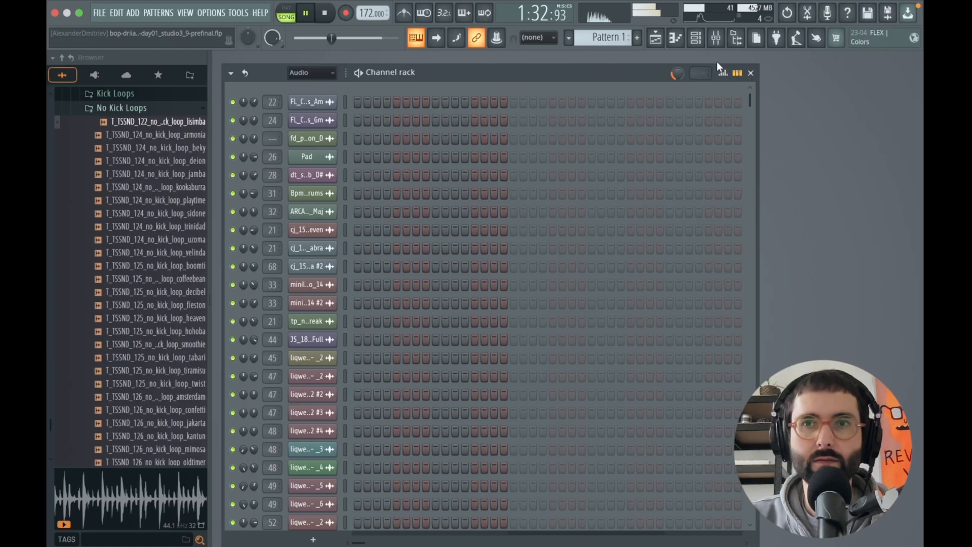
Step: Stop playback, open the Massive #4 synth from the Track 16 pattern in the playlist, and show its mixer track 41
key(space)
key(F5)
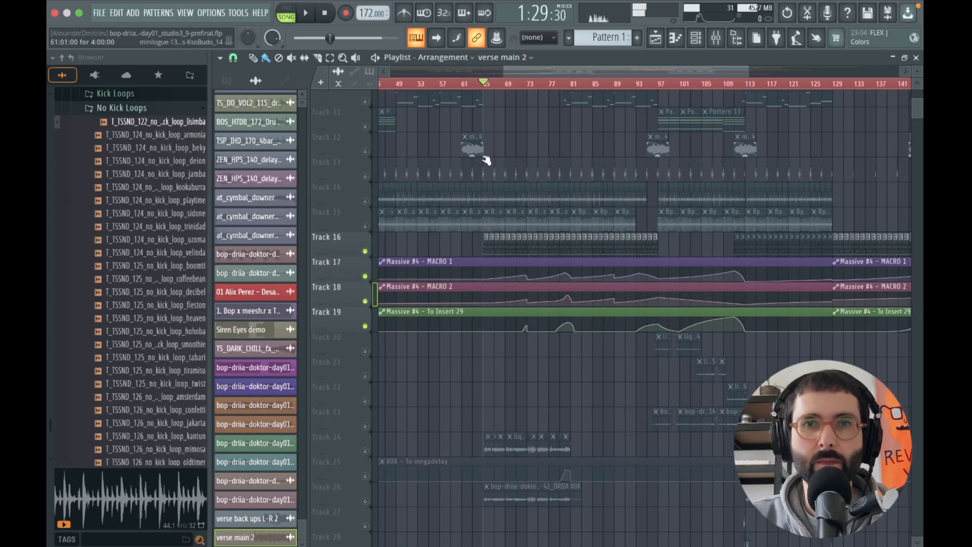
double_click(491, 243)
click(785, 67)
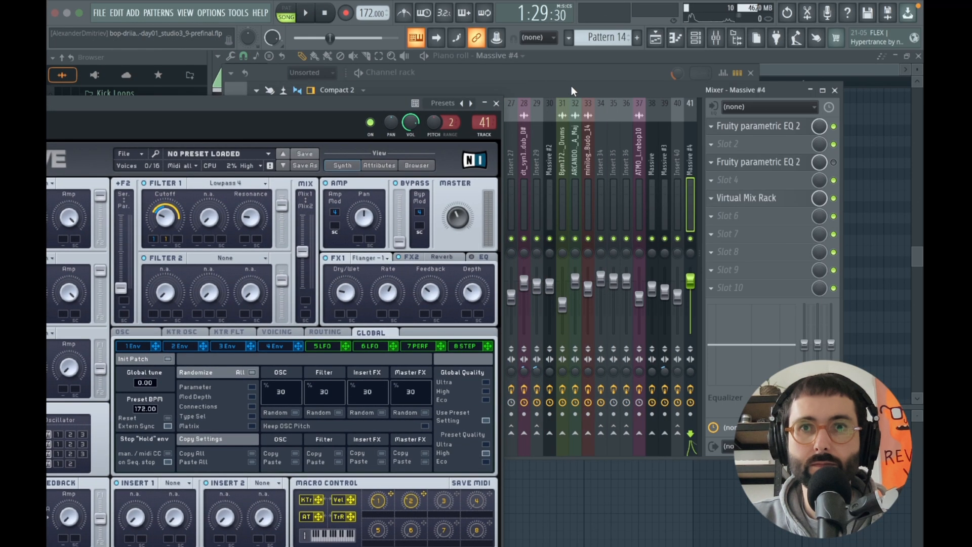
double_click(571, 86)
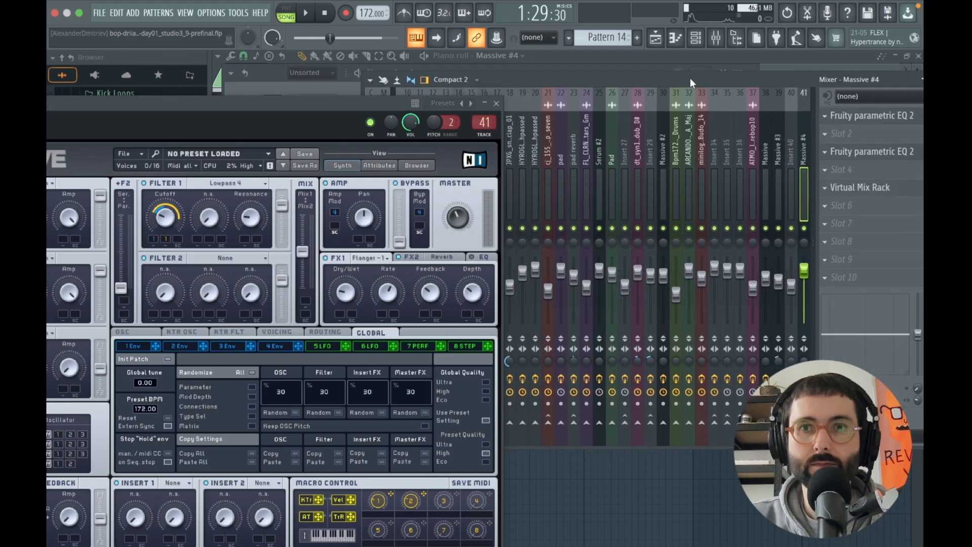
Step: Play back the Massive #4 part and listen to its sound with the whole synth window in view
key(space)
scroll(722, 126, up, 4)
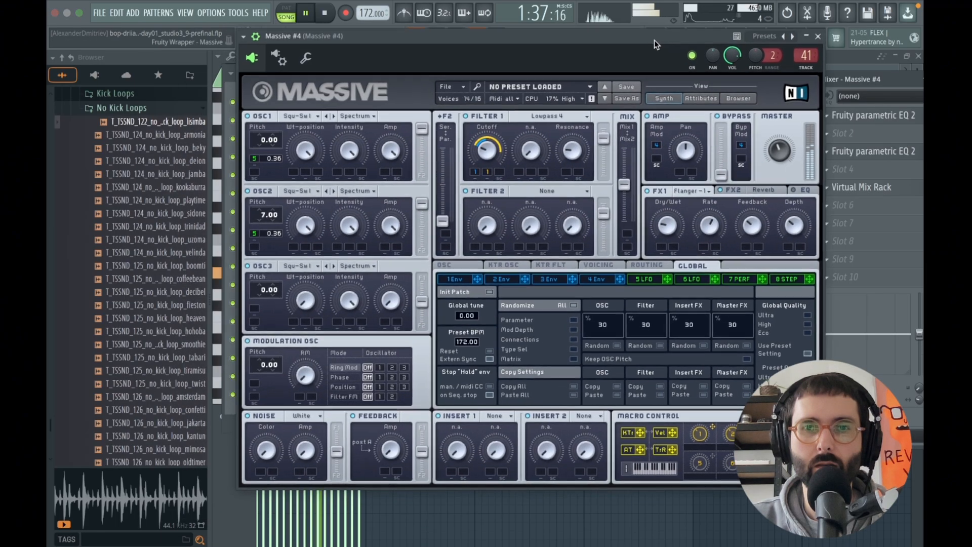
drag(654, 41, 619, 53)
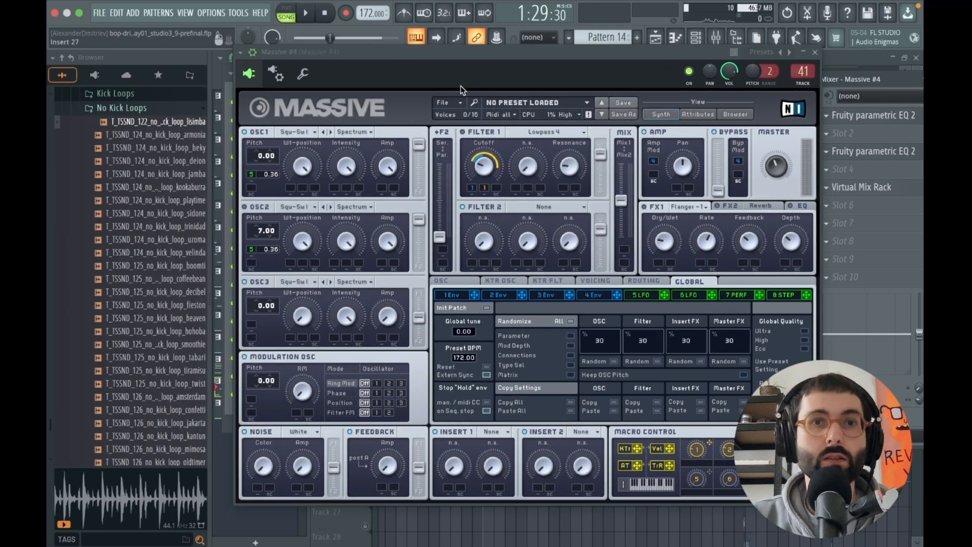
key(space)
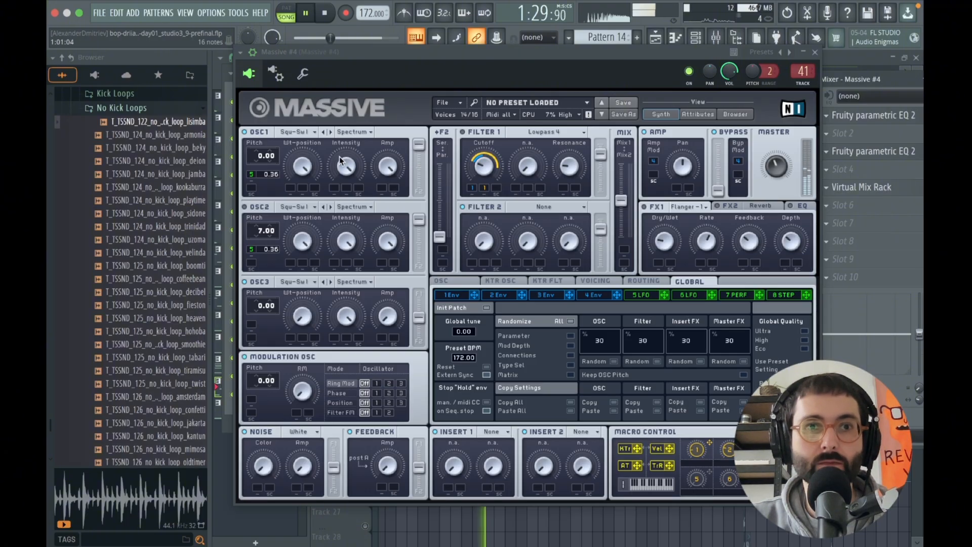
key(space)
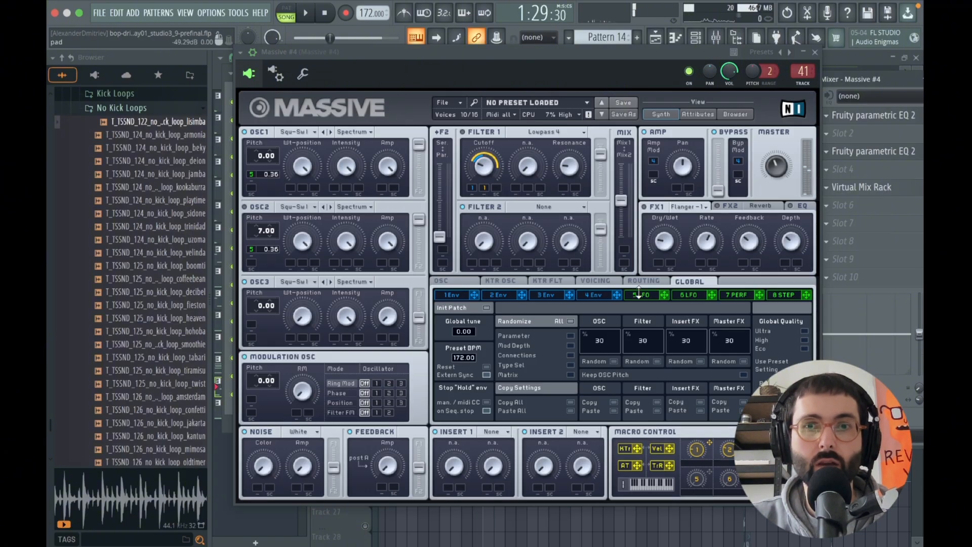
Step: Show 5 LFO, audition its pitch modulation with Amp at 1.00, and bring the Amp back to 0.74
click(642, 295)
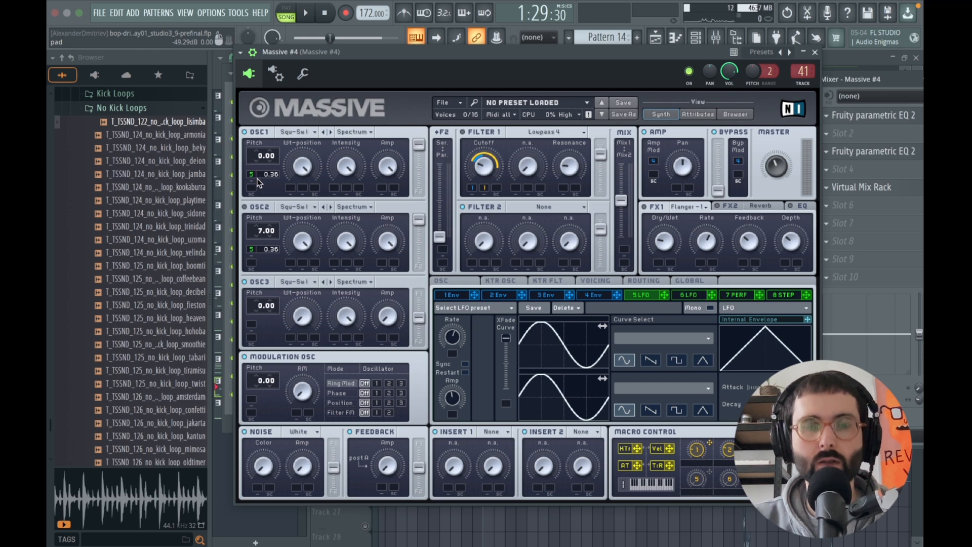
drag(449, 398, 461, 345)
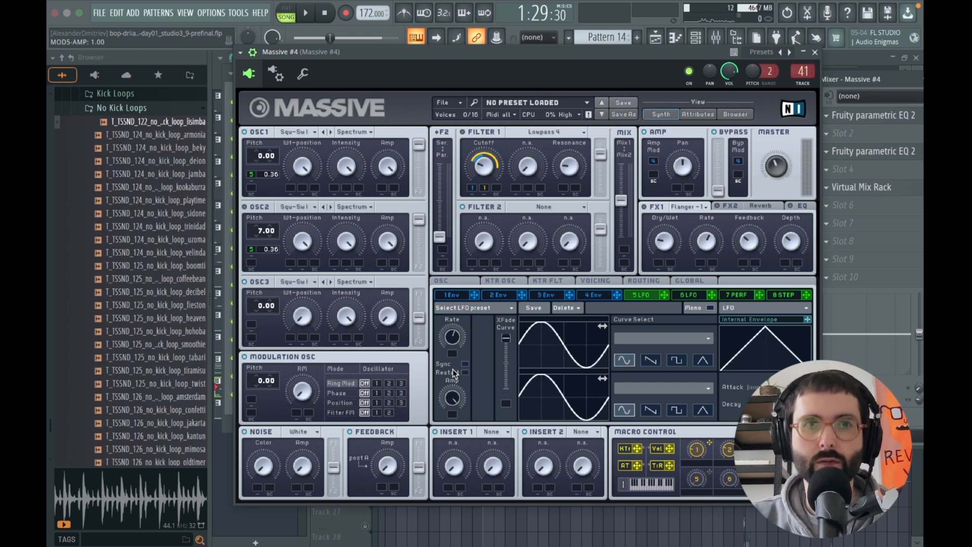
key(space)
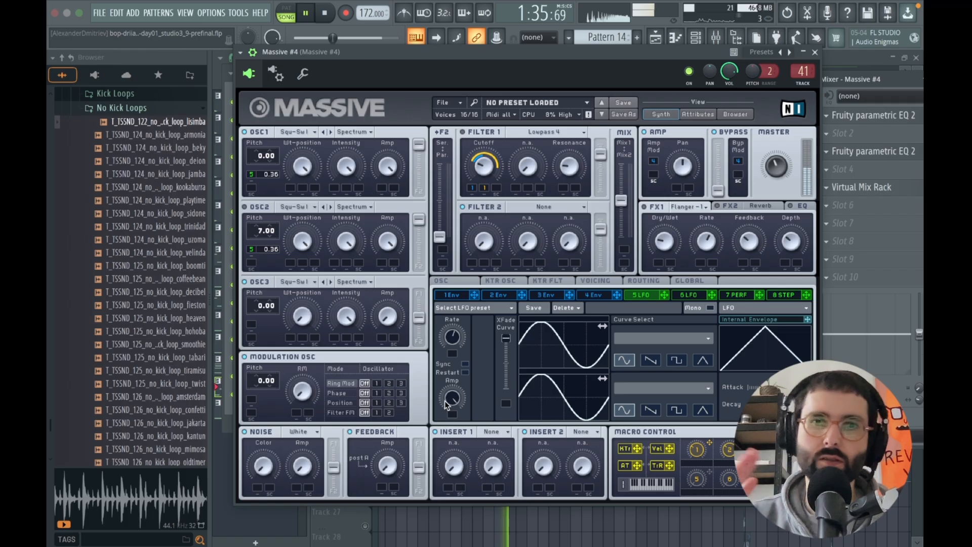
key(space)
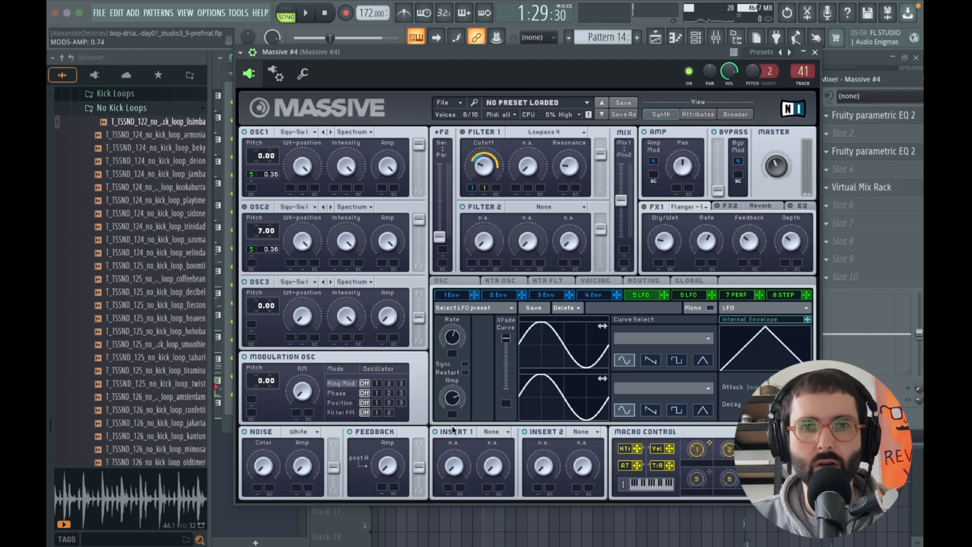
drag(450, 446, 450, 450)
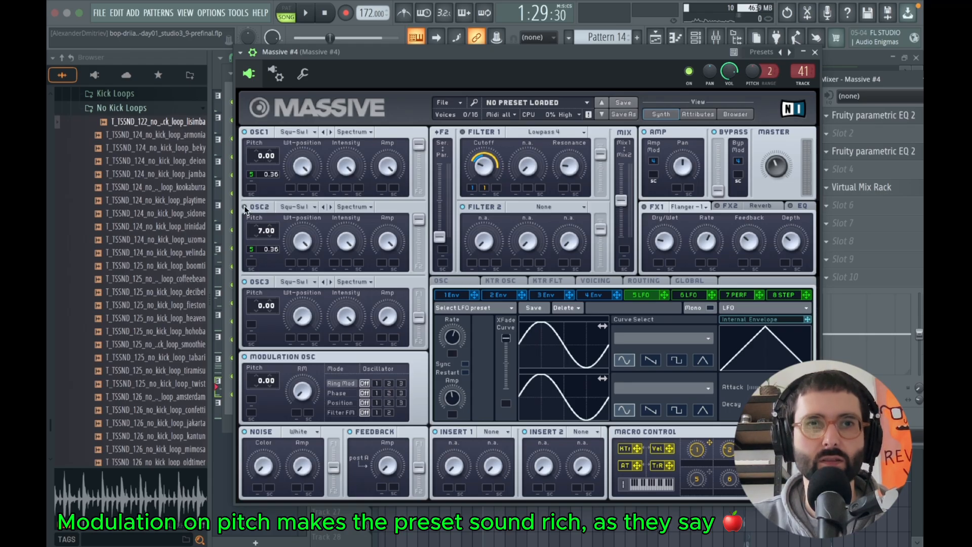
Step: Compare the synth's sound without OSC2 and with OSC2 switched on at pitch 7.00
key(space)
key(space)
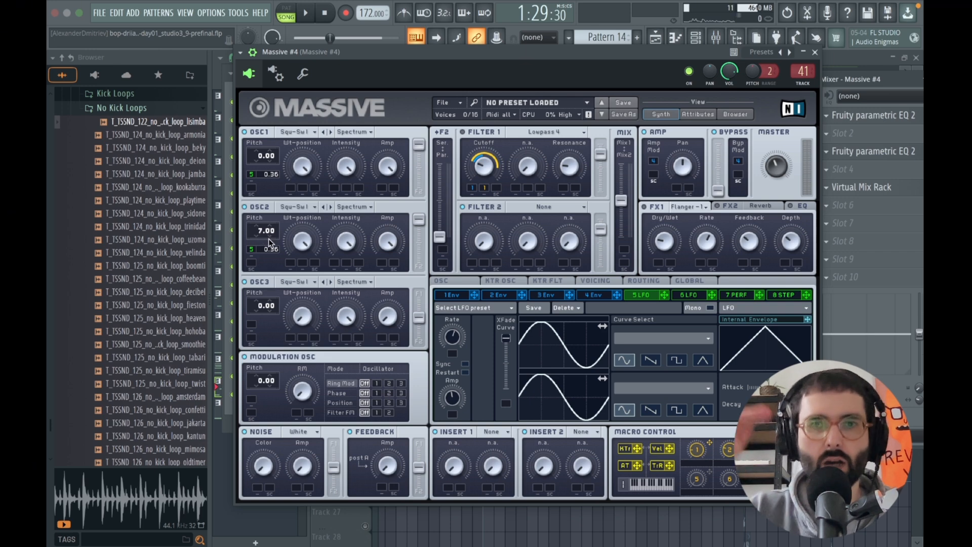
key(space)
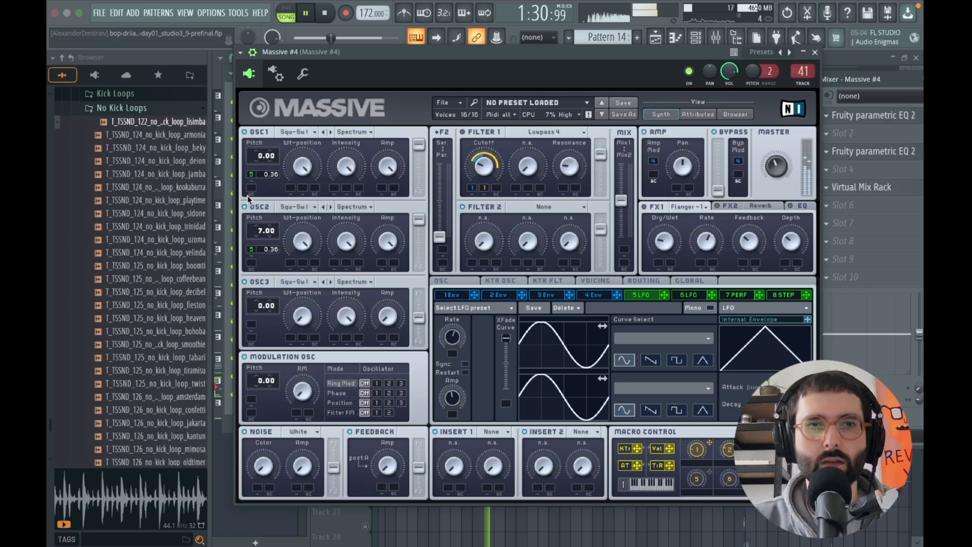
key(space)
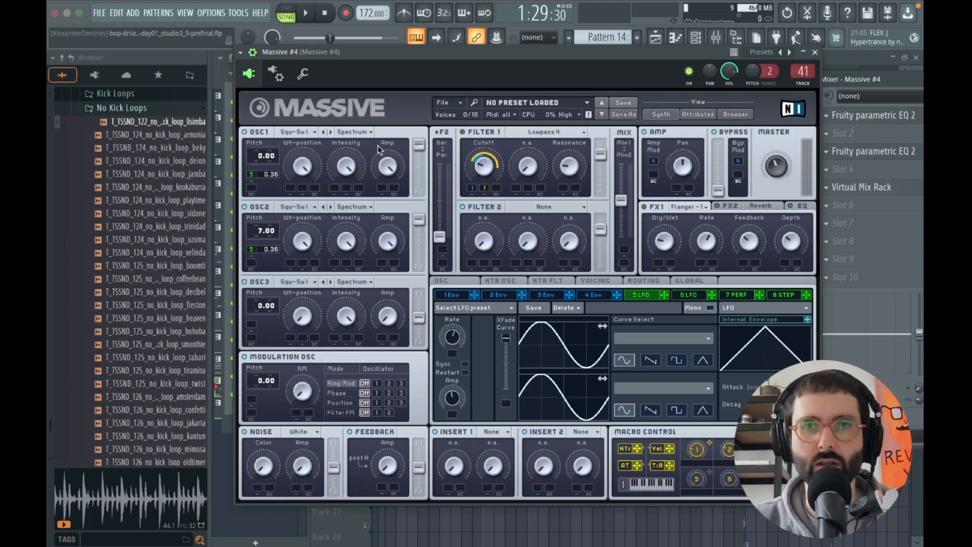
Step: Audition the patch without and with Filter 1, set to Lowpass 4
key(space)
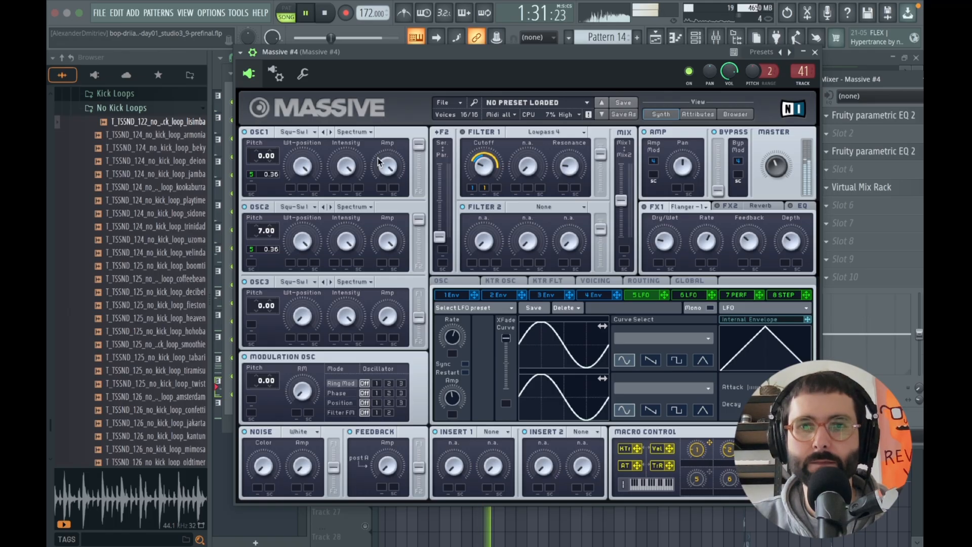
key(space)
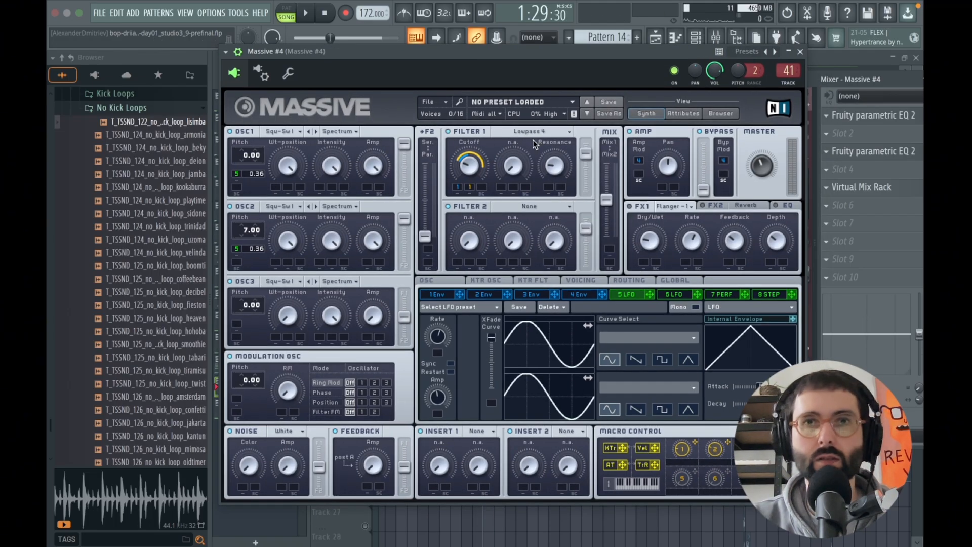
key(space)
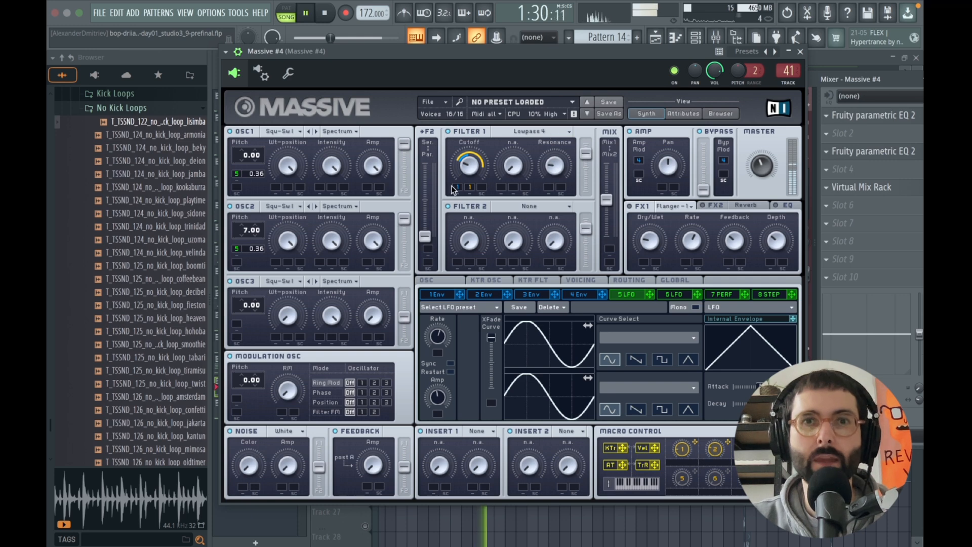
key(space)
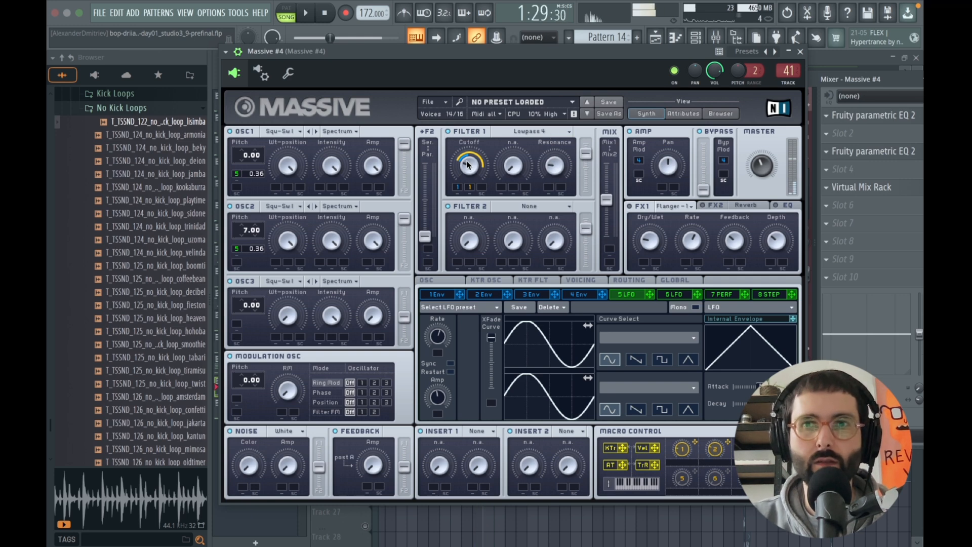
Step: Raise the attack Level of 1 Env slightly while the part plays, and save the project
click(438, 294)
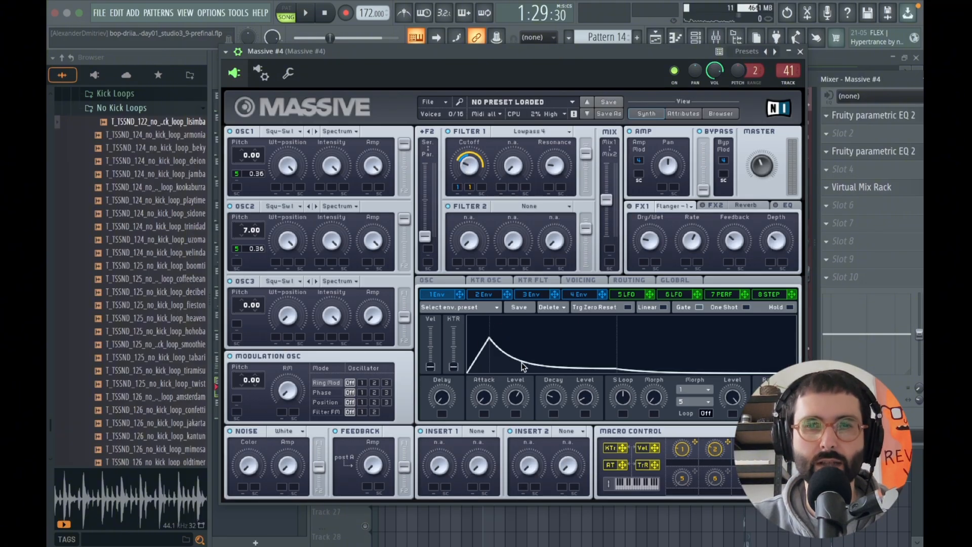
key(space)
mouse_move(516, 398)
mouse_down()
mouse_move(515, 387)
mouse_move(549, 394)
mouse_move(511, 400)
mouse_up()
key(super+s)
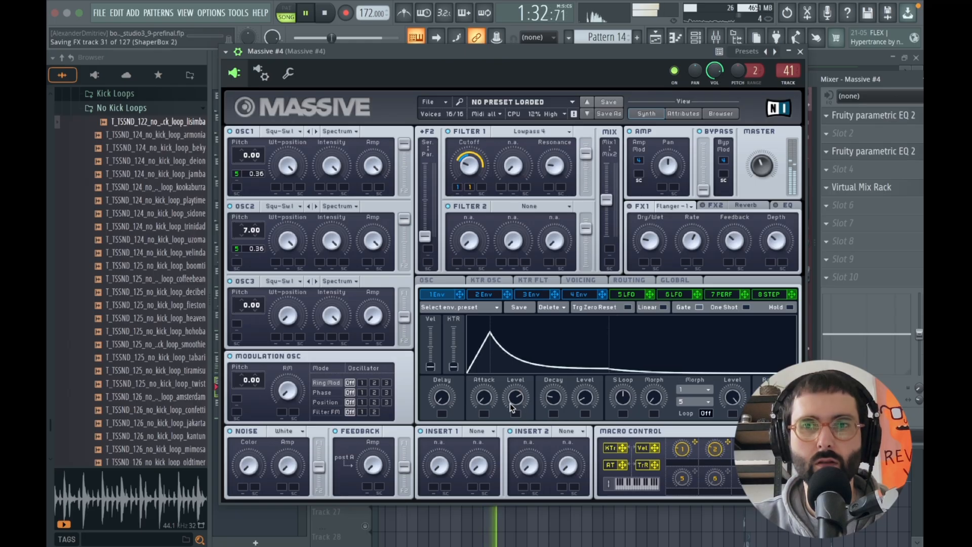
key(space)
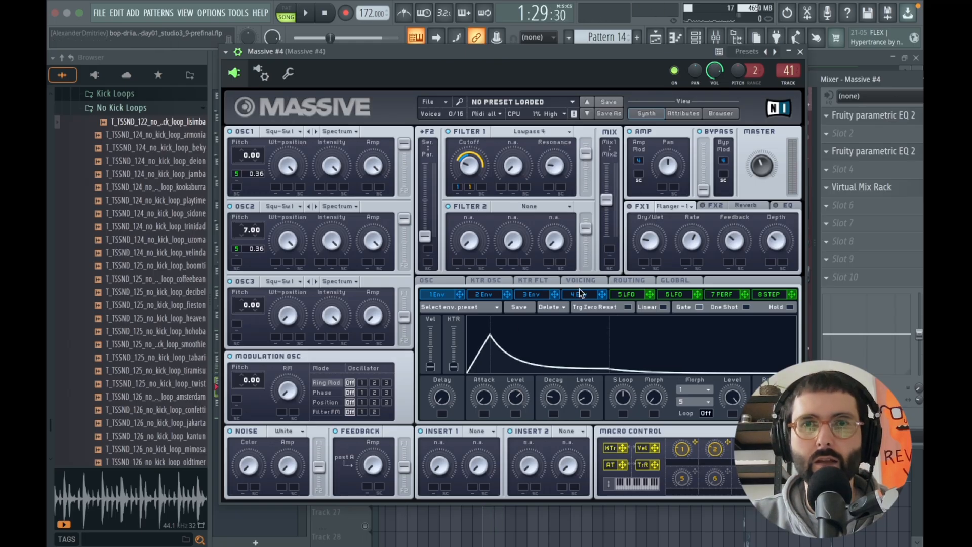
Step: Show 4 Env and vary its Decay, playing the part to hear how the notes change
click(581, 295)
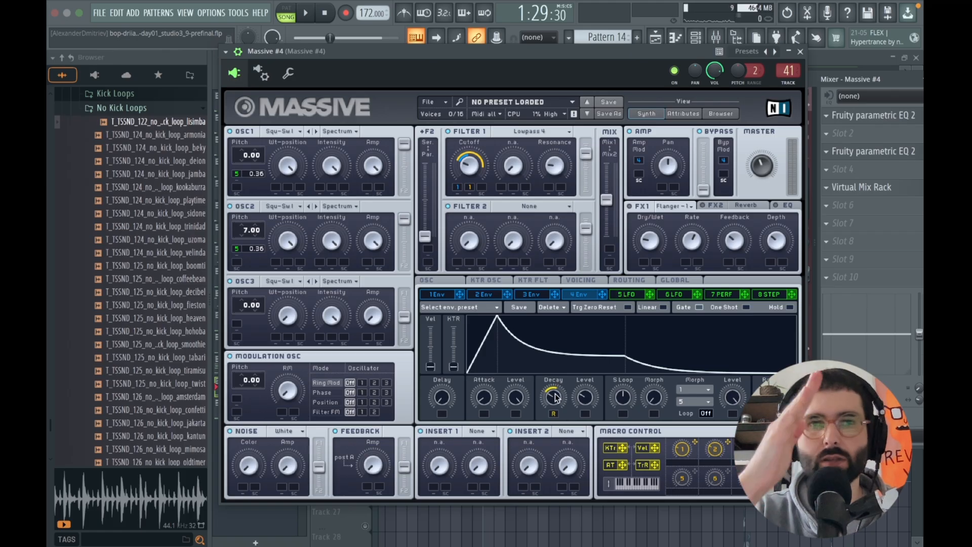
key(space)
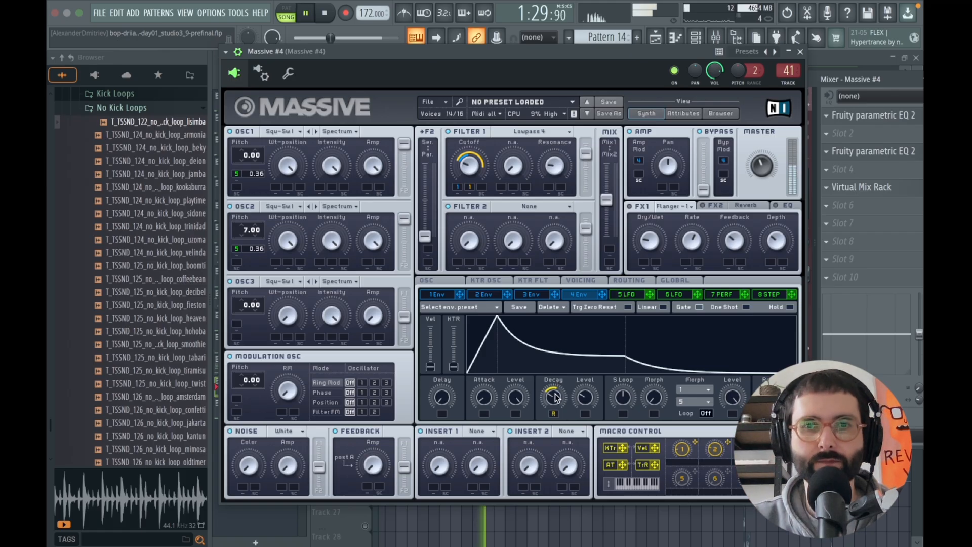
key(space)
drag(556, 397, 499, 405)
key(space)
Step: Listen to the part once more and check the value of Macro 1
key(space)
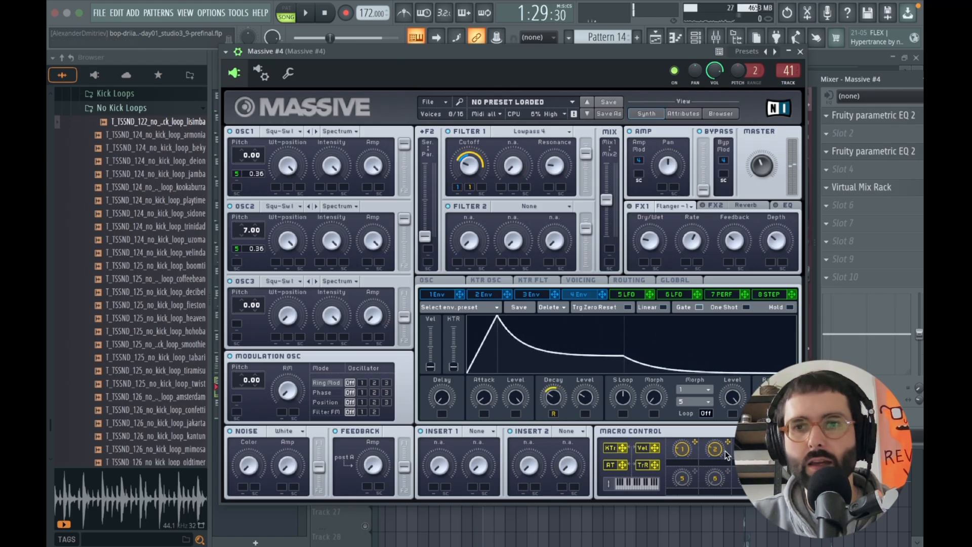
key(space)
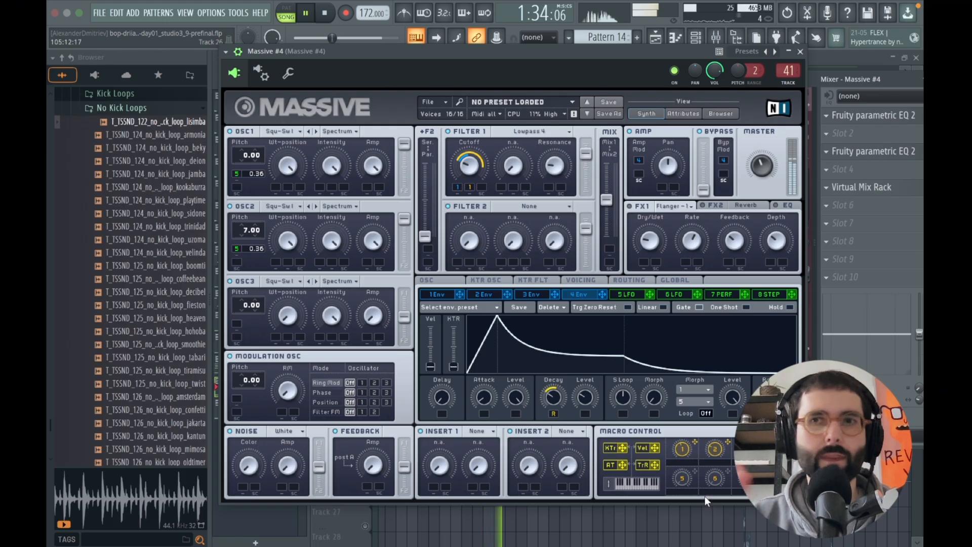
key(space)
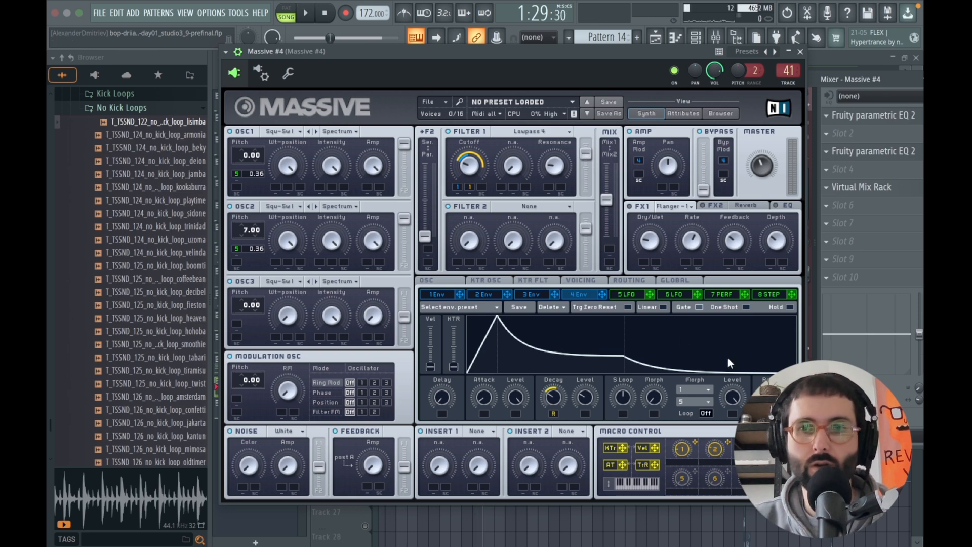
click(683, 448)
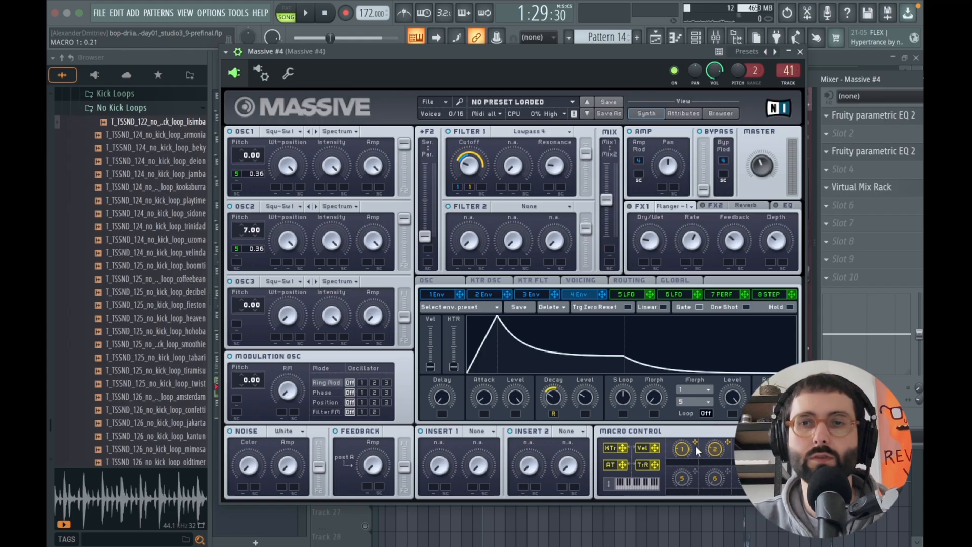
Step: Move Massive #4 aside to reveal its automation clips in the playlist, and play the arrangement from bar 69
drag(495, 53, 867, 50)
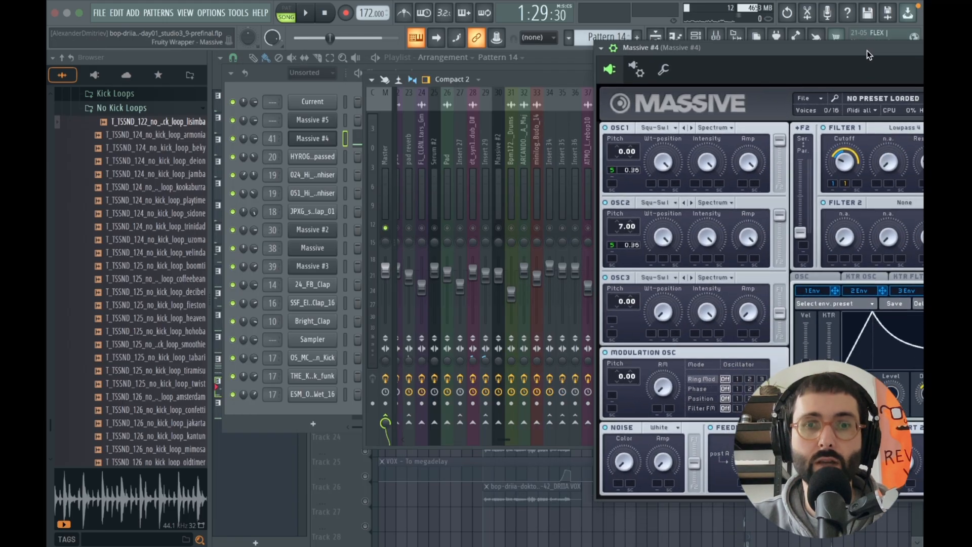
click(439, 497)
scroll(514, 124, down, 1)
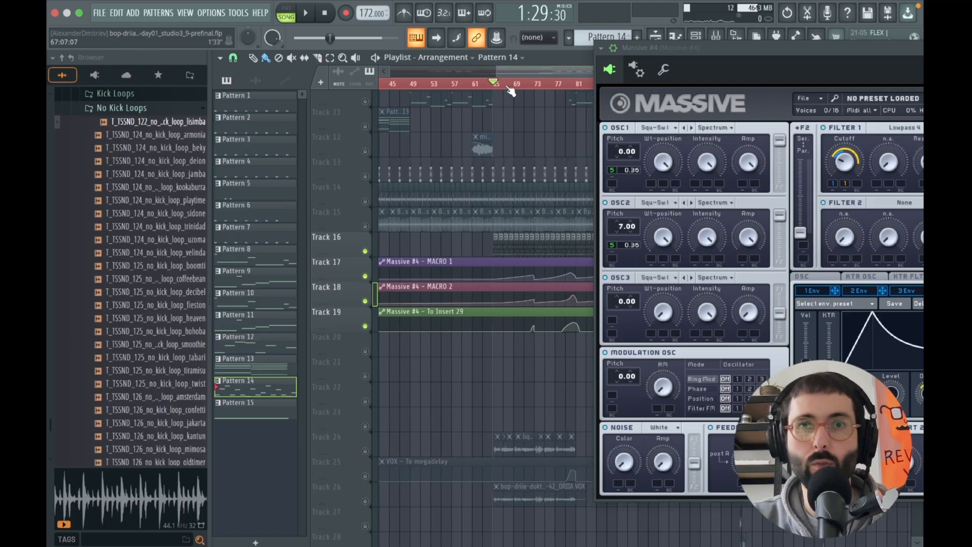
key(space)
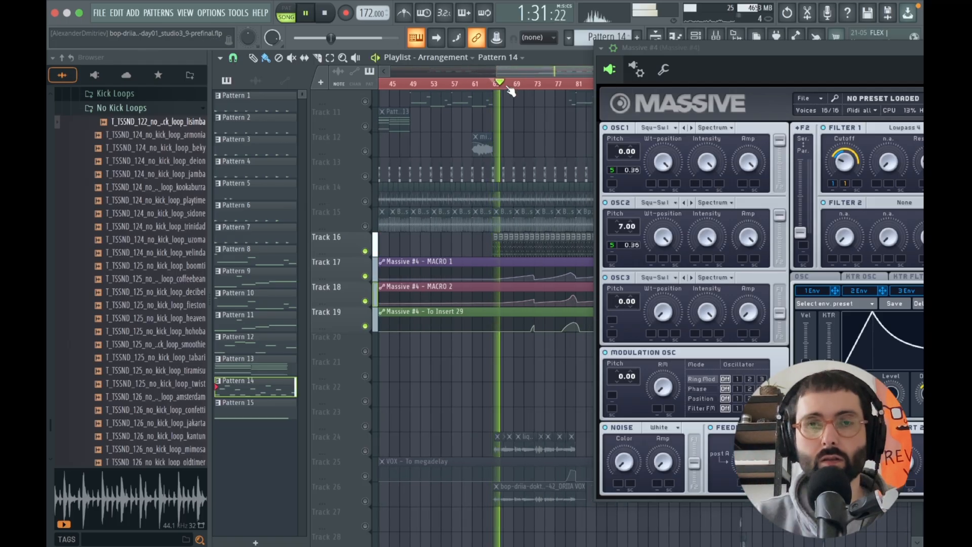
click(516, 86)
Step: Examine how Macro 1 and Macro 2 in Massive #4 follow their automation clips on Tracks 17 and 18
drag(772, 48, 499, 65)
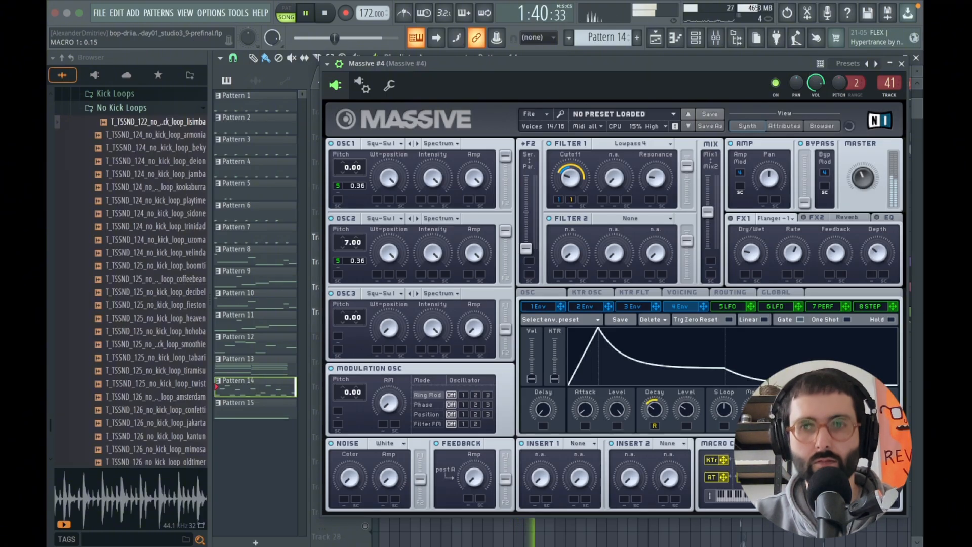
key(space)
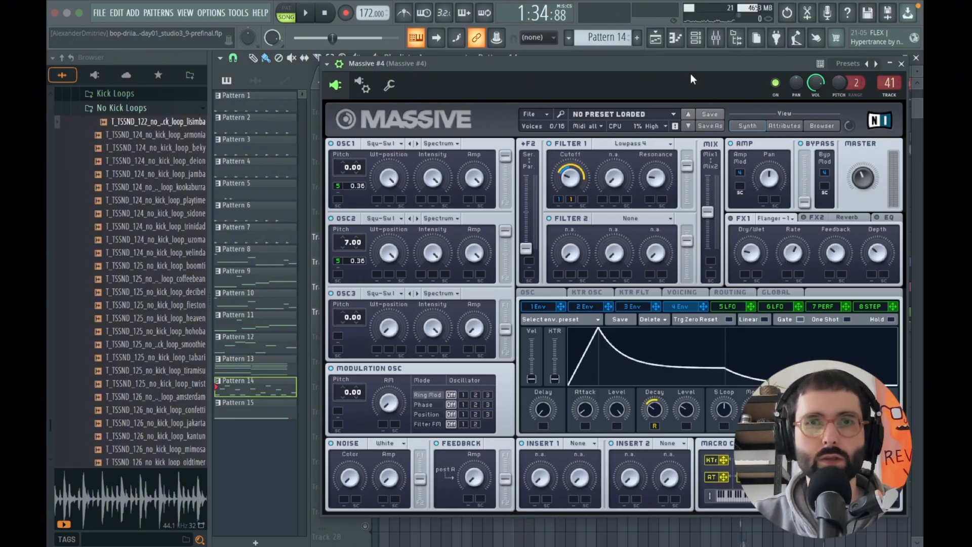
drag(556, 79, 790, 64)
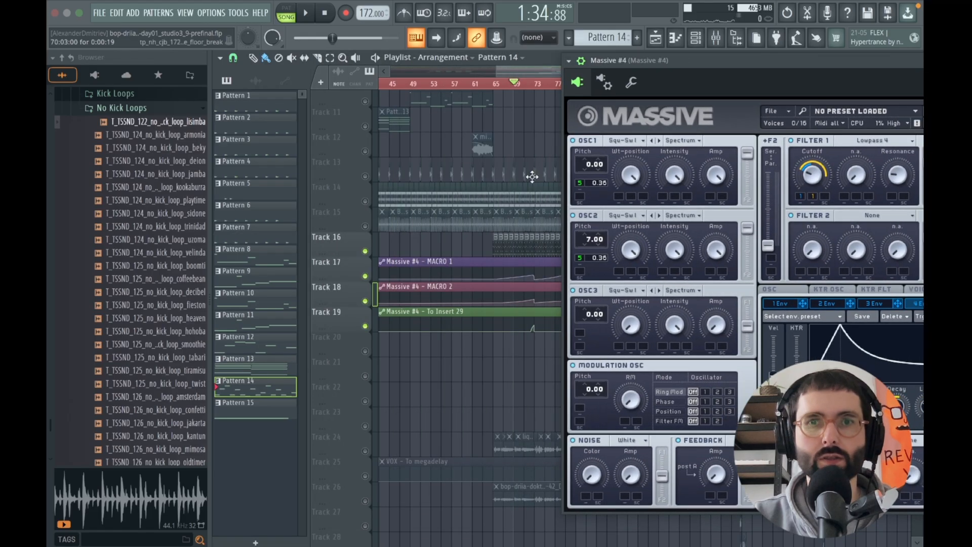
drag(693, 65, 384, 73)
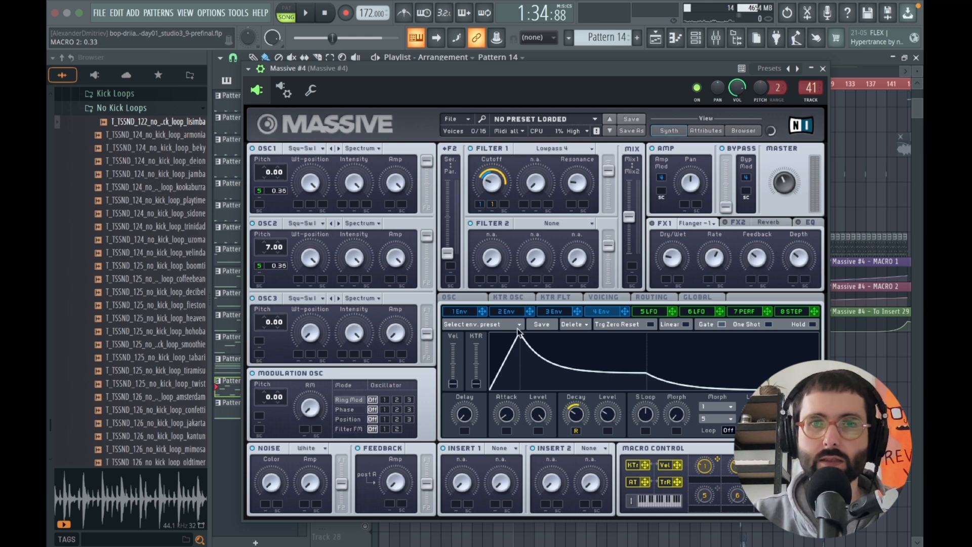
Step: Compare the 1 Env and 4 Env curves, and play the part to hear the 4 Env shape
click(457, 312)
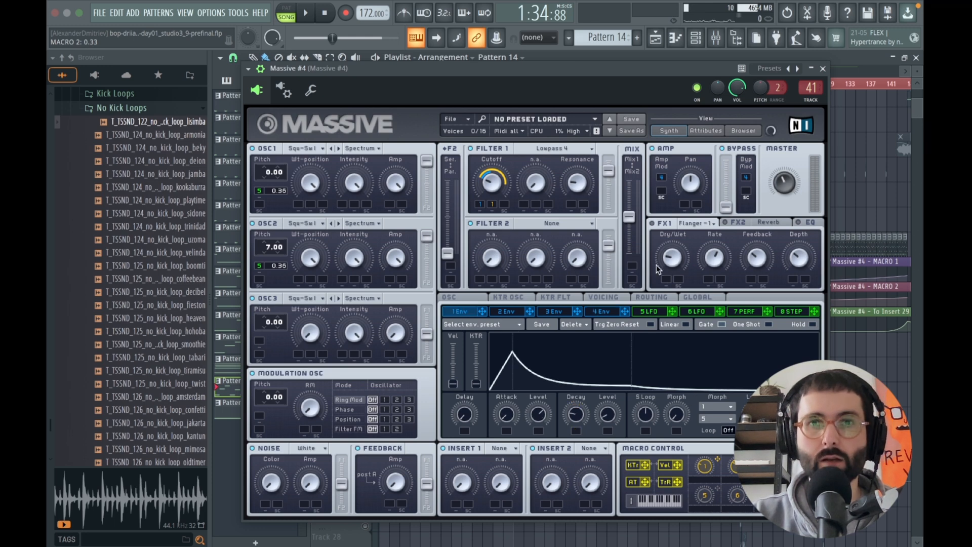
click(602, 312)
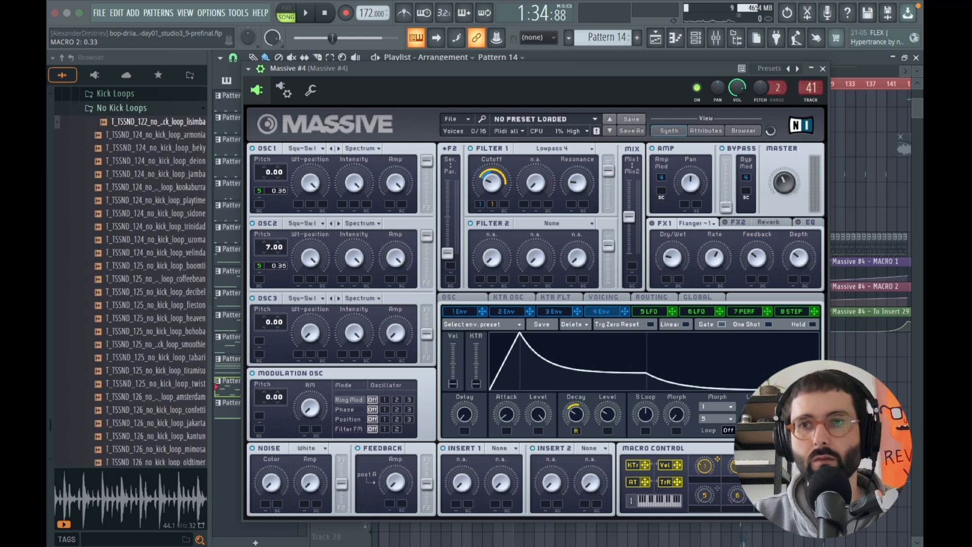
key(space)
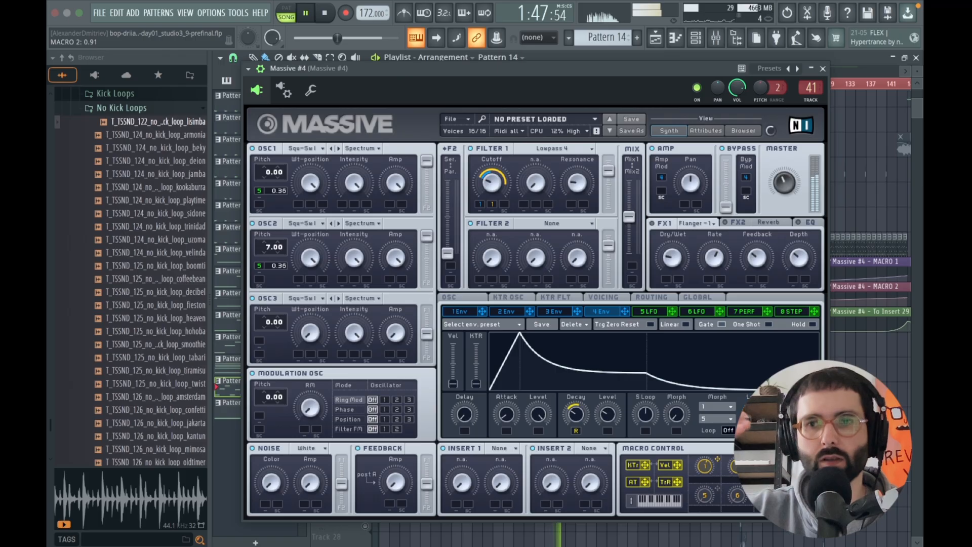
key(space)
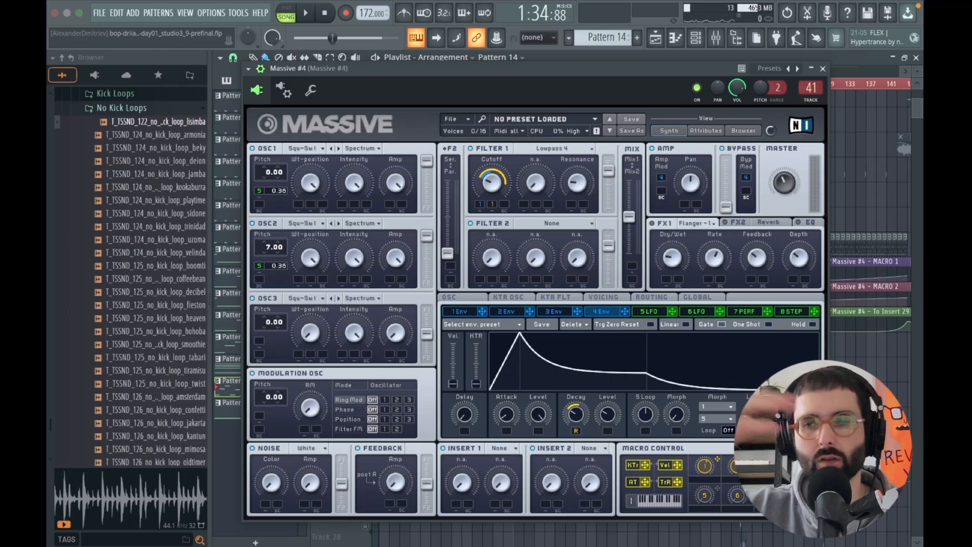
Step: Compare the part with the FX1 Flanger off and on, trying Dry/Wet at 0.55 and returning it to 0.25
key(space)
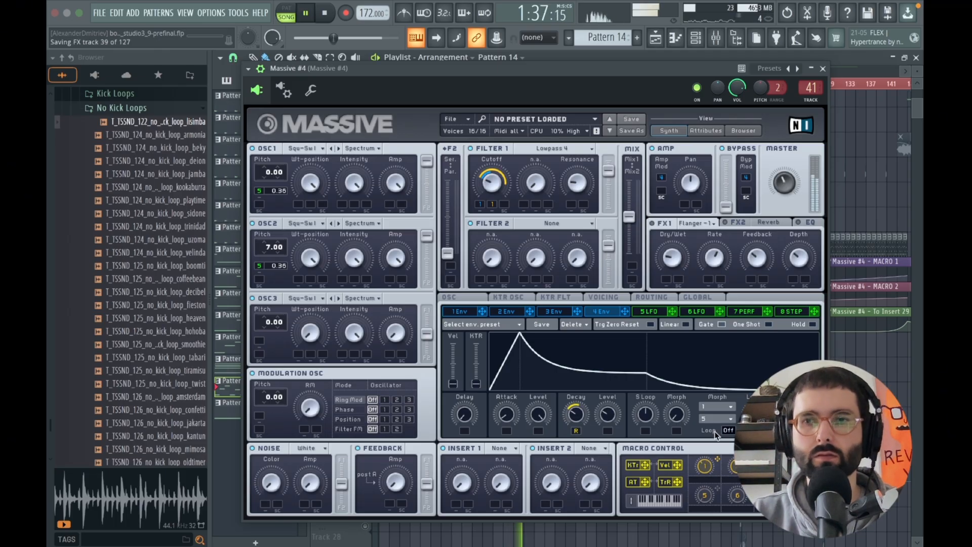
key(space)
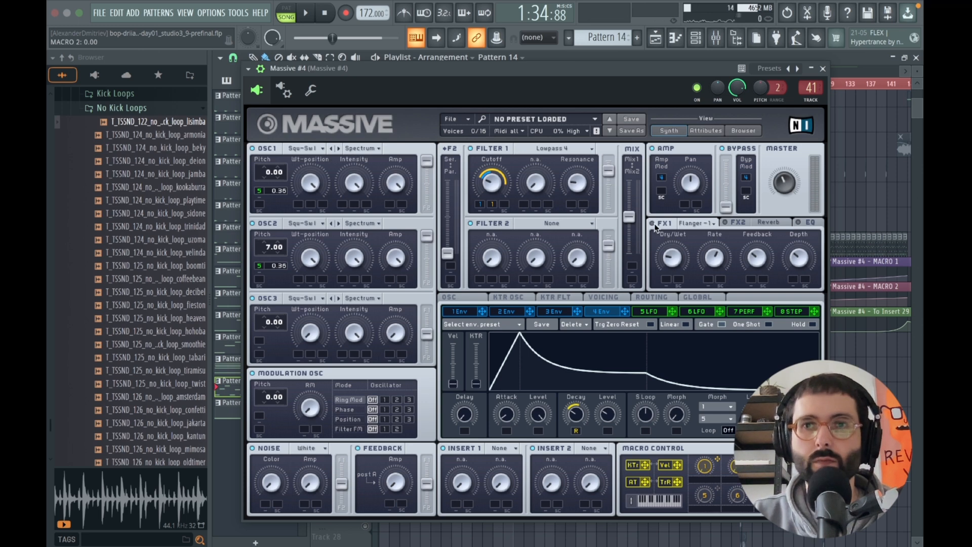
key(space)
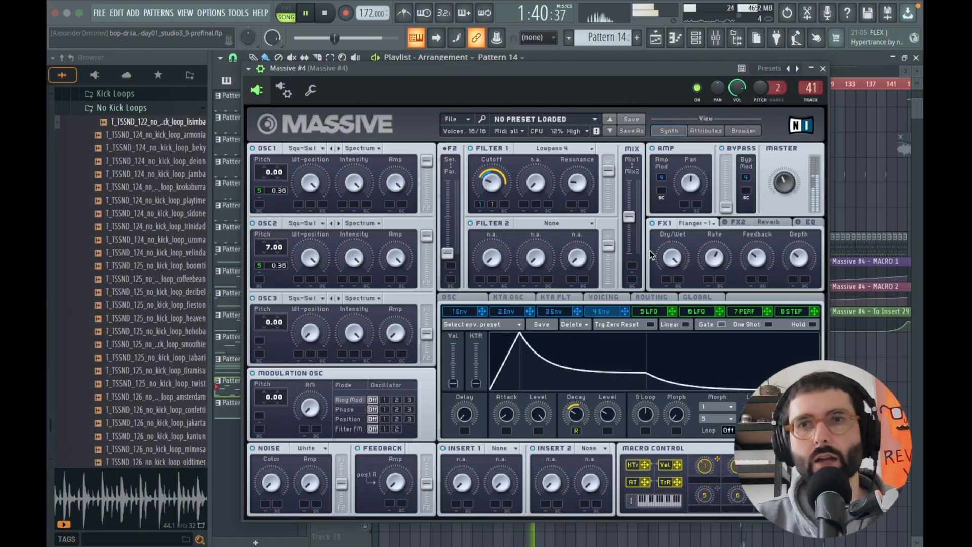
key(space)
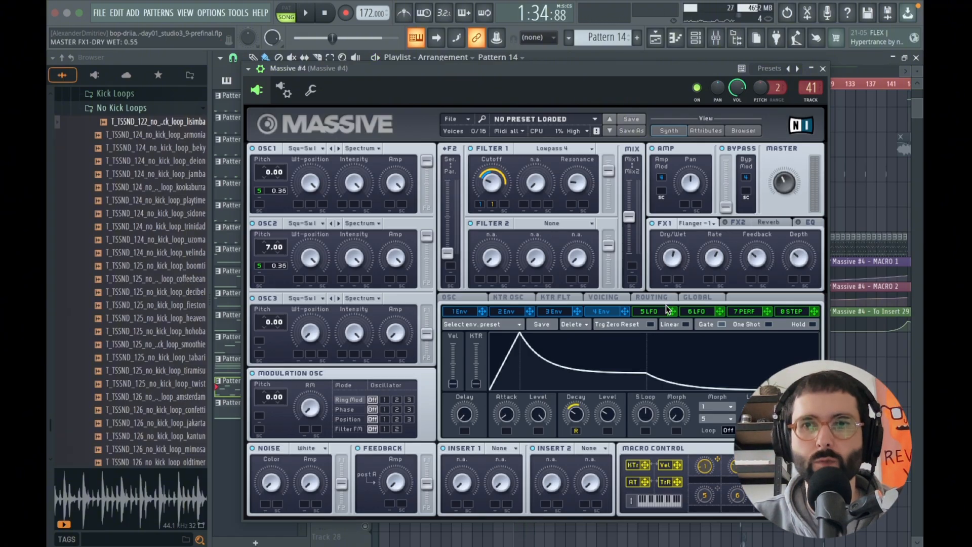
key(space)
key(space)
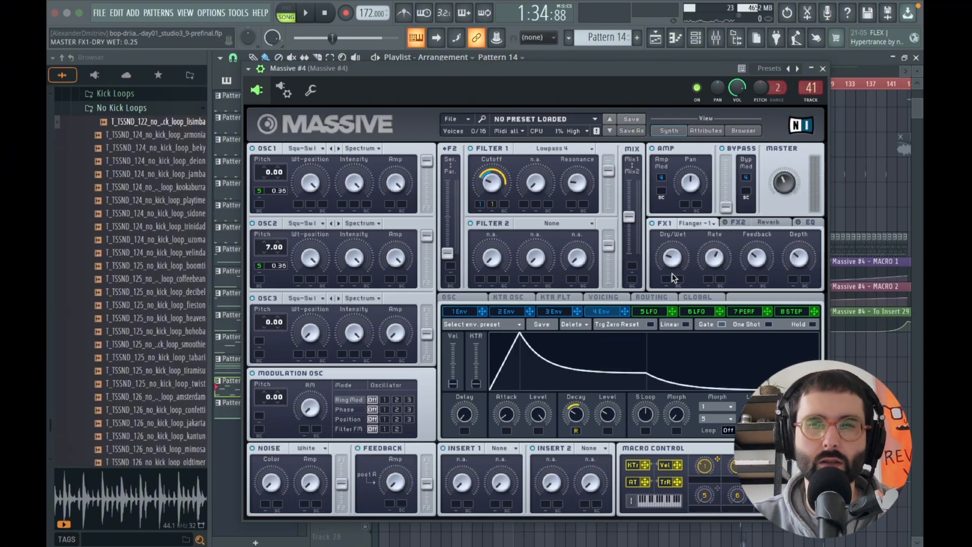
key(space)
Step: Show the FX2 Reverb settings and play the part to hear the effect
key(space)
click(735, 223)
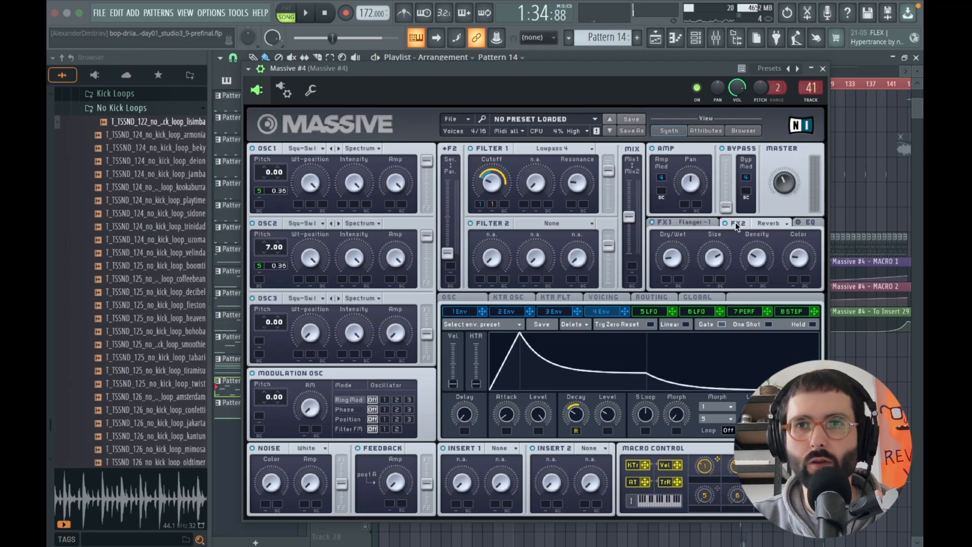
key(space)
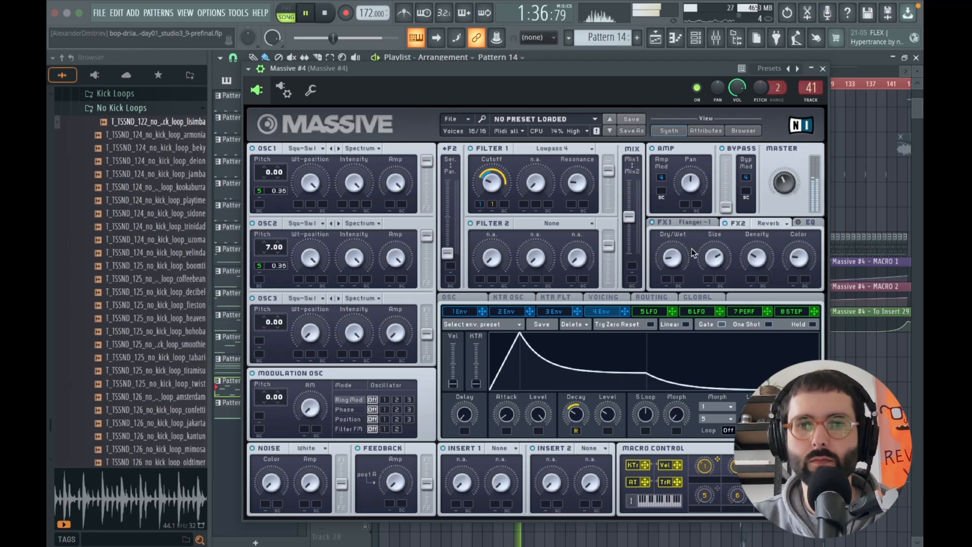
key(space)
Step: Show the mixer's Massive #4 channel and examine its first Fruity parametric EQ 2 while playing the part
key(F9)
drag(687, 76, 515, 85)
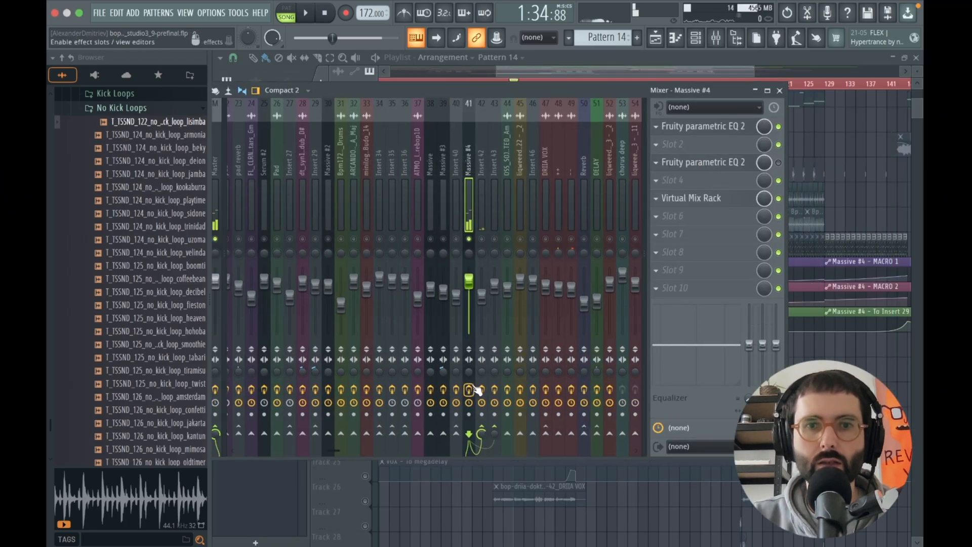
click(740, 129)
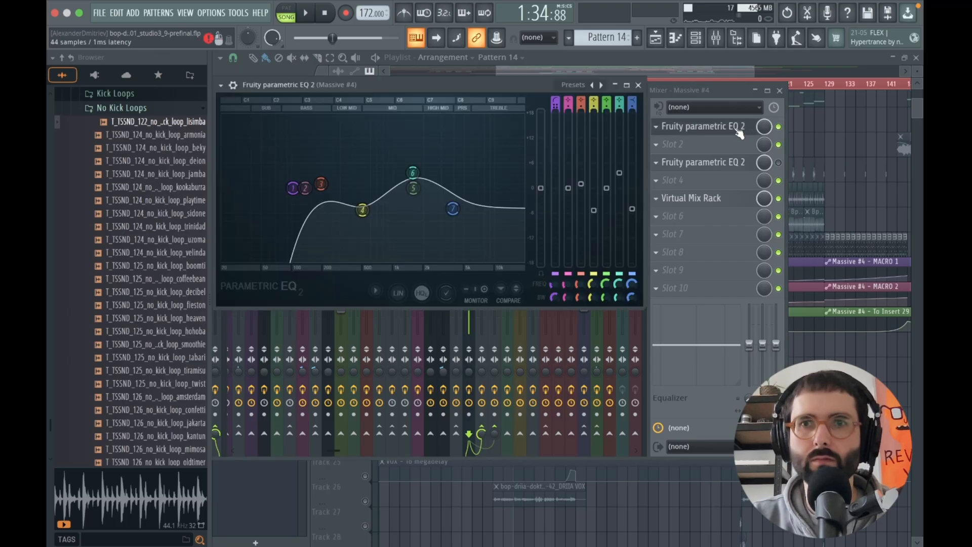
key(space)
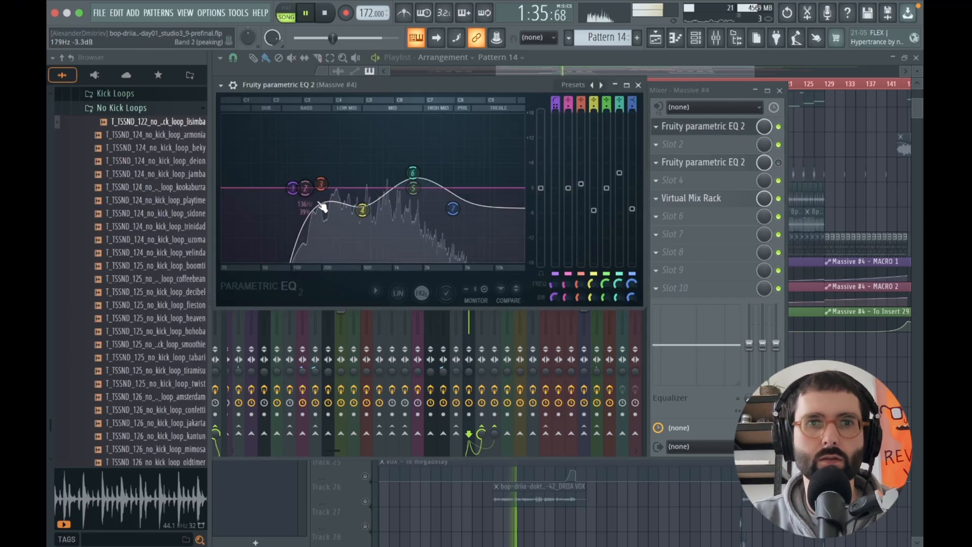
key(space)
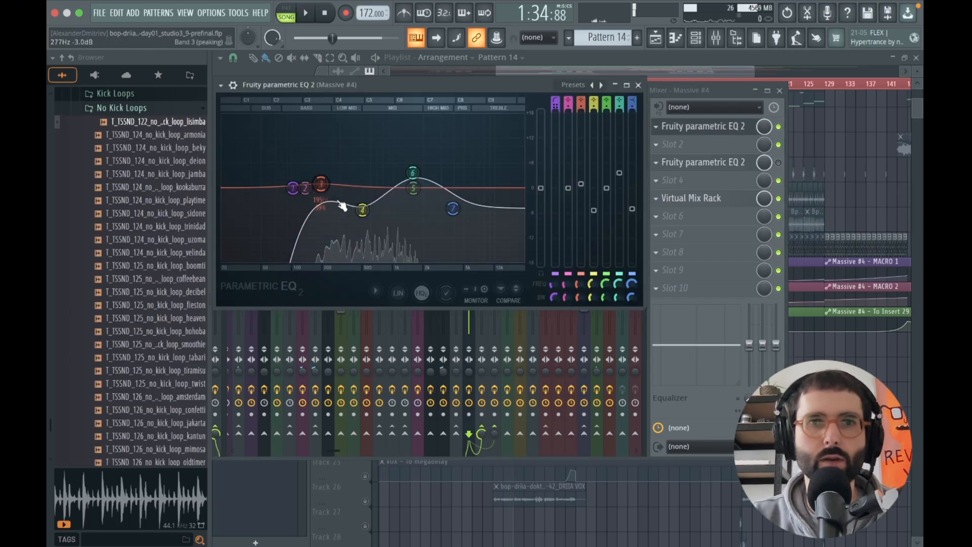
click(638, 85)
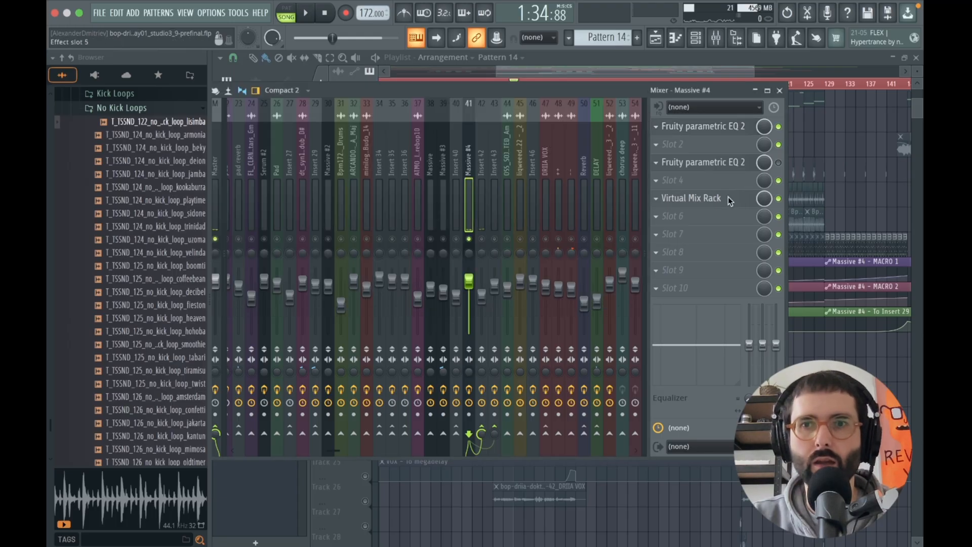
Step: Inspect the Virtual Mix Rack modules on the Massive #4 channel and listen to the processed part
click(709, 198)
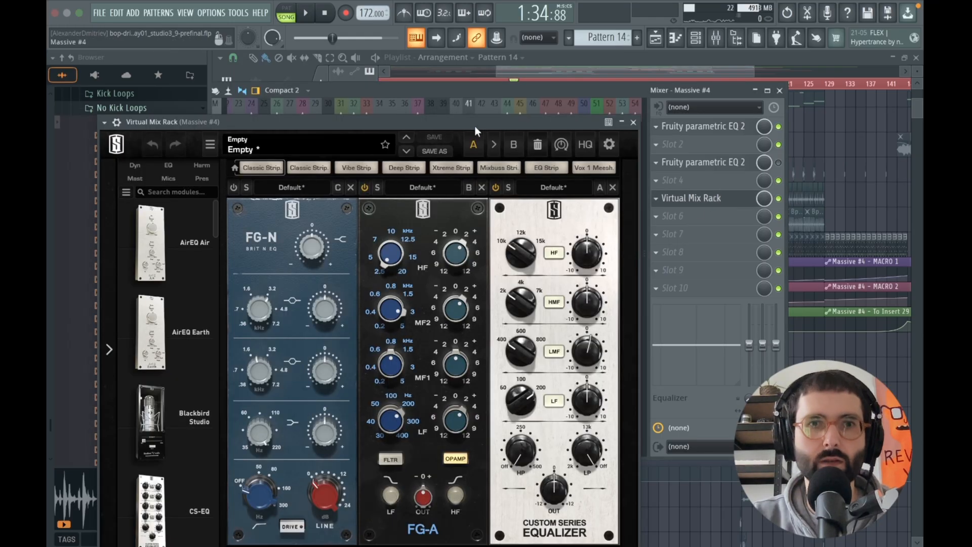
drag(475, 126, 486, 36)
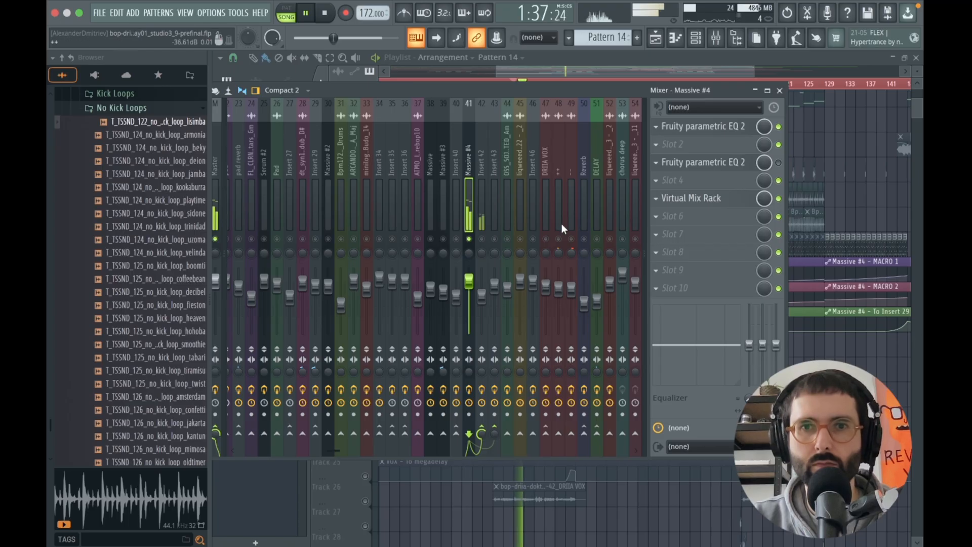
key(space)
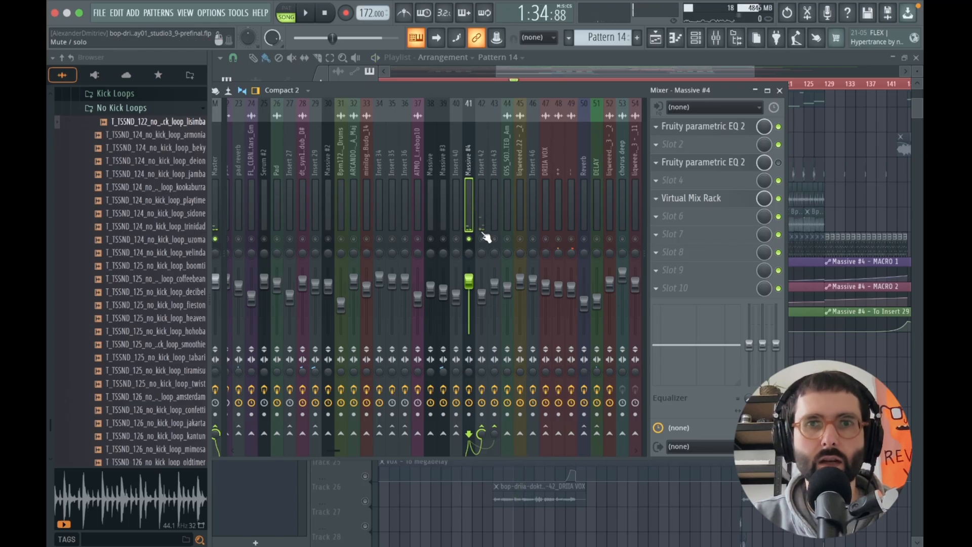
Step: Play the part through Insert 42 and inspect its ValhallaVintageVerb and Fruity parametric EQ 2 settings
click(485, 168)
key(space)
click(687, 144)
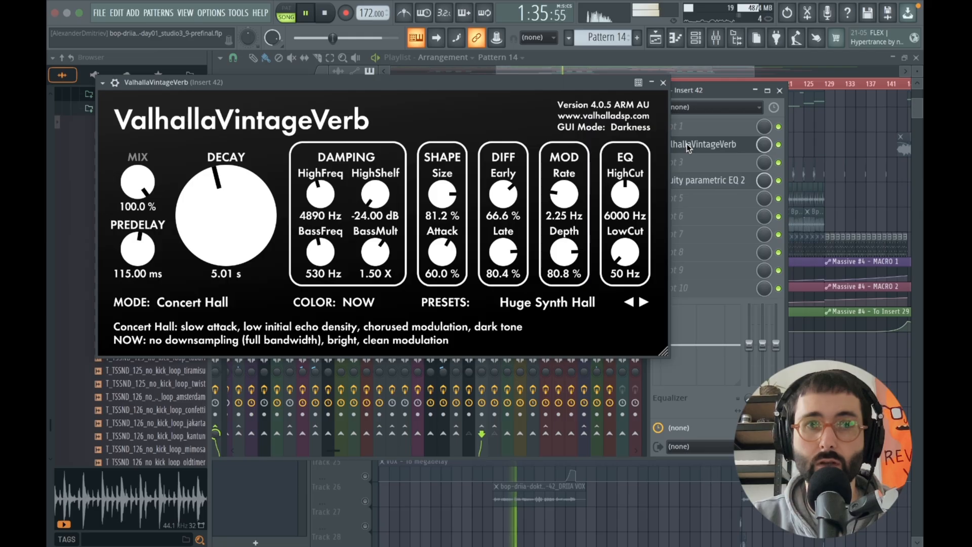
key(space)
click(724, 146)
click(729, 182)
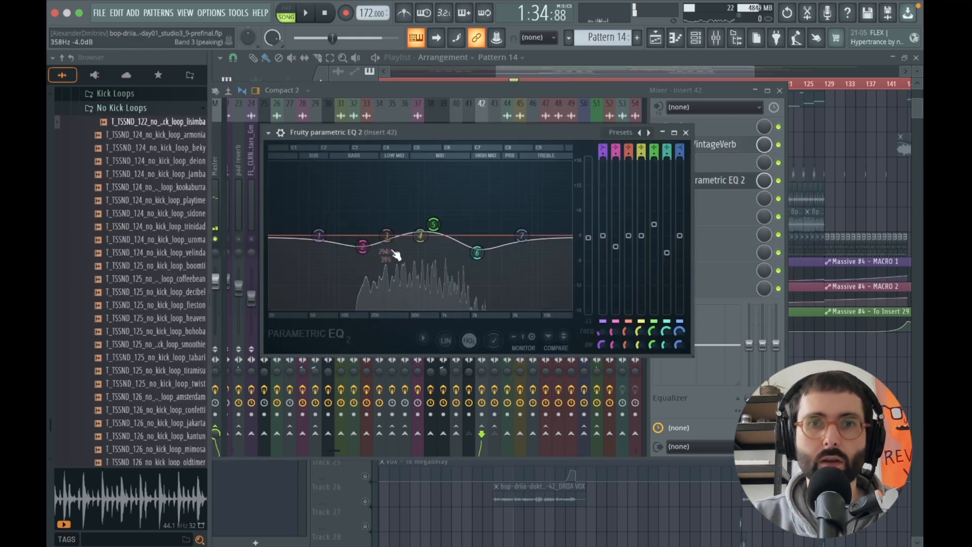
click(732, 182)
Step: Enable Insert 43, play the part, inspect its FF Timeless 2 delay, and reselect the Massive #4 channel
click(495, 239)
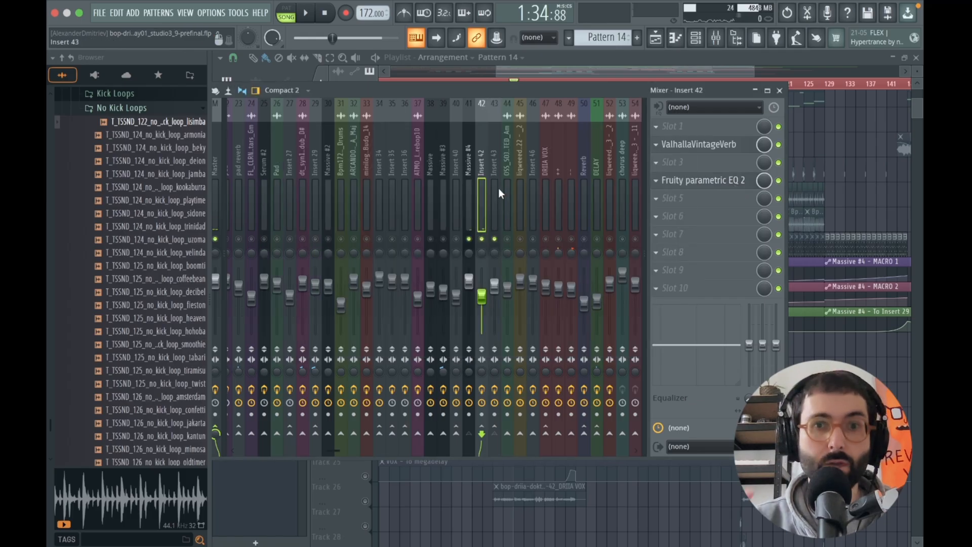
click(495, 185)
key(space)
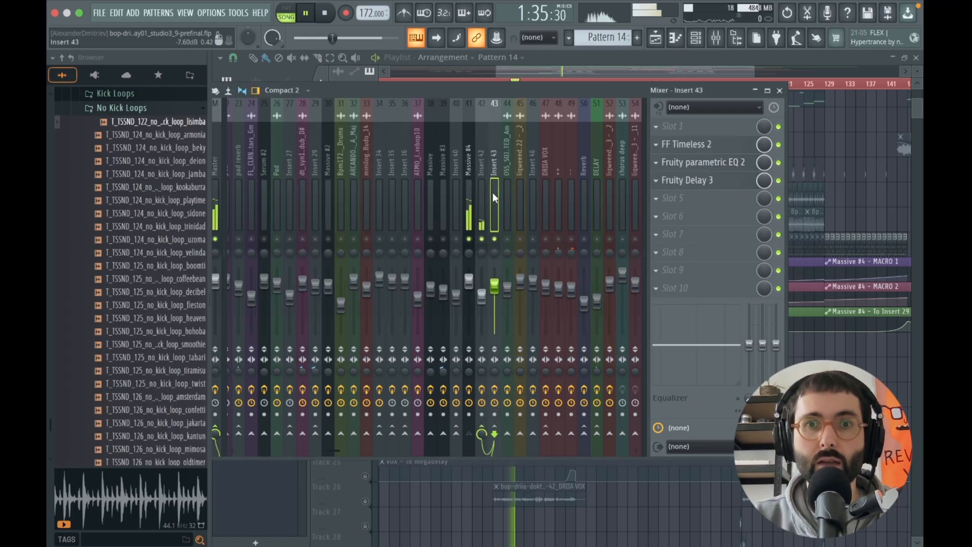
key(space)
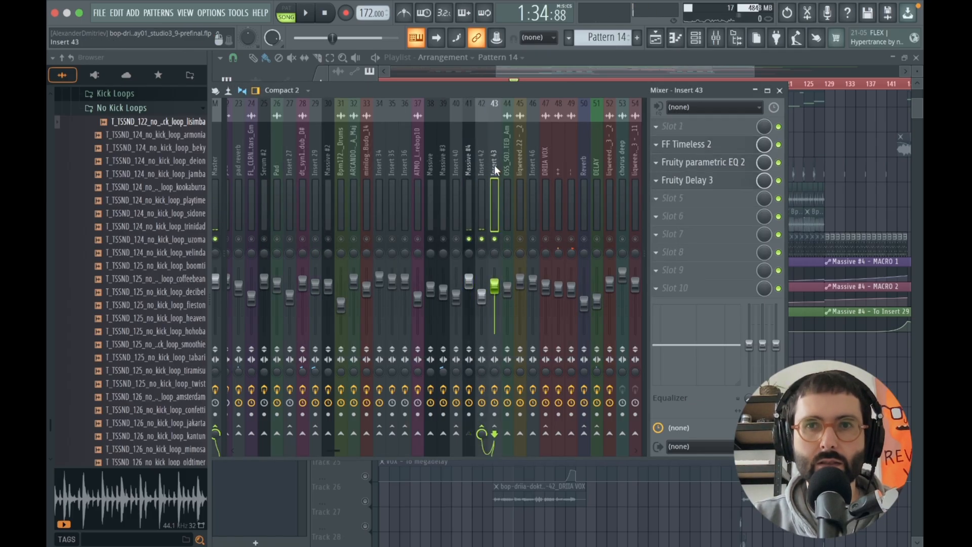
click(717, 141)
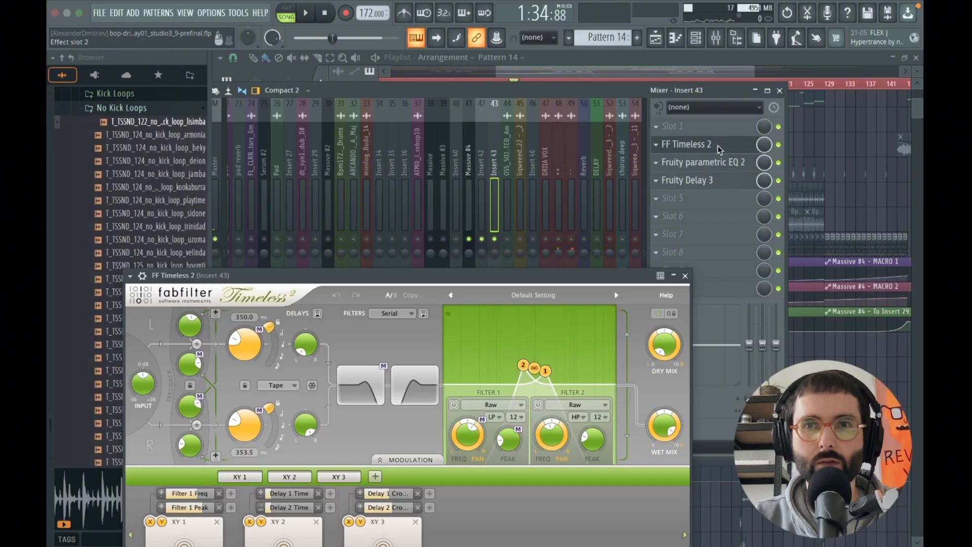
click(718, 145)
click(716, 146)
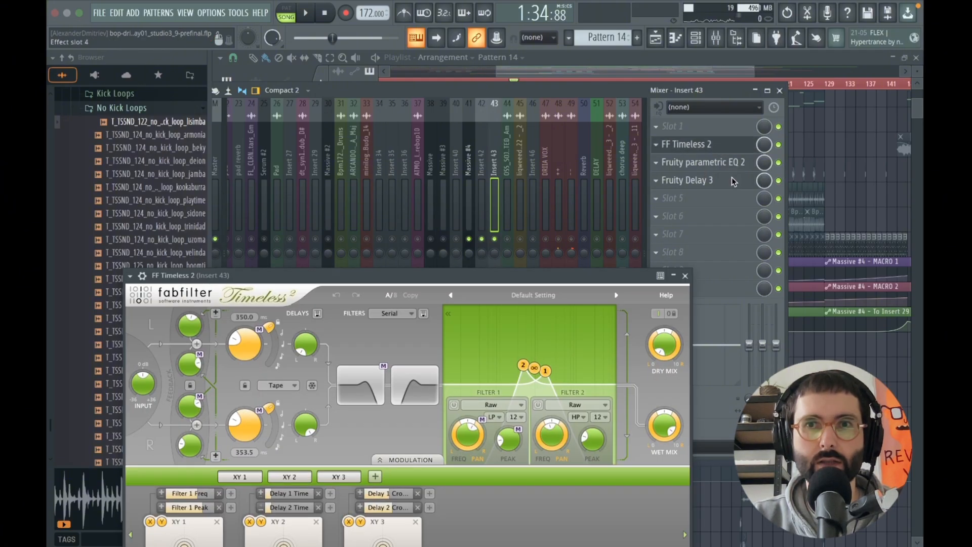
click(475, 170)
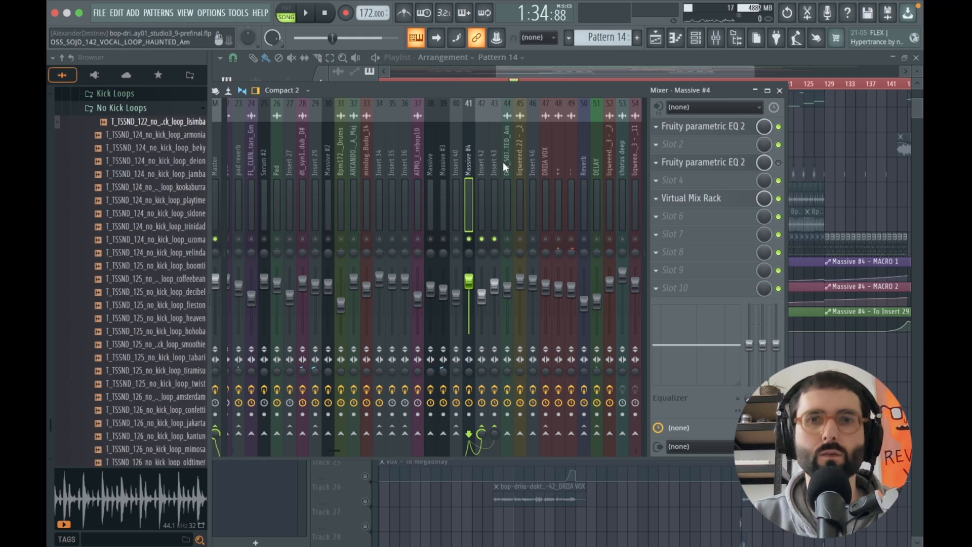
Step: Return to the playlist and play from about bar 71 to hear the To Insert 29 automation on Track 19
key(F9)
scroll(570, 310, up, 3)
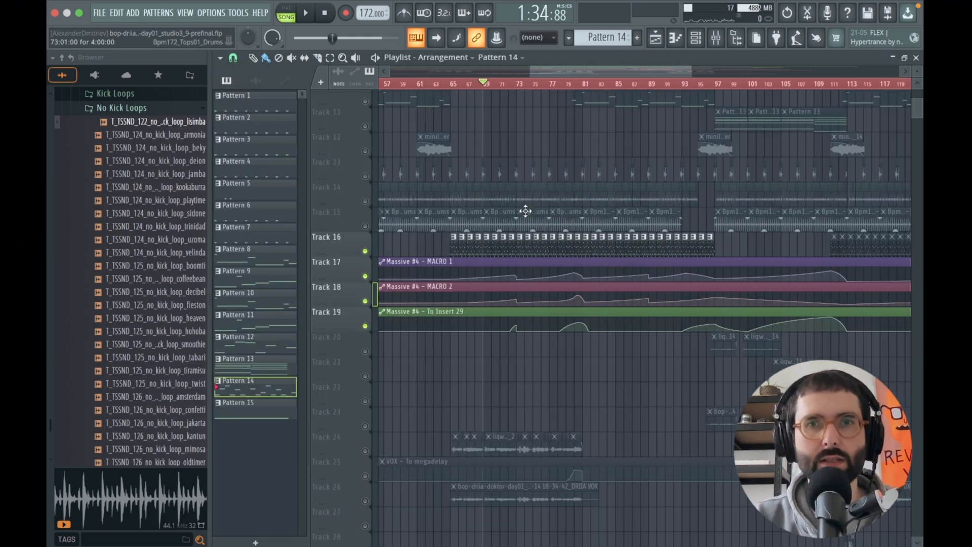
scroll(455, 212, up, 4)
click(552, 83)
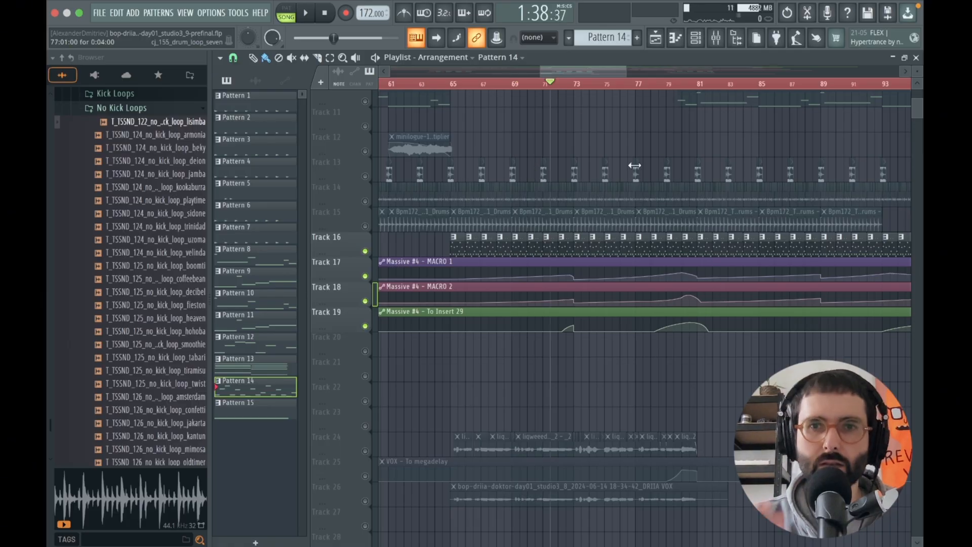
key(space)
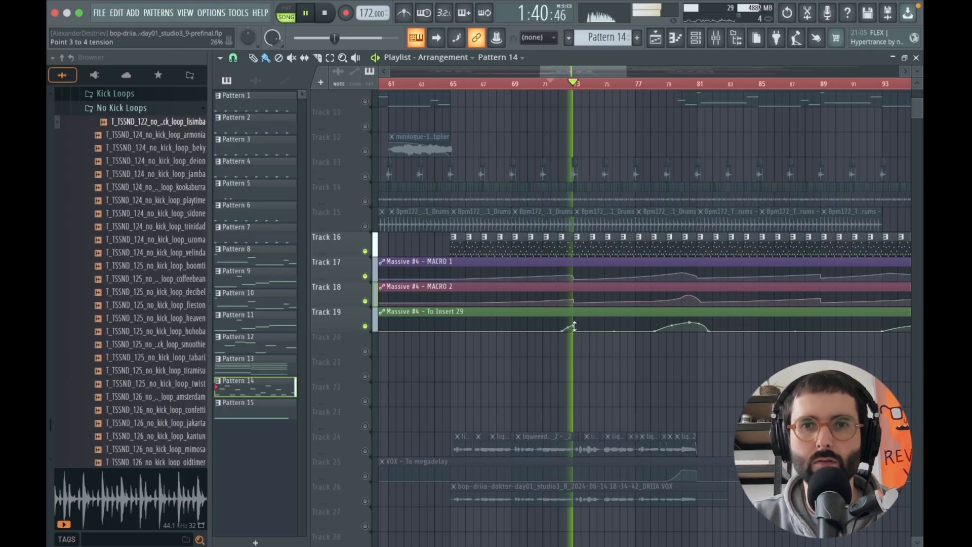
key(space)
Step: Try raising the To Insert 29 automation peak at bar 73 to 90% and listen to the change
drag(575, 325, 575, 316)
key(space)
scroll(574, 307, up, 5)
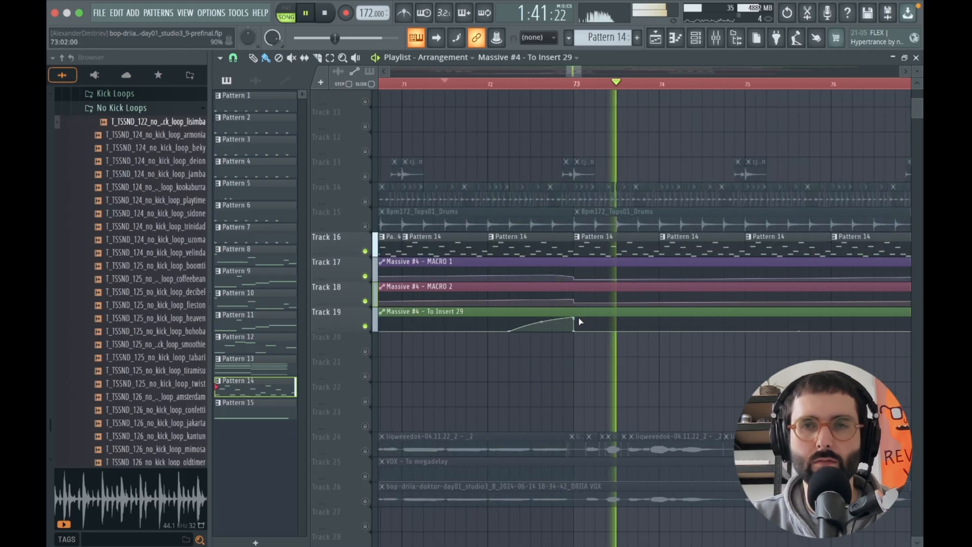
key(space)
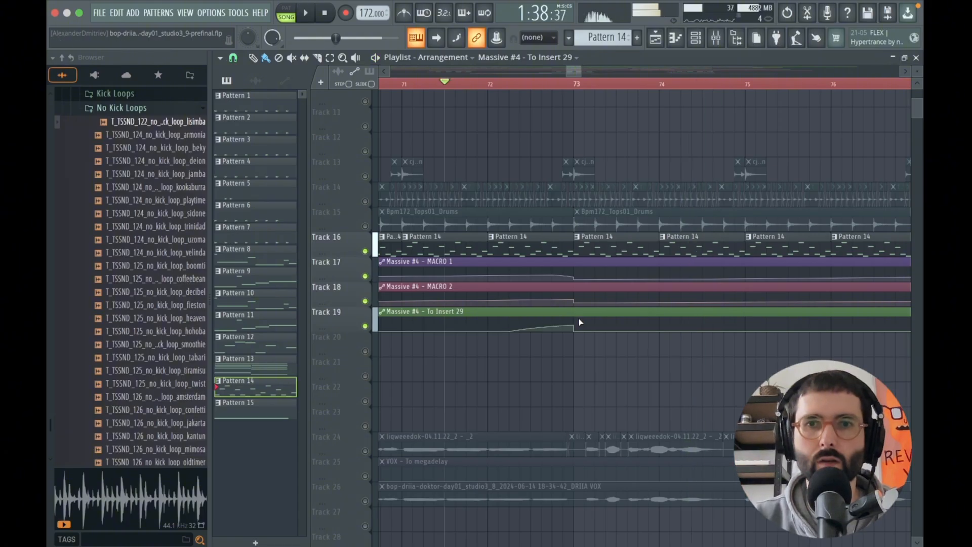
Step: Place the playback position just after bar 77 and raise the To Insert 29 automation peak near bar 80 to 90%
scroll(479, 310, down, 3)
scroll(618, 167, down, 6)
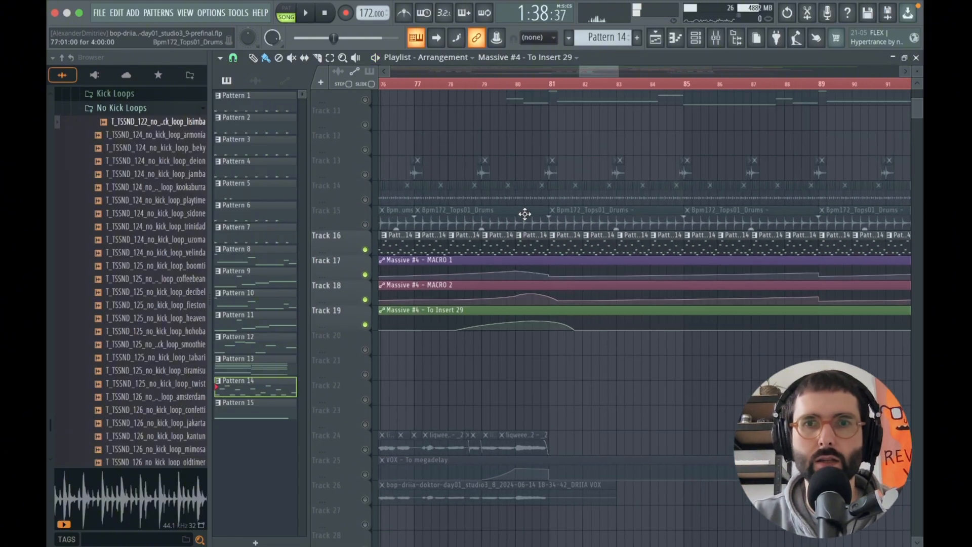
click(459, 83)
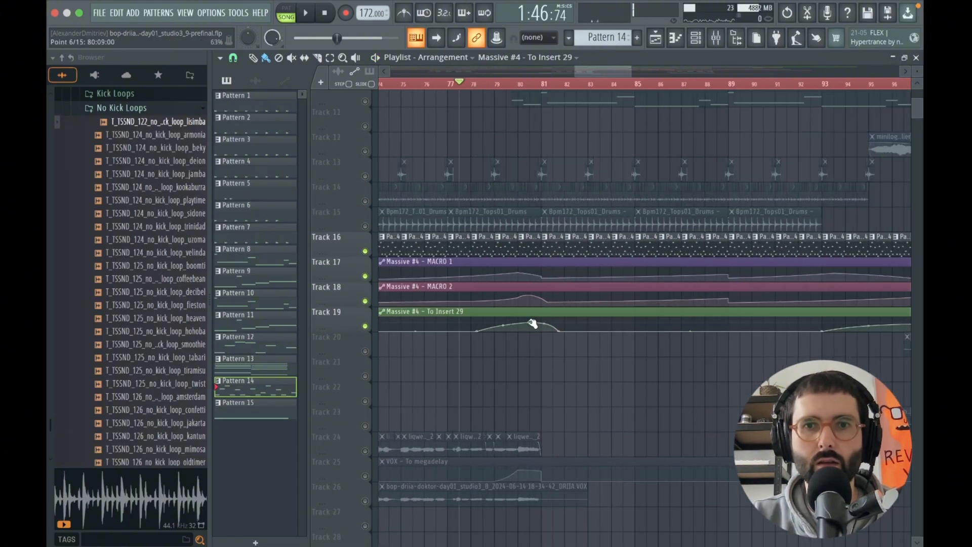
scroll(545, 321, down, 3)
scroll(544, 327, down, 3)
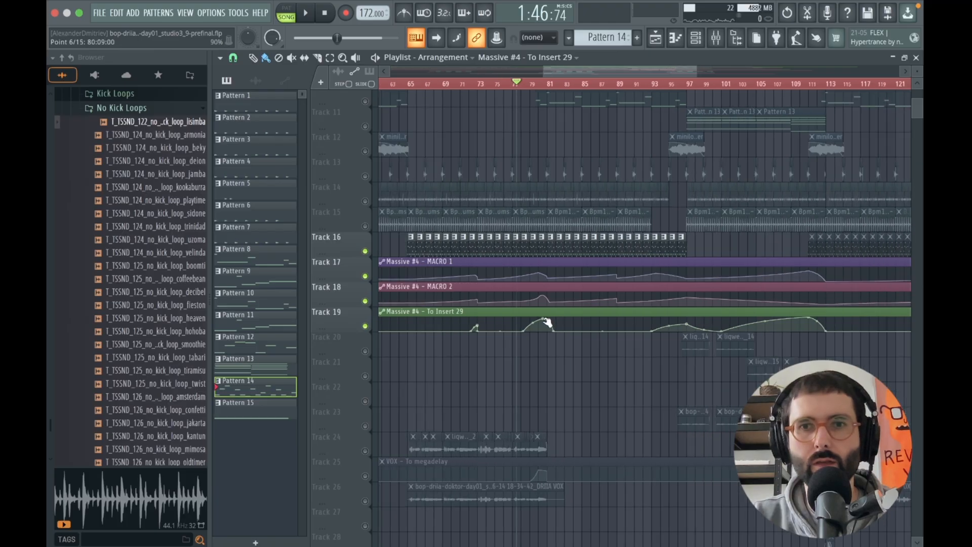
Step: Play the isolated Massive #4 part from about bar 78, and re-enable all tracks to hear the automation in the full mix
scroll(539, 319, up, 5)
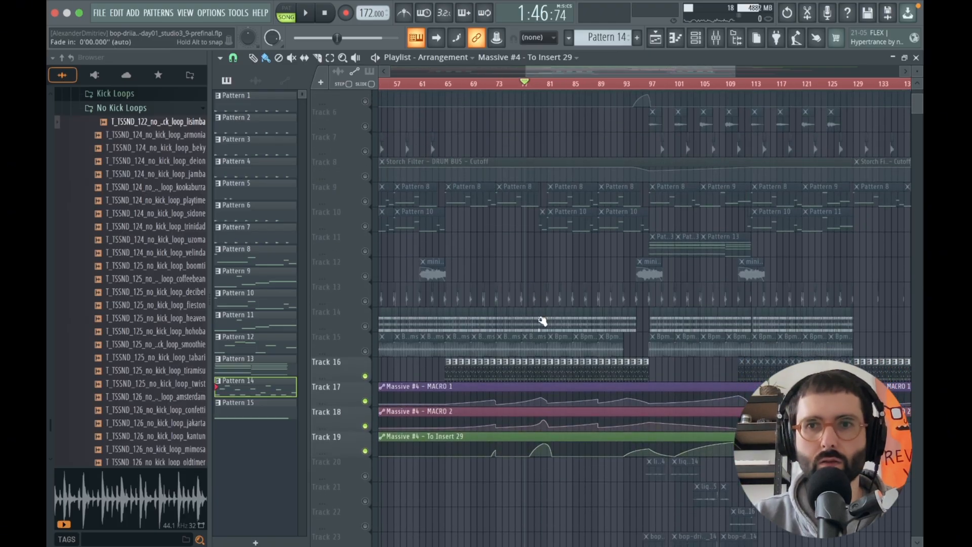
scroll(540, 319, down, 2)
scroll(554, 334, up, 6)
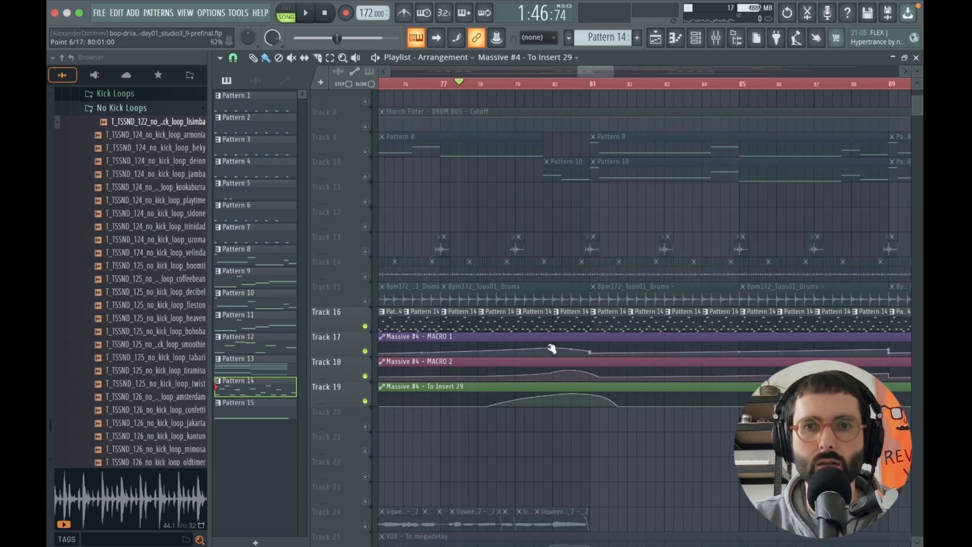
click(487, 82)
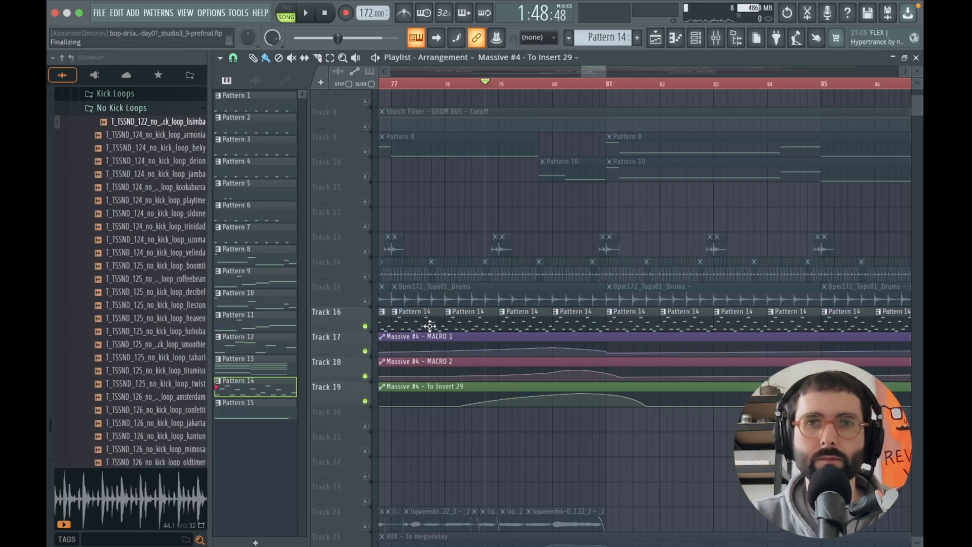
key(space)
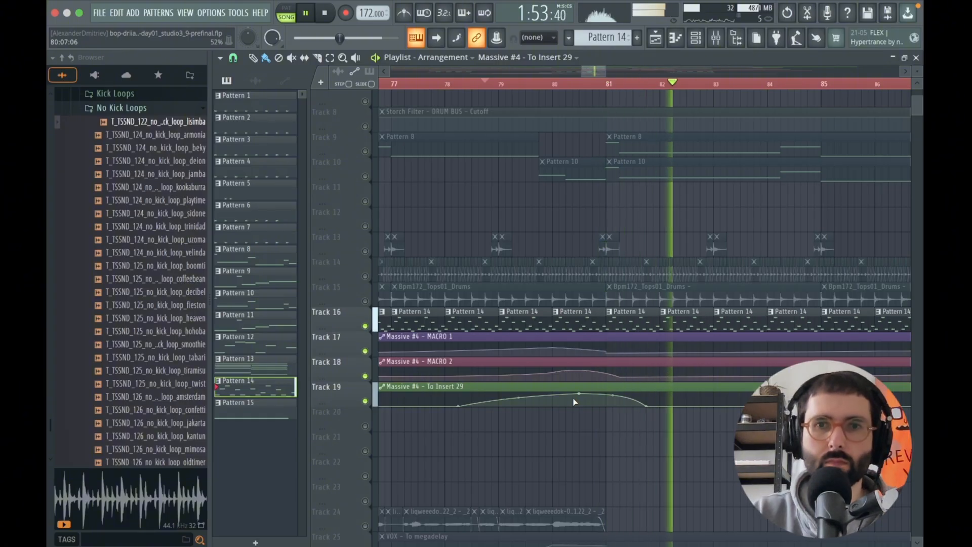
key(space)
right_click(365, 400)
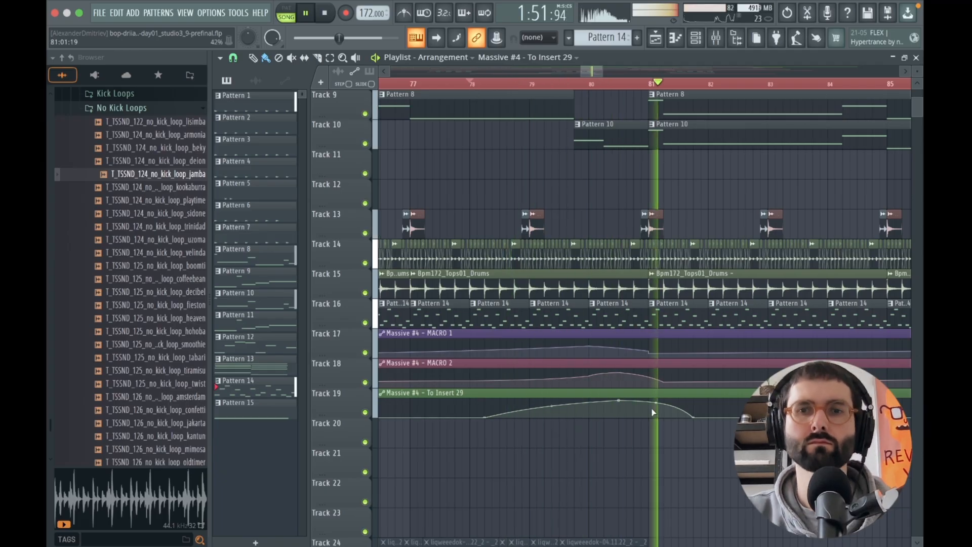
key(space)
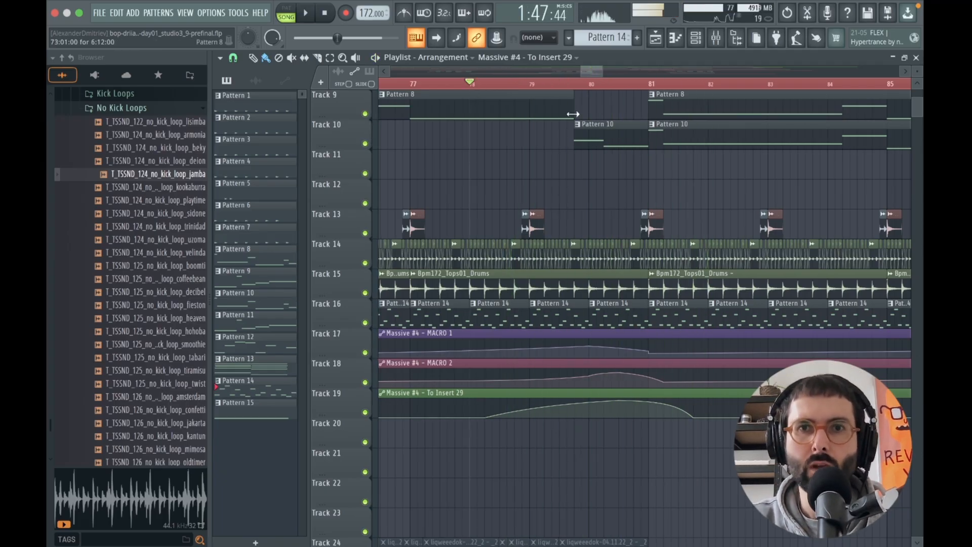
Step: Try removing the To Insert 29 automation peak near bar 80, play from about bar 79, and undo the removal
right_click(622, 403)
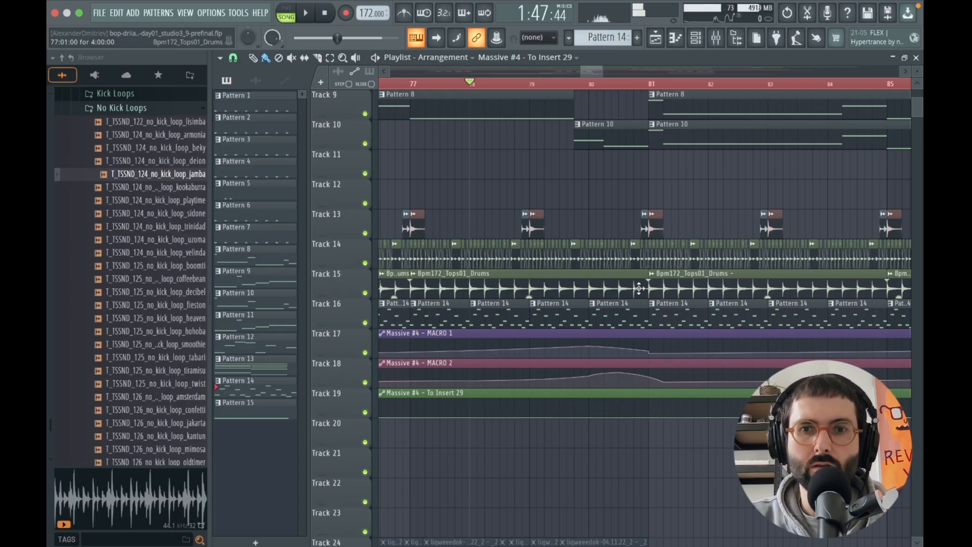
click(554, 83)
key(space)
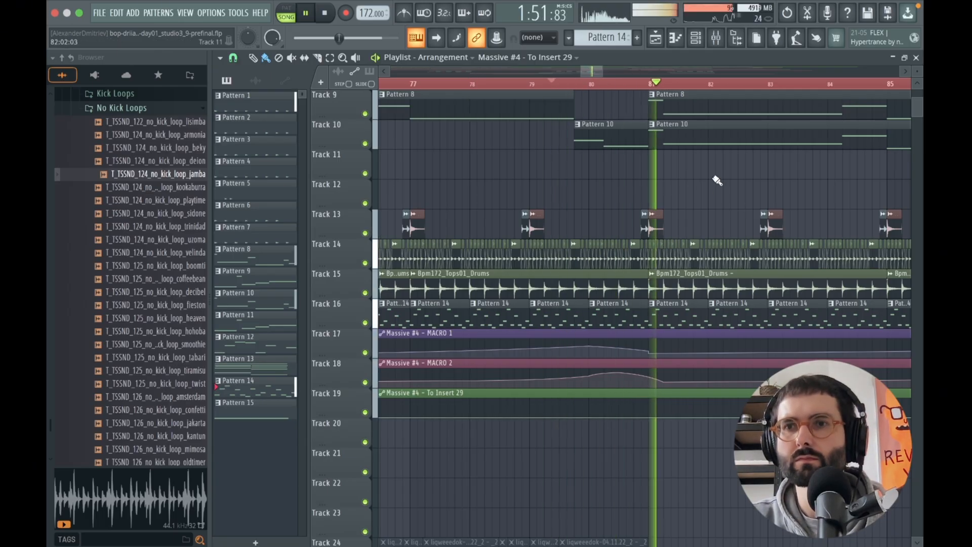
key(space)
key(ctrl+z)
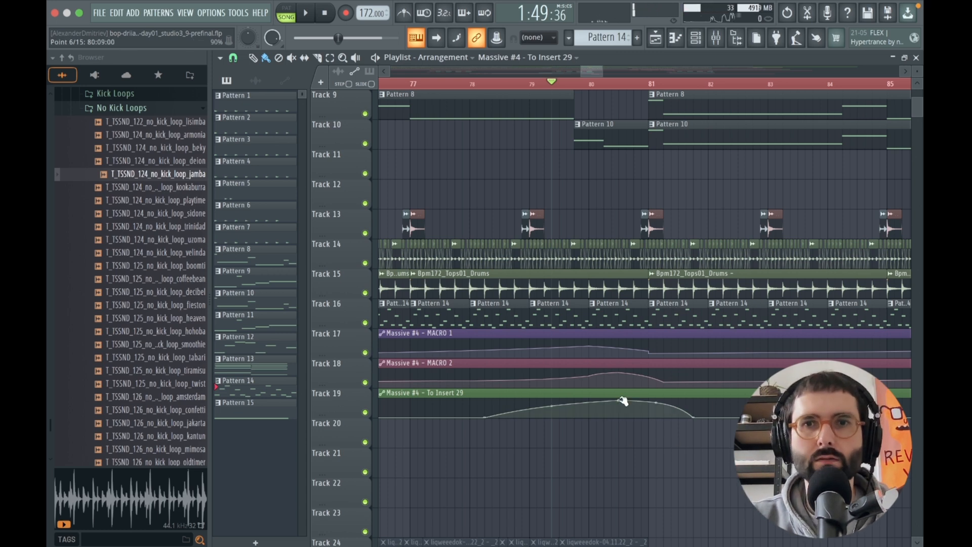
Step: Examine the automation clips in the playlist around bars 65 to 113, down to VOX - To megadelay on Track 25
ctrl+scroll(536, 256, down, 5)
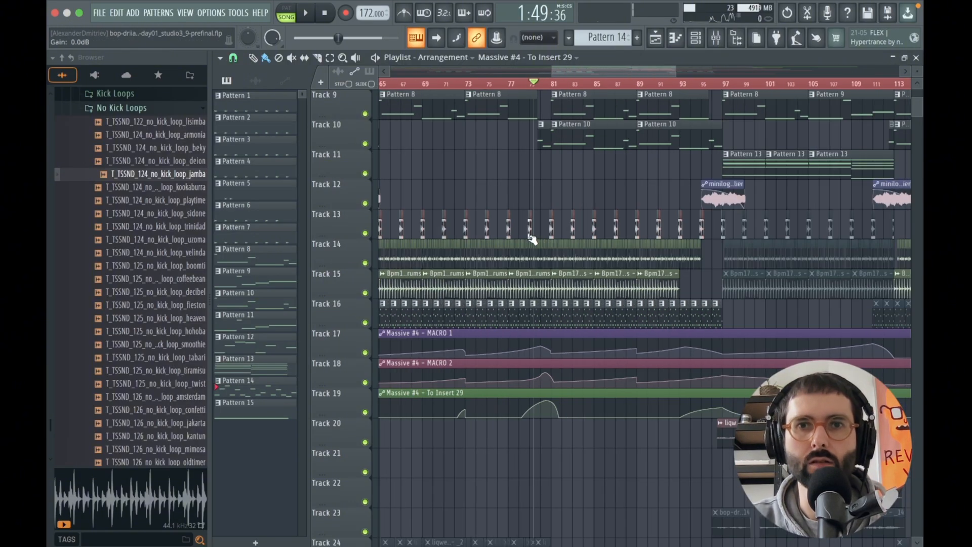
scroll(540, 199, up, 5)
scroll(542, 198, down, 8)
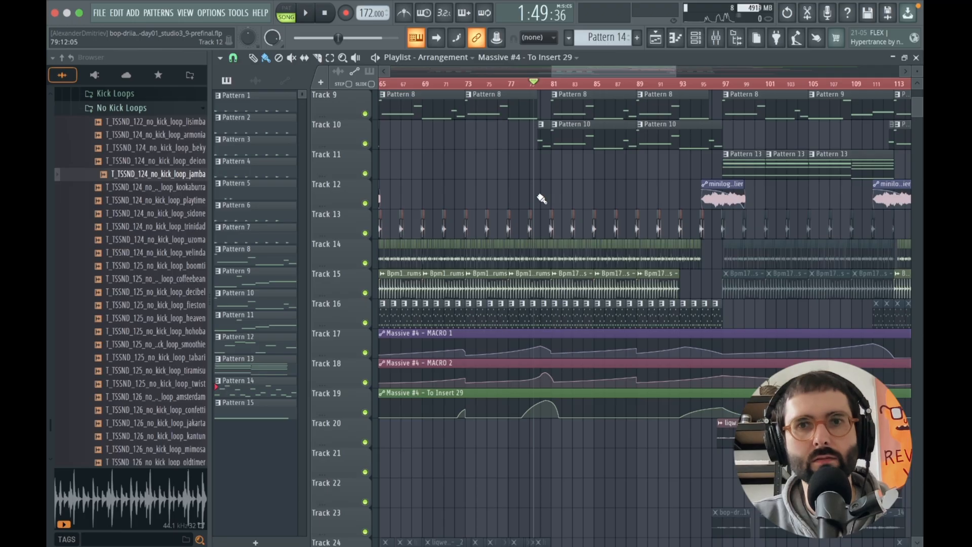
scroll(540, 198, down, 3)
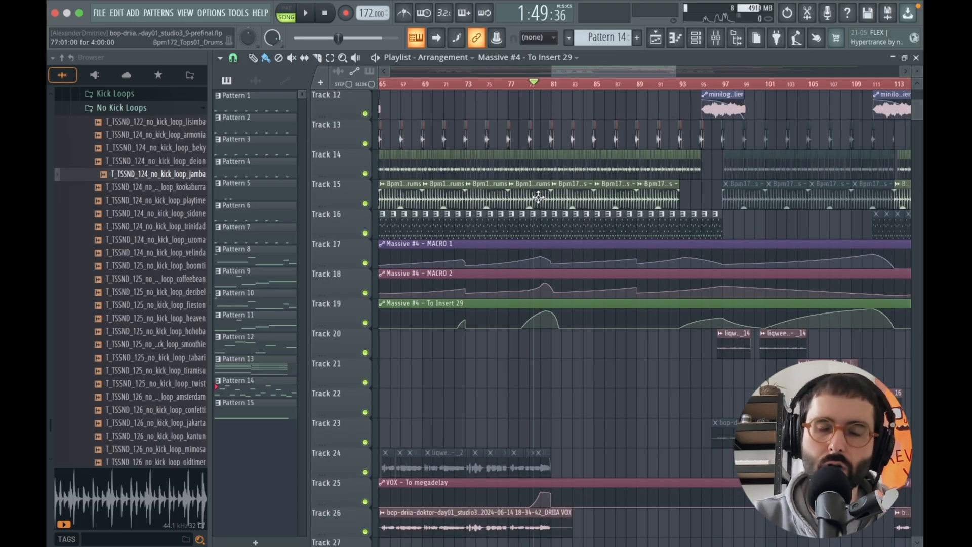
scroll(542, 196, down, 2)
ctrl+scroll(547, 193, down, 2)
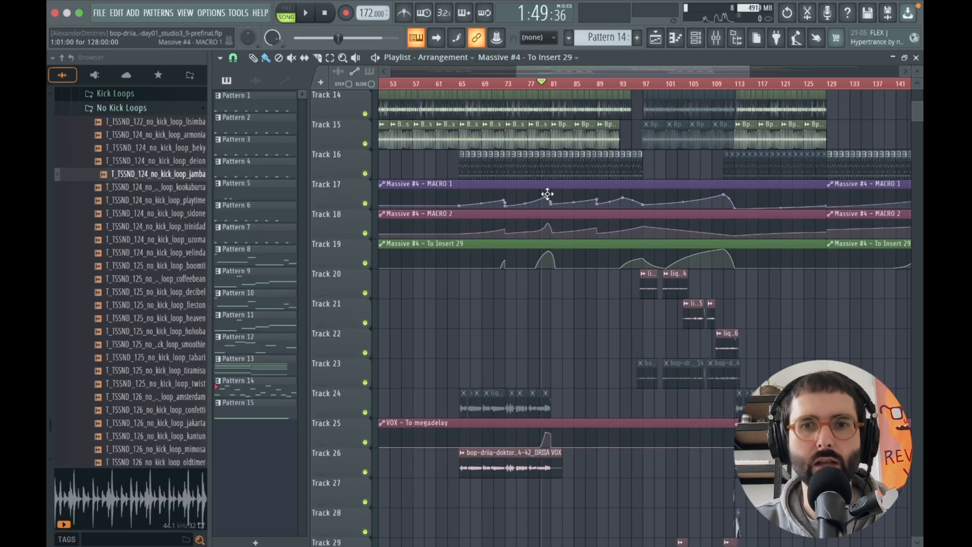
scroll(547, 187, down, 9)
scroll(546, 175, up, 5)
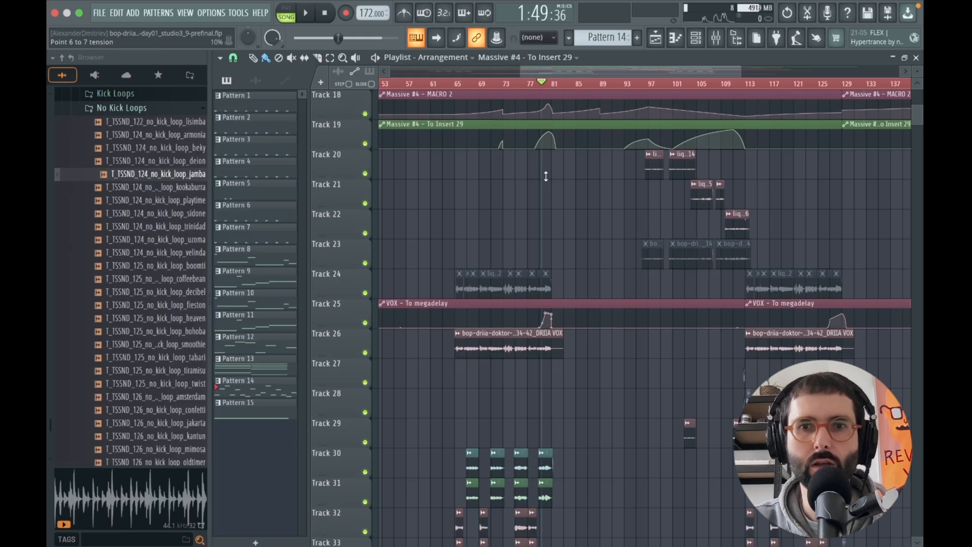
ctrl+scroll(569, 262, up, 4)
scroll(487, 425, down, 1)
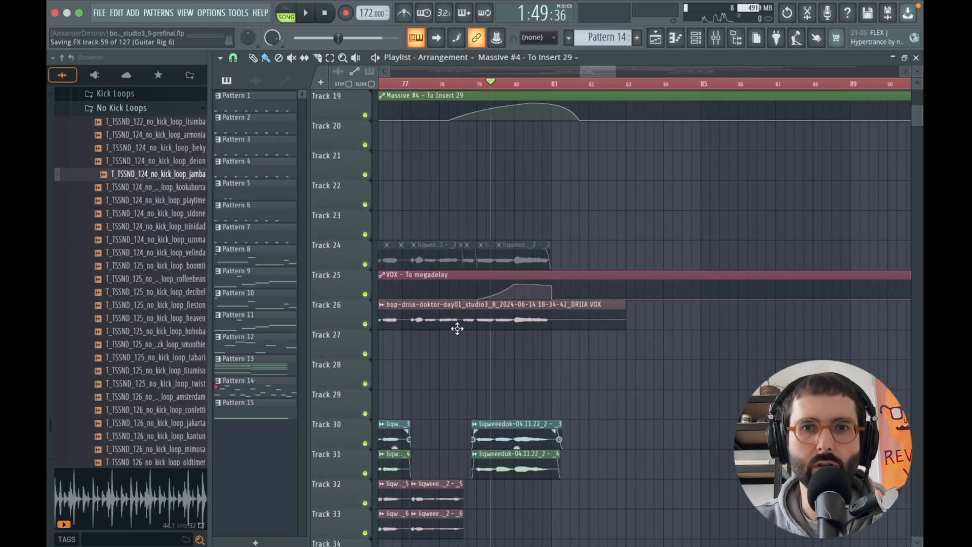
Step: Audition only Tracks 24, 25, 26, 30 and 31 to hear the VOX - To megadelay automation, and re-enable all tracks
ctrl+click(365, 323)
click(365, 442)
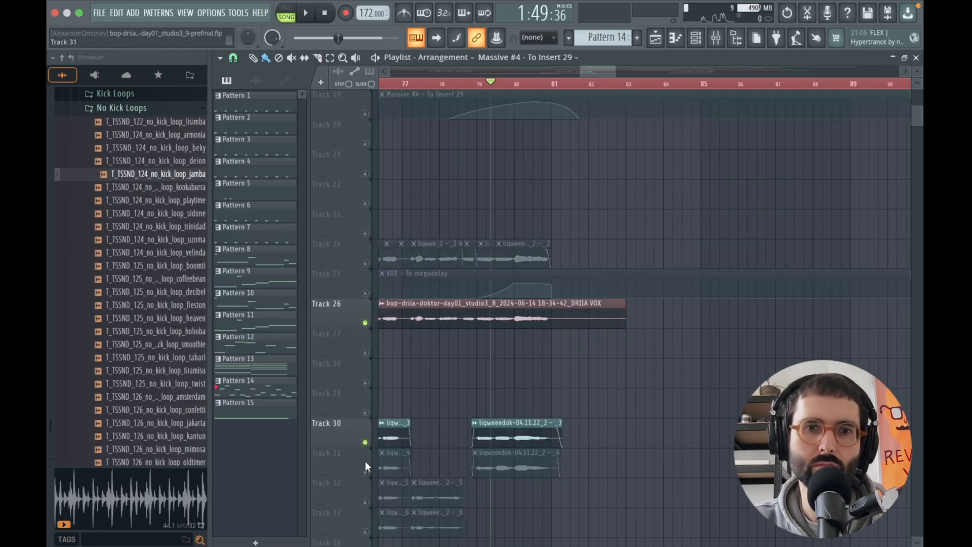
click(365, 472)
click(365, 292)
click(365, 263)
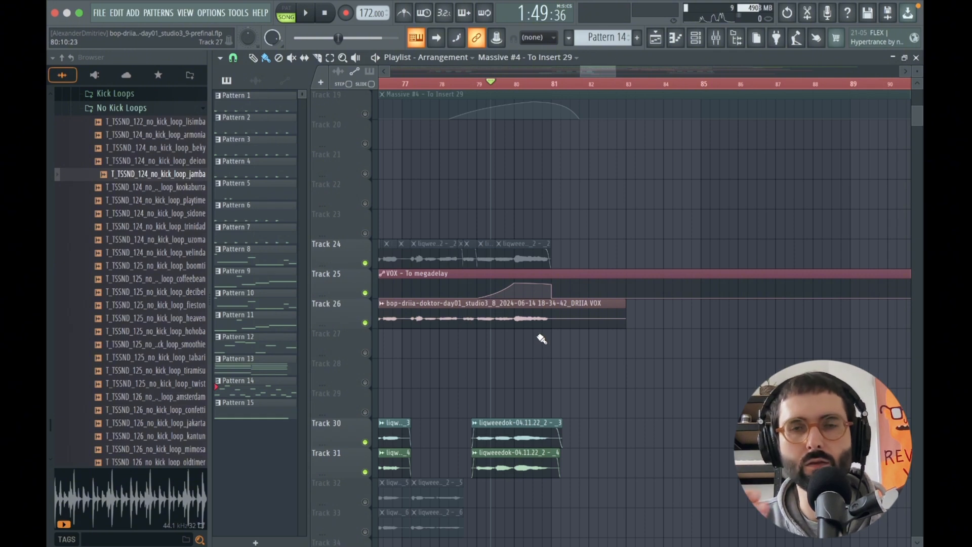
key(space)
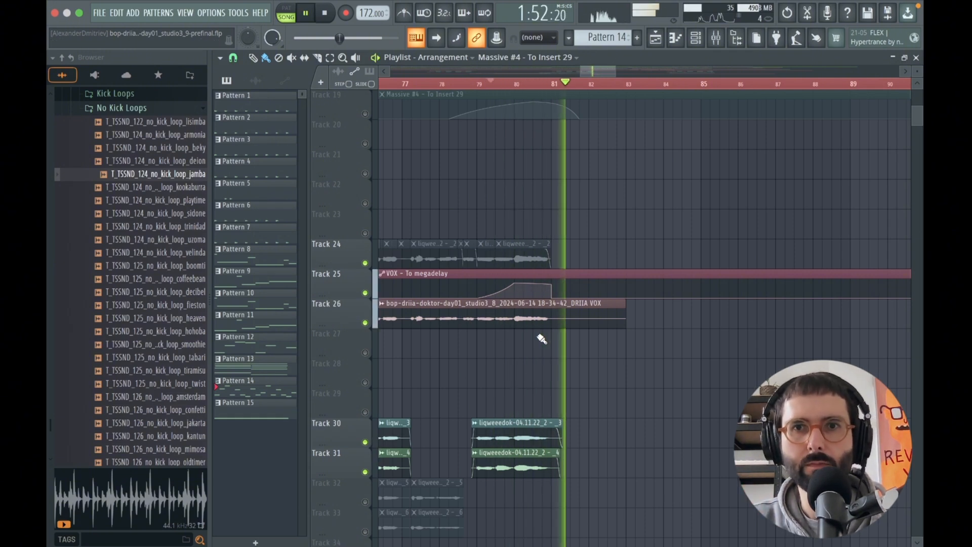
key(space)
right_click(365, 323)
right_click(365, 323)
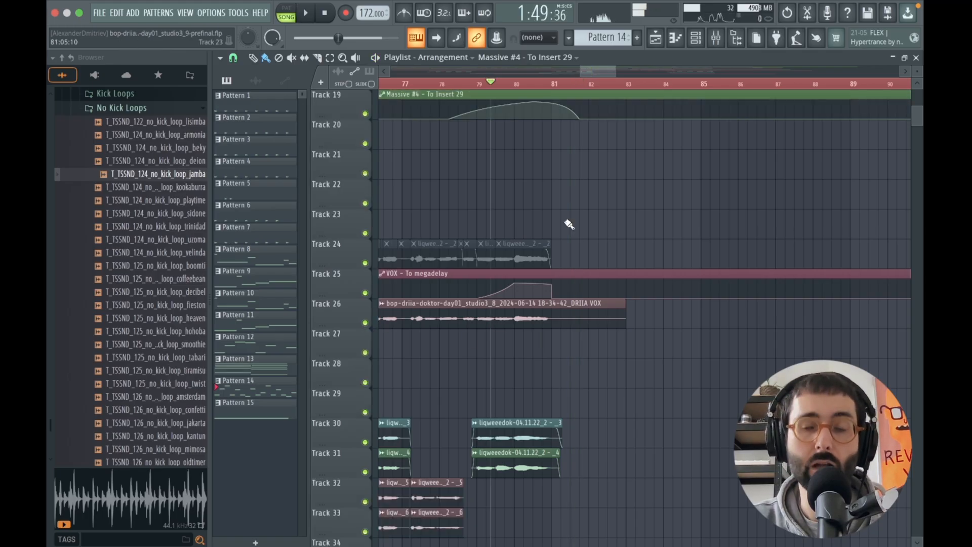
Step: Hide the playlist, bring up the Voicing page of Massive #4, and close the mixer behind it
scroll(602, 209, down, 5)
scroll(602, 209, down, 3)
key(F5)
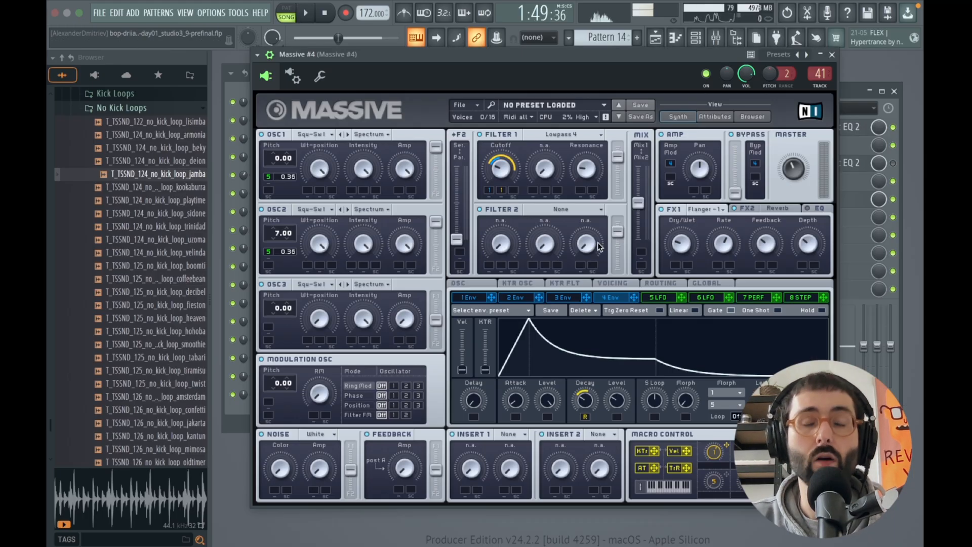
click(611, 280)
drag(493, 53, 469, 74)
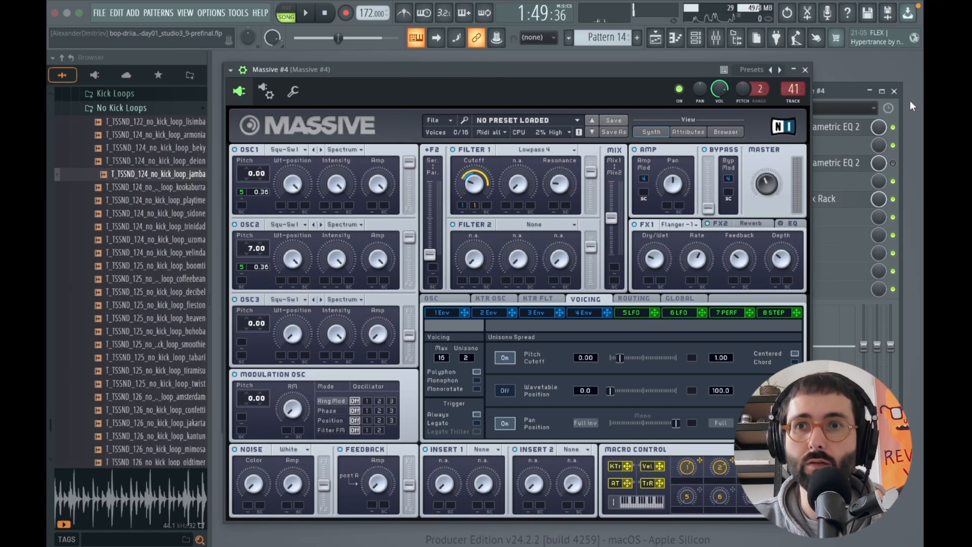
click(894, 91)
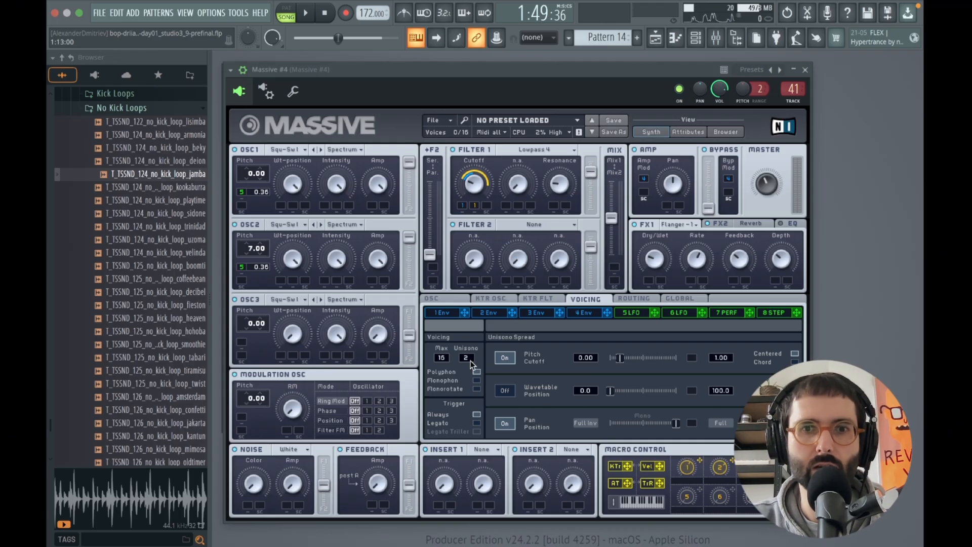
Step: Audition the two-voice Unisono spread with the pan crossfade at 1.00, and save the project
drag(470, 361, 472, 362)
drag(458, 73, 454, 62)
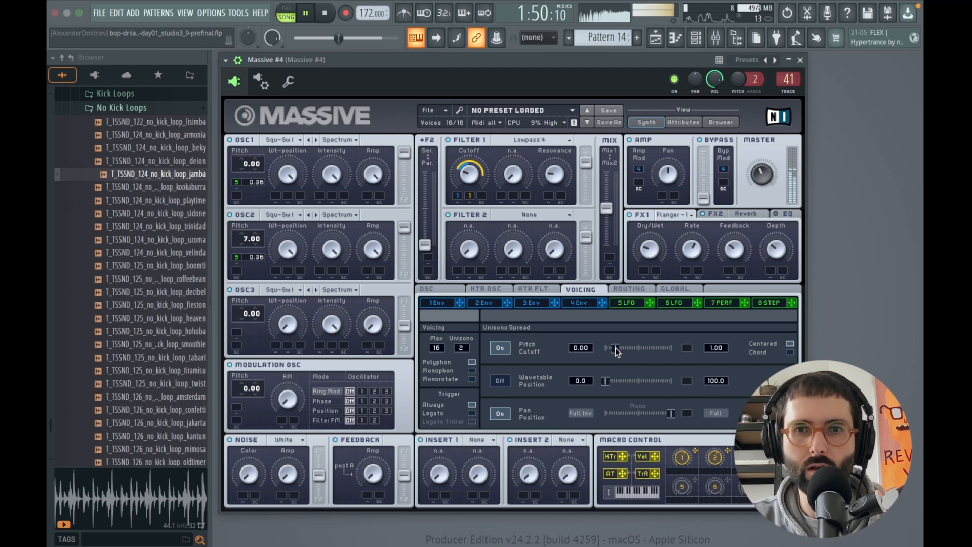
key(space)
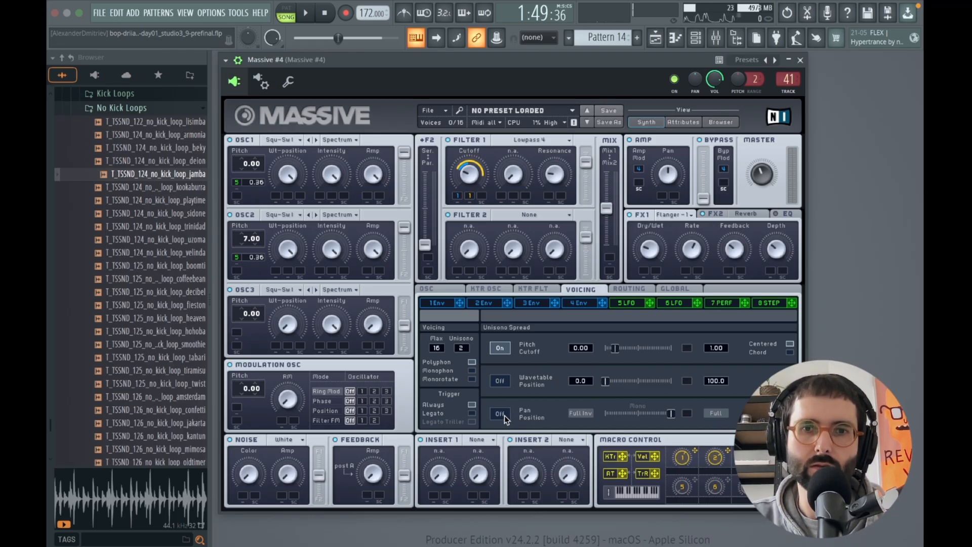
drag(670, 412, 691, 421)
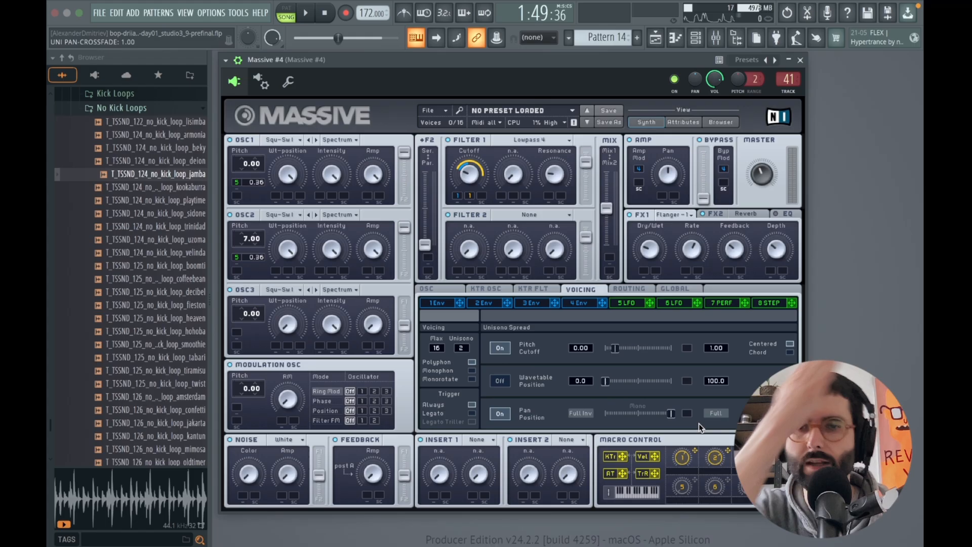
key(super+s)
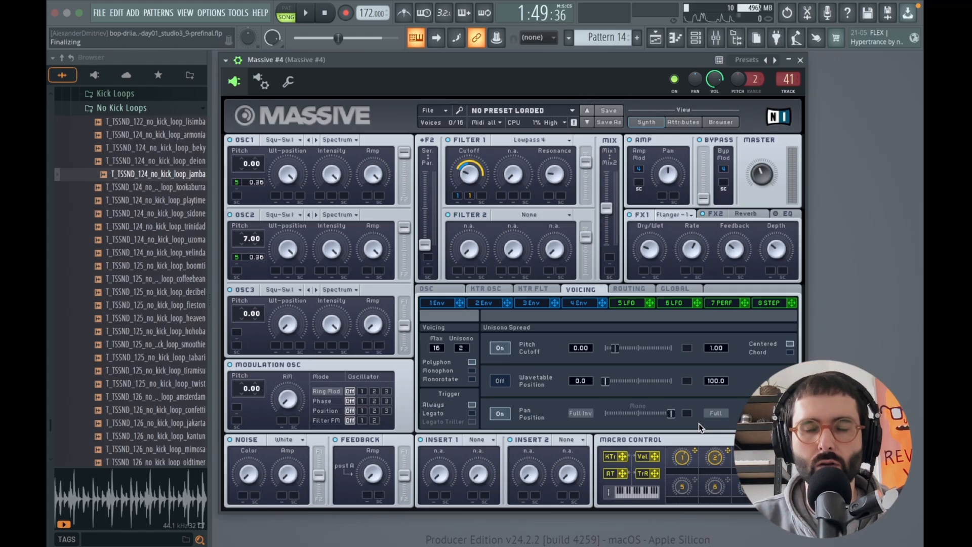
Step: Turn off the Unisono Pan Position spread, play the pattern, and reduce Unisono to 1 voice
click(500, 414)
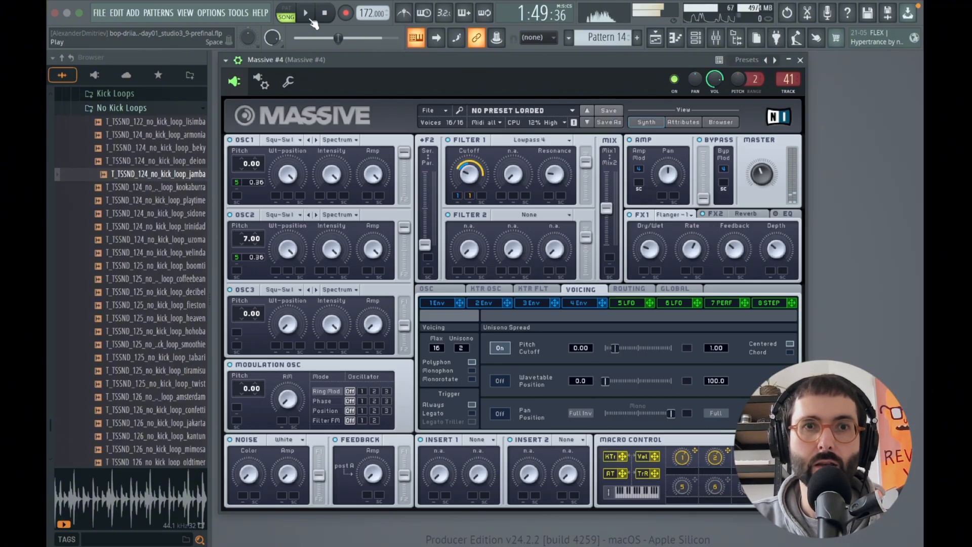
key(l)
key(space)
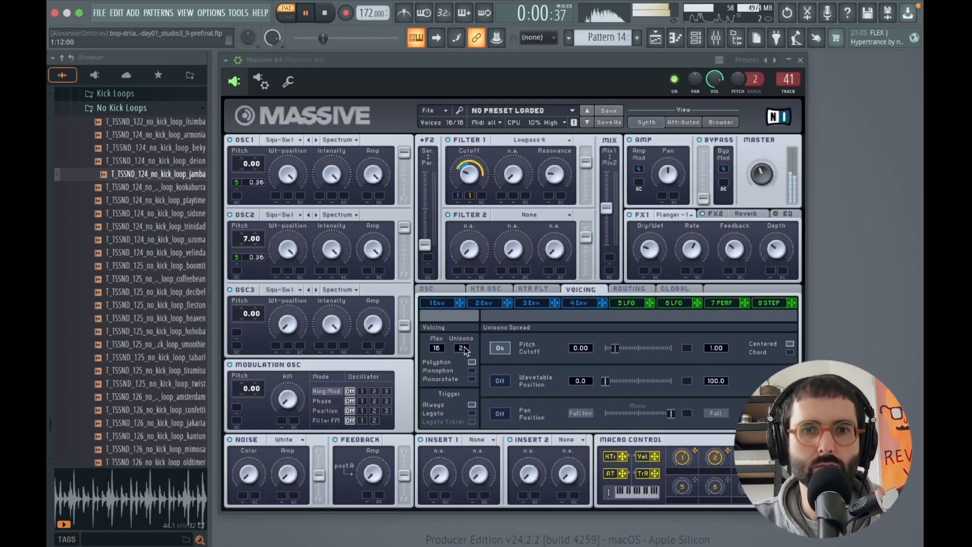
key(space)
drag(461, 348, 473, 397)
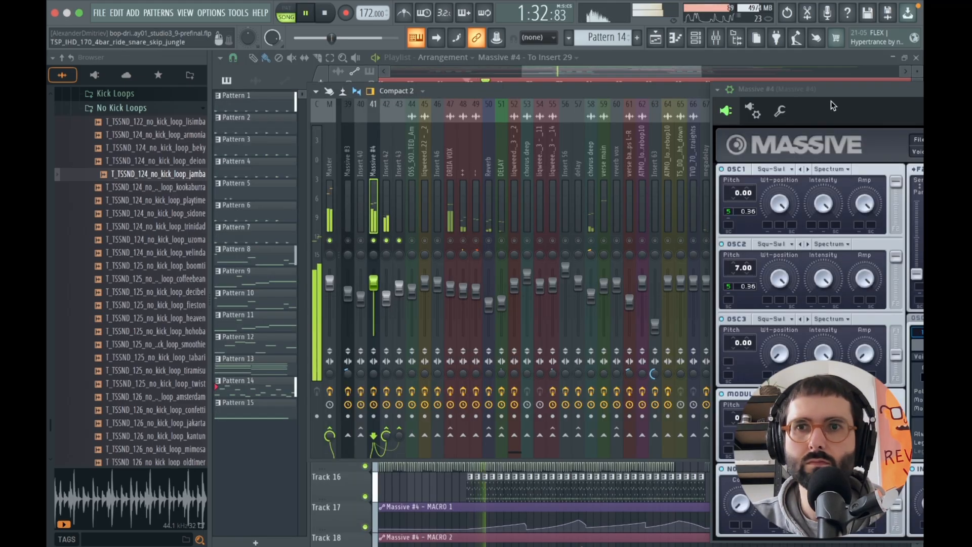
Step: Toggle the Insert 42 mixer track during playback to compare the sound with and without it
click(387, 241)
click(387, 241)
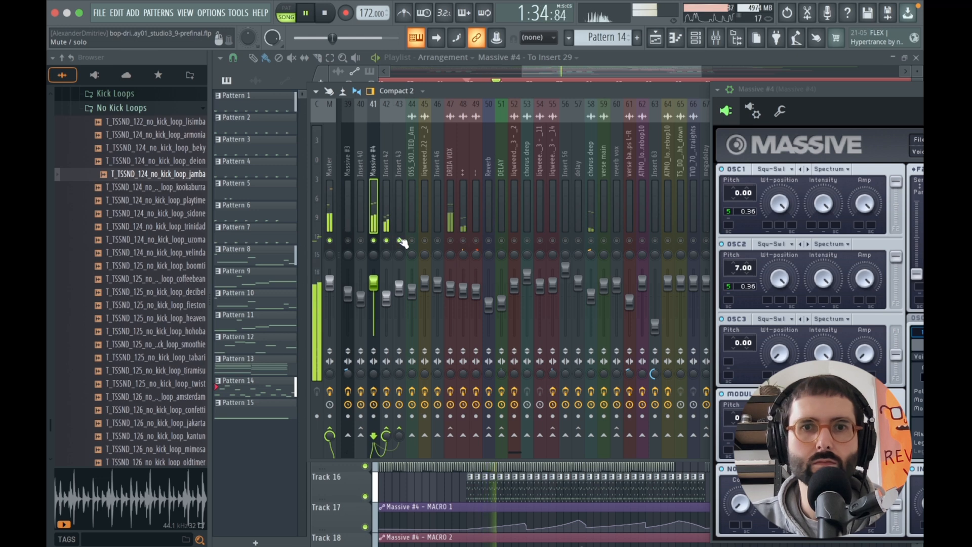
click(388, 240)
Step: Bring the Massive #4 window back into full view, hide the playlist, set Unisono to 2 voices, and stop playback
drag(807, 90, 378, 83)
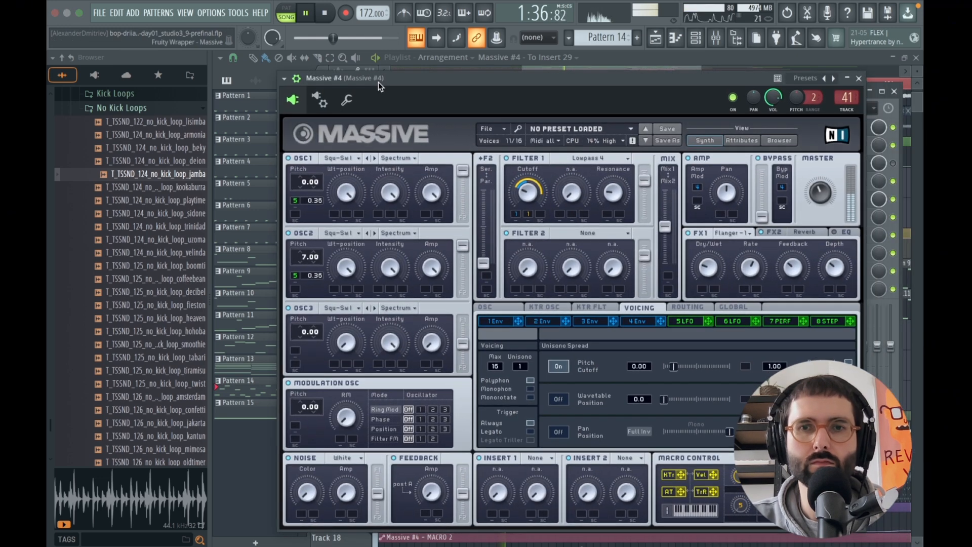
click(916, 58)
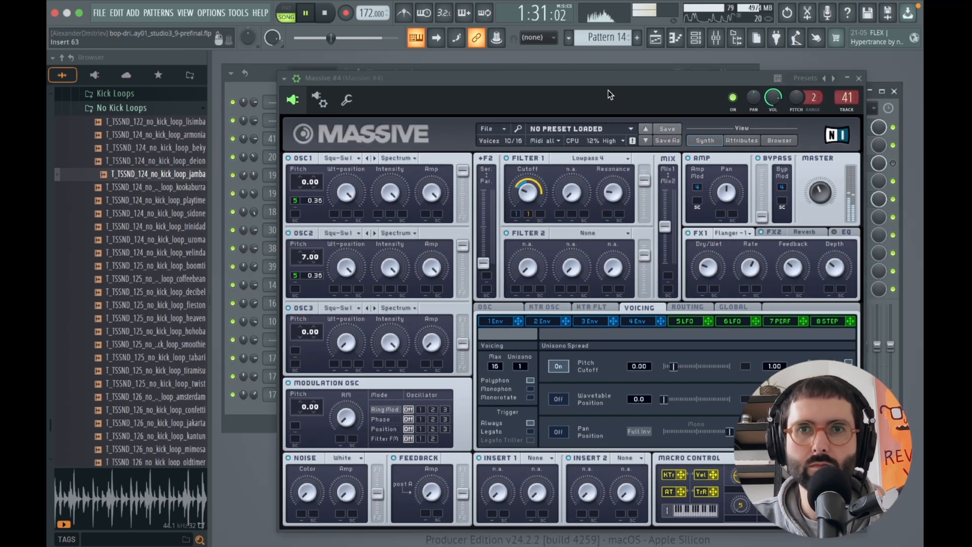
drag(599, 82, 585, 75)
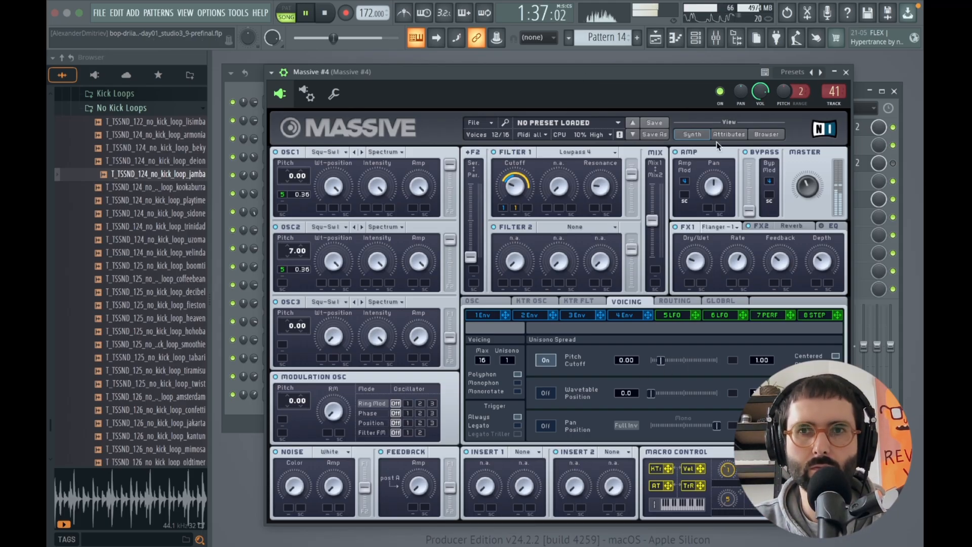
drag(641, 75, 620, 72)
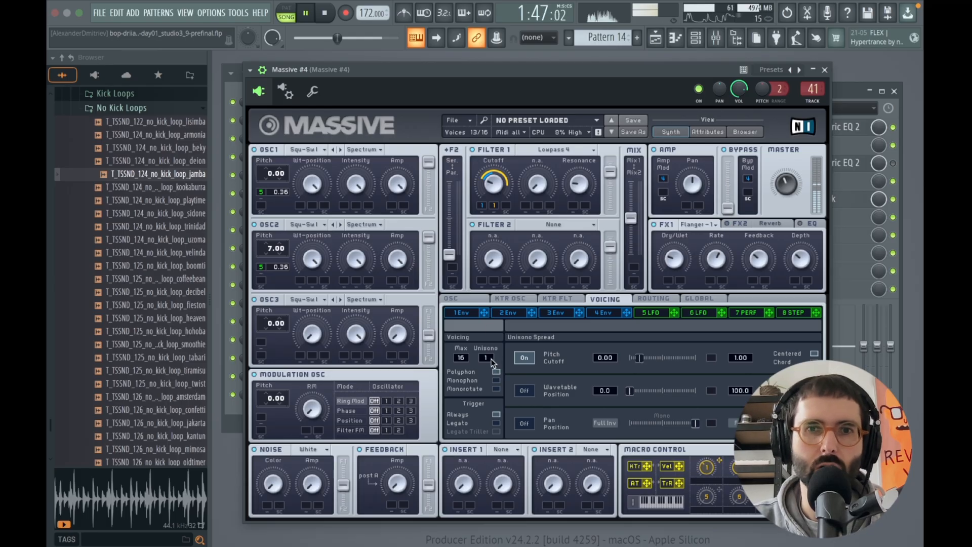
key(space)
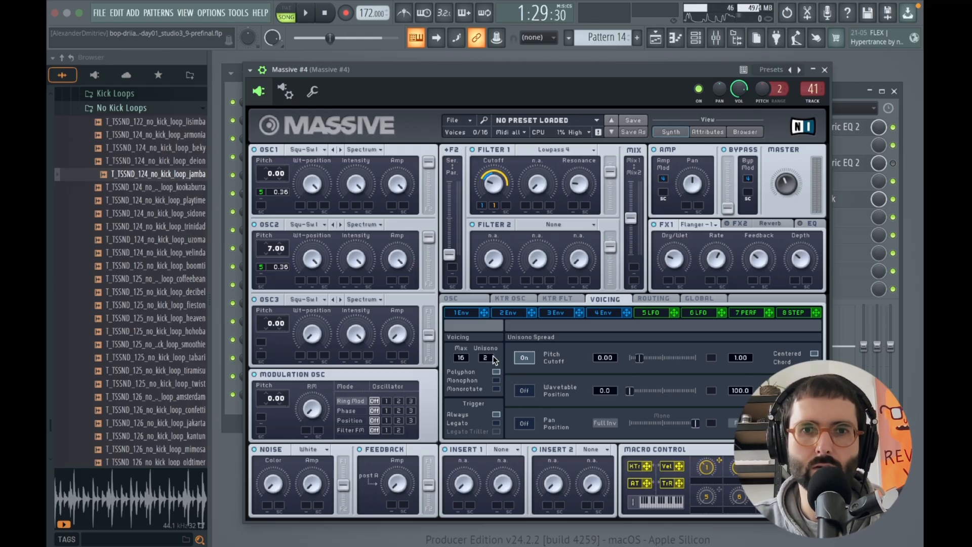
Step: Audition the Unisono pitch spread with 2 and 12 voices, and return Unisono to 2 voices
key(space)
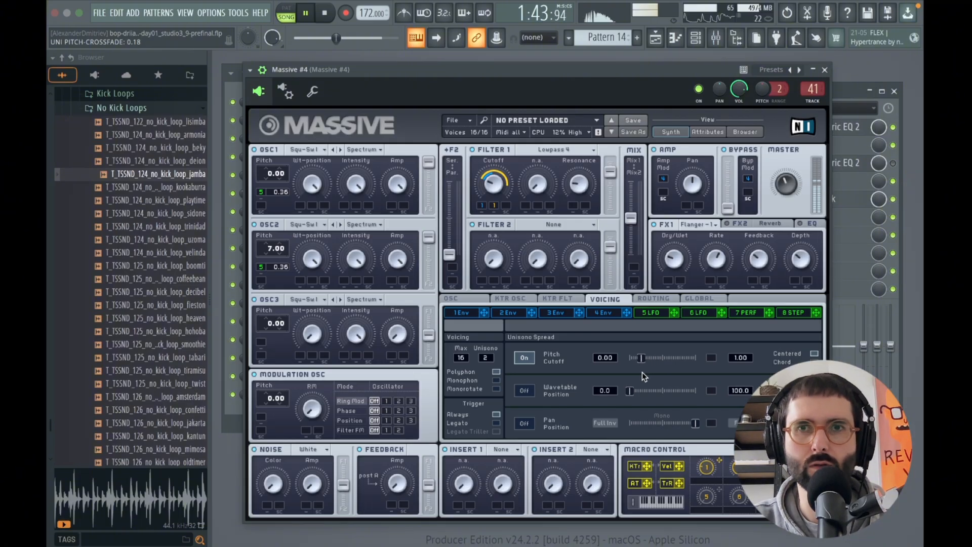
key(space)
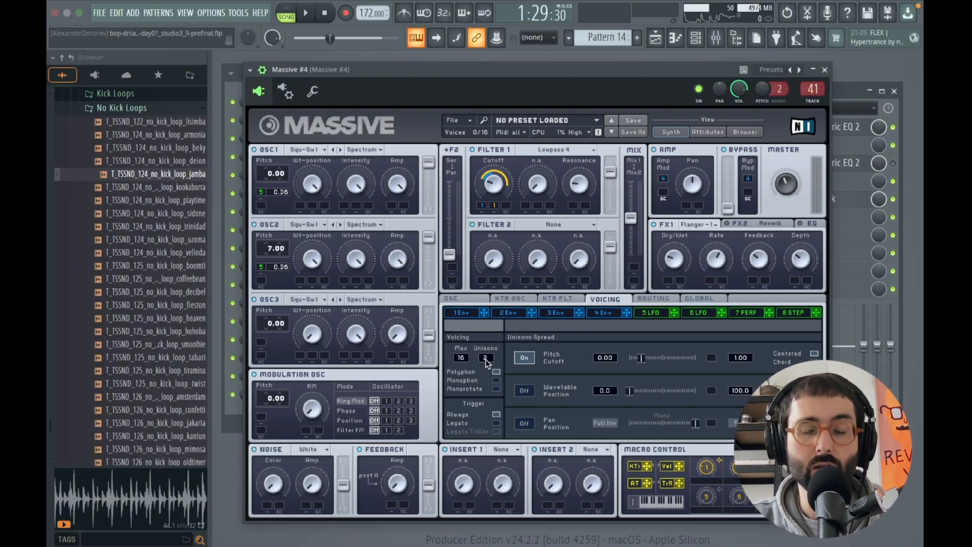
drag(485, 360, 500, 342)
key(space)
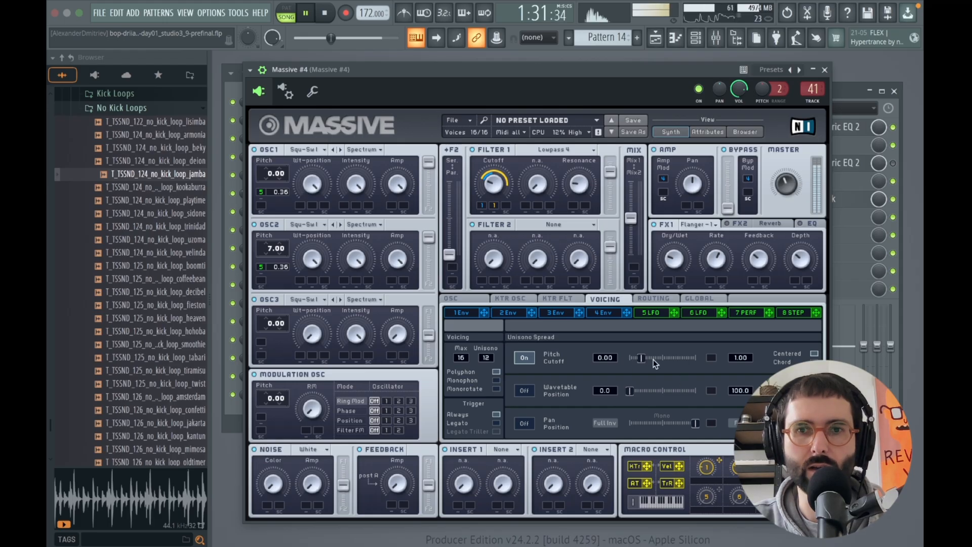
drag(654, 360, 652, 358)
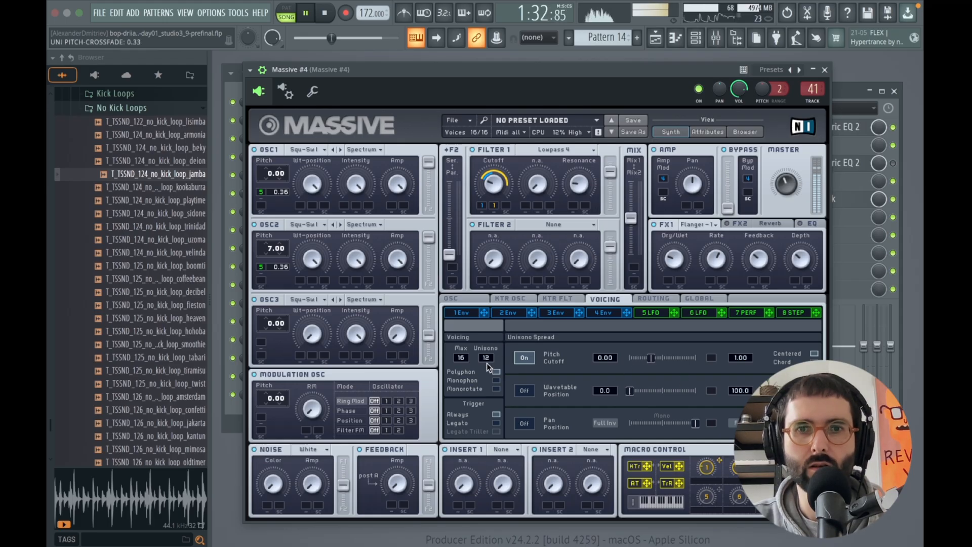
drag(488, 363, 485, 372)
key(space)
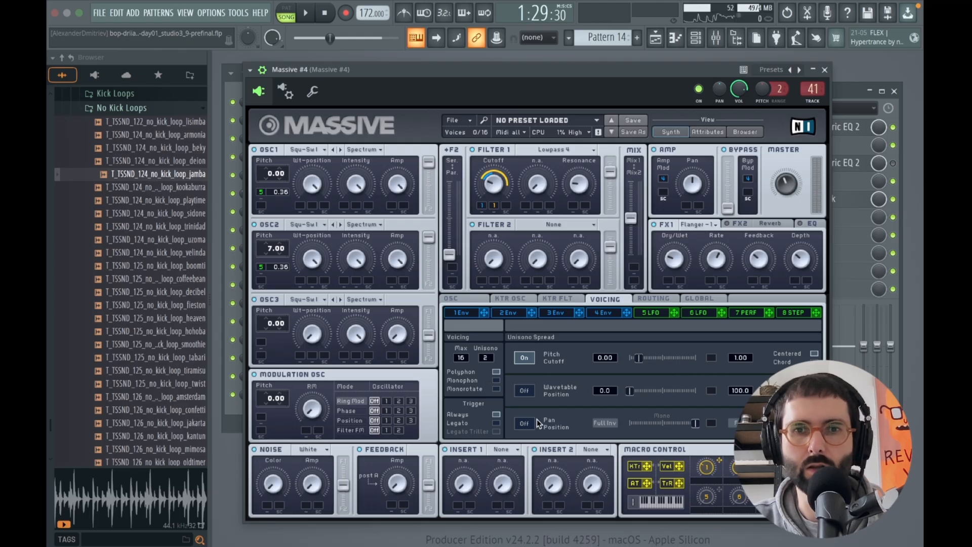
Step: Turn on the Unisono Pan Position spread at crossfade 1.00, and compare the sound with it off and on during playback
click(524, 424)
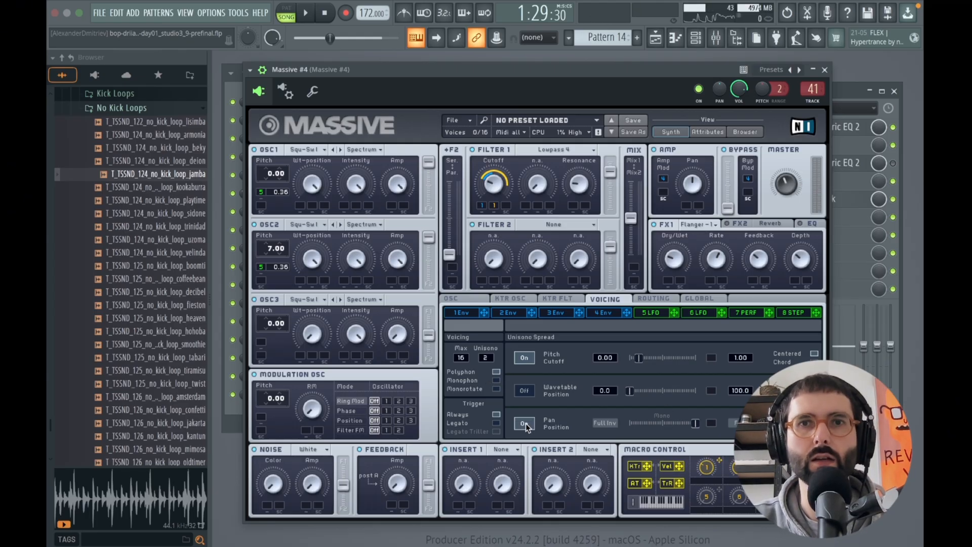
mouse_move(695, 423)
mouse_down()
mouse_move(661, 430)
mouse_move(695, 434)
mouse_up()
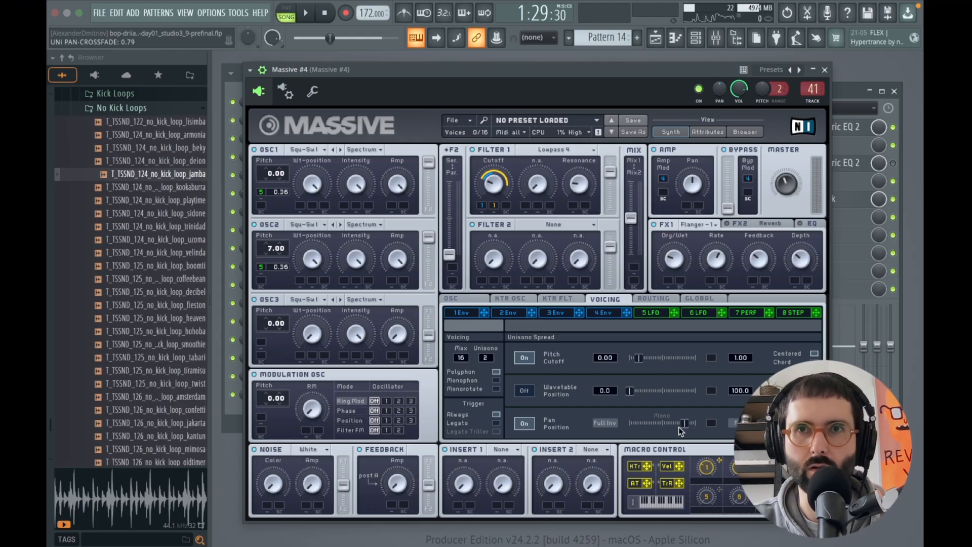
key(space)
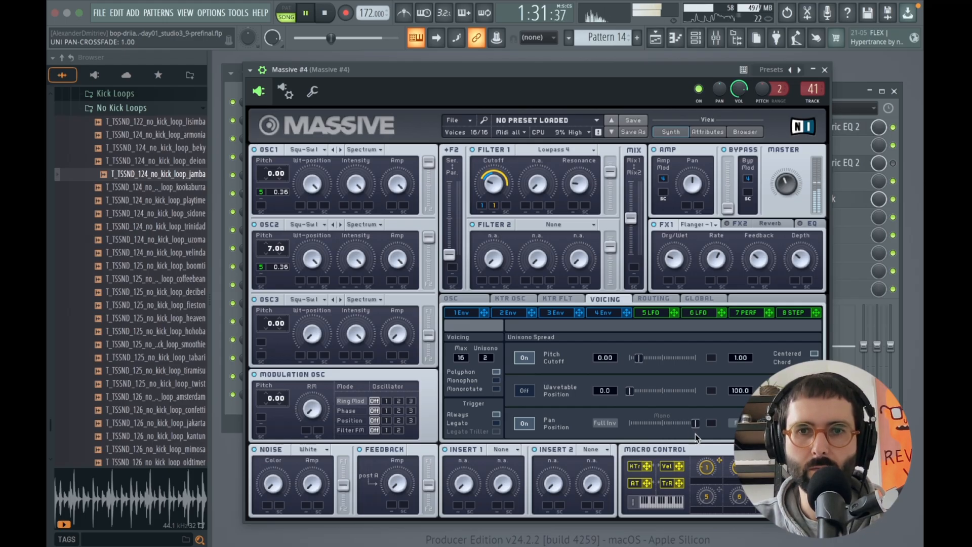
click(525, 424)
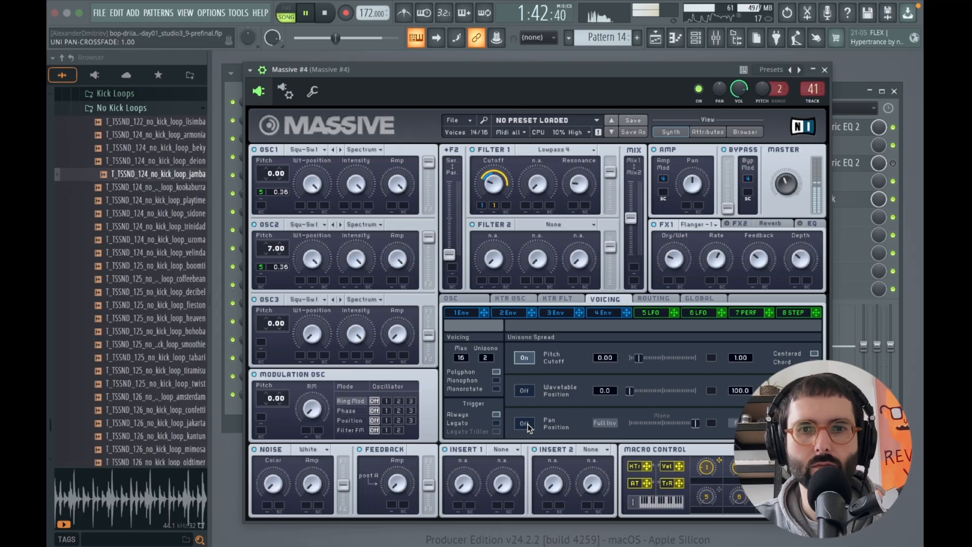
click(526, 425)
key(space)
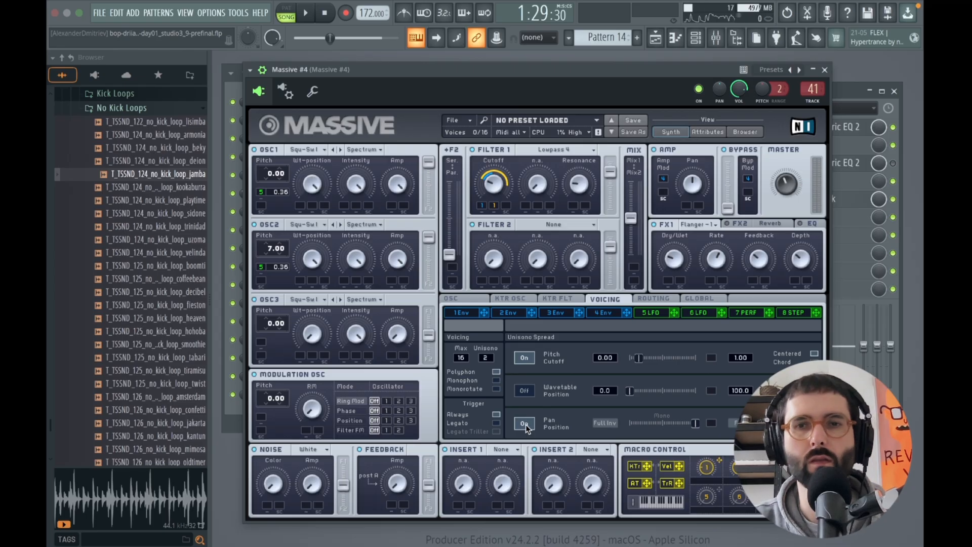
Step: Close the Massive #4 window and the mixer, and show the playlist
click(827, 71)
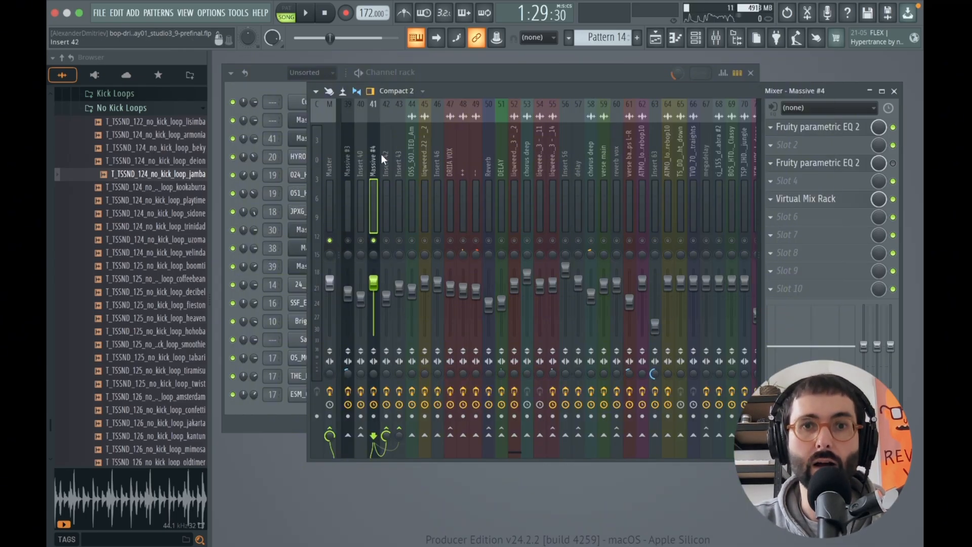
drag(472, 91, 438, 187)
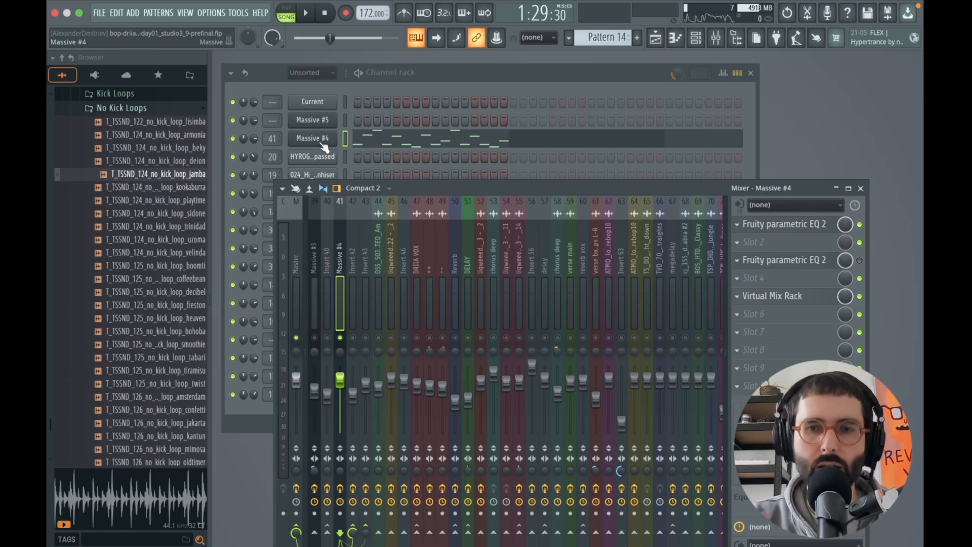
click(313, 139)
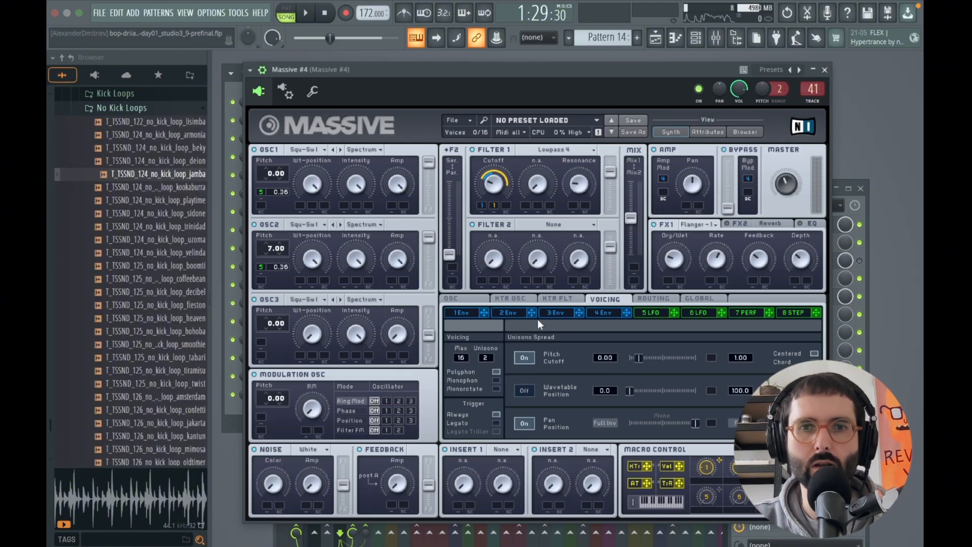
key(Escape)
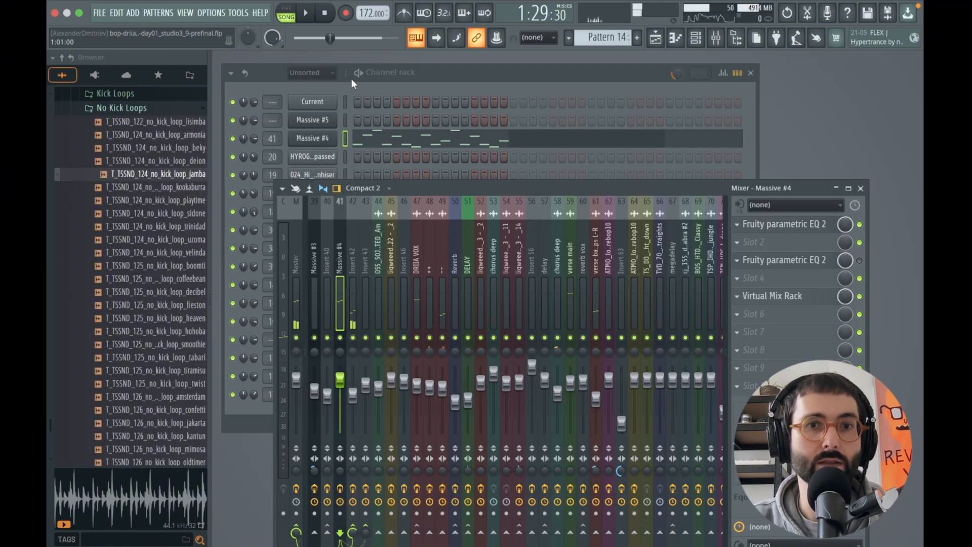
click(861, 188)
key(F5)
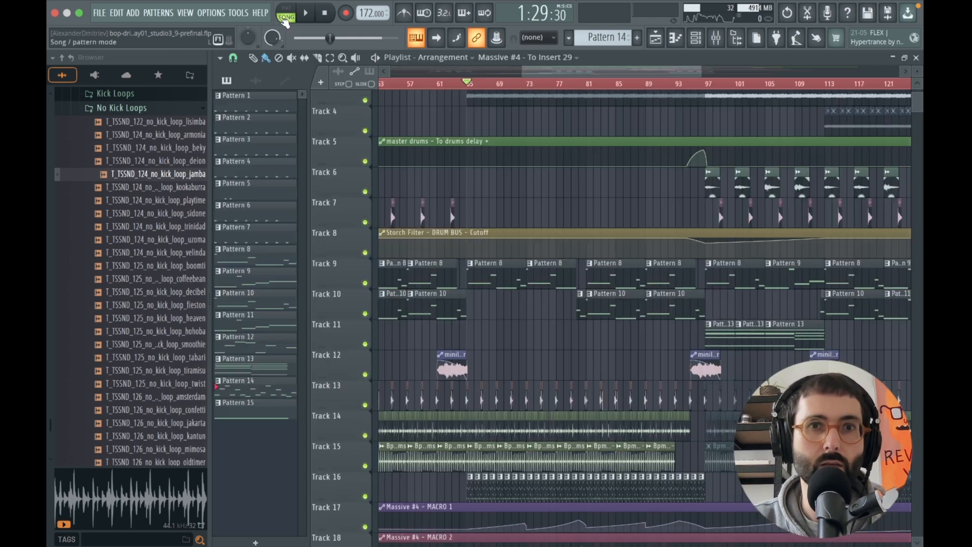
Step: Set the playback start to bar 17 in the playlist, and play the arrangement briefly from there
scroll(608, 138, down, 3)
scroll(478, 156, down, 2)
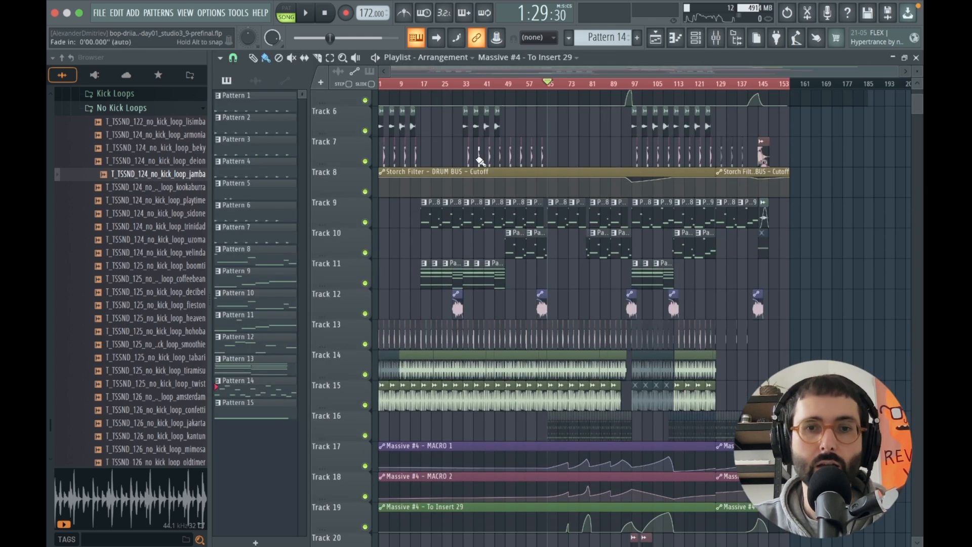
scroll(477, 156, up, 5)
scroll(490, 70, up, 2)
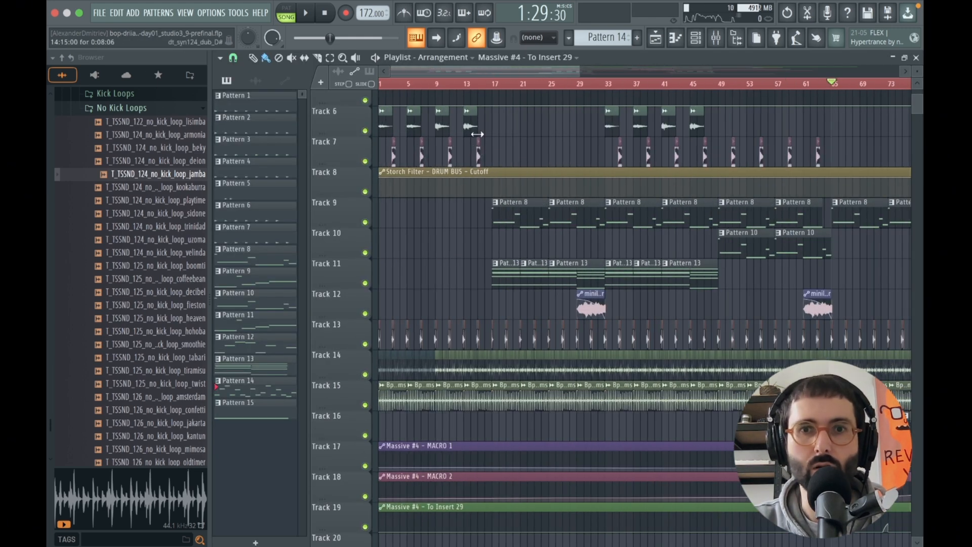
scroll(466, 226, down, 2)
scroll(467, 221, down, 3)
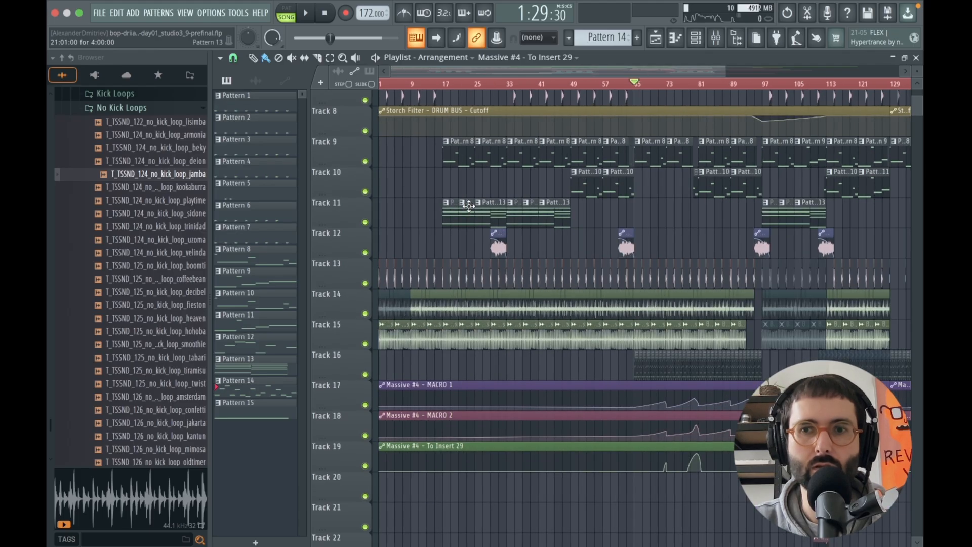
scroll(467, 212, down, 3)
scroll(467, 207, up, 3)
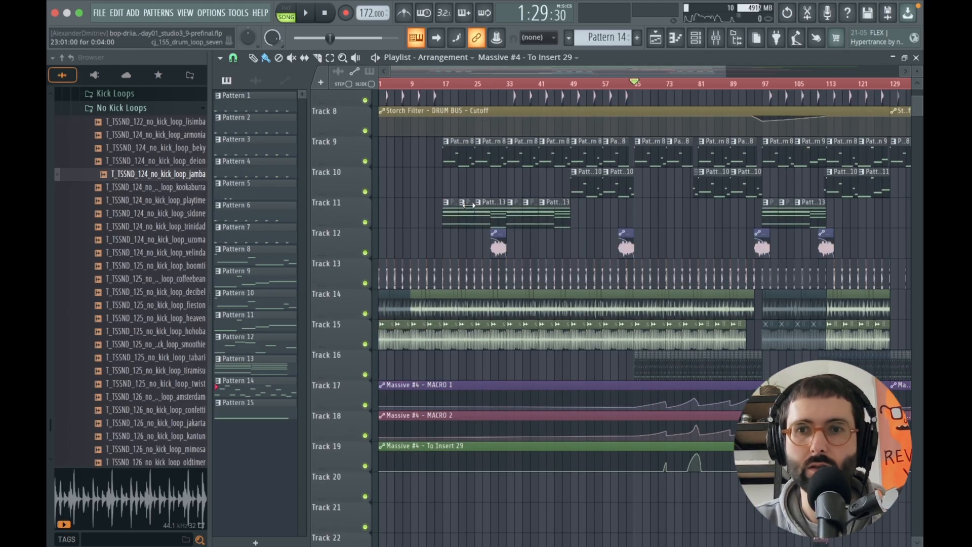
click(445, 87)
scroll(441, 167, up, 3)
key(space)
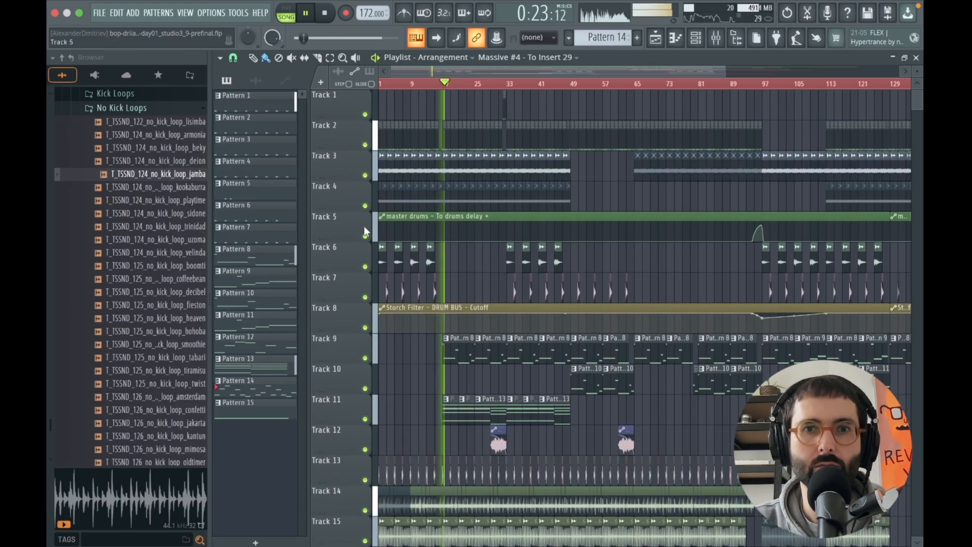
scroll(499, 242, up, 3)
scroll(487, 243, down, 2)
scroll(547, 246, down, 1)
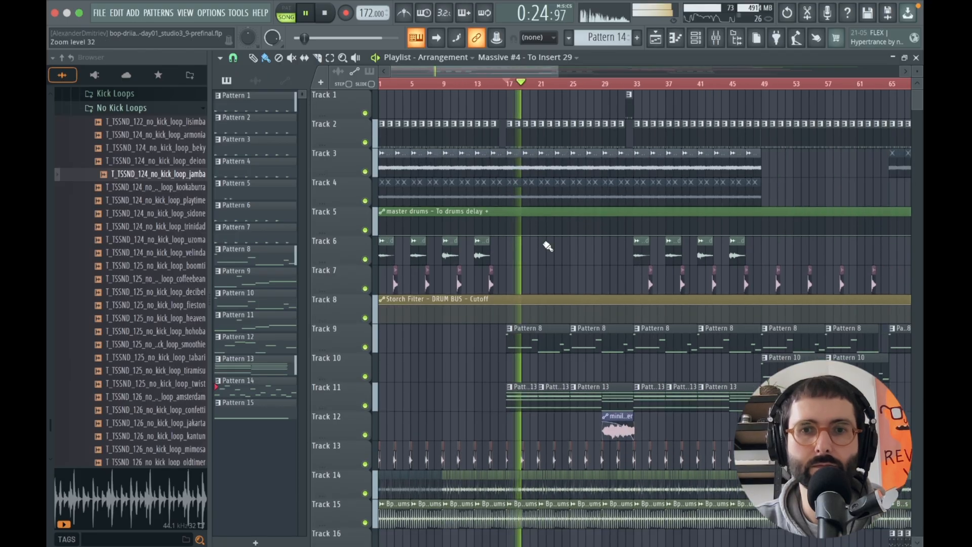
key(space)
Step: Solo Tracks 3, 9 and 11 in turn, auditioning Tracks 3 and 11 from bar 17
right_click(365, 171)
key(space)
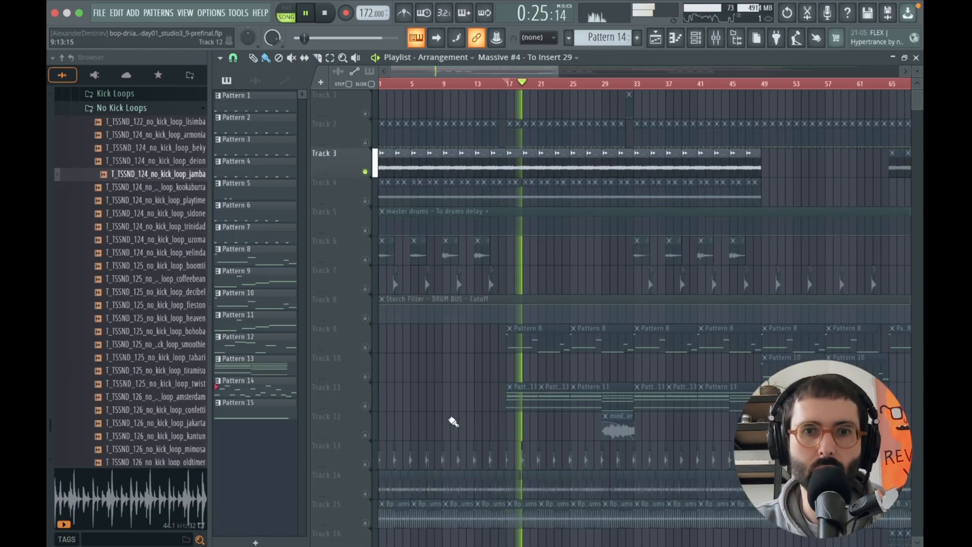
key(space)
right_click(365, 347)
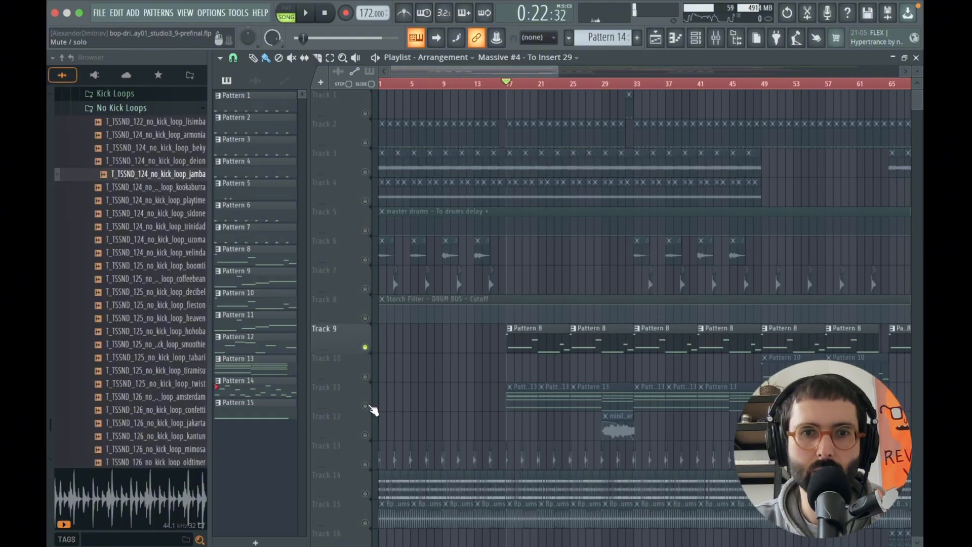
right_click(365, 405)
key(space)
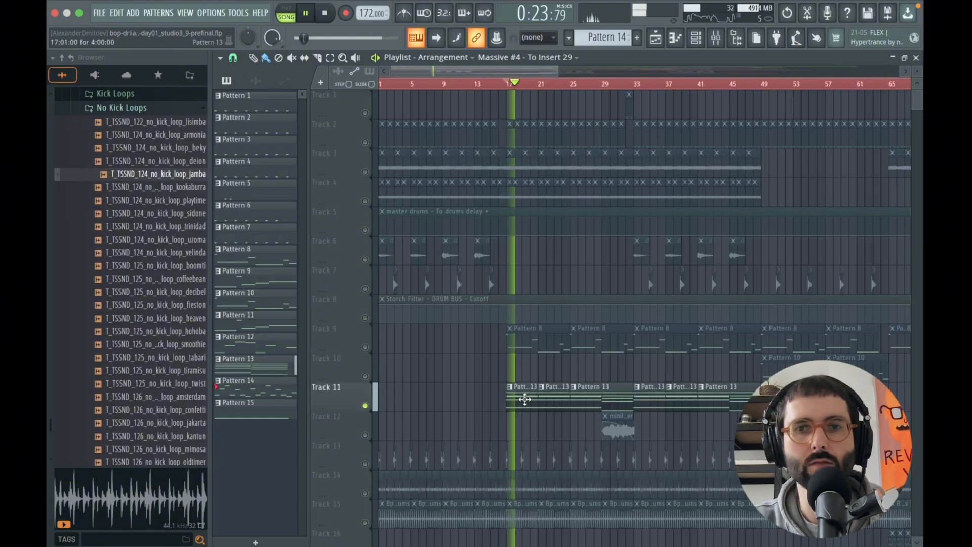
key(space)
Step: Audition Track 3 with Track 11 repeatedly muted and unmuted, and leave only Track 11 active
click(365, 172)
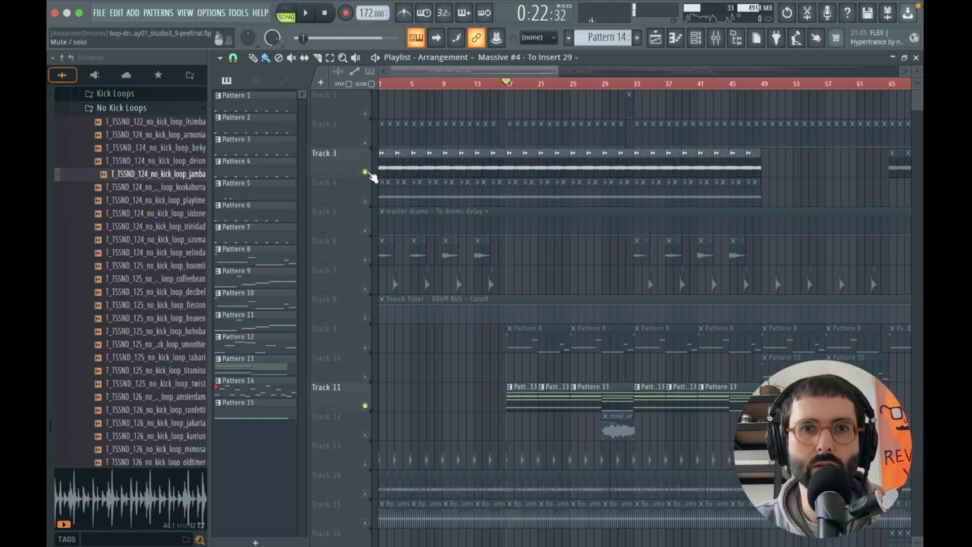
key(space)
key(space)
click(365, 406)
key(space)
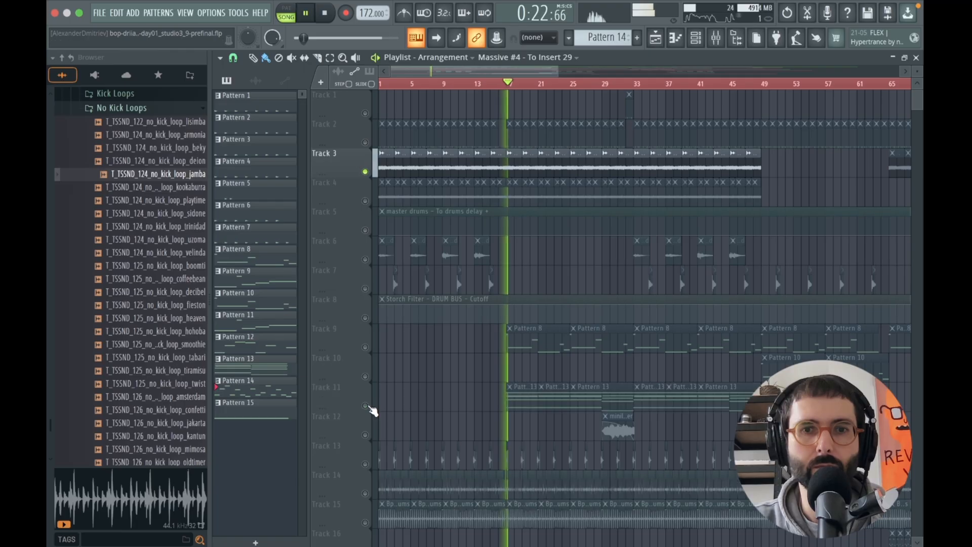
click(368, 406)
key(space)
key(space)
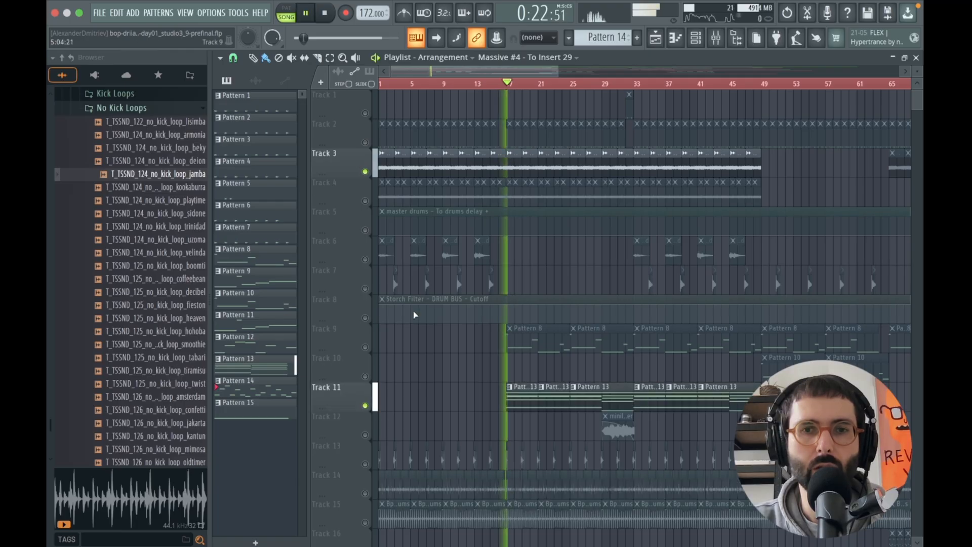
click(368, 408)
key(space)
key(space)
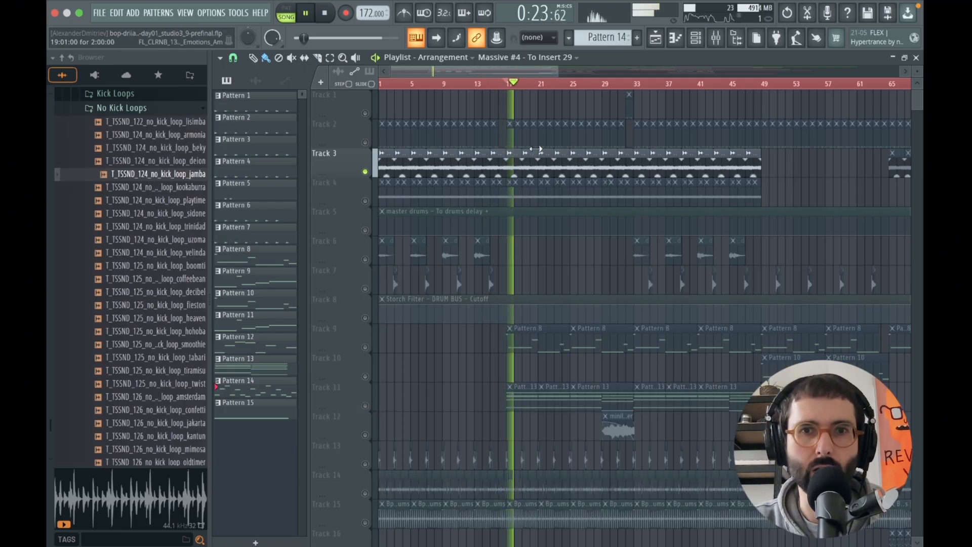
click(368, 407)
key(space)
key(space)
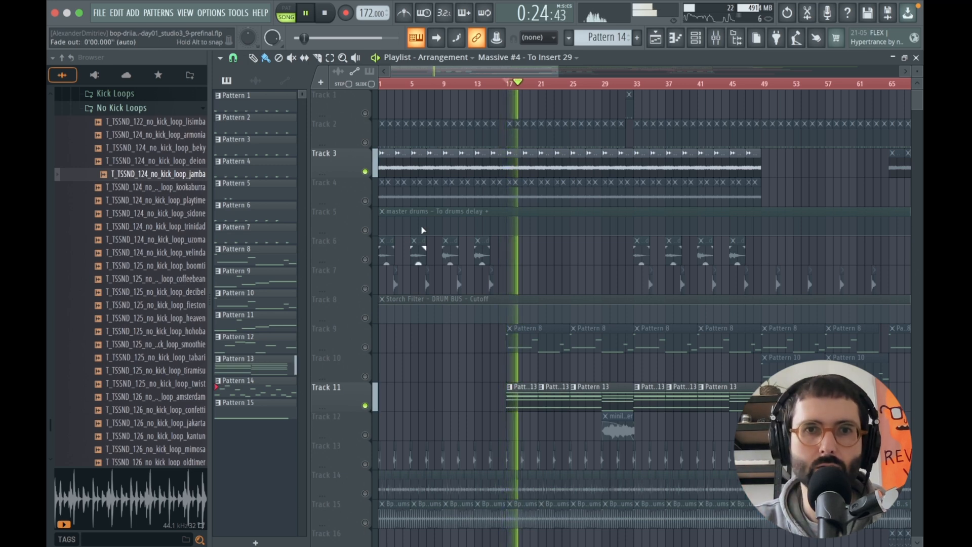
click(366, 172)
key(space)
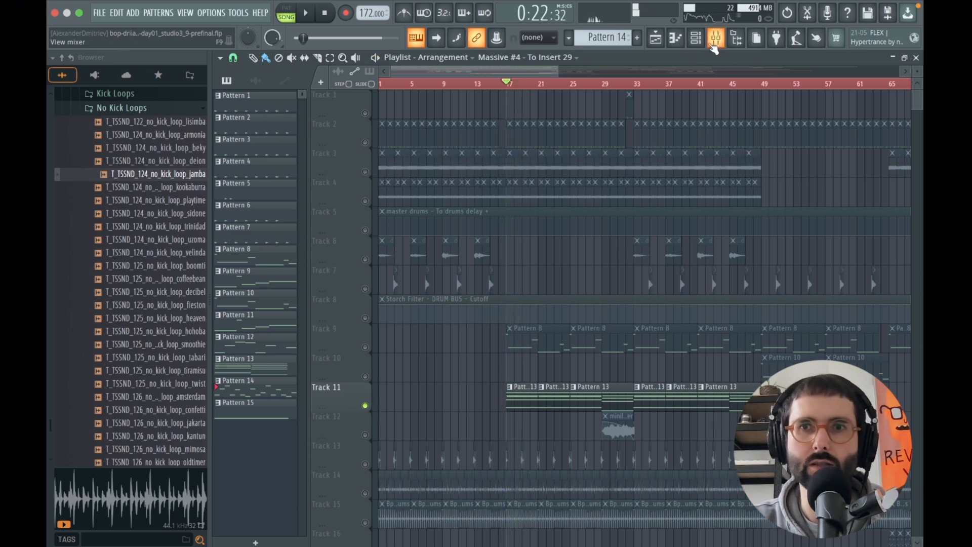
Step: Select the Massive #2 mixer track during playback of the soloed part, and open the Massive #2 synth window
click(716, 38)
key(space)
scroll(414, 227, up, 10)
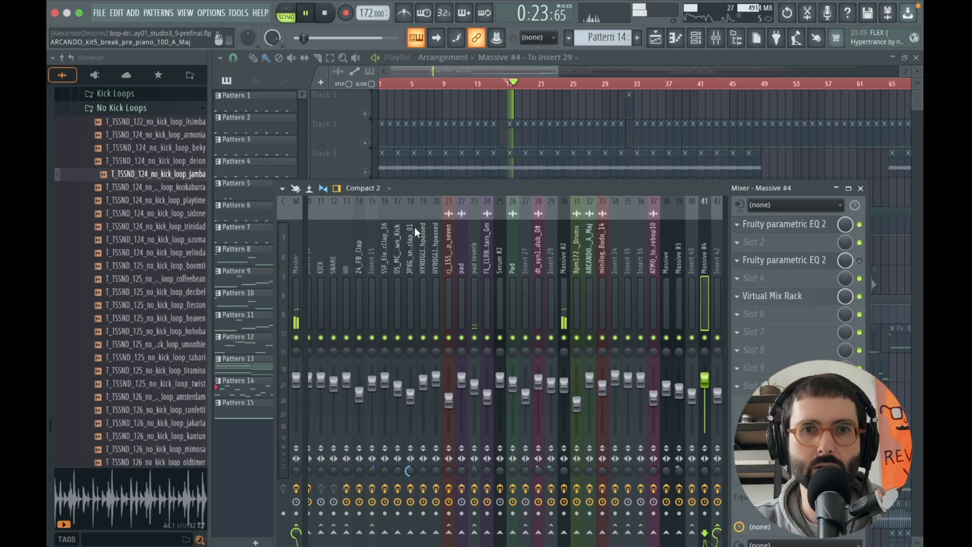
scroll(557, 264, down, 3)
click(533, 269)
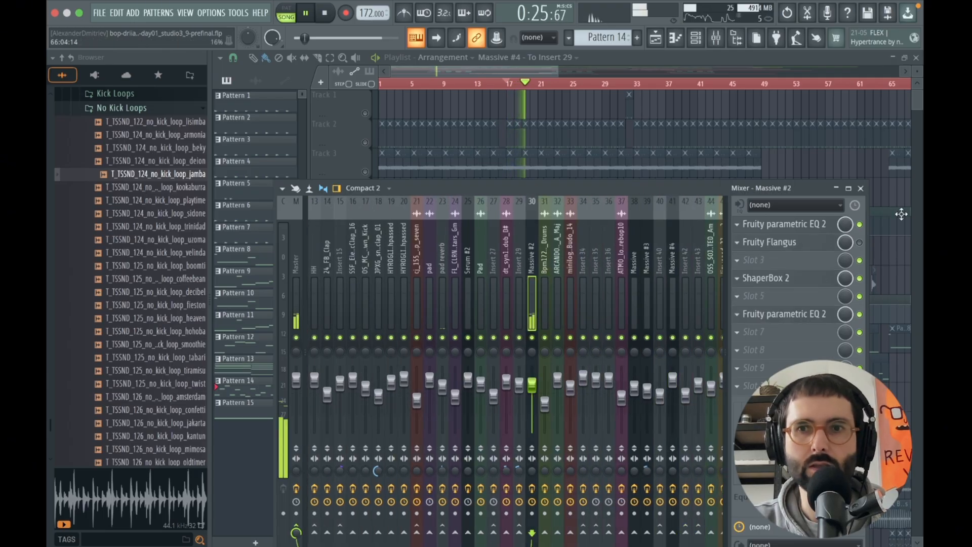
click(918, 71)
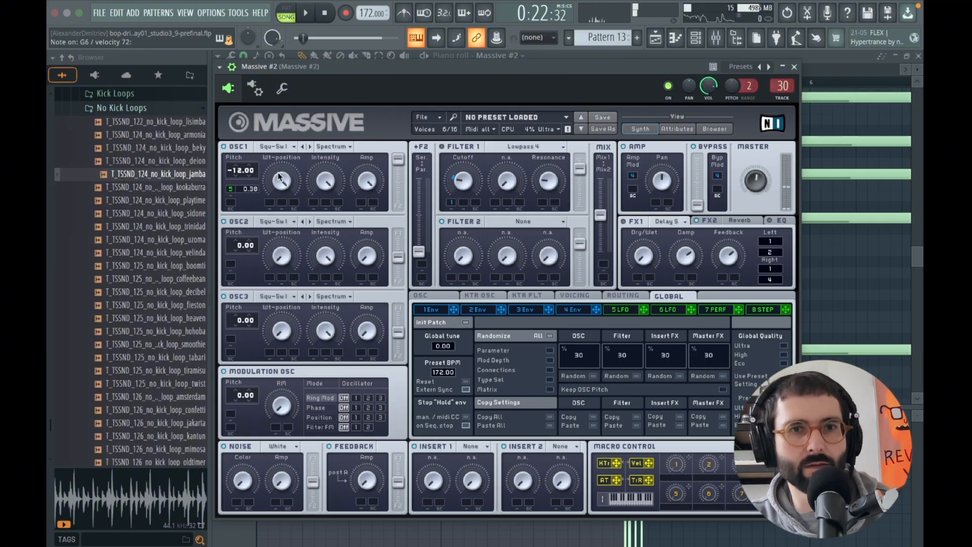
Step: Show the 5 LFO settings of Massive #2, and arrange its window and the mixer so its mixer track stays in view
click(623, 310)
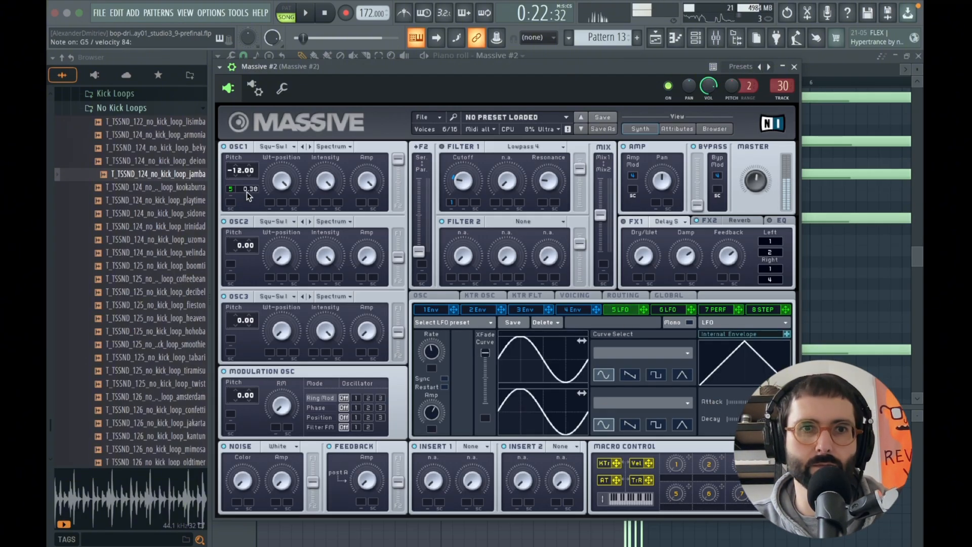
click(716, 39)
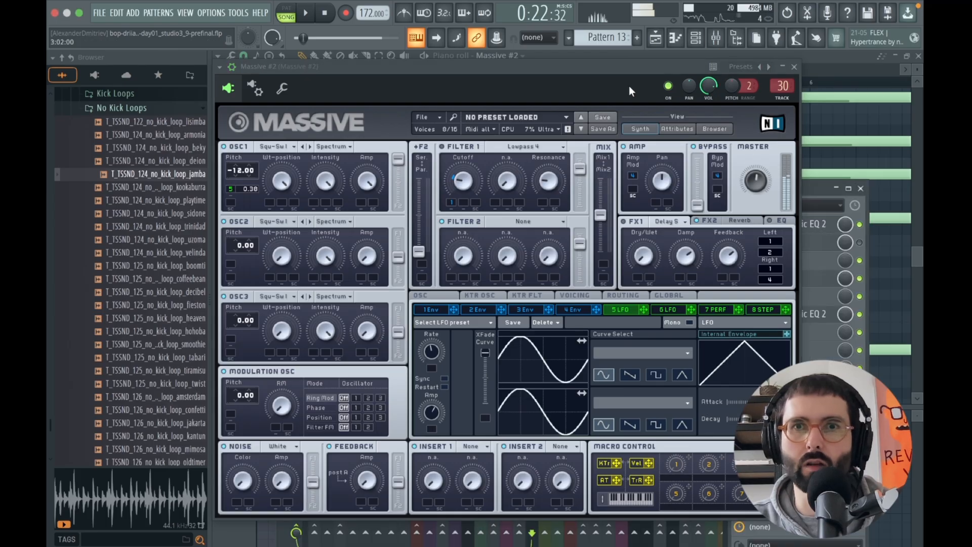
drag(620, 69, 918, 34)
drag(401, 181, 157, 125)
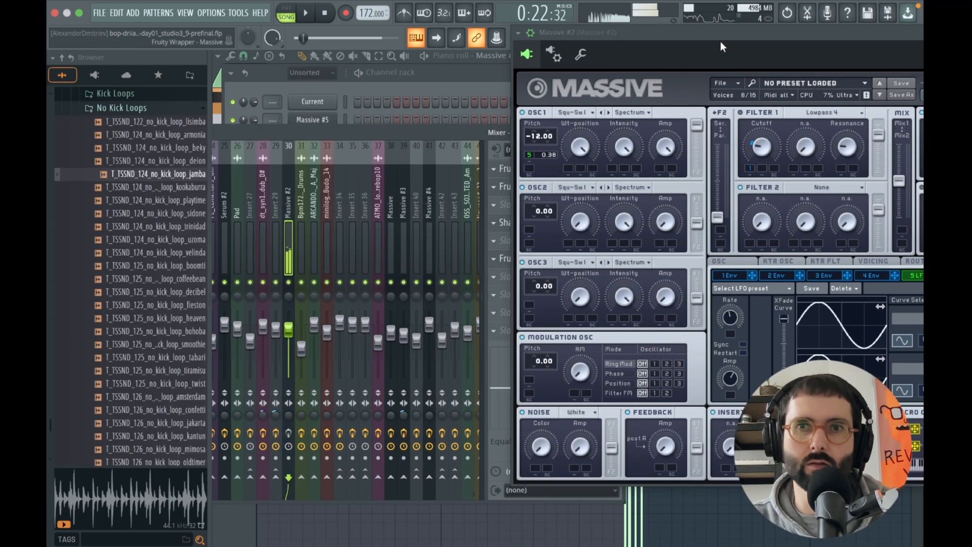
drag(716, 32, 504, 56)
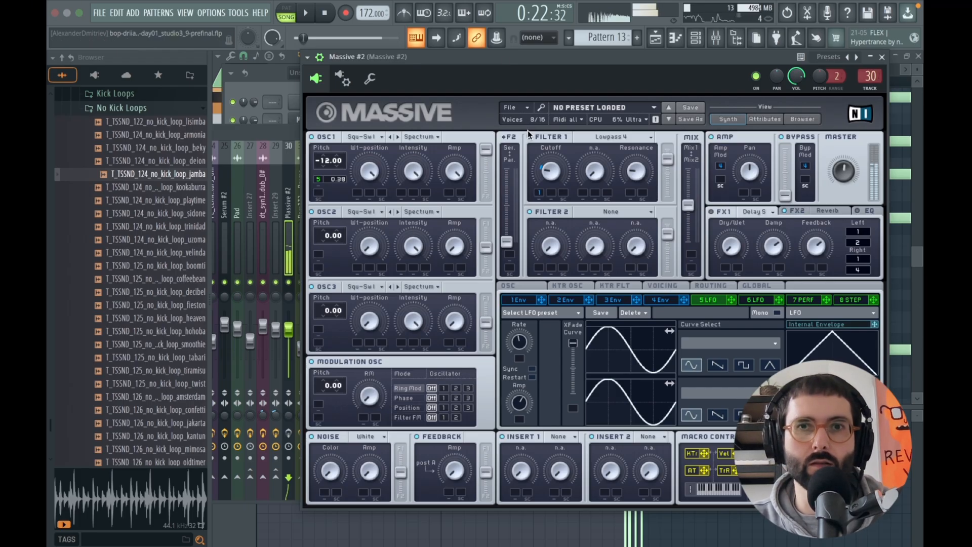
Step: Save the project while reviewing Massive #2's 1 Env envelope, FX2 Reverb and unison voicing settings
click(530, 302)
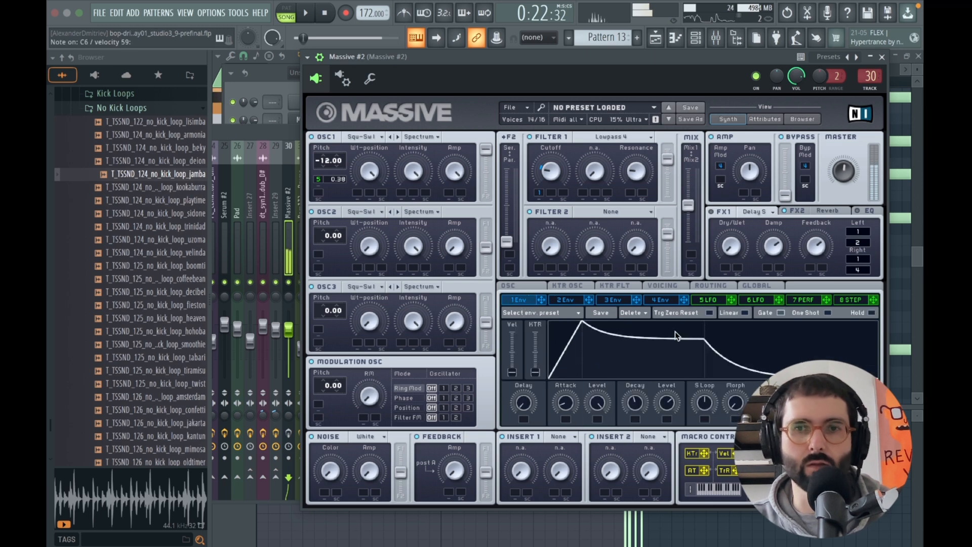
key(ctrl+s)
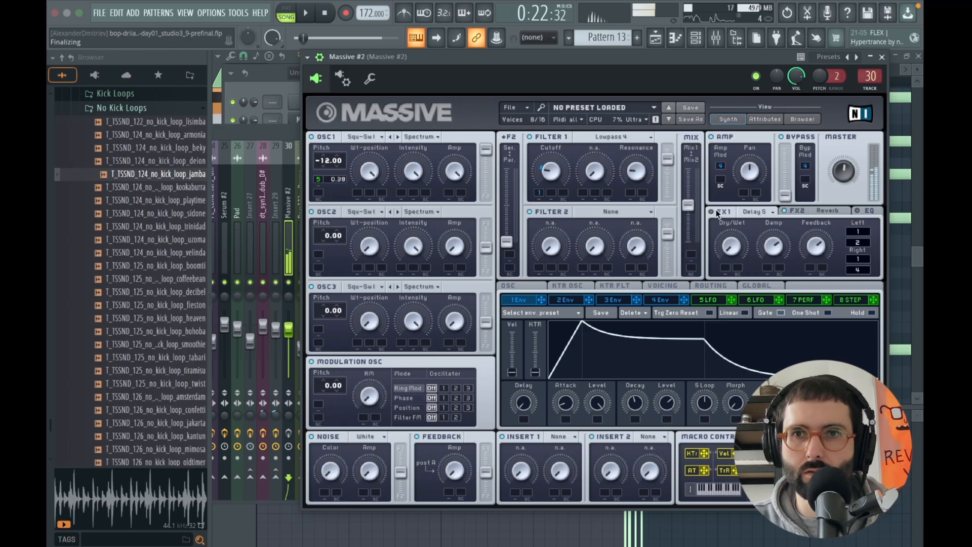
click(799, 212)
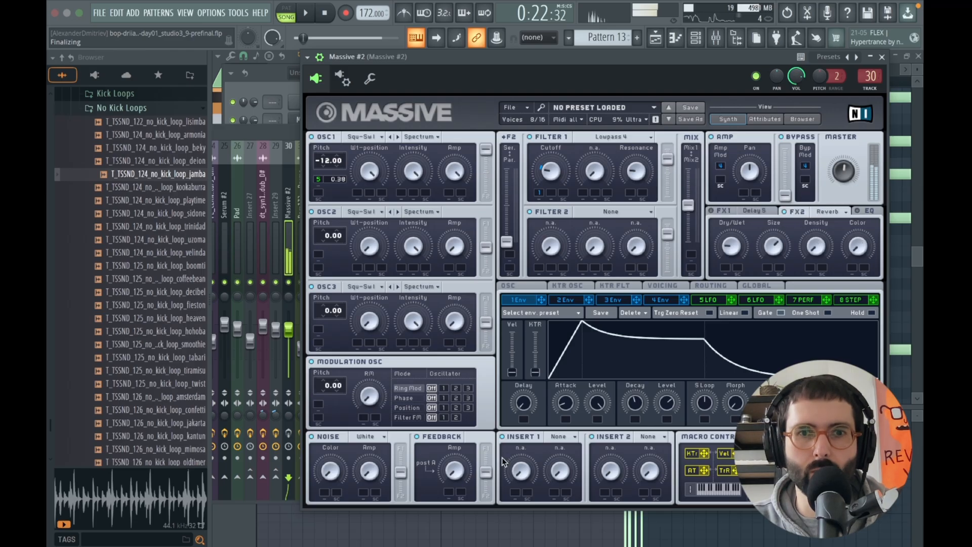
click(679, 287)
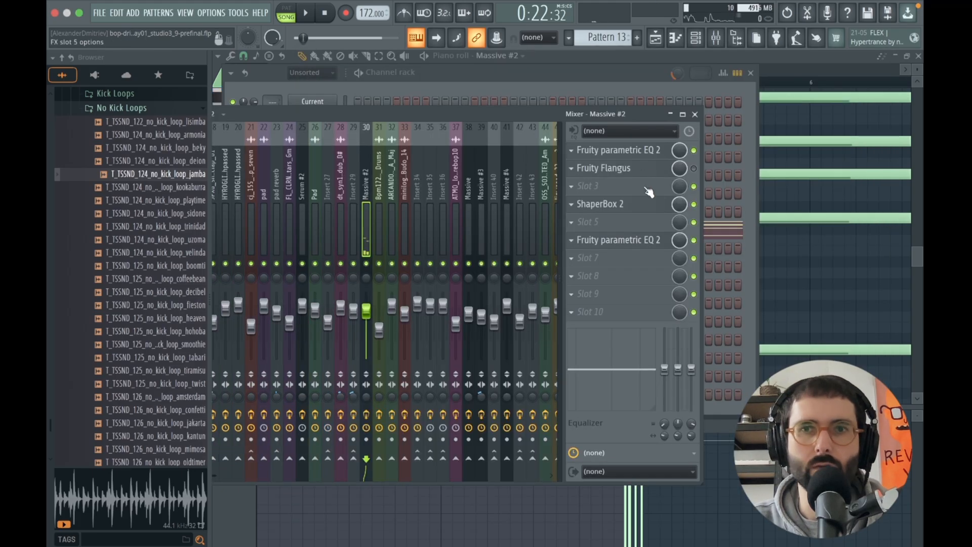
Step: Examine the curve of the first Fruity parametric EQ 2 on the Massive #2 mixer track during playback
click(653, 151)
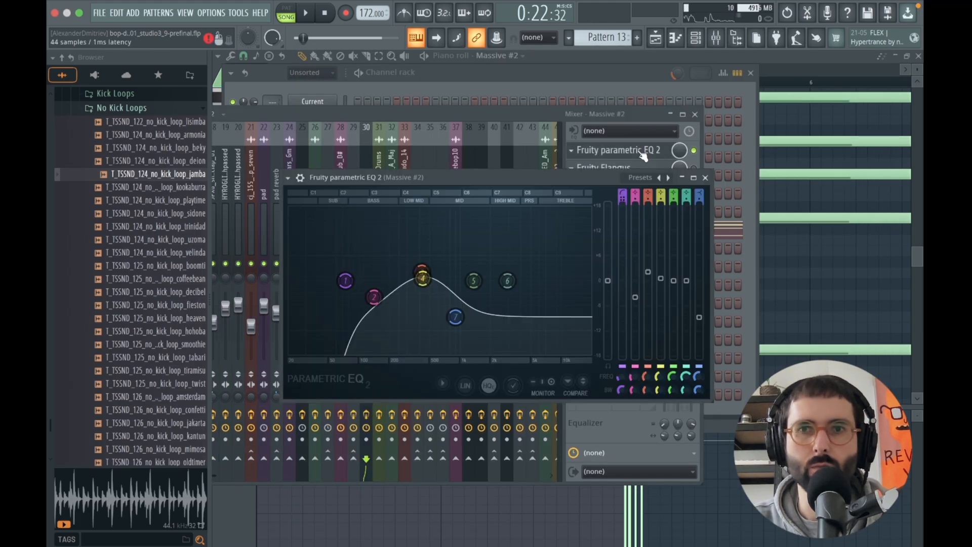
key(space)
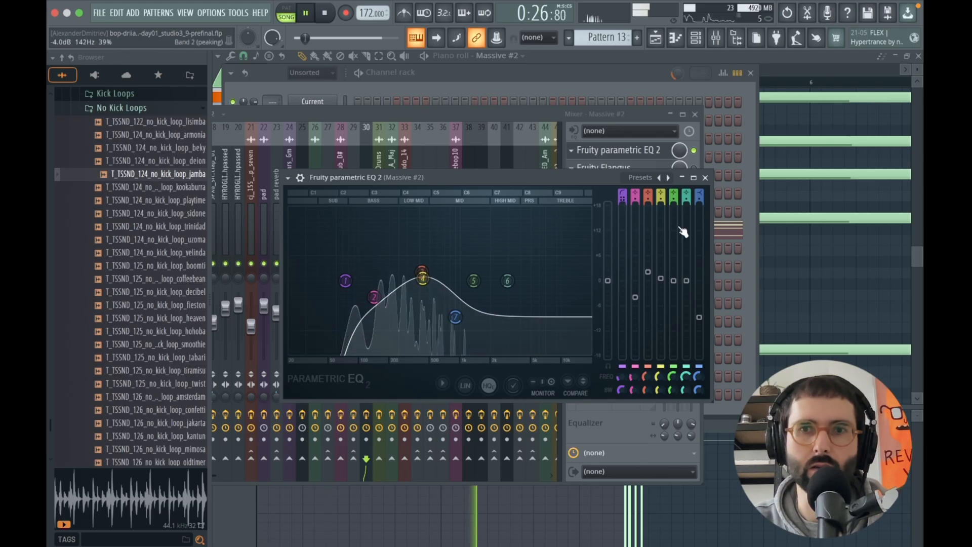
click(705, 177)
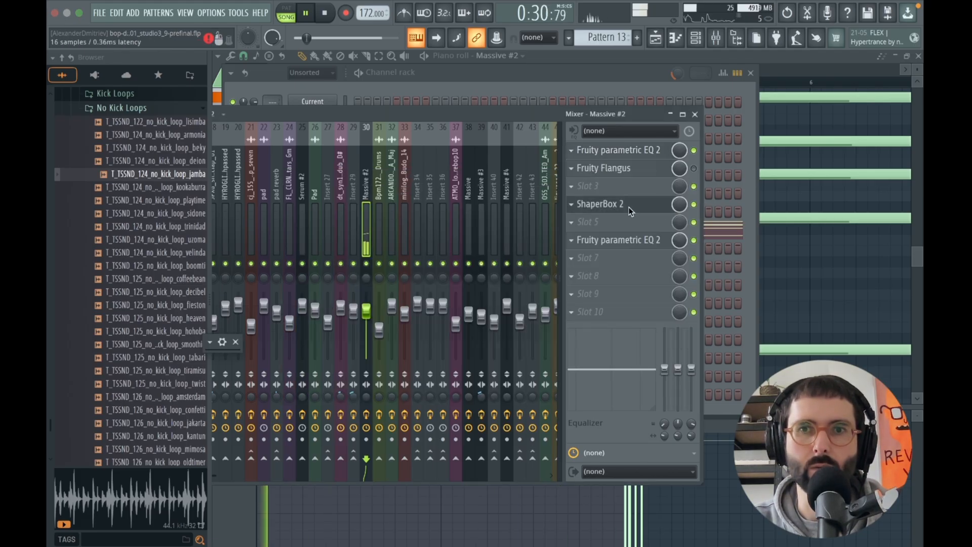
Step: Examine the ShaperBox 2 filter curve and the second Fruity parametric EQ 2 on the Massive #2 mixer track
click(625, 204)
drag(342, 345, 339, 118)
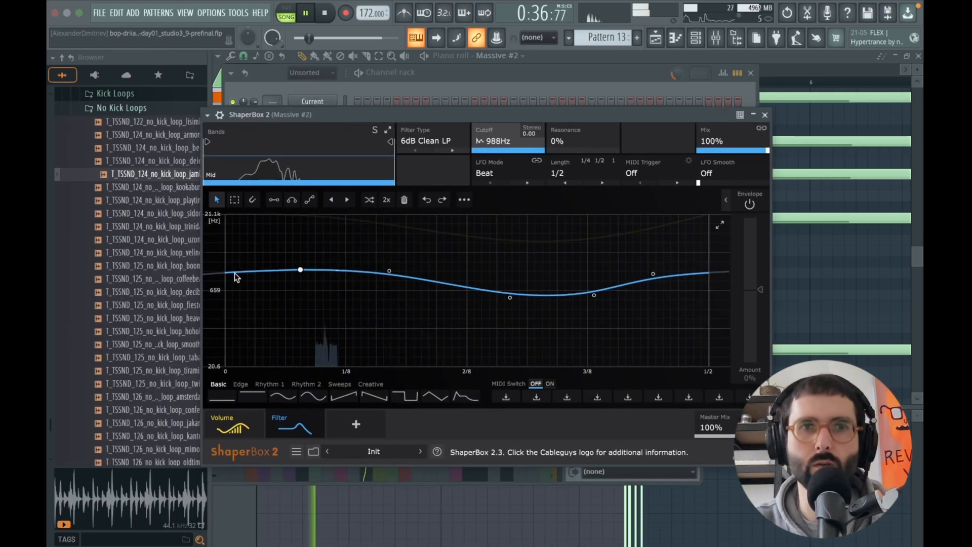
click(764, 115)
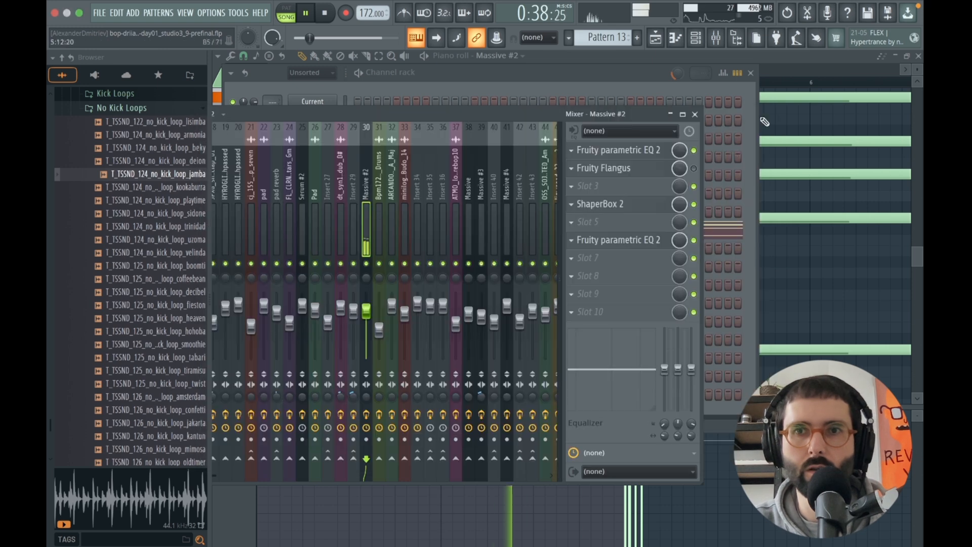
click(627, 240)
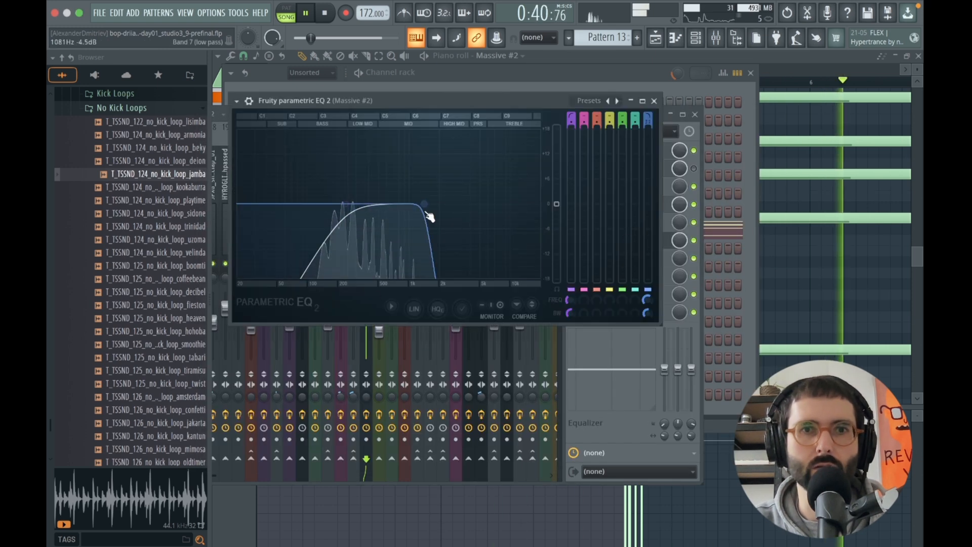
drag(455, 108, 520, 307)
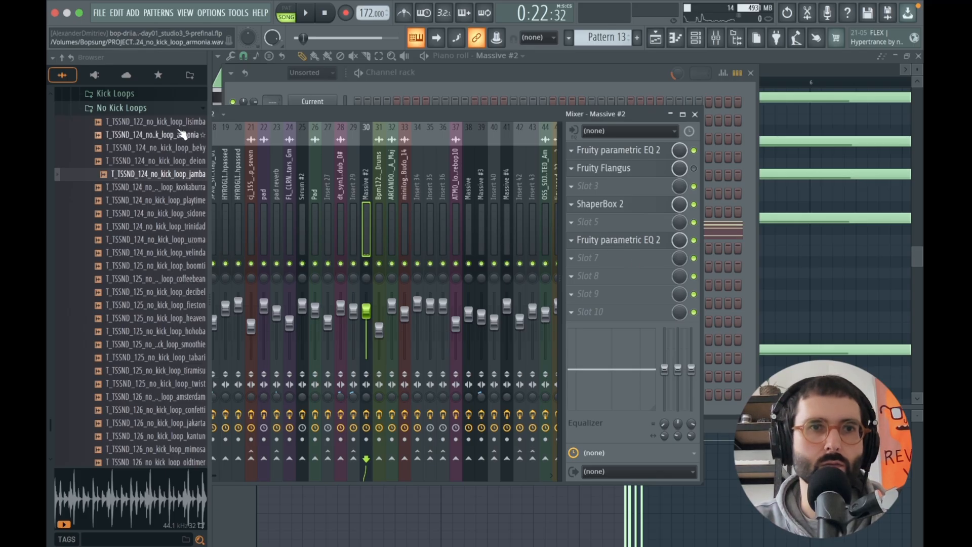
Step: Collapse the expanded sample pack folder in the browser, reposition the mixer, and recheck Massive #2's first Fruity parametric EQ 2
drag(497, 116, 567, 117)
click(87, 108)
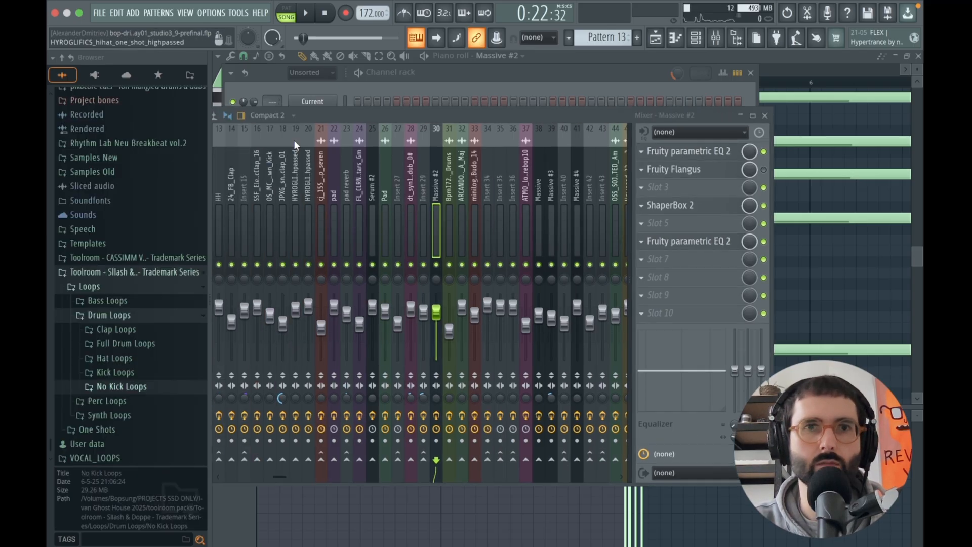
click(126, 277)
drag(389, 113, 424, 116)
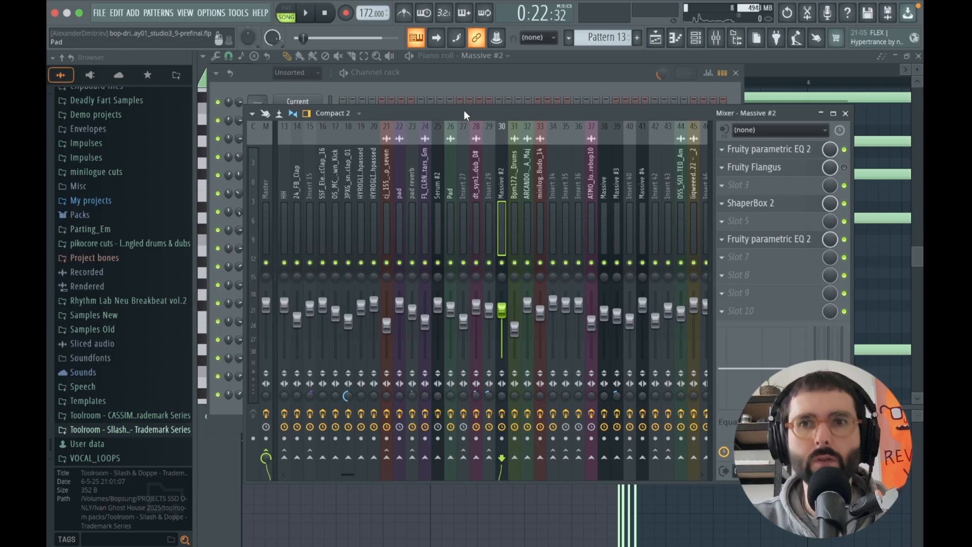
click(767, 150)
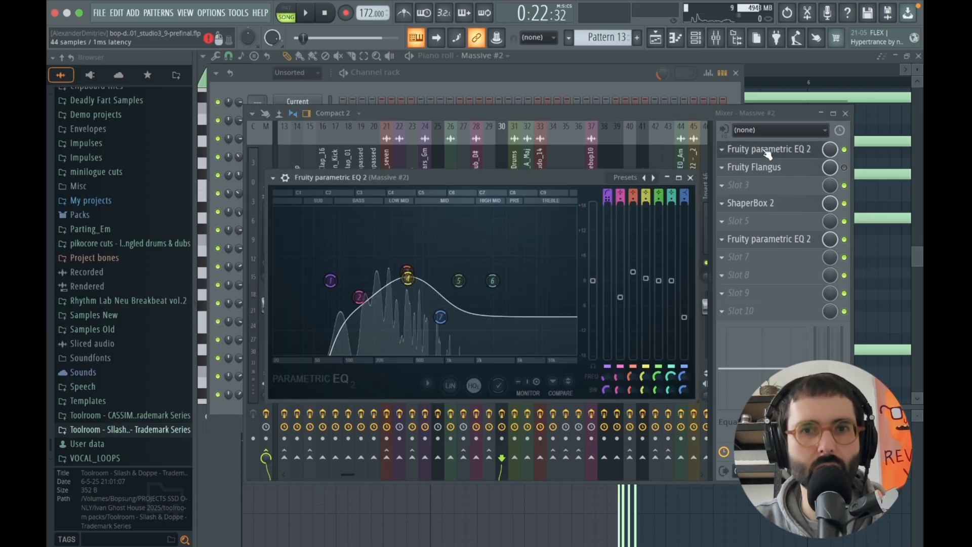
click(691, 178)
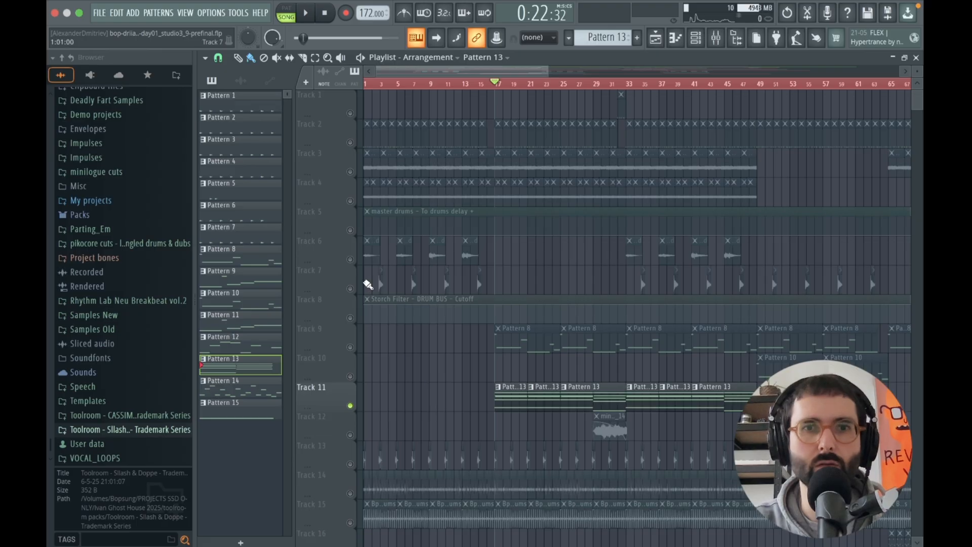
Step: Unmute Tracks 3 and 4 alongside Track 11, and audition them with the mixer shown, continuing playback from bar 29
click(351, 172)
click(351, 202)
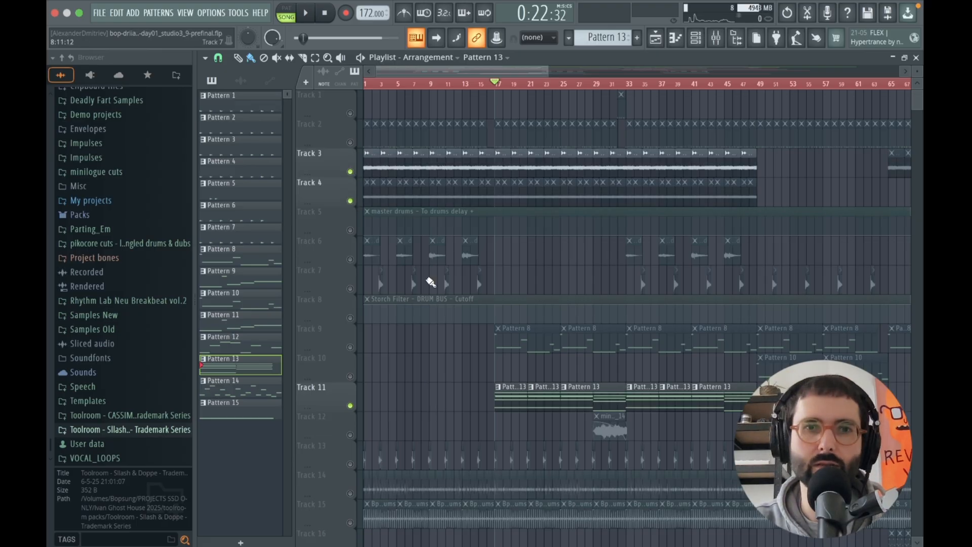
scroll(431, 282, down, 1)
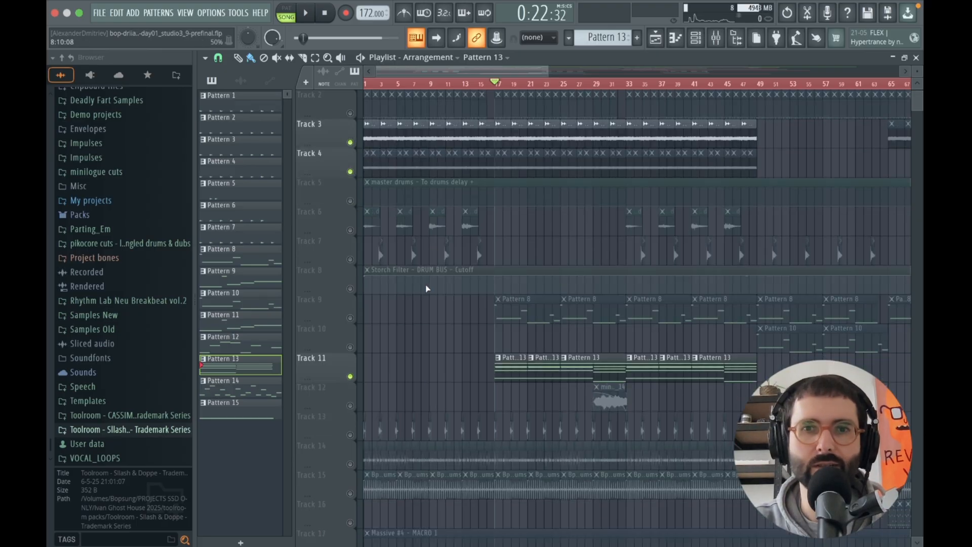
click(717, 39)
key(space)
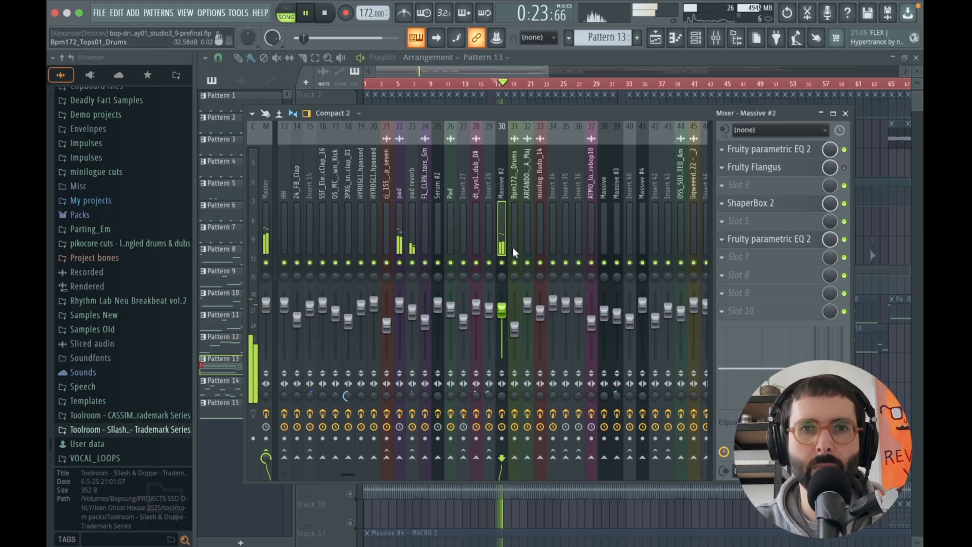
key(F9)
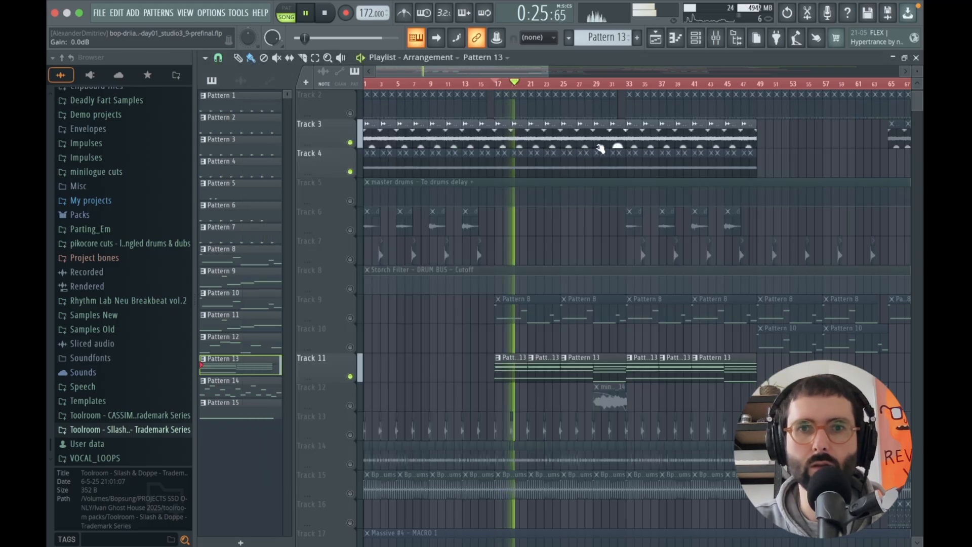
scroll(565, 259, up, 1)
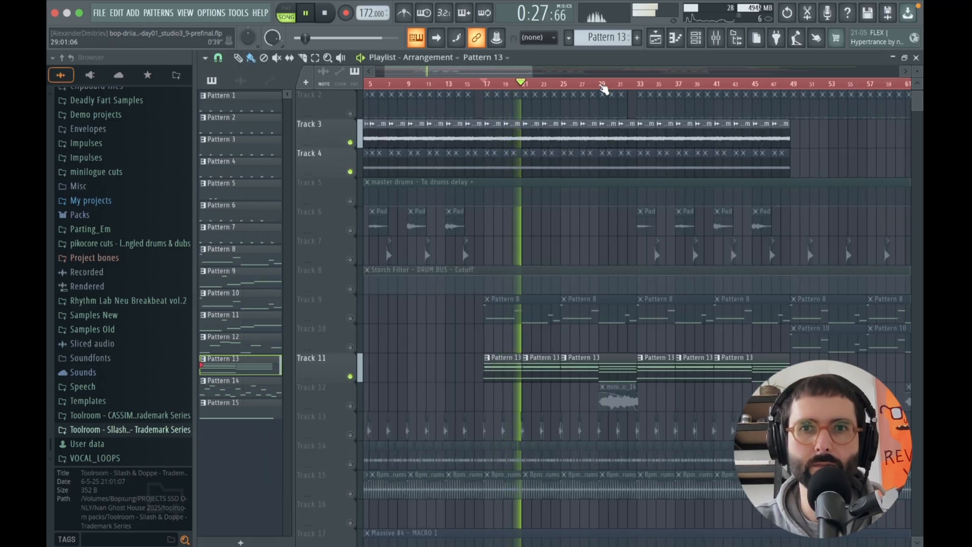
click(603, 88)
Step: Solo Track 11, audition it from bar 17, and examine the staggered chord notes of Pattern 13 in the piano roll
ctrl+click(350, 376)
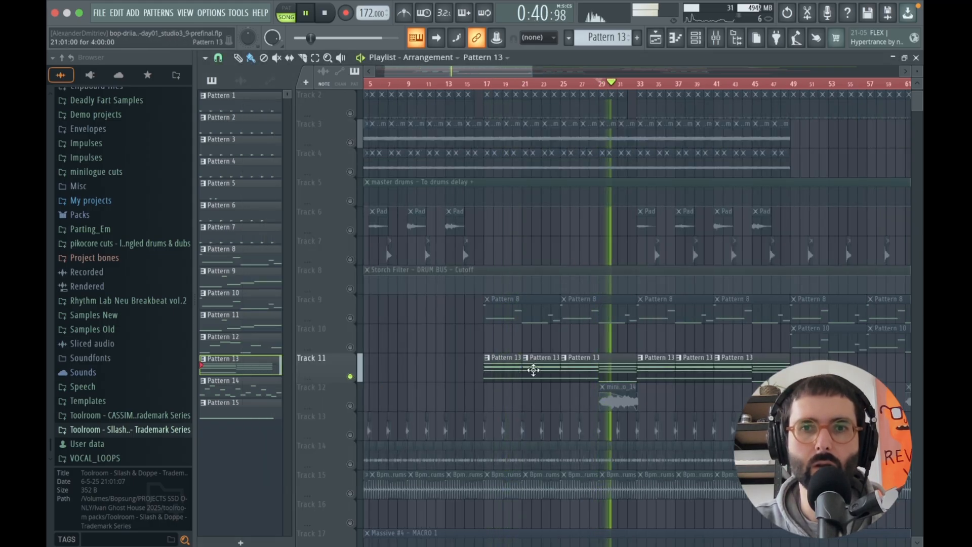
click(487, 85)
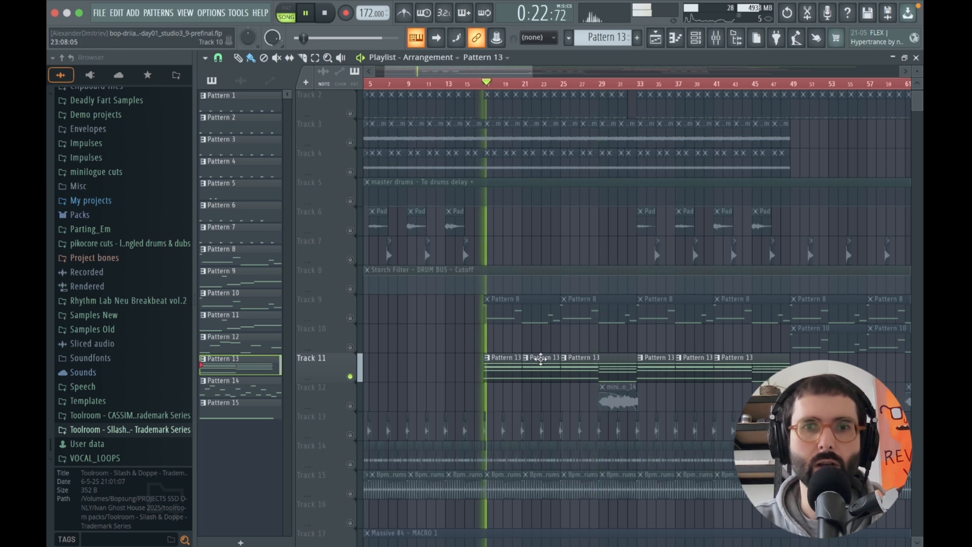
double_click(541, 359)
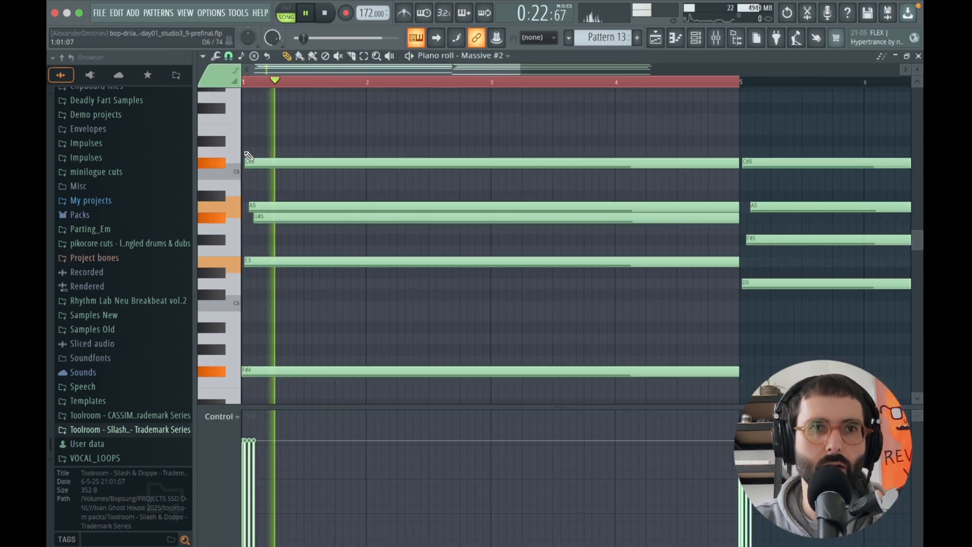
key(space)
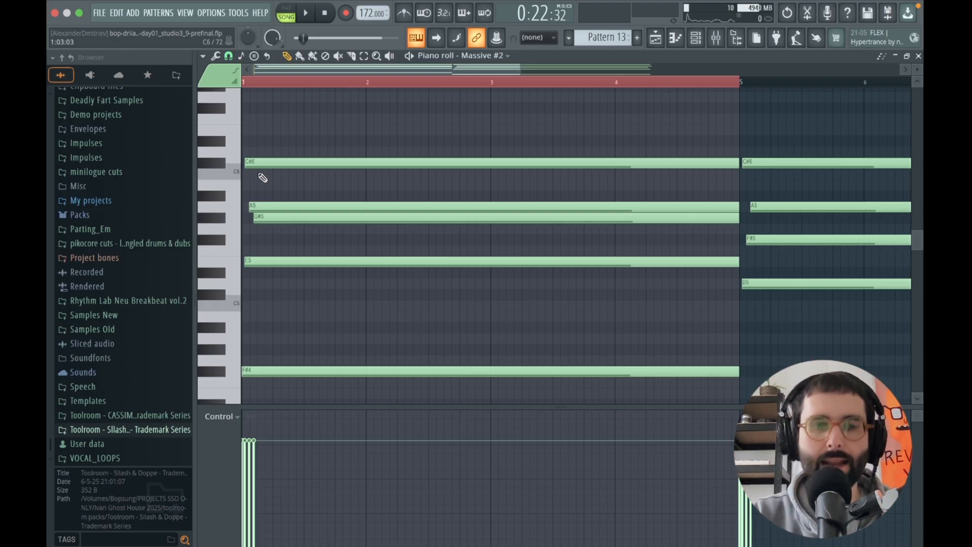
key(space)
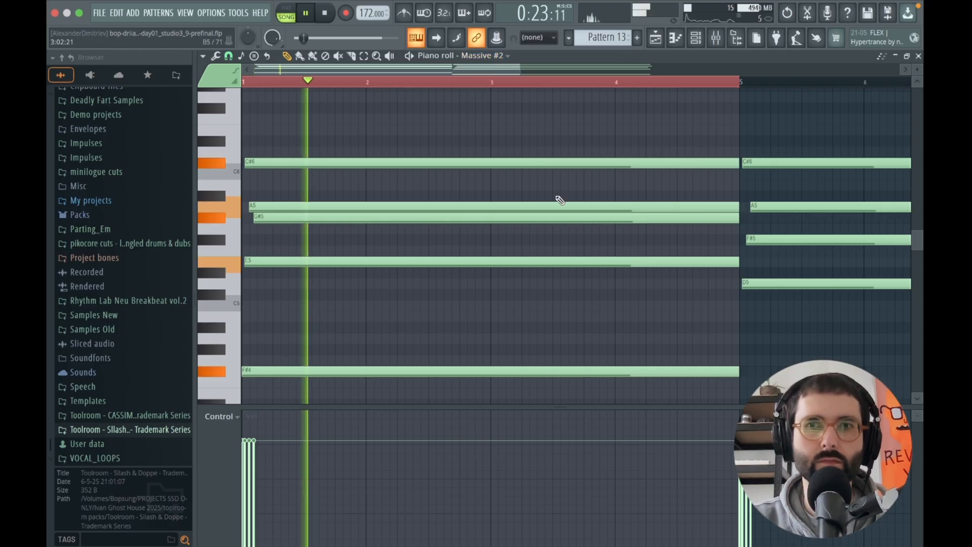
key(space)
click(919, 56)
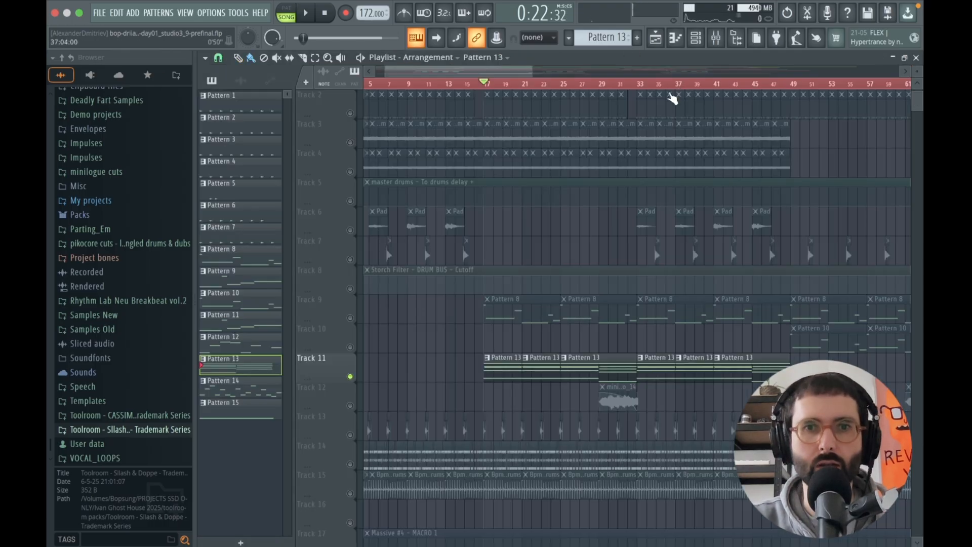
Step: Reactivate all playlist tracks, look at Pattern 8 from Track 9 in the piano roll, and close both editors
scroll(435, 319, down, 1)
right_click(350, 289)
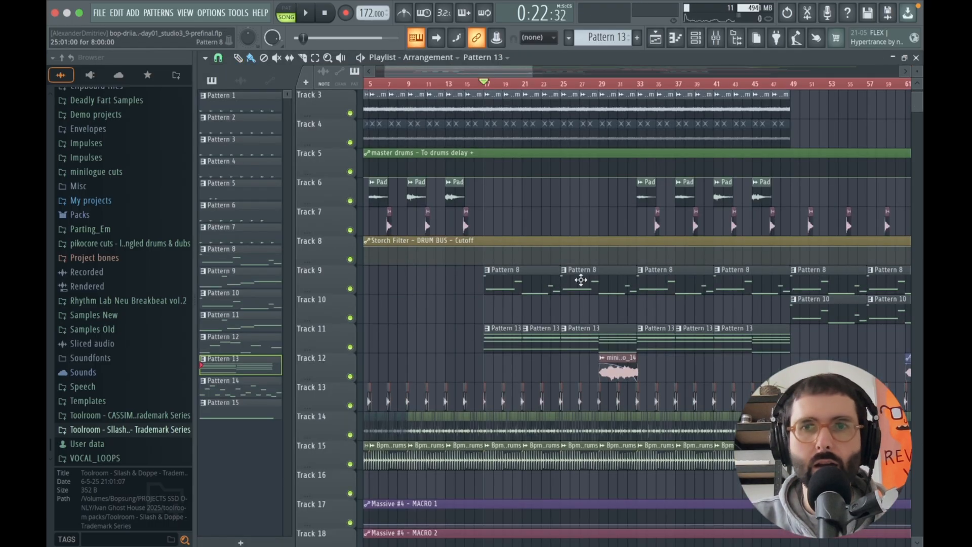
double_click(522, 276)
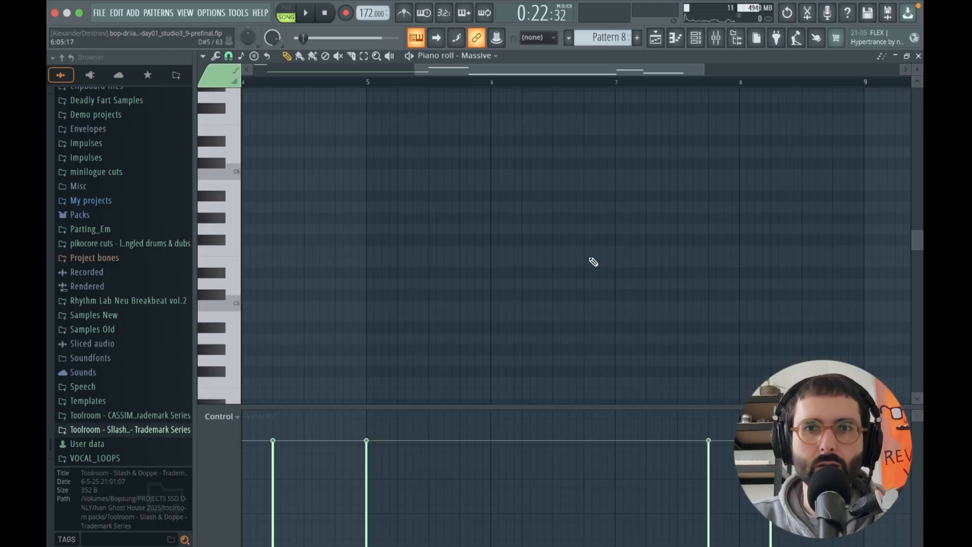
click(919, 57)
click(919, 56)
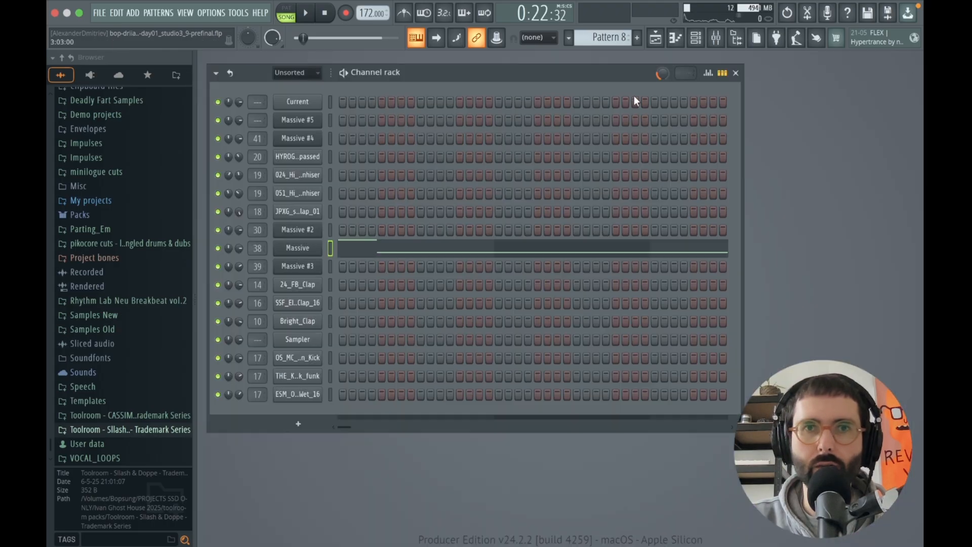
Step: Open the Massive synth used by Pattern 8 and switch from song to pattern playback mode
click(297, 258)
drag(351, 63, 387, 99)
click(305, 13)
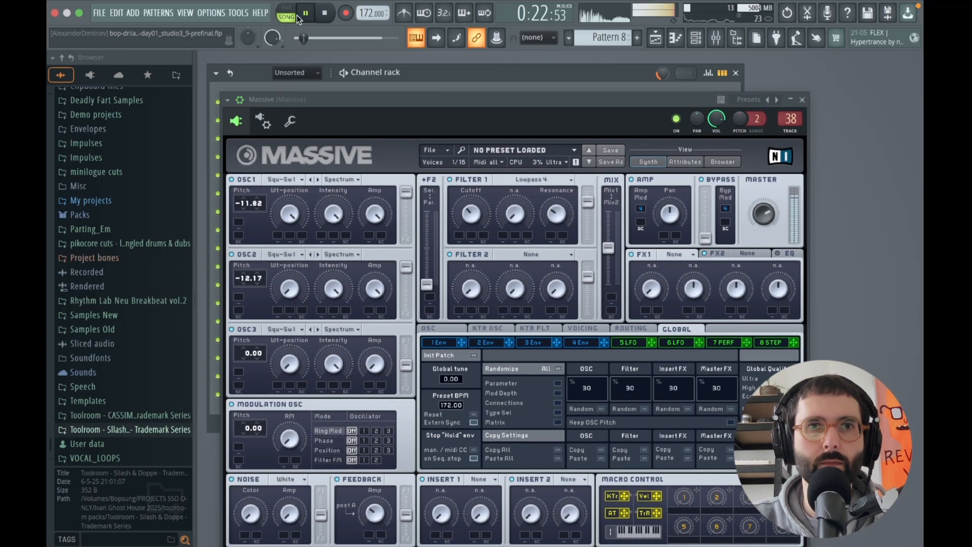
click(297, 17)
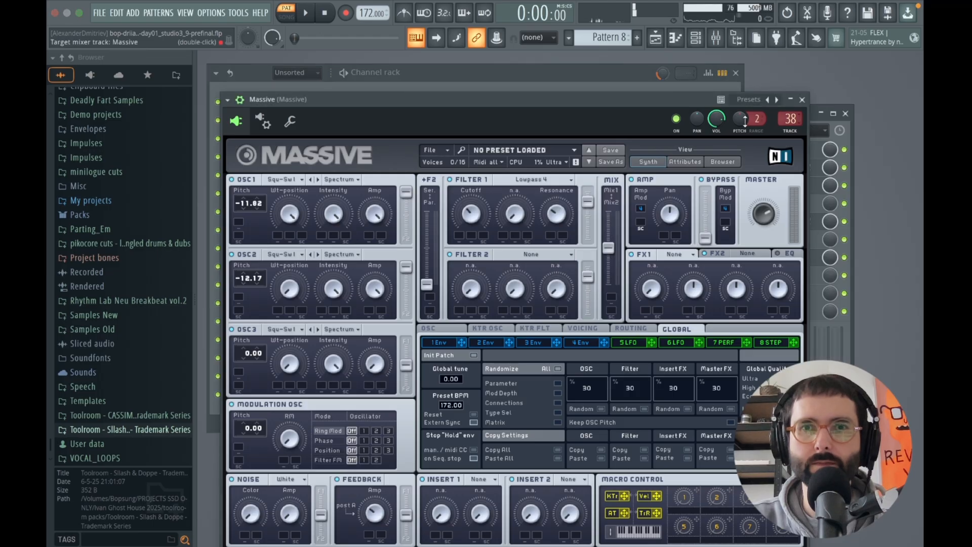
Step: Play Pattern 8 and arrange the Massive window and the mixer to check the synth's mixer track and effect chain
drag(682, 102, 771, 398)
key(space)
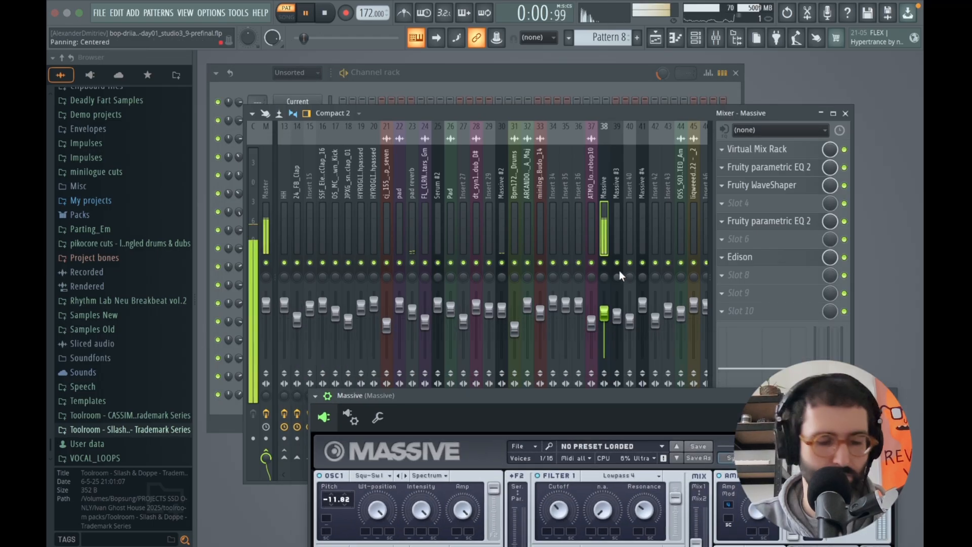
drag(648, 399, 631, 298)
drag(572, 111, 540, 67)
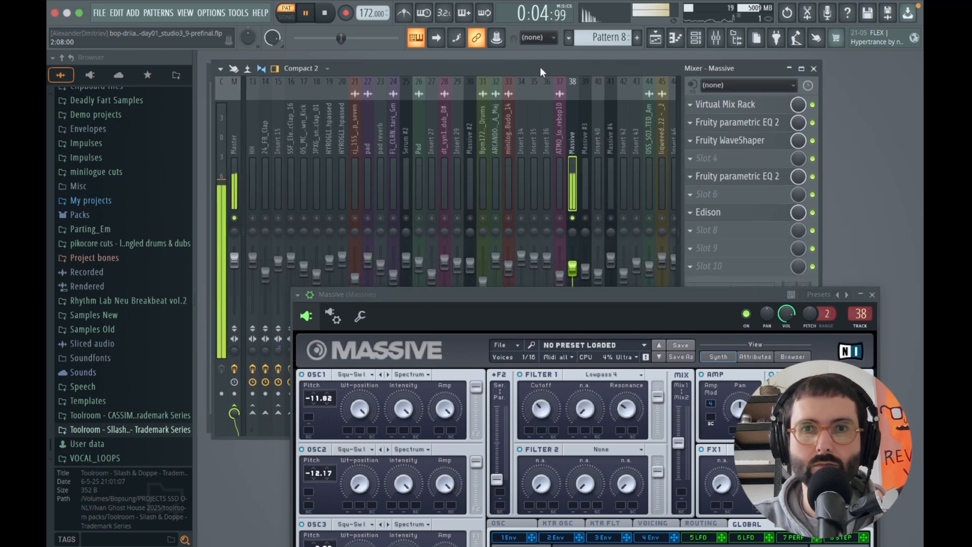
drag(615, 294, 537, 125)
Step: Hide the mixer to view the Massive synth during playback, stop playback, and bring up its mixer track again
click(814, 69)
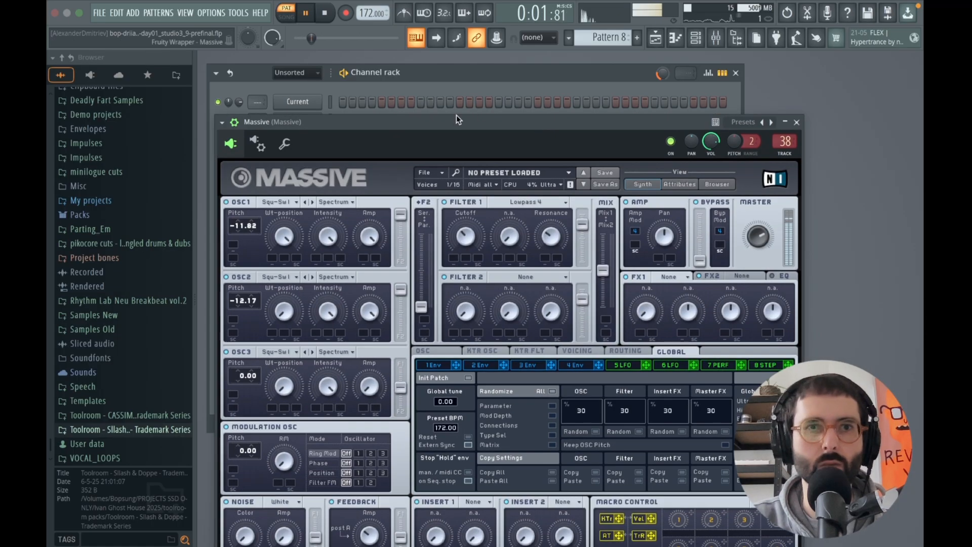
key(space)
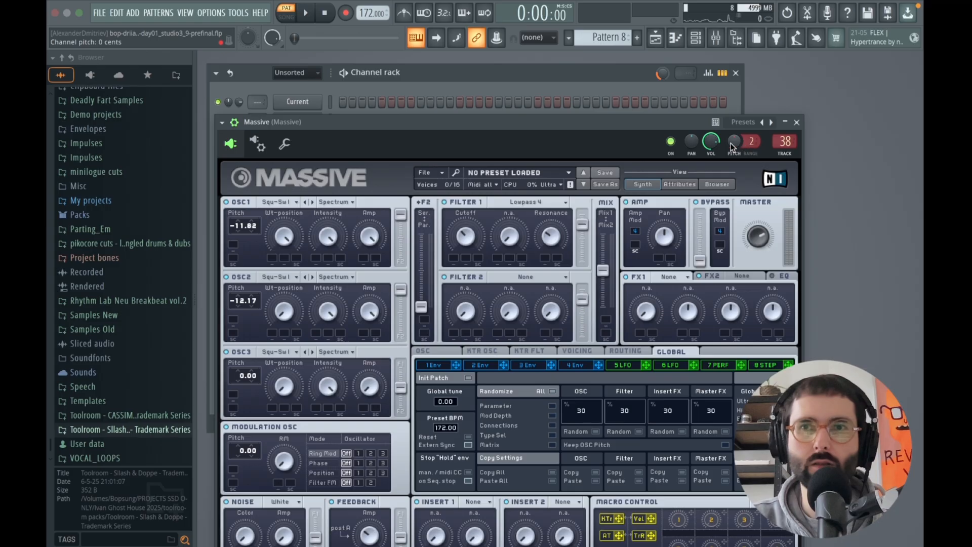
double_click(789, 138)
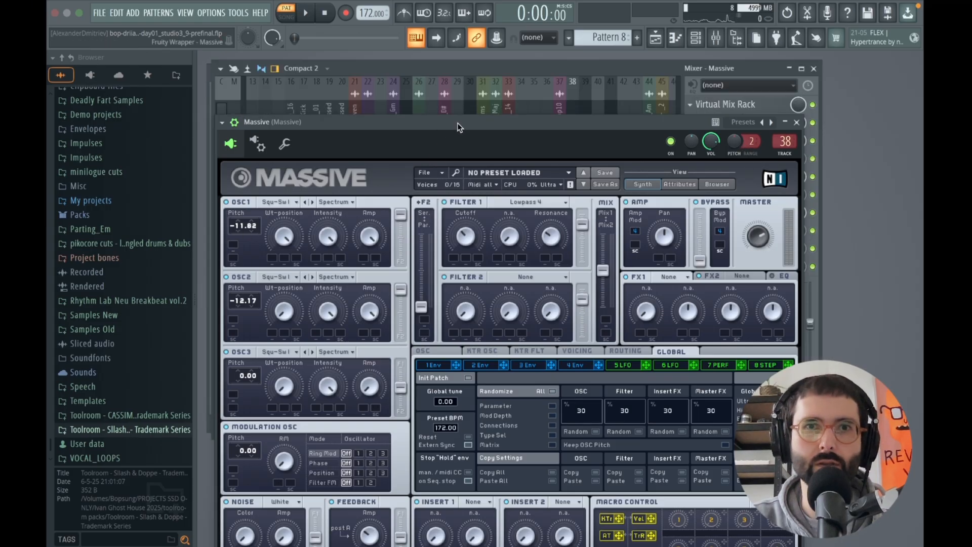
Step: Play Pattern 8 to compare Massive with Filter 1 bypassed and re-enabled, and check the synth's Voicing and OSC pages
drag(457, 123, 467, 89)
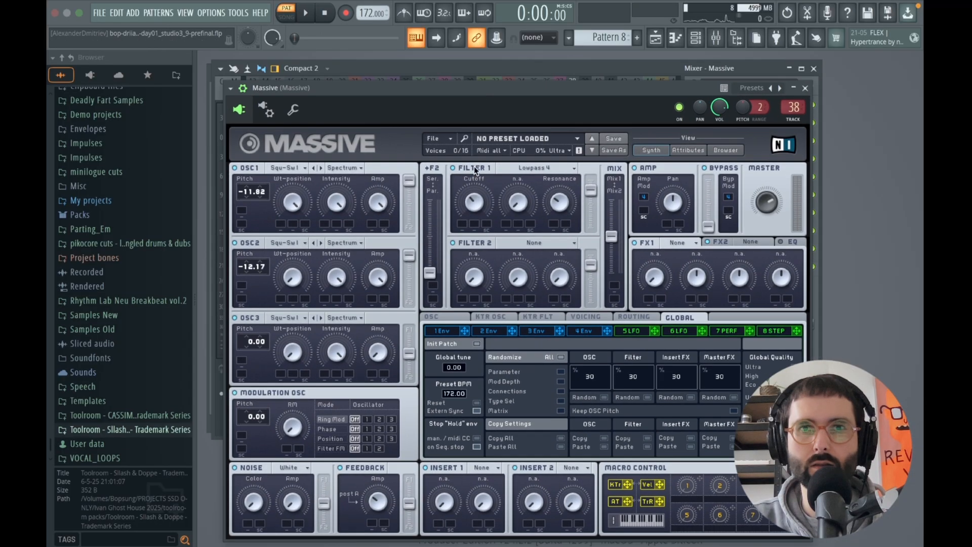
key(space)
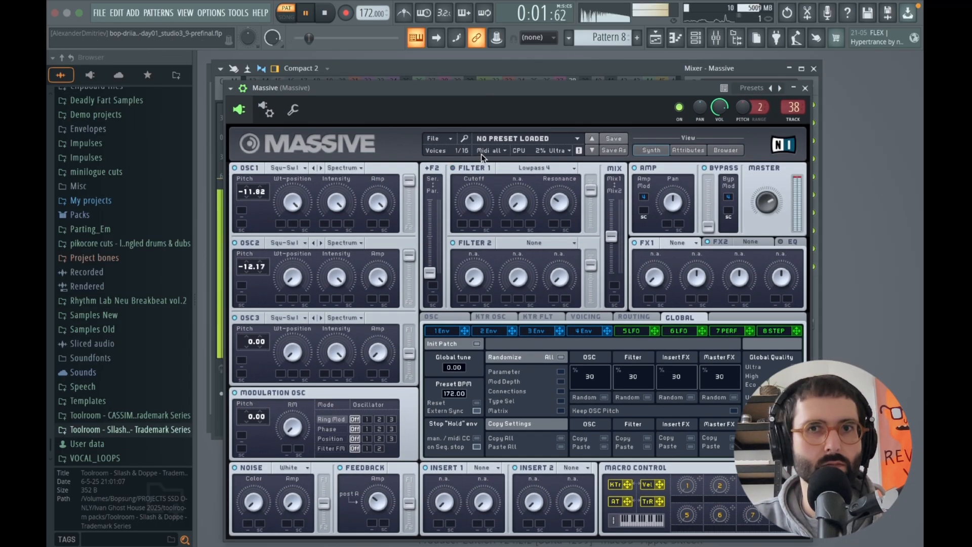
key(space)
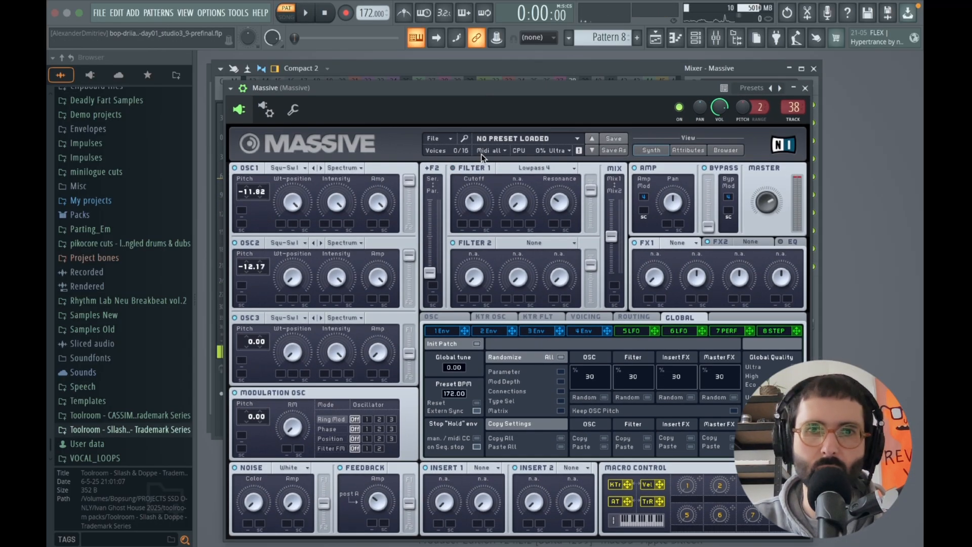
click(454, 168)
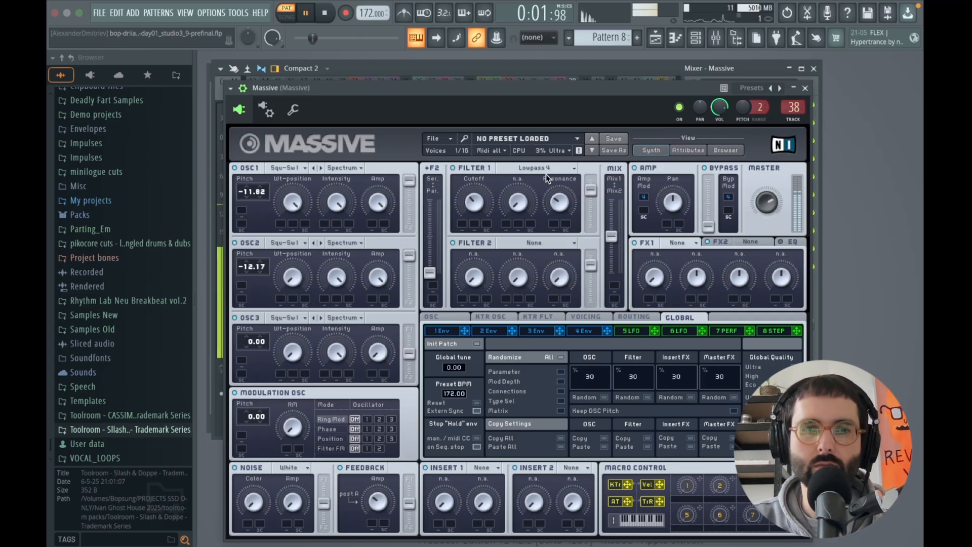
key(space)
click(586, 317)
click(441, 315)
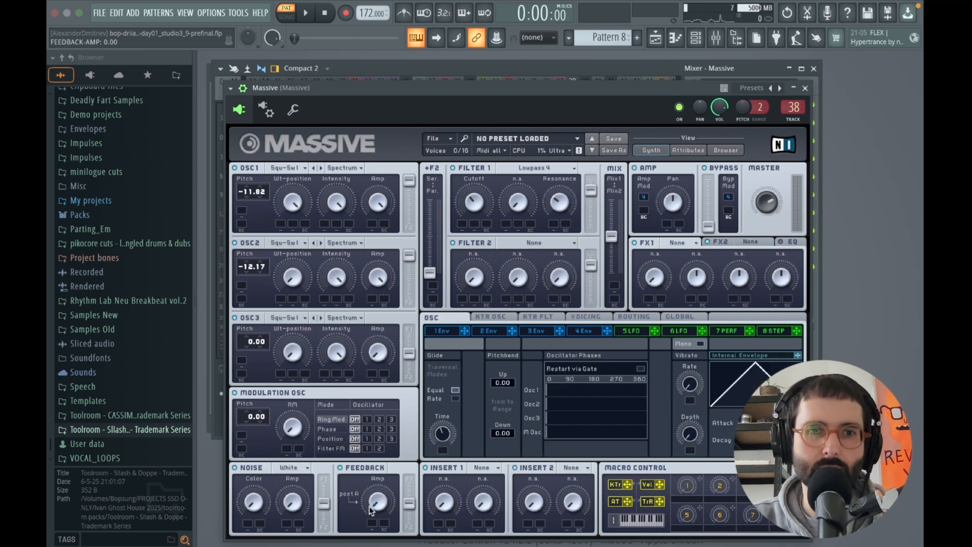
Step: Set Massive's Feedback Amp to 0.41 while auditioning different feedback amounts over Pattern 8
key(space)
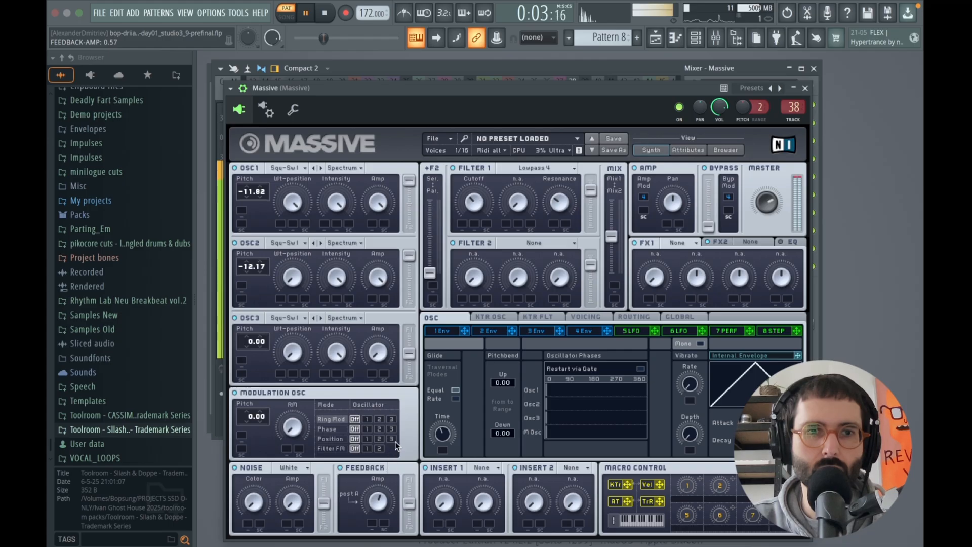
drag(396, 442, 383, 496)
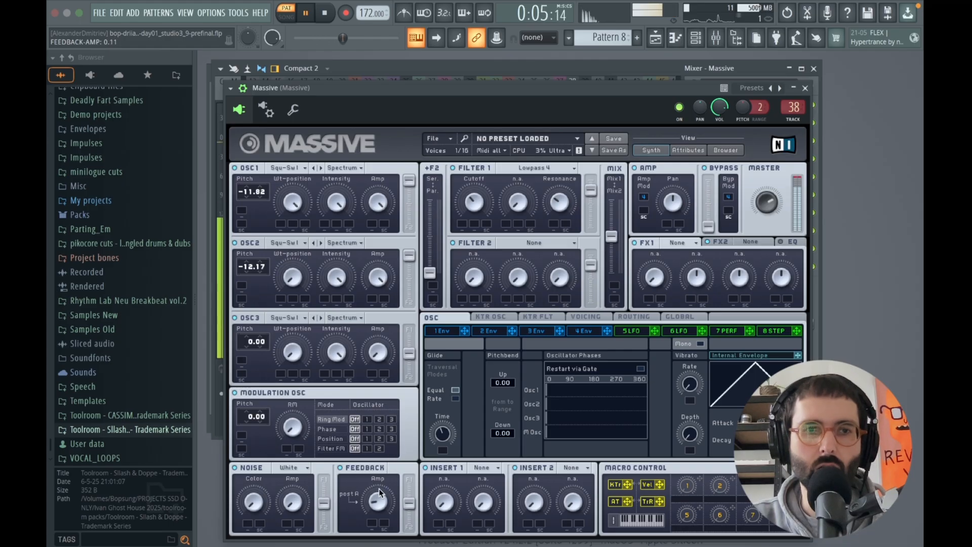
key(space)
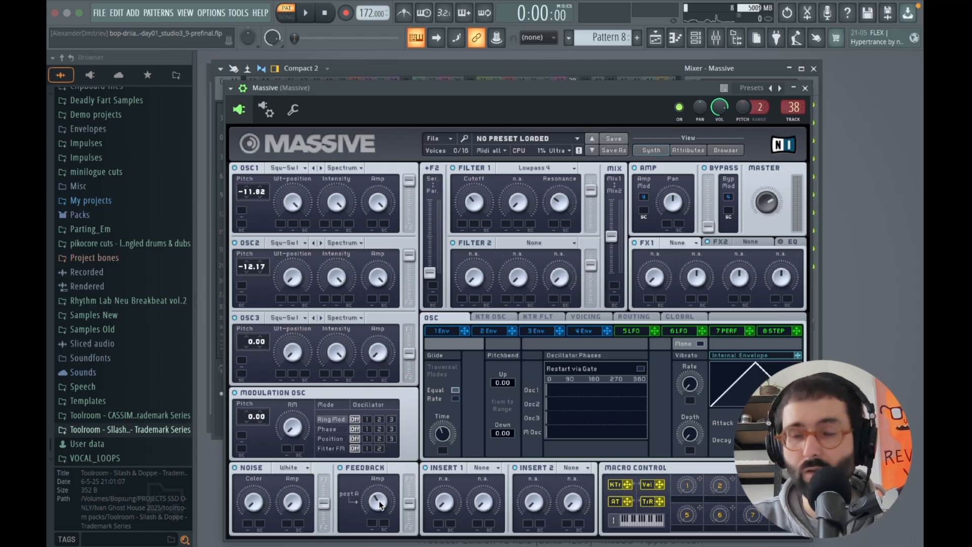
key(space)
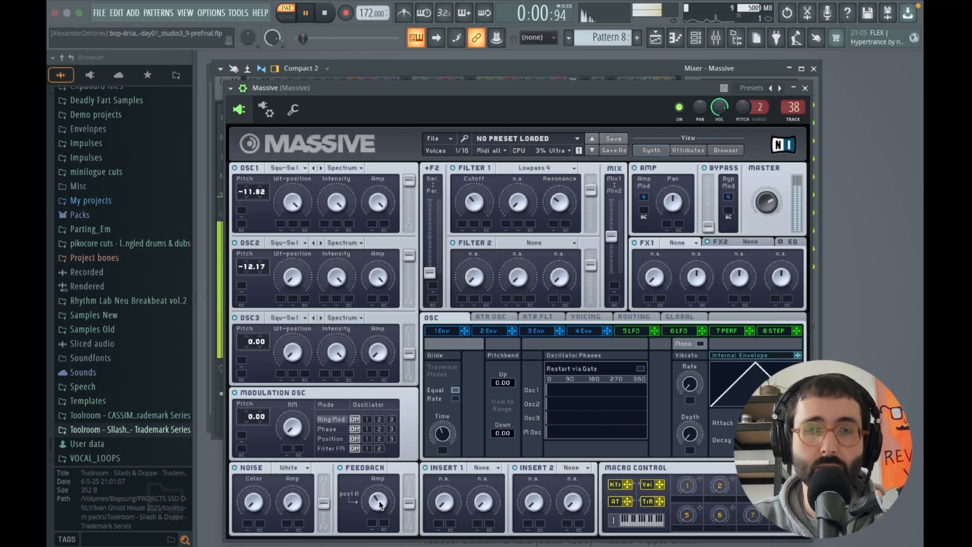
mouse_move(380, 502)
mouse_down()
mouse_move(380, 530)
mouse_move(378, 500)
mouse_up()
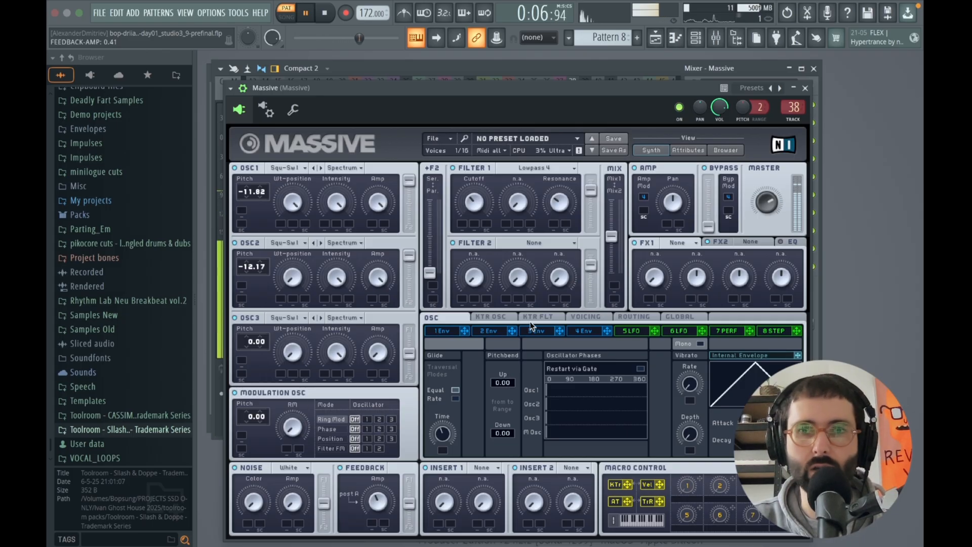
key(space)
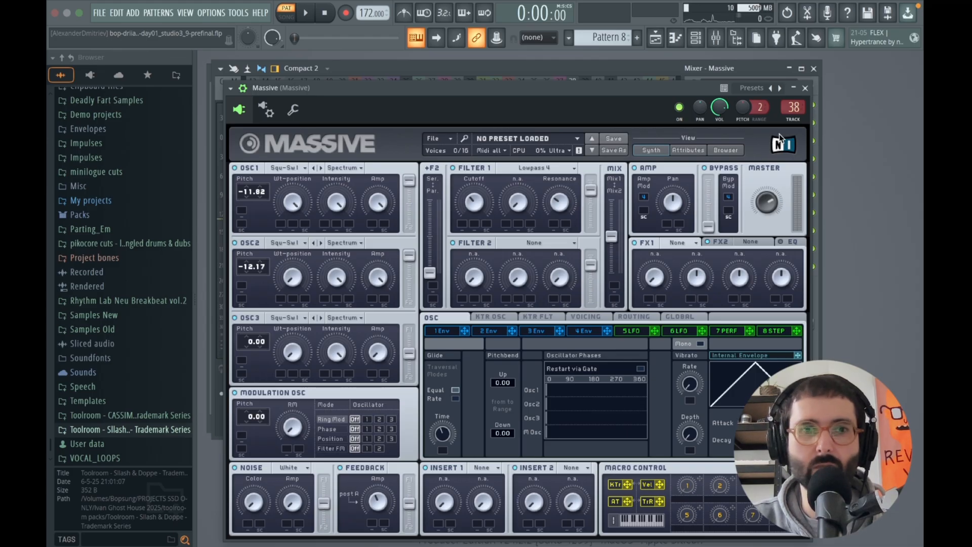
Step: Audition a D4 note on Massive, nudge OSC2's pitch around -12.20, and return to the mixer
key(x)
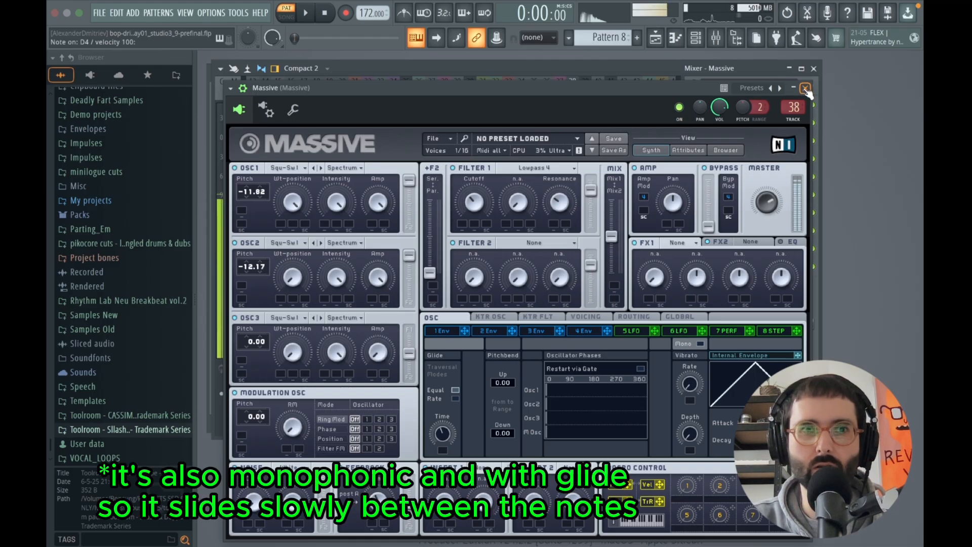
mouse_move(262, 267)
mouse_down()
mouse_move(268, 285)
mouse_move(265, 269)
mouse_up()
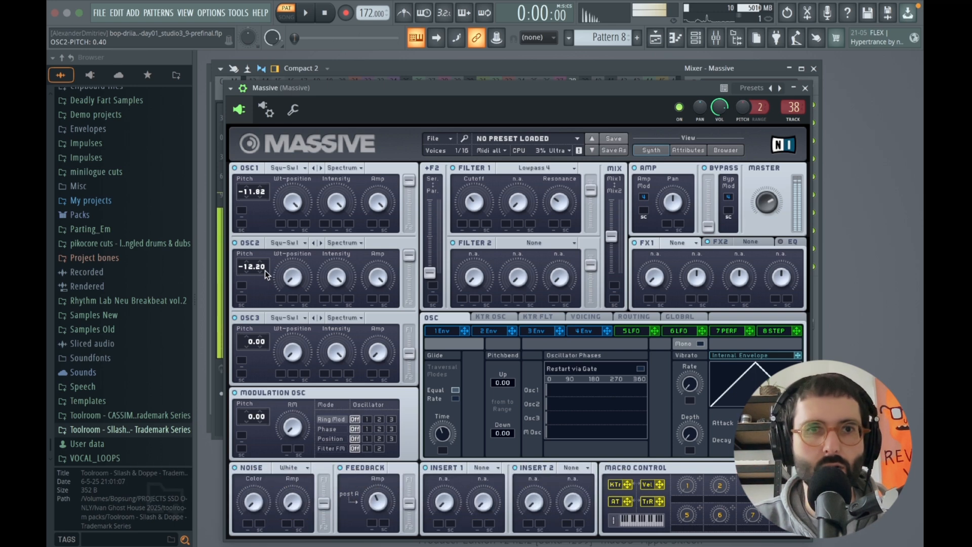
drag(266, 270, 265, 268)
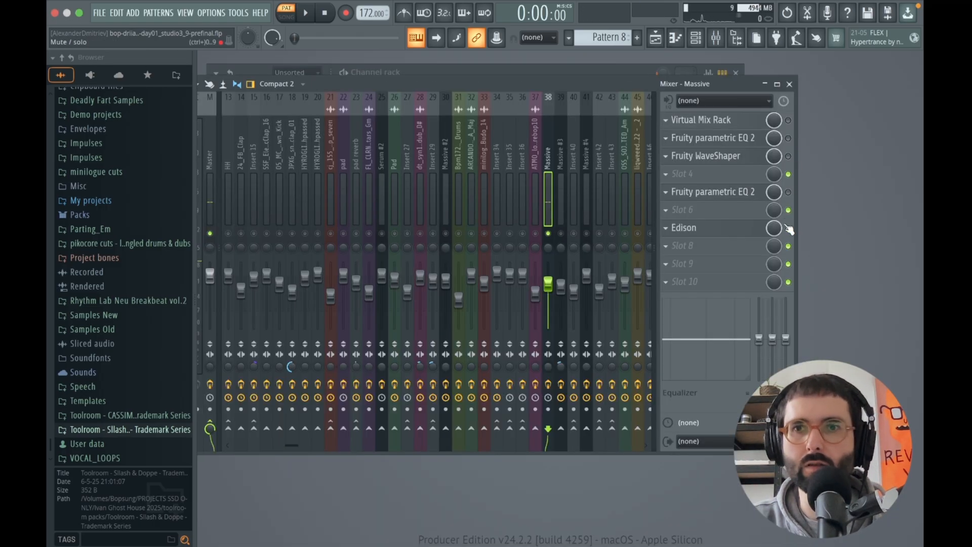
Step: Enable Virtual Mix Rack on the Massive track, lower Revival's Thickness to about 0.88 during playback, and close the plugin
click(730, 120)
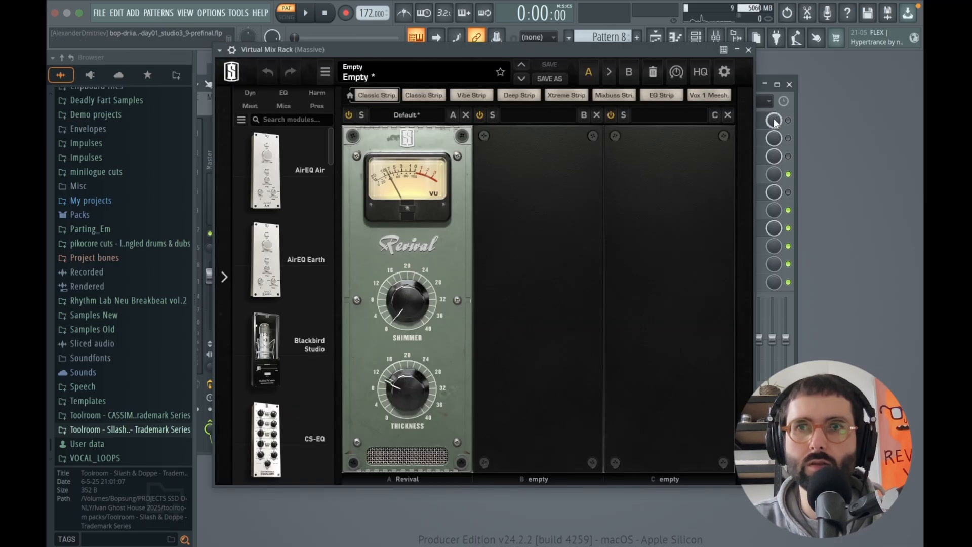
key(space)
drag(408, 403, 428, 431)
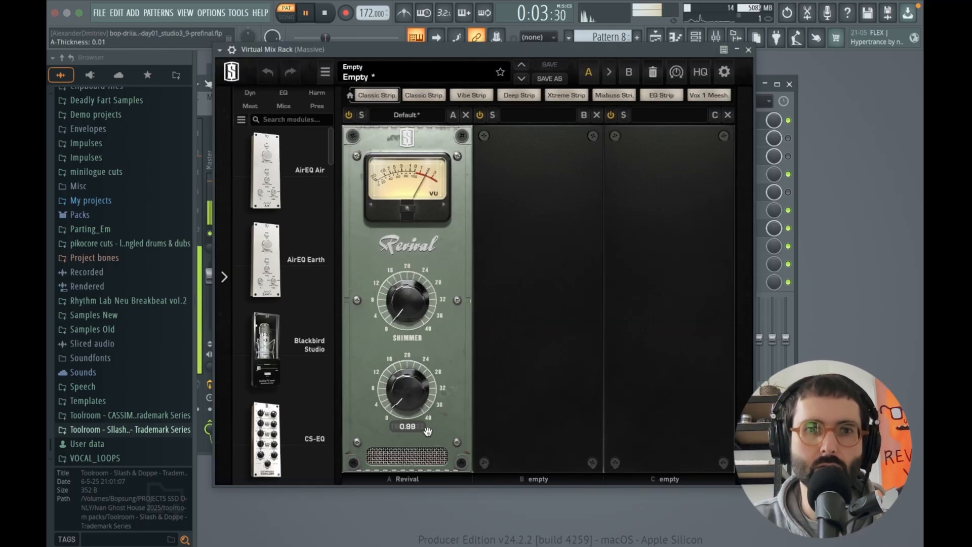
click(749, 50)
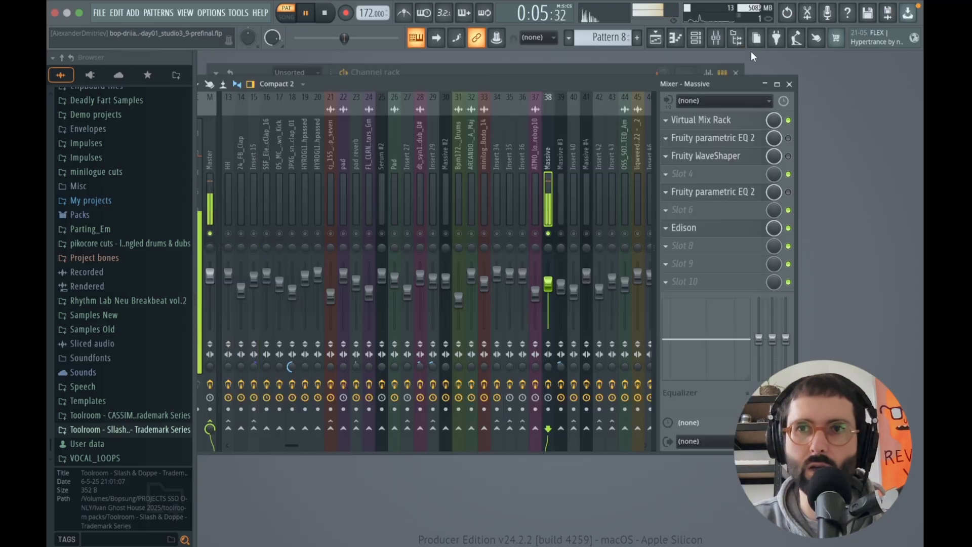
Step: Enable the first Fruity parametric EQ 2 on the Massive track, look at its curve during playback, and close it
click(788, 137)
click(714, 137)
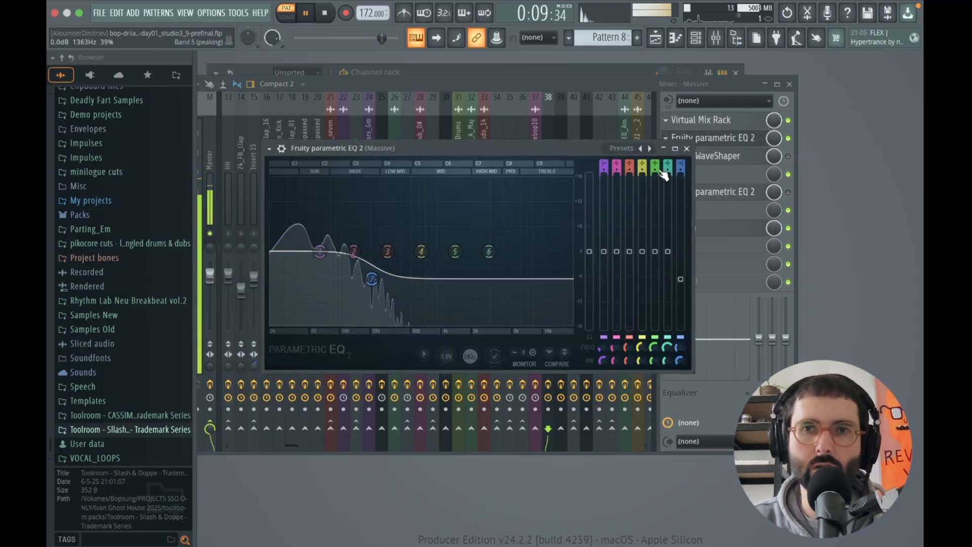
click(687, 149)
Step: Open Fruity WaveShaper on the Massive track with its full controls, adjust the curve's tension during playback, and close it
click(741, 158)
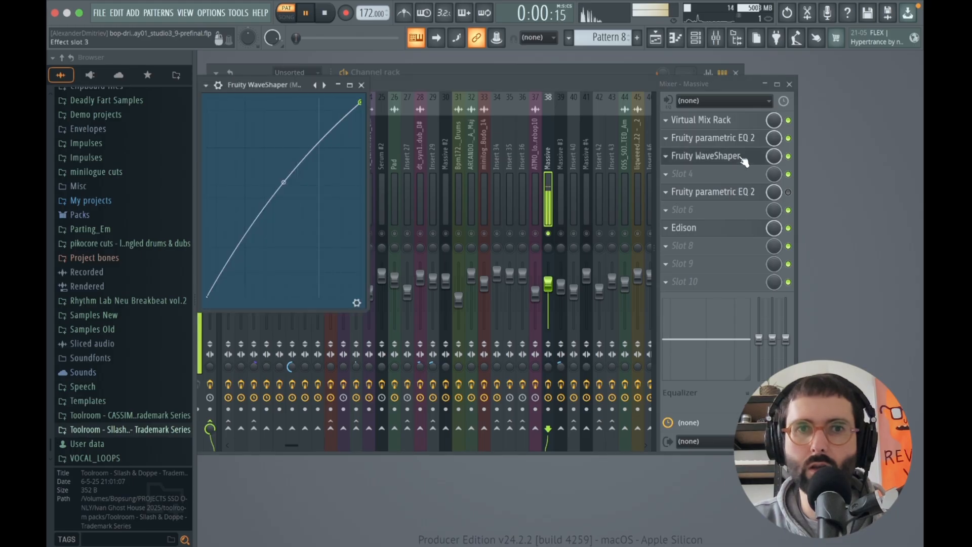
click(357, 302)
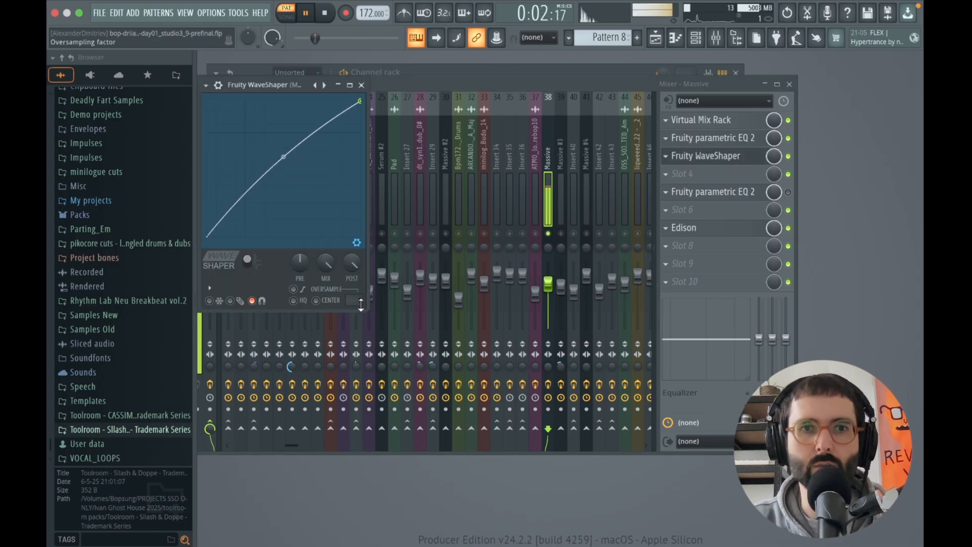
drag(285, 158, 283, 150)
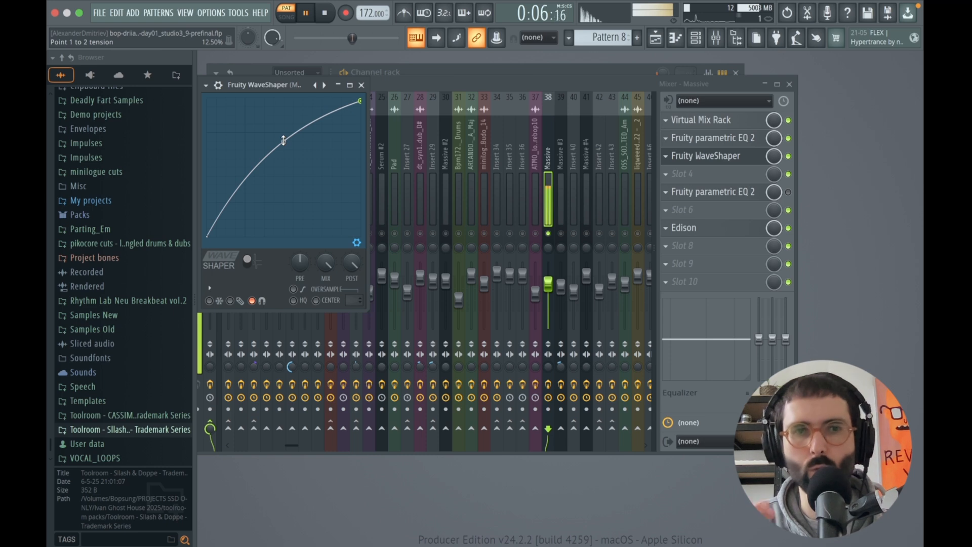
drag(284, 142, 283, 151)
key(space)
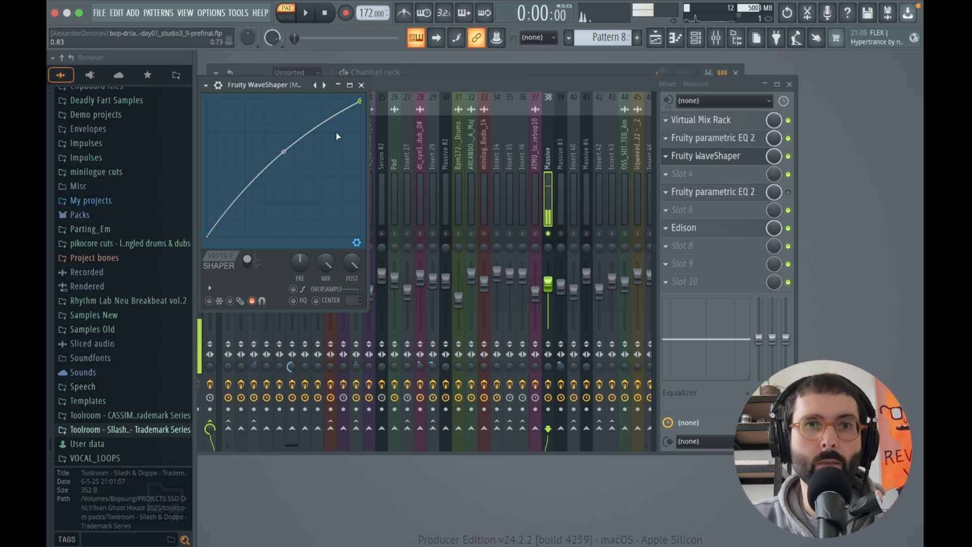
drag(279, 89, 397, 158)
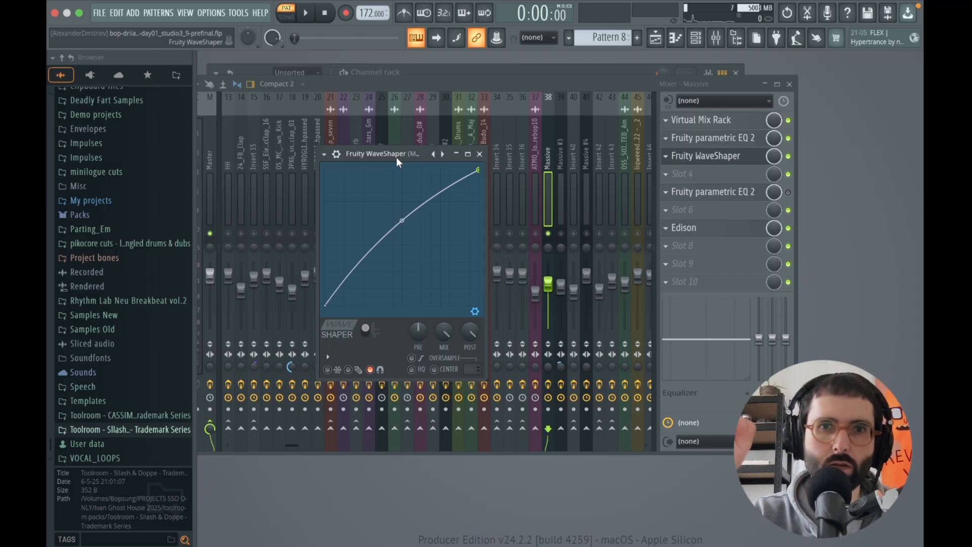
click(480, 154)
Step: Open the second Fruity parametric EQ 2 on the Massive track, check its spectrum during playback, and hide it
click(740, 196)
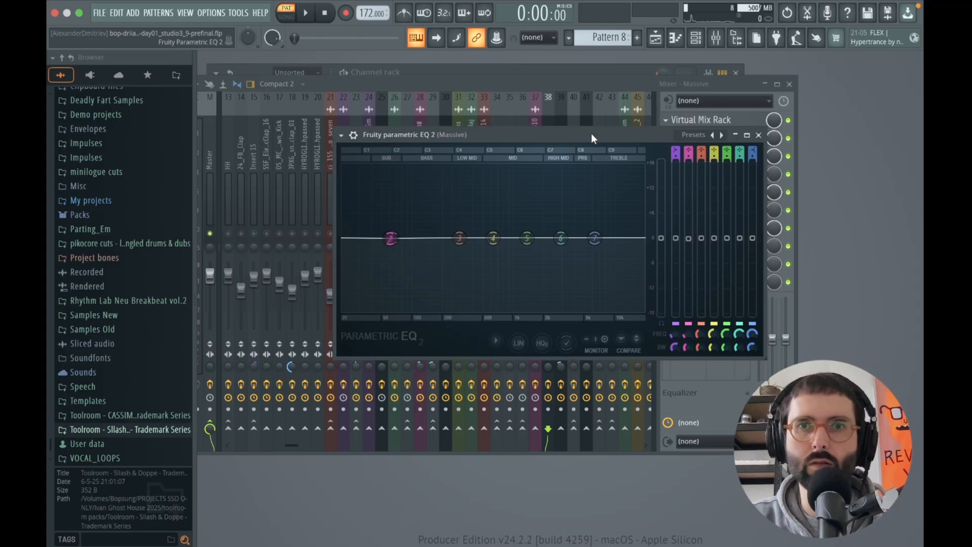
drag(591, 133, 476, 105)
key(space)
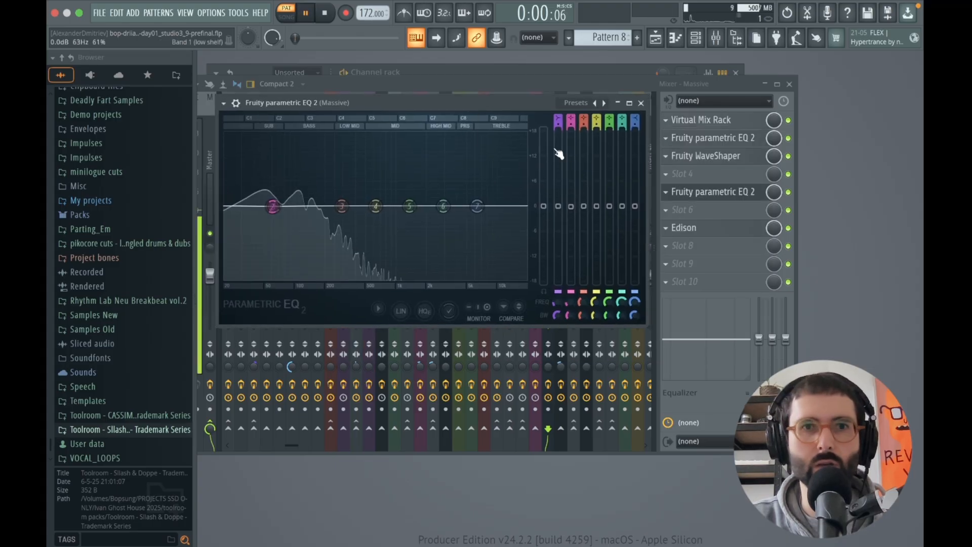
click(707, 196)
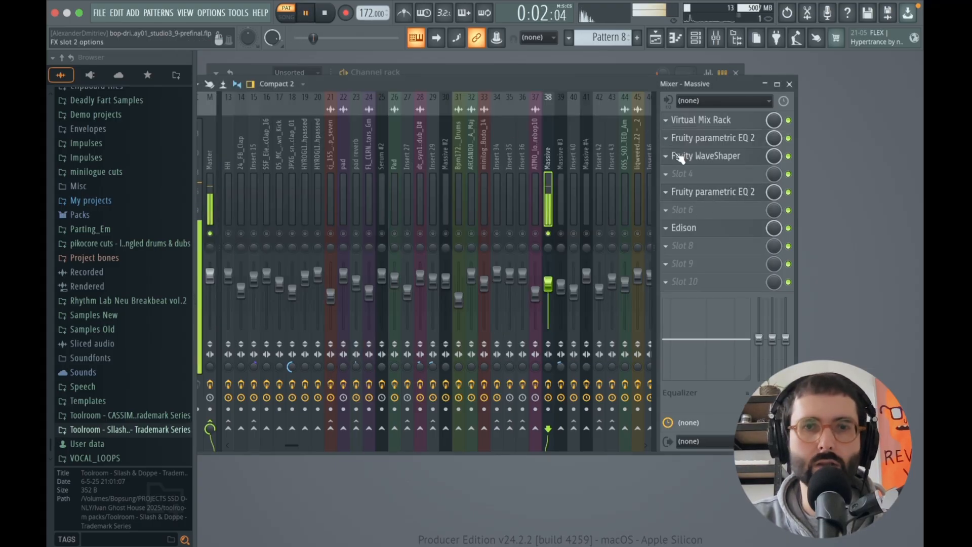
Step: Stop playback and unmute all the other mixer tracks
click(710, 229)
click(718, 232)
key(space)
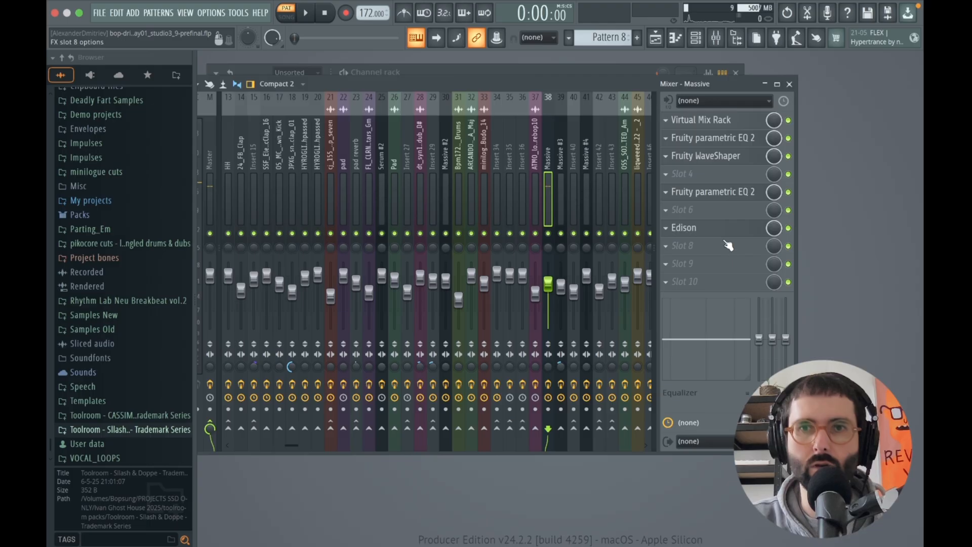
click(725, 238)
click(725, 238)
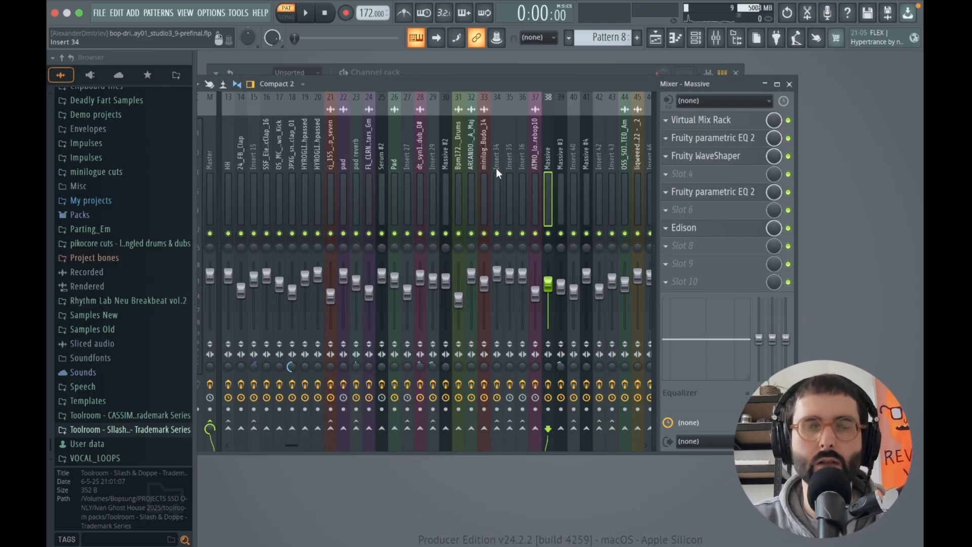
Step: Open the playlist, play the song from about bar 49 with a brief look at the mixer, and stop playback
key(F5)
click(550, 88)
key(space)
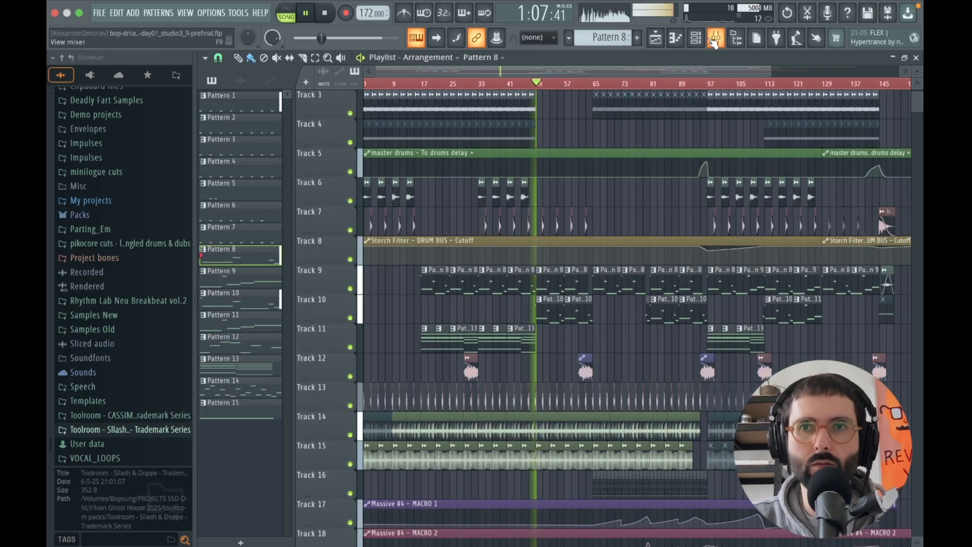
click(716, 38)
click(716, 40)
key(space)
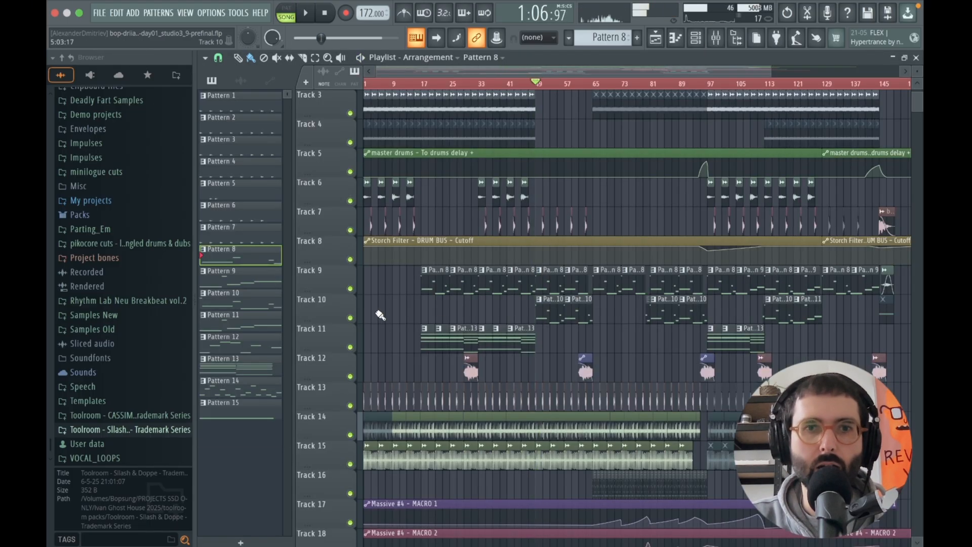
Step: Solo playlist Track 10, play the song with the mixer open, select the Massive #3 mixer track, and mute Insert 40
right_click(351, 321)
click(716, 39)
key(space)
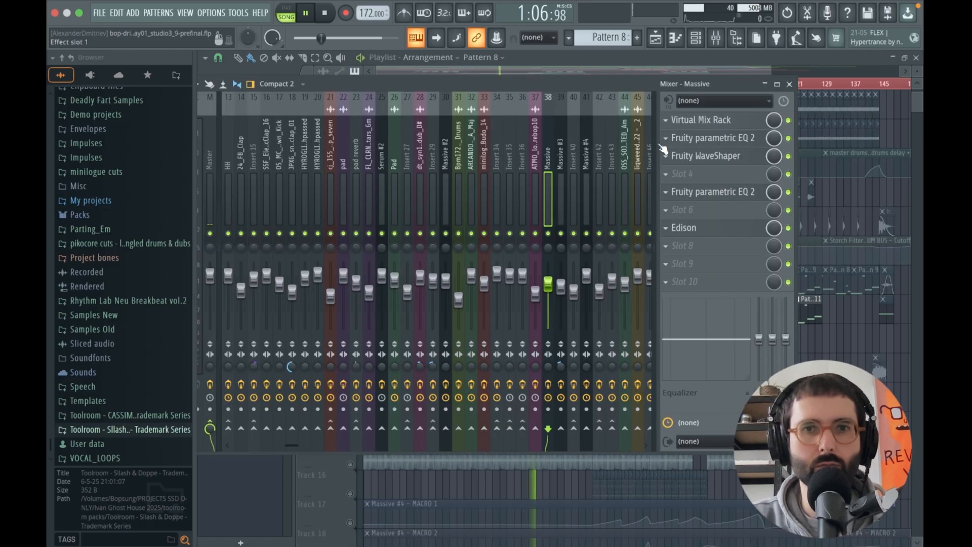
click(566, 163)
click(574, 233)
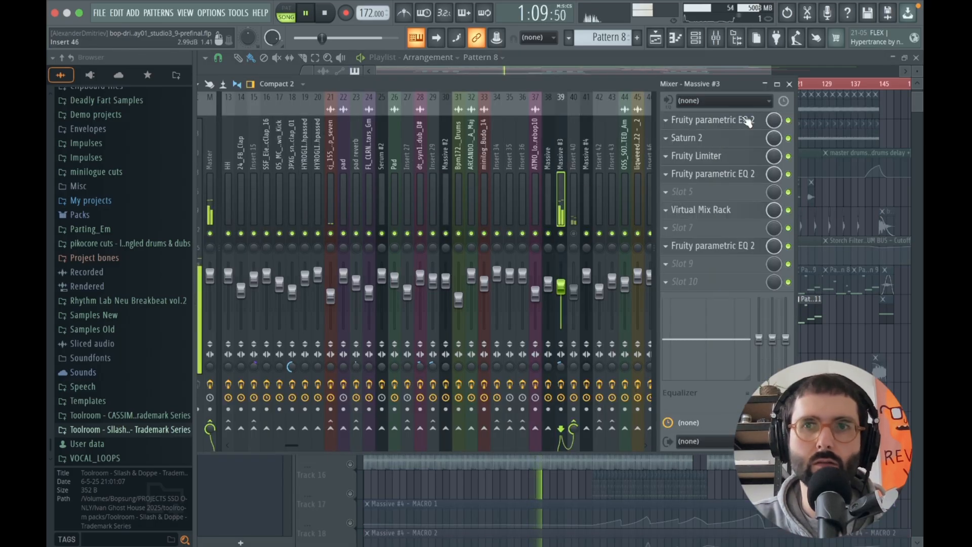
Step: Close the playlist, stop playback, move the mixer below the channel rack, and switch to Pattern 10
click(916, 58)
drag(557, 86, 557, 94)
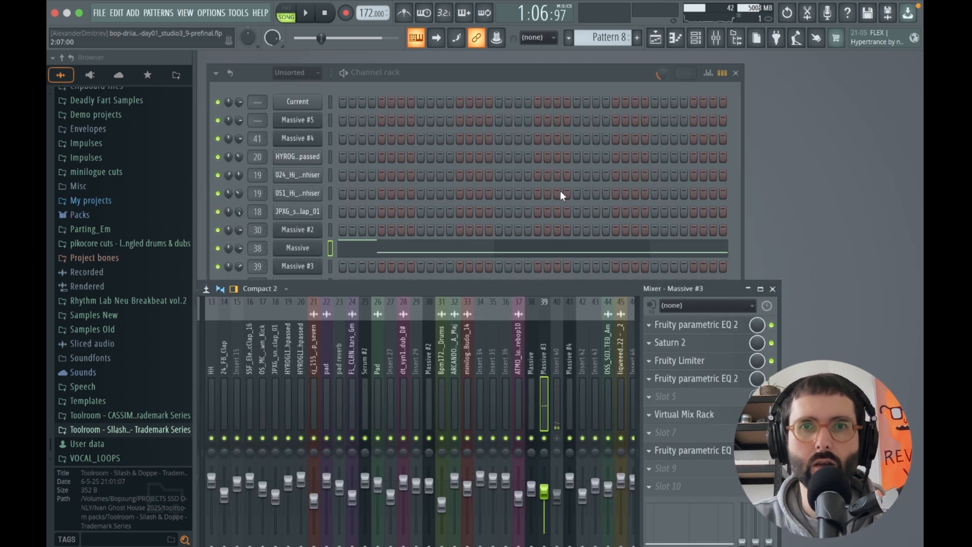
key(space)
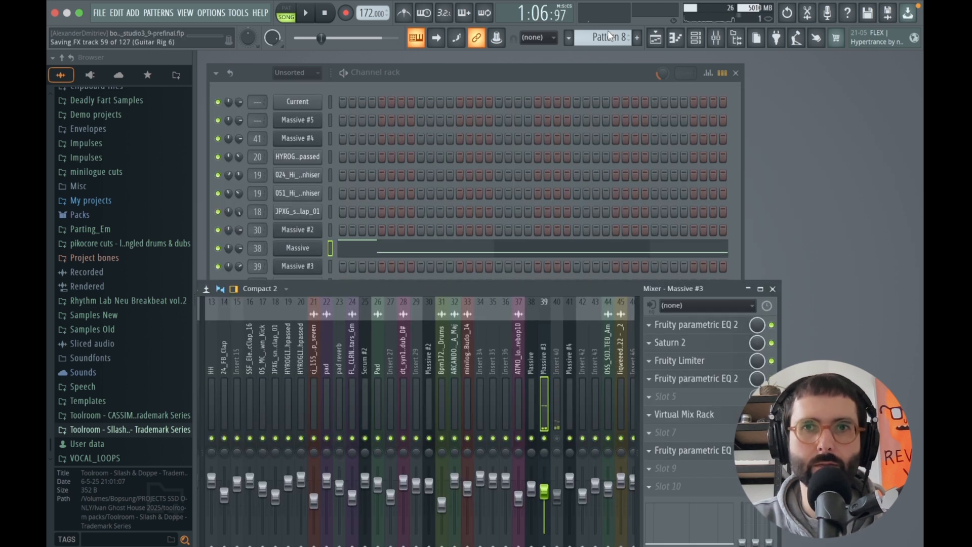
scroll(611, 37, down, 2)
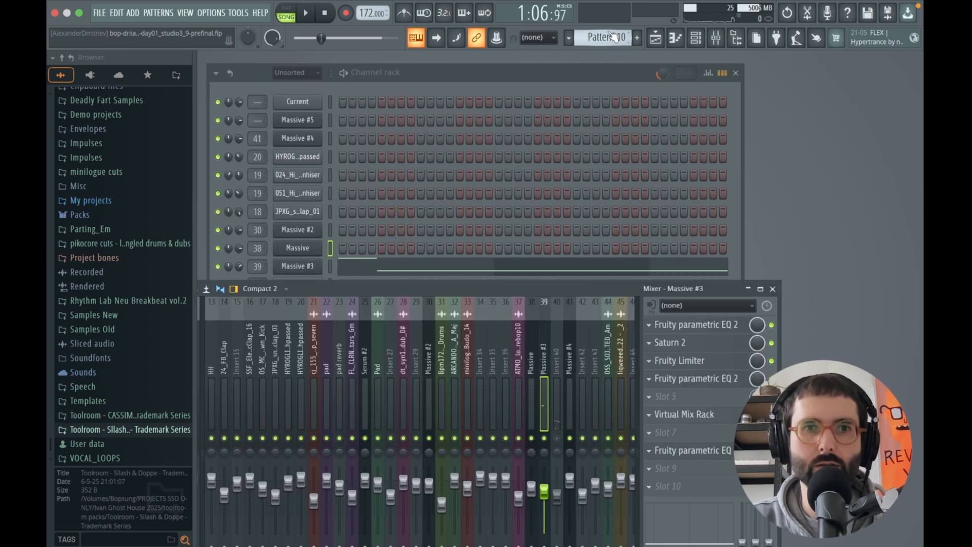
Step: Open the Massive #3 synth to view its settings, close it, and move the mixer up over the channel rack
click(300, 266)
drag(409, 385, 420, 72)
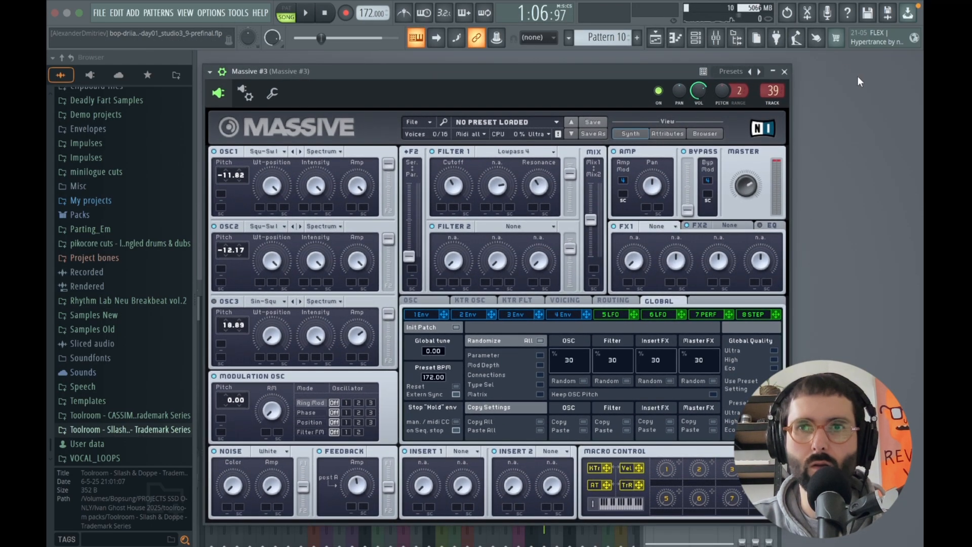
click(784, 72)
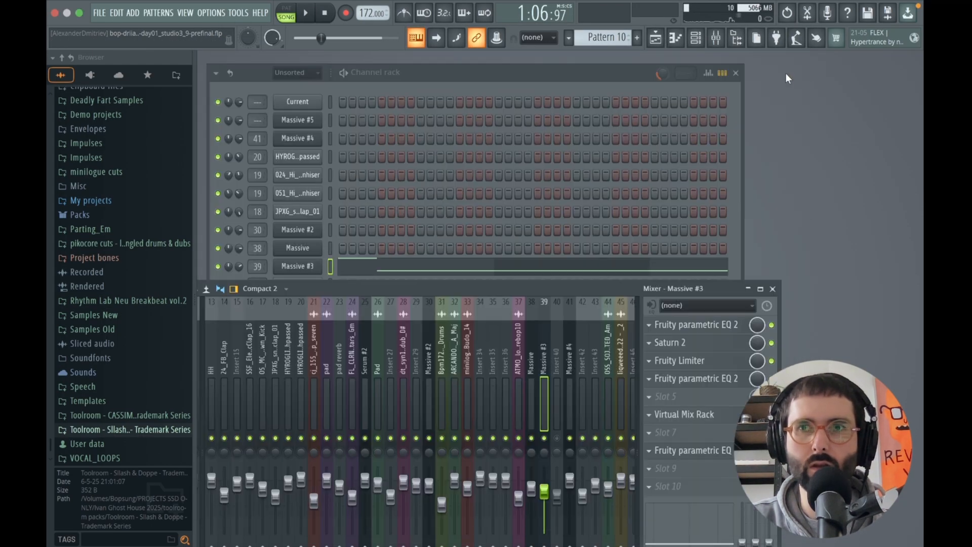
drag(622, 288, 573, 86)
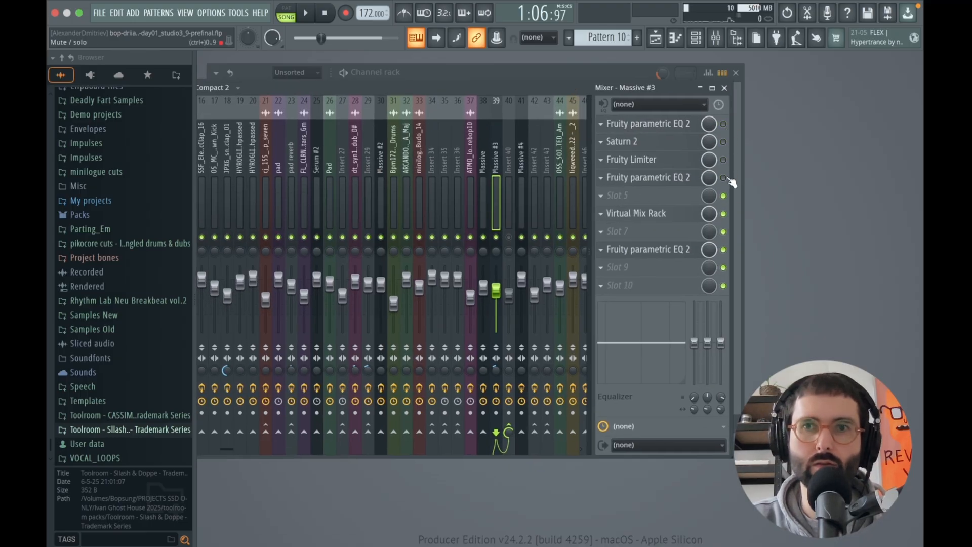
Step: Play the song and re-enable the Fruity parametric EQ 2, Saturn 2 and Fruity Limiter in slots 1 to 3 of Massive #3
key(space)
click(723, 124)
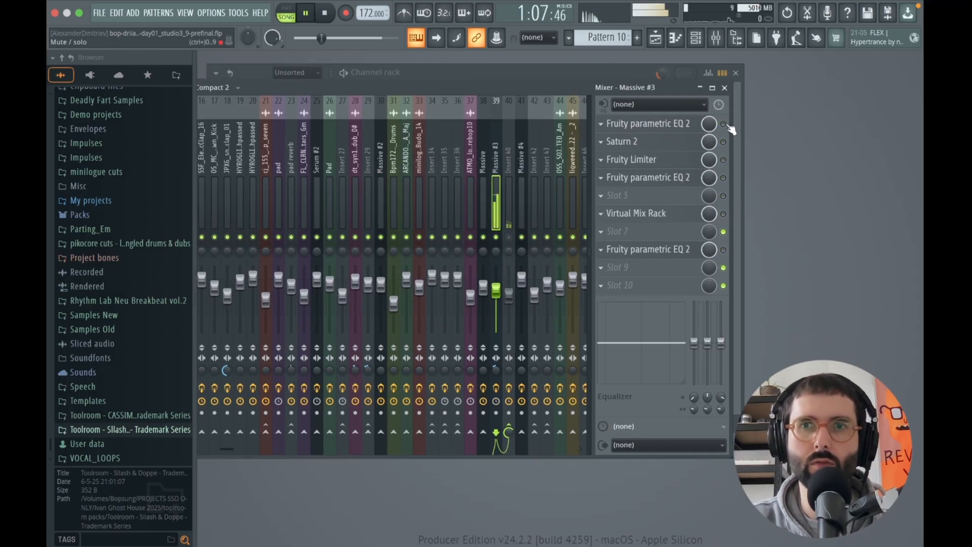
click(723, 142)
click(725, 160)
Step: Examine the settings of Saturn 2 and the Fruity Limiter on the Massive #3 track during playback
click(670, 147)
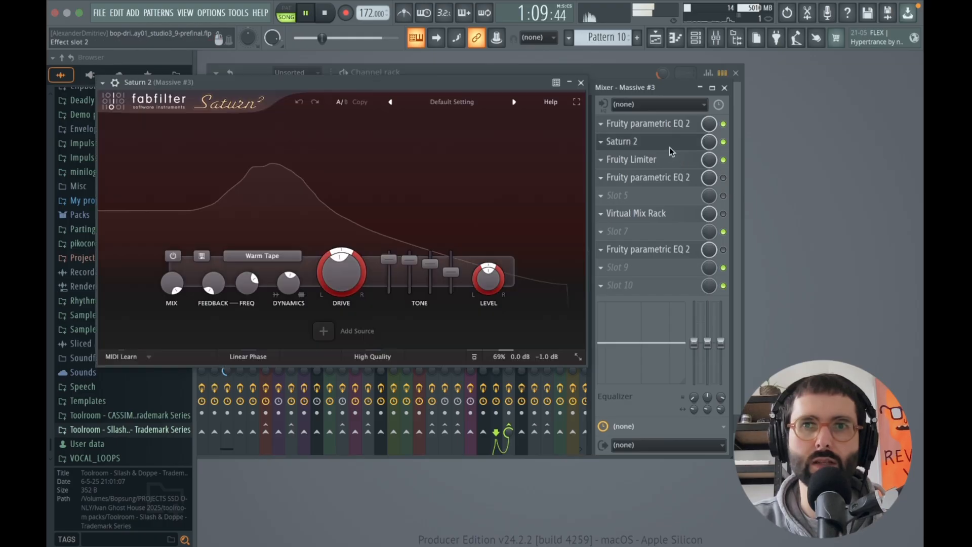
click(671, 144)
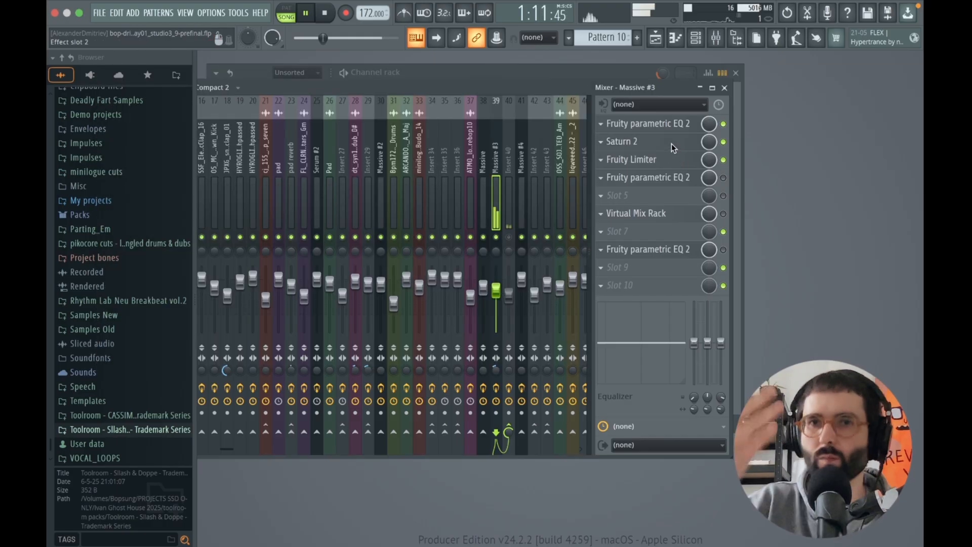
click(672, 144)
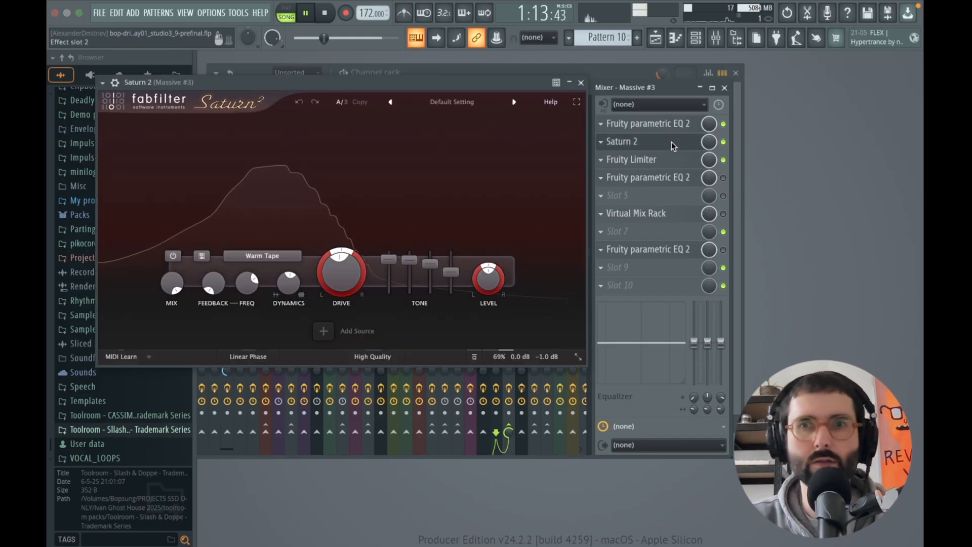
click(671, 142)
click(675, 162)
click(671, 165)
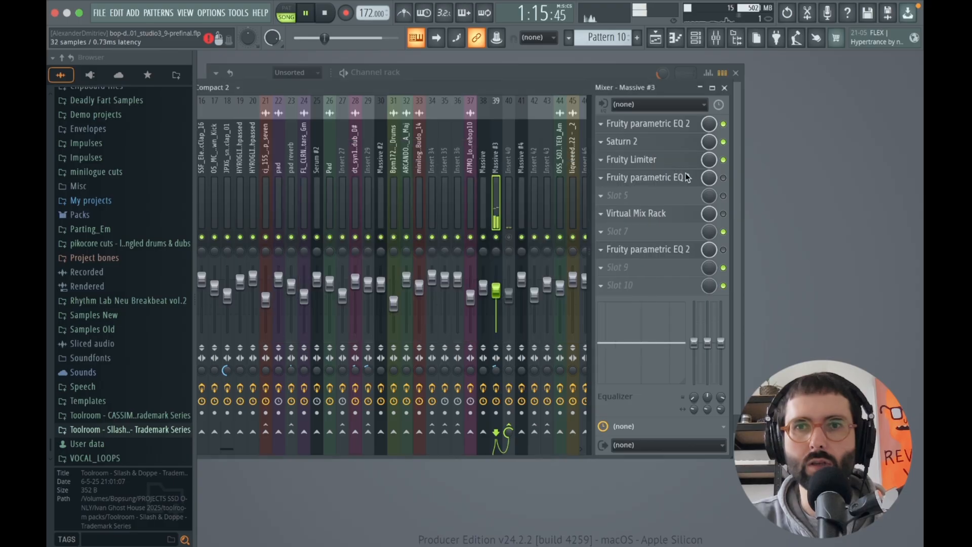
Step: Enable the slot 4 Fruity parametric EQ 2, view its curve, and enable the Virtual Mix Rack
click(723, 178)
click(683, 180)
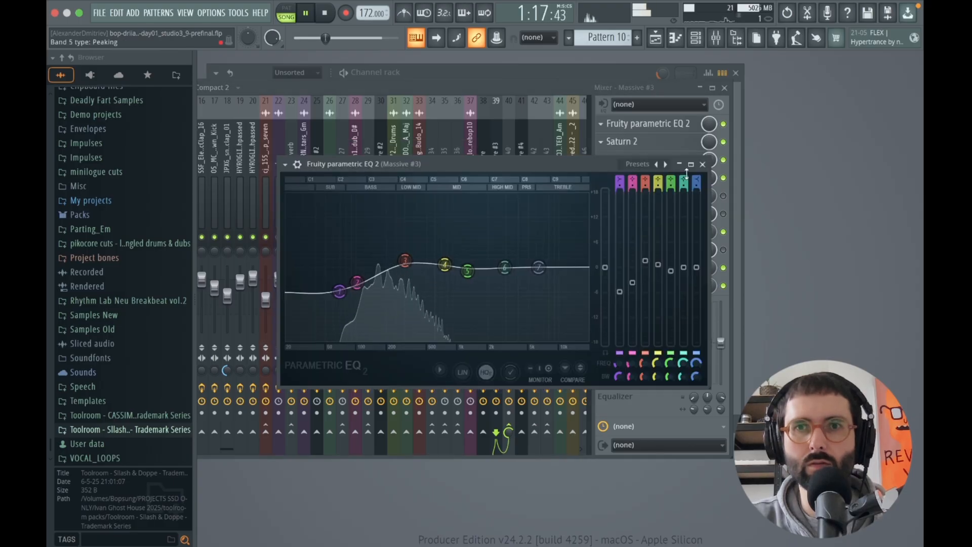
click(698, 176)
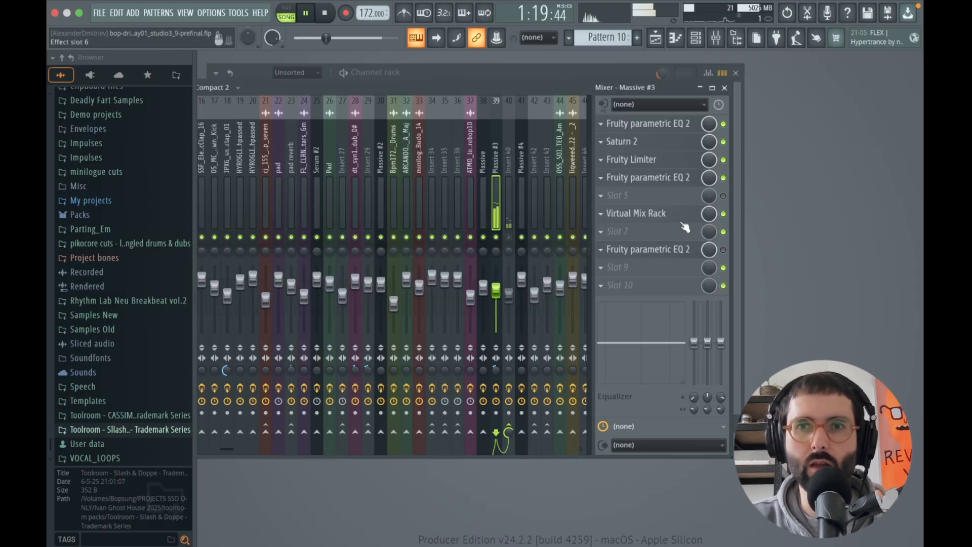
Step: Examine the Virtual Mix Rack modules on Massive #3 while stopping and replaying the song, then stop playback and close the rack
click(667, 217)
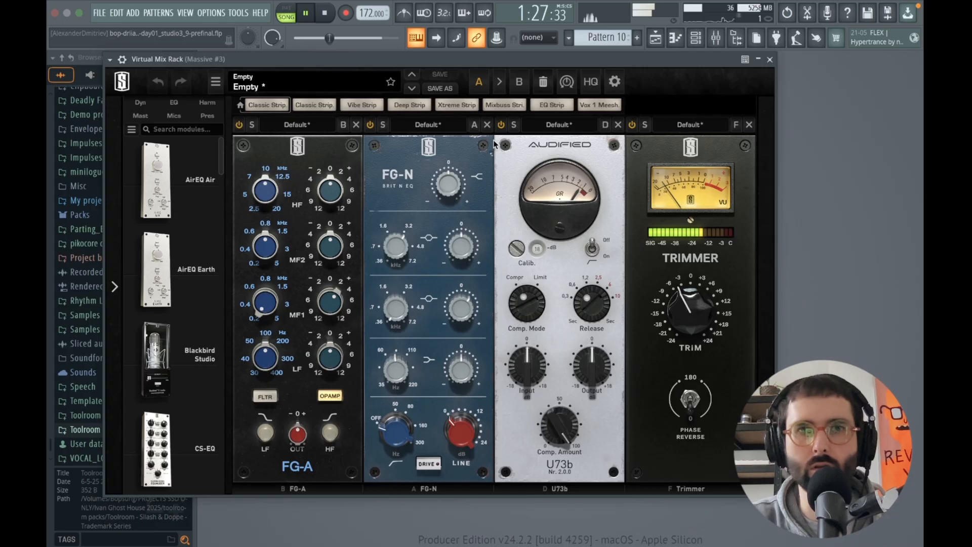
key(space)
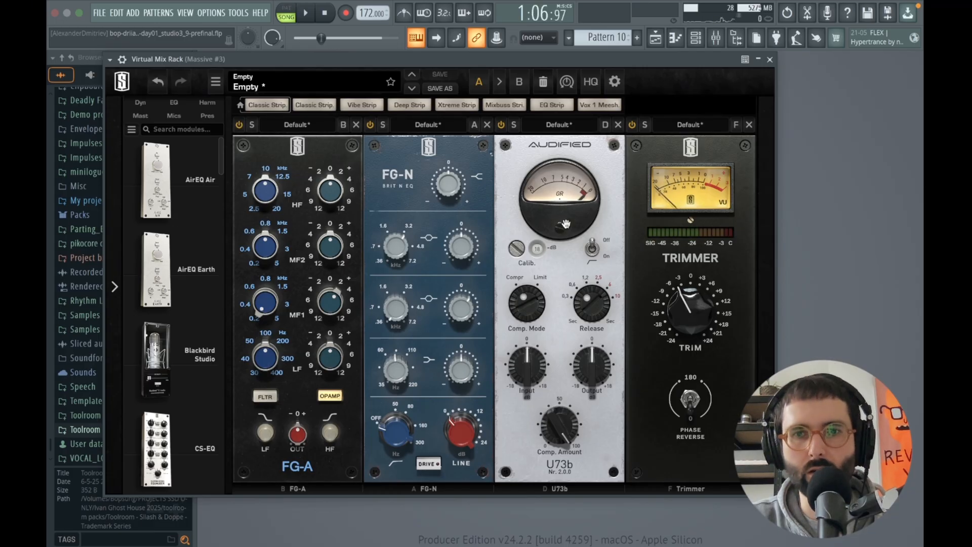
key(space)
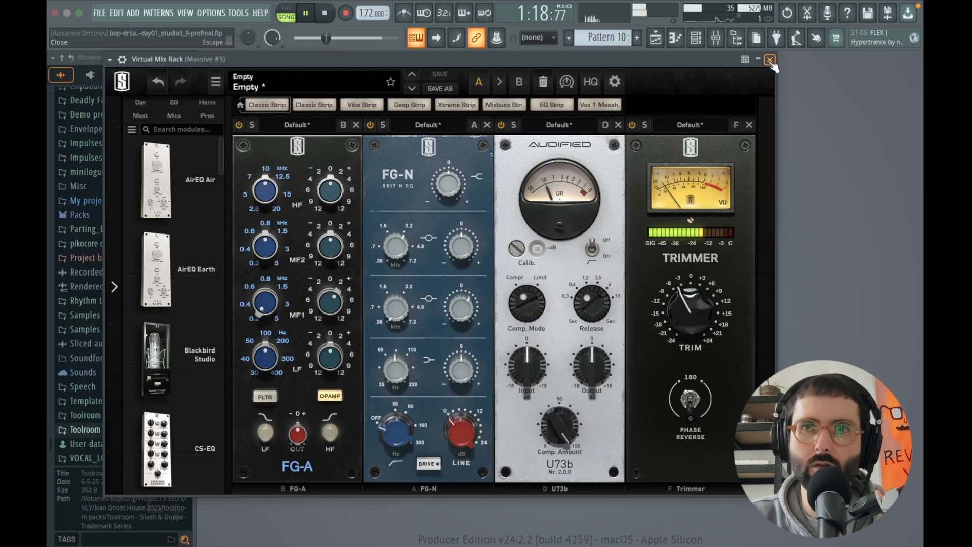
key(space)
click(770, 60)
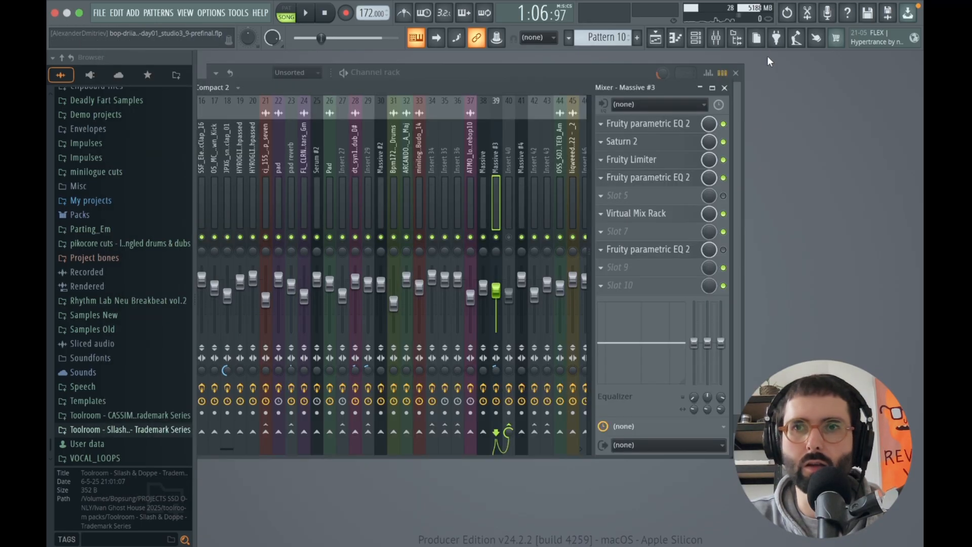
Step: Play the song, enable the slot 8 Fruity parametric EQ 2, and view its low-cut curve
click(679, 251)
key(space)
click(724, 250)
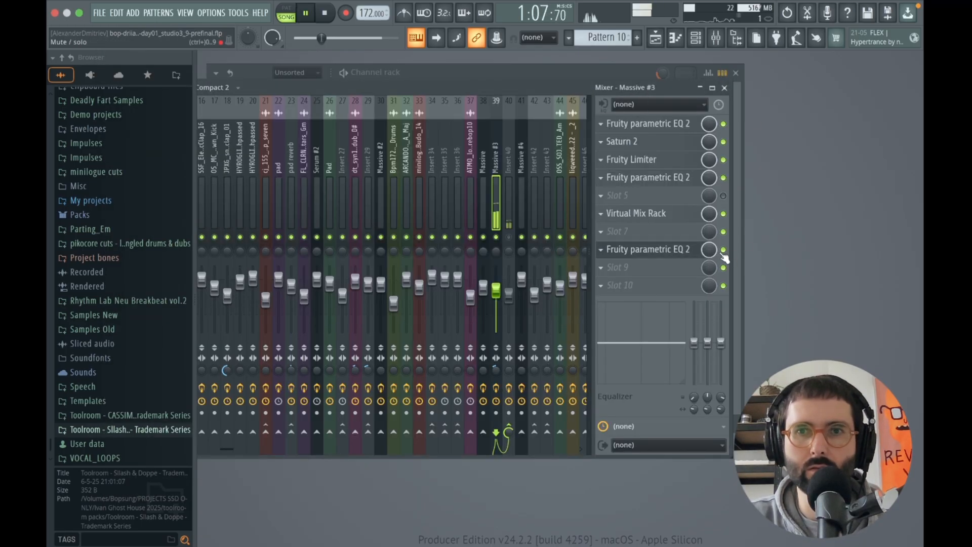
click(628, 251)
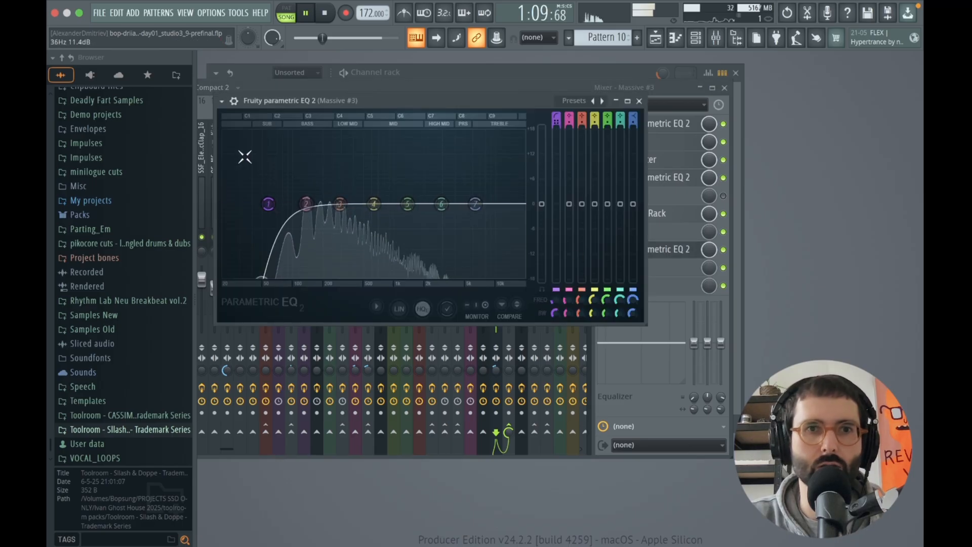
click(640, 101)
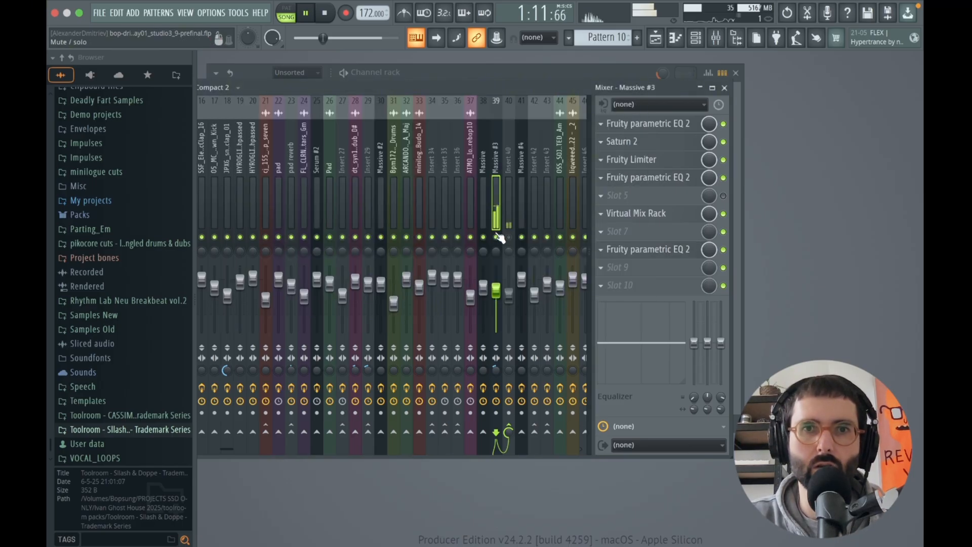
Step: Unmute Insert 40, view its ValhallaVintageVerb settings, audition its fader at 100%, and stop playback
click(511, 192)
click(641, 124)
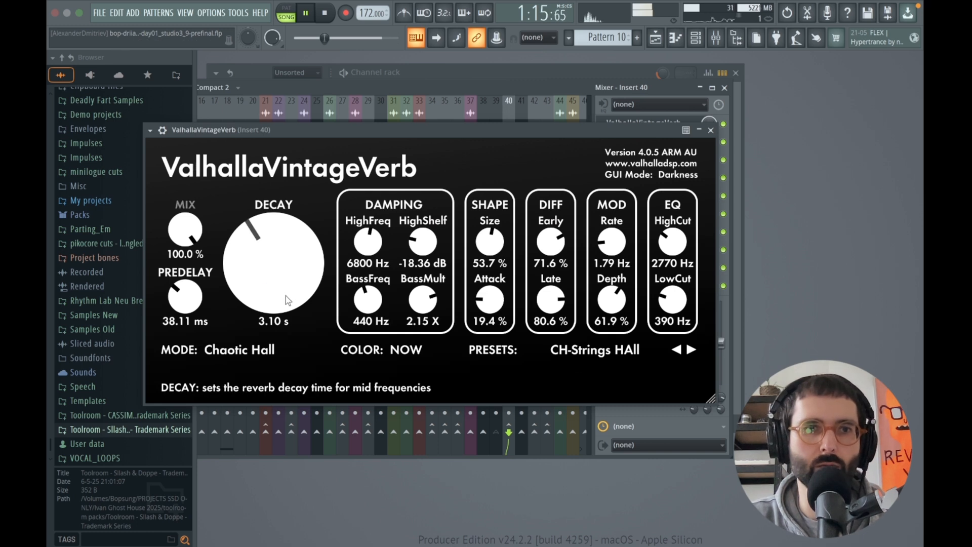
click(712, 131)
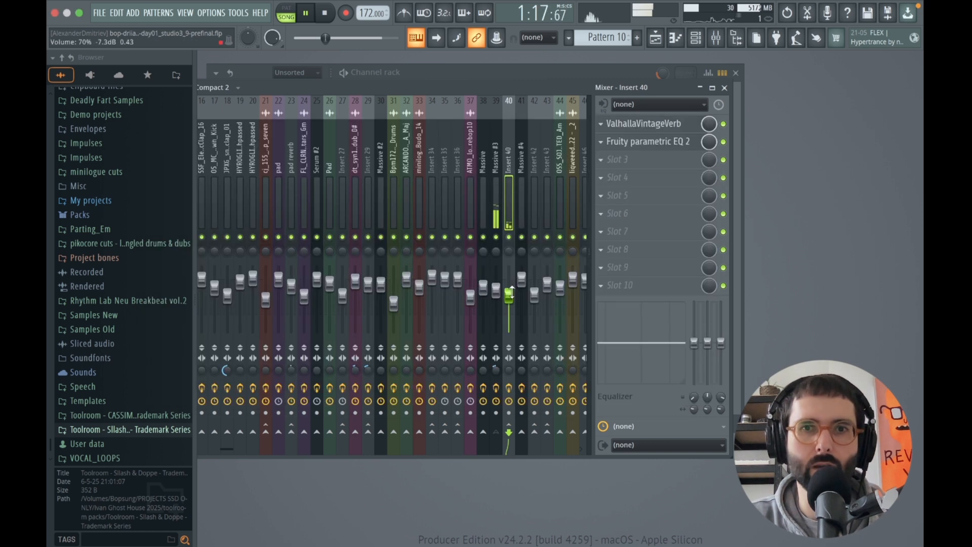
drag(512, 293, 512, 269)
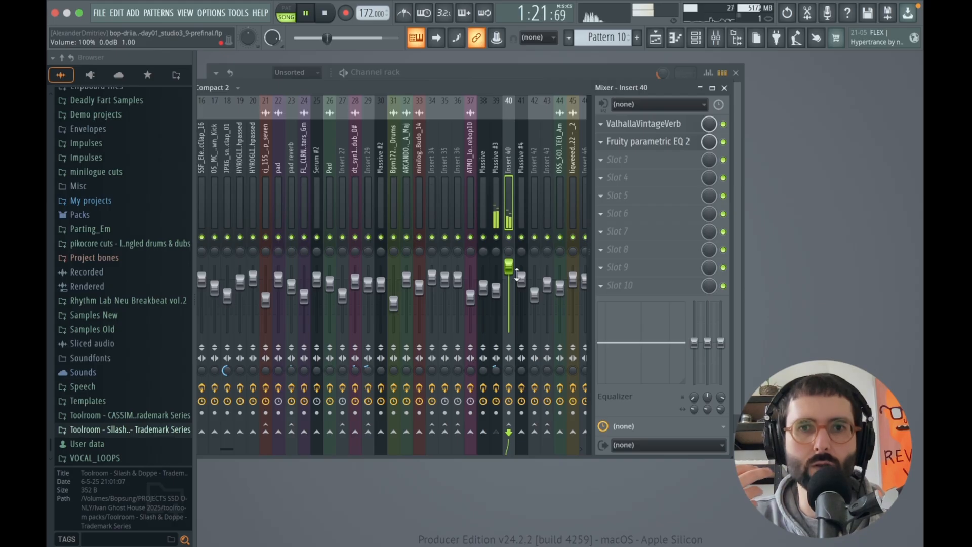
key(space)
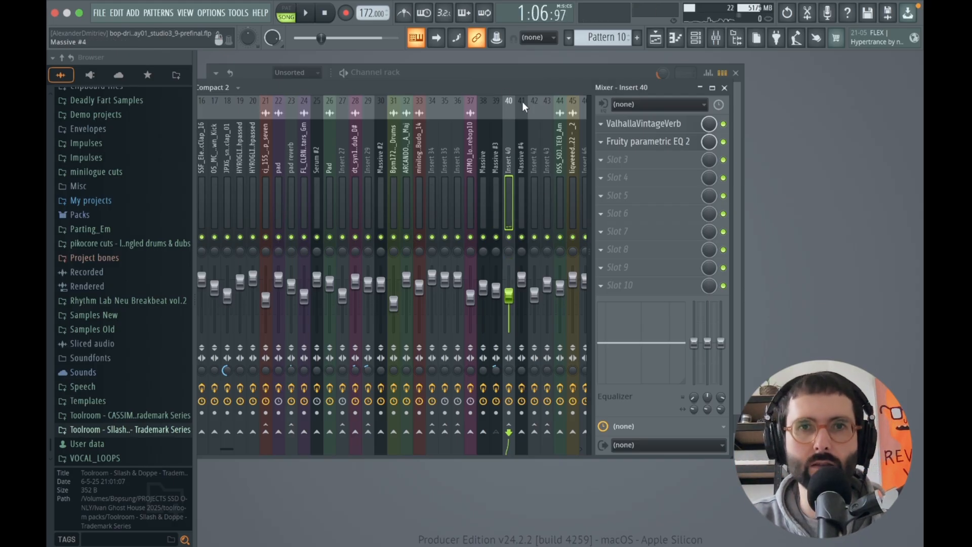
Step: Open the playlist, play all tracks from bar 49, compare the mix with Track 10 muted and unmuted, and stop playback
drag(493, 84, 633, 87)
key(F5)
key(space)
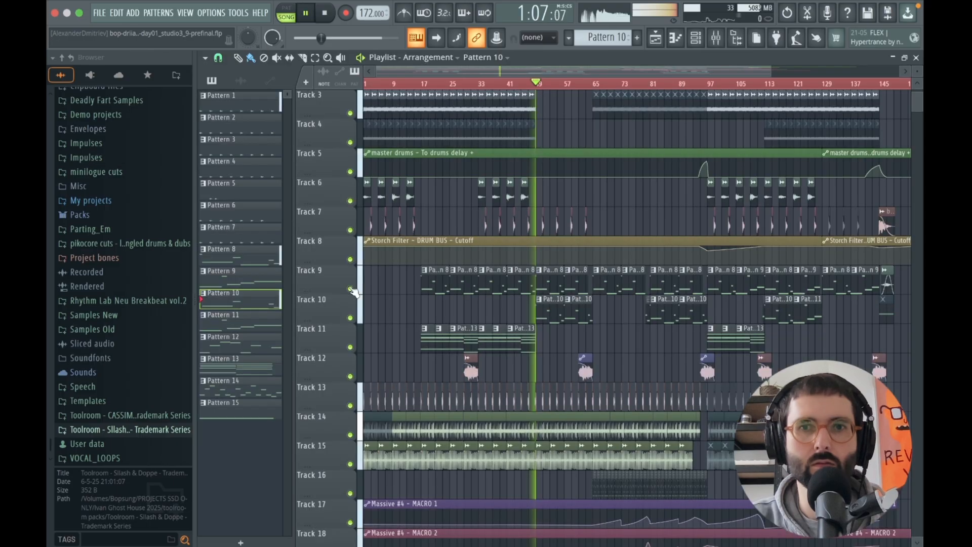
scroll(552, 267, up, 4)
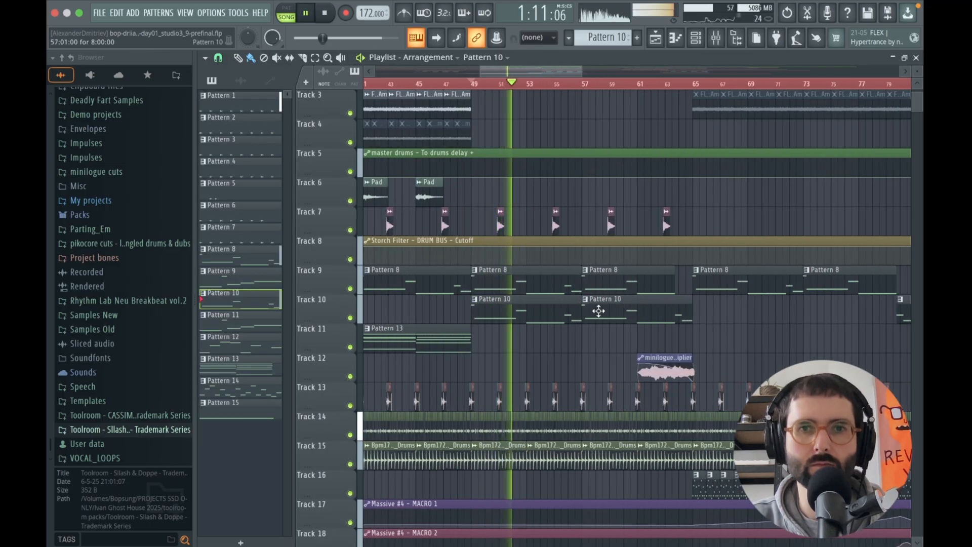
click(350, 318)
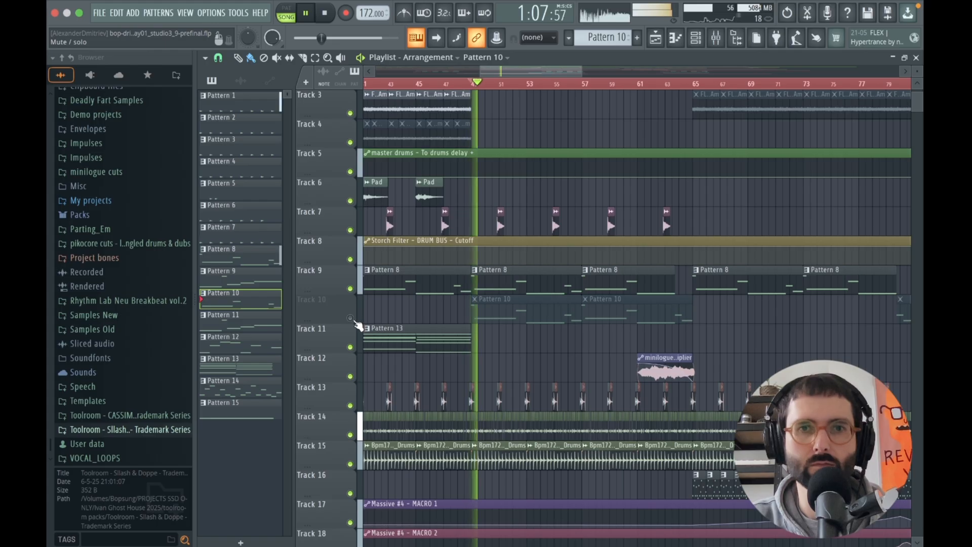
click(351, 318)
key(space)
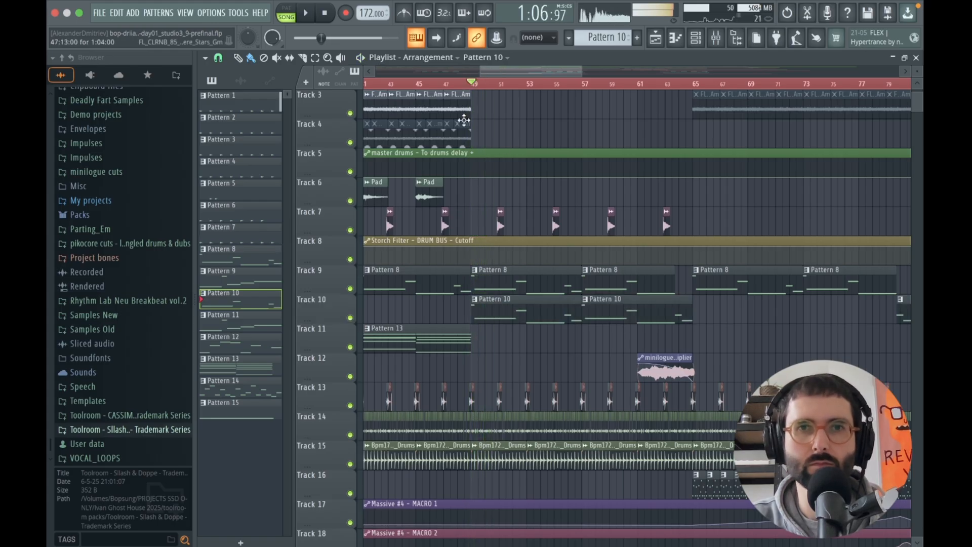
Step: Play the full arrangement from bar 45 past the entry of Pattern 10, and stop playback
click(417, 84)
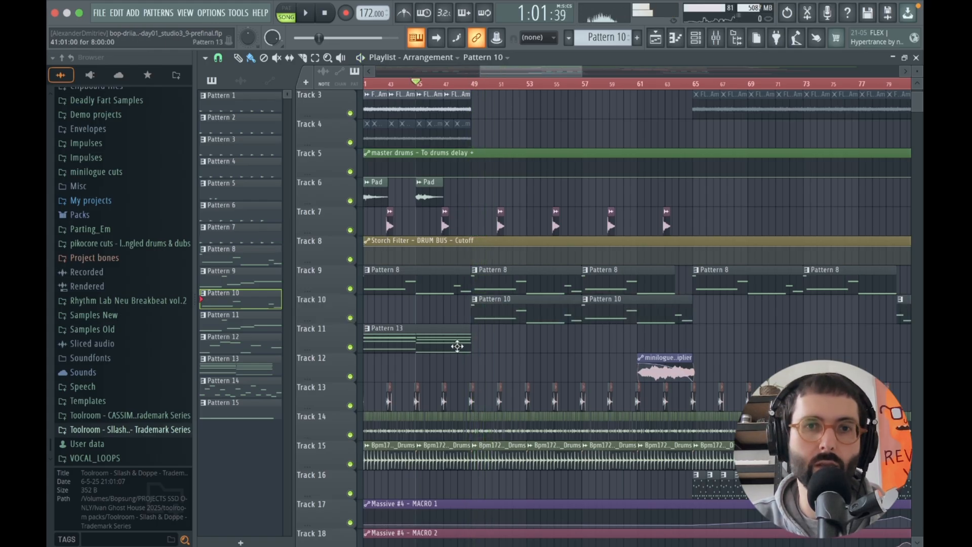
key(space)
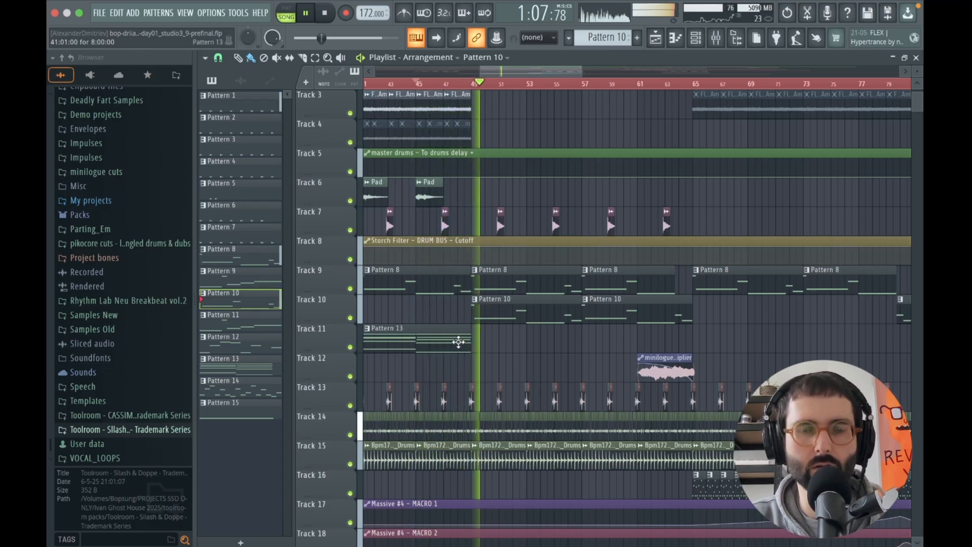
key(space)
Step: Solo Tracks 9 and 10, play from bar 49 with a brief look at the mixer, unsolo them, and stop playback
key(alt+s)
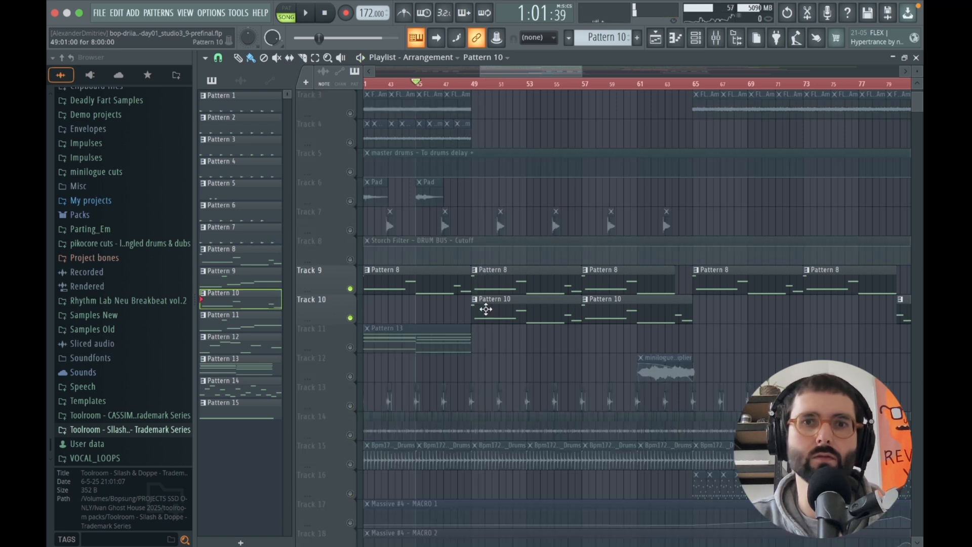
click(473, 83)
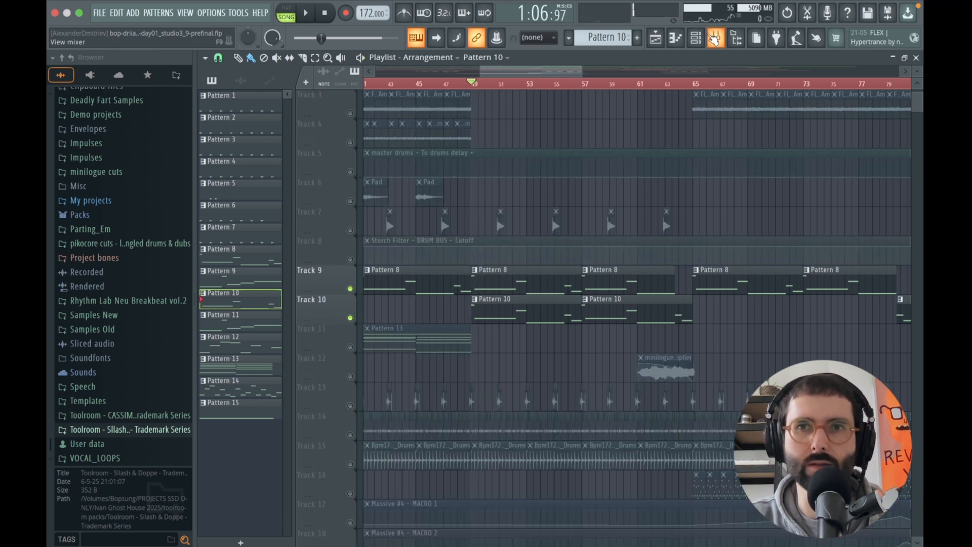
click(716, 37)
key(space)
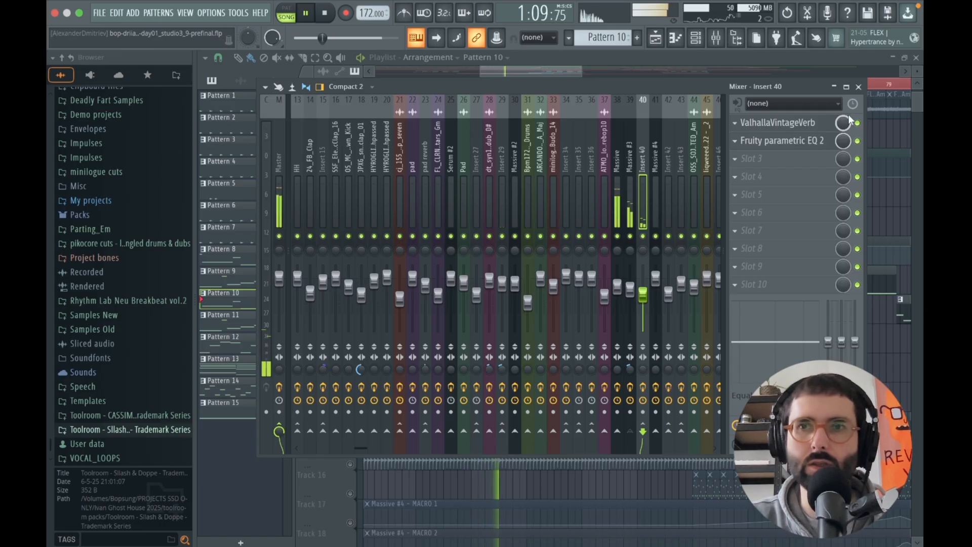
click(859, 87)
right_click(350, 319)
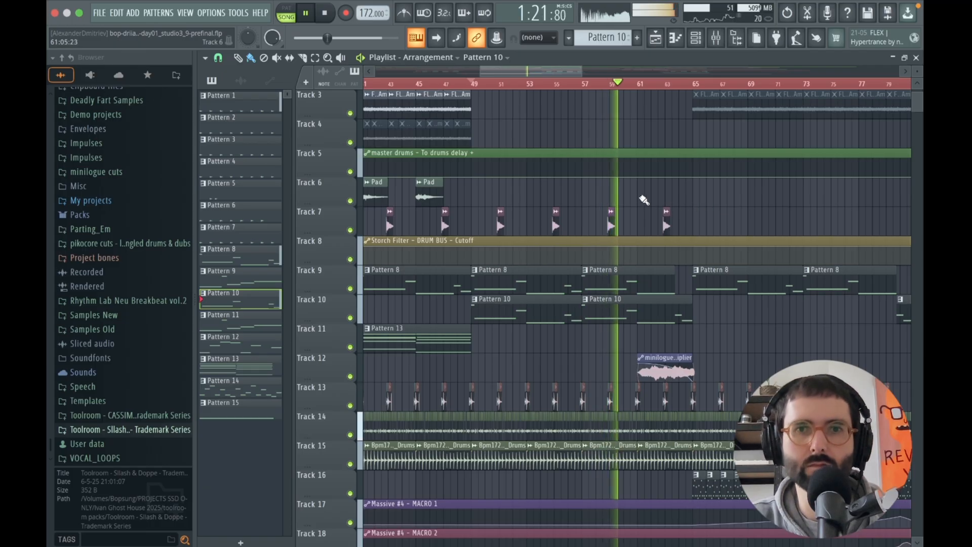
key(space)
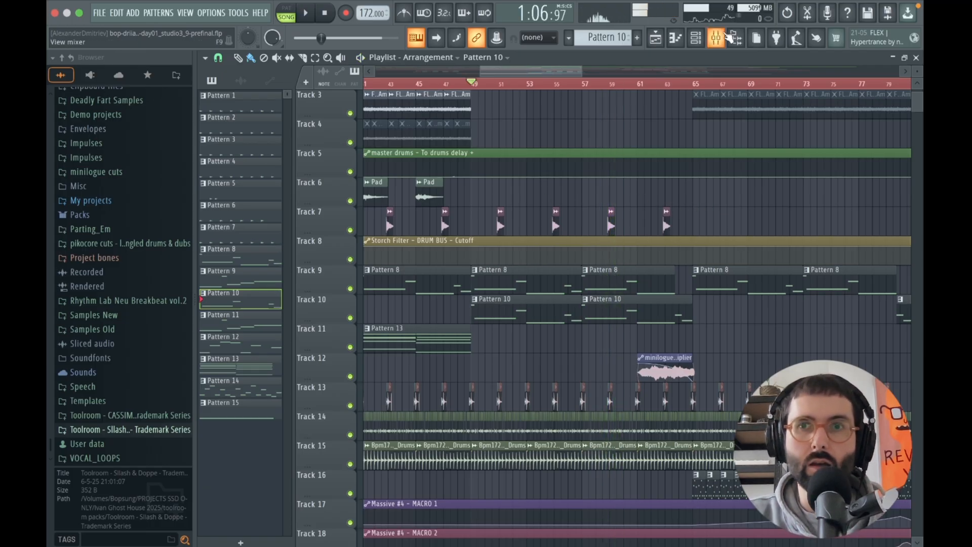
Step: Open the mixer, select the Massive track, and check the levels in short playbacks from bar 49
click(716, 38)
key(space)
key(space)
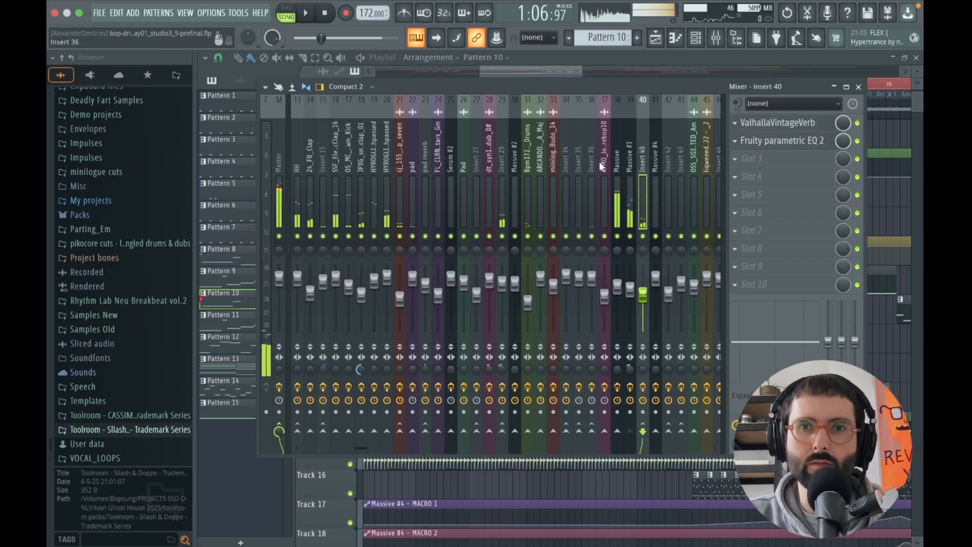
click(618, 159)
key(space)
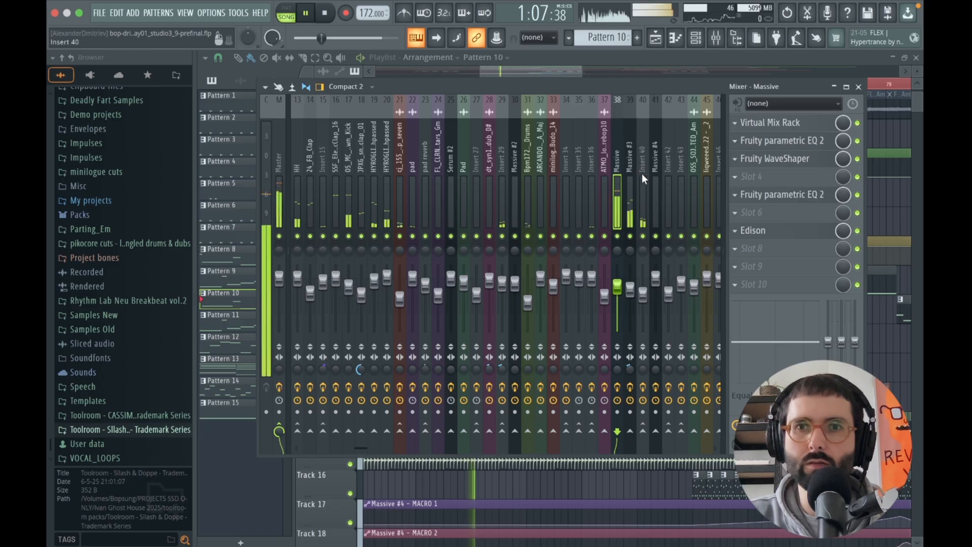
Step: Compare the Massive track with Fruity WaveShaper enabled and bypassed in short playbacks from bar 49, leaving the effect enabled
key(space)
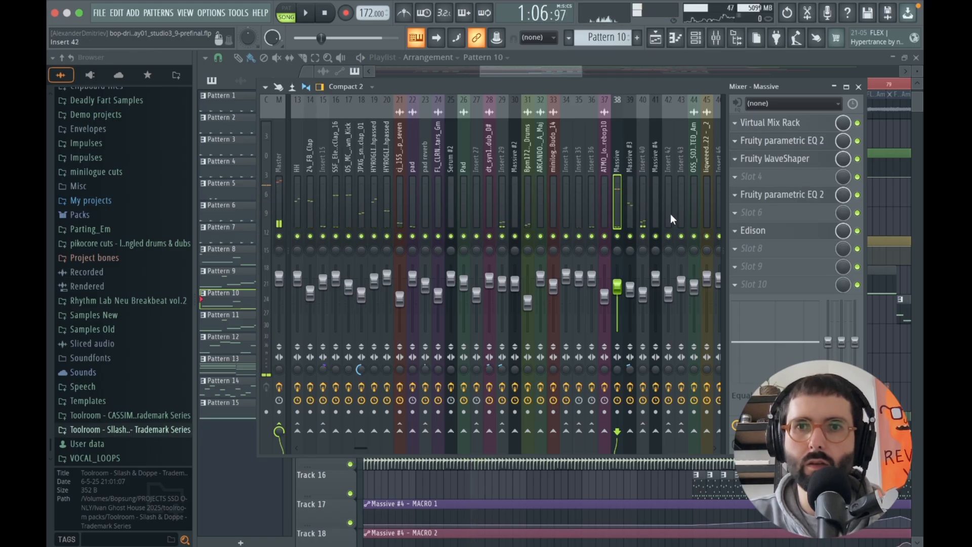
key(space)
key(space)
mouse_move(858, 159)
mouse_down()
mouse_move(859, 124)
mouse_move(858, 159)
mouse_up()
key(space)
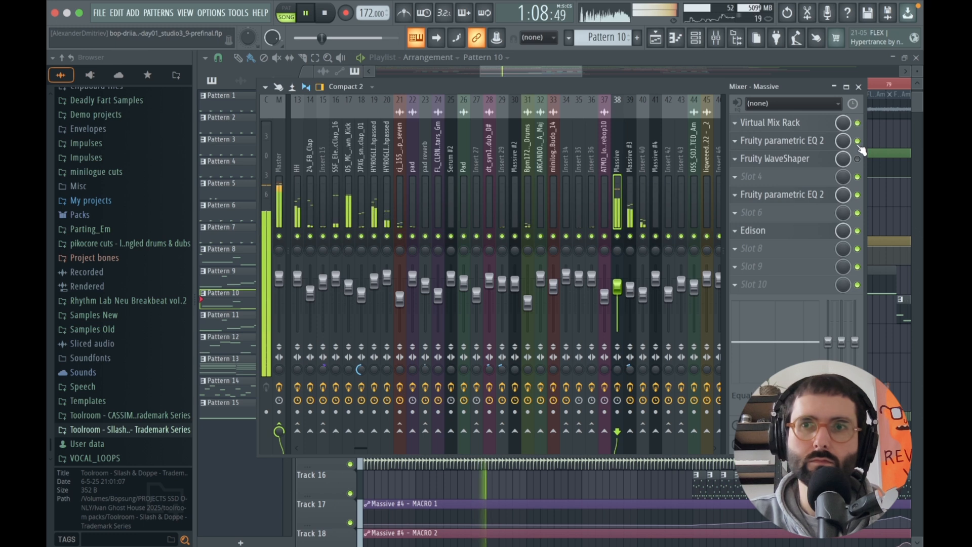
key(space)
Step: Examine the Fruity WaveShaper curve on the Massive track, close it, and play briefly from bar 49
click(778, 160)
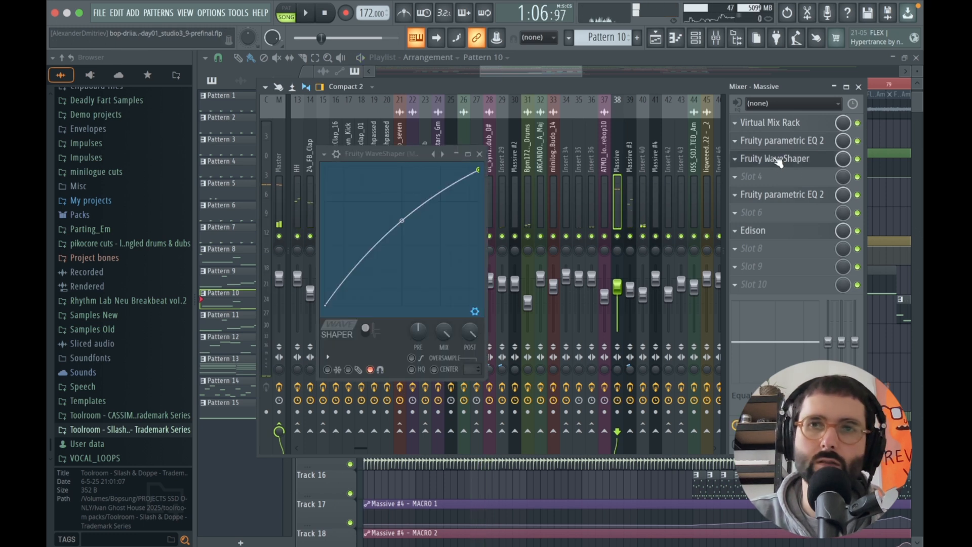
click(775, 163)
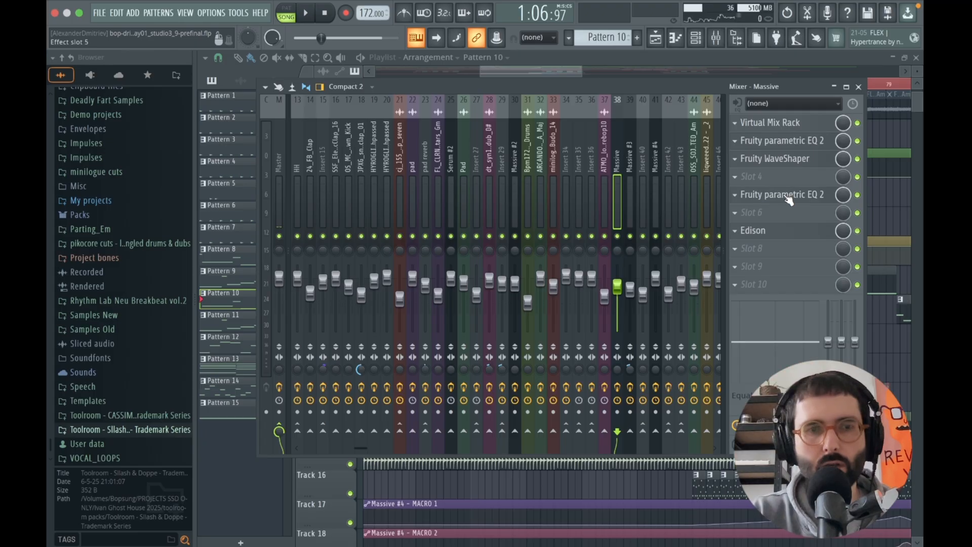
key(space)
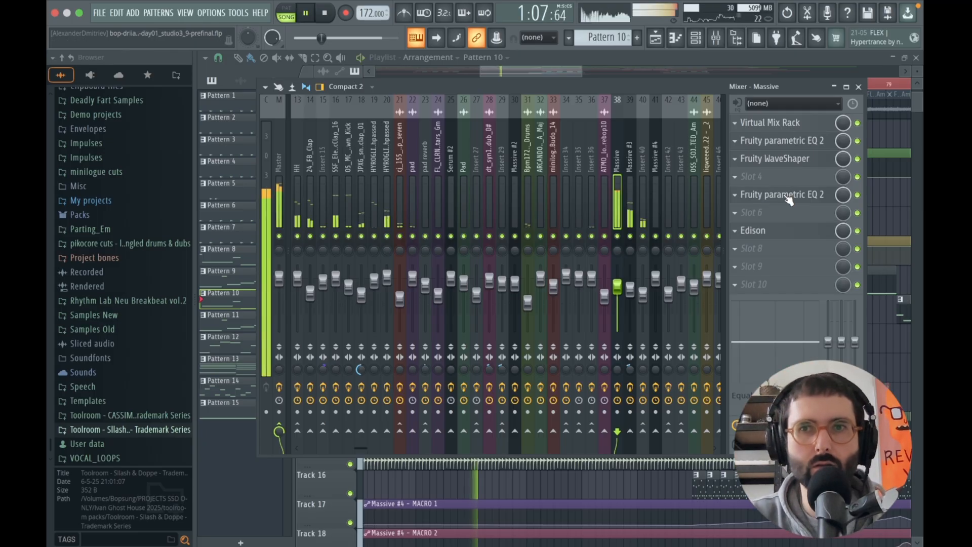
key(space)
Step: Solo the Massive track, add Massive #3 and Insert 40 during playback, unsolo all, check Massive #3 with Virtual Mix Rack bypassed, and stop
right_click(618, 236)
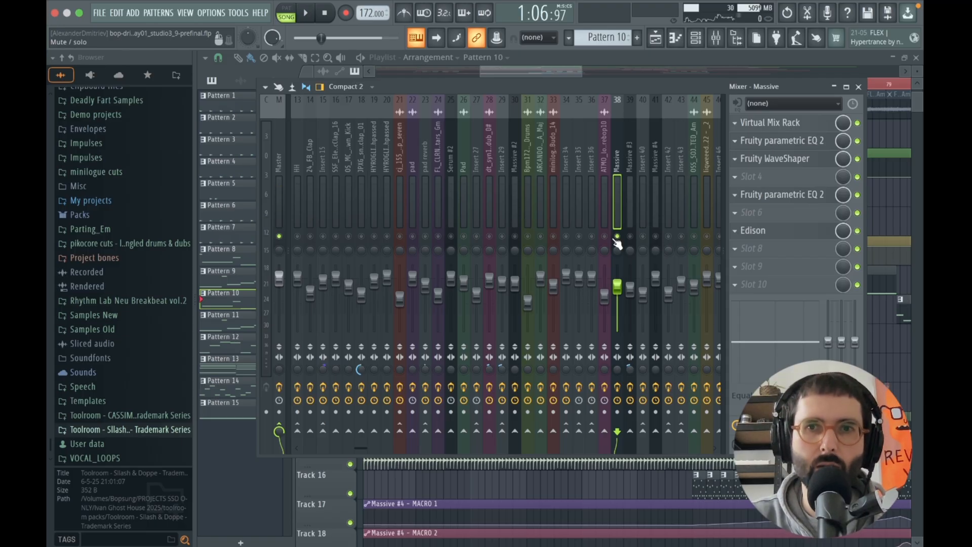
key(space)
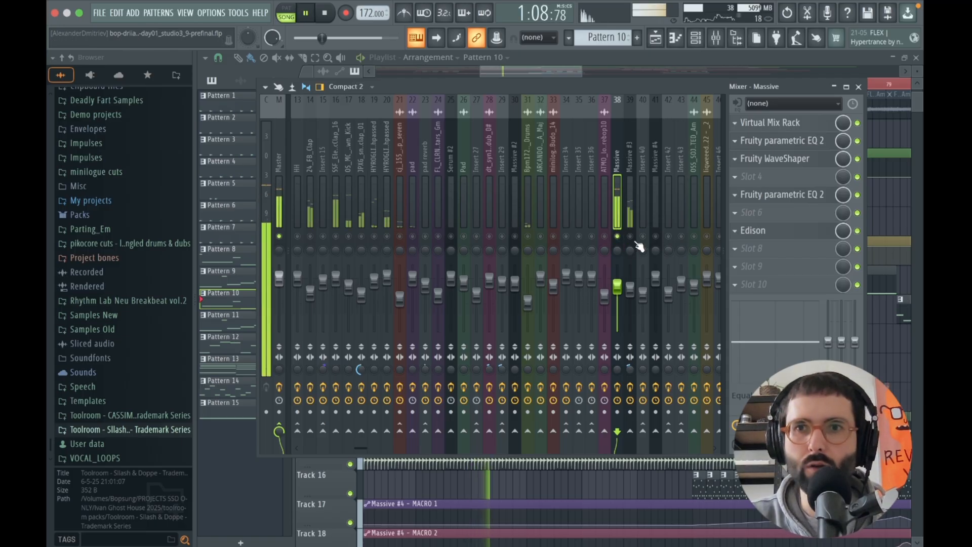
click(633, 159)
click(631, 237)
click(643, 237)
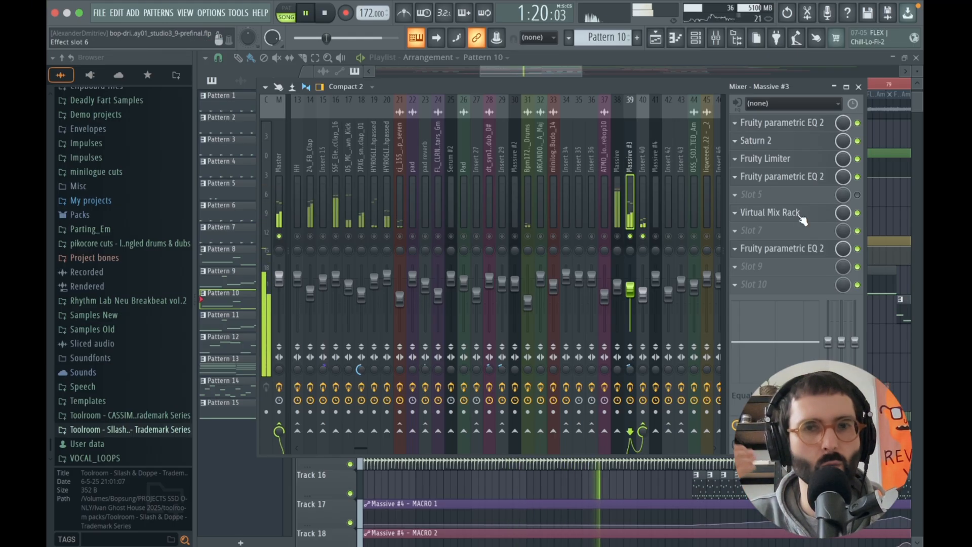
ctrl+click(631, 237)
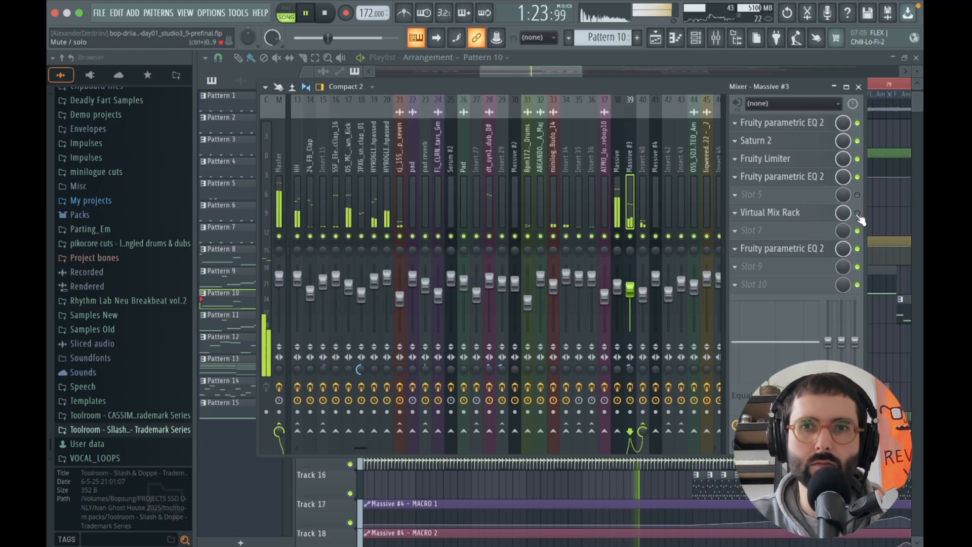
key(space)
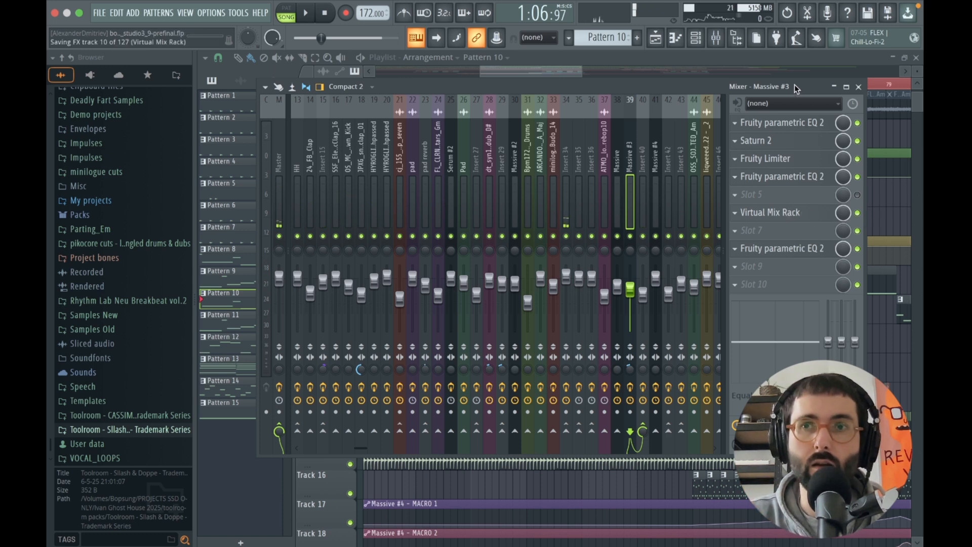
Step: Close the mixer, play Track 10 soloed from bar 49, stop playback, and restore all playlist tracks
click(860, 88)
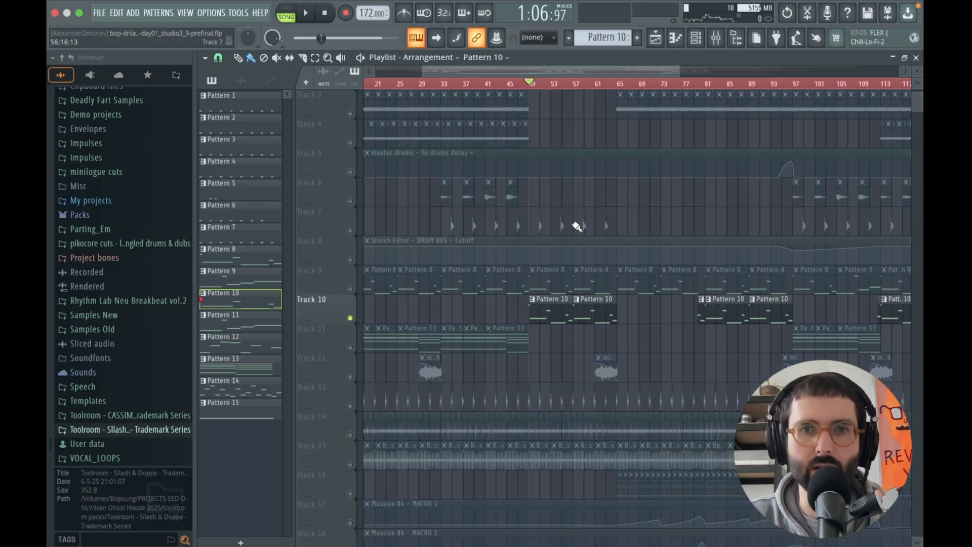
key(space)
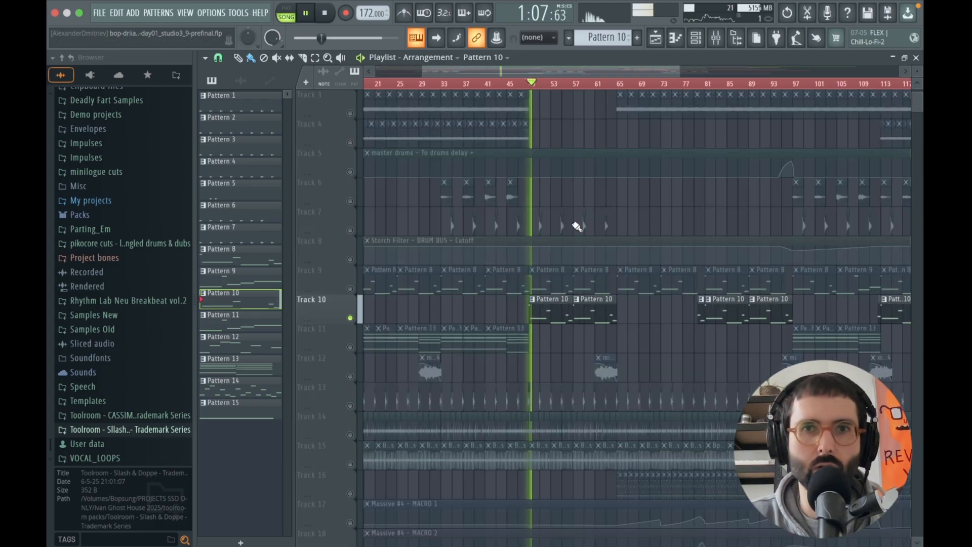
key(space)
right_click(350, 318)
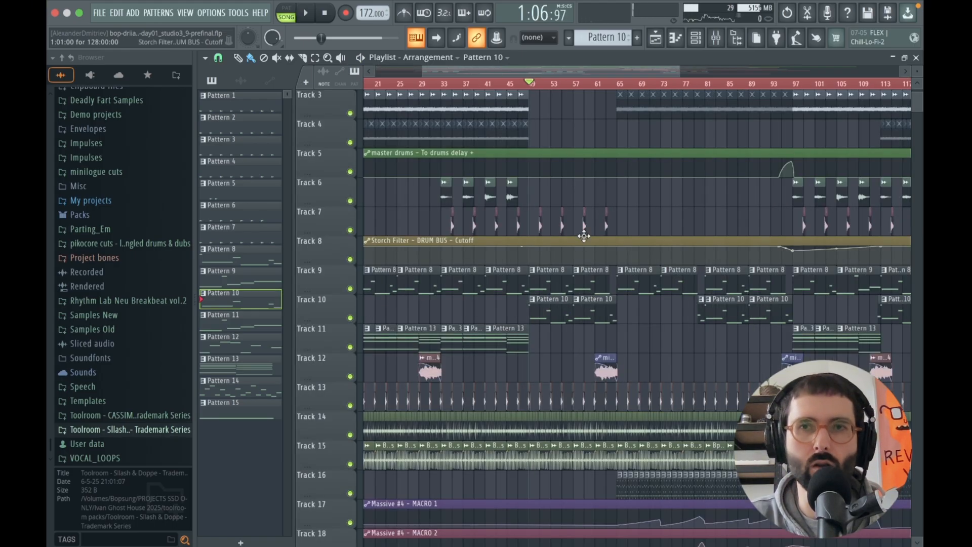
Step: Play all tracks from bar 49 with a brief look at the mixer, close it, and stop playback
click(717, 41)
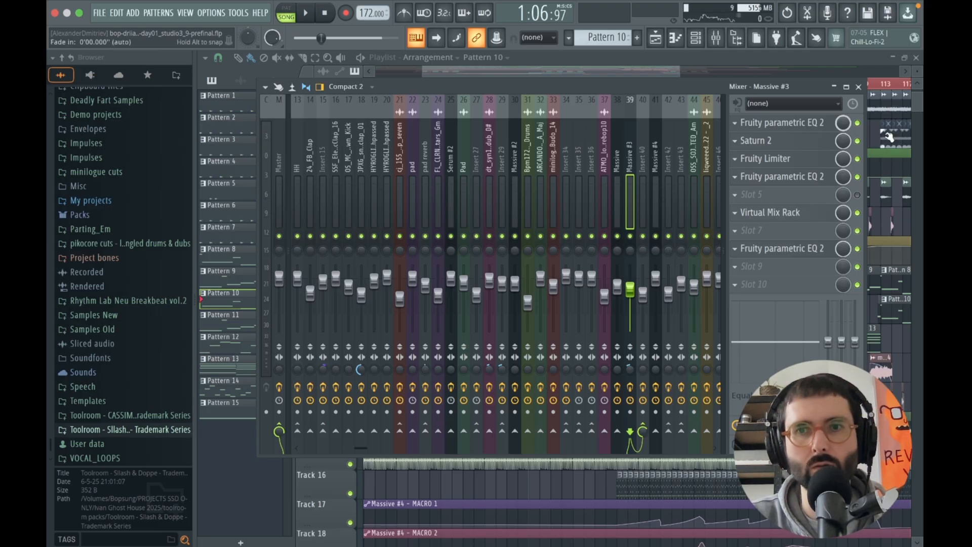
key(space)
click(859, 87)
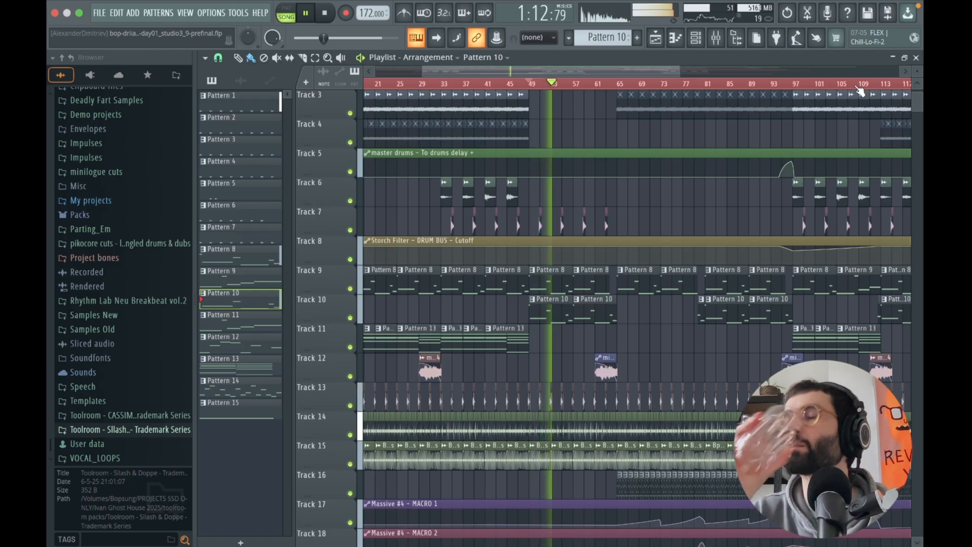
key(space)
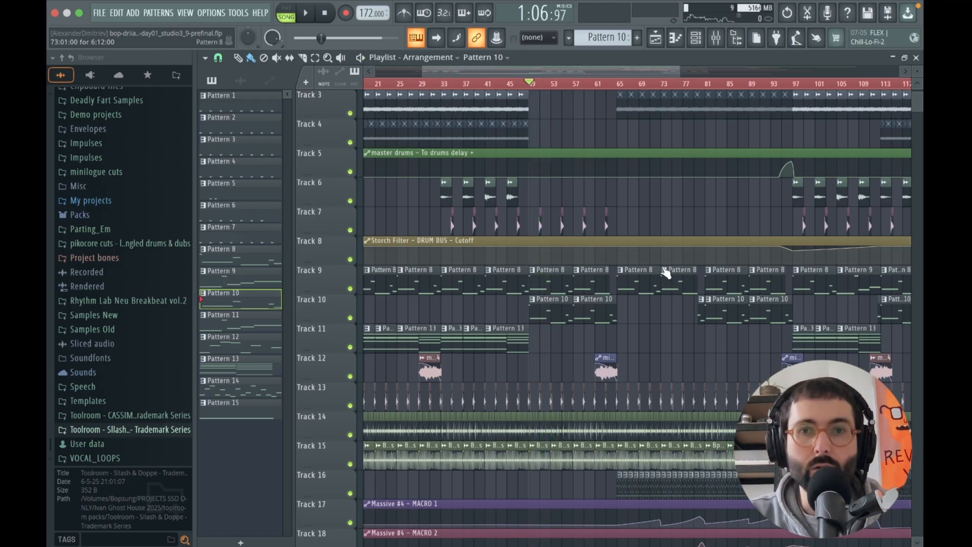
Step: Move the playhead to bar 1, solo Track 3, and play it
scroll(670, 223, down, 3)
scroll(456, 183, up, 2)
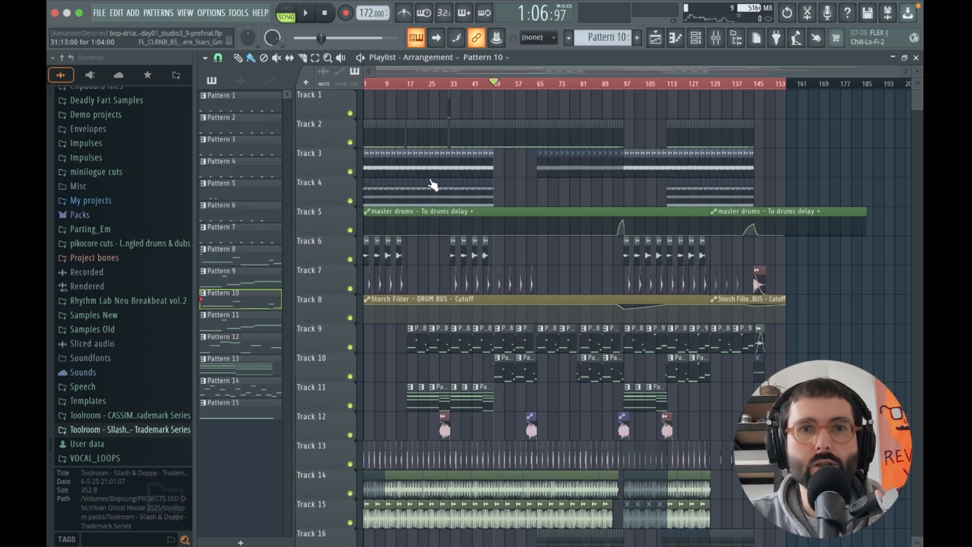
scroll(314, 166, up, 5)
click(370, 84)
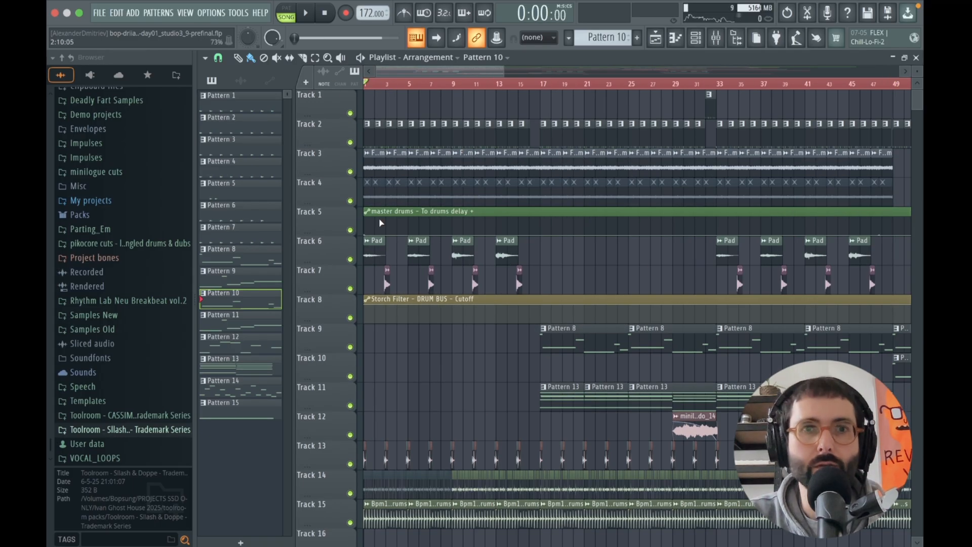
right_click(350, 172)
key(space)
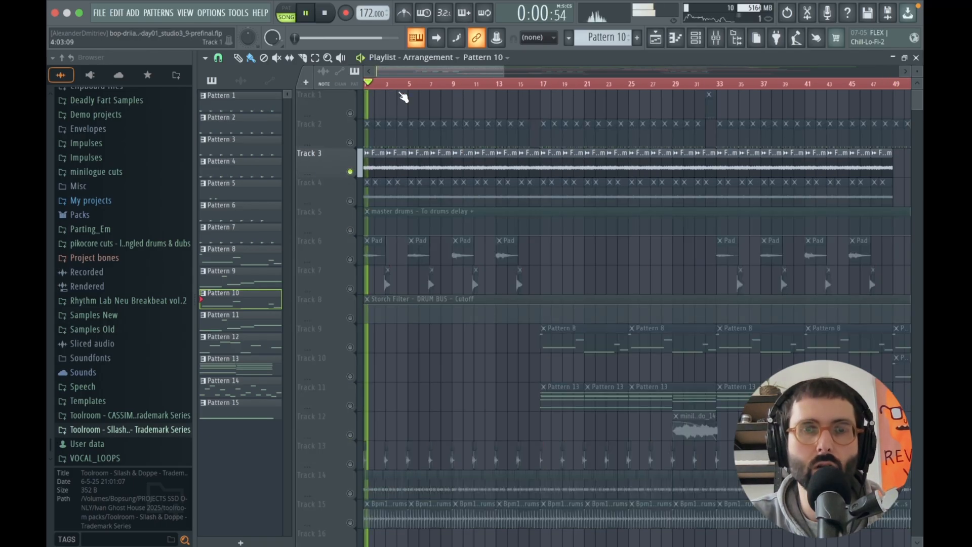
Step: View the pad track's effect chain in the mixer during playback, return to the playlist, and stop
click(717, 38)
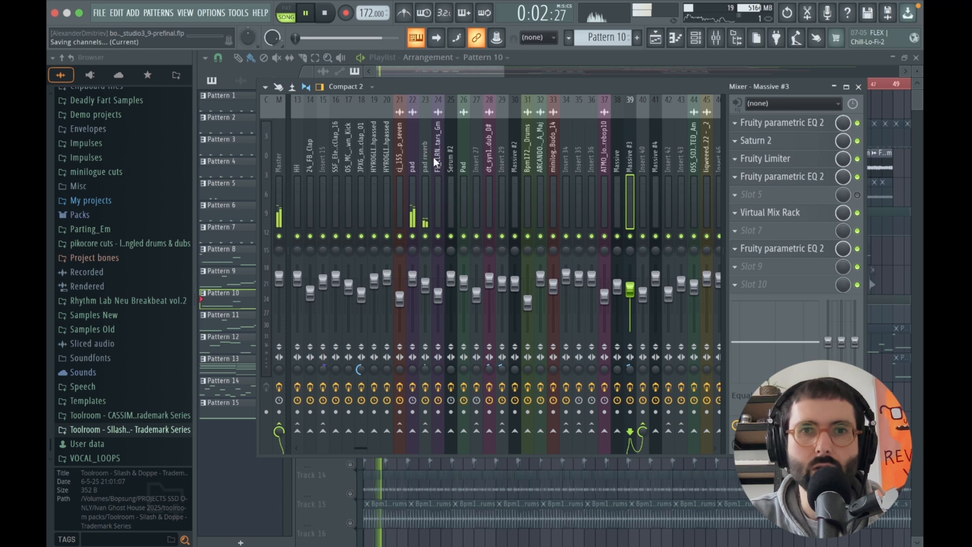
click(413, 203)
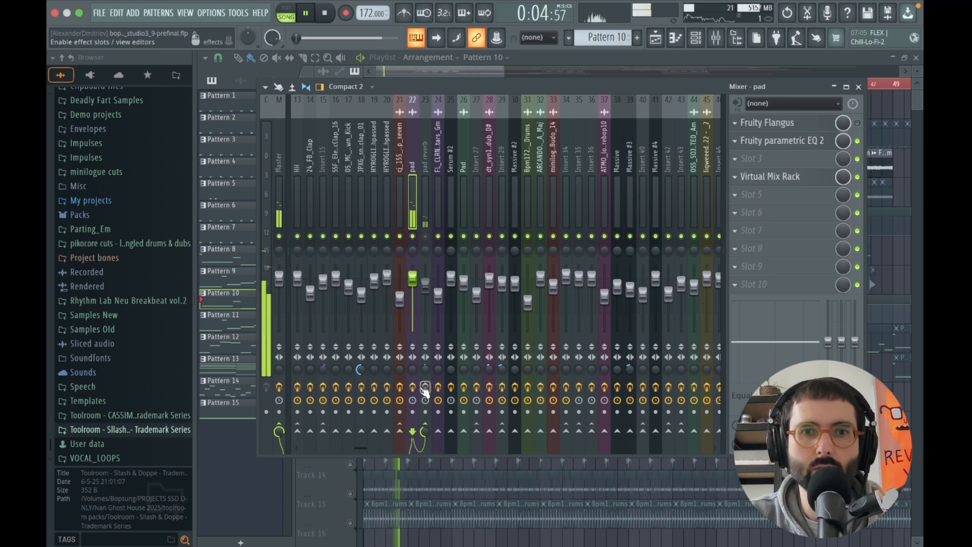
click(581, 60)
key(space)
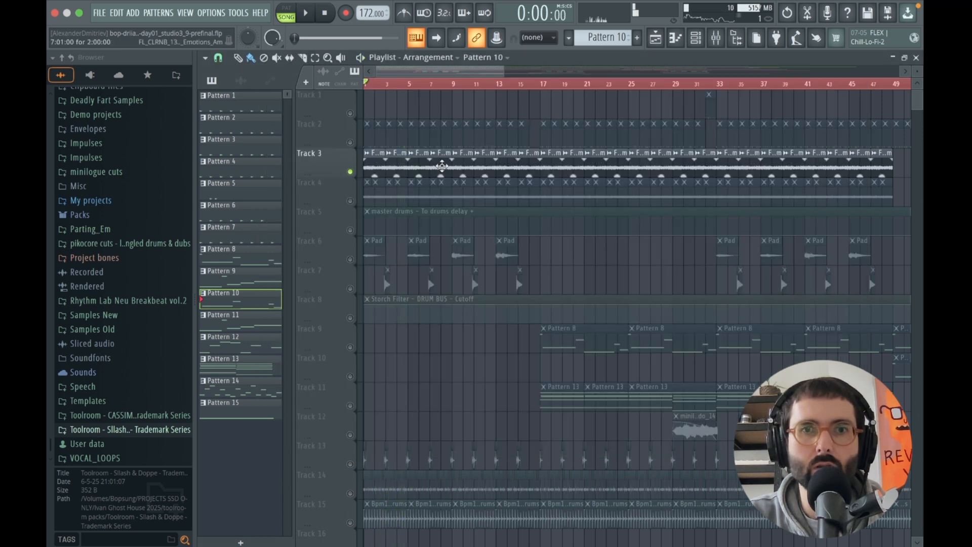
Step: Open the Track 3 atmosphere clip's settings and reset its time-stretching pitch to the default
double_click(437, 163)
right_click(457, 310)
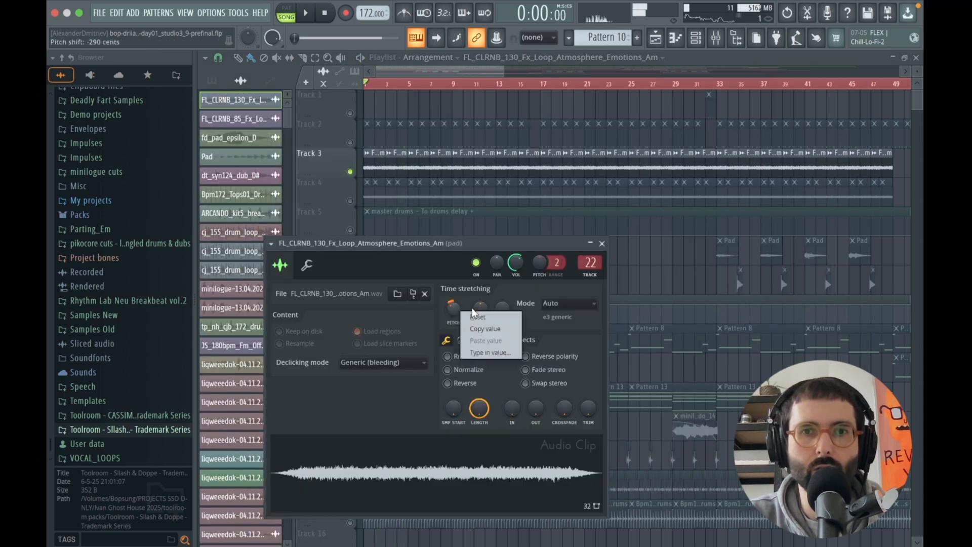
click(477, 317)
drag(574, 141, 583, 78)
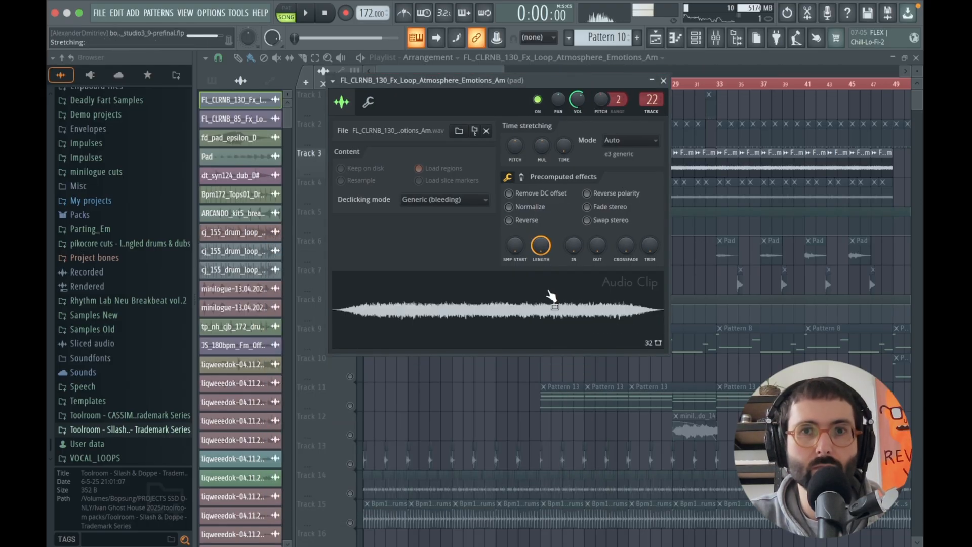
Step: Show the clip's mixer track, play it briefly, and examine the pad's Fruity parametric EQ 2 curve during playback
double_click(653, 99)
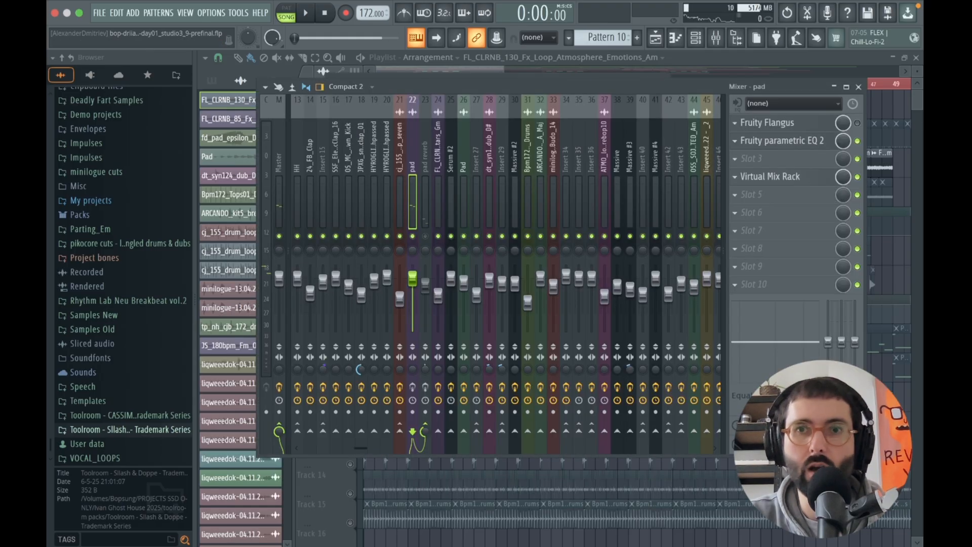
key(space)
key(space)
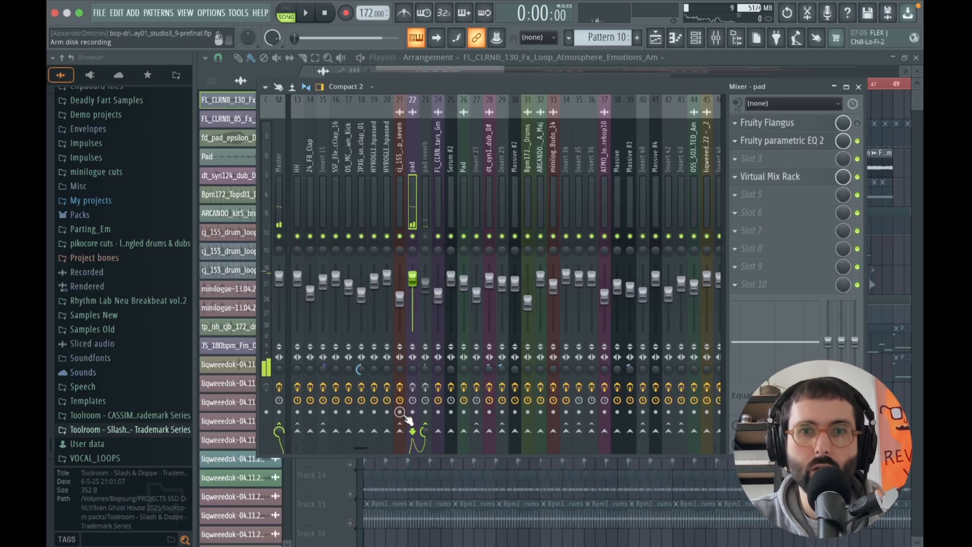
click(809, 146)
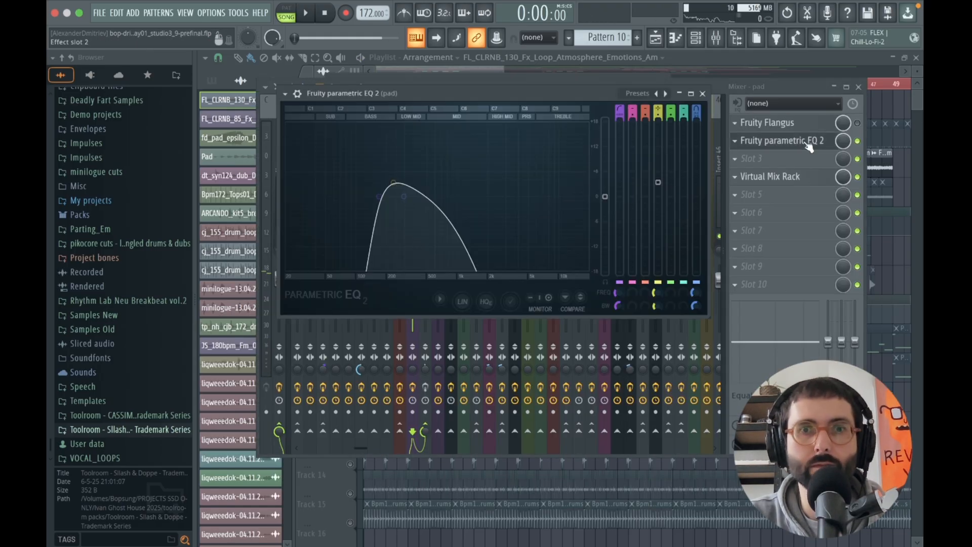
key(space)
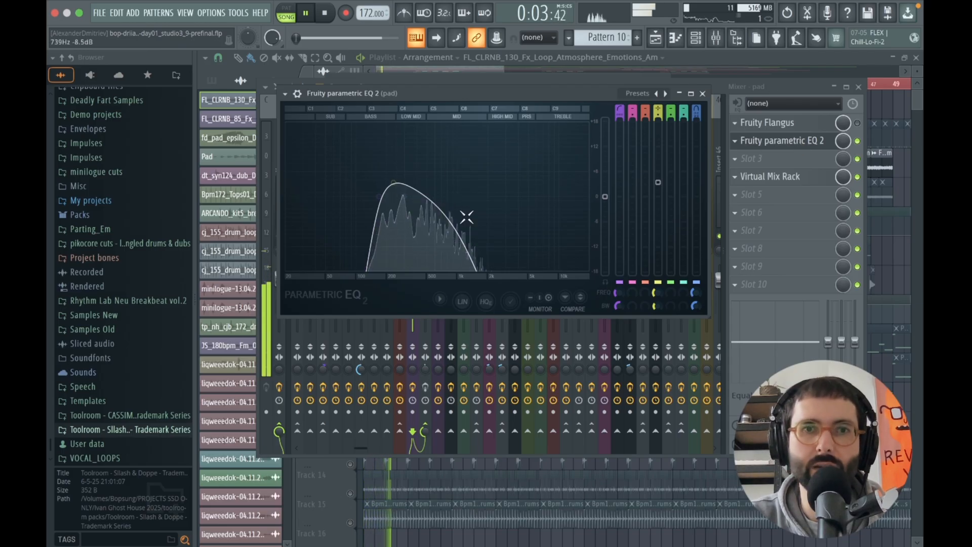
click(775, 140)
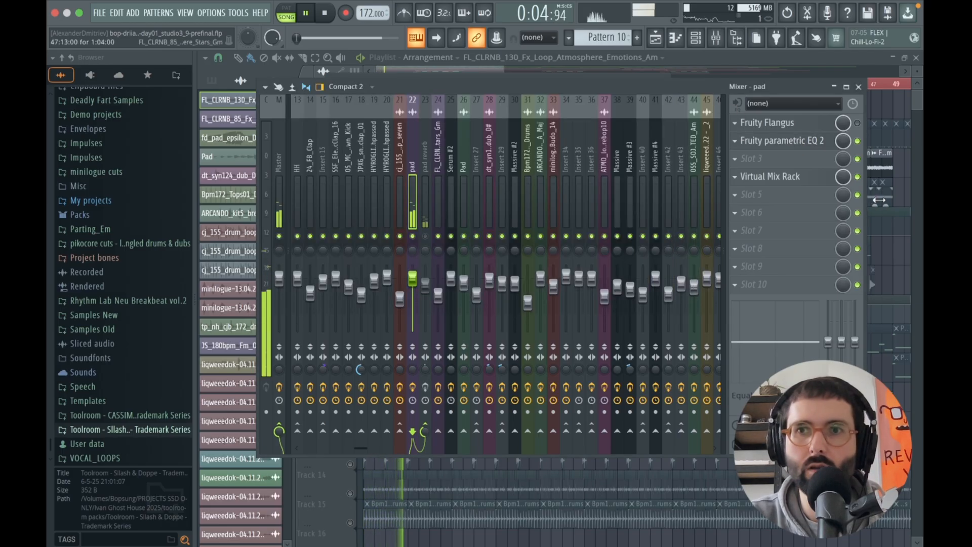
Step: Open the pad's Virtual Mix Rack, set the FG-N low shelf gain to +3.50 dB, and close the rack
click(798, 177)
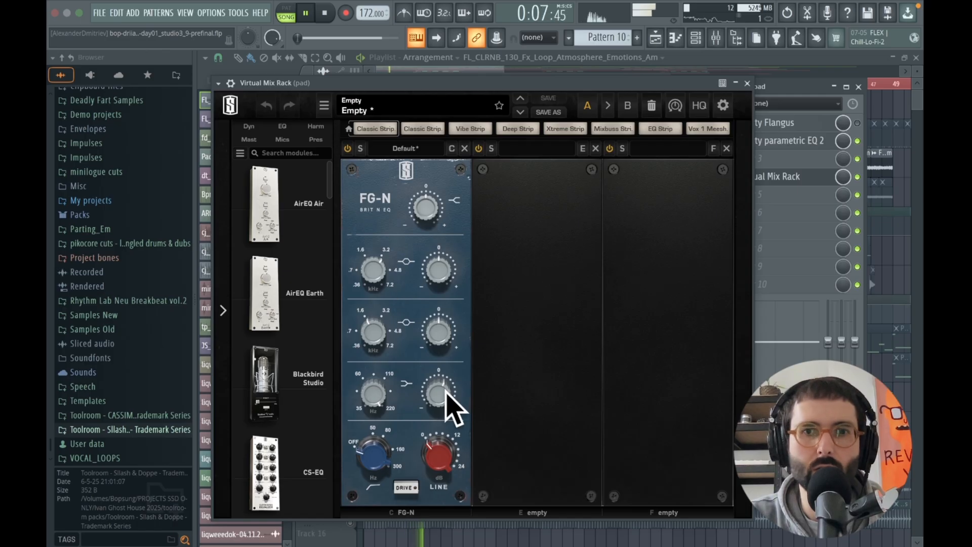
mouse_move(445, 401)
mouse_down()
mouse_move(448, 349)
mouse_move(440, 401)
mouse_up()
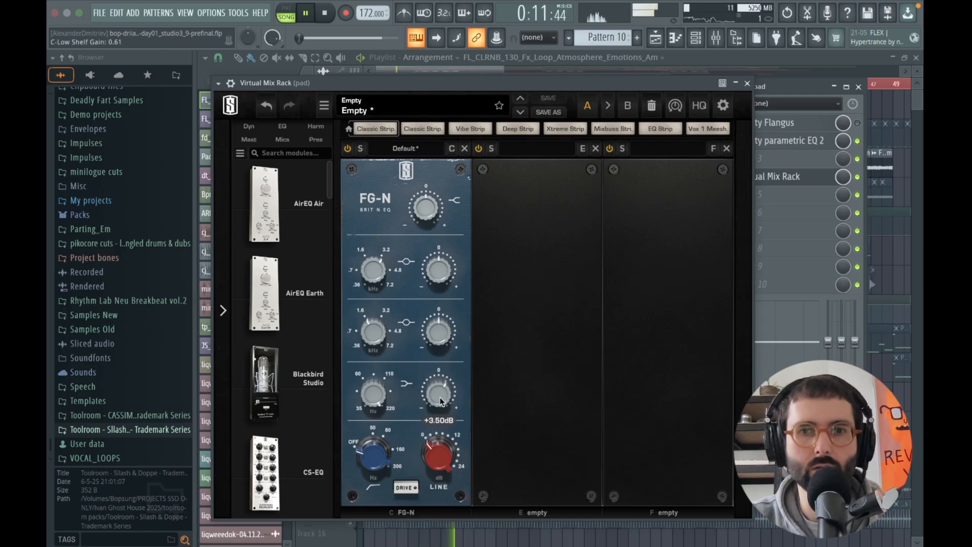
click(748, 83)
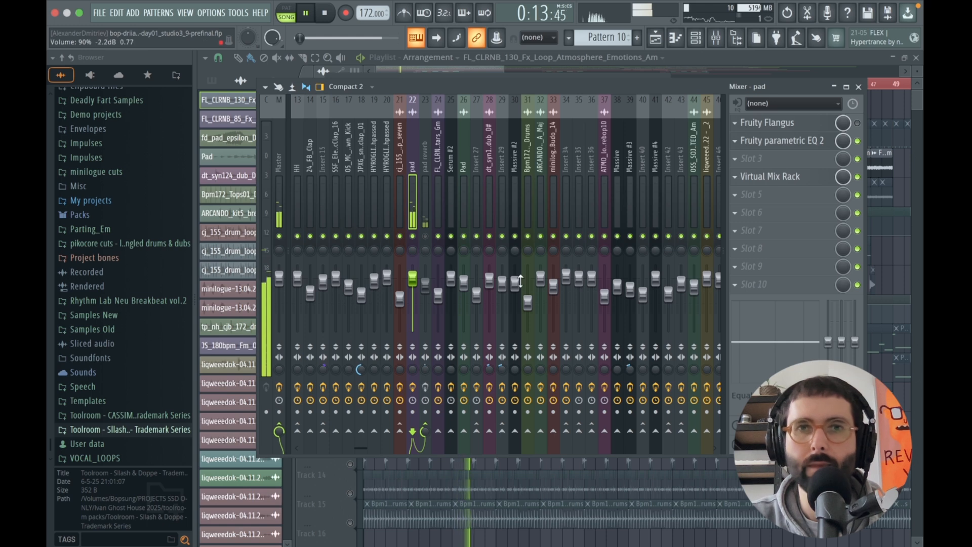
Step: Examine the ValhallaVintageVerb settings on the pad reverb track, close the plugin, and return to the Track 3 clip's settings
click(430, 166)
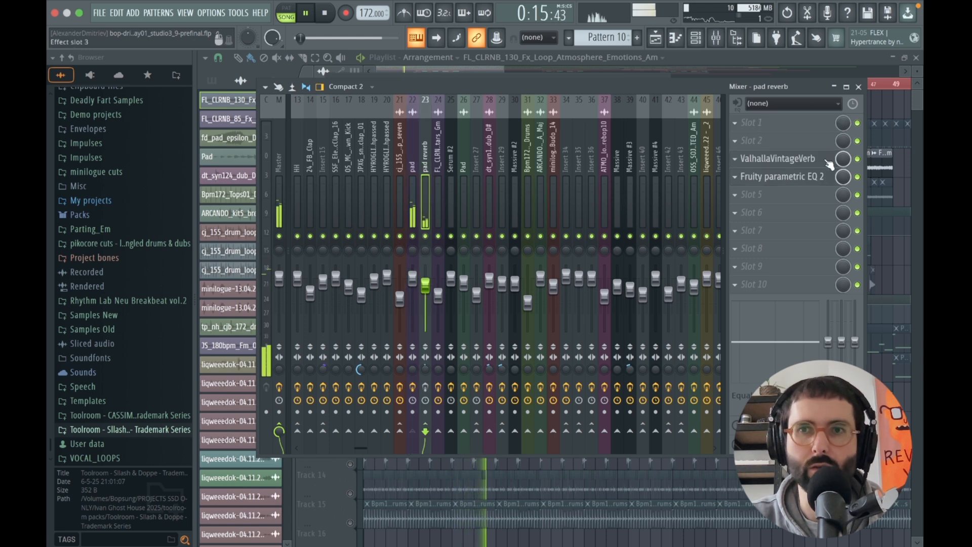
click(819, 159)
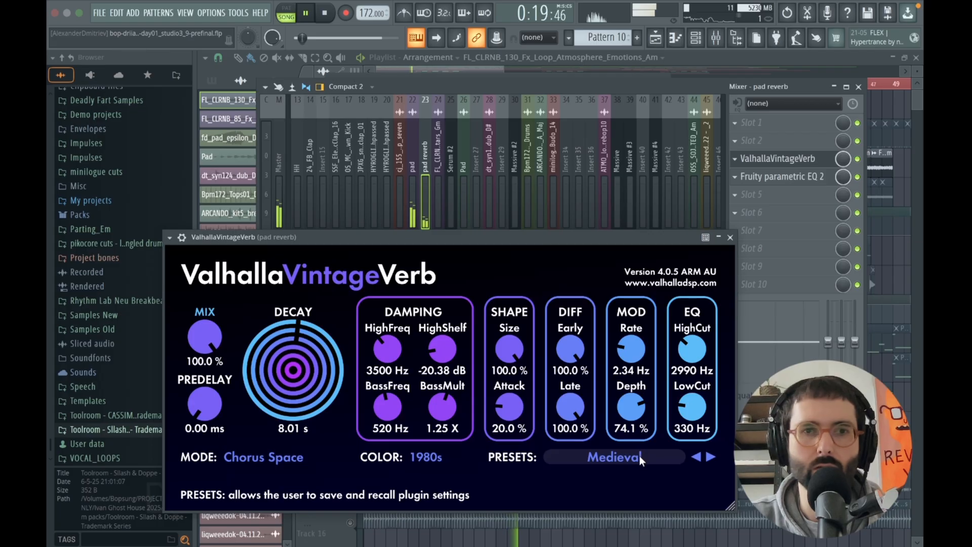
click(730, 238)
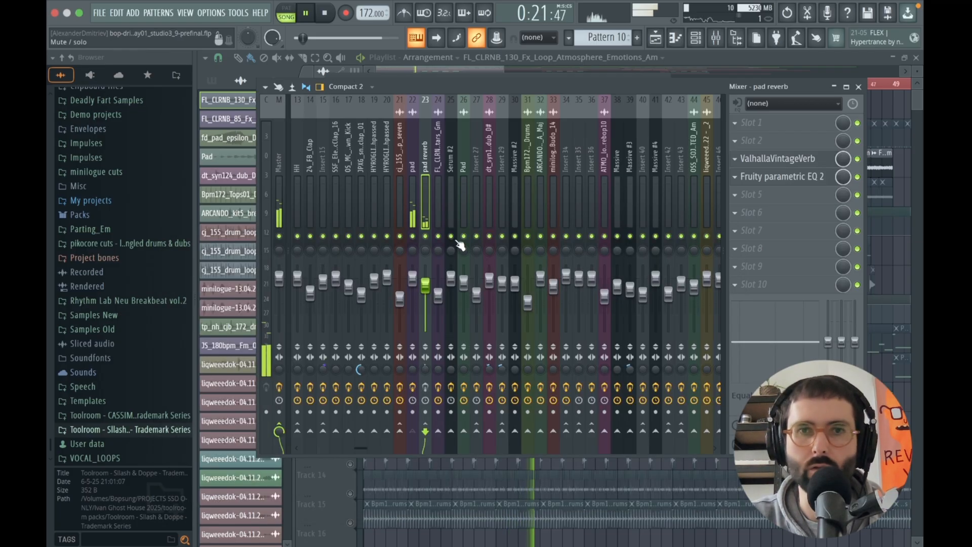
double_click(687, 156)
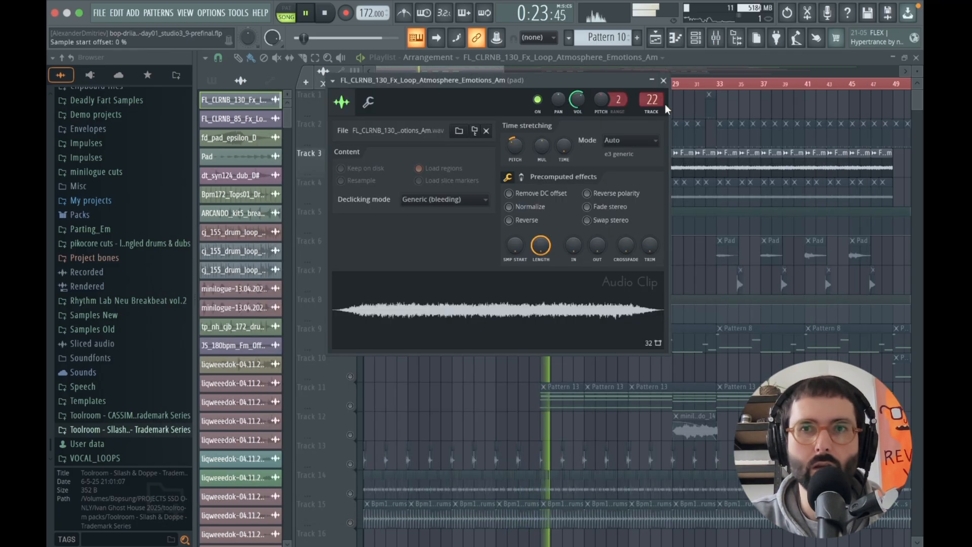
Step: Close the atmosphere clip's settings, solo Track 6 in the playlist, and start playback of its Pad clips
click(663, 80)
key(space)
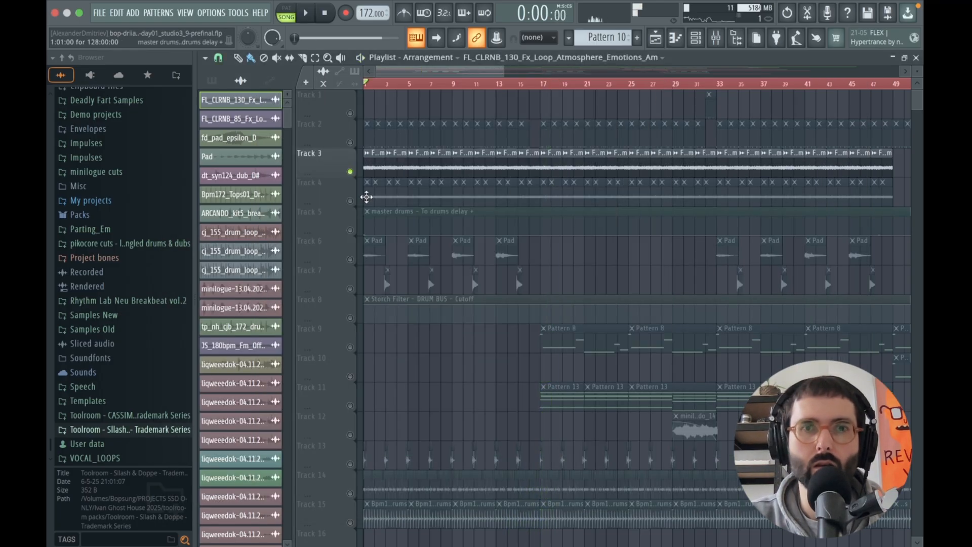
right_click(349, 259)
key(space)
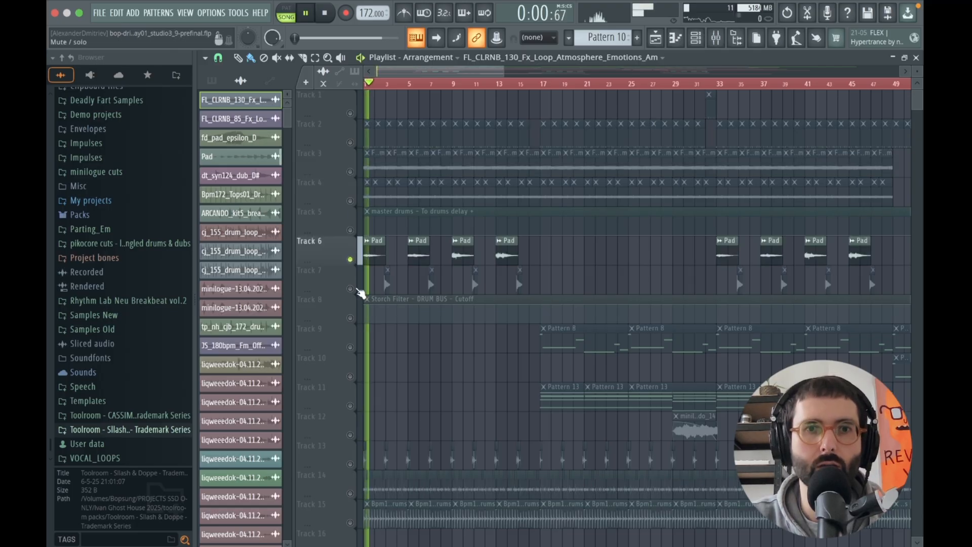
Step: Unmute Track 7 alongside Track 6, listen to both tracks together, and stop playback
click(351, 288)
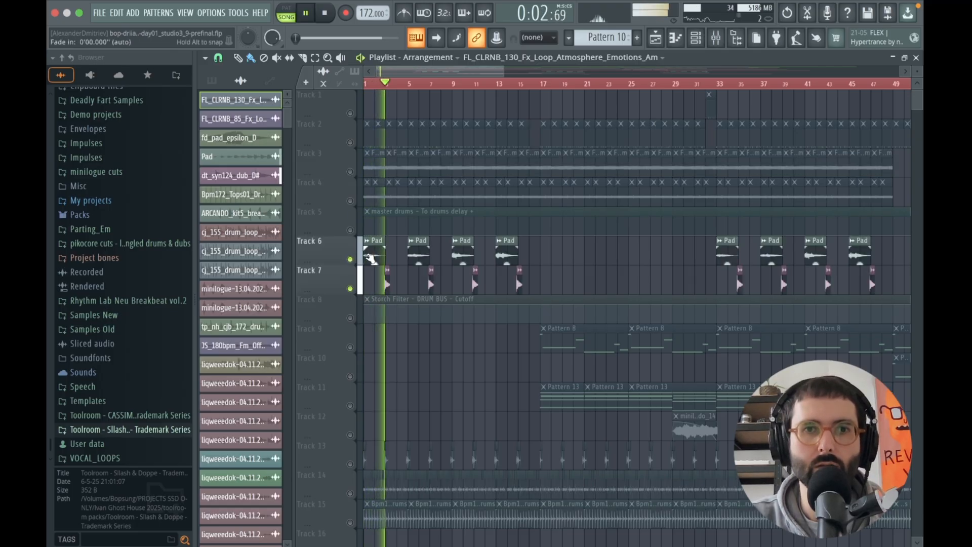
scroll(391, 276, down, 1)
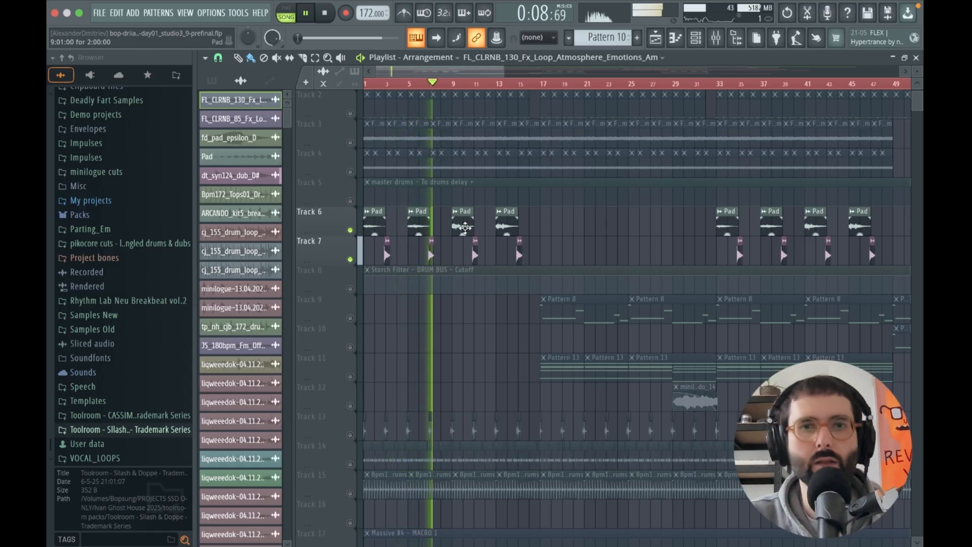
key(space)
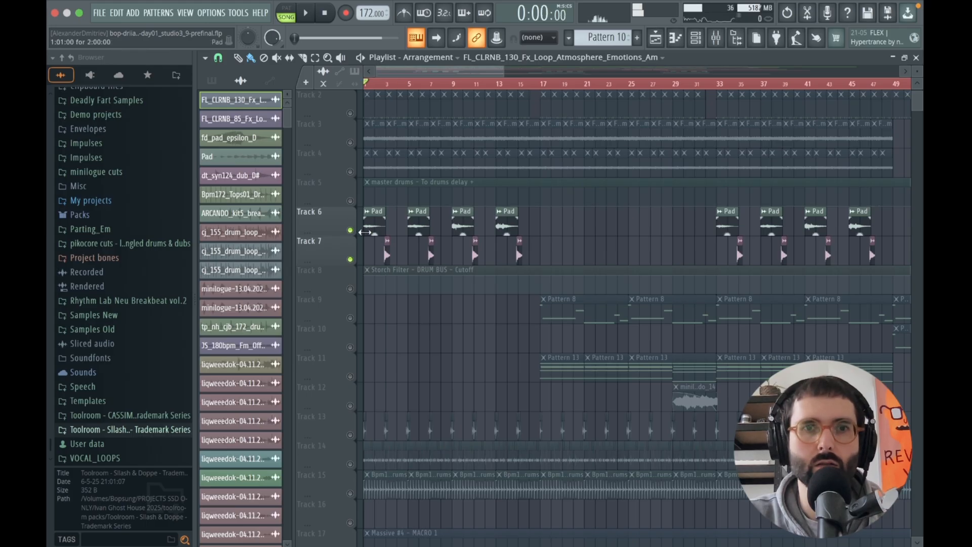
Step: Solo Track 6 again, examine the Pad clip's sample and time-stretching settings, and close them
right_click(351, 231)
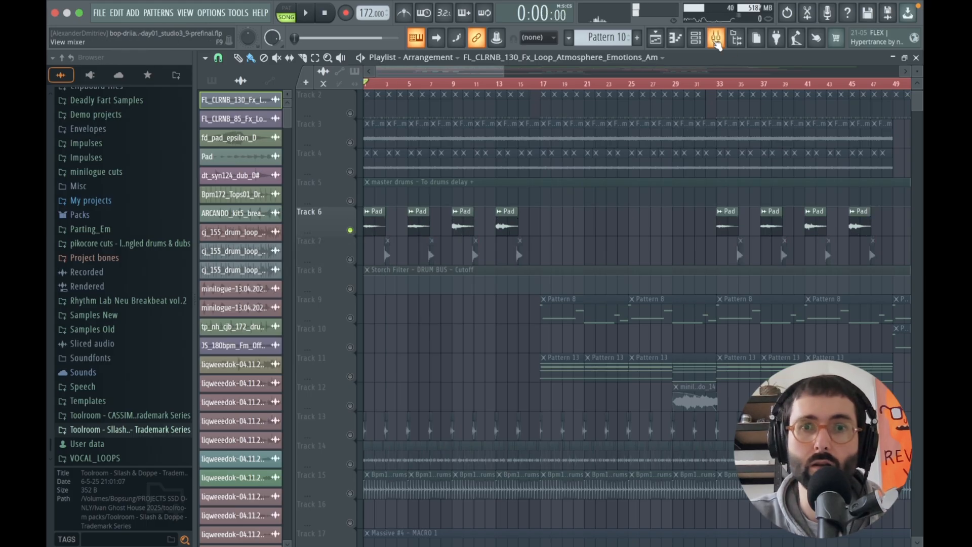
double_click(420, 235)
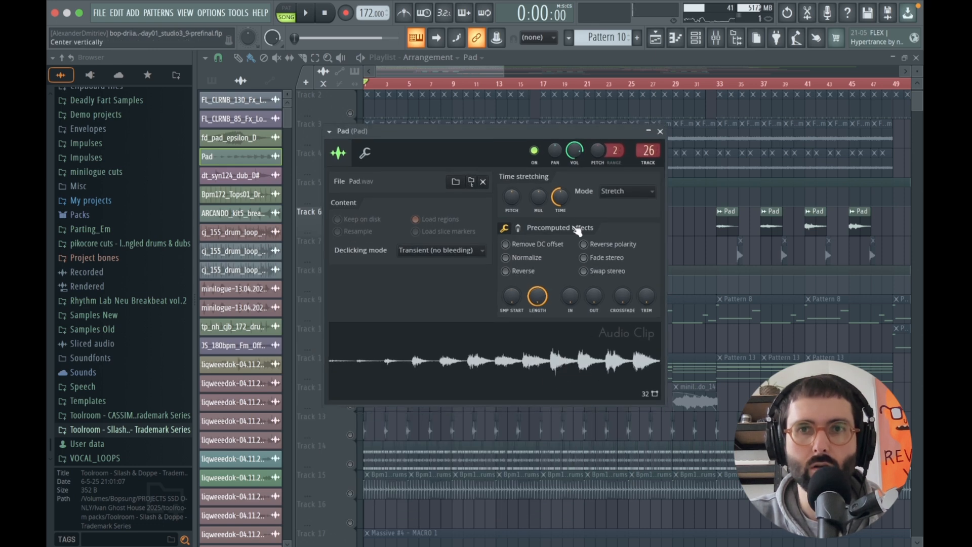
click(659, 131)
Step: Show the mixer, bypass every effect on the Pad track, mute Insert 27, and reposition the mixer to uncover the playlist tracks
click(717, 39)
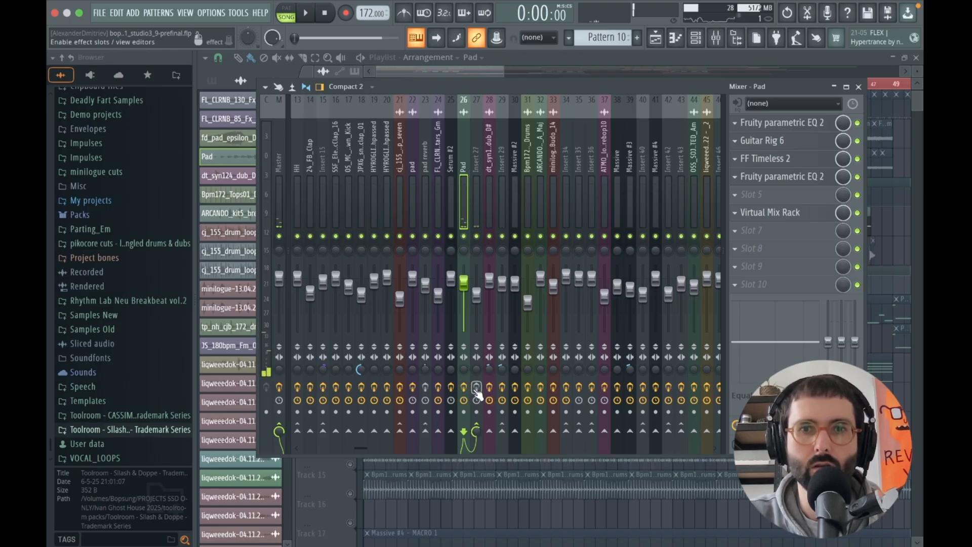
click(857, 212)
click(858, 177)
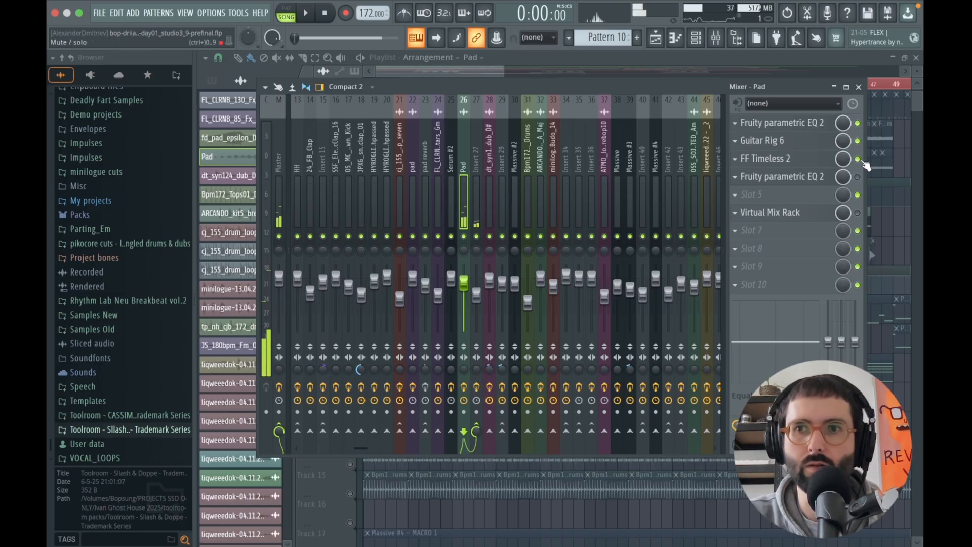
click(858, 123)
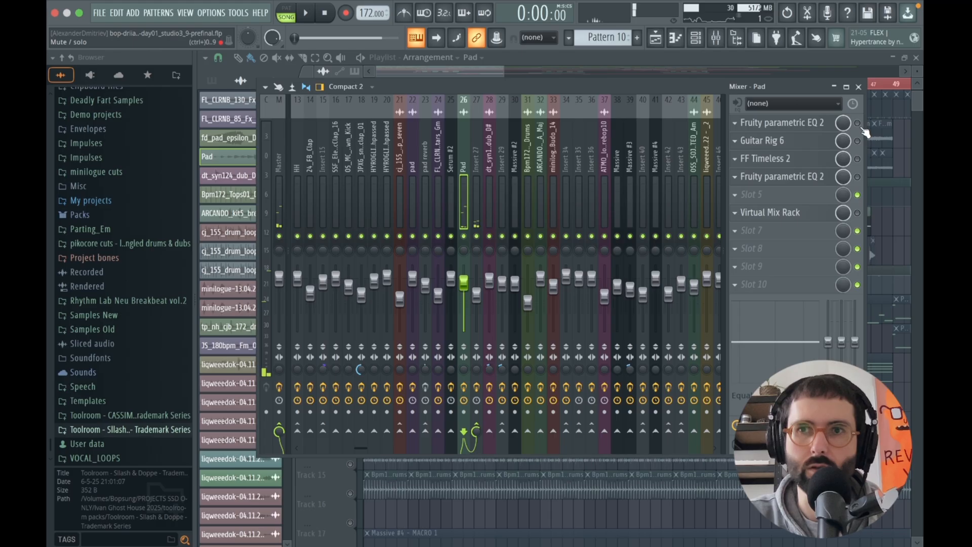
click(476, 236)
drag(504, 74, 504, 264)
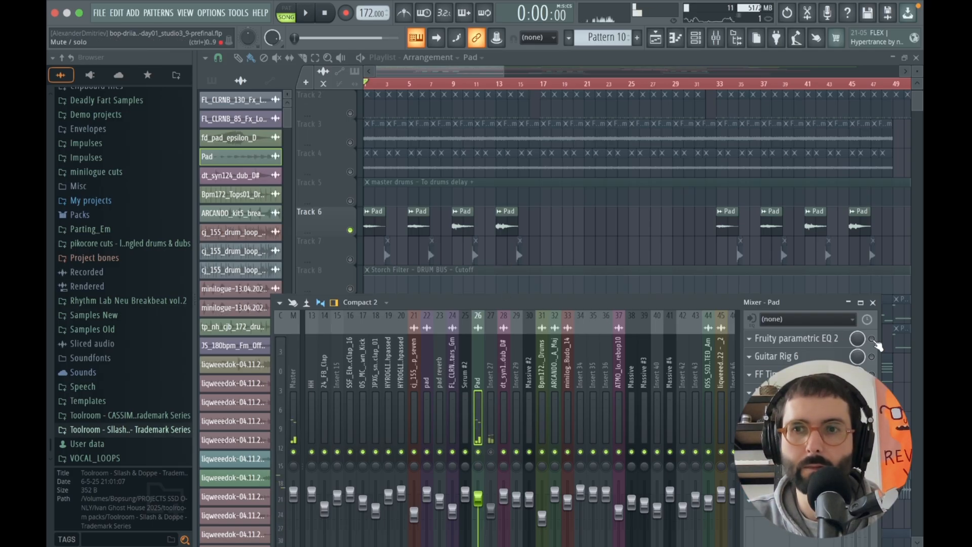
Step: Re-enable the first Fruity parametric EQ 2 on the Pad track, examine its curve, and close the plugin
click(873, 339)
click(816, 340)
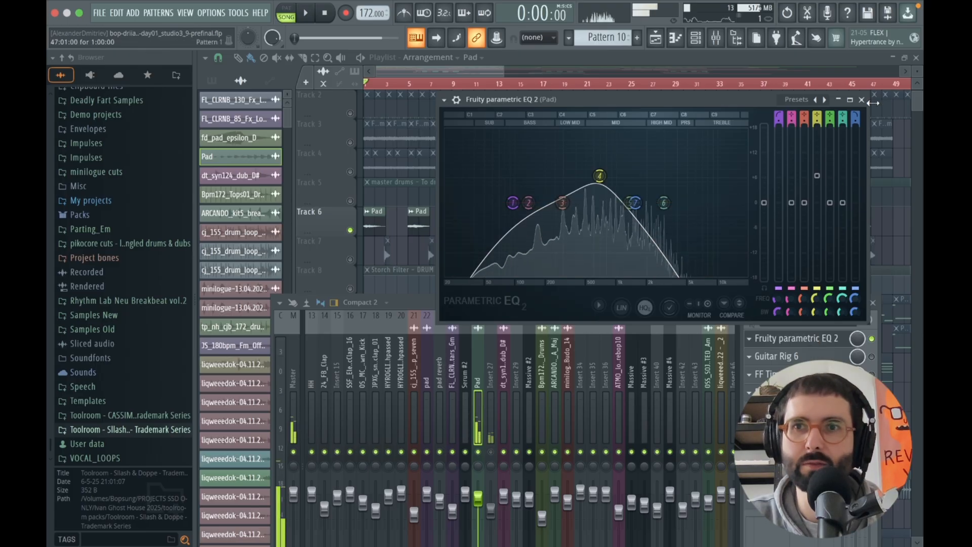
click(862, 100)
Step: Enable Guitar Rig 6 on the Pad track, open it, start song playback, and bypass its Twin Delay
click(872, 357)
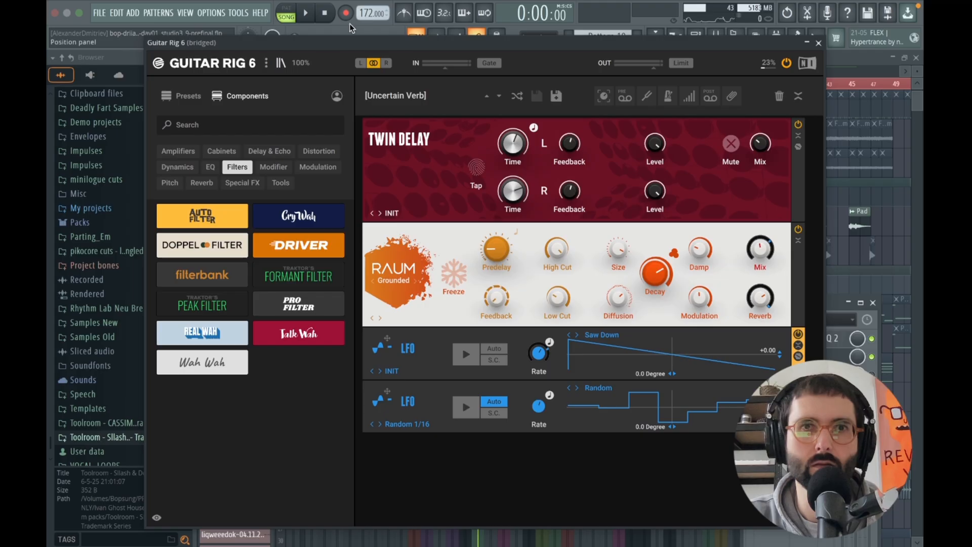
click(312, 18)
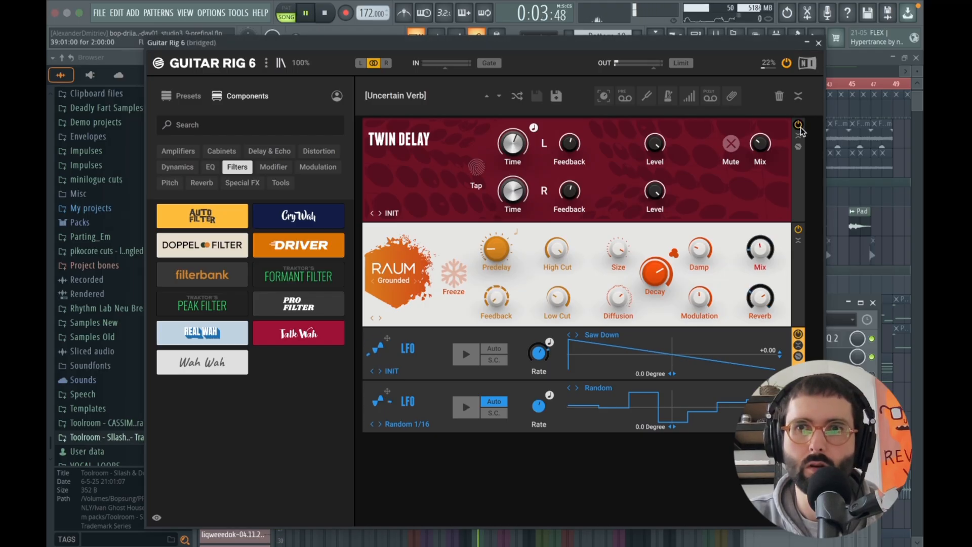
click(800, 147)
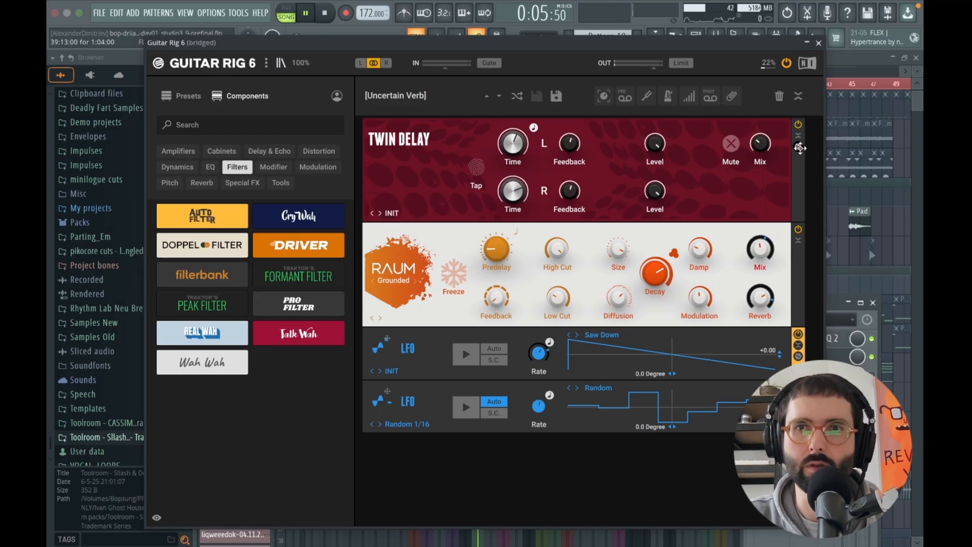
click(799, 148)
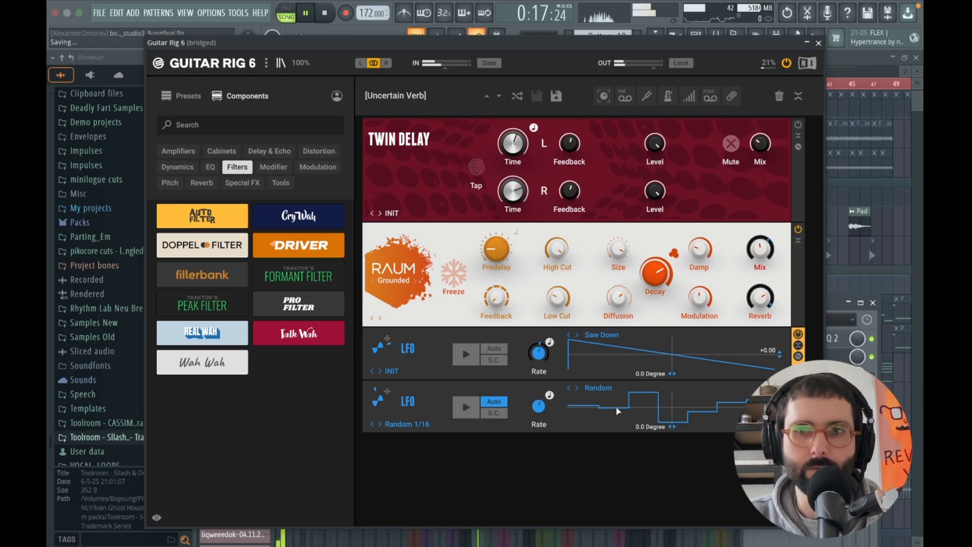
Step: Expand the modulation assignments of the Random and Saw Down LFOs in Guitar Rig 6 to examine their targets
click(798, 409)
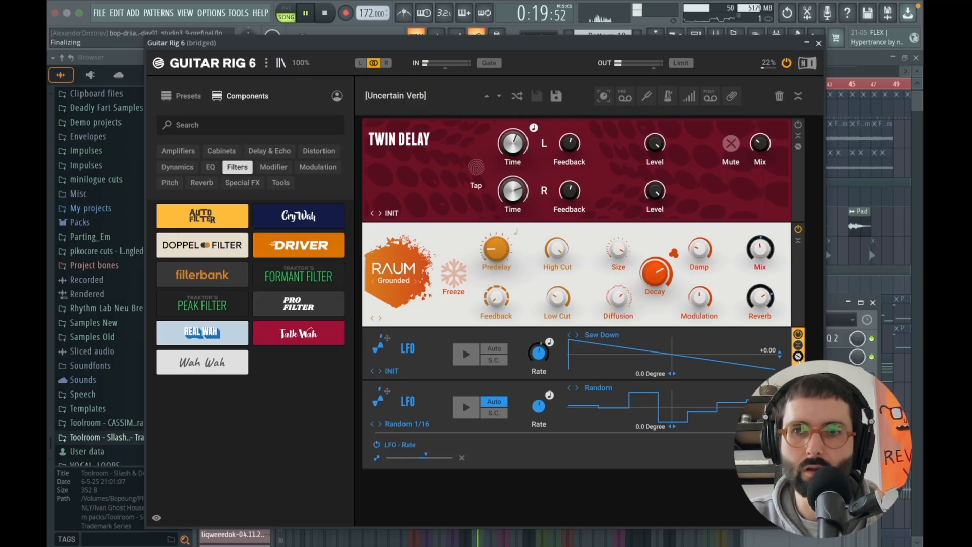
click(798, 357)
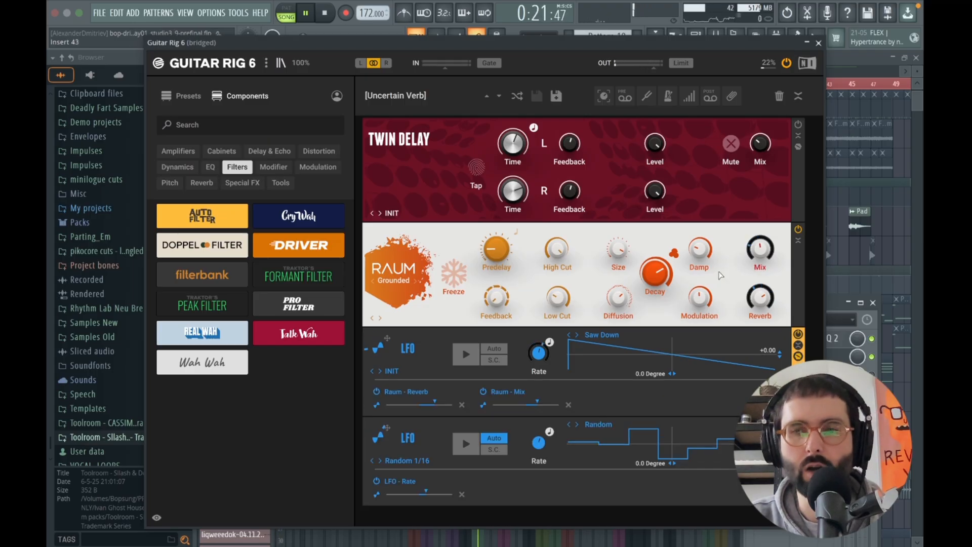
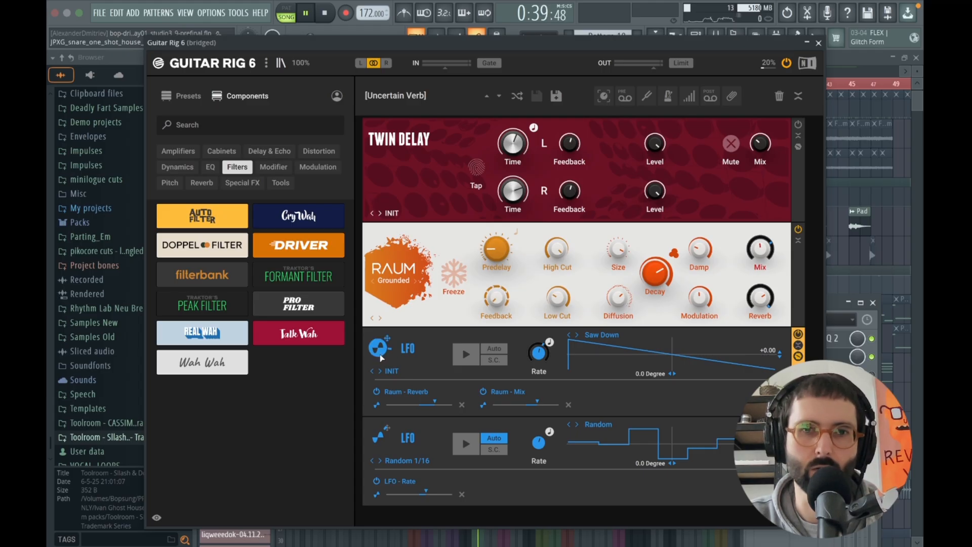
Step: Adjust the Raum Mix in Guitar Rig 6 during playback, close the plugin, and play the song from bar 33
click(309, 16)
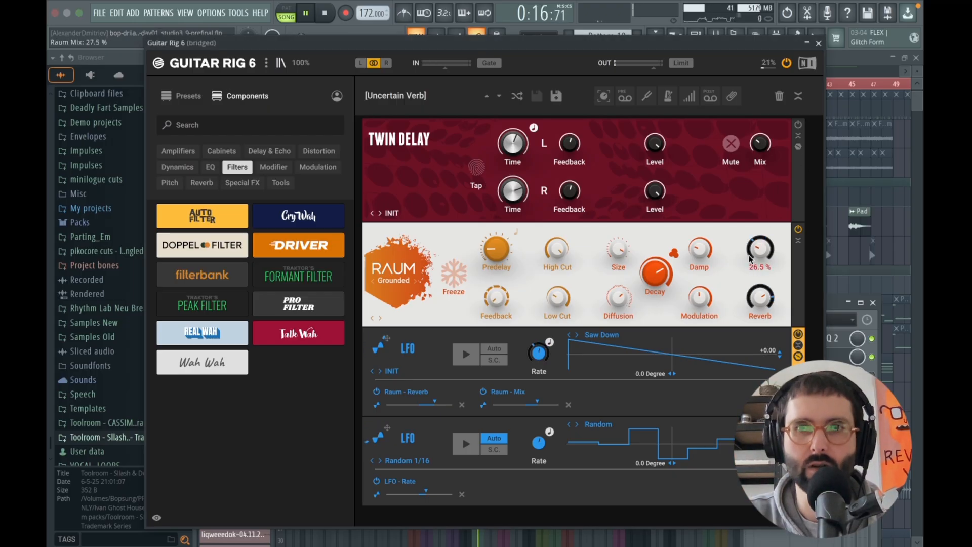
drag(750, 258, 780, 191)
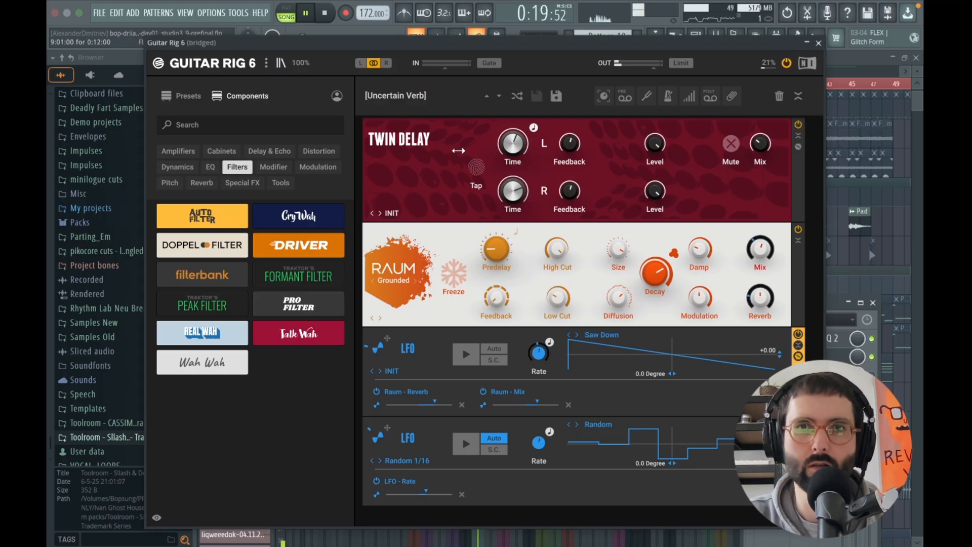
click(819, 44)
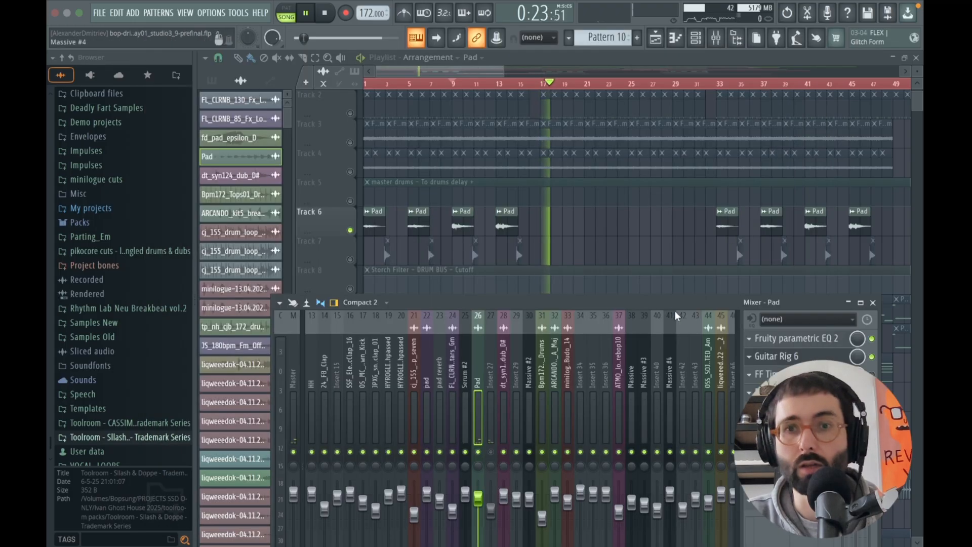
click(717, 83)
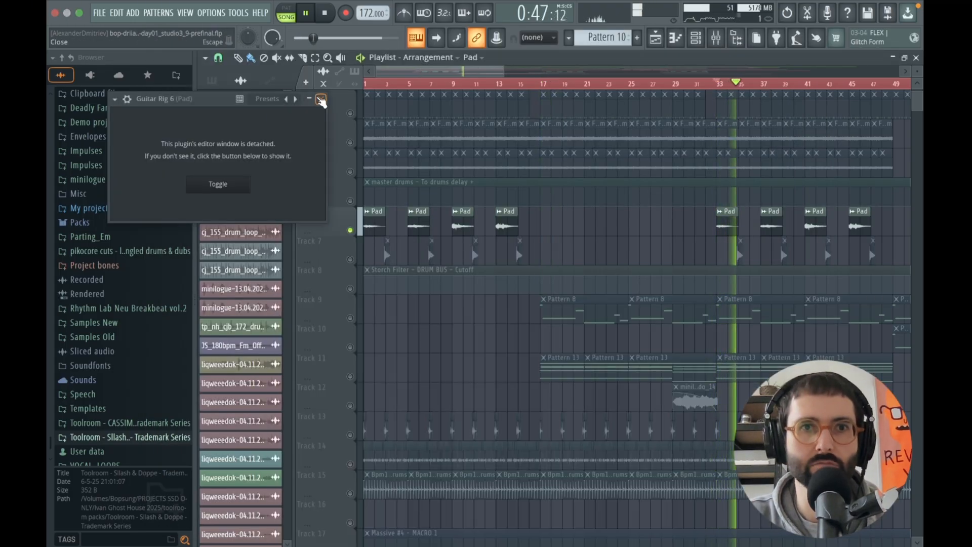
click(321, 99)
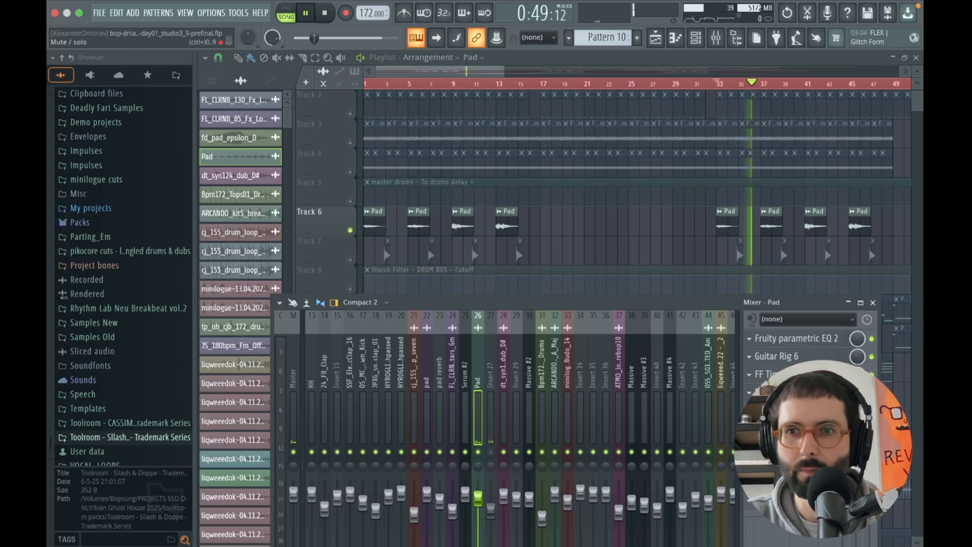
Step: Examine the FF Timeless 2 delay on the Pad track, bring up the track's Fruity parametric EQ 2, and close Timeless
click(765, 375)
key(space)
key(space)
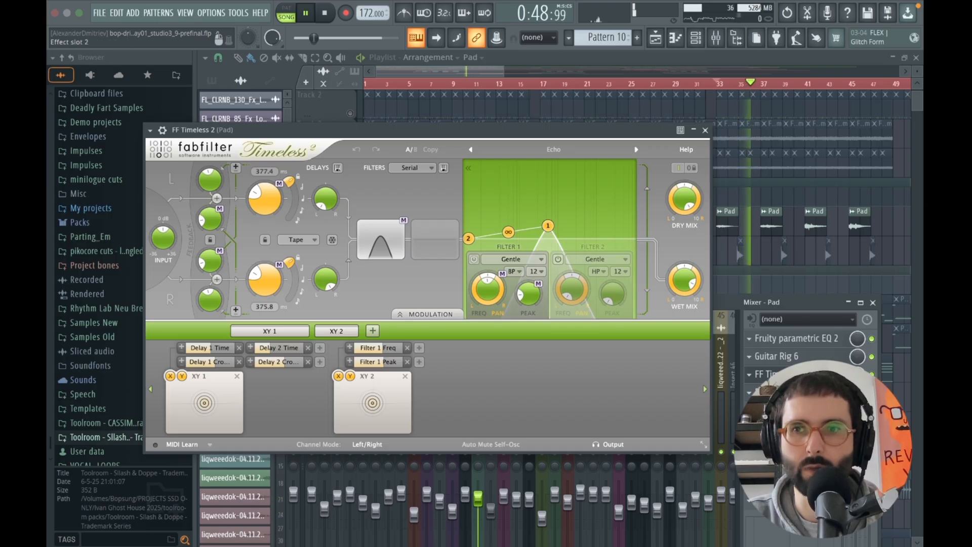
click(797, 339)
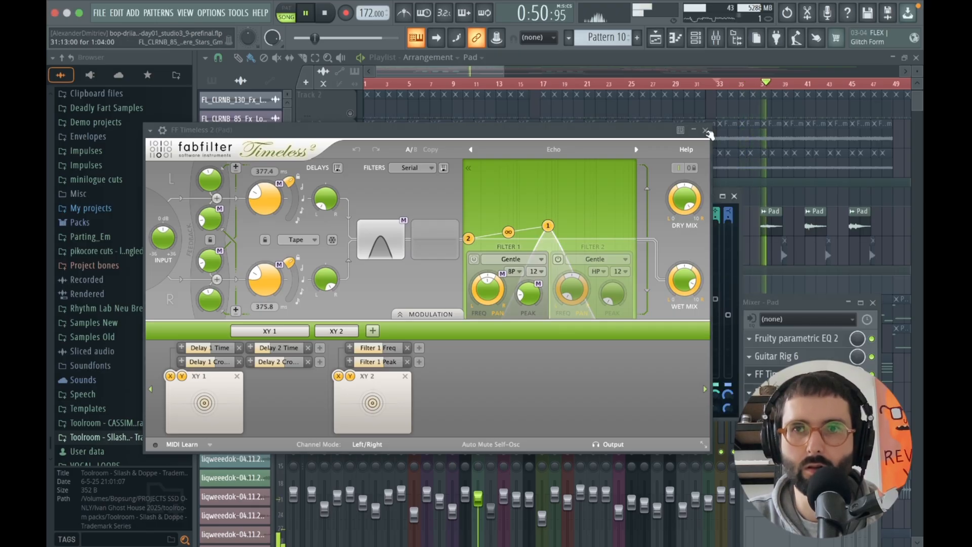
click(706, 130)
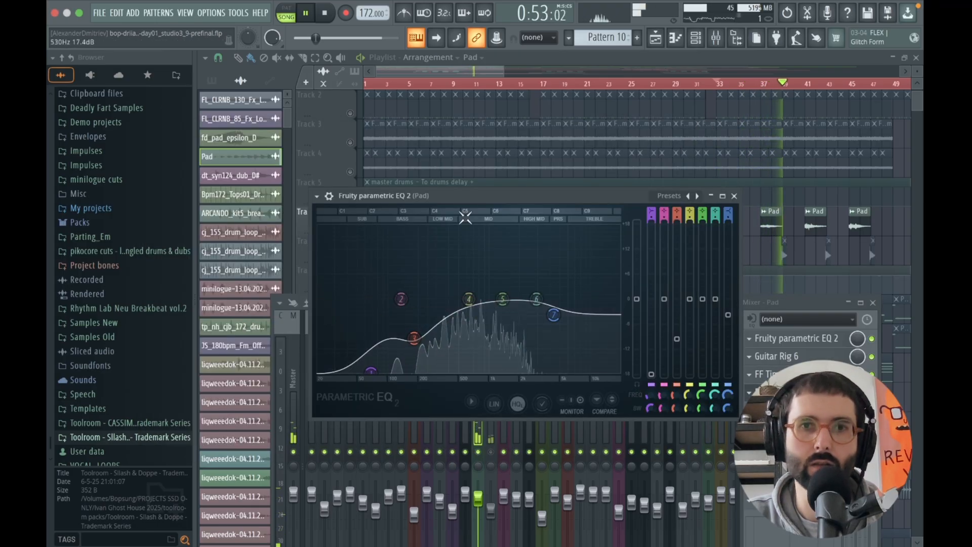
Step: Examine the low-end cut in the Pad track's Fruity parametric EQ 2 while playing the Pad together with the Track 3 atmosphere
drag(463, 195, 470, 80)
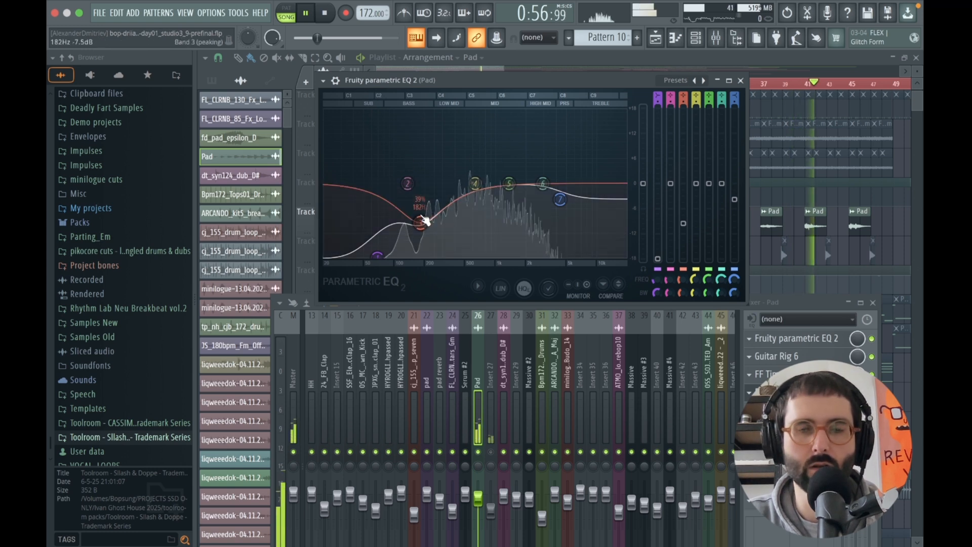
drag(518, 86, 550, 304)
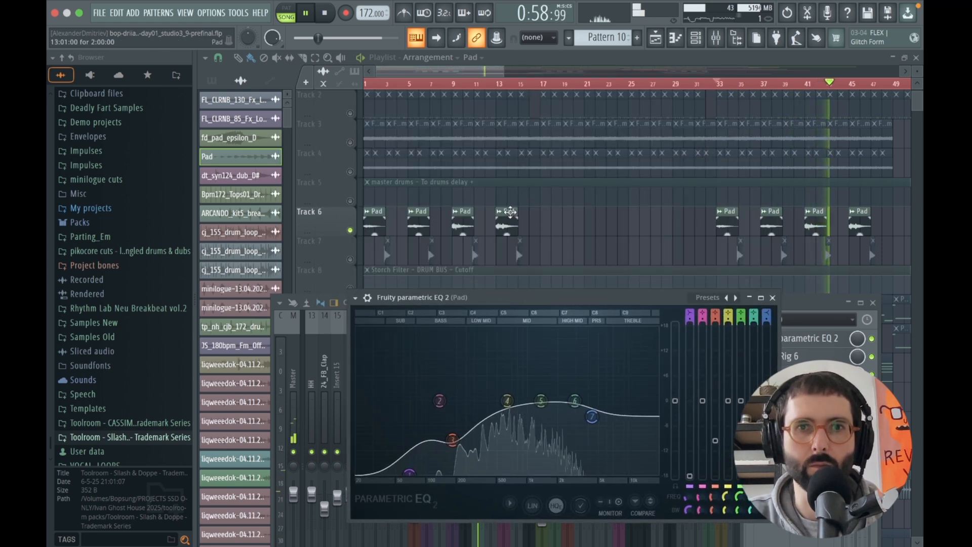
scroll(503, 211, up, 1)
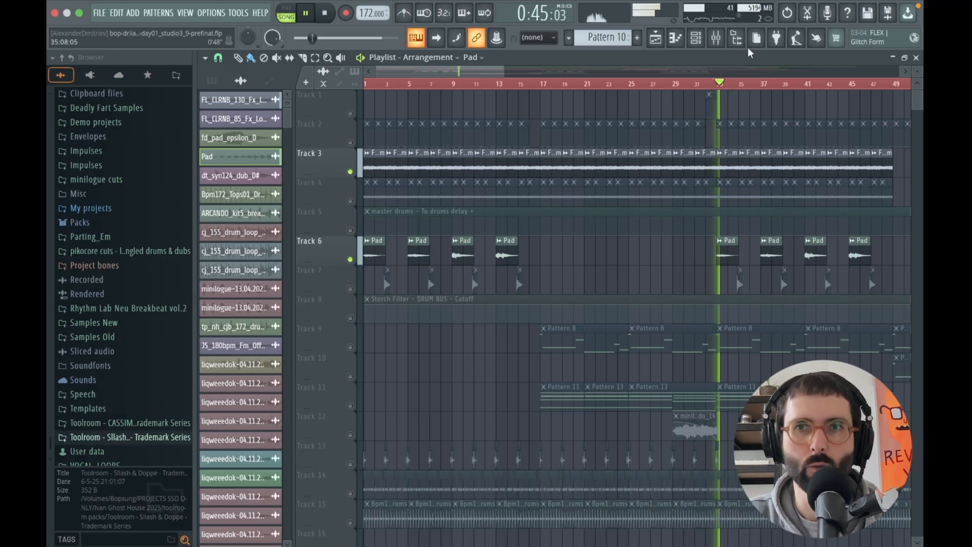
click(797, 338)
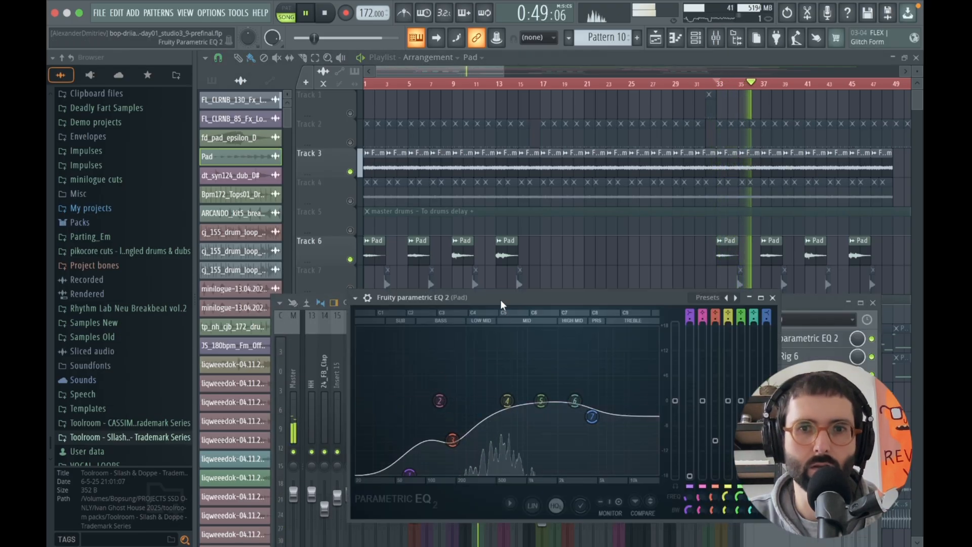
drag(507, 298, 463, 170)
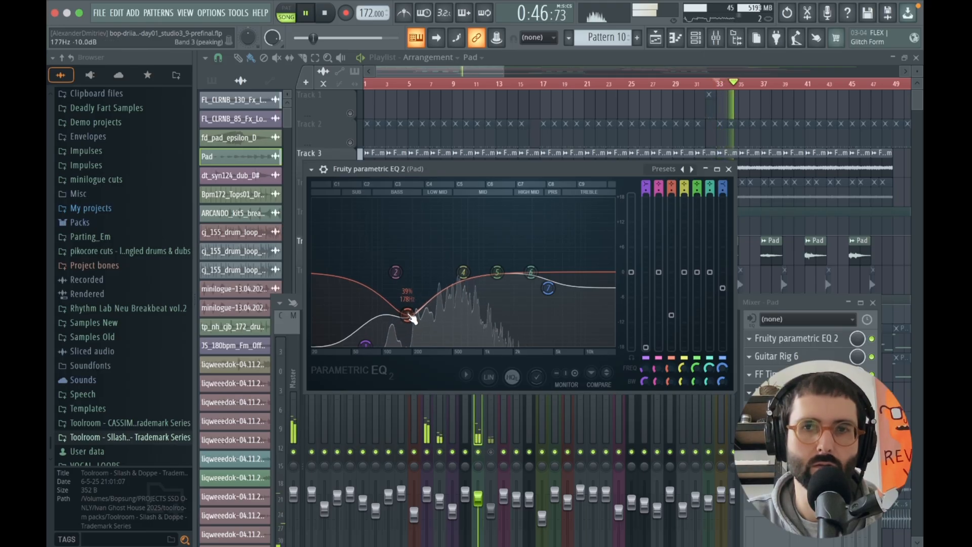
key(space)
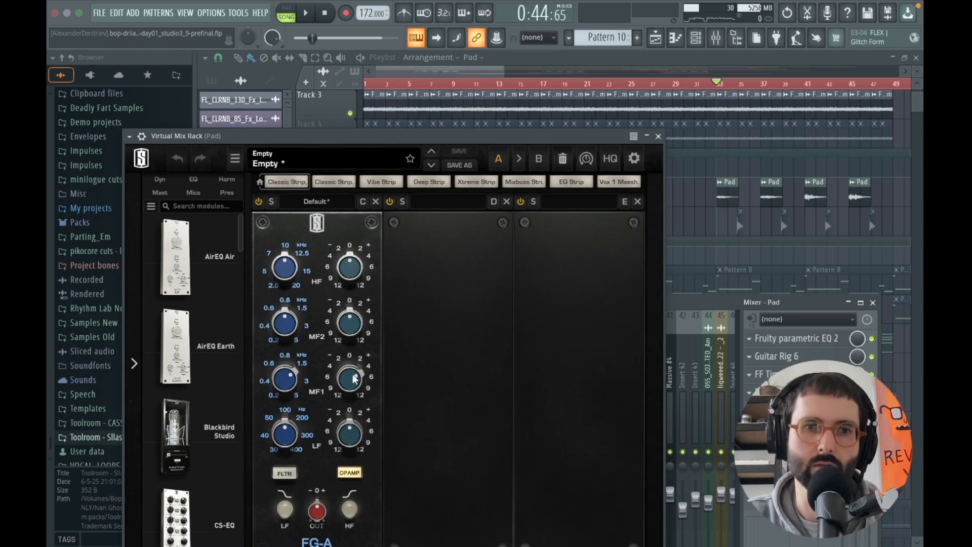
Step: Set the FG-A module's MF1 gain to +4.00 dB in the Pad's Virtual Mix Rack during playback, and close the plugin
key(space)
drag(354, 379, 367, 393)
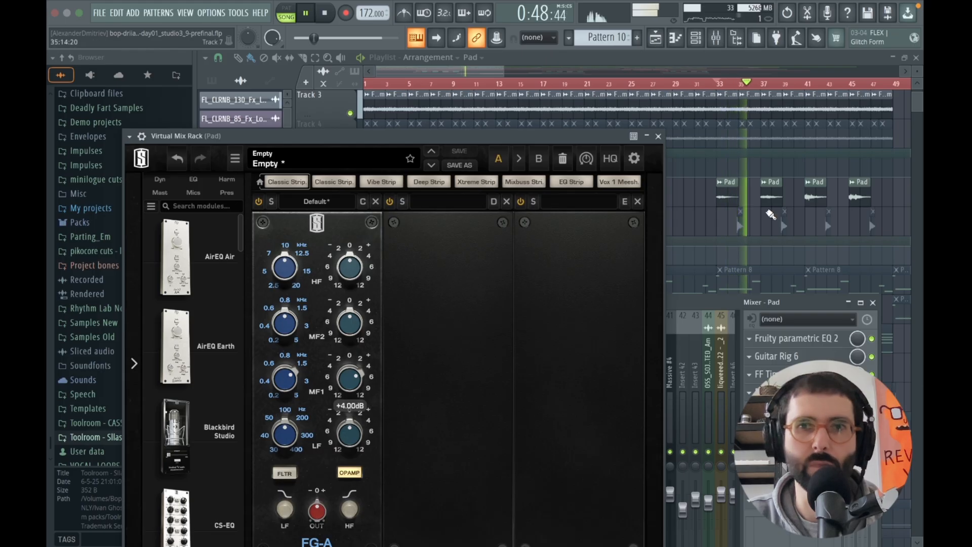
click(659, 136)
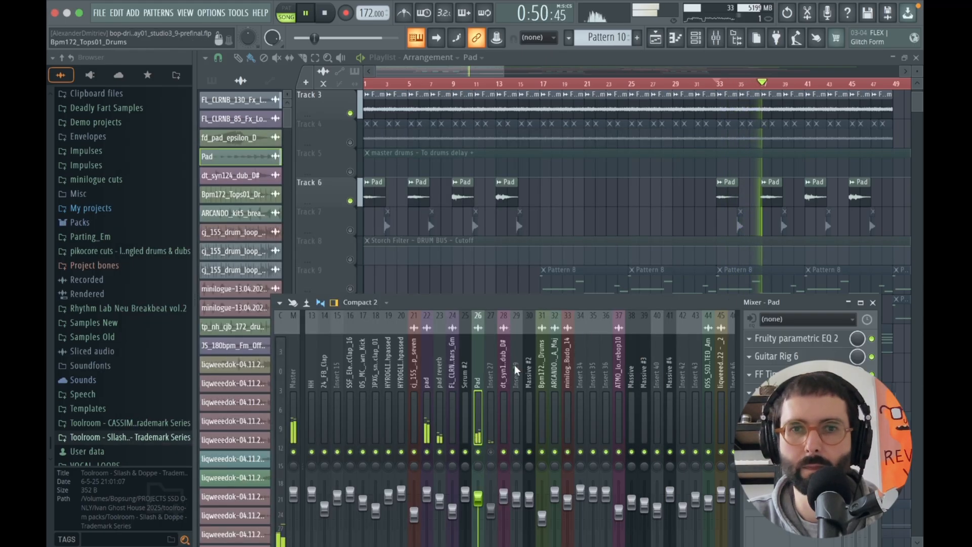
Step: Load the Medieval preset from Huge Spaces in Insert 27's ValhallaVintageVerb, close the plugin, stop playback, and hide the mixer
click(491, 395)
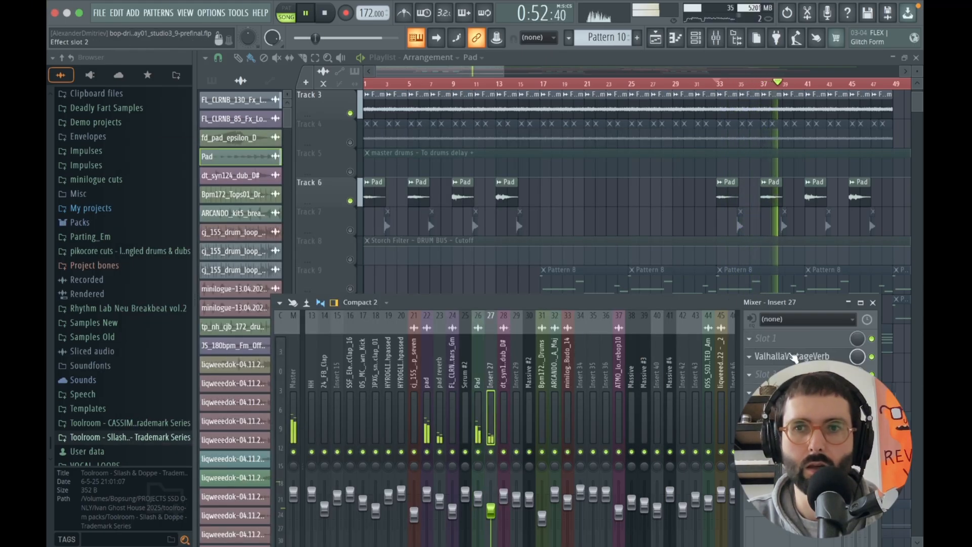
click(793, 357)
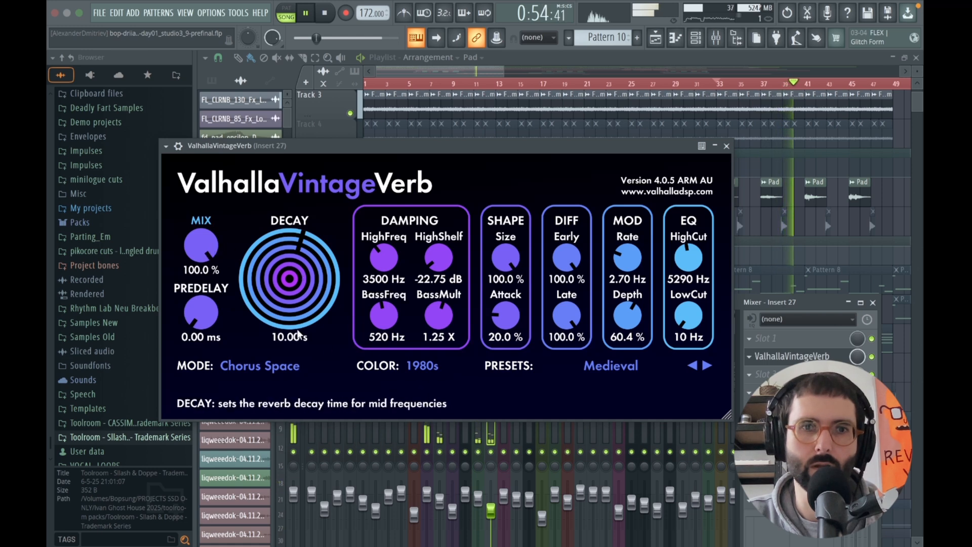
click(621, 367)
mouse_move(589, 277)
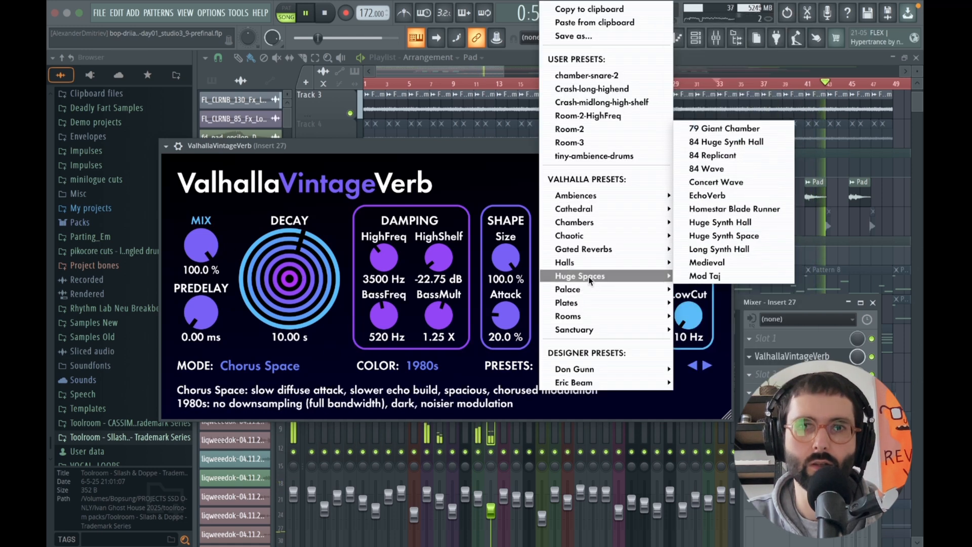
click(712, 263)
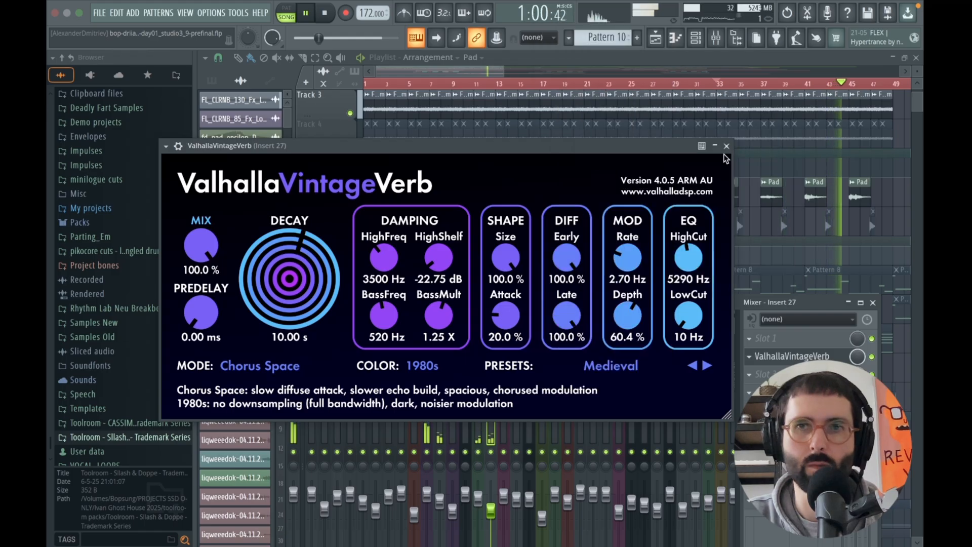
click(726, 146)
key(space)
key(F9)
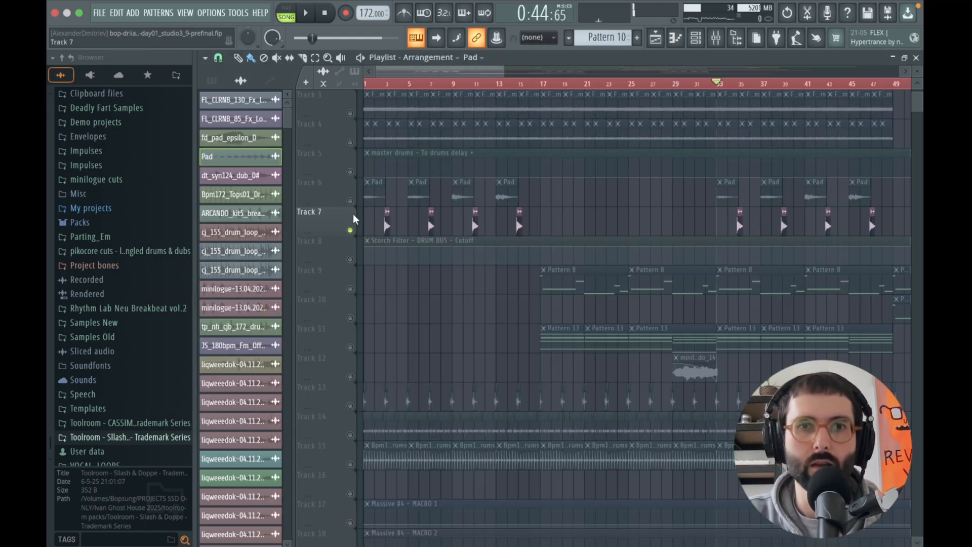
Step: Play the Track 7 hit from bar 3, examine Insert 29's effects in the mixer, and reposition the mixer to uncover the playlist
click(387, 86)
key(space)
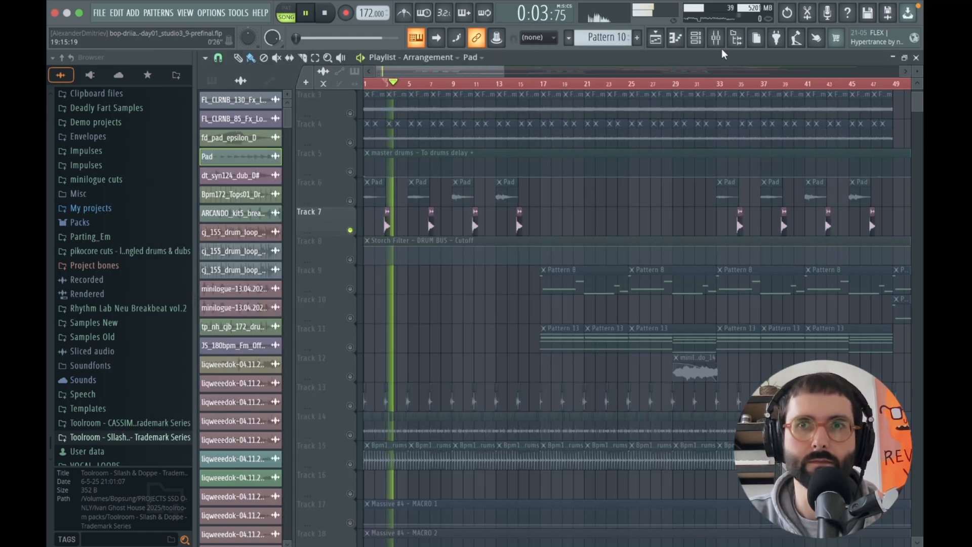
key(F9)
key(space)
drag(555, 303, 531, 95)
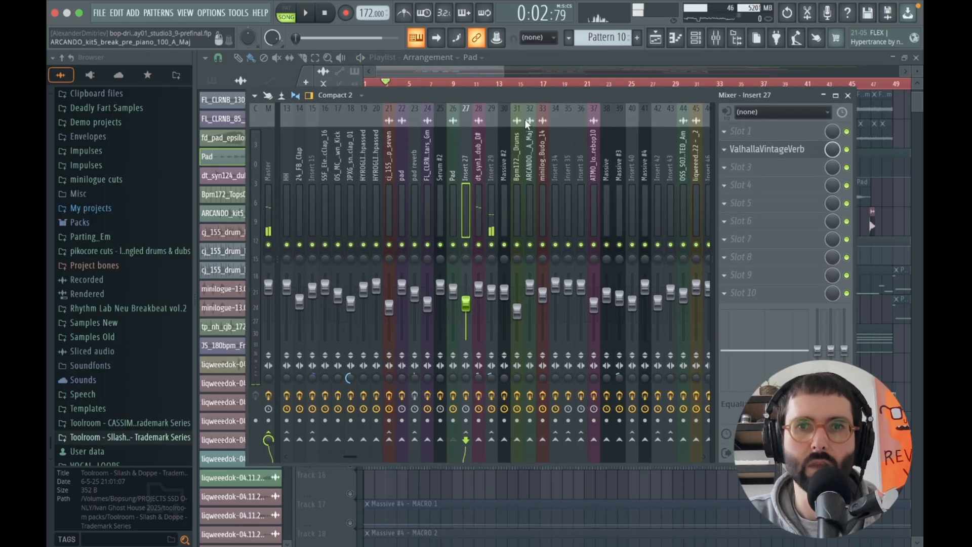
click(491, 168)
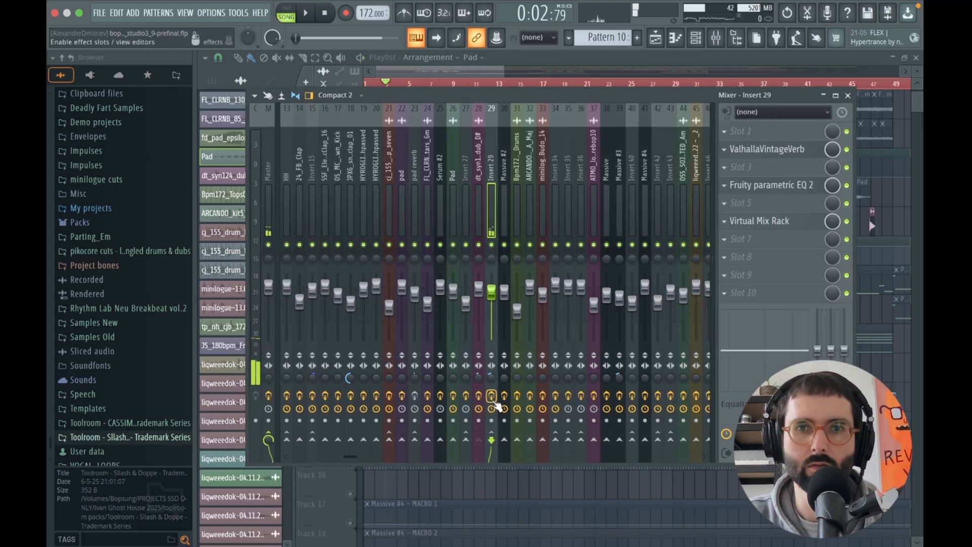
key(space)
drag(514, 95, 518, 349)
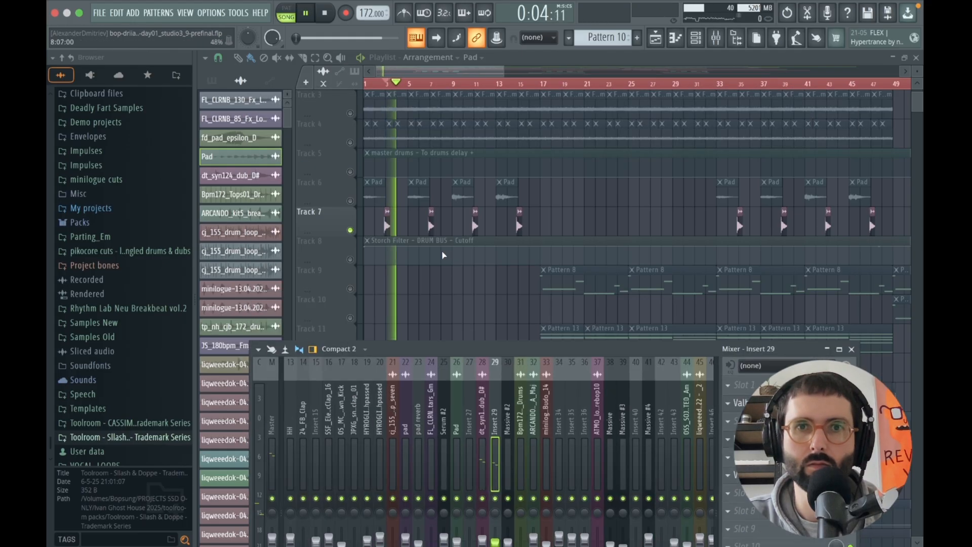
Step: Stop playback, open the channel settings of the first dt_syn124_dub_D# clip on Track 7, and move the window aside
key(space)
scroll(428, 226, up, 5)
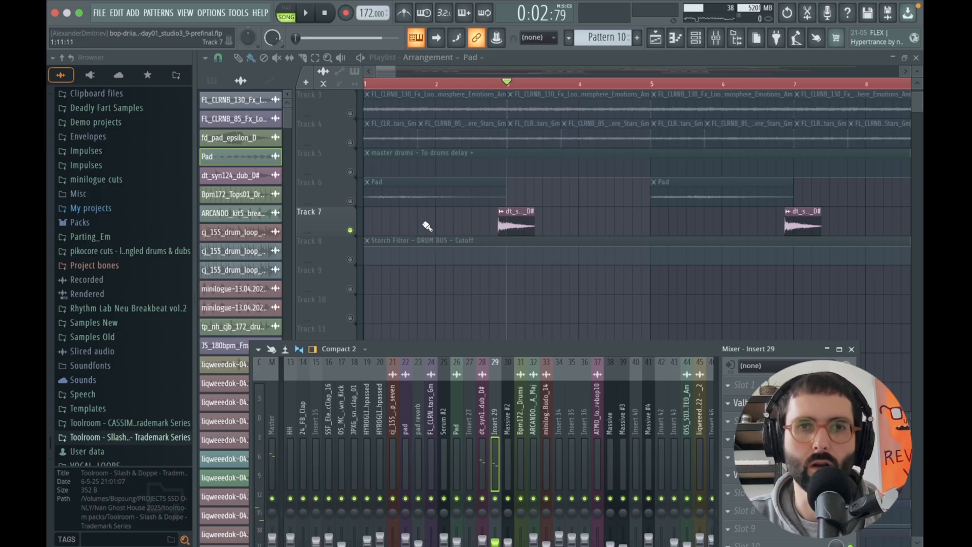
double_click(514, 216)
drag(305, 87, 578, 80)
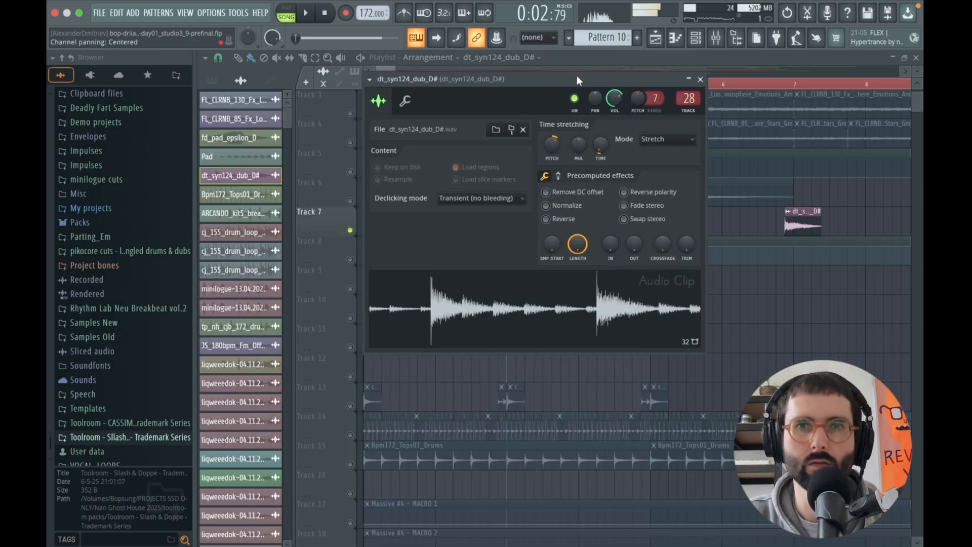
Step: Try resetting the time-stretching Pitch and Time of the dt_syn124_dub_D# clip, and undo the change
right_click(553, 148)
click(568, 153)
drag(600, 146, 601, 162)
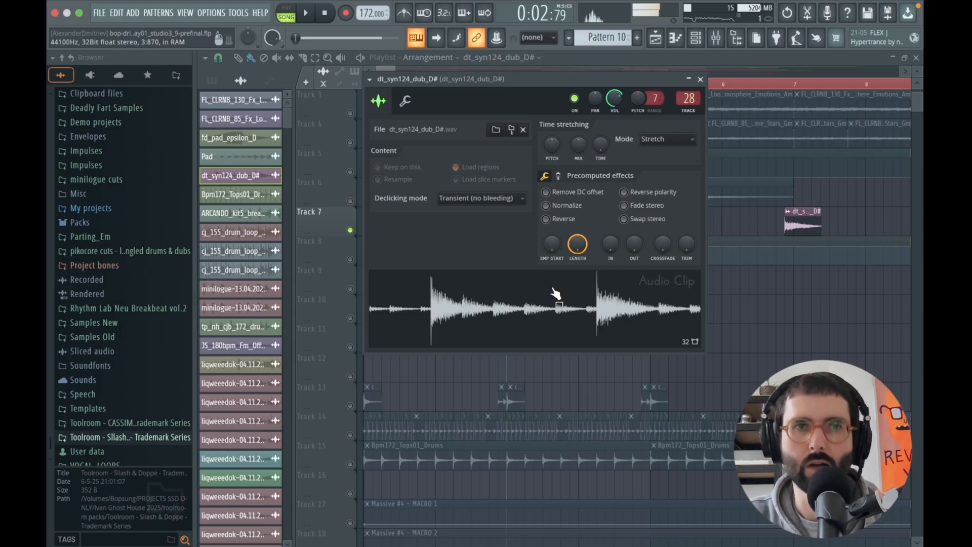
key(super+z)
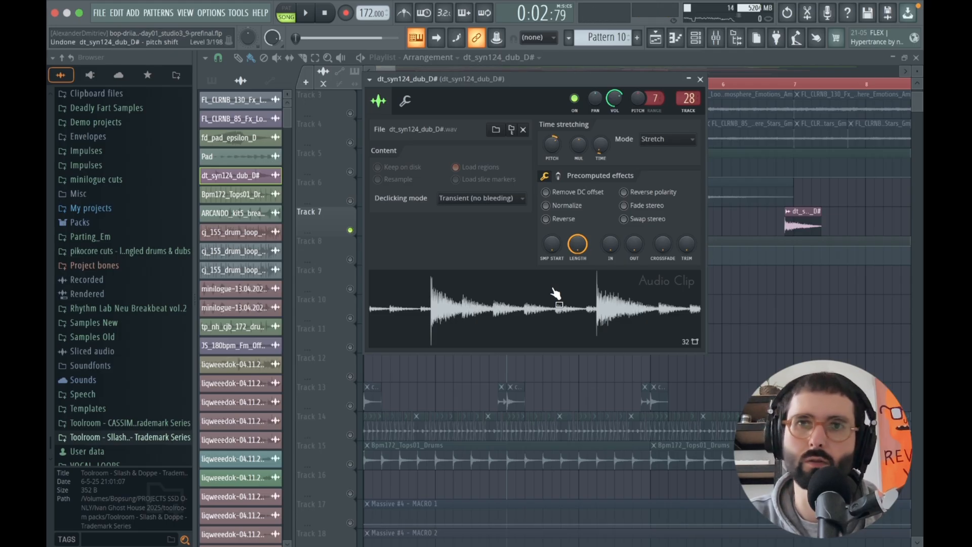
Step: Play the dt_syn124_dub_D# clip briefly, save the project, and close the clip's channel settings
key(space)
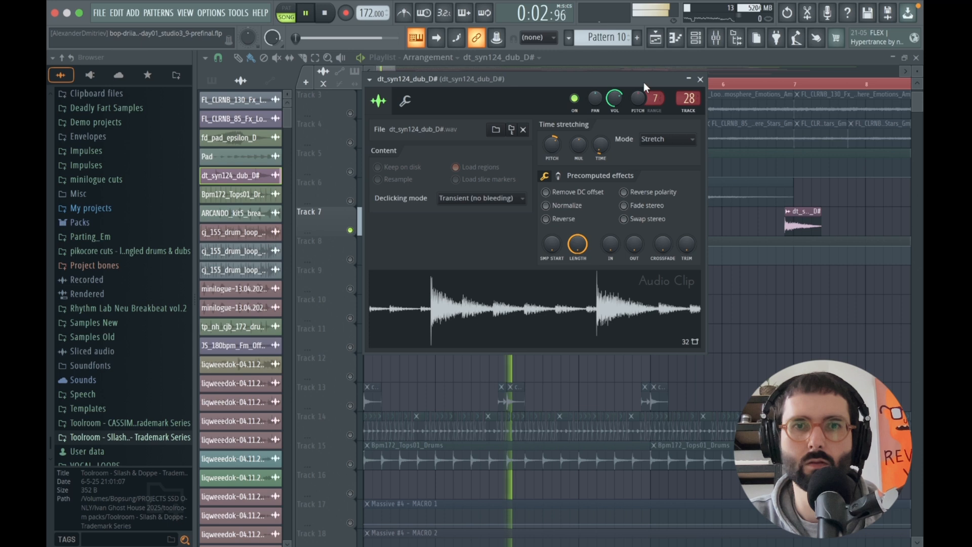
key(space)
key(super+s)
click(700, 80)
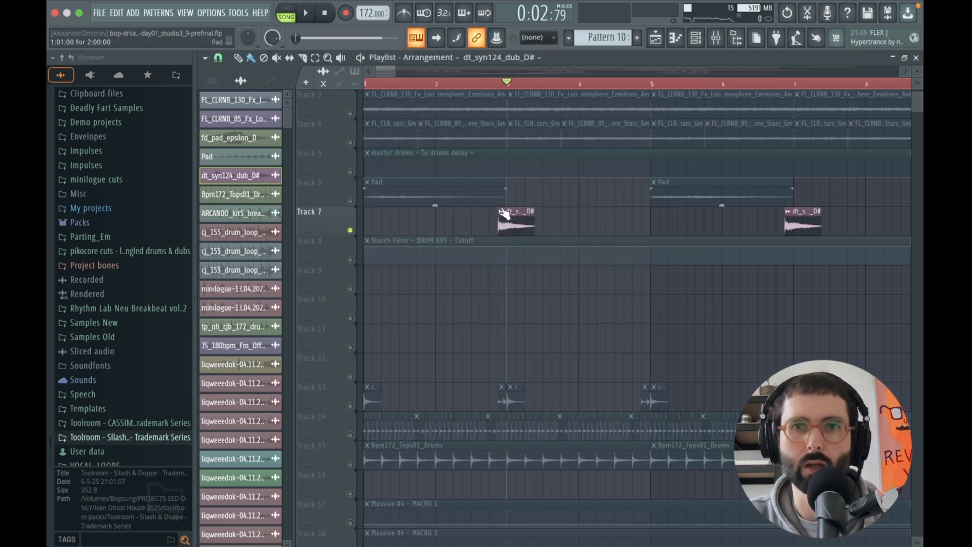
Step: Set the playback position to the start of the first Track 7 clip, and show the mixer with its effect slots in view
scroll(513, 192, down, 2)
click(463, 84)
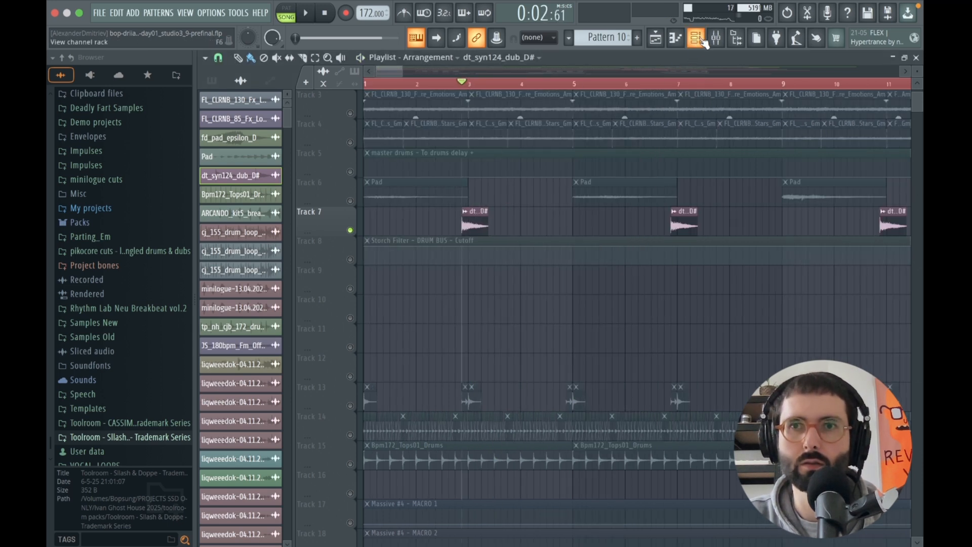
key(F9)
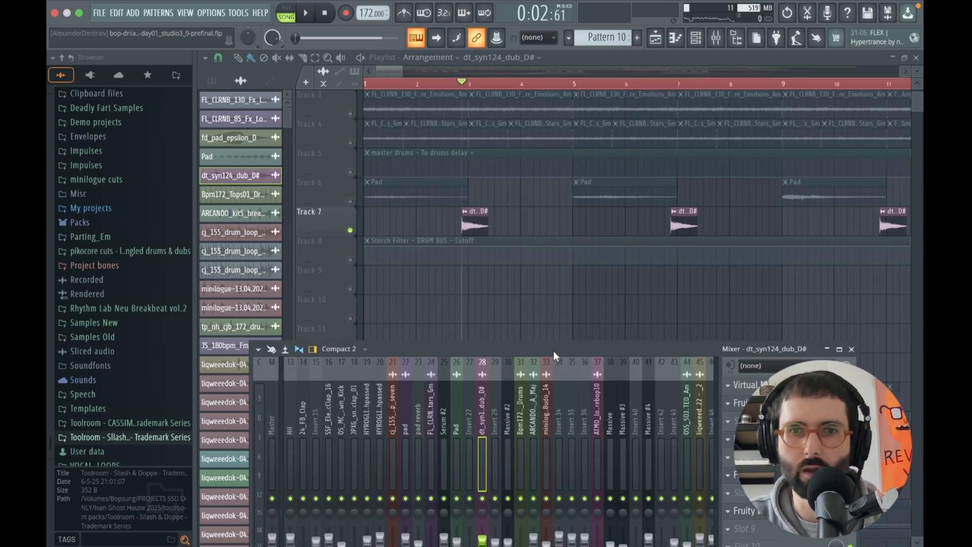
drag(555, 351, 524, 120)
Step: Bypass the effects on the dt_syn124_dub_D# mixer track, including Virtual Mix Rack, and play the dry sound
key(space)
key(space)
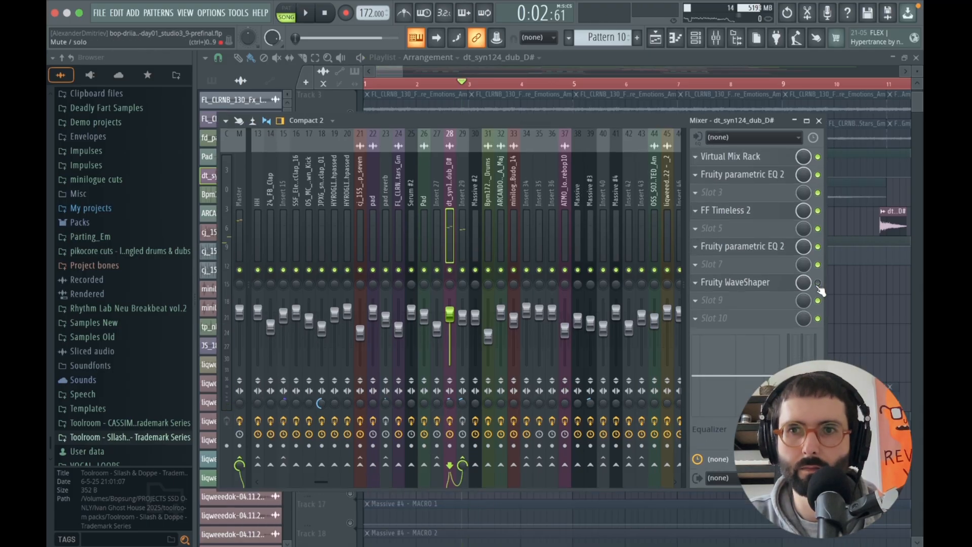
click(818, 157)
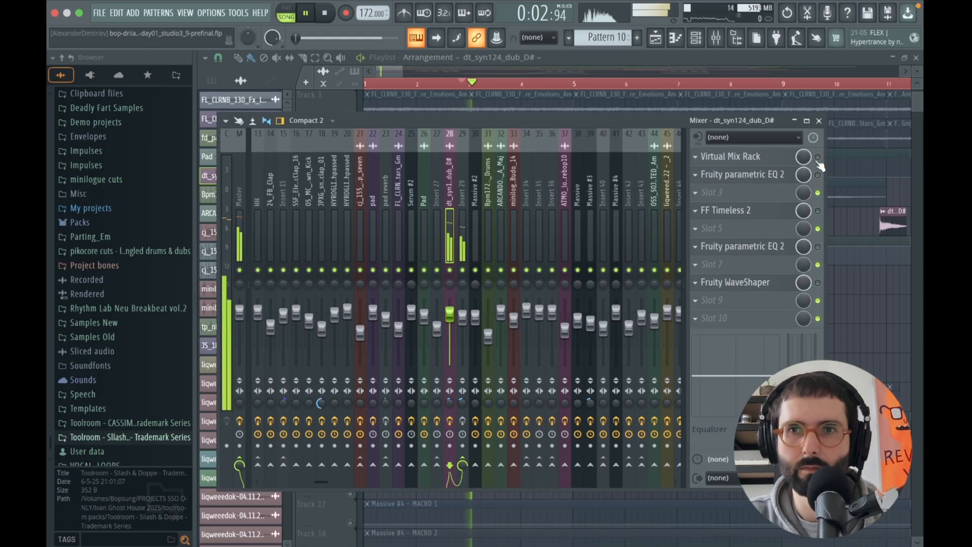
Step: Stop playback, close the dub hit's channel settings, and reposition the mixer so its effect slots are in view
key(space)
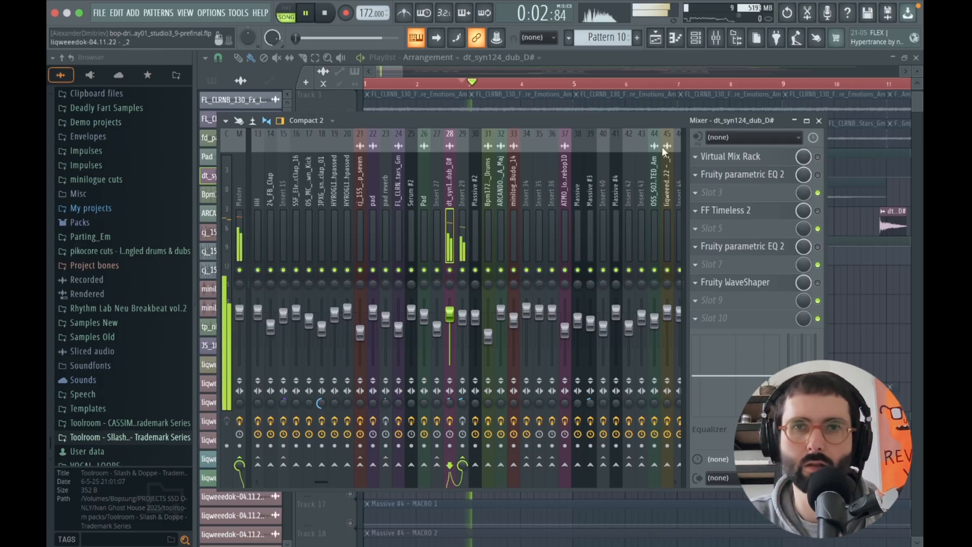
drag(634, 126, 635, 140)
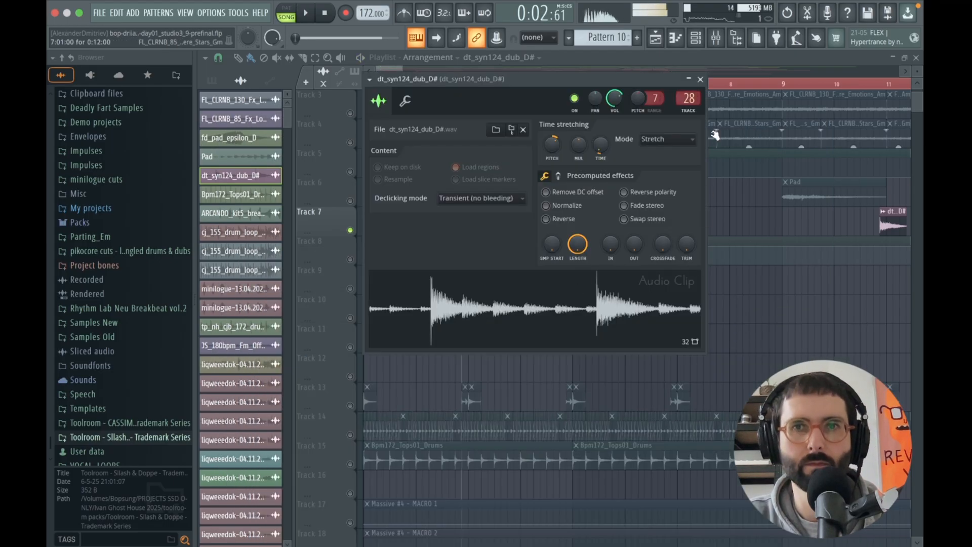
click(701, 80)
key(F9)
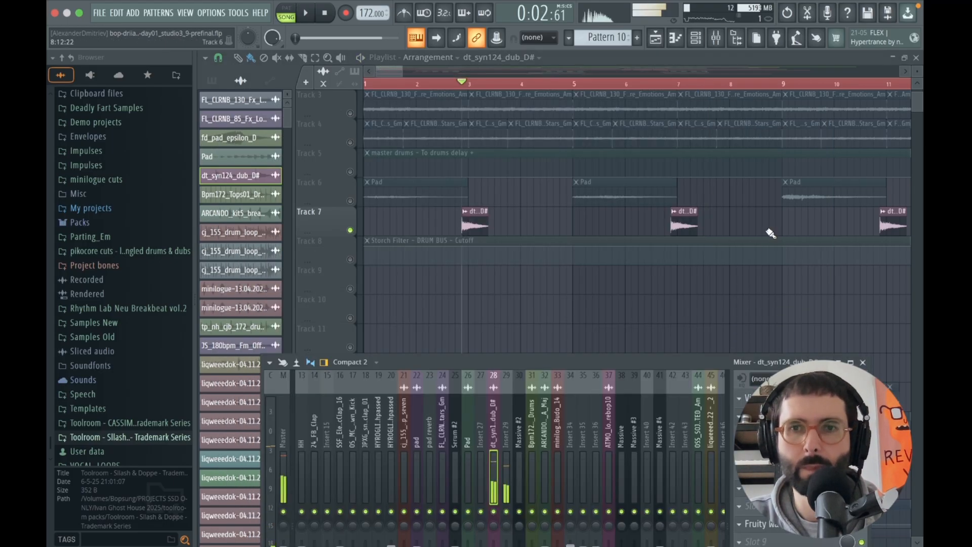
drag(688, 361, 625, 222)
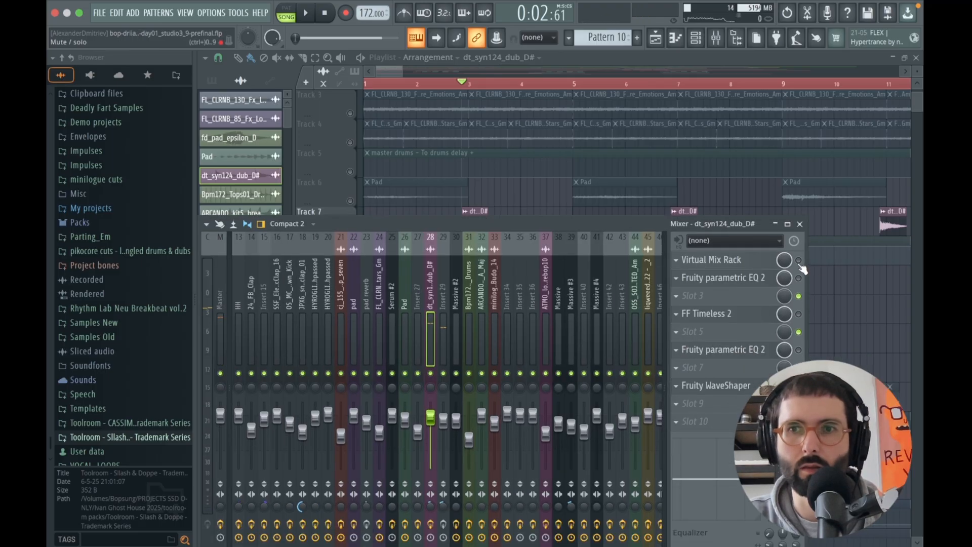
Step: Re-enable Virtual Mix Rack and the first Fruity parametric EQ 2 on the dub track, and look over each one's settings
click(720, 259)
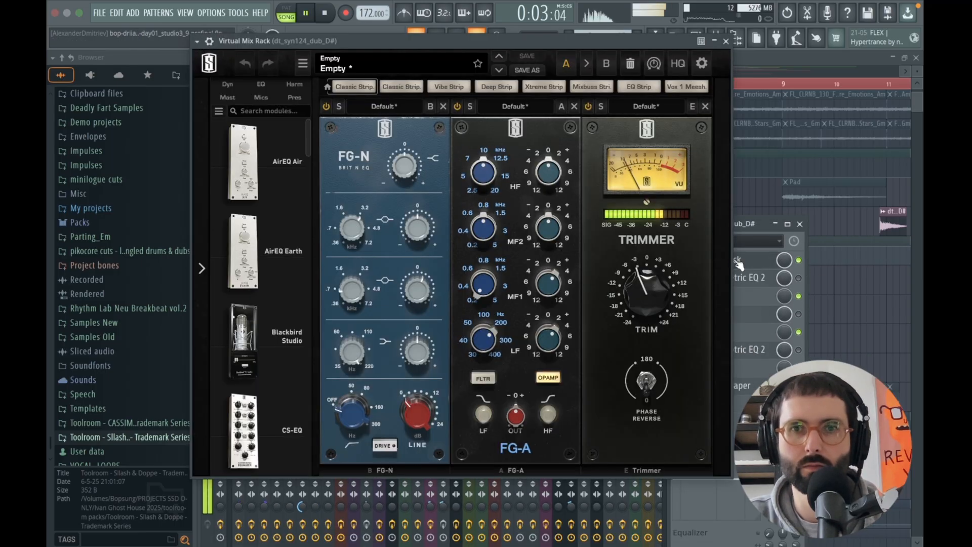
click(740, 261)
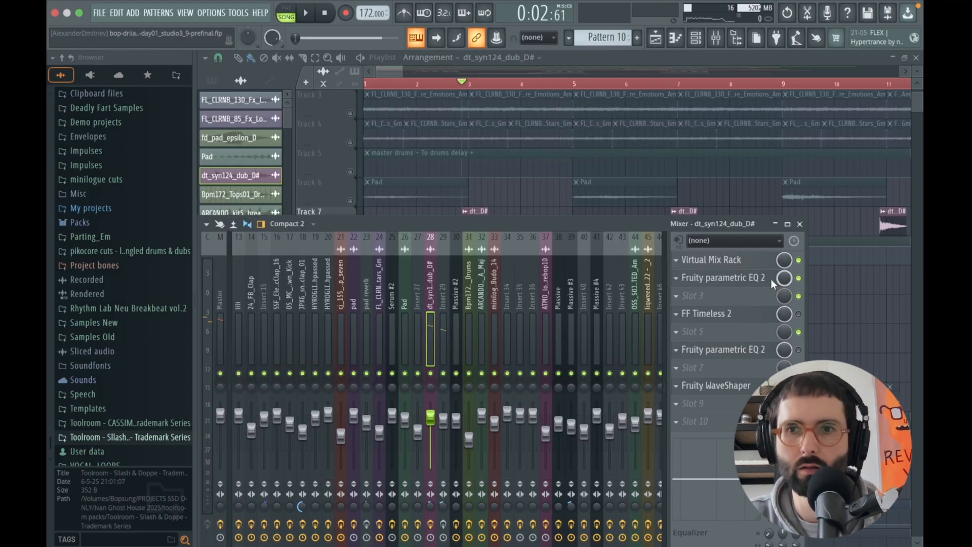
click(770, 279)
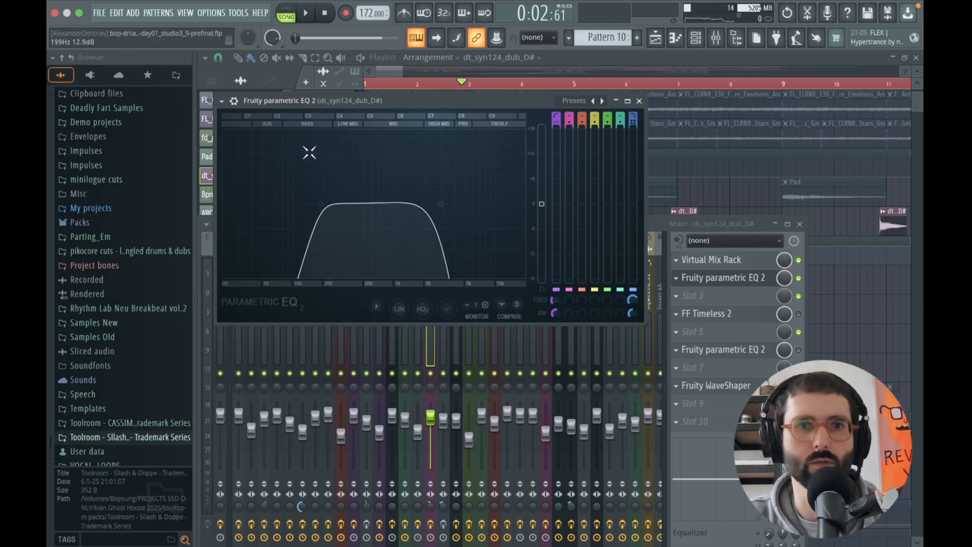
click(639, 101)
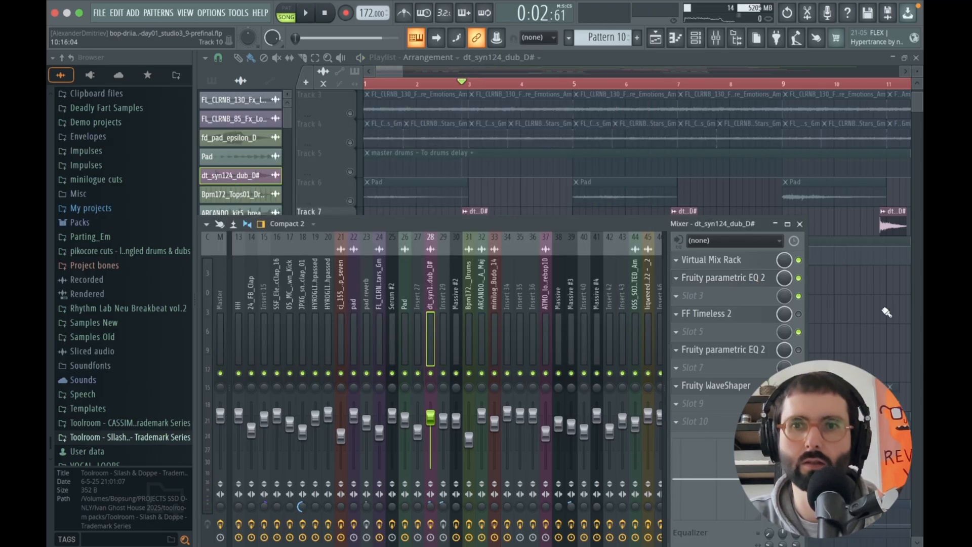
Step: Re-enable FF Timeless 2, play the dub hit through it, and bring its full interface into view
click(799, 314)
key(space)
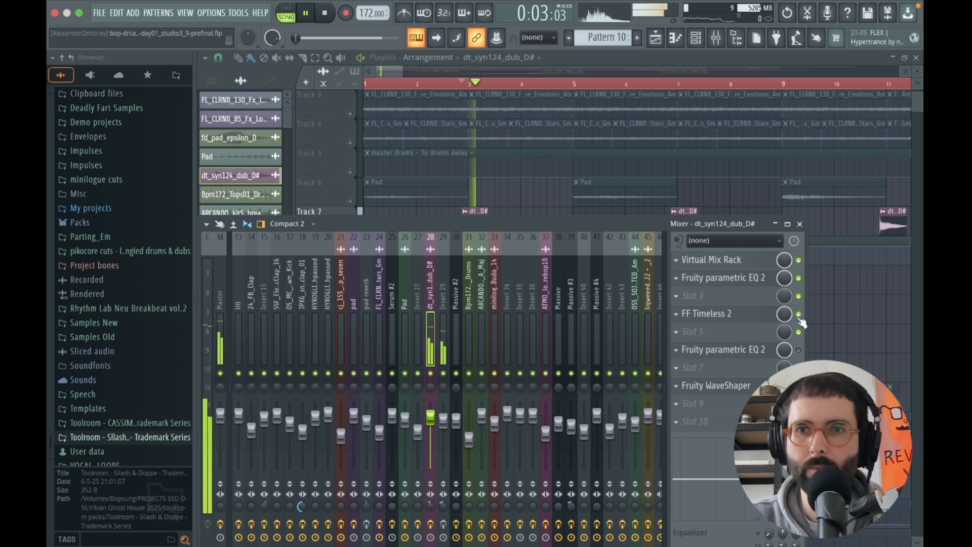
key(space)
click(740, 315)
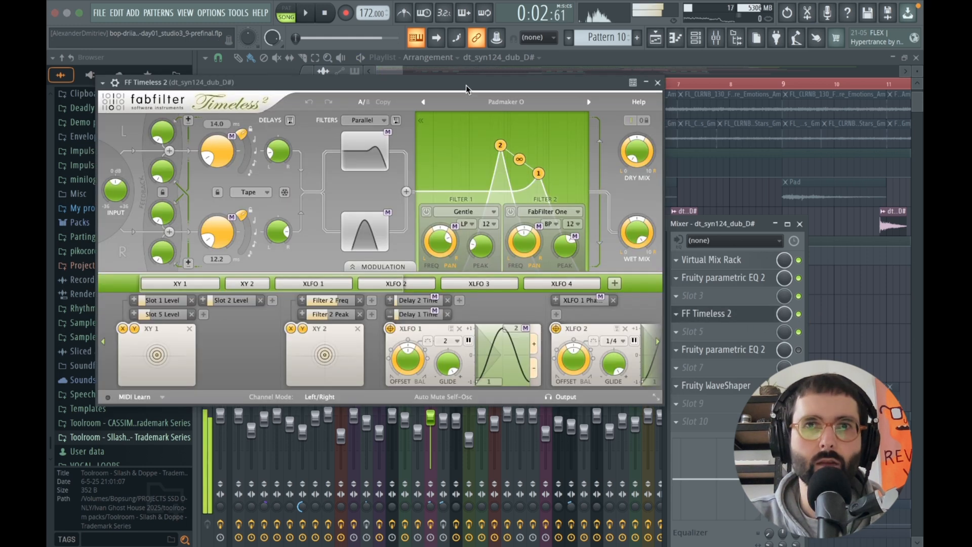
drag(467, 85, 535, 85)
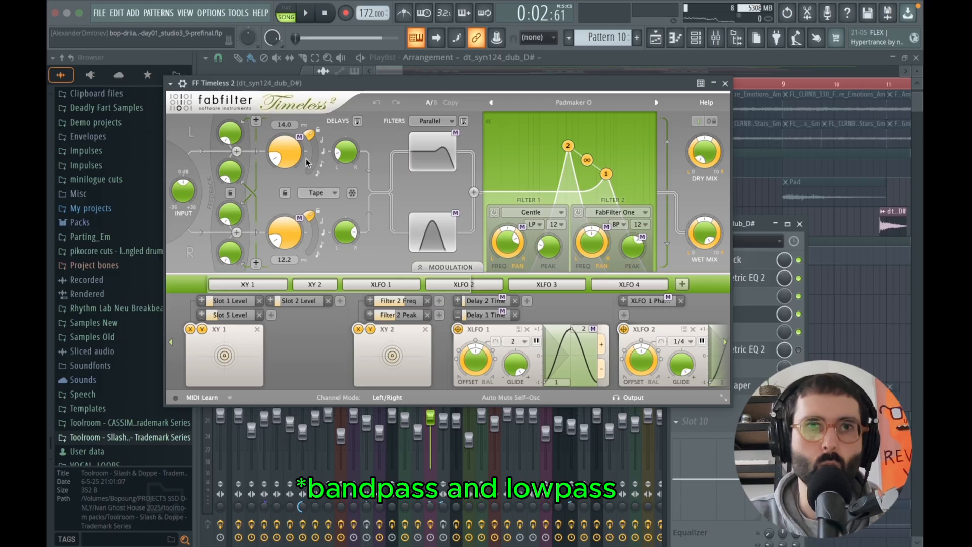
Step: Check the left delay's pan and the filters in FF Timeless 2, and play the dub hit briefly
click(346, 158)
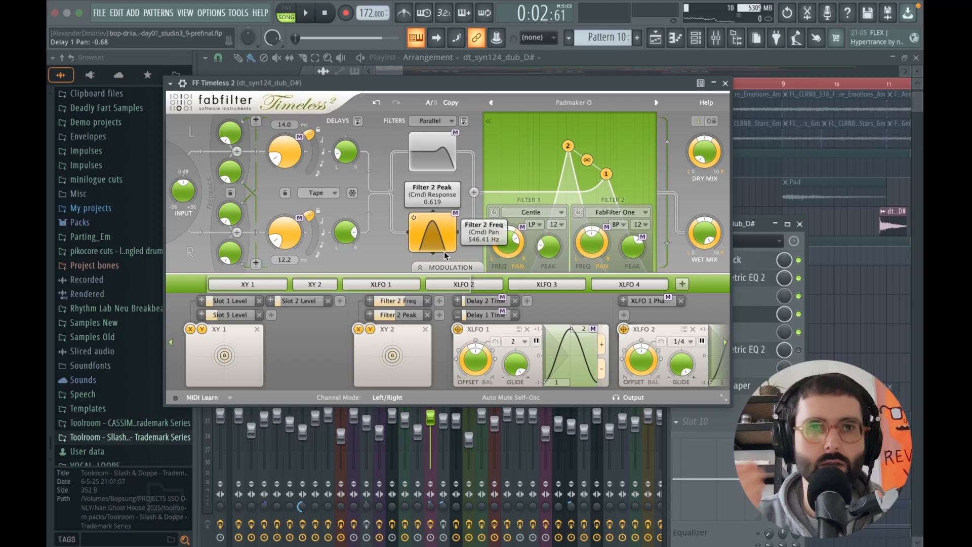
key(space)
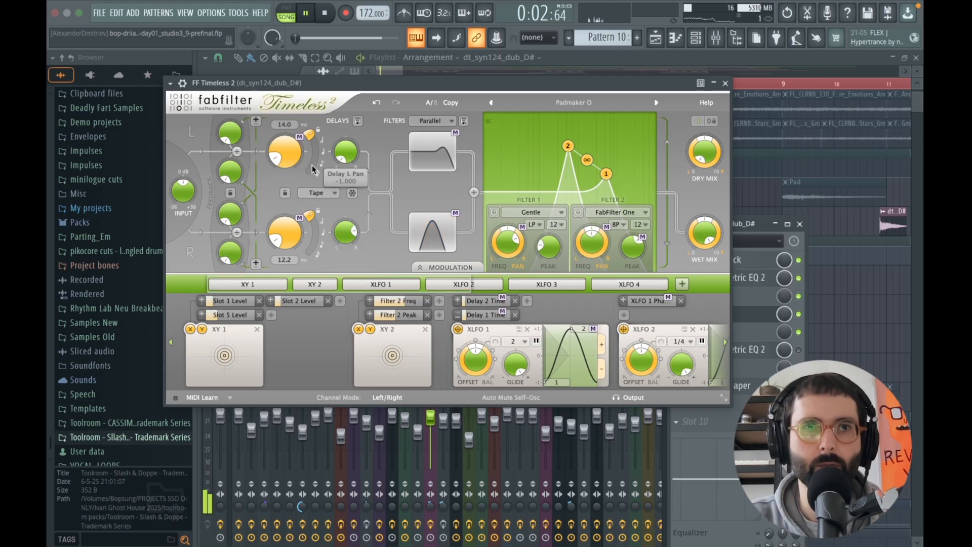
key(space)
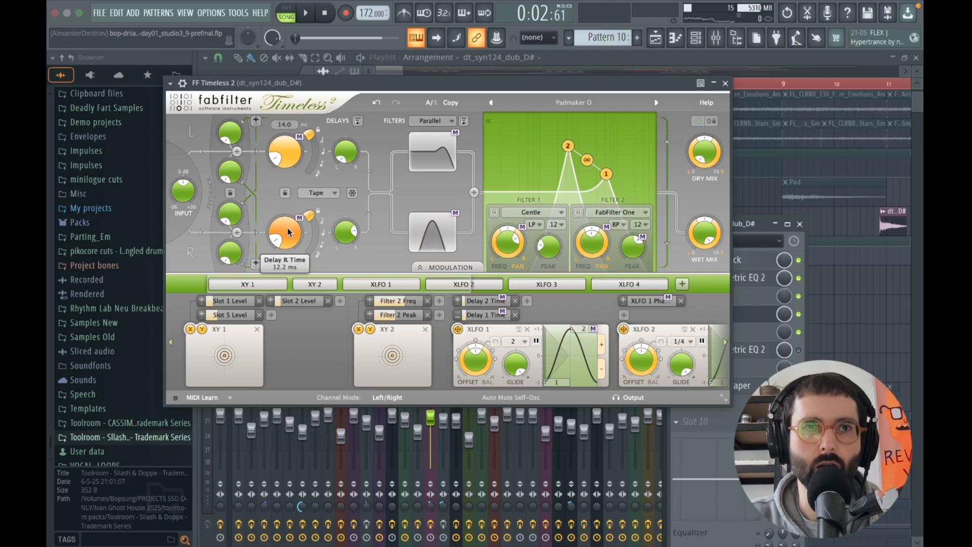
Step: Audition the dub hit with Delay L Time raised to about 241 ms, and bring it back down to 15.4 ms
mouse_move(290, 233)
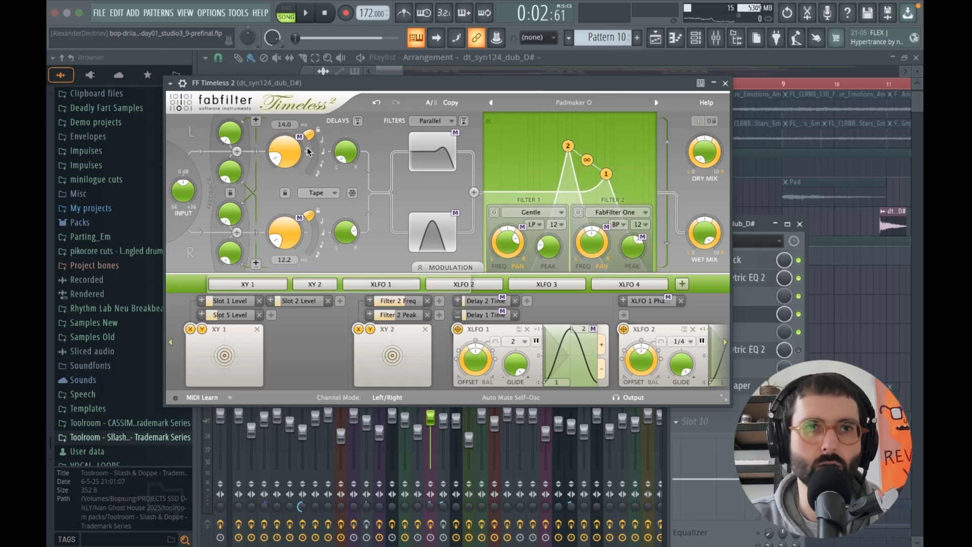
mouse_move(282, 153)
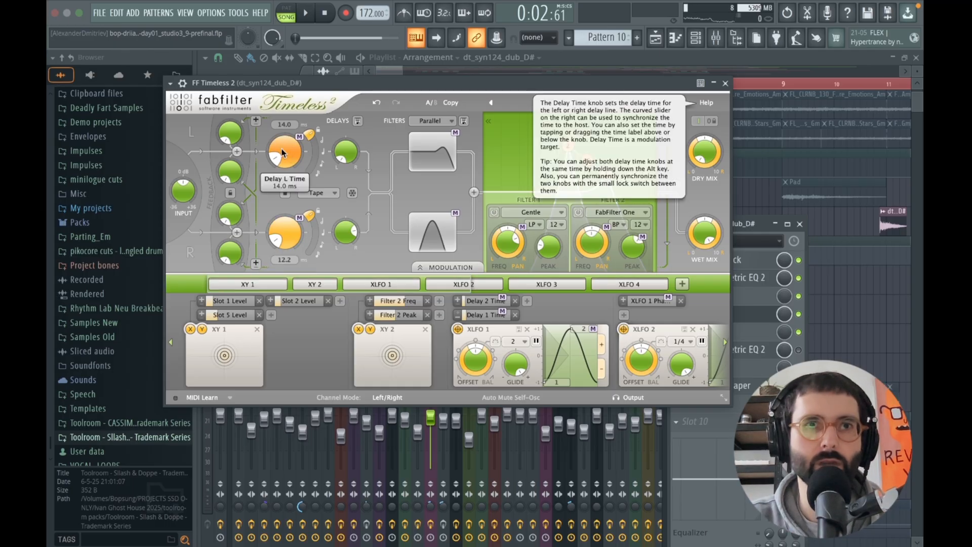
drag(284, 152, 288, 125)
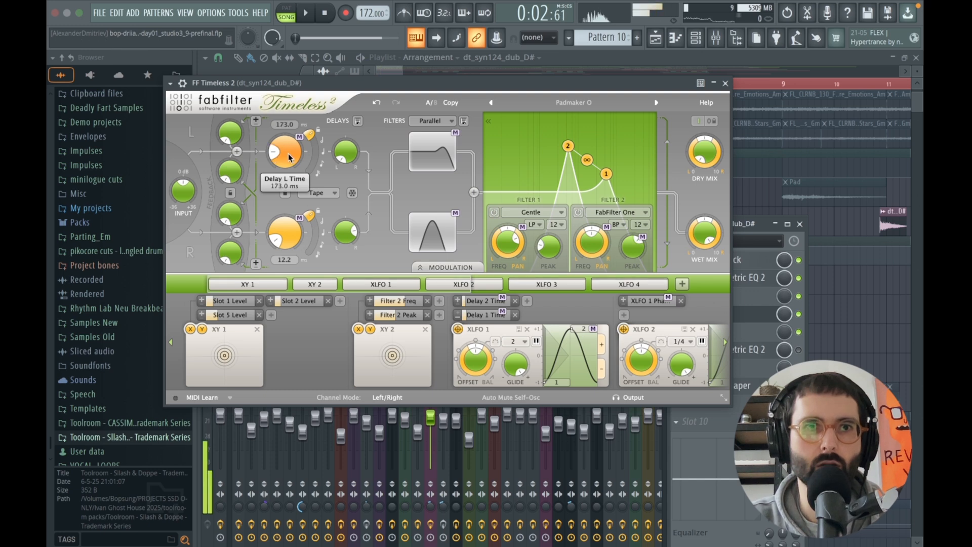
key(space)
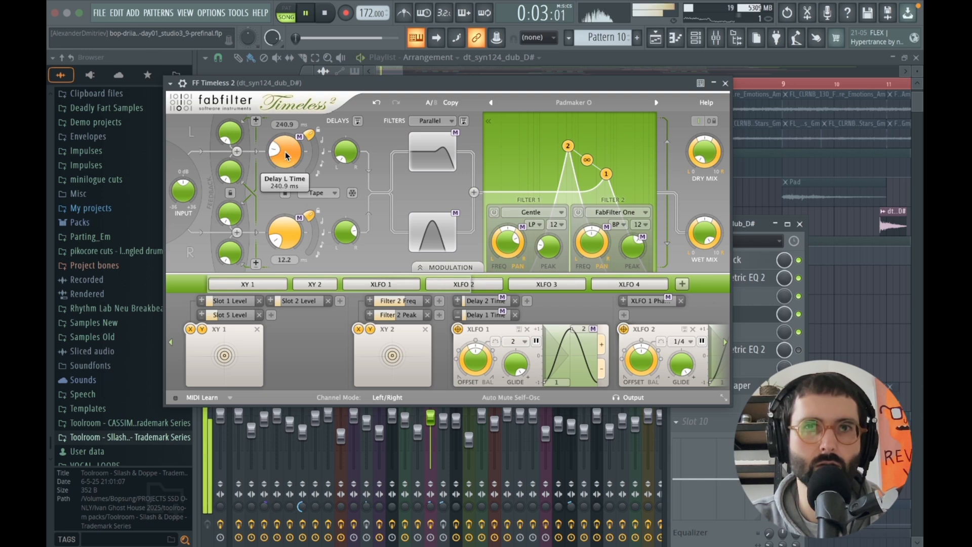
drag(292, 147, 290, 192)
key(space)
key(space)
drag(289, 145, 293, 120)
key(space)
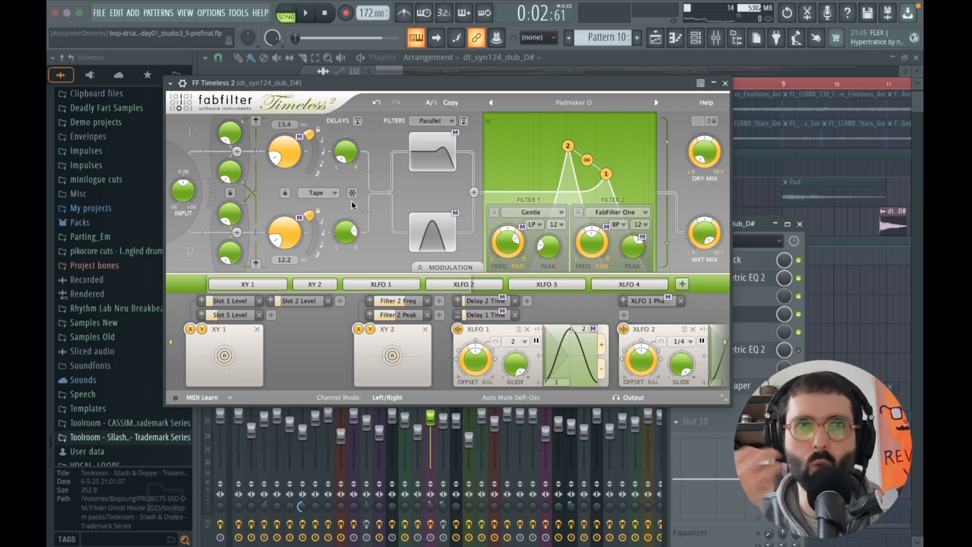
Step: Compare the dub hit with FF Timeless 2 bypassed and enabled, and close the plugin
key(space)
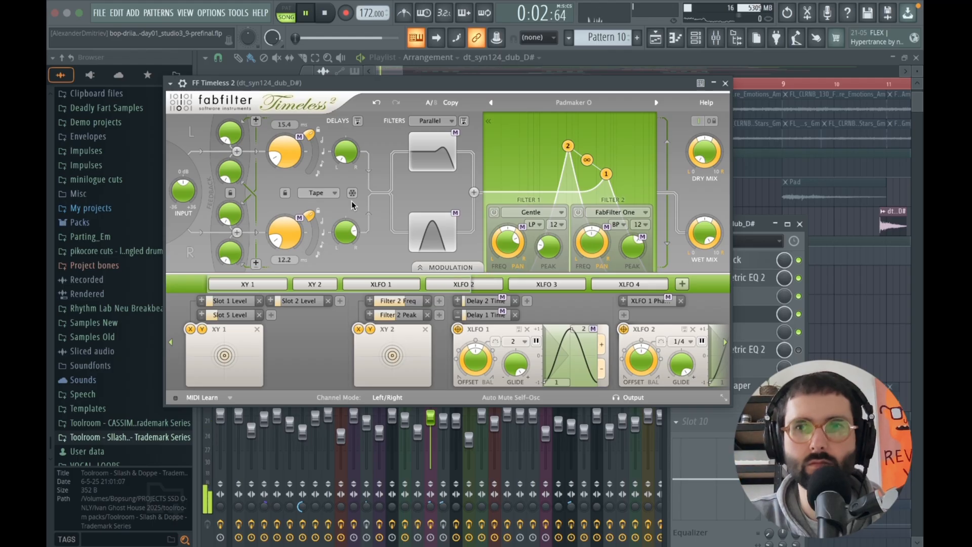
click(799, 314)
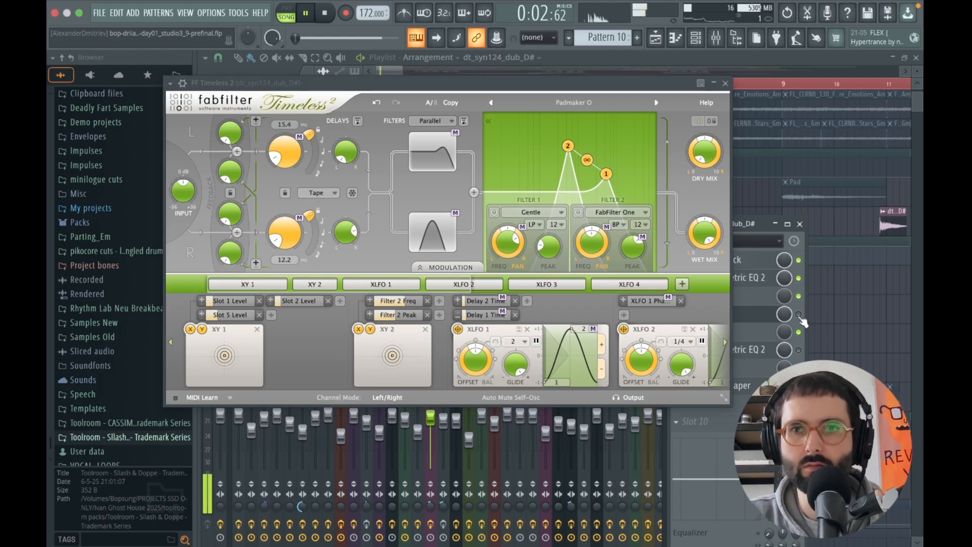
key(space)
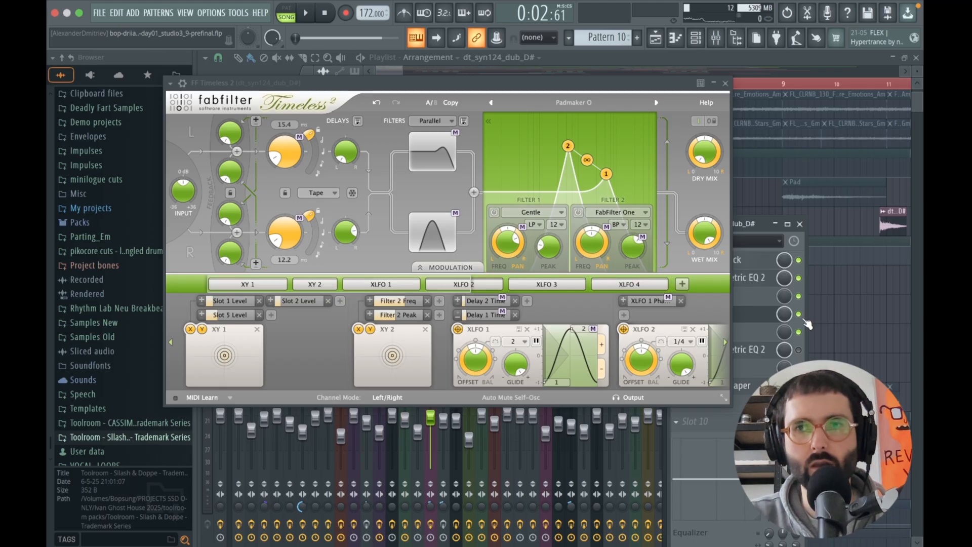
key(space)
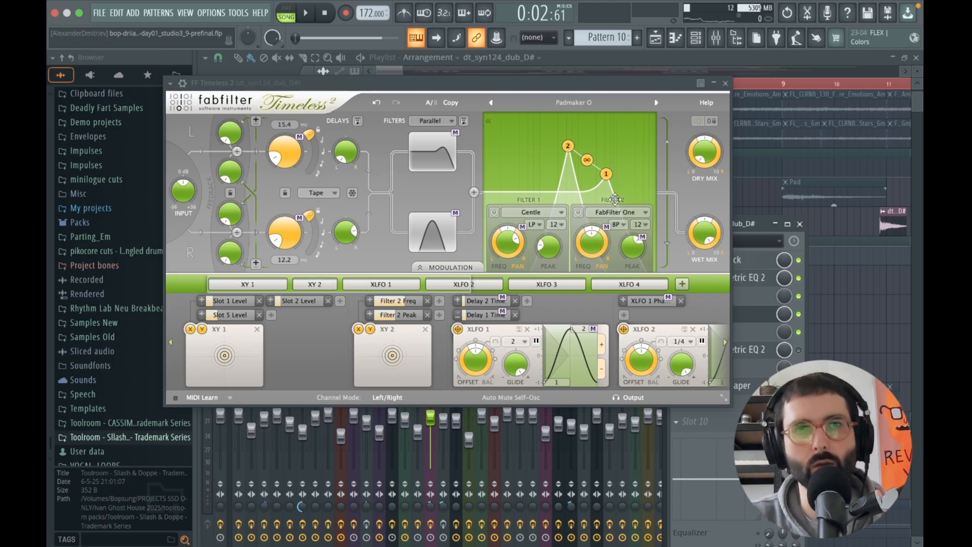
drag(347, 151, 352, 129)
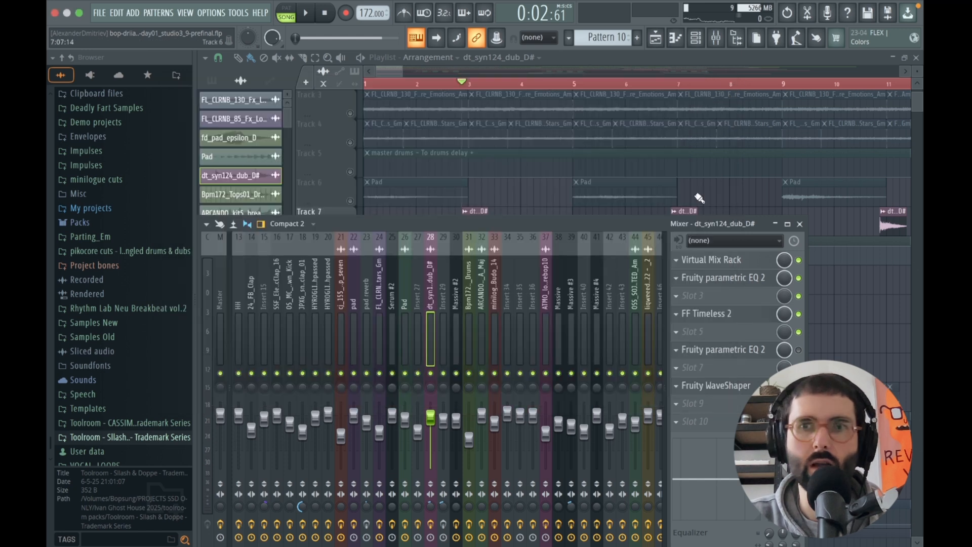
click(725, 83)
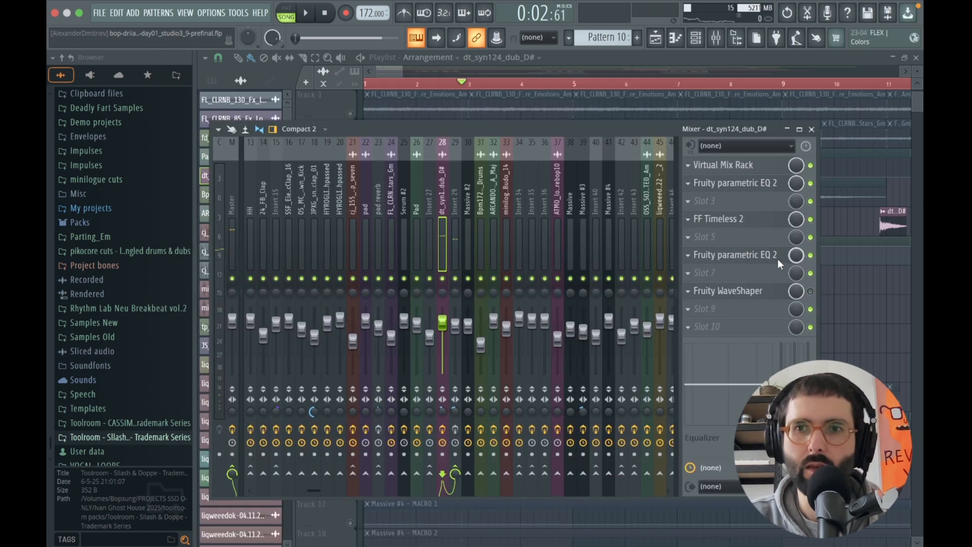
Step: Re-enable the second Fruity parametric EQ 2 and Fruity WaveShaper, playing the dub hit and looking over both curves
click(747, 261)
key(space)
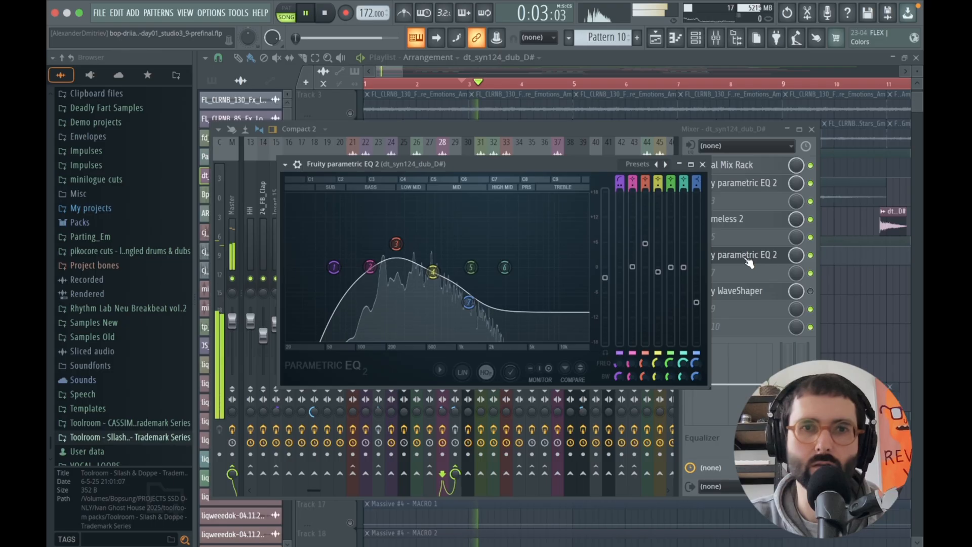
key(space)
click(746, 260)
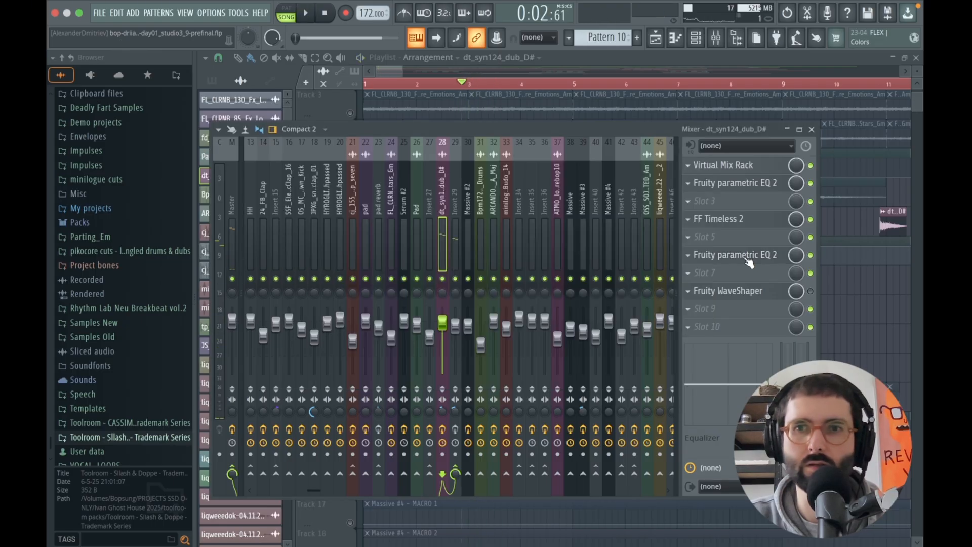
click(749, 260)
drag(503, 288, 480, 311)
click(702, 164)
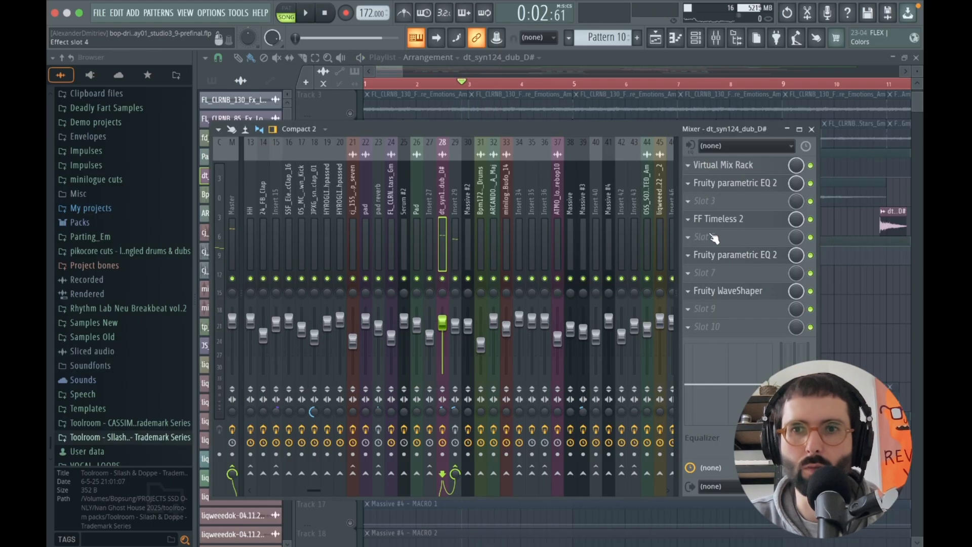
click(722, 292)
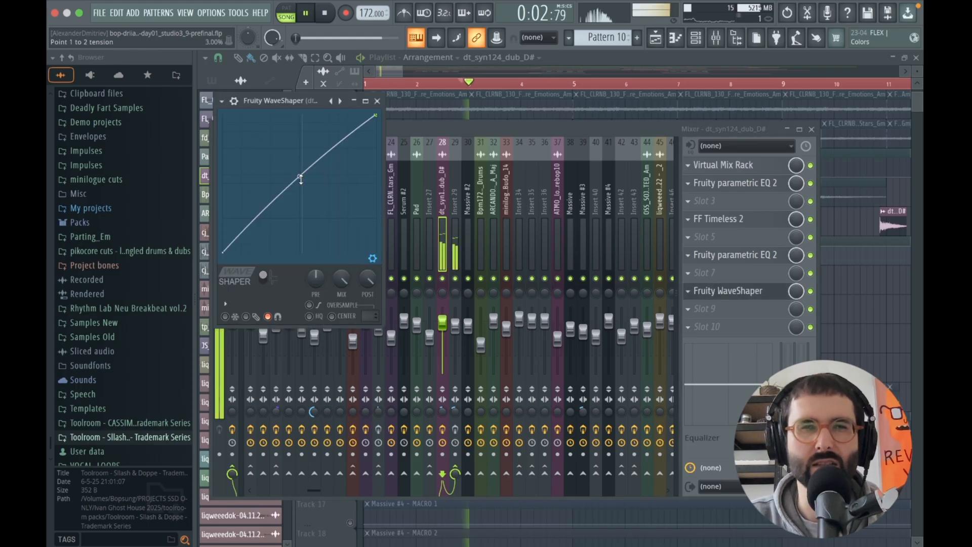
click(377, 101)
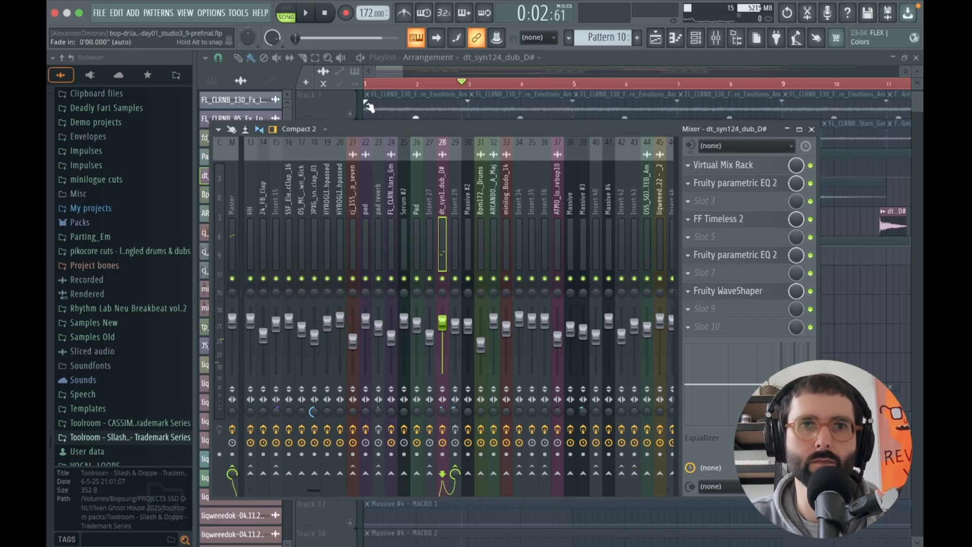
Step: Unmute the other playlist tracks and play the dub hit within the arrangement
key(F9)
key(space)
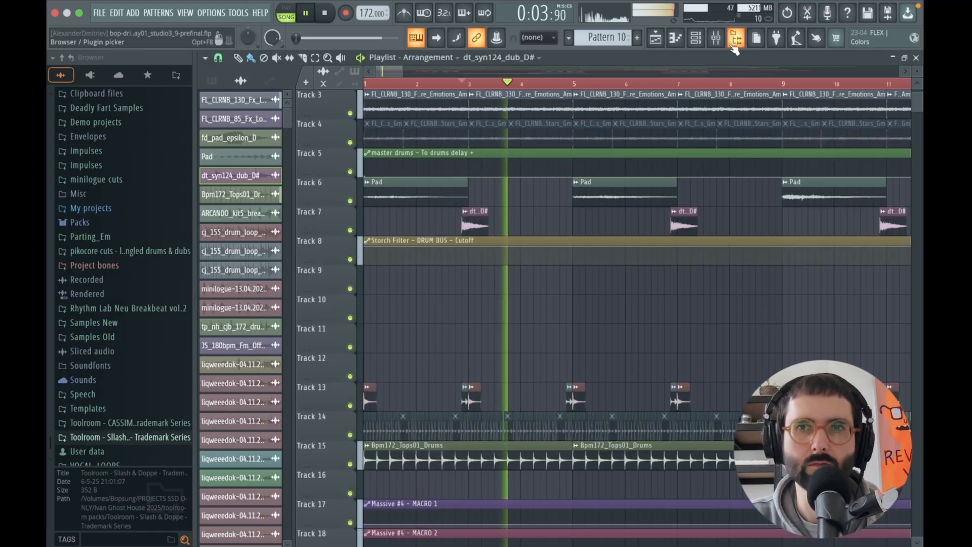
key(space)
Step: Solo the dt_syn124_dub_D# mixer track and open ValhallaVintageVerb on the Insert 29 track to view its settings
key(F9)
right_click(445, 279)
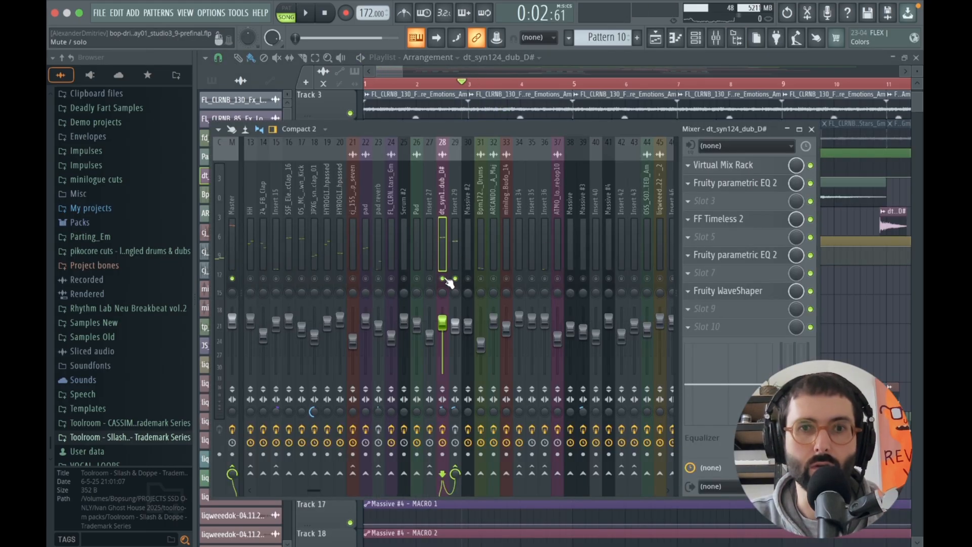
click(452, 200)
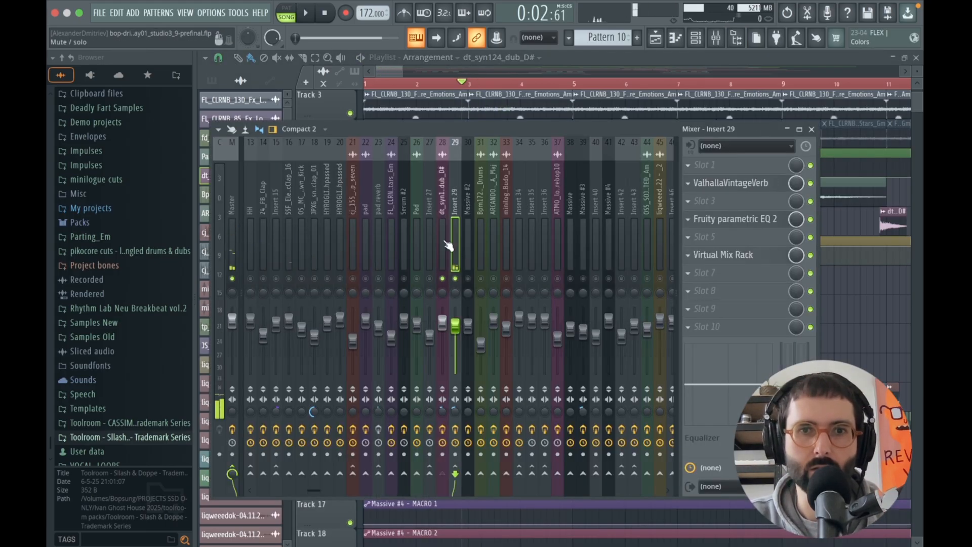
click(443, 196)
click(451, 198)
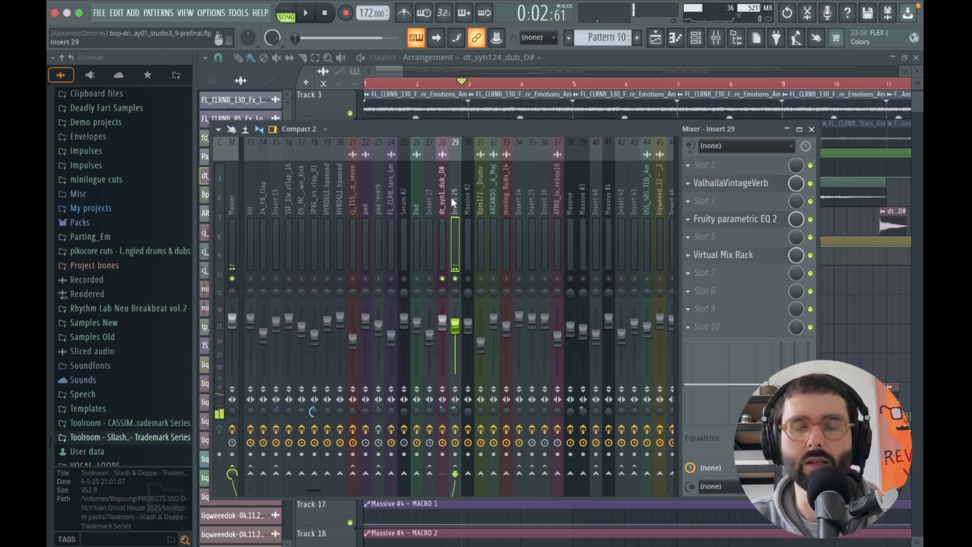
click(731, 183)
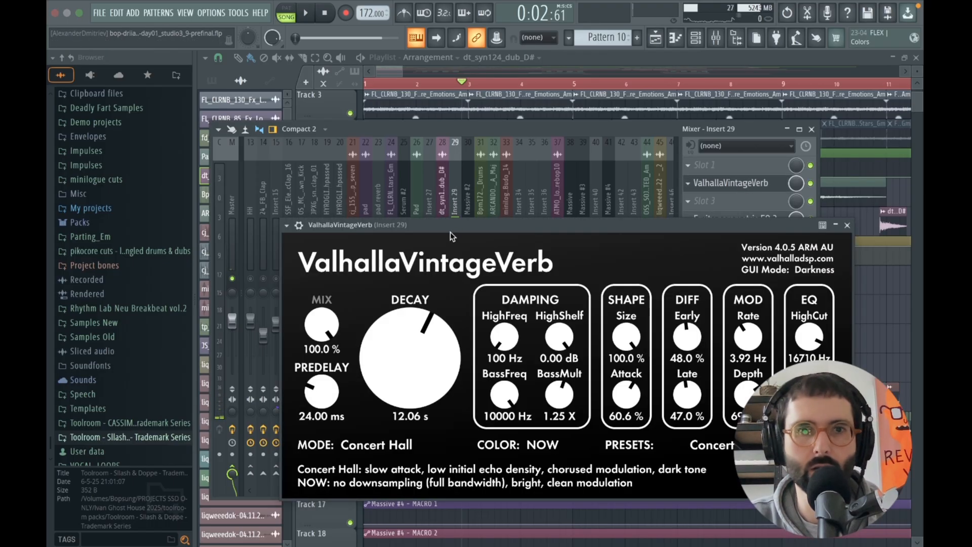
Step: Play the dub hit through the Insert 29 ValhallaVintageVerb and look over the reverb settings
drag(450, 232, 403, 109)
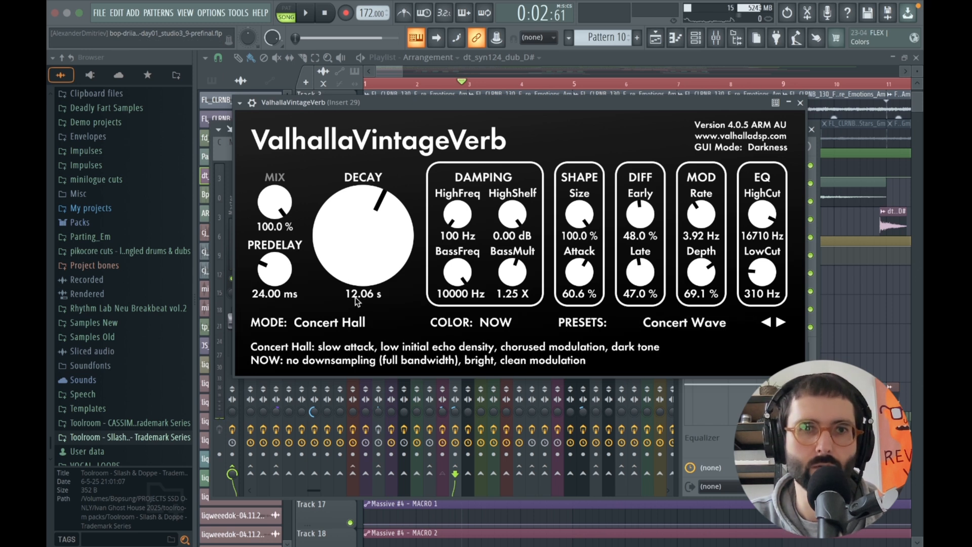
key(space)
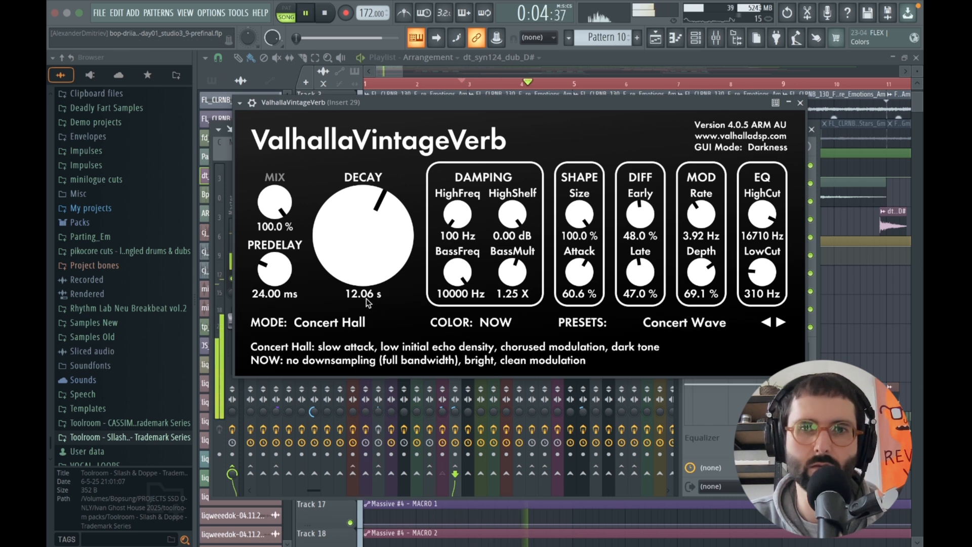
key(space)
drag(538, 109, 539, 252)
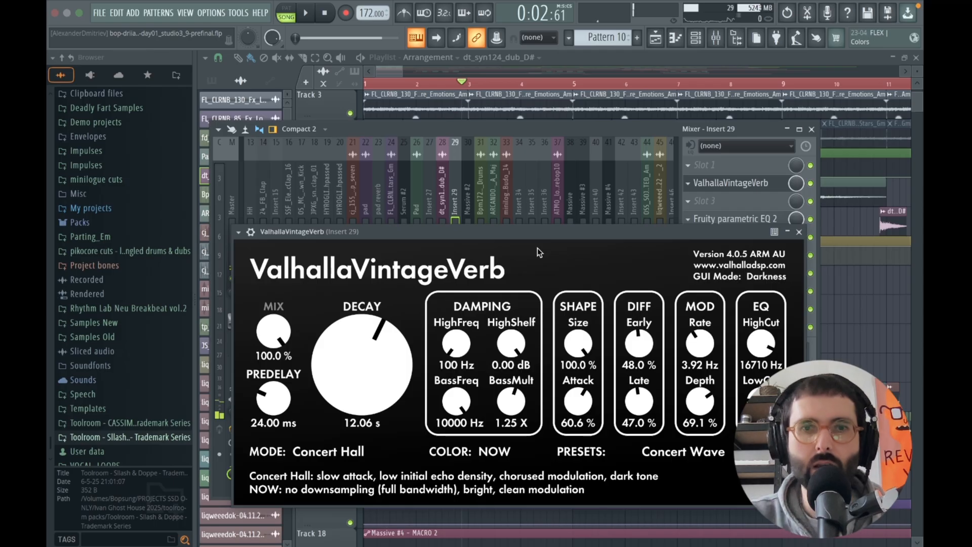
drag(531, 229, 485, 114)
Step: Try the reverb's HighShelf damping, leave it at 0.00 dB, set HighCut to 17650 Hz, and play the dub hit
drag(465, 236, 464, 302)
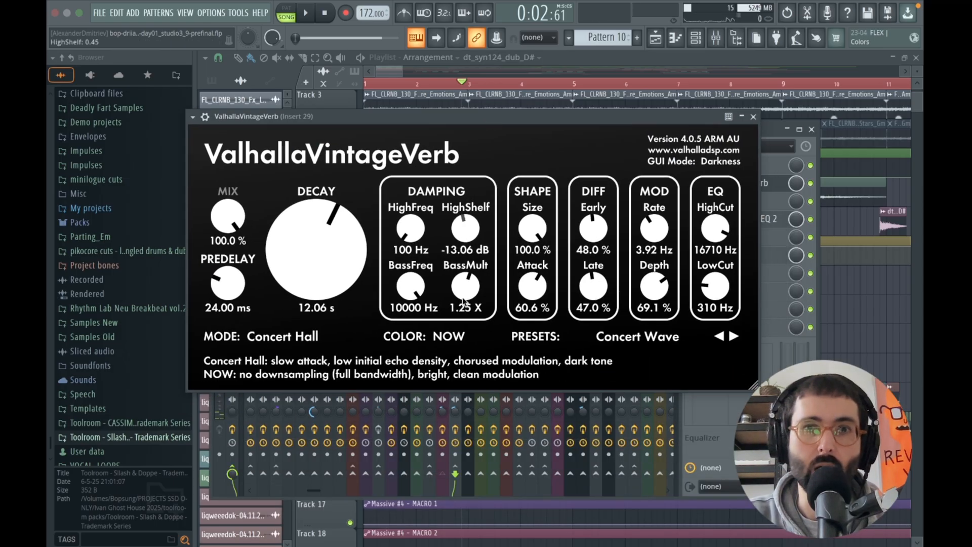
click(476, 235)
mouse_move(474, 234)
mouse_down()
mouse_move(476, 324)
mouse_move(475, 235)
mouse_up()
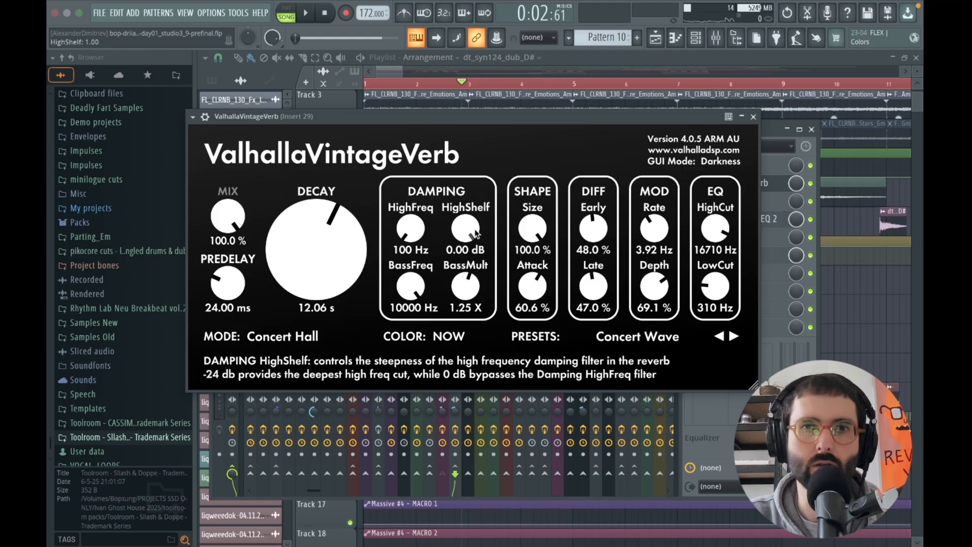
drag(706, 239, 711, 234)
key(space)
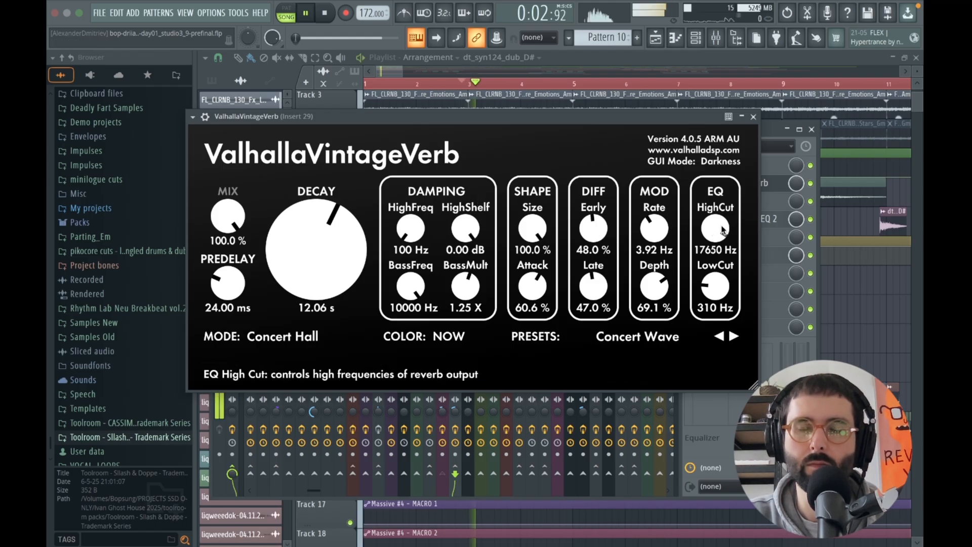
key(space)
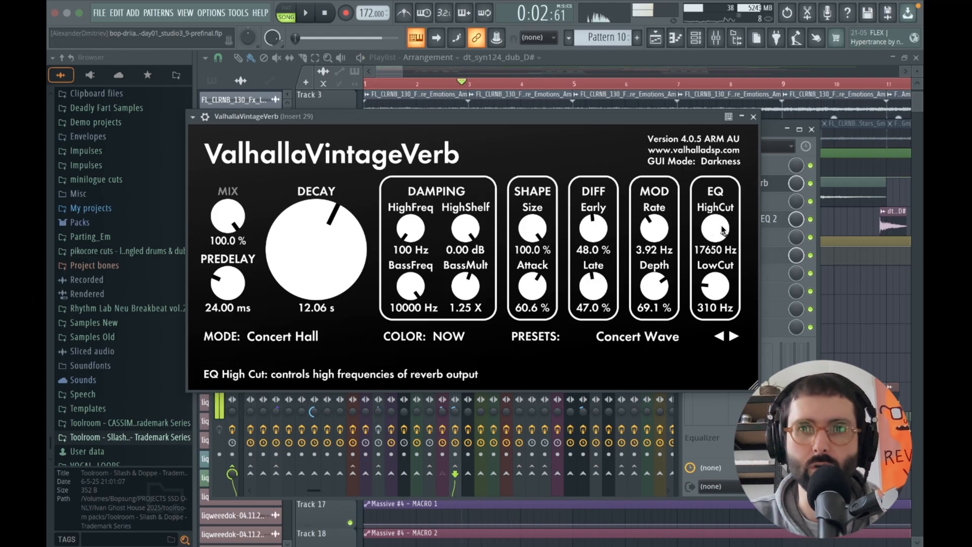
Step: Darken the reverb with HighCut at 2900 Hz and HighShelf at -12.60 dB, and play the dub hit
drag(723, 230, 721, 317)
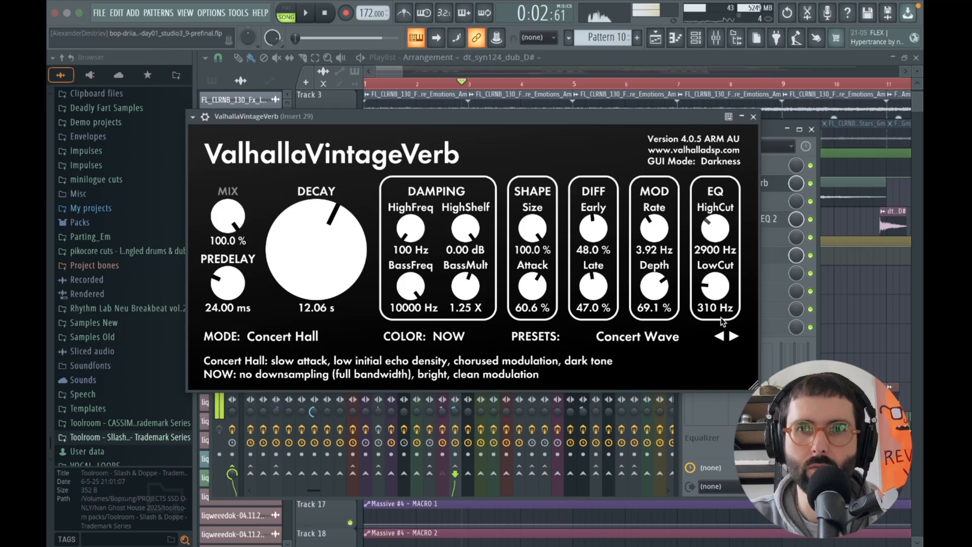
drag(473, 223, 488, 298)
key(space)
key(space)
key(space)
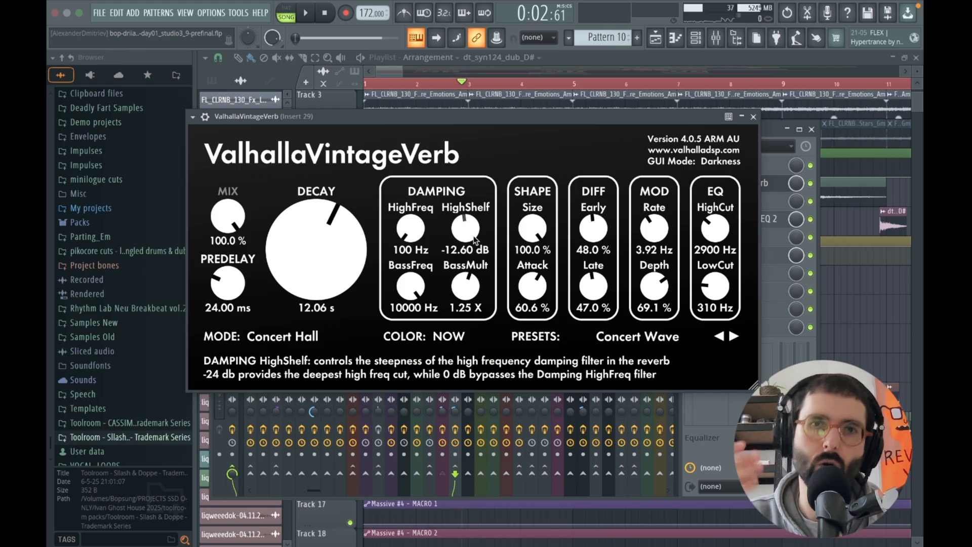
Step: Set the reverb's HighShelf to 0.00 dB and HighCut to 14970 Hz, and close ValhallaVintageVerb
drag(474, 240, 566, 4)
drag(719, 225, 765, 160)
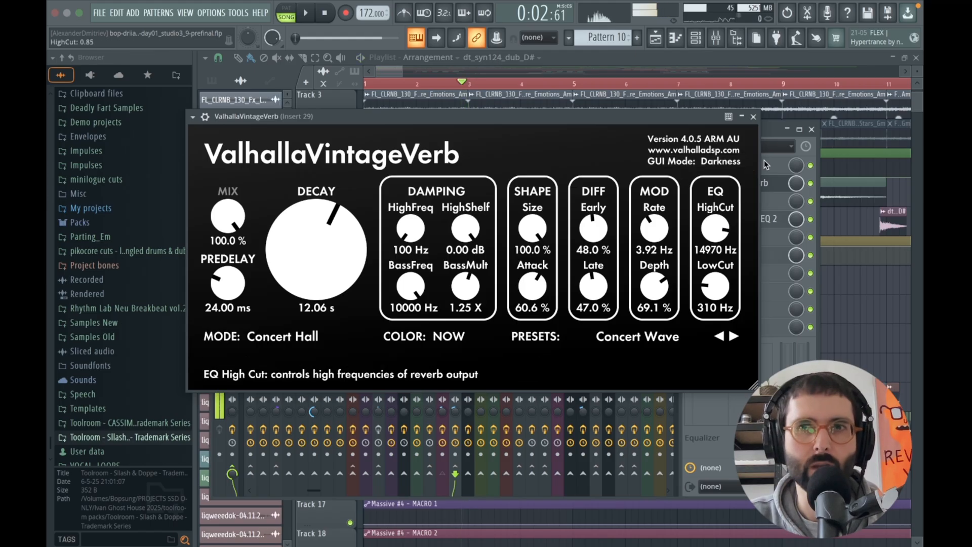
click(755, 118)
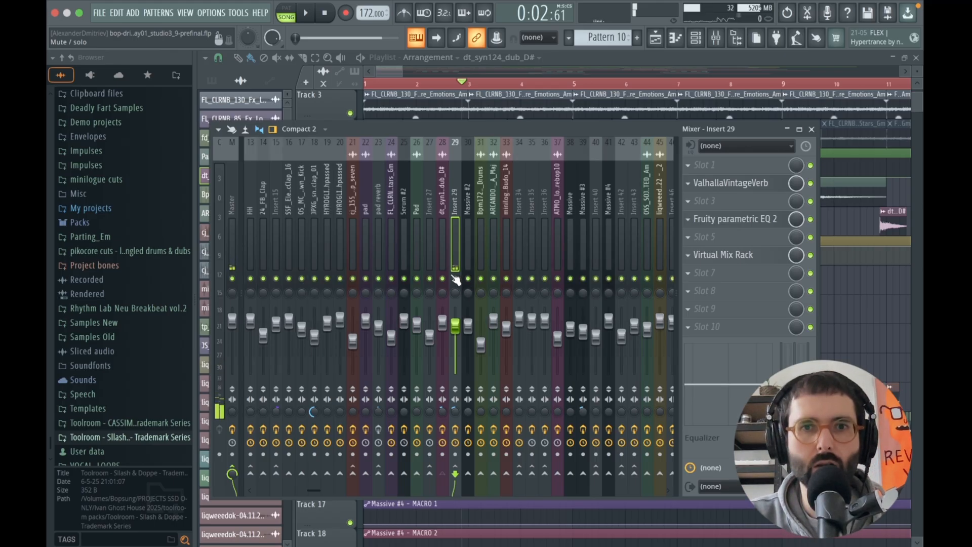
Step: Play the full arrangement from the start and check the levels of the mixer tracks
key(F9)
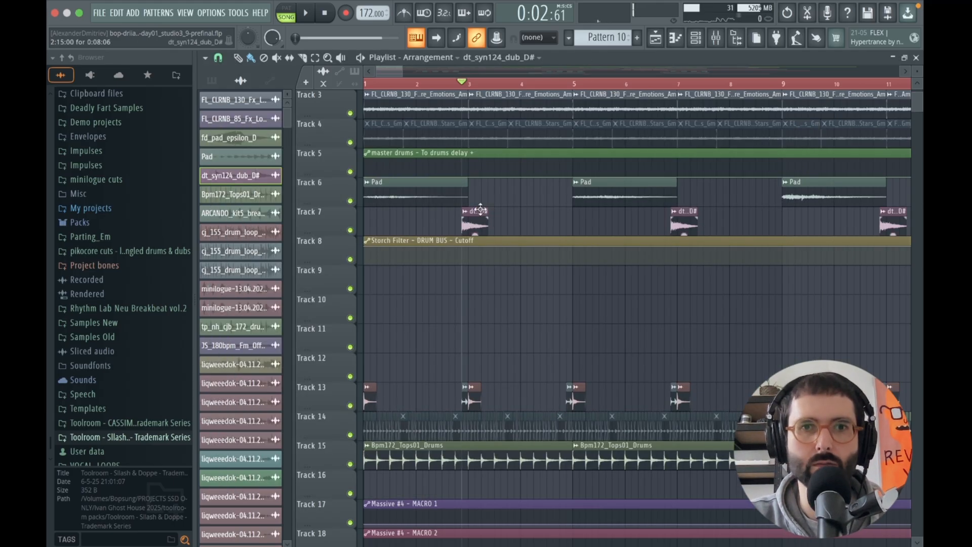
scroll(476, 188, down, 3)
click(385, 85)
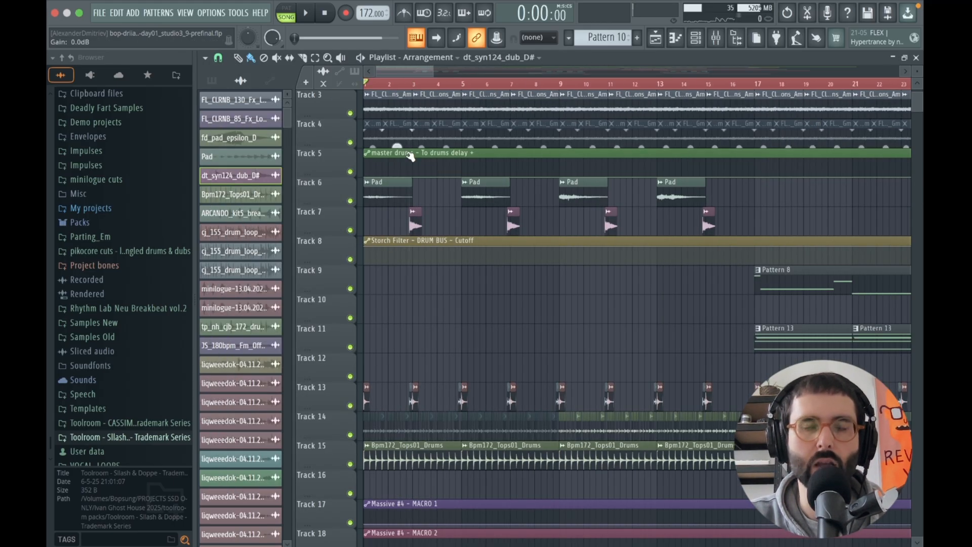
click(717, 38)
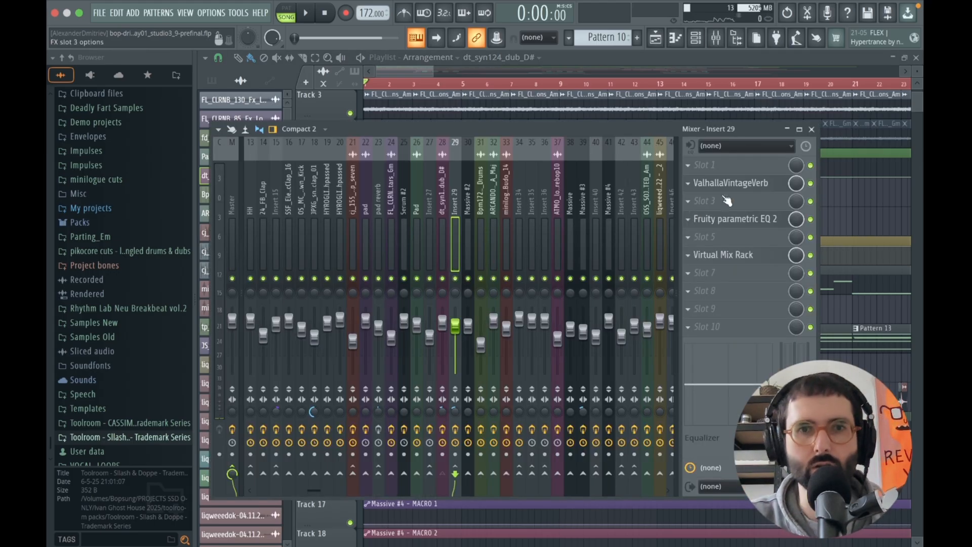
click(812, 129)
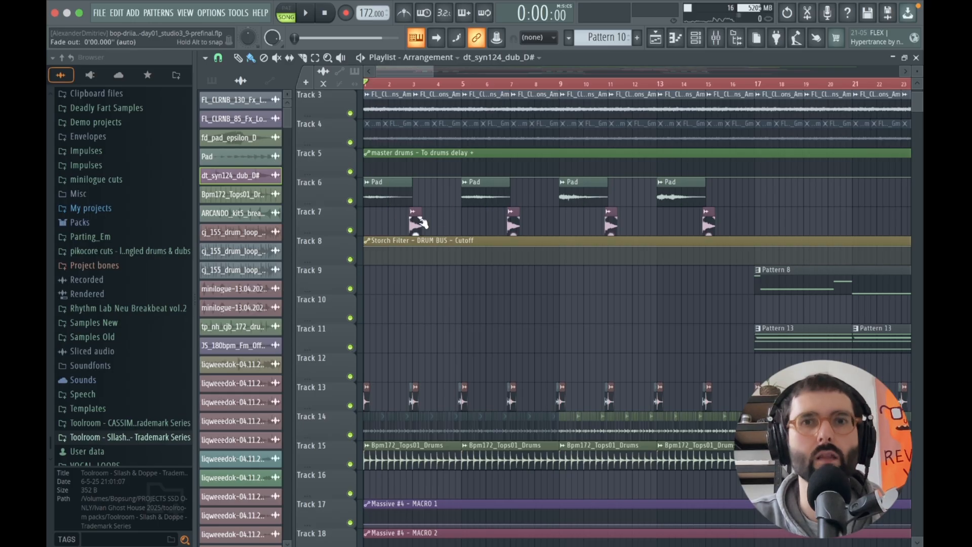
key(space)
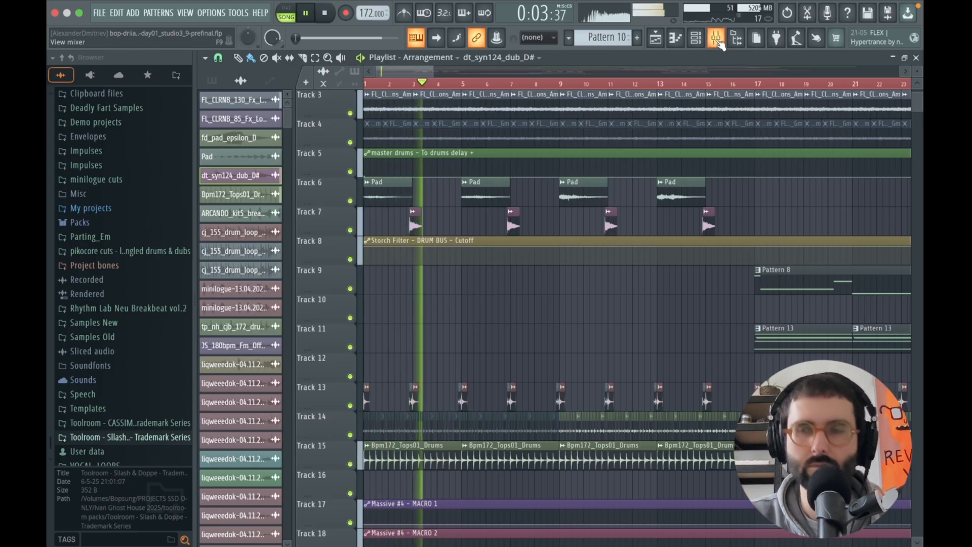
click(718, 42)
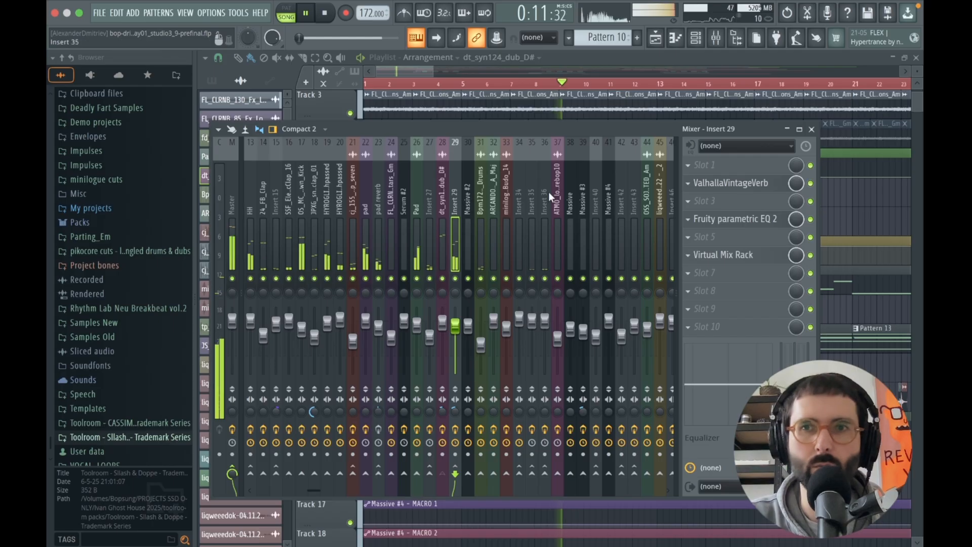
click(811, 130)
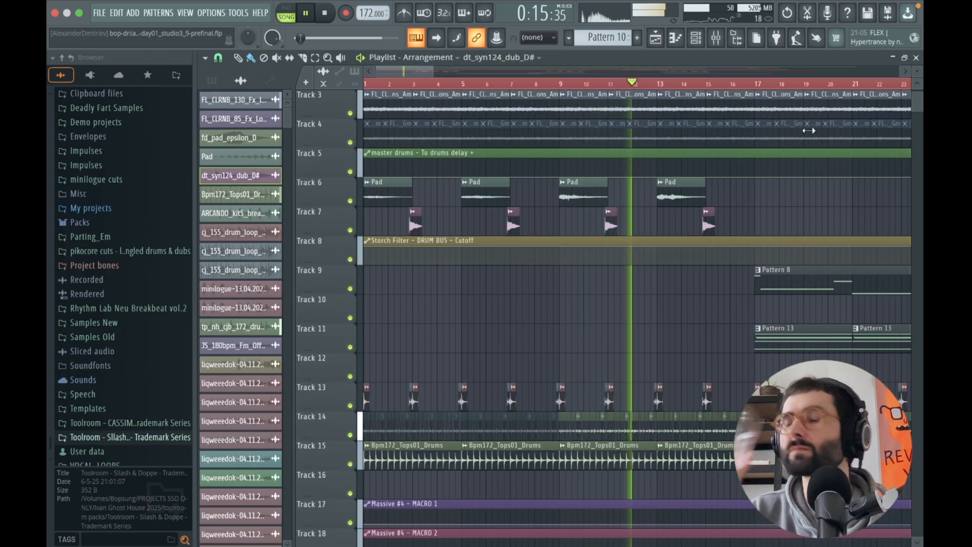
Step: Look over the arrangement up to bar 65, including the Track 12 minilogue clips, and stop playback
scroll(745, 173, down, 2)
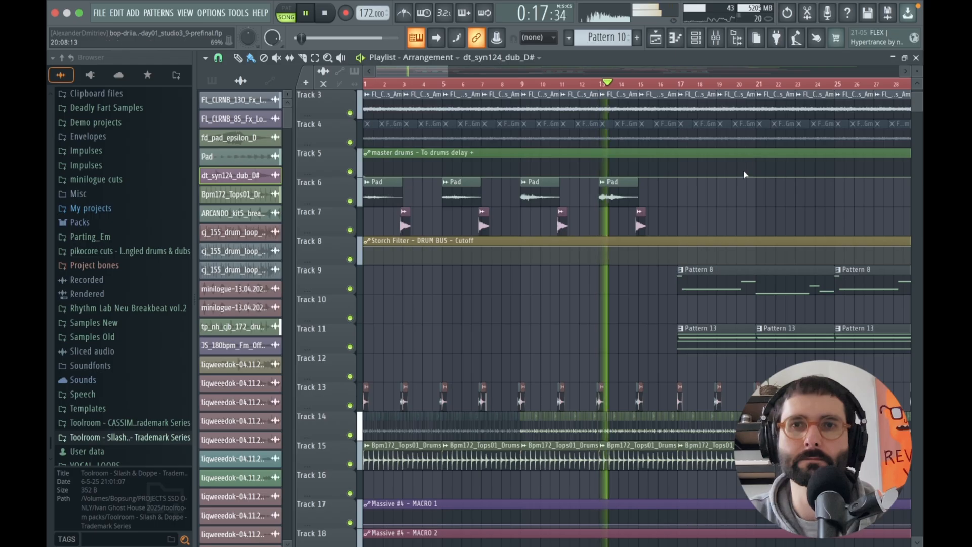
scroll(658, 230, down, 4)
scroll(663, 218, up, 5)
scroll(500, 275, up, 2)
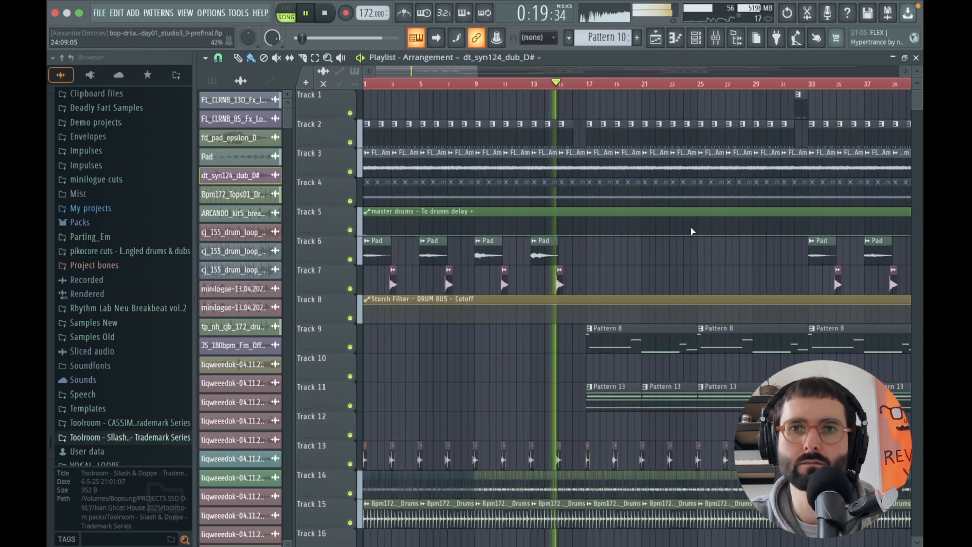
scroll(574, 251, down, 3)
scroll(567, 247, down, 2)
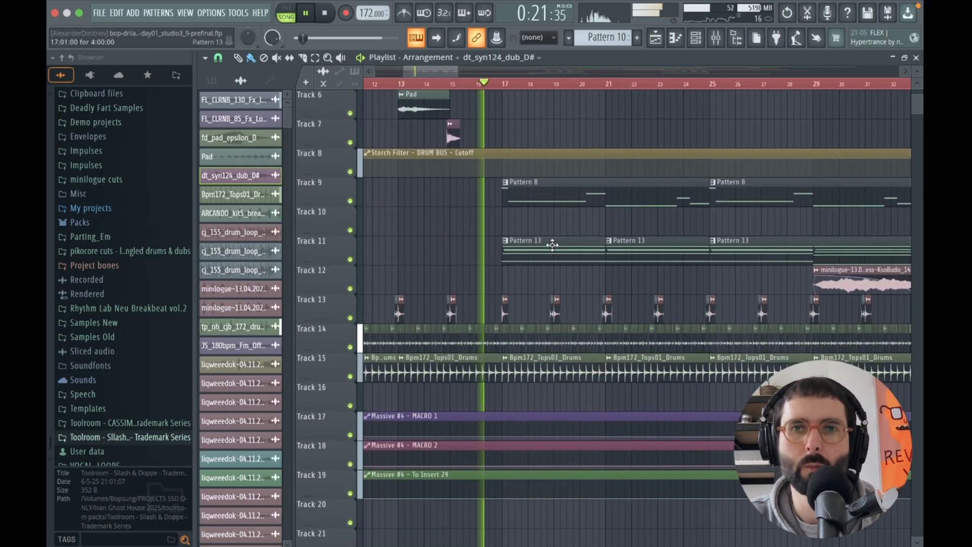
key(space)
scroll(552, 244, down, 3)
scroll(704, 261, right, 5)
scroll(697, 263, down, 2)
scroll(650, 212, up, 2)
scroll(628, 202, left, 5)
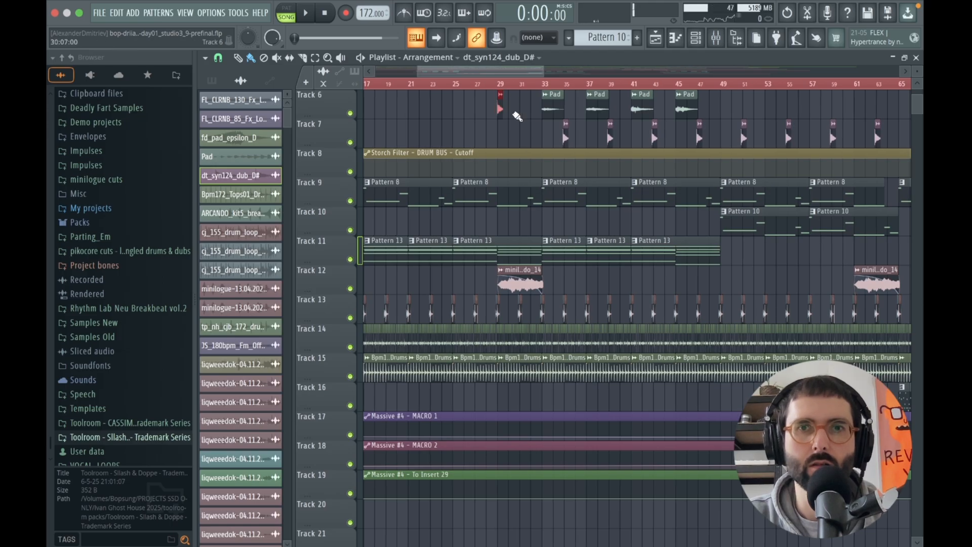
Step: Solo Track 12, open the minilogue clip's sample settings, and show its mixer track 33
right_click(350, 289)
double_click(509, 289)
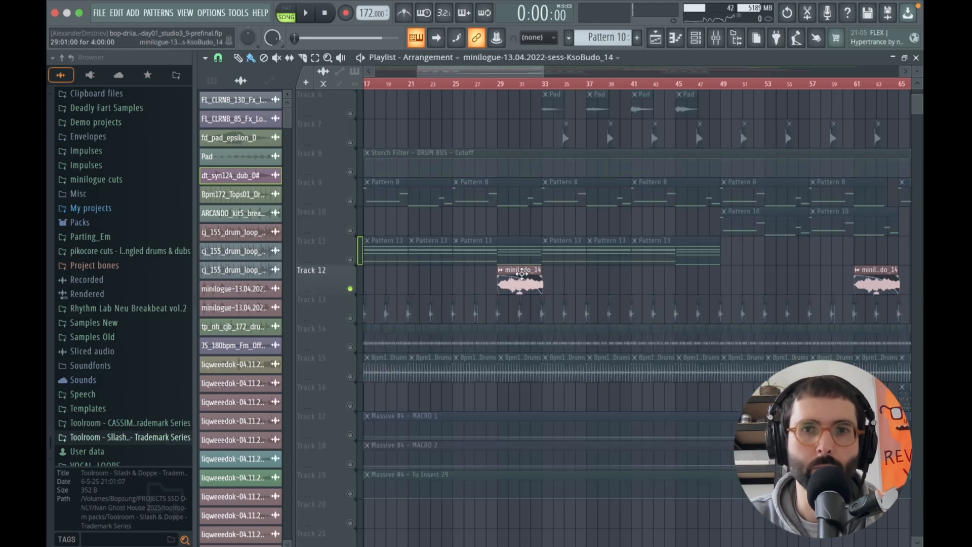
drag(439, 328, 466, 168)
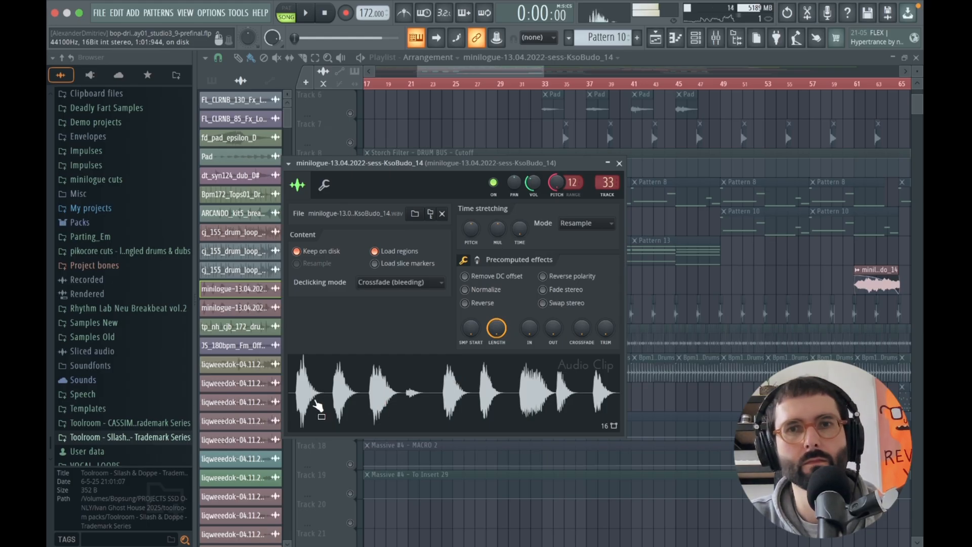
click(608, 183)
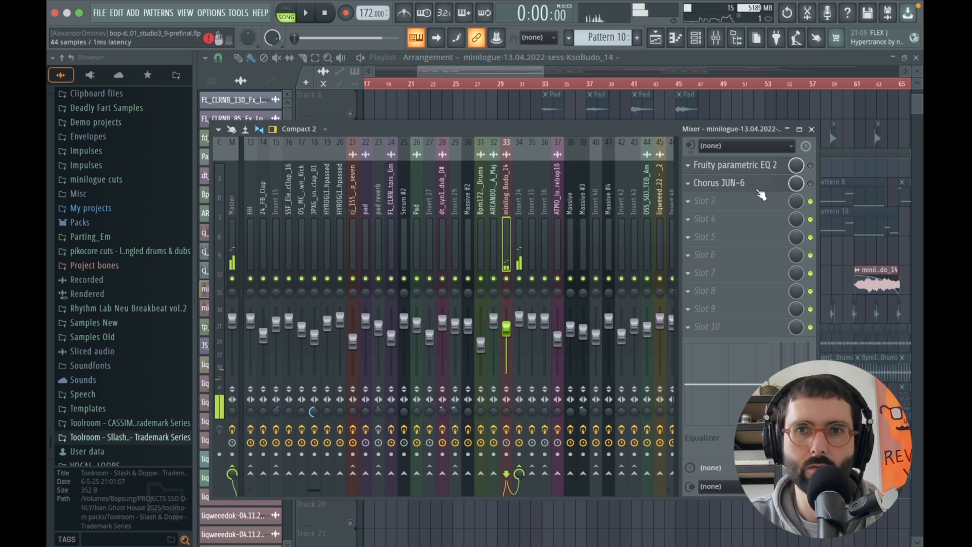
Step: Open Fruity parametric EQ 2 on the minilogue mixer track, examine its curve, and close it
click(758, 172)
key(space)
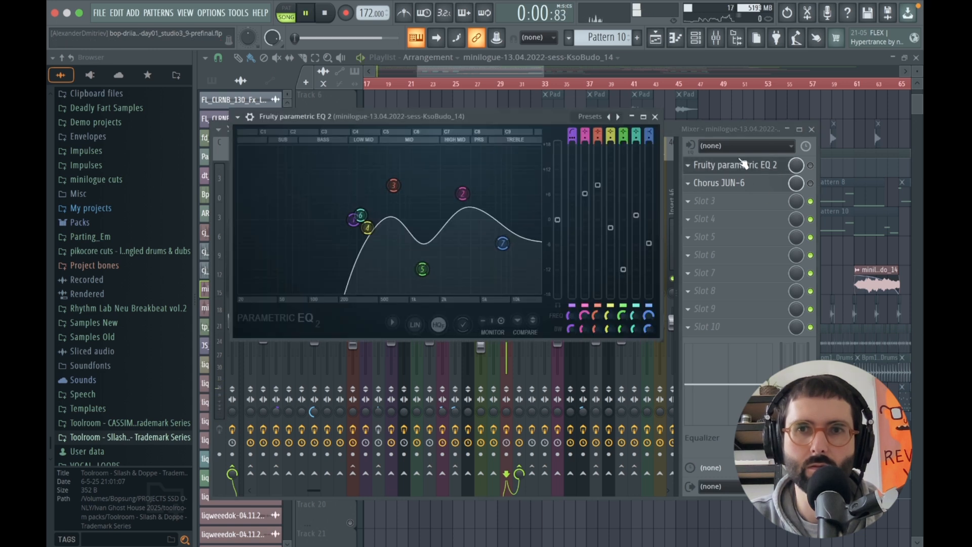
key(space)
click(655, 117)
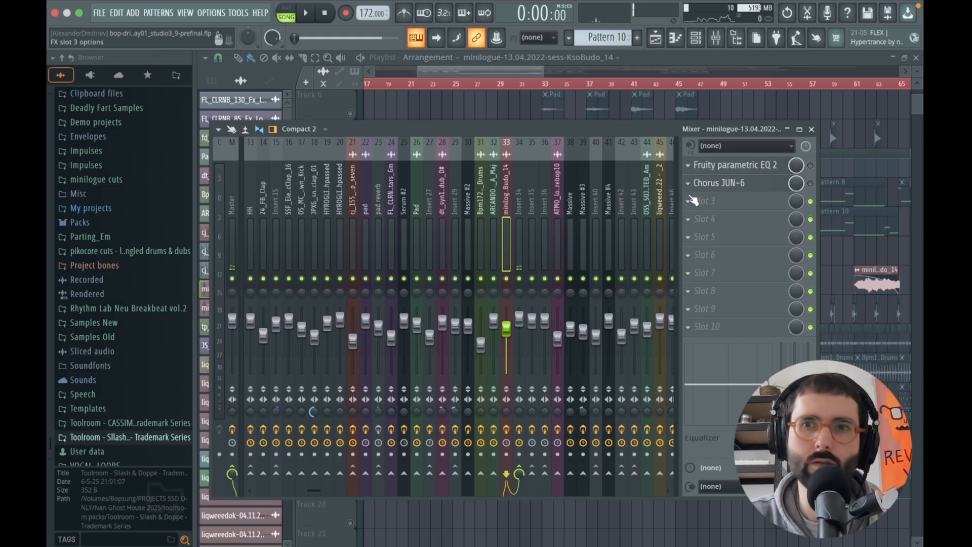
Step: Enable Fruity parametric EQ 2 and Chorus JUN-6 on the minilogue mixer track, looking over the EQ curve
click(769, 171)
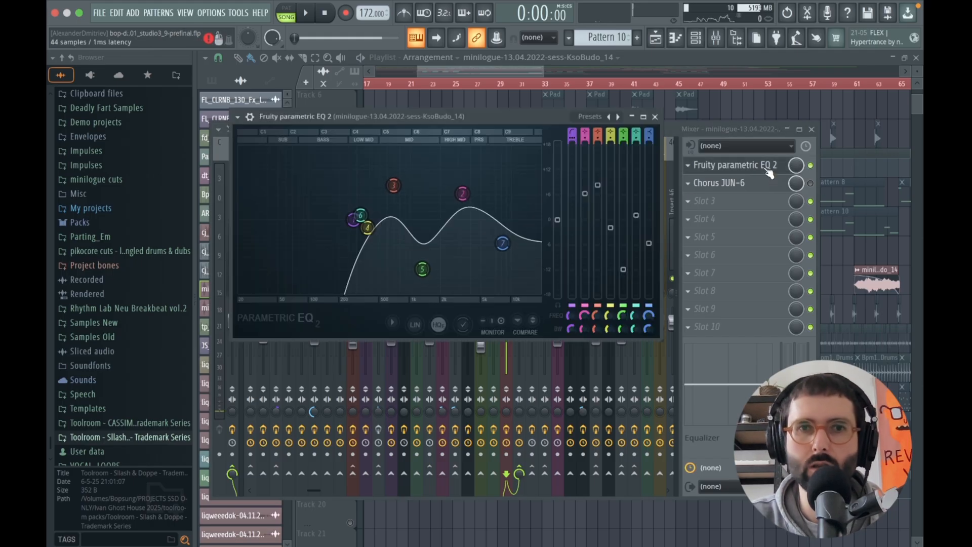
key(space)
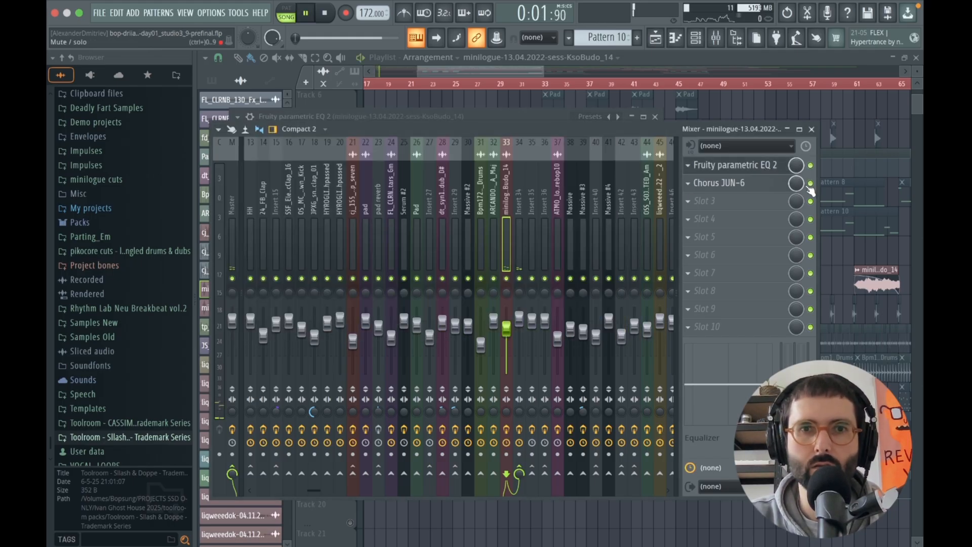
click(759, 186)
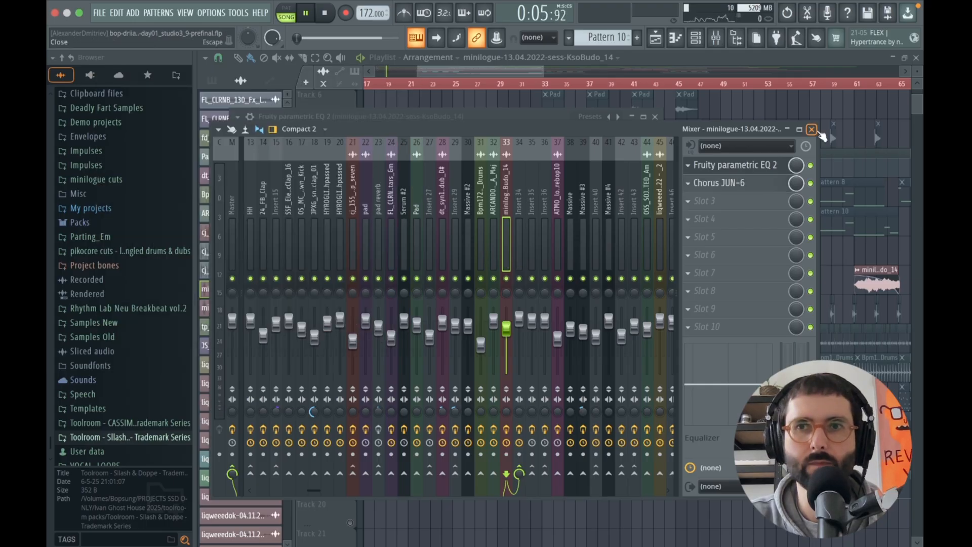
Step: Play the soloed minilogue clip and view the ValhallaVintageVerb settings on the Insert 34 track
click(812, 129)
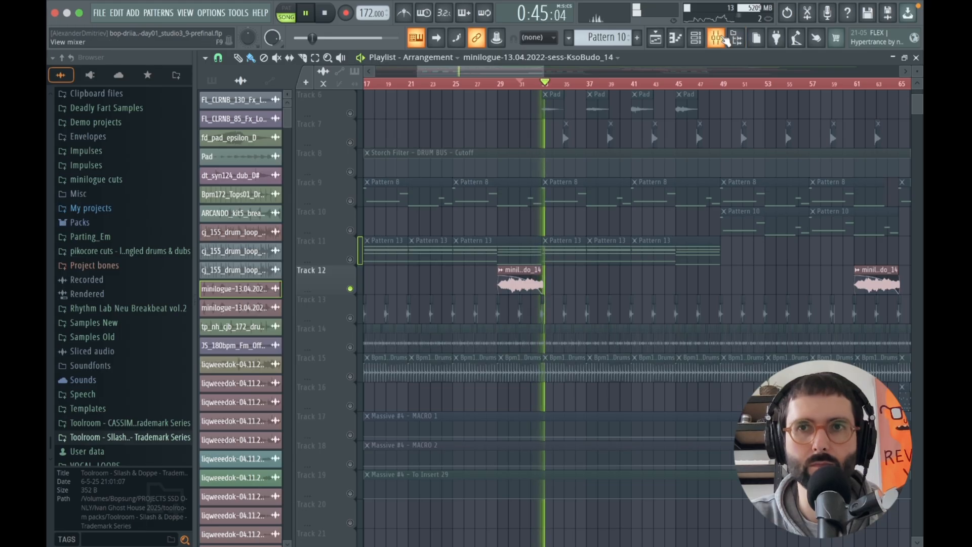
click(727, 41)
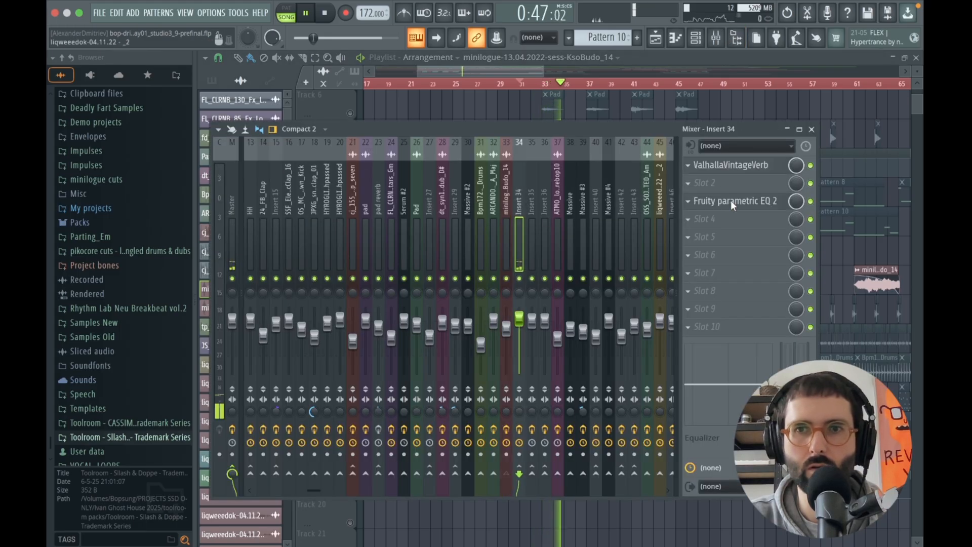
click(764, 166)
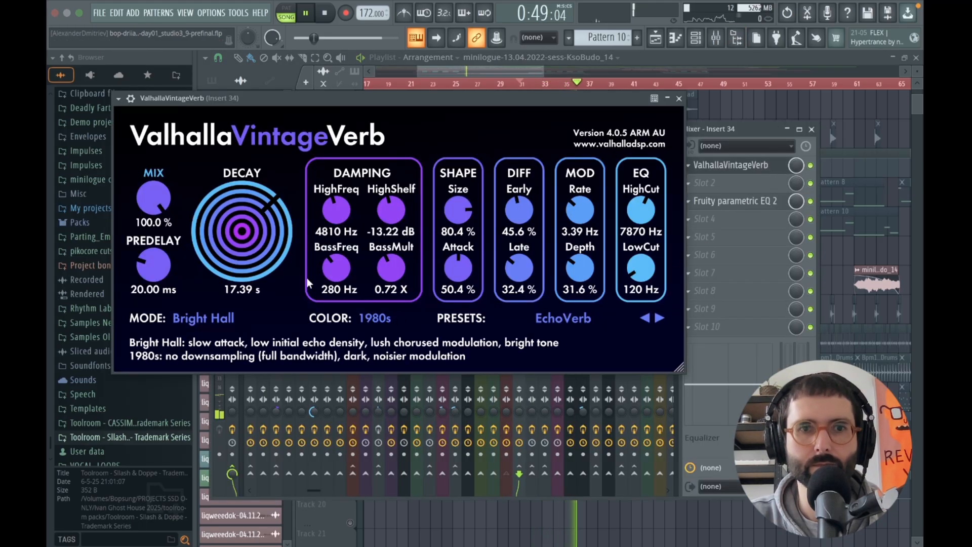
click(680, 98)
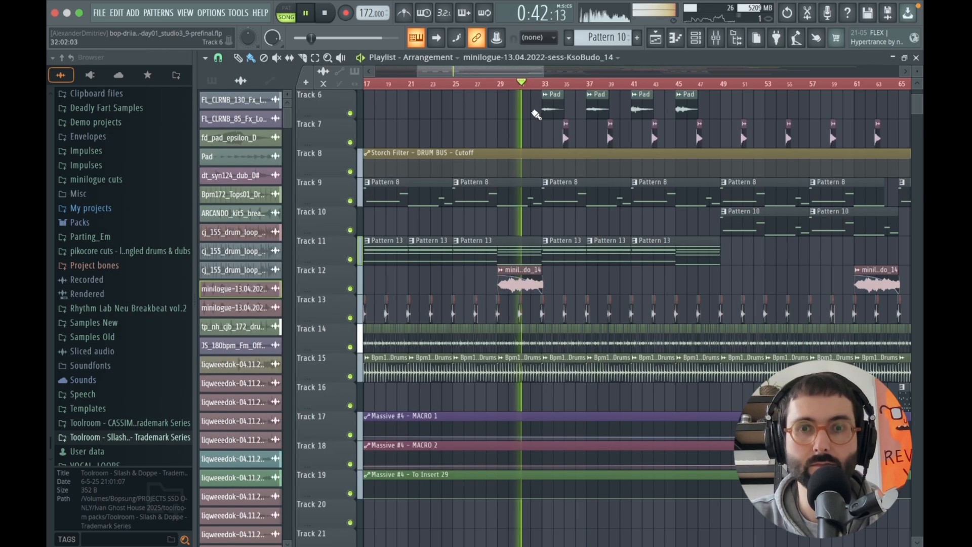
Step: Play the minilogue clip within the full arrangement, stop playback, and look over the surrounding bars
key(space)
scroll(562, 281, down, 2)
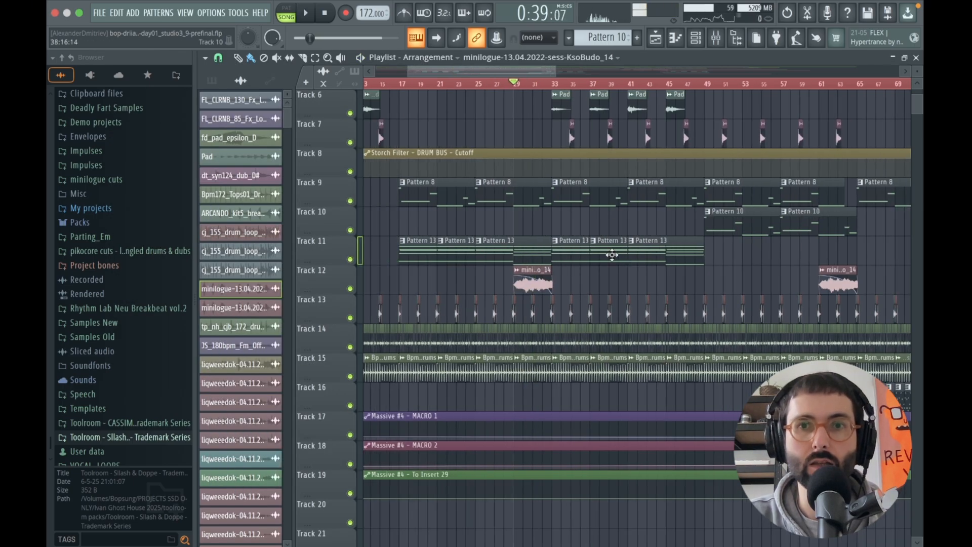
Step: Look over the whole arrangement, from the synth and drum tracks down to the vocal and automation tracks
scroll(562, 281, down, 1)
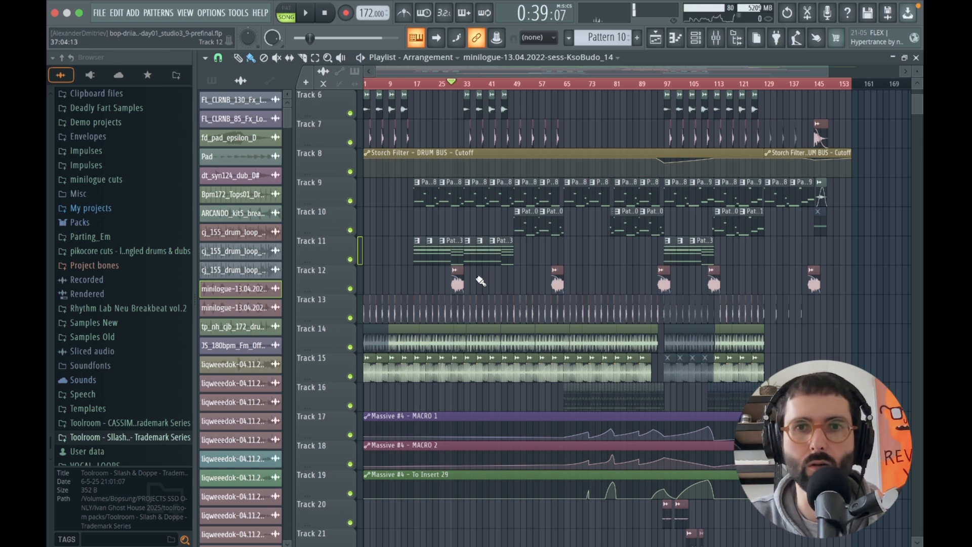
scroll(591, 252, down, 3)
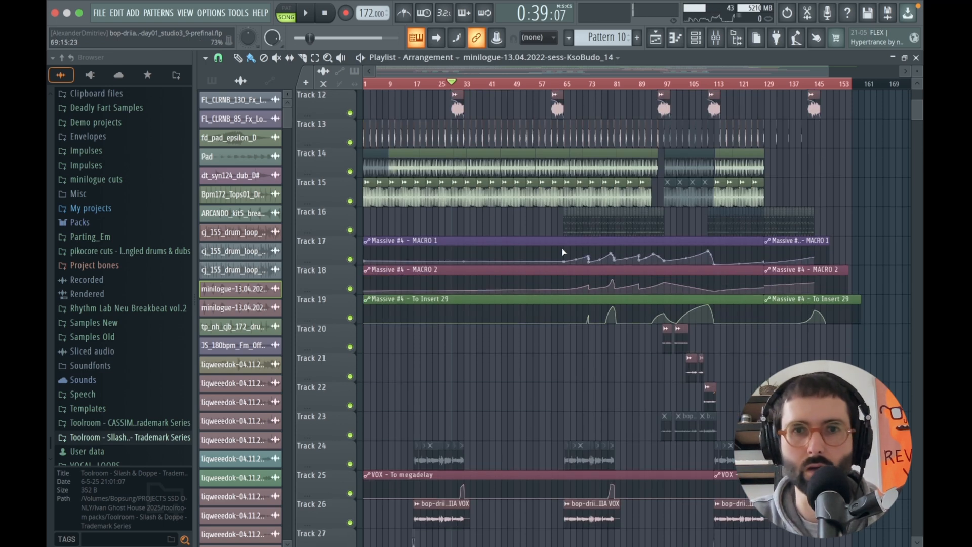
scroll(520, 240, down, 5)
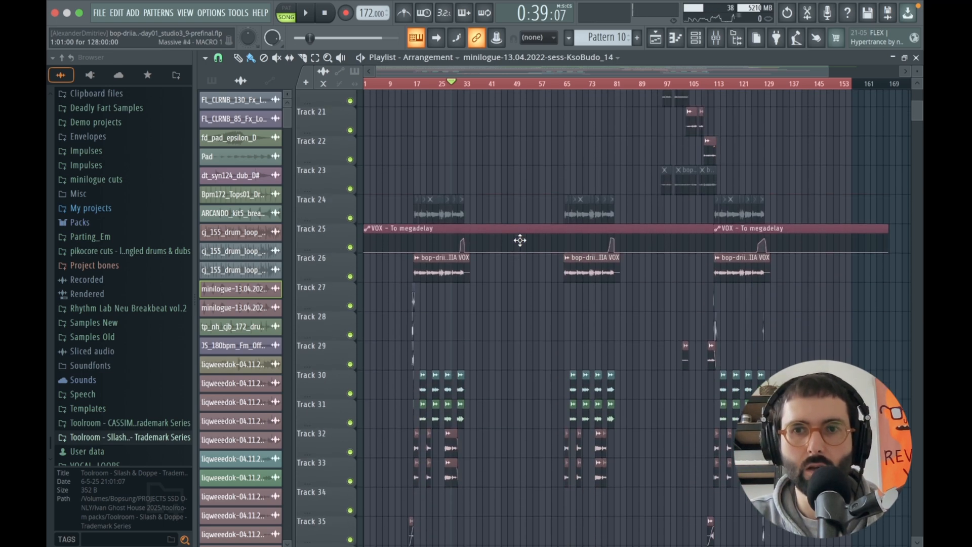
scroll(520, 240, up, 9)
scroll(520, 240, up, 1)
scroll(785, 236, up, 3)
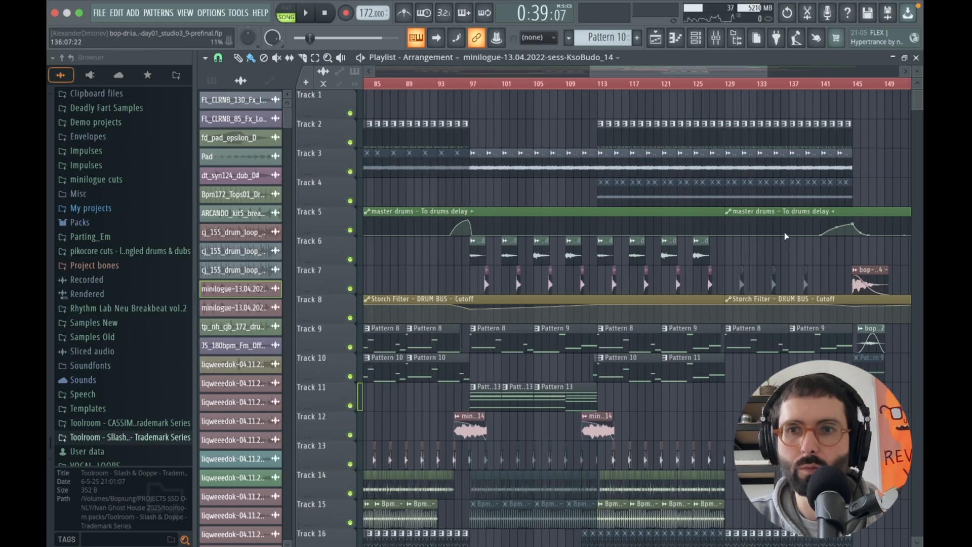
scroll(785, 236, down, 1)
scroll(786, 237, down, 10)
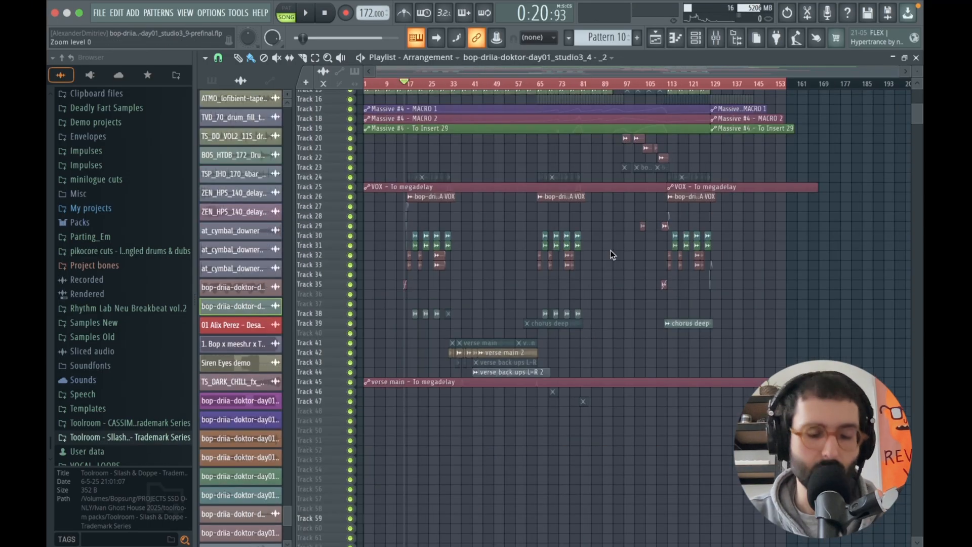
Step: Examine the vocal clips and their layers on Tracks 24 to 38, around bars 17 to 33
scroll(594, 258, up, 2)
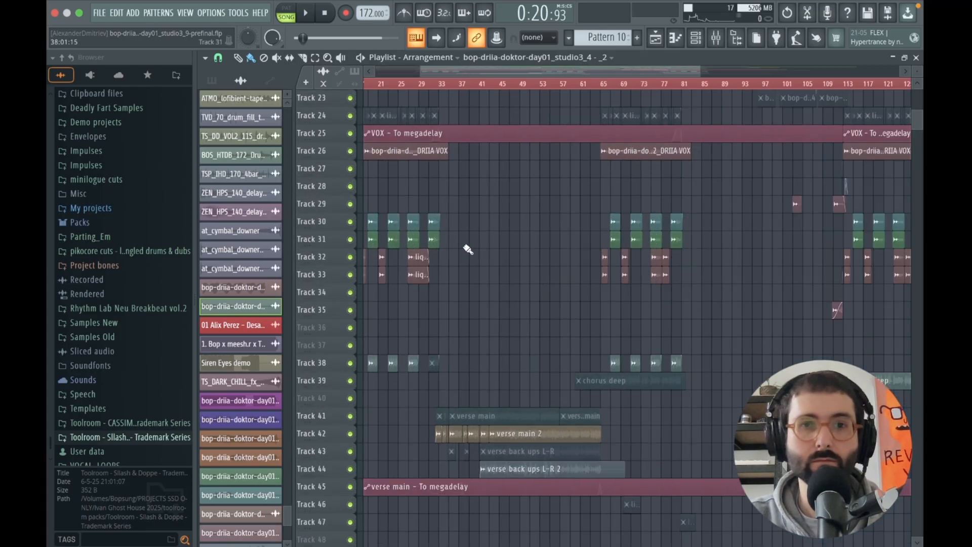
scroll(462, 245, up, 3)
scroll(507, 203, up, 3)
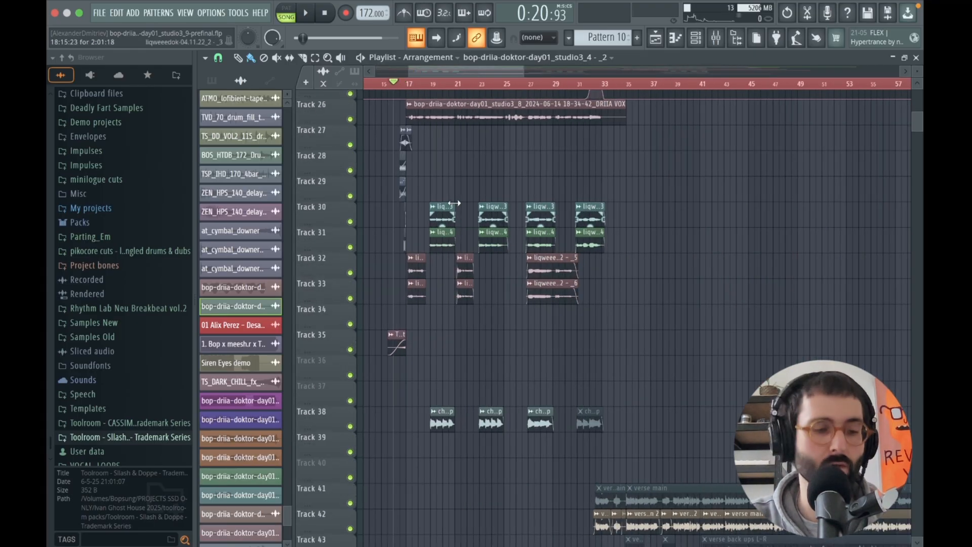
scroll(423, 192, up, 3)
scroll(426, 192, up, 2)
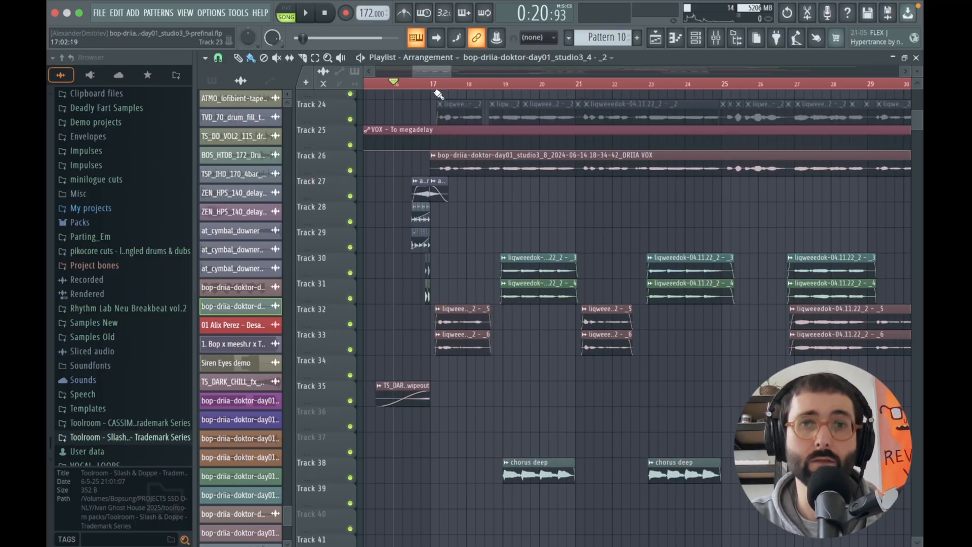
scroll(432, 87, down, 2)
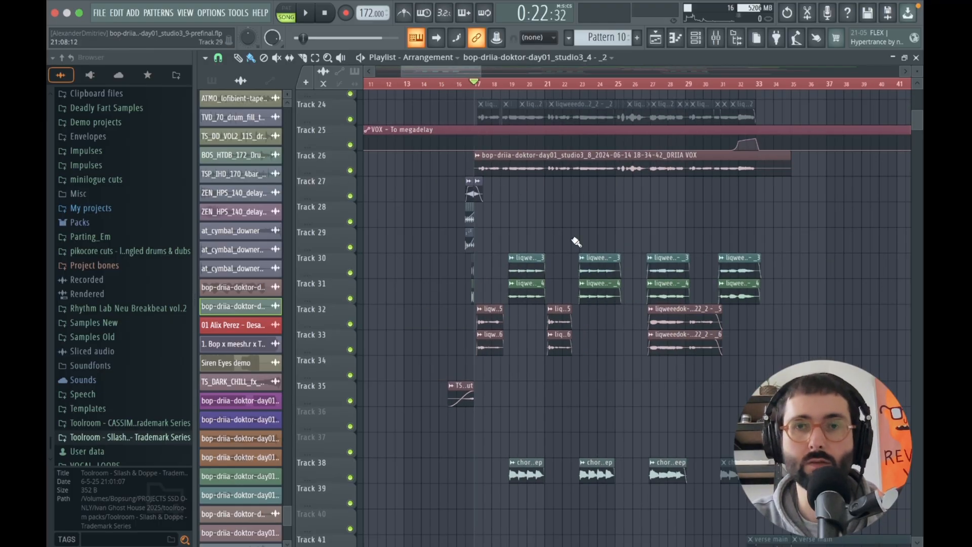
scroll(734, 209, down, 3)
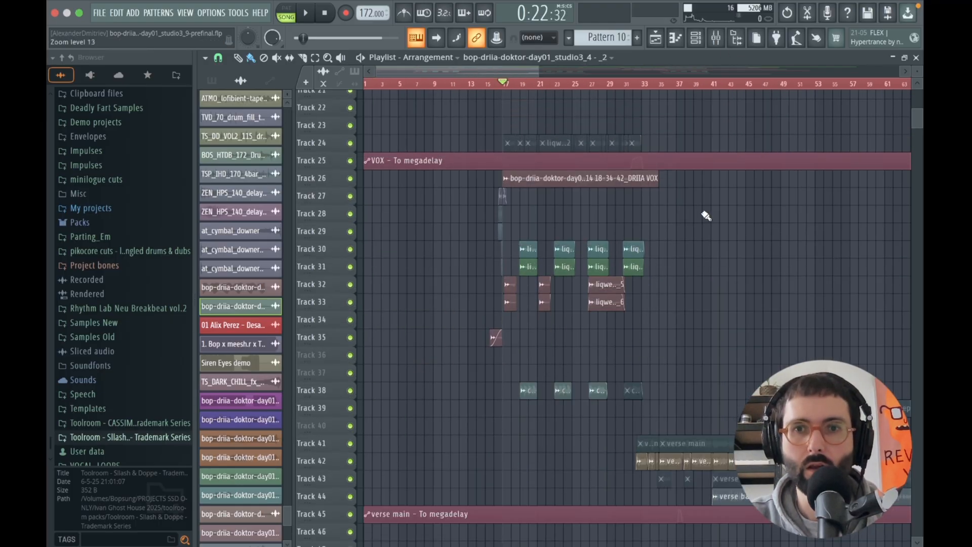
scroll(707, 217, up, 3)
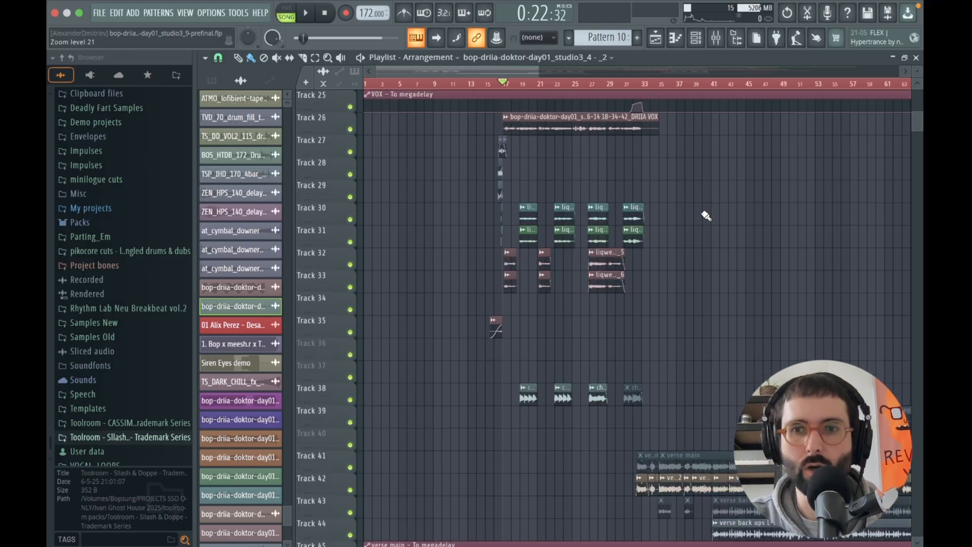
drag(493, 66, 524, 71)
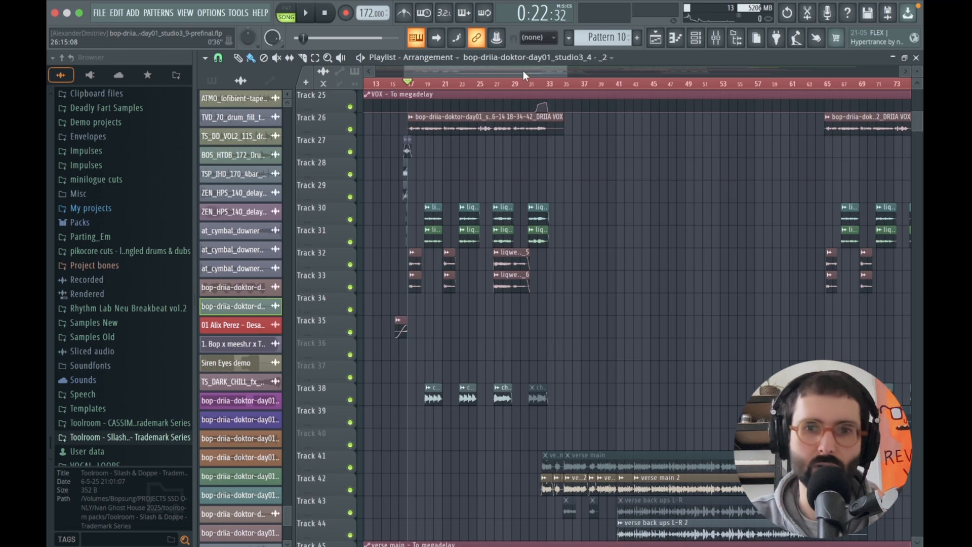
scroll(402, 147, up, 3)
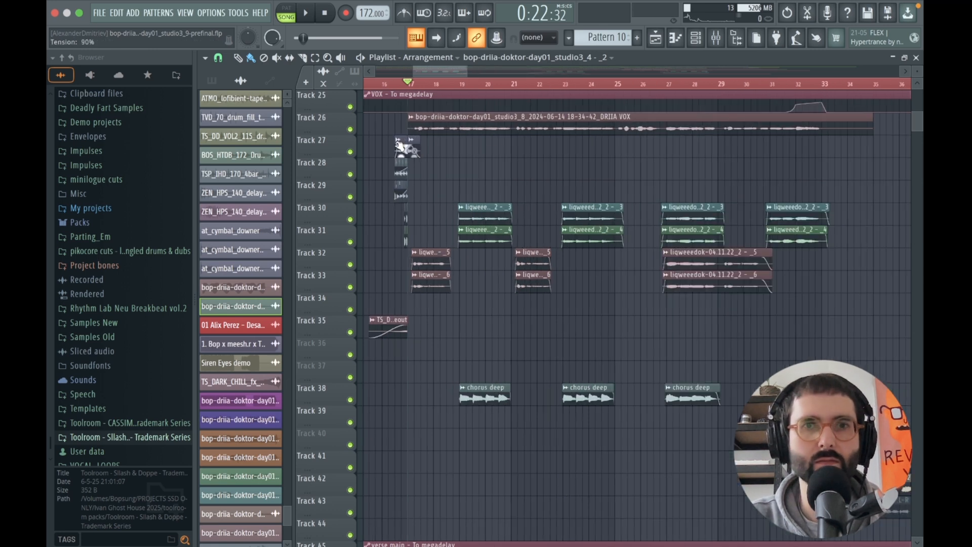
Step: View the vocal, reverb and delay tracks in the mixer, and close it
click(716, 38)
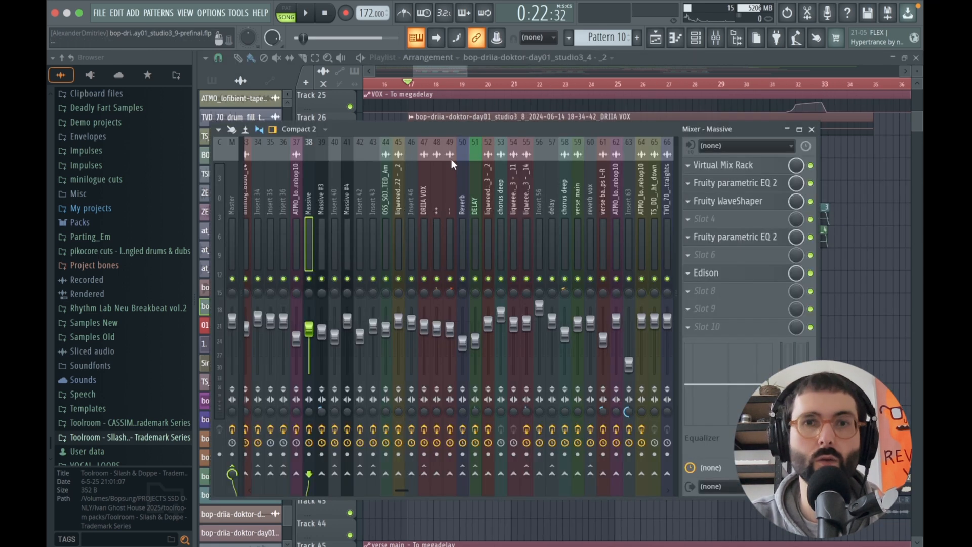
scroll(451, 159, down, 6)
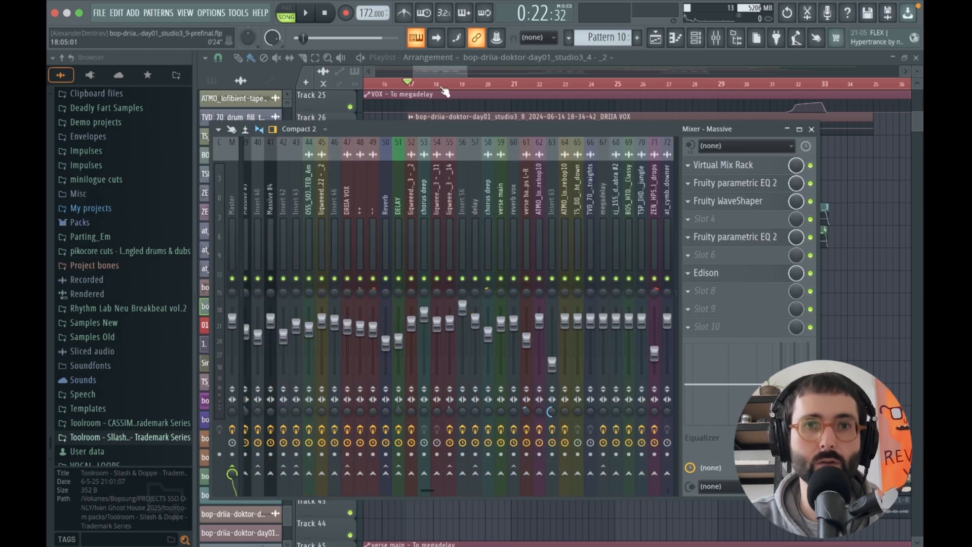
click(721, 40)
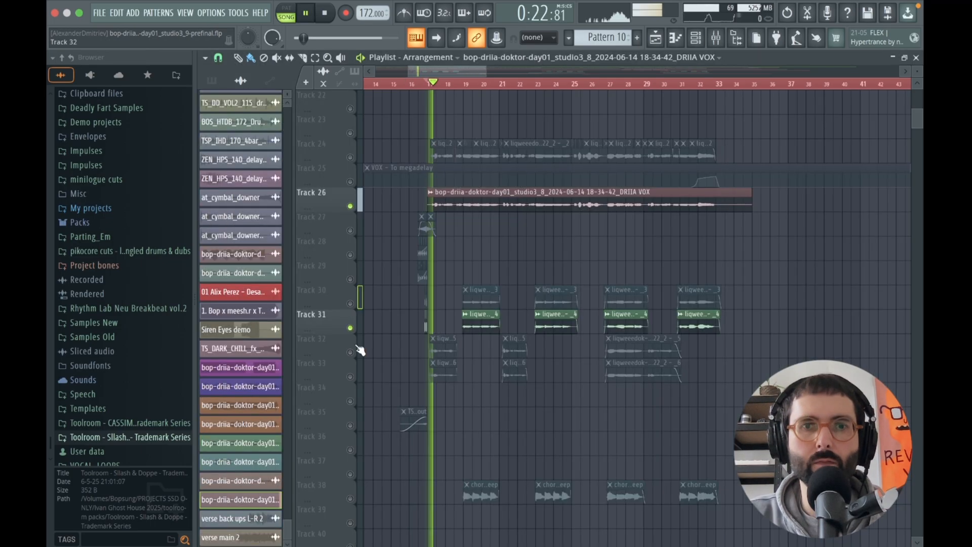
Step: Play the lead vocal while unmuting Tracks 24, 25, 30, 32, 33 and 38, and mute Tracks 30 to 33 and 38 again
click(351, 352)
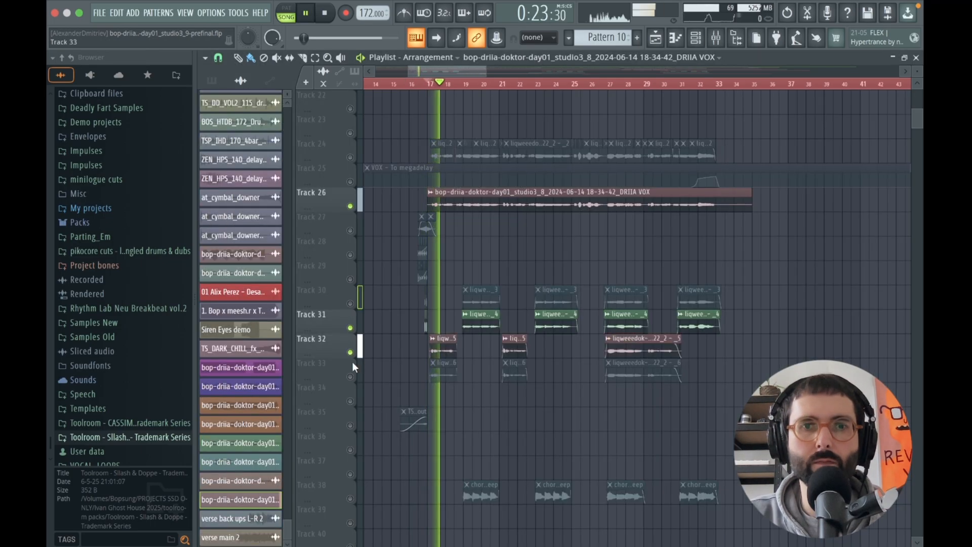
click(350, 376)
click(350, 303)
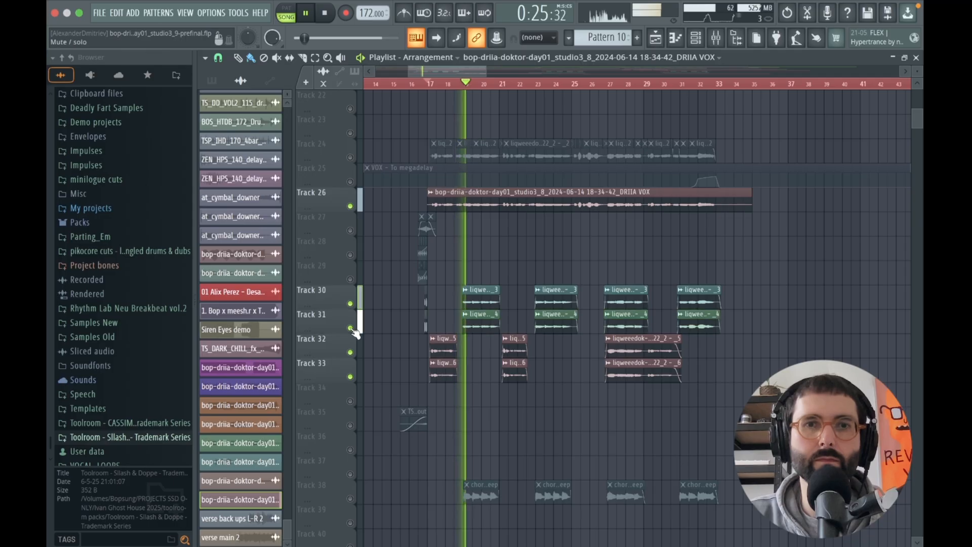
click(350, 157)
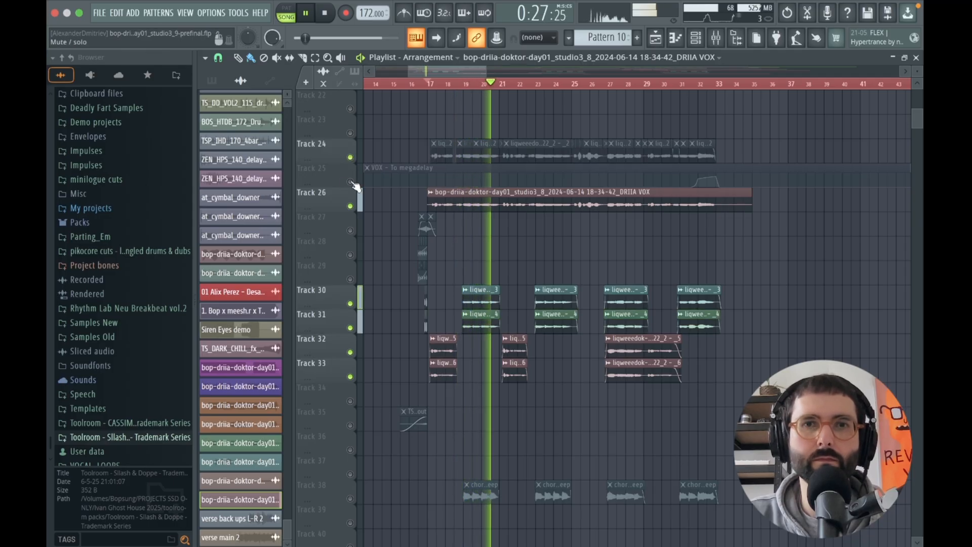
click(351, 181)
click(350, 499)
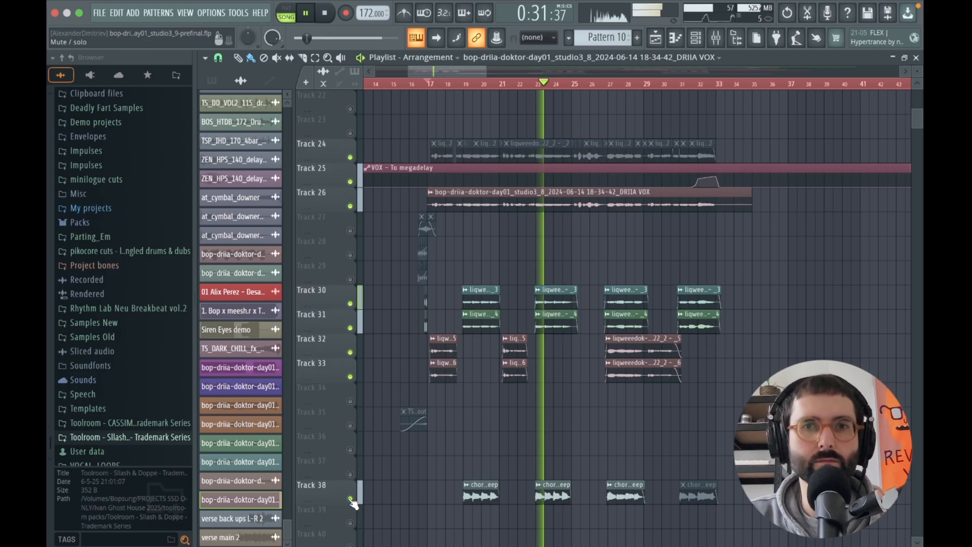
drag(353, 501, 353, 303)
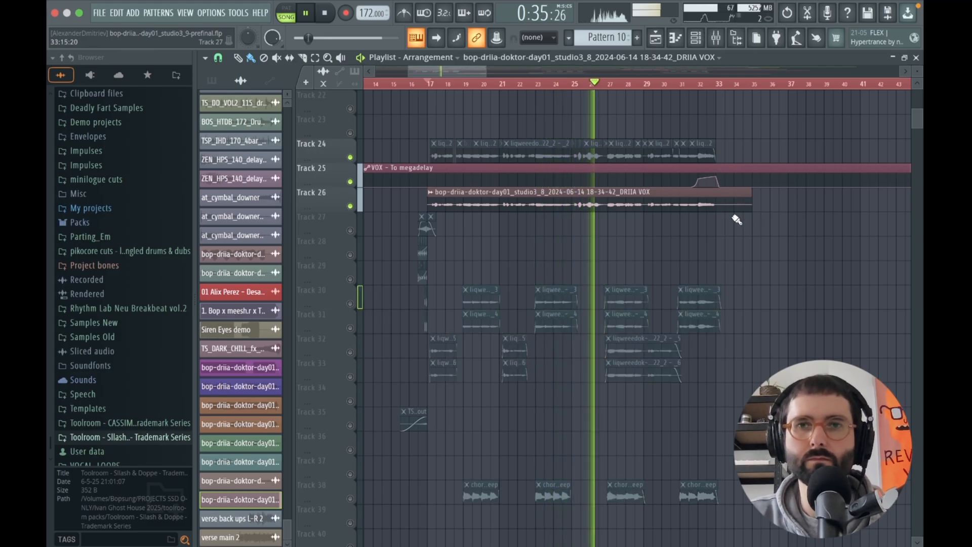
Step: Bypass all effects on the lead vocal's mixer track, mute the Reverb and DELAY sends during playback, and close the mixer
scroll(630, 212, up, 2)
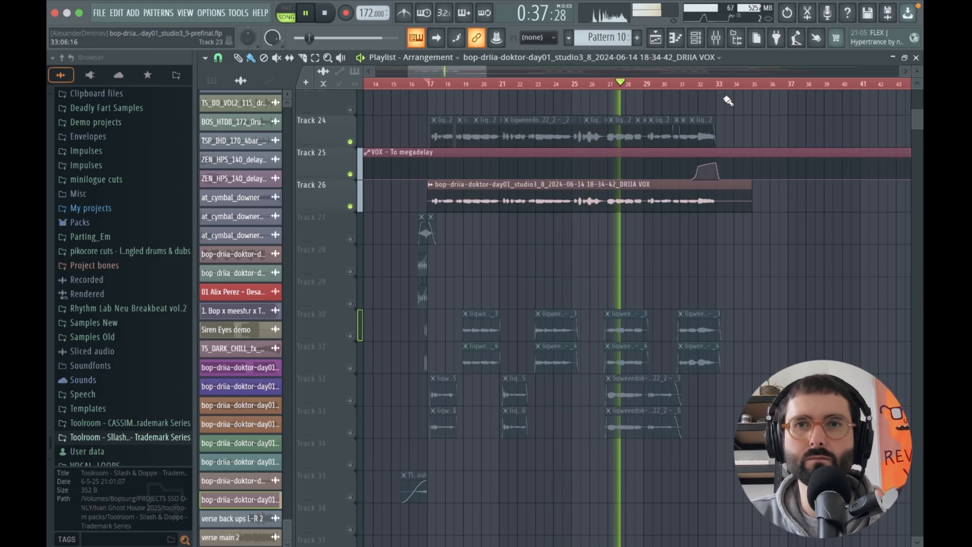
click(725, 38)
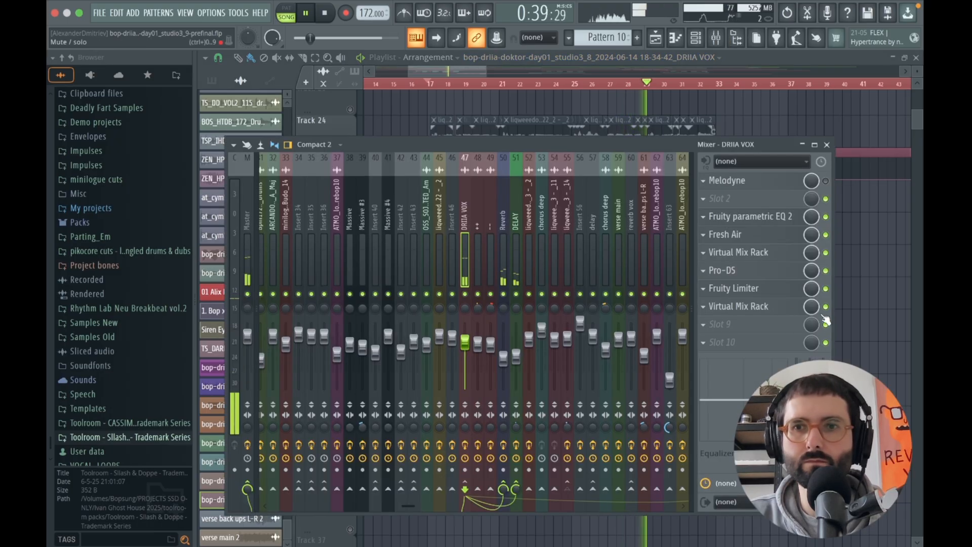
drag(826, 289, 826, 217)
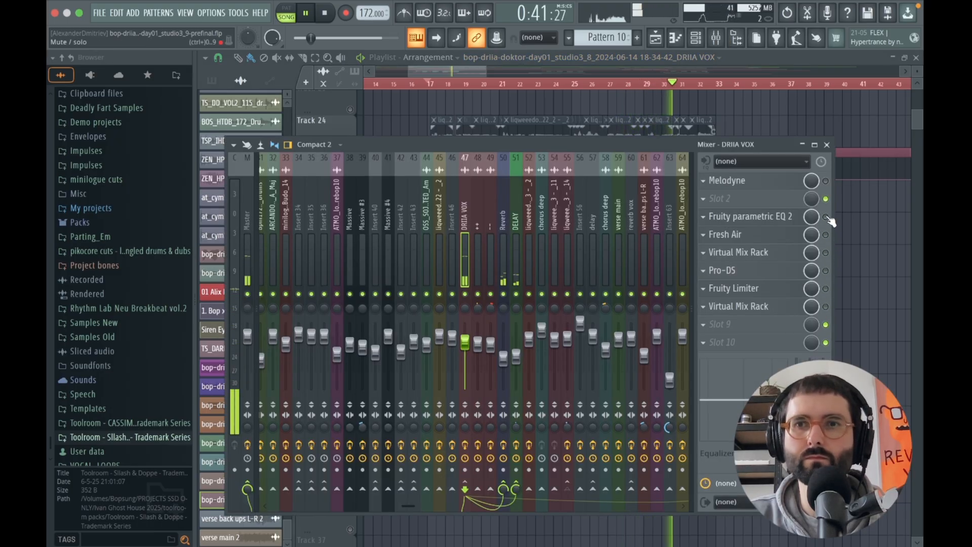
click(517, 295)
click(505, 295)
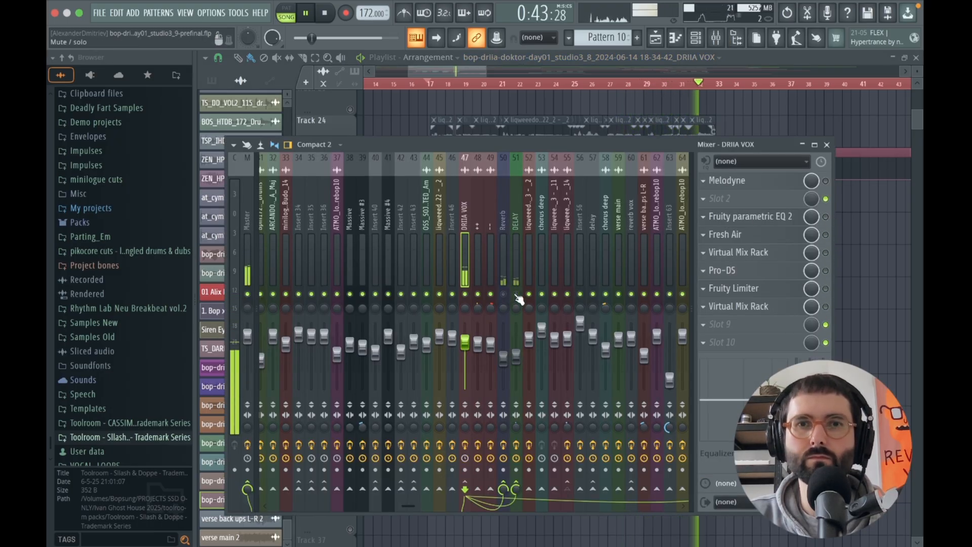
click(827, 145)
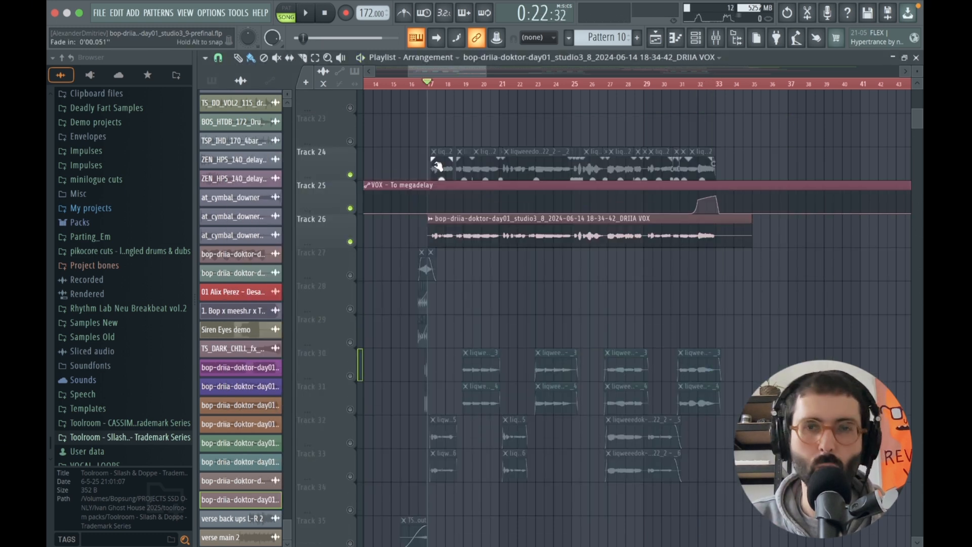
Step: Mute the lead vocal on Track 26 and unmute the sliced vocal clips on Track 24 across bars 17 to 33
click(351, 242)
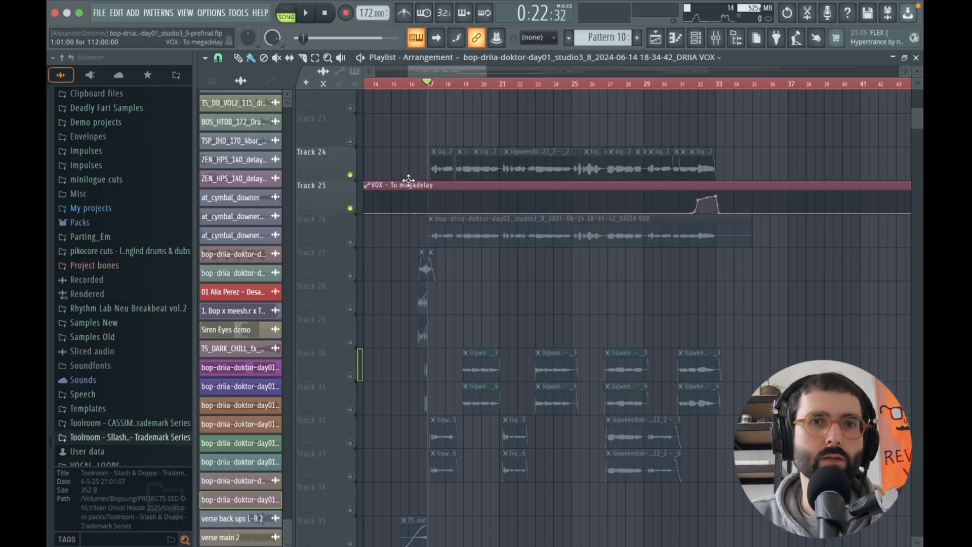
scroll(446, 157, up, 3)
scroll(499, 124, up, 1)
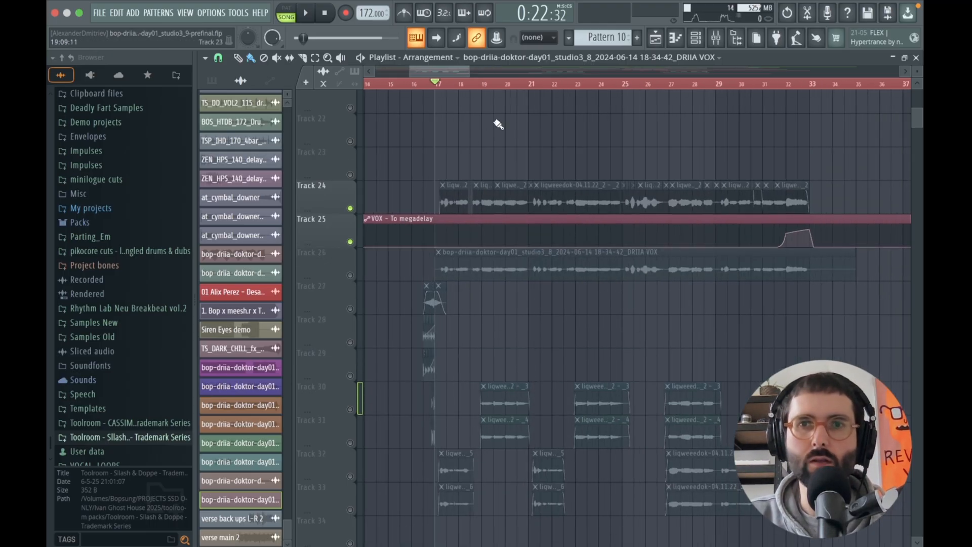
scroll(490, 147, down, 1)
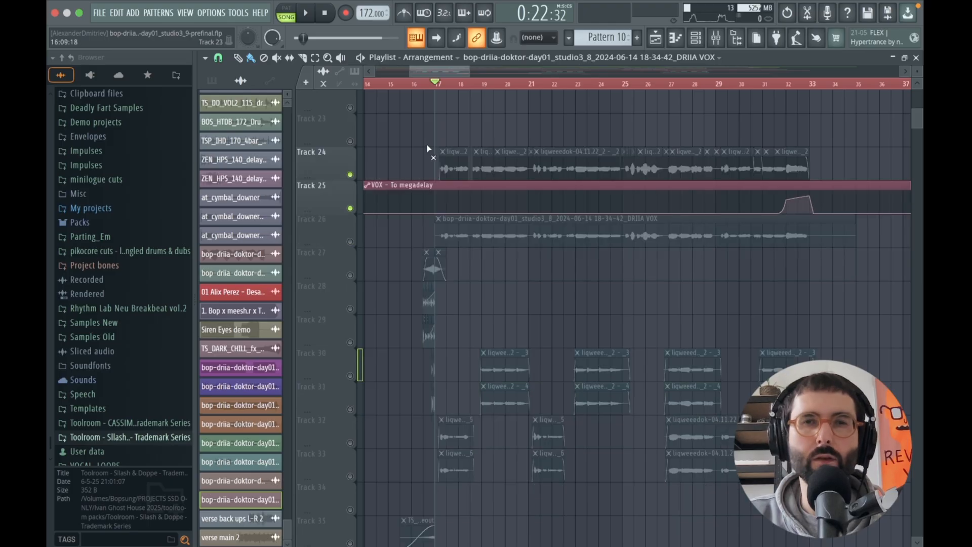
drag(429, 147, 830, 164)
Step: Examine the slices, fades and clip volume changes in the Track 24 vocal, and the VOX - To megadelay automation below it
scroll(444, 164, up, 8)
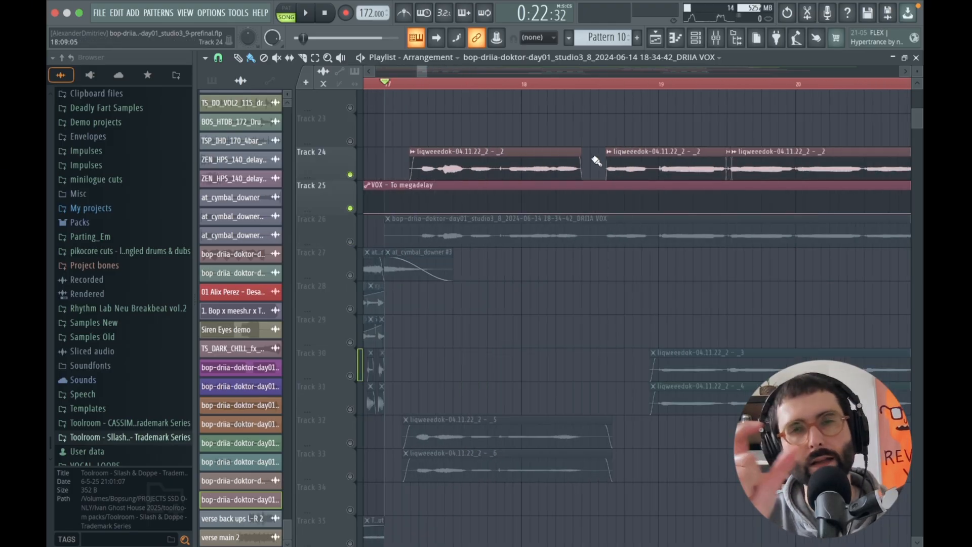
scroll(597, 161, down, 2)
scroll(596, 161, right, 6)
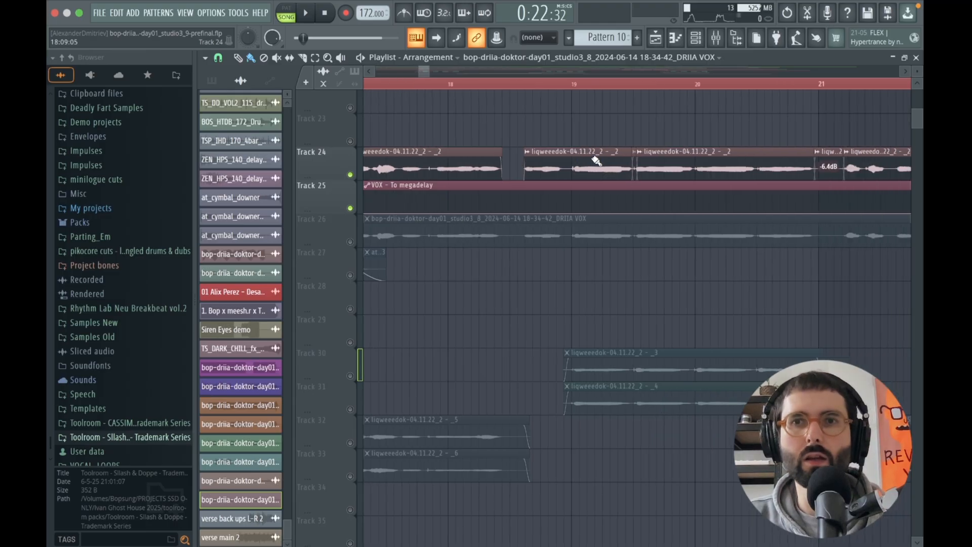
scroll(594, 162, down, 1)
scroll(594, 162, up, 3)
scroll(608, 223, up, 4)
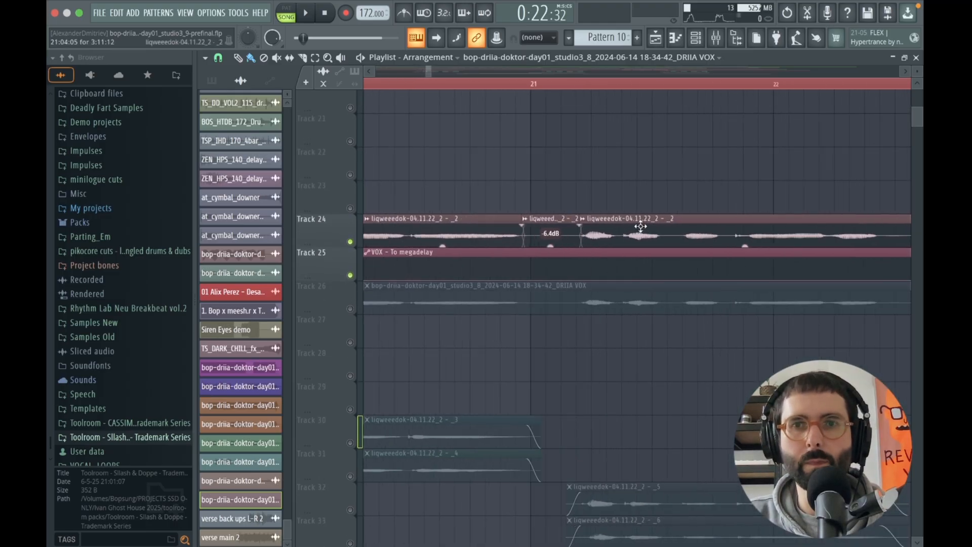
scroll(513, 233, right, 3)
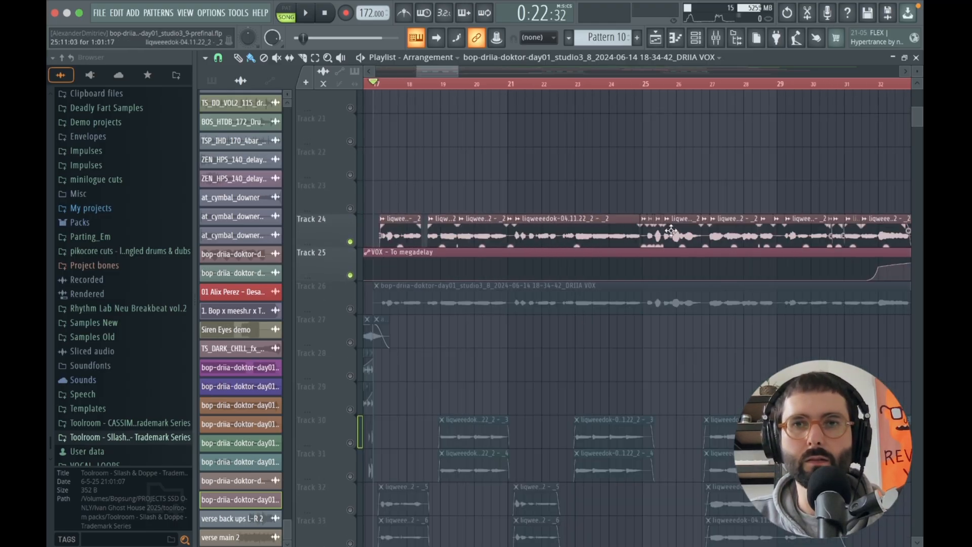
scroll(659, 228, right, 3)
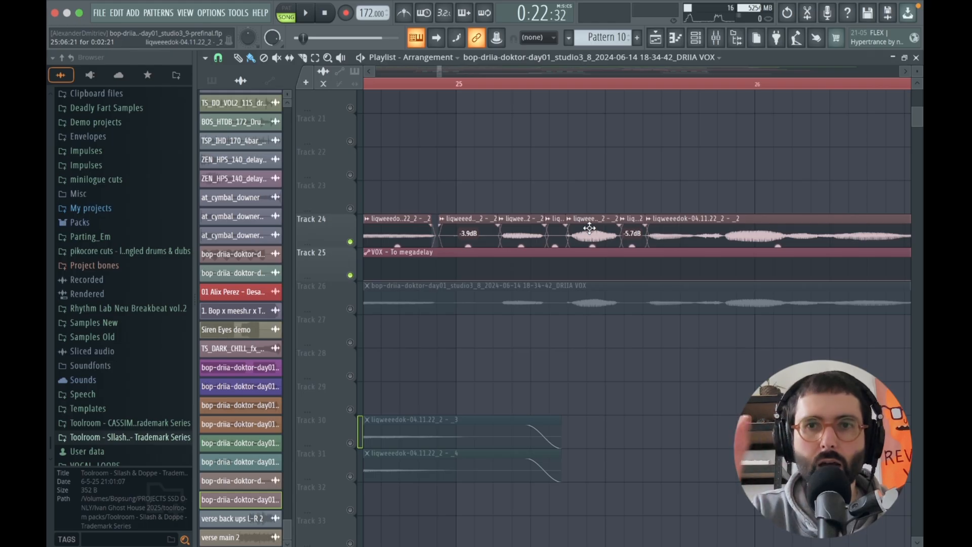
scroll(554, 260, down, 5)
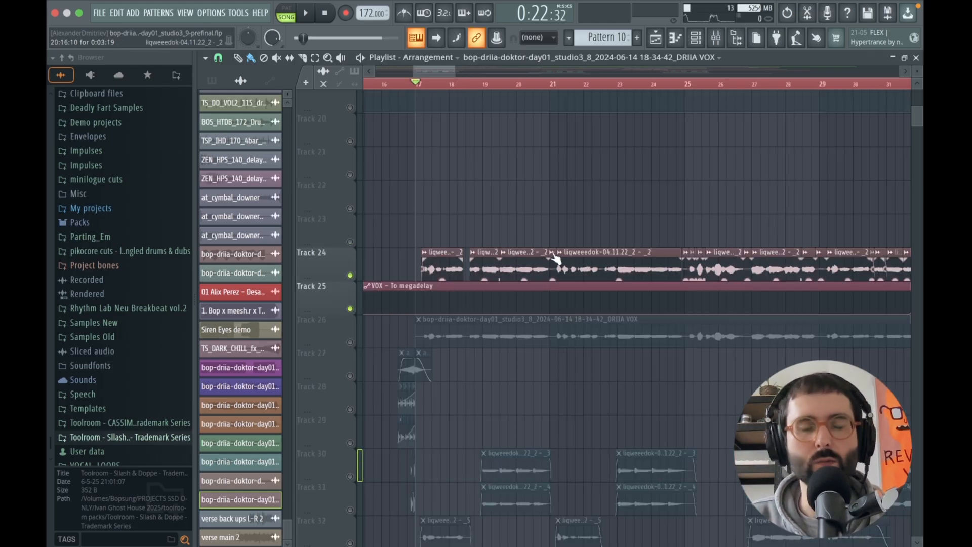
scroll(555, 258, down, 3)
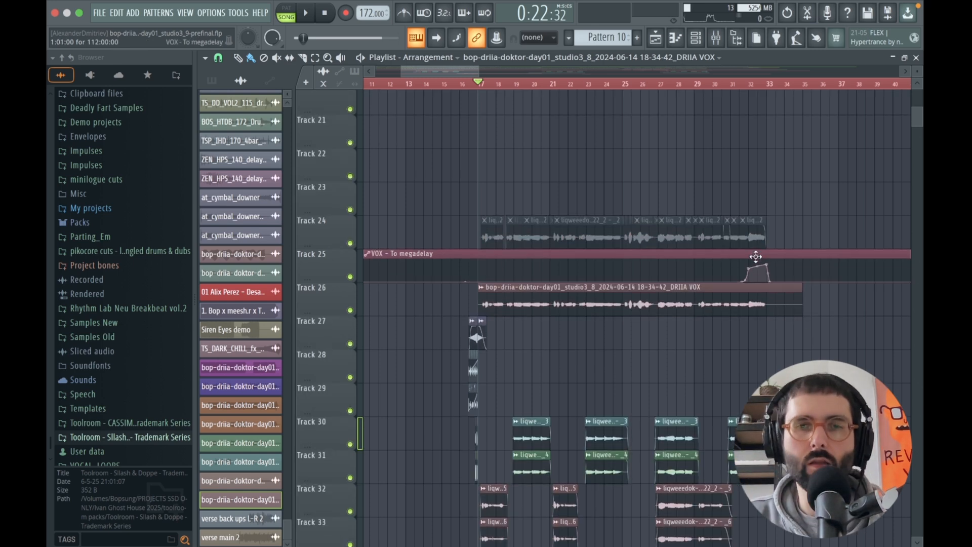
Step: Solo the unedited vocal on Track 26 and compare its waveform with the sliced vocal clips on Track 24
scroll(755, 257, down, 1)
right_click(350, 275)
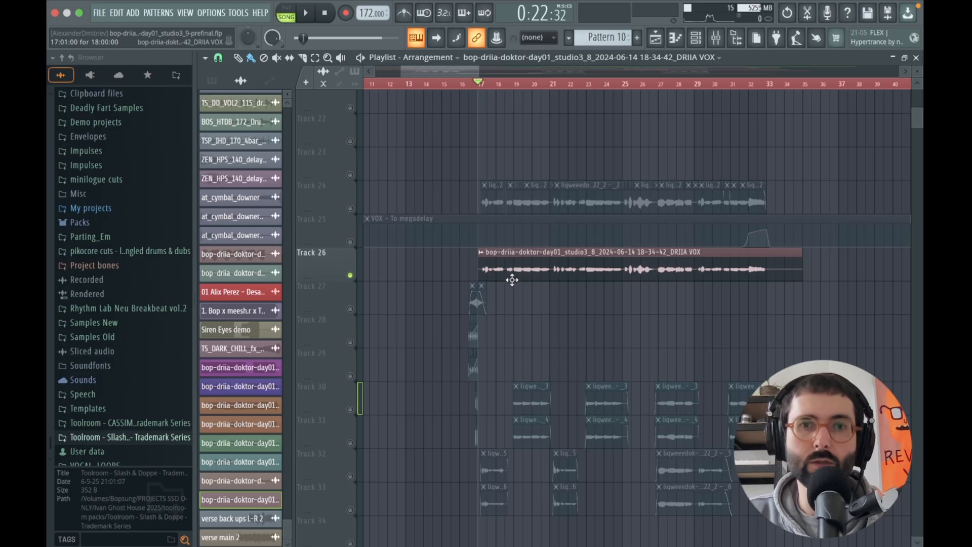
scroll(507, 276, up, 2)
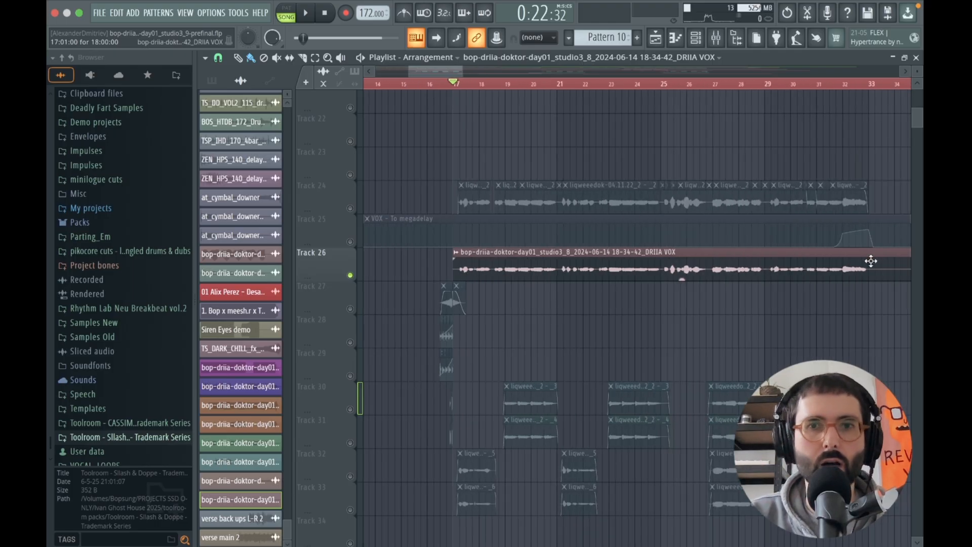
scroll(544, 269, up, 2)
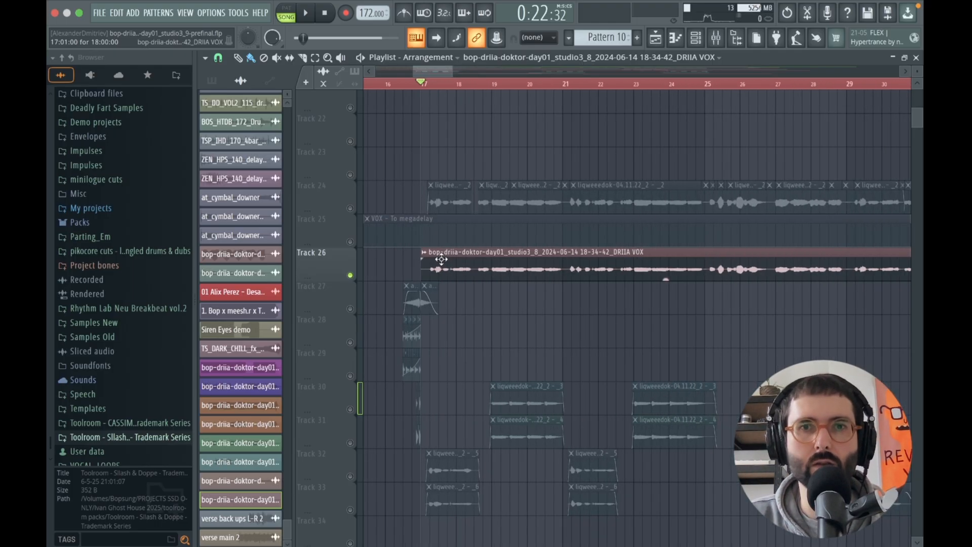
scroll(441, 259, up, 2)
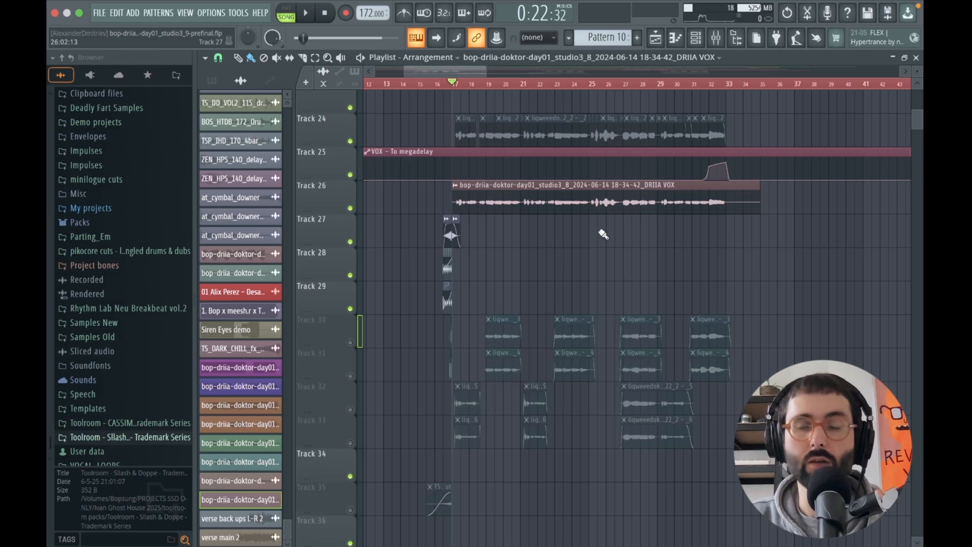
scroll(598, 234, down, 5)
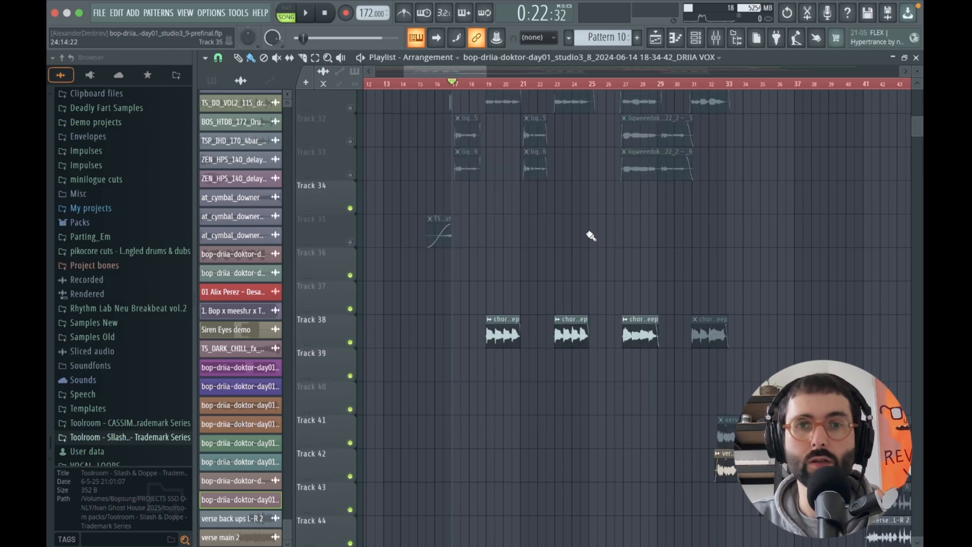
scroll(591, 236, up, 1)
Step: Open the mixer and, during playback, audition a louder DELAY send and raise the Reverb send's volume to 71%
key(F9)
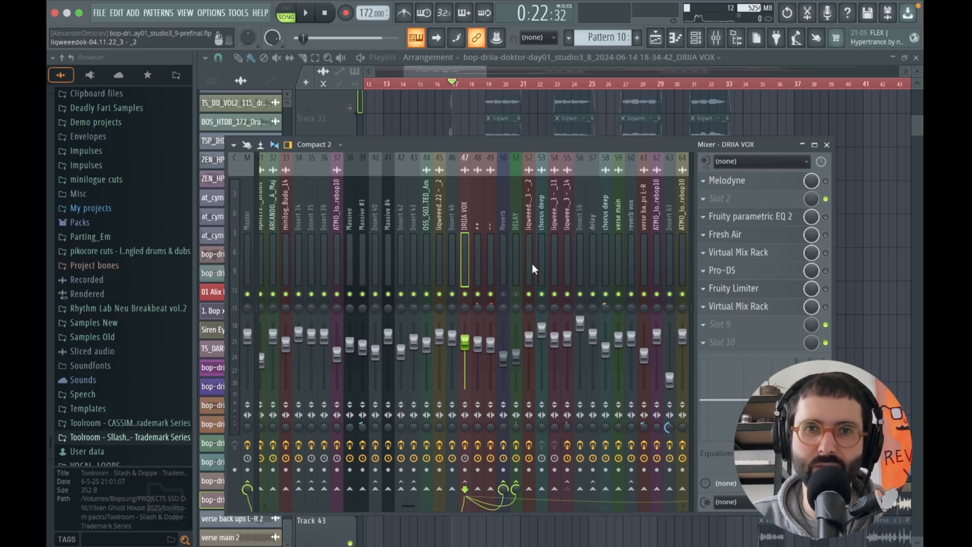
click(508, 214)
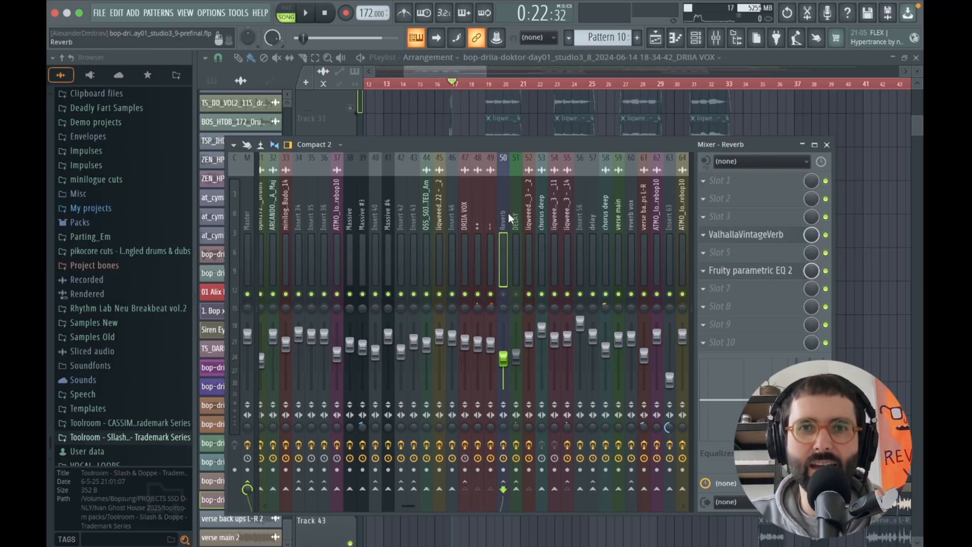
click(513, 215)
click(507, 218)
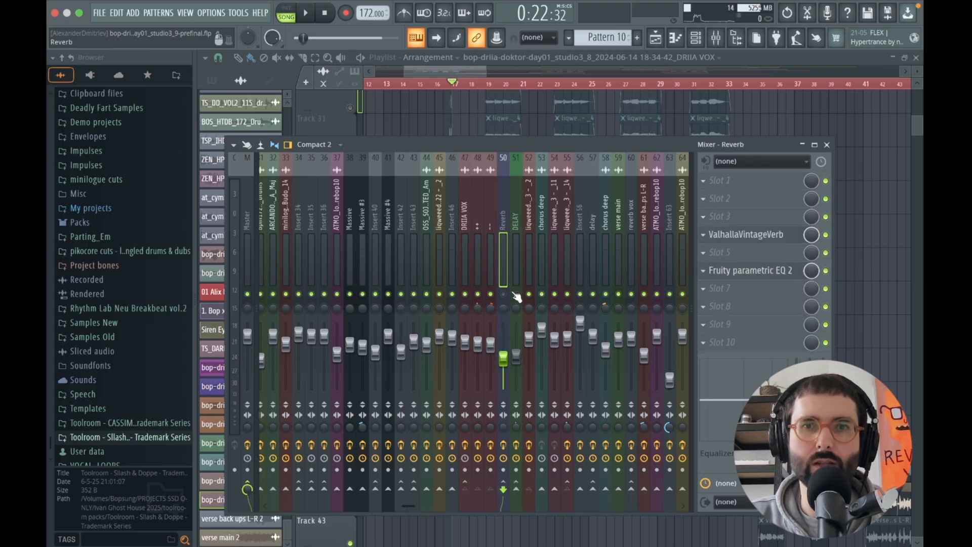
key(space)
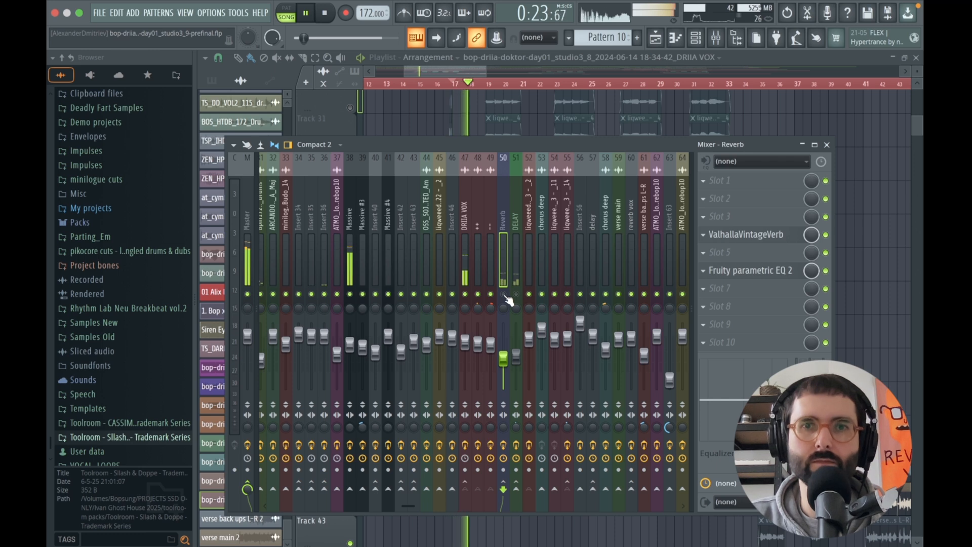
click(515, 337)
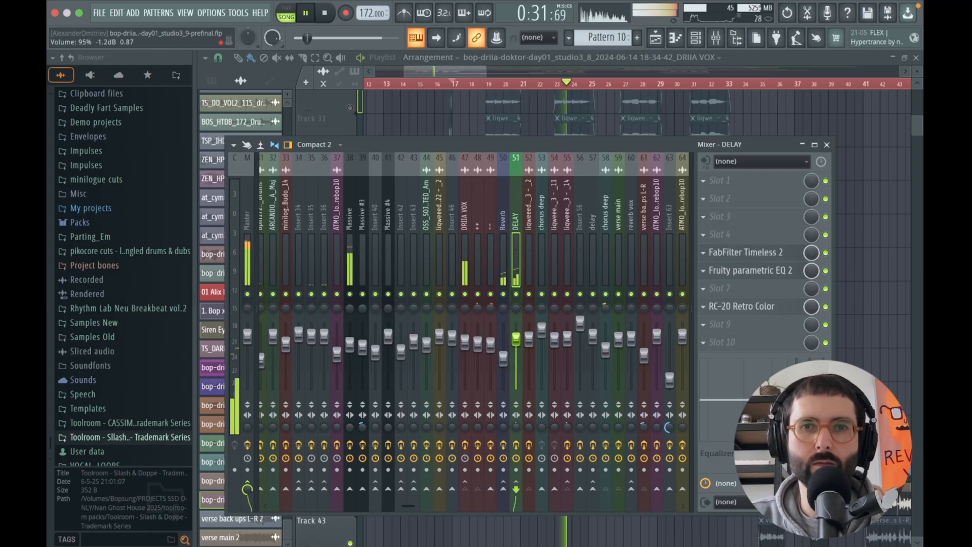
mouse_move(503, 358)
mouse_down()
mouse_move(503, 332)
mouse_move(504, 351)
mouse_up()
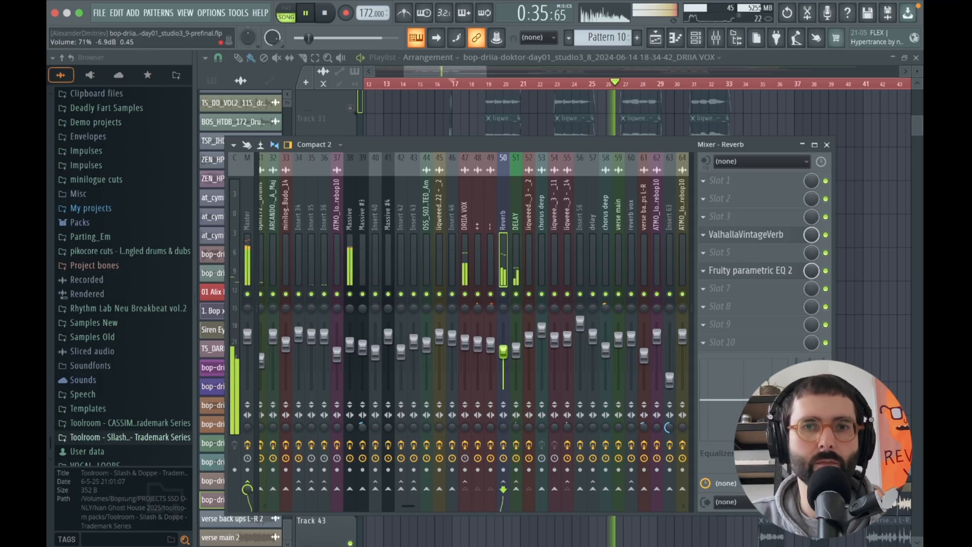
key(space)
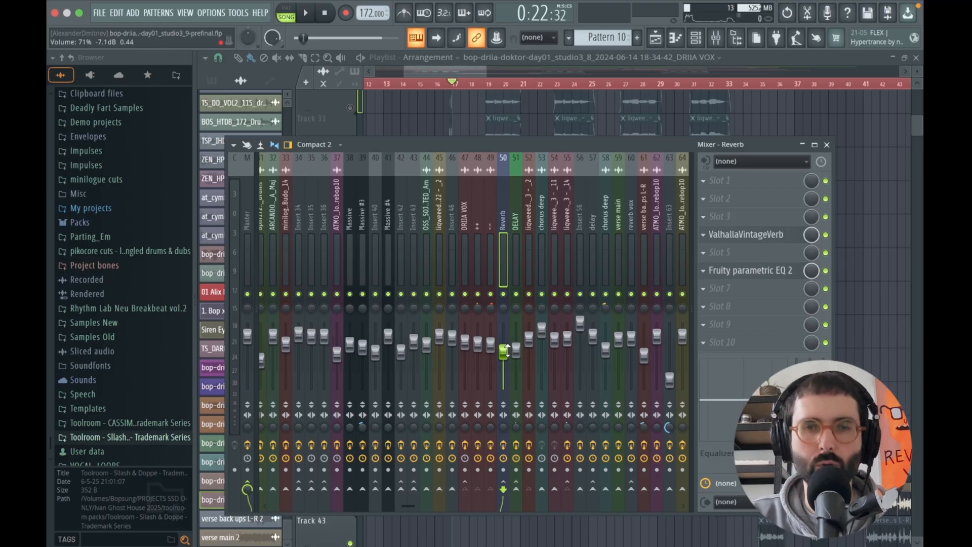
Step: Replay the vocal, set the DELAY send's volume to 66%, and solo the Reverb send with its vocal tracks
key(space)
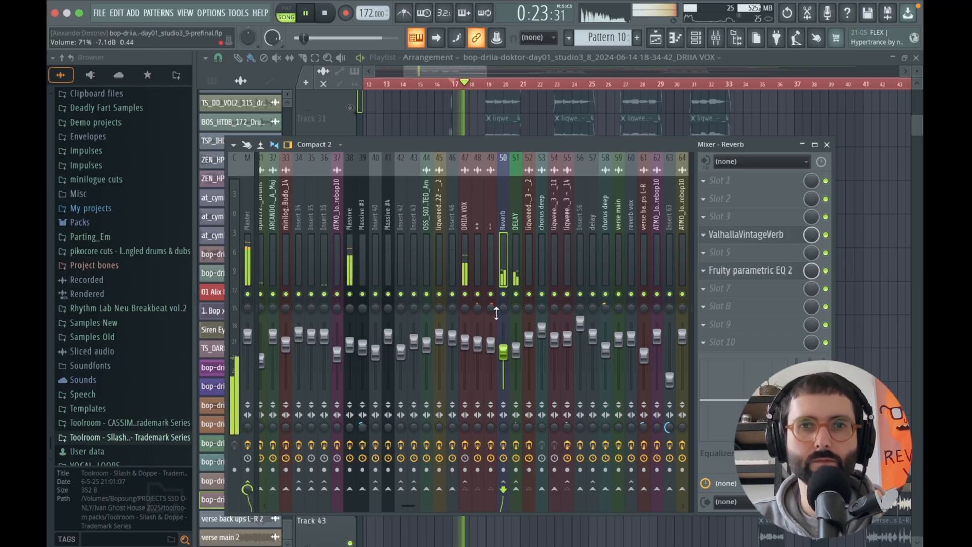
click(515, 304)
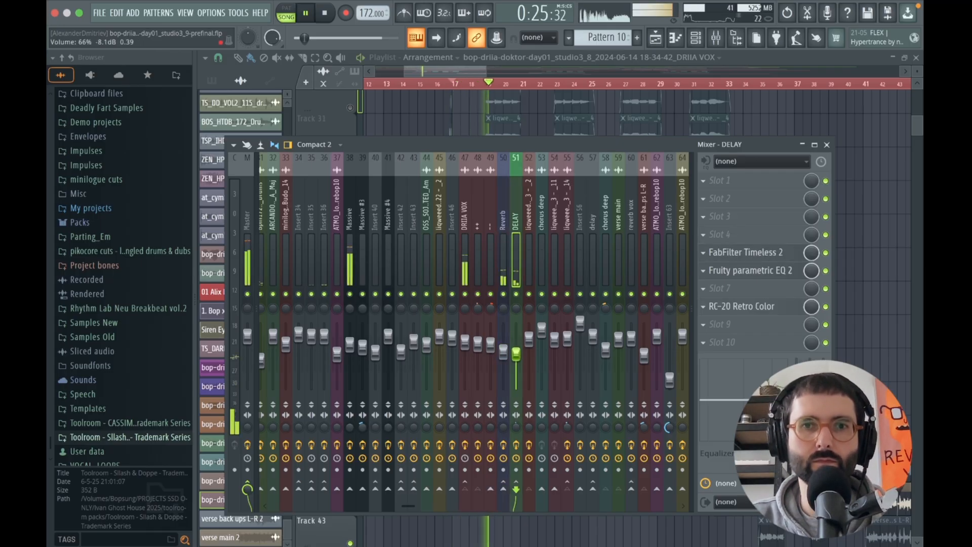
click(506, 231)
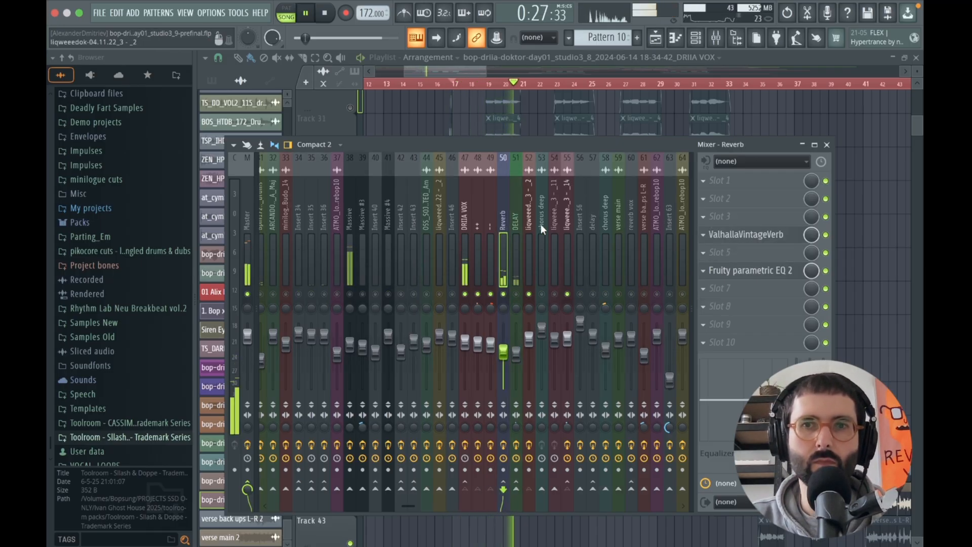
key(space)
Step: Inspect the ValhallaVintageVerb settings and the Fruity parametric EQ 2 on the Reverb send
click(752, 236)
drag(434, 280, 416, 133)
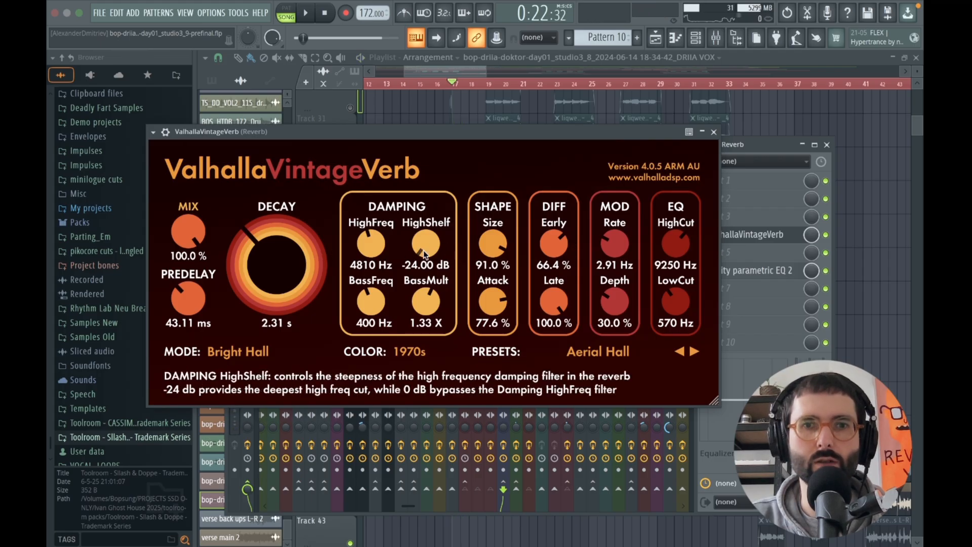
click(714, 132)
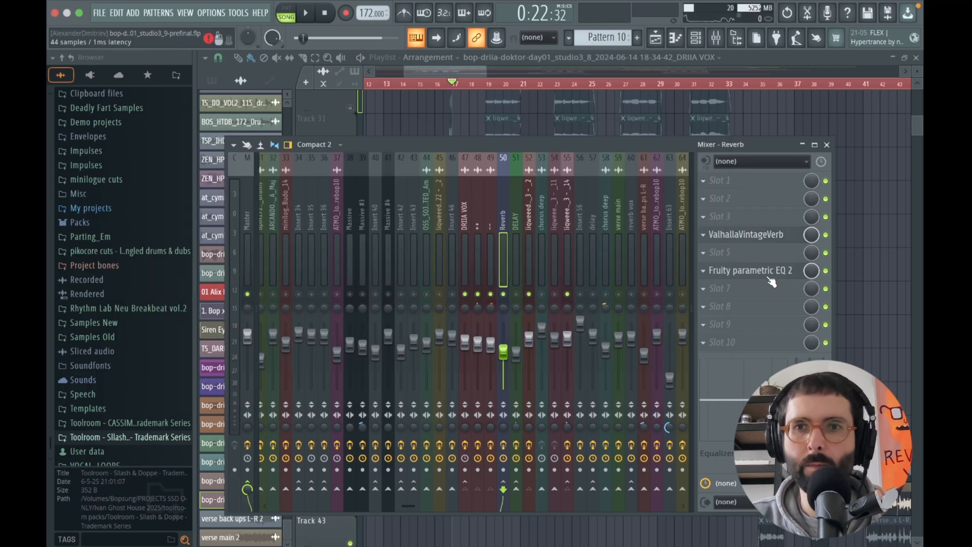
click(768, 276)
click(771, 277)
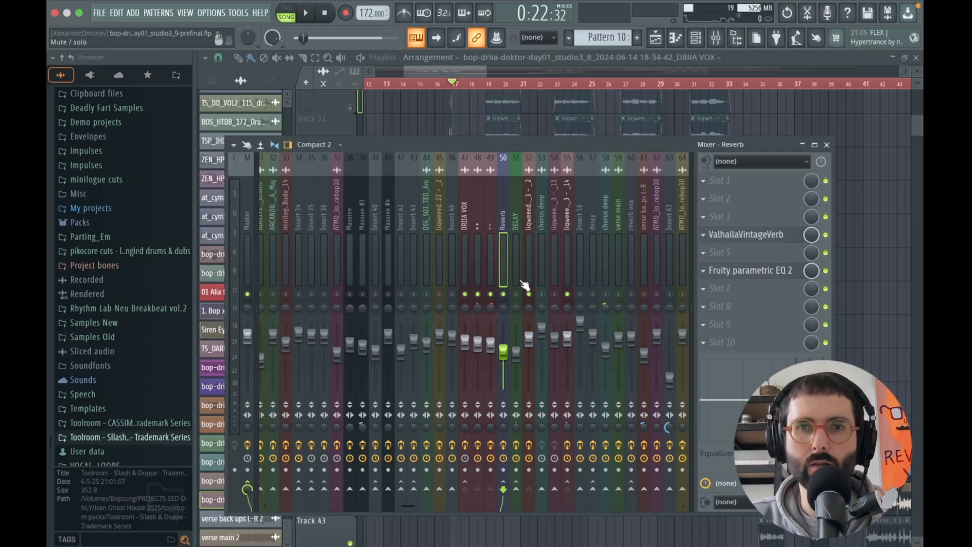
Step: Inspect FabFilter Timeless 2 and Fruity parametric EQ 2 on the DELAY send while the vocal plays
click(522, 231)
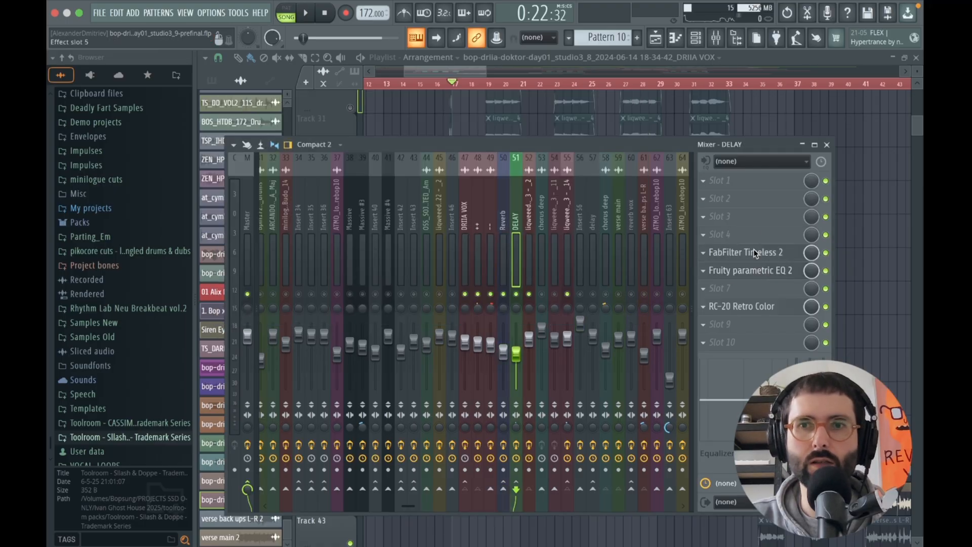
click(753, 252)
key(space)
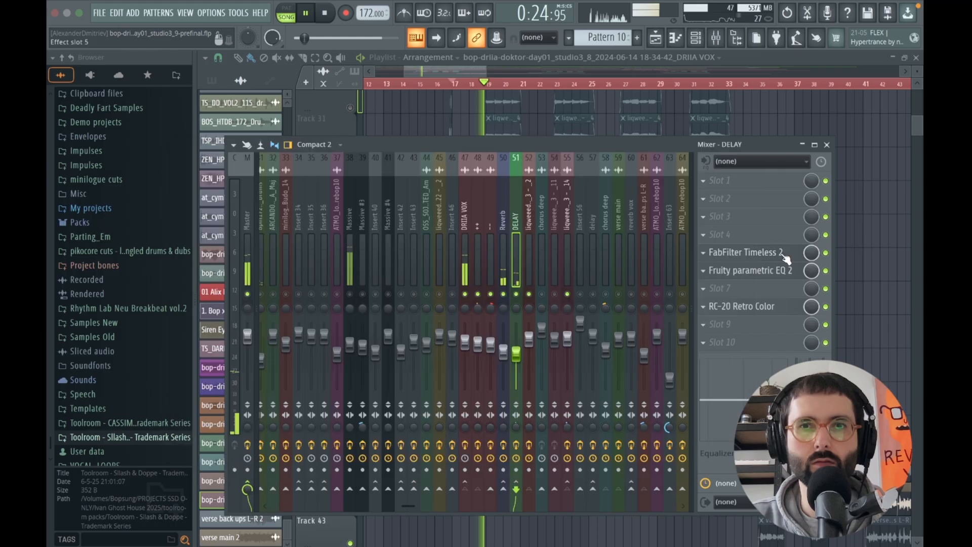
click(786, 254)
click(783, 272)
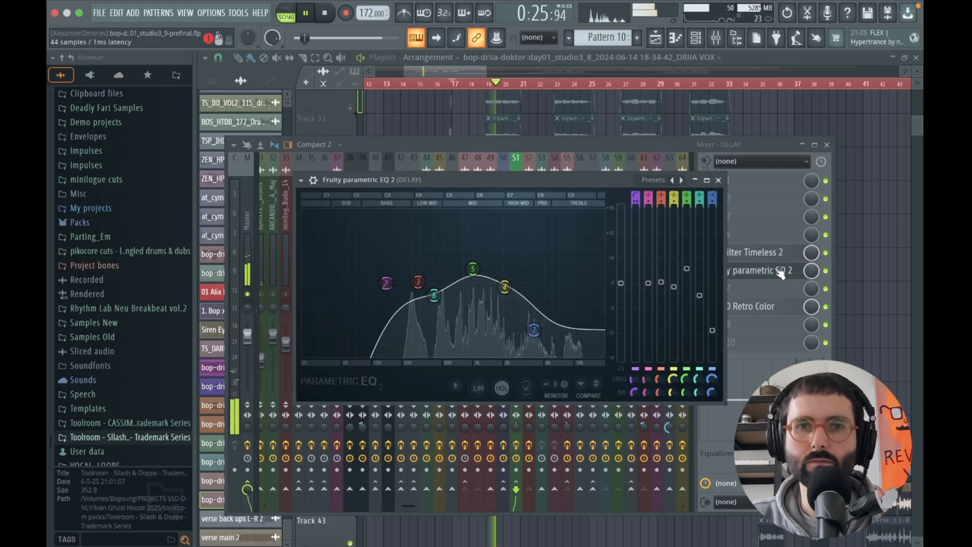
click(782, 272)
Step: Examine the Wobble and Distort modules in RC-20 Retro Color on the DELAY send and close the plugin
click(761, 306)
key(space)
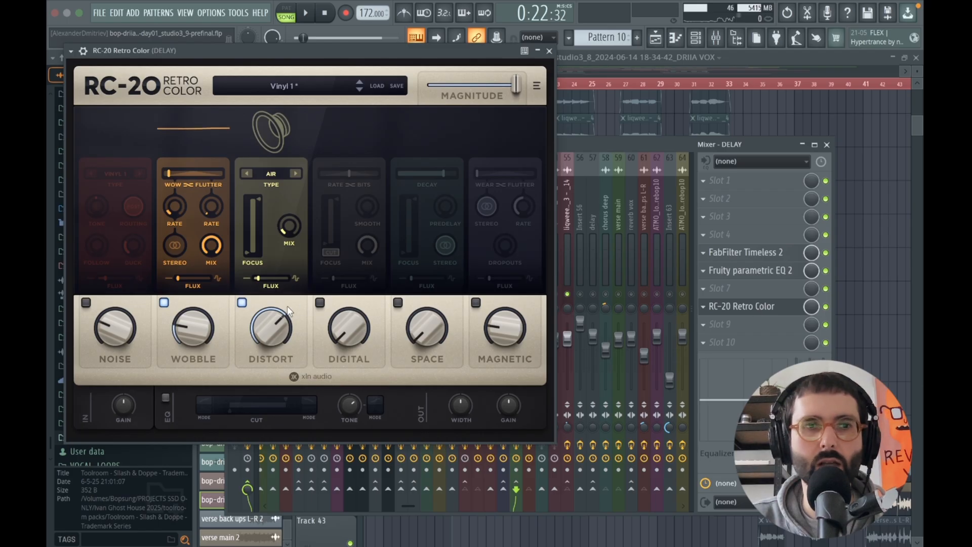
click(743, 307)
click(755, 311)
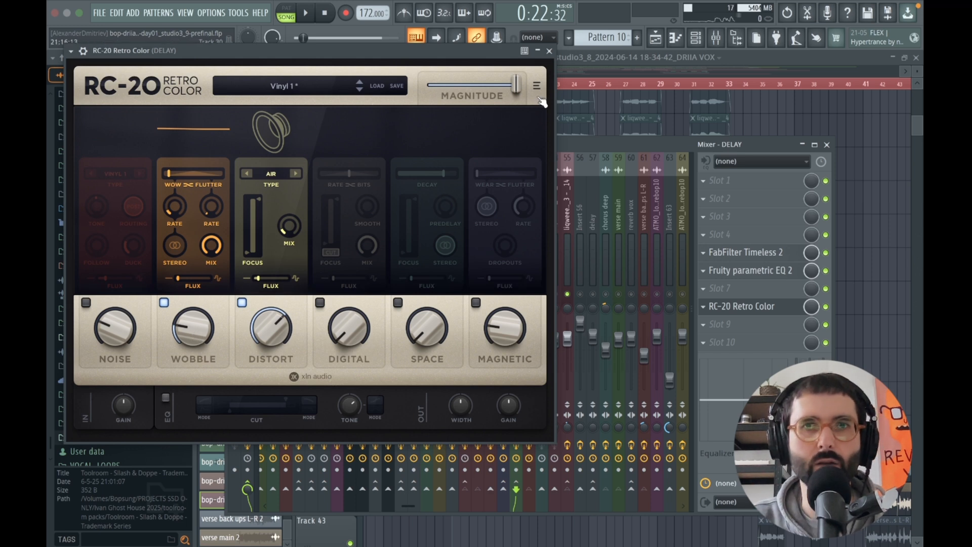
click(550, 51)
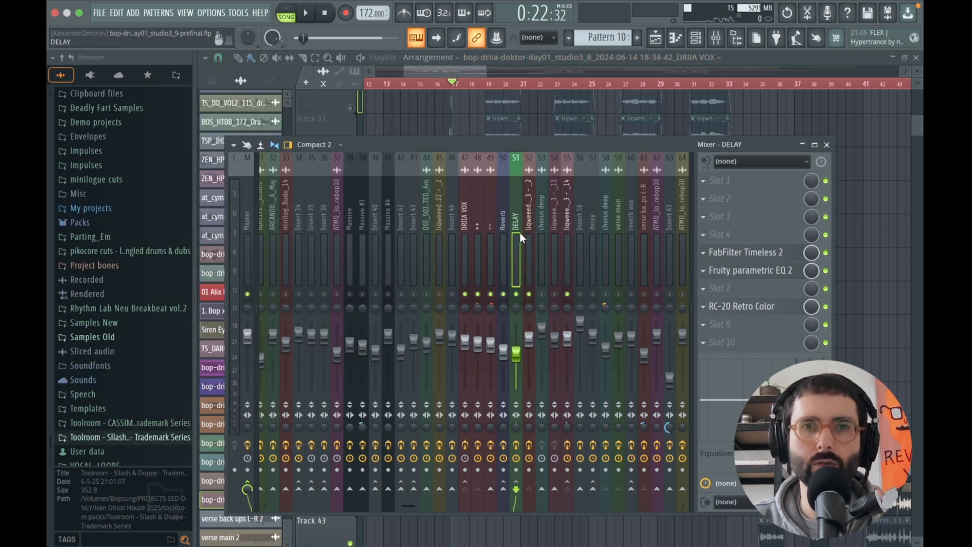
Step: Audition the vocal with its sends, enable Fruity parametric EQ 2 on the DRIIA VOX mixer track, and check its EQ and limiter
key(space)
click(467, 220)
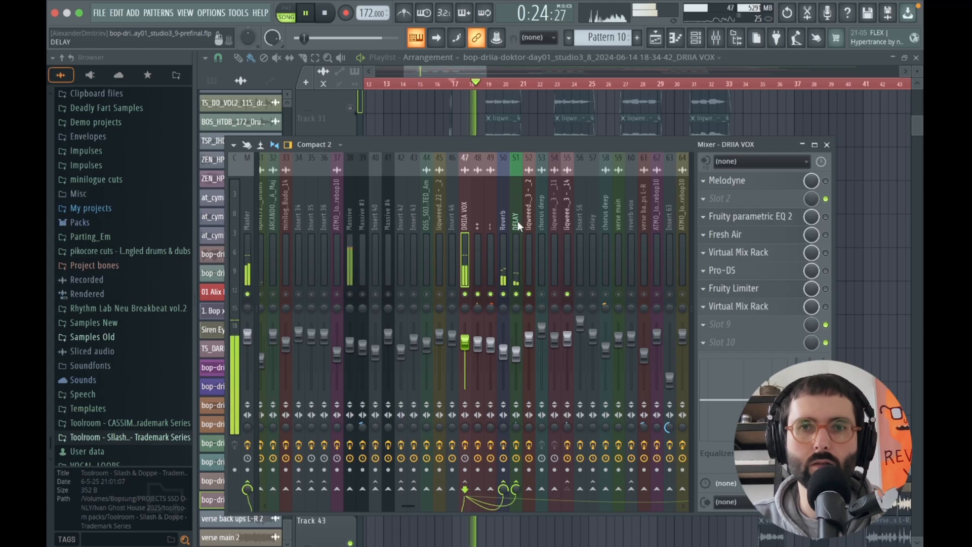
key(space)
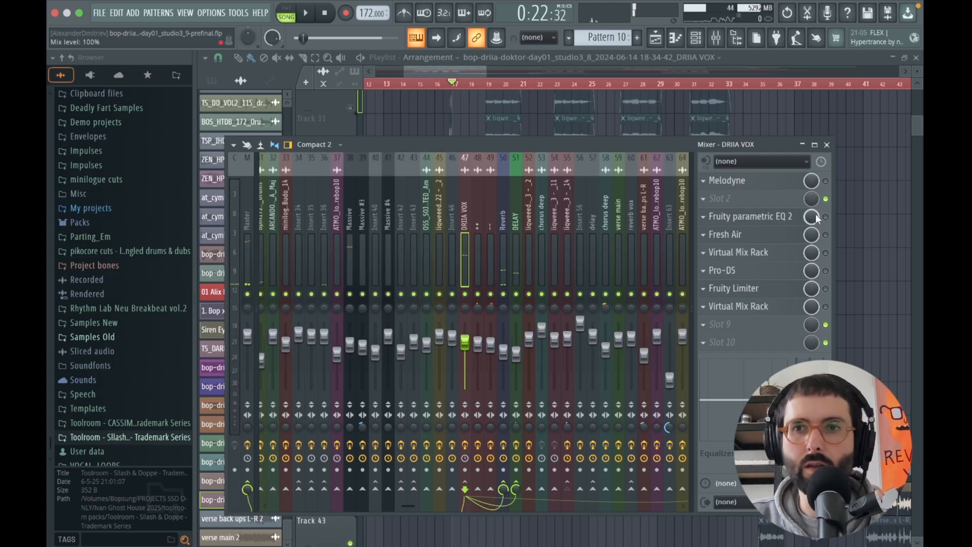
click(826, 217)
click(782, 217)
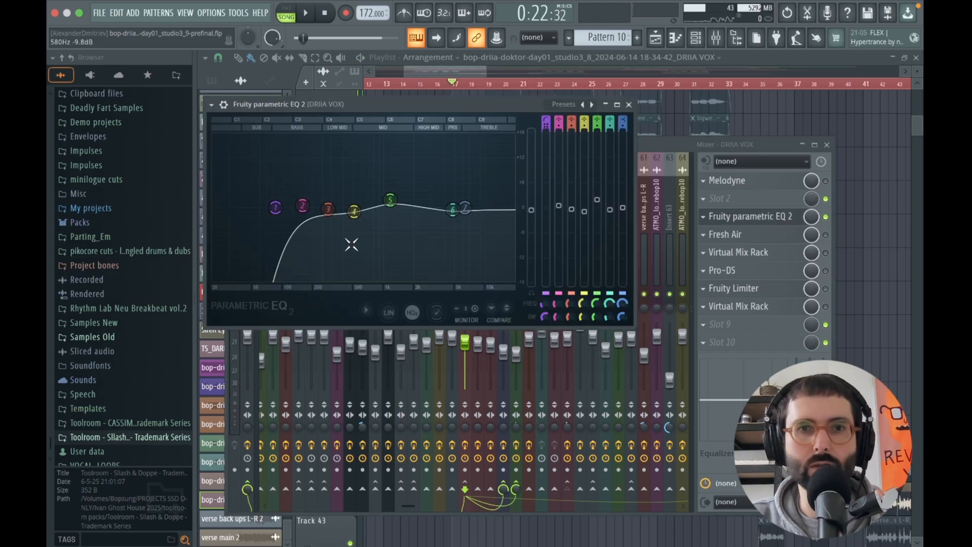
click(629, 104)
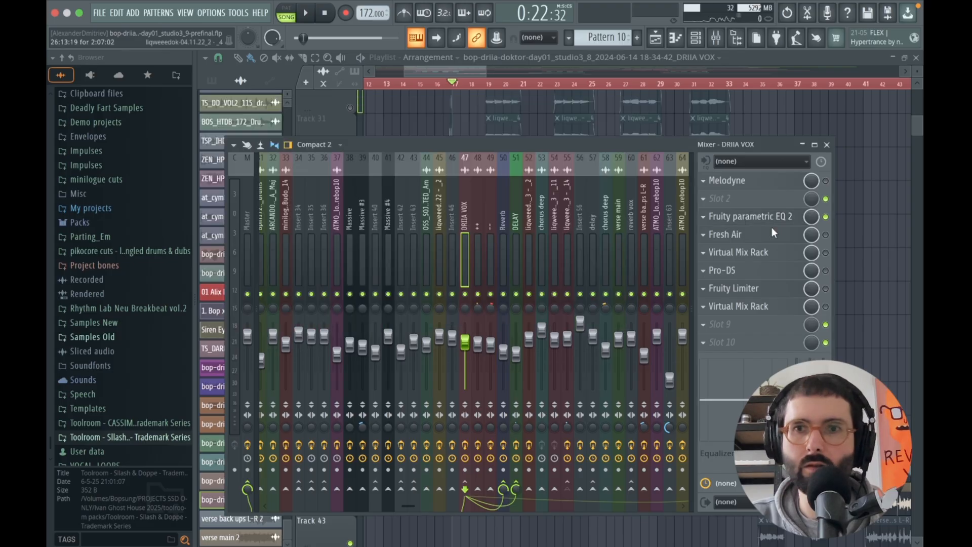
click(766, 294)
click(762, 295)
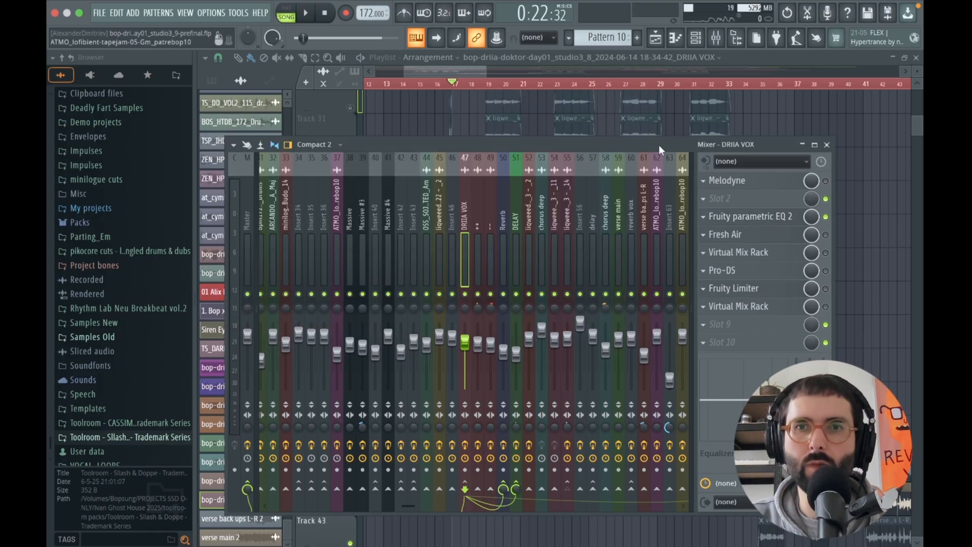
Step: Move the mixer clear of the vocal tracks in the playlist and play the Track 26 vocal from about bar 24
drag(658, 145, 699, 365)
scroll(515, 240, up, 5)
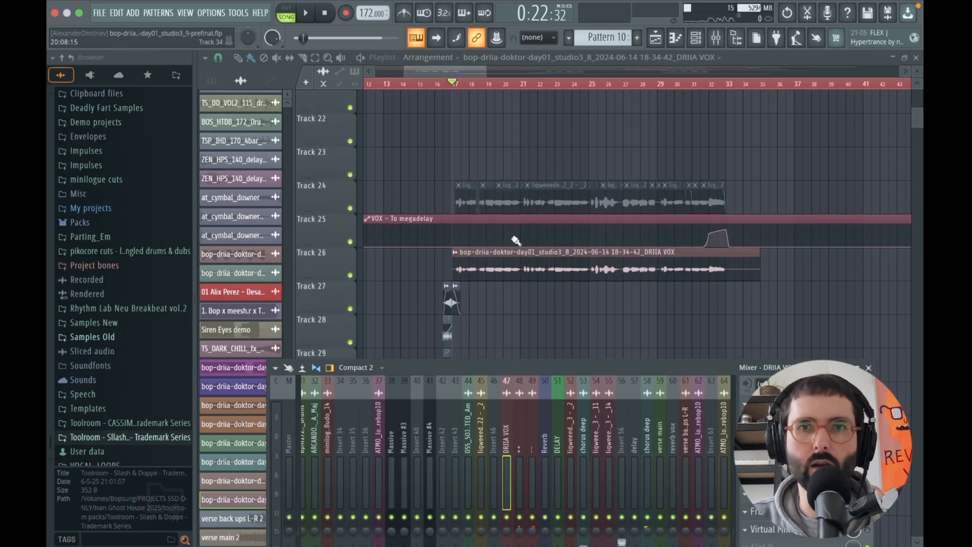
scroll(517, 238, up, 2)
key(space)
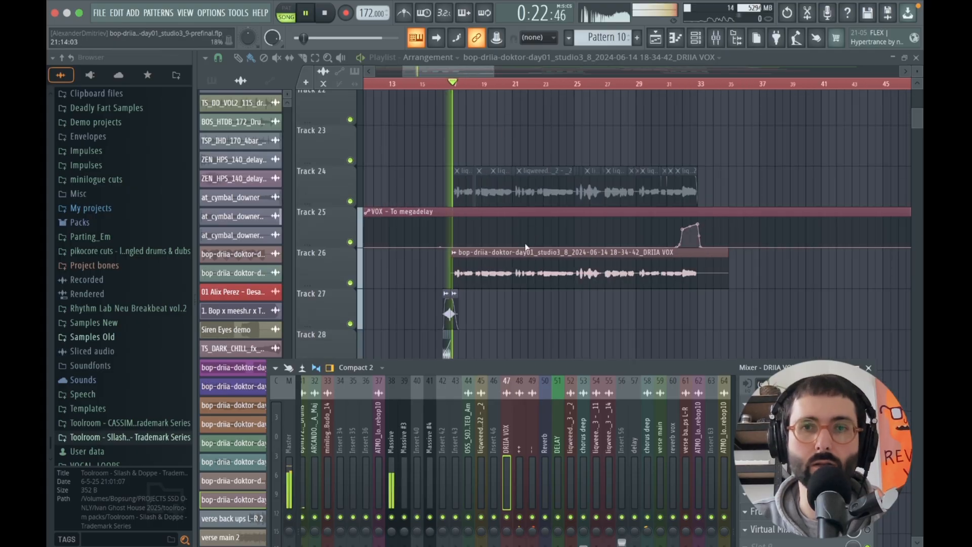
key(space)
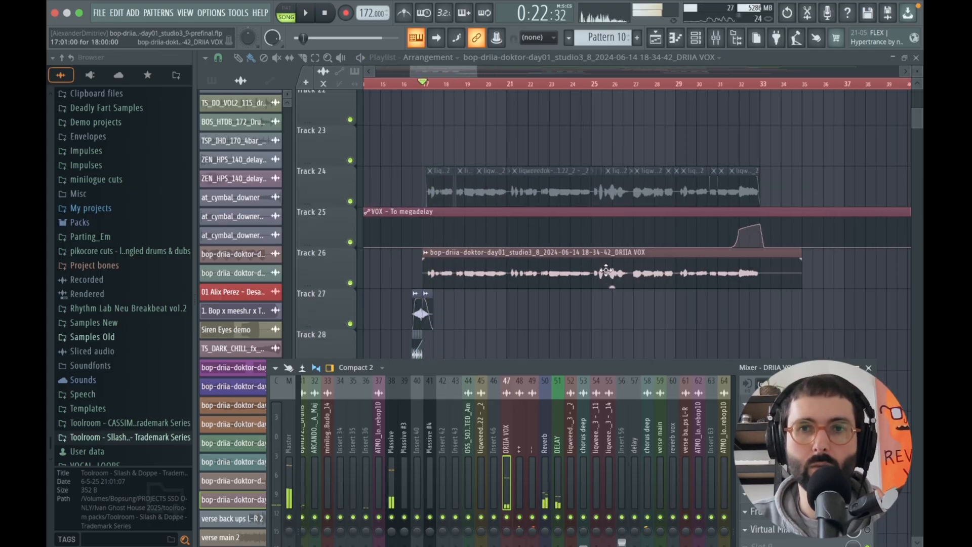
click(571, 90)
key(space)
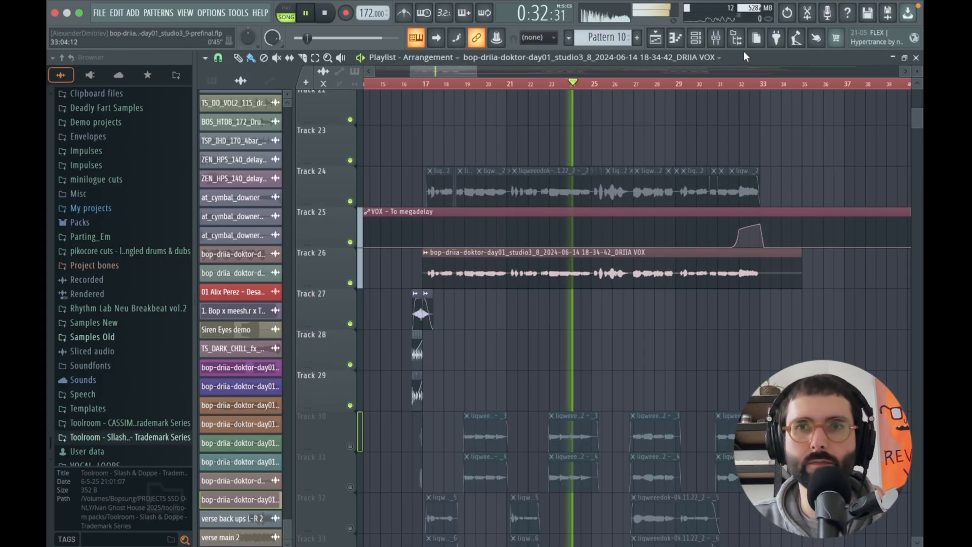
Step: Bring the mixer back up and view the Fruity Limiter on the DRIIA VOX track while the vocal plays
key(F9)
drag(688, 370, 595, 229)
key(space)
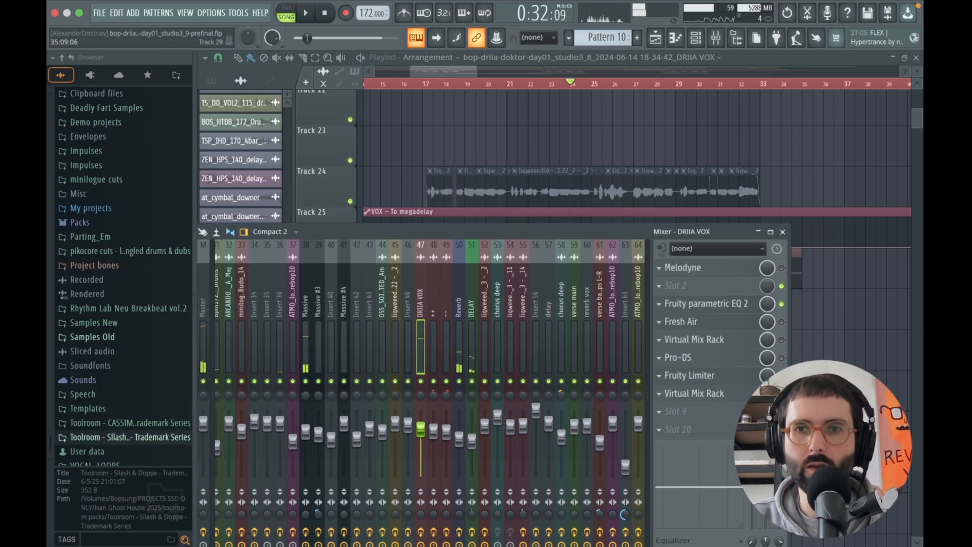
click(730, 378)
key(space)
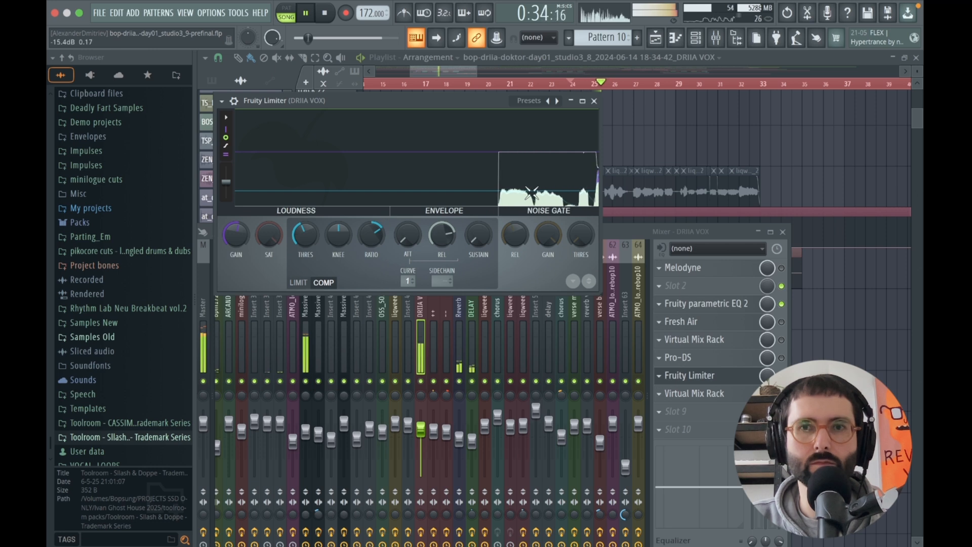
Step: Play the vocal through the Fruity Limiter to examine its gain reduction, and close the limiter
key(space)
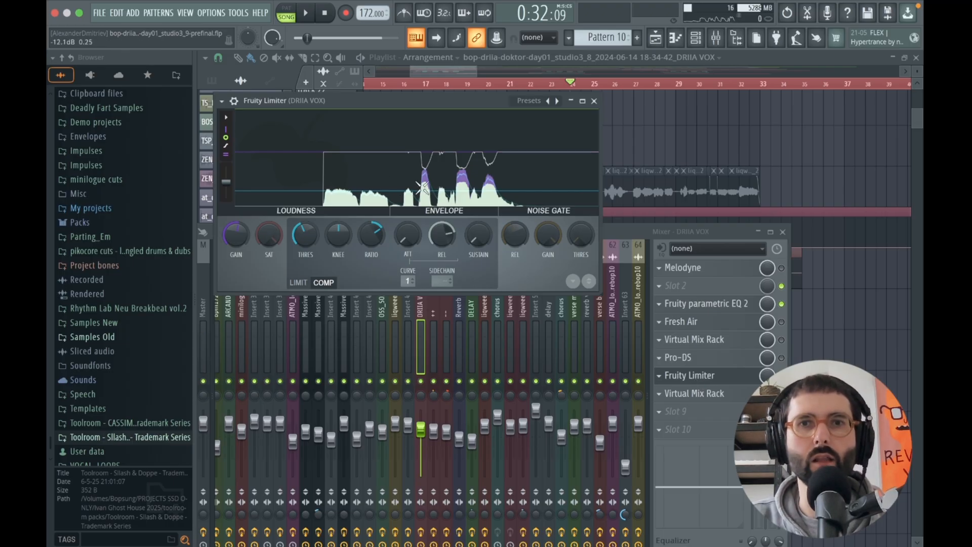
key(space)
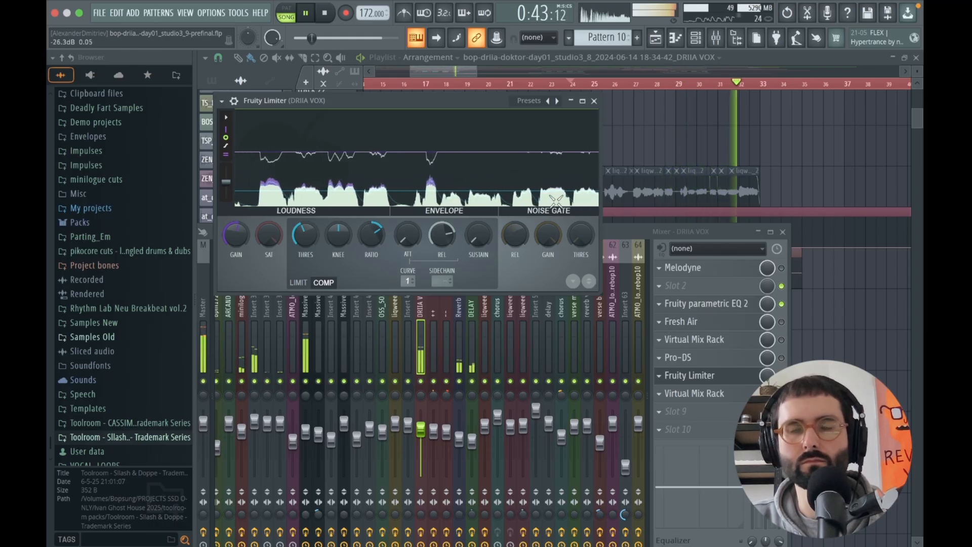
key(space)
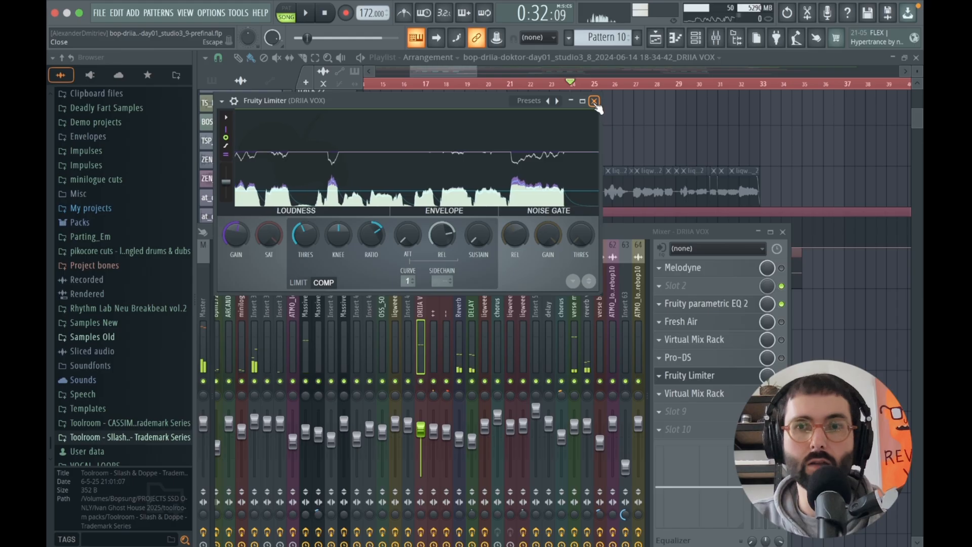
click(705, 377)
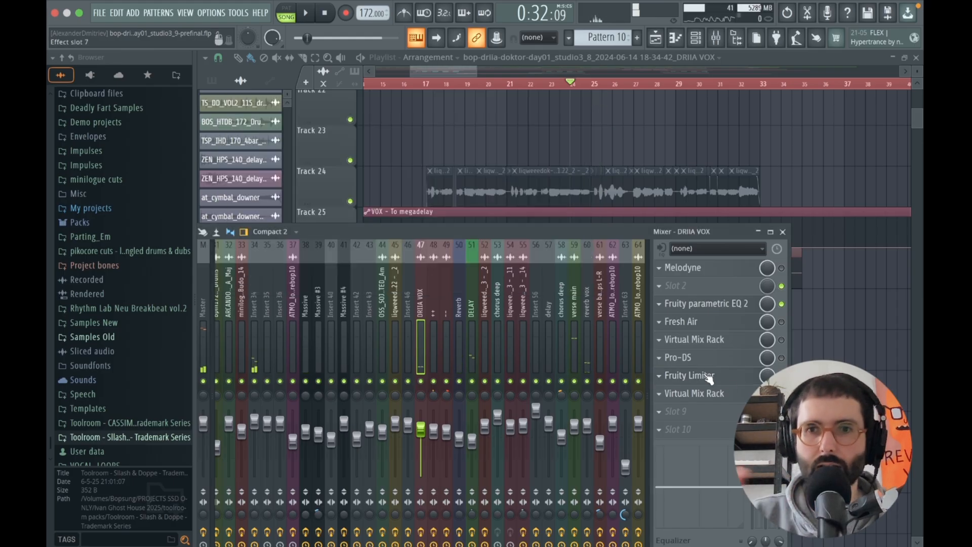
Step: Shift the mixer clear of the vocal clips, audition the vocal through Pro-DS on the DRIIA VOX track, and close Pro-DS
drag(629, 242, 656, 272)
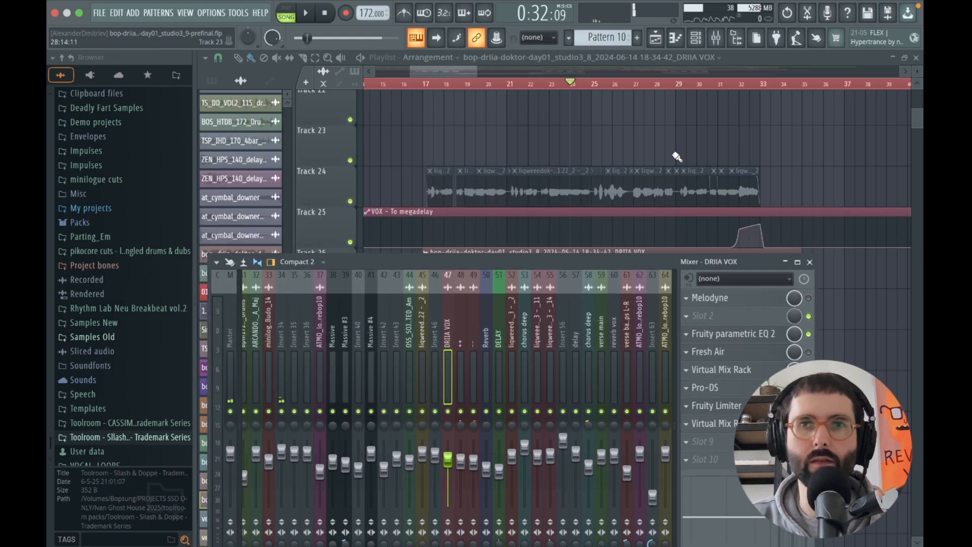
scroll(677, 157, down, 2)
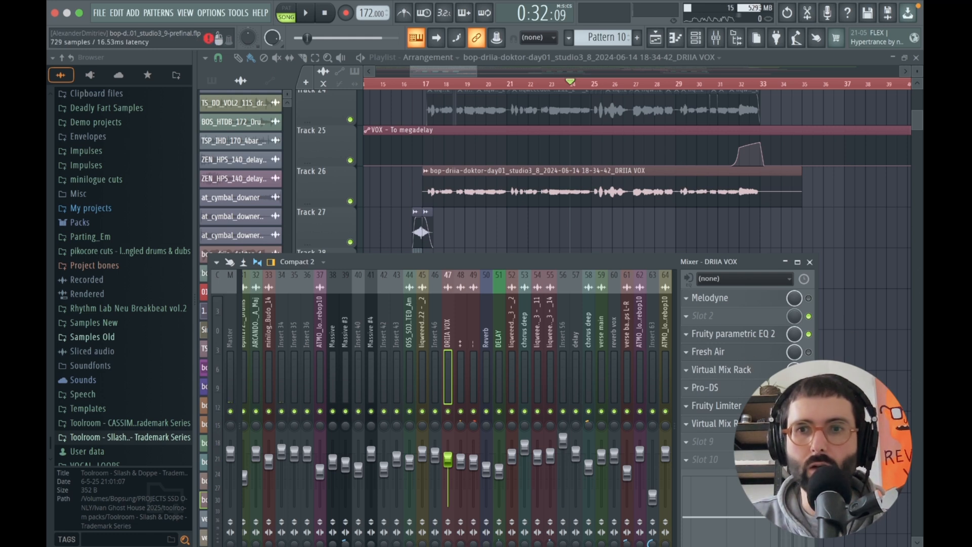
click(754, 388)
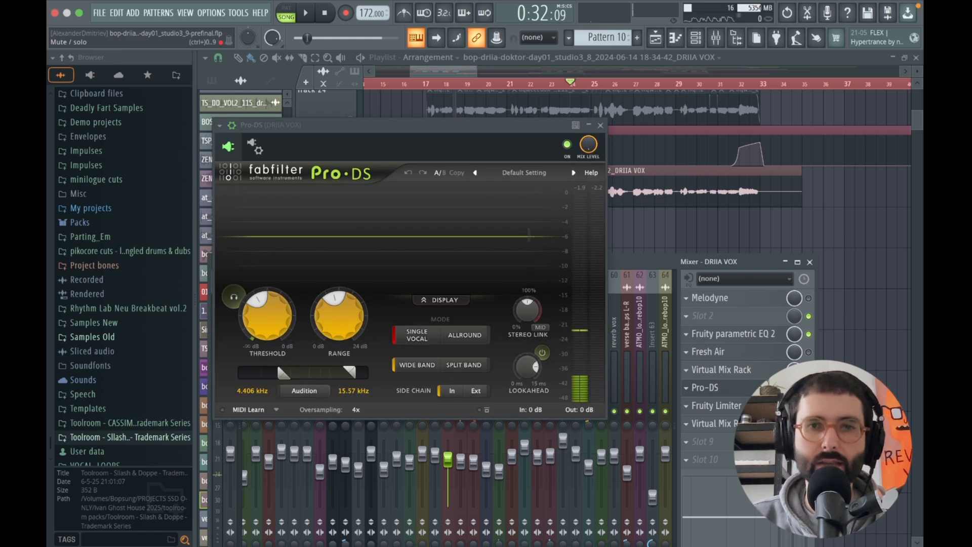
key(space)
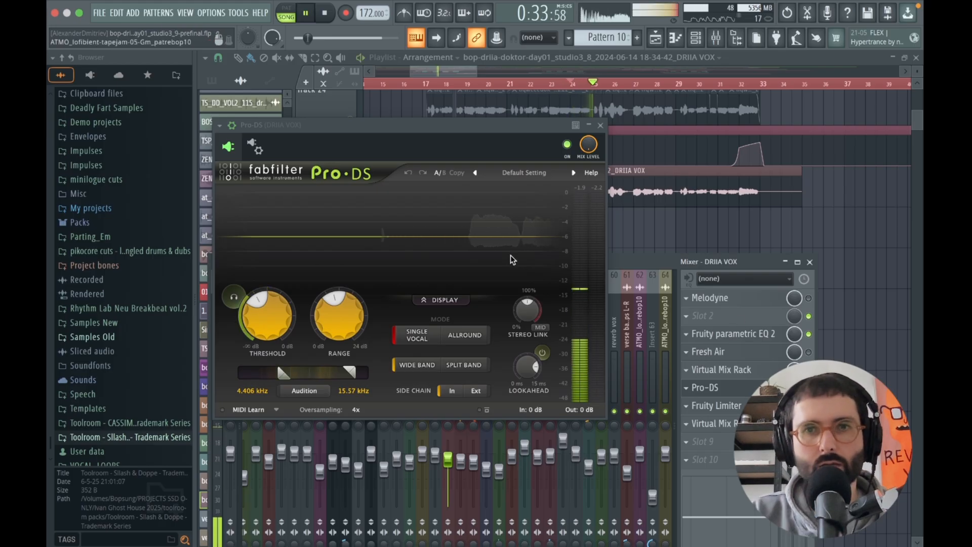
key(space)
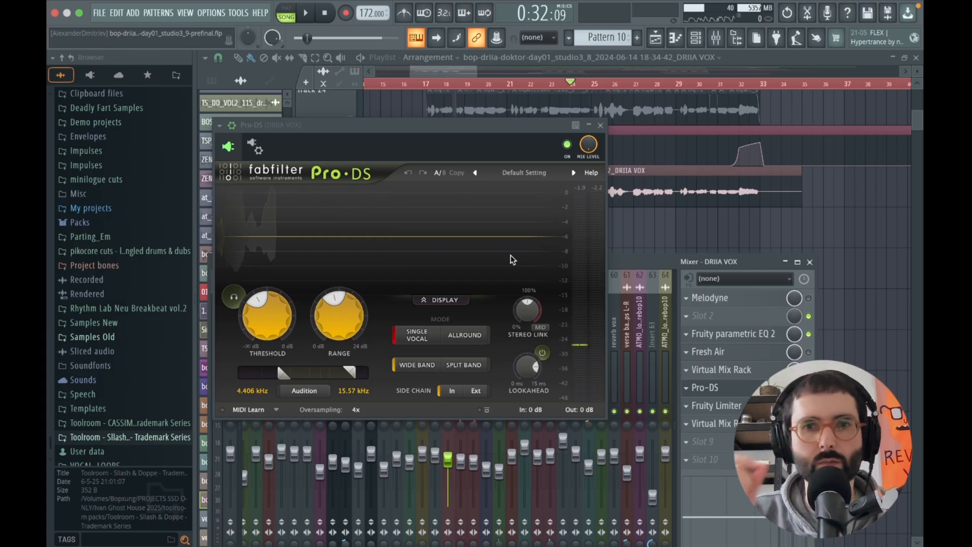
key(space)
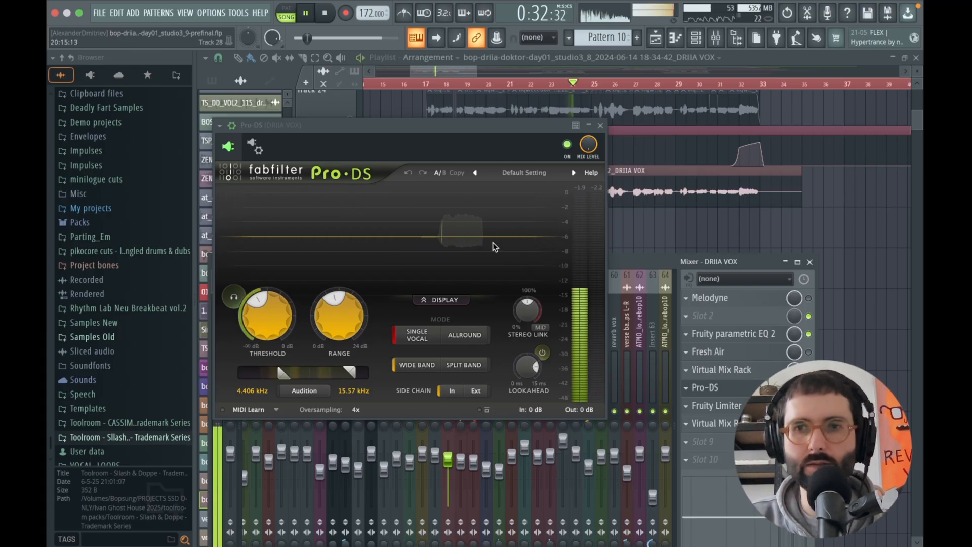
click(706, 388)
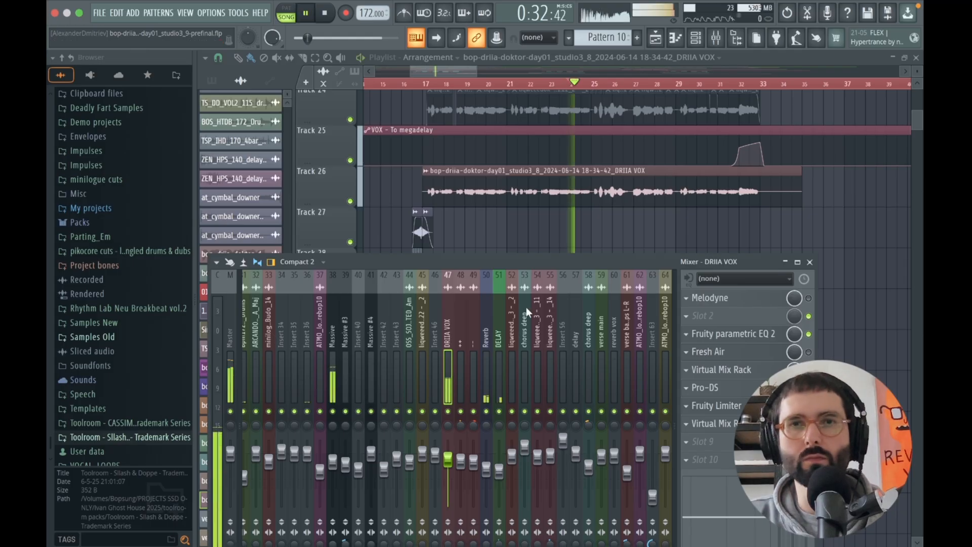
Step: Play the Track 26 vocal from bar 17, bring the mixer back up during playback, and stop
key(space)
click(426, 83)
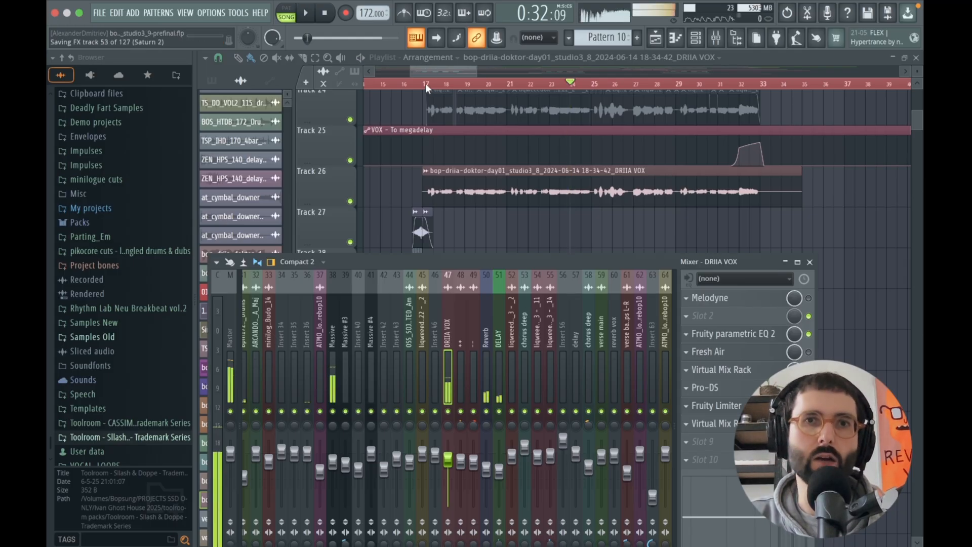
key(F9)
key(space)
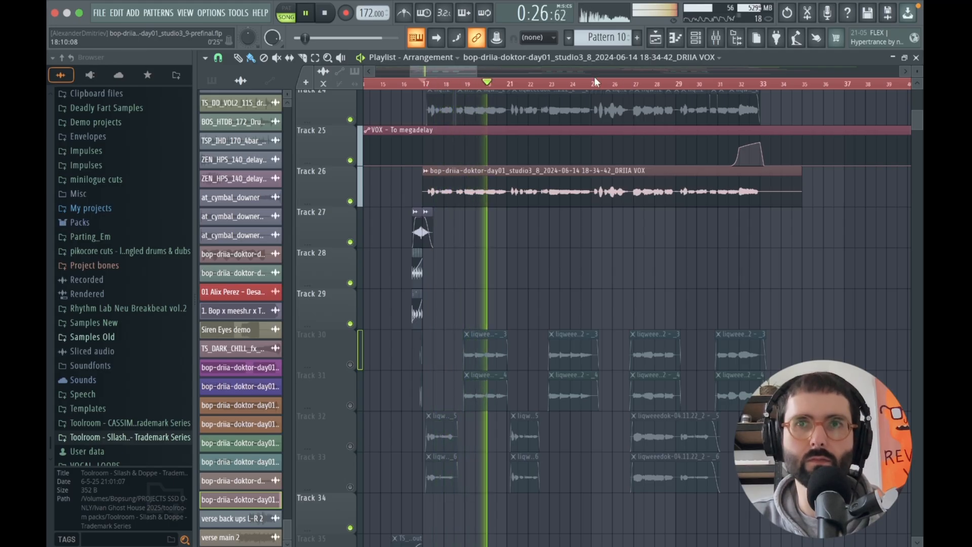
click(719, 44)
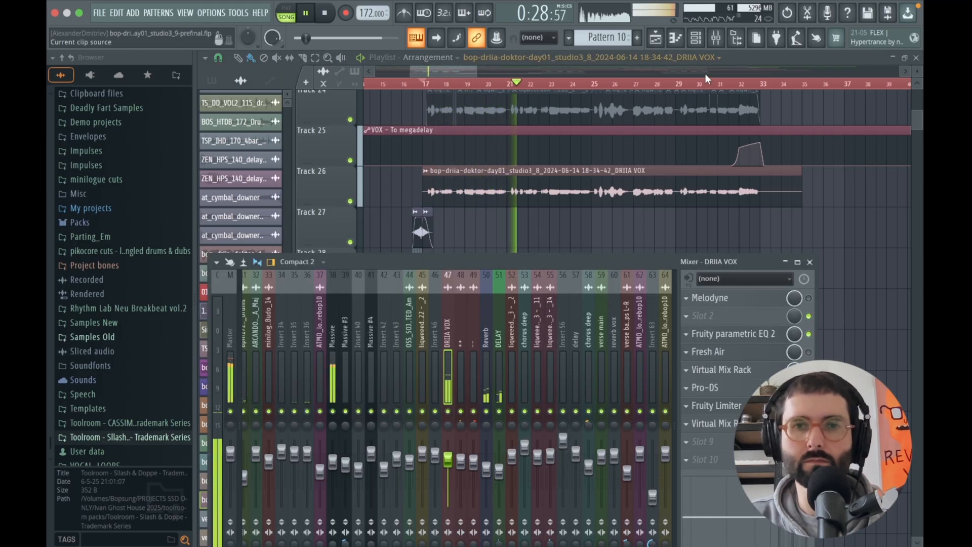
key(space)
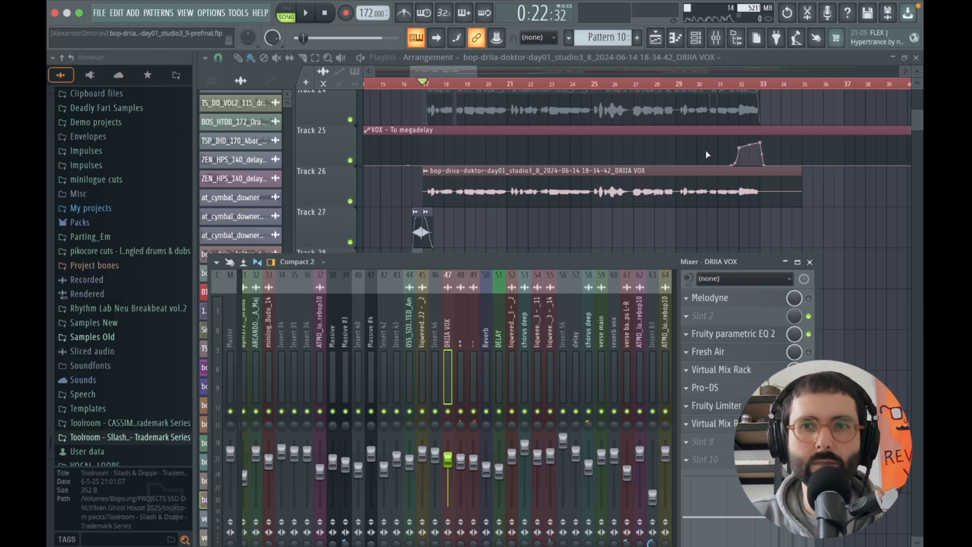
Step: Open Fresh Air on the DRIIA VOX track, audition the vocal with Mid Air at 89%, and lower Mid Air to about 25%
click(732, 355)
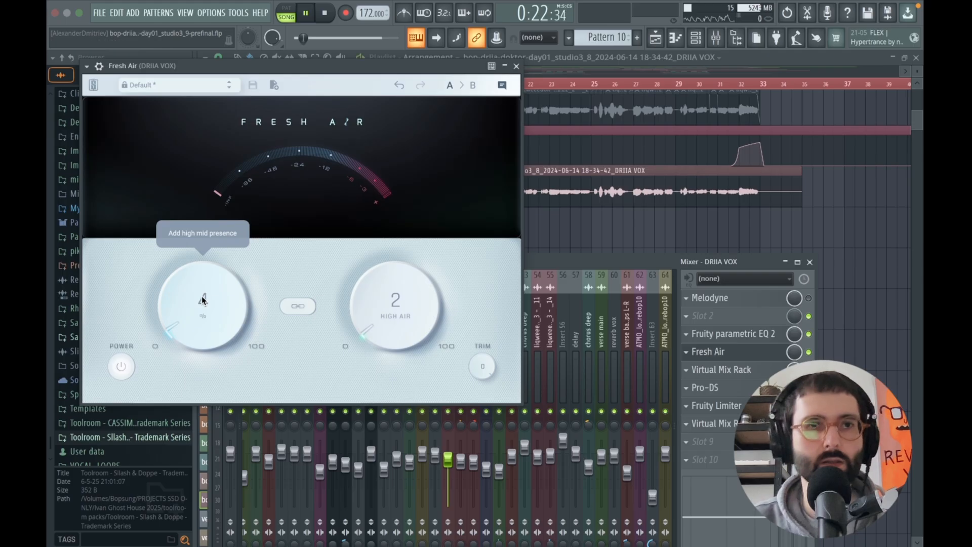
key(space)
drag(209, 317, 249, 149)
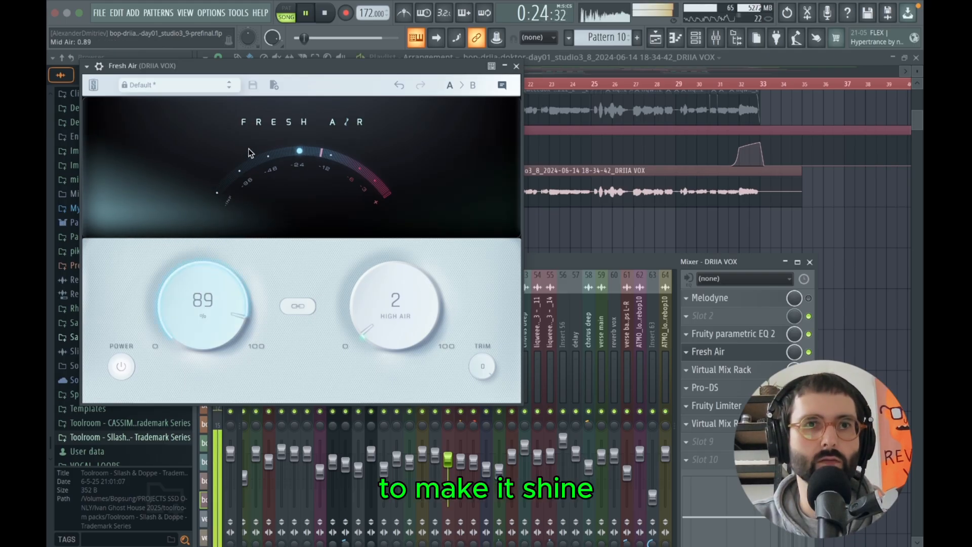
key(space)
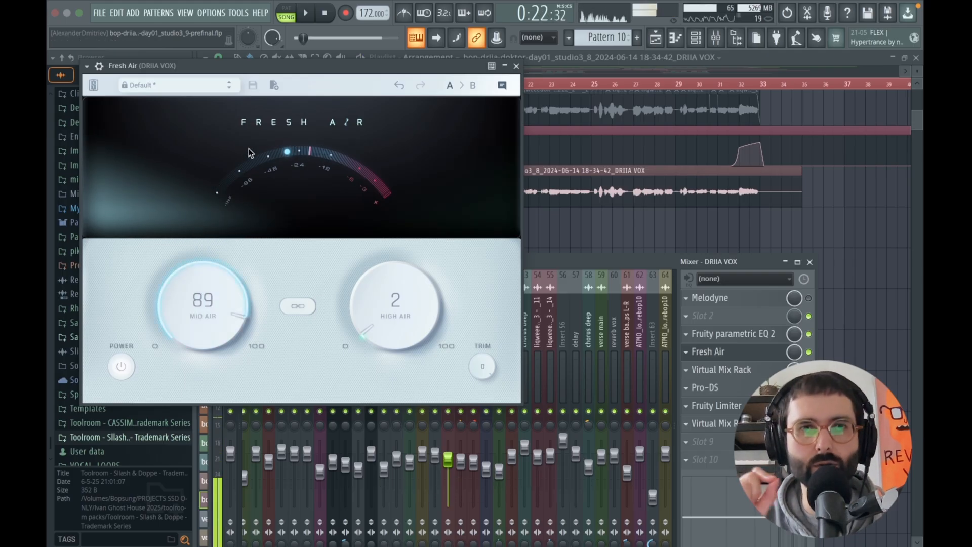
drag(197, 314, 195, 444)
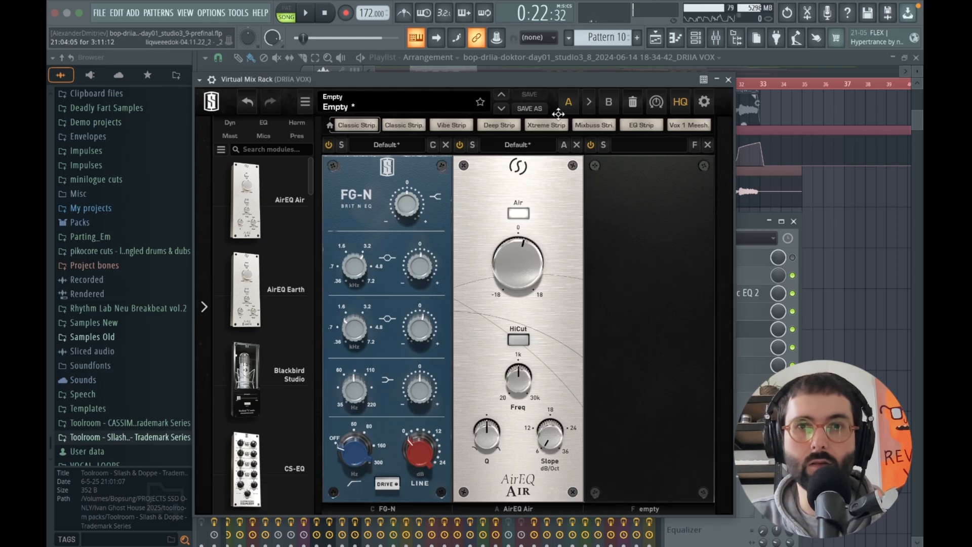
Step: In the first Virtual Mix Rack, set the FG-N's lower bell gain to +2.42 dB and fine-tune the AirEQ Air gain while the vocal plays
drag(558, 113, 546, 34)
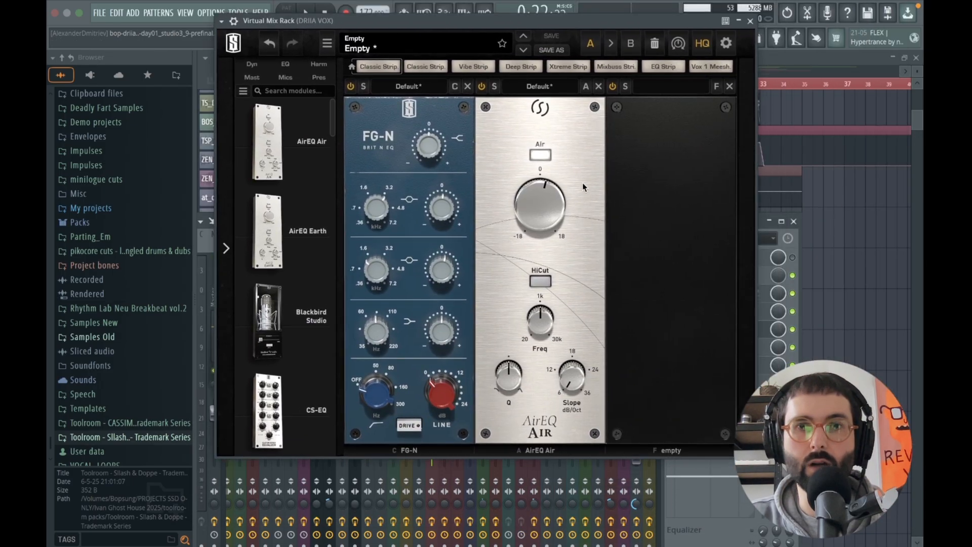
double_click(542, 201)
key(space)
mouse_move(542, 202)
mouse_down()
mouse_move(553, 166)
mouse_move(552, 199)
mouse_up()
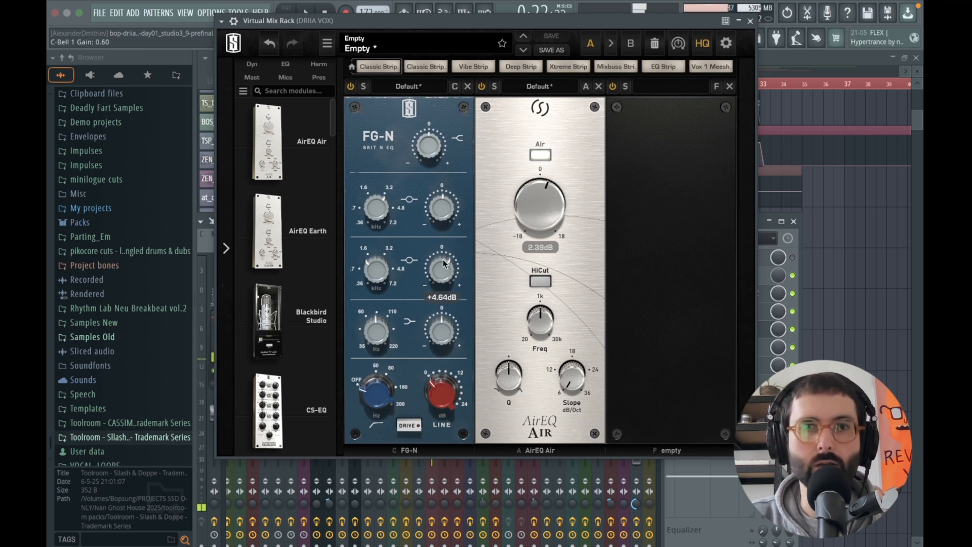
mouse_move(443, 270)
mouse_down()
mouse_move(448, 232)
mouse_move(445, 275)
mouse_up()
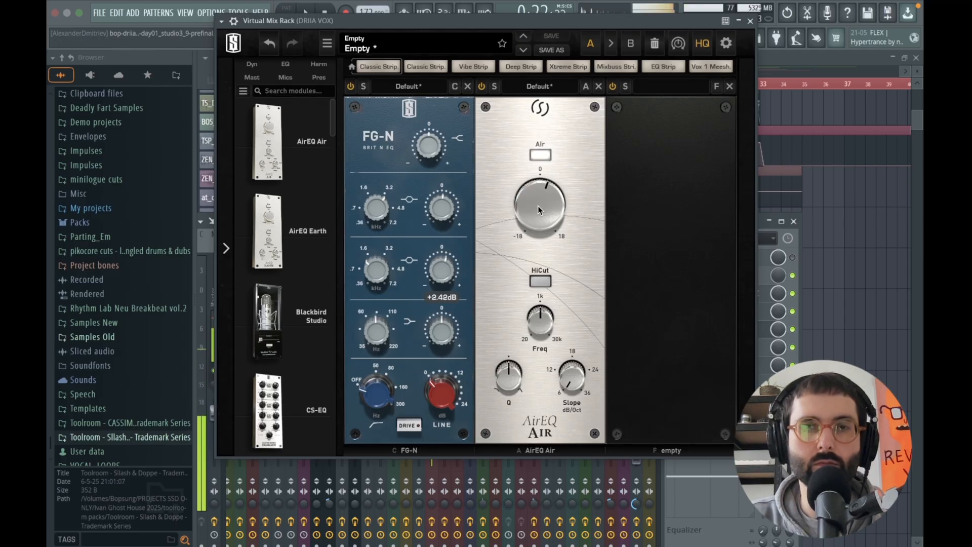
mouse_move(539, 210)
mouse_down()
mouse_move(538, 200)
mouse_move(547, 219)
mouse_up()
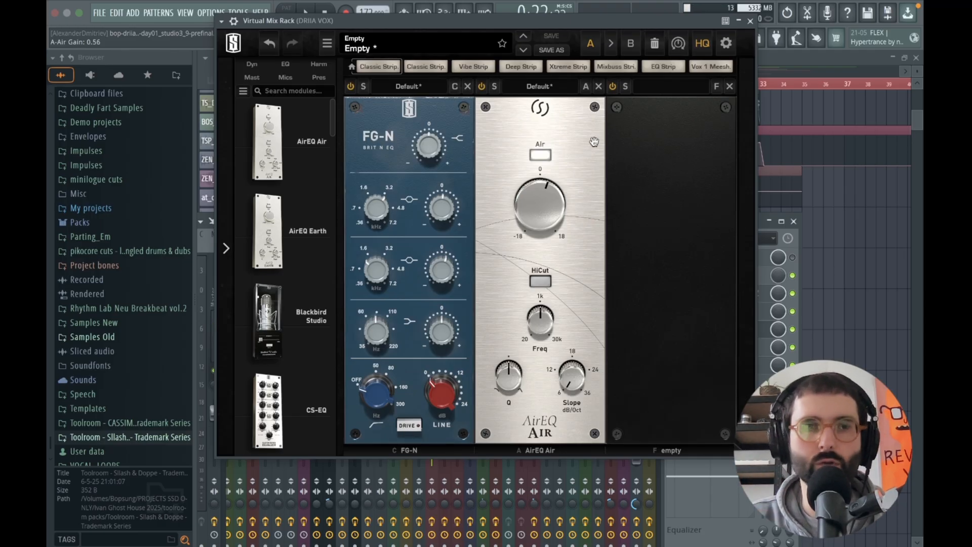
click(750, 22)
Step: Enable the last Virtual Mix Rack on the DRIIA VOX track and play the vocal through its Classic Opto Vocal chain
drag(600, 104, 597, 147)
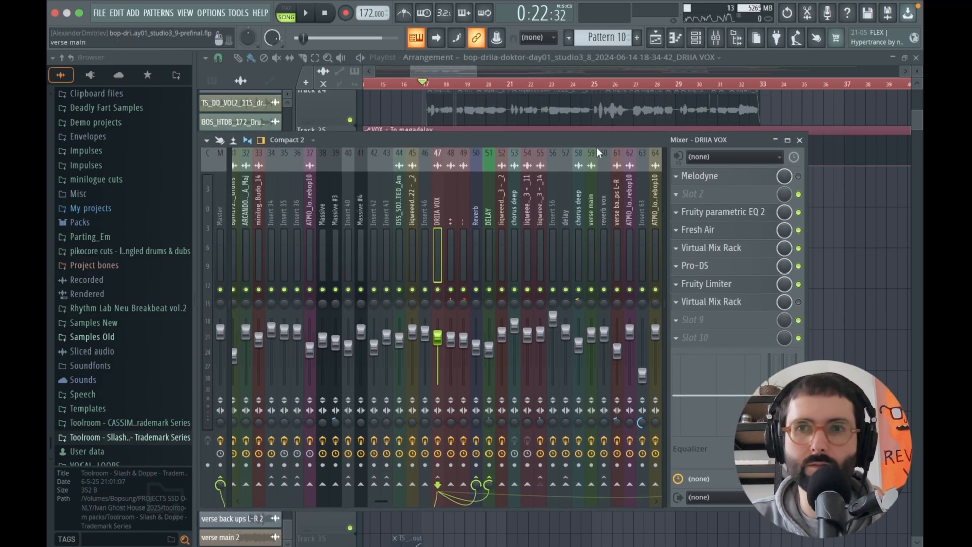
click(745, 266)
click(754, 268)
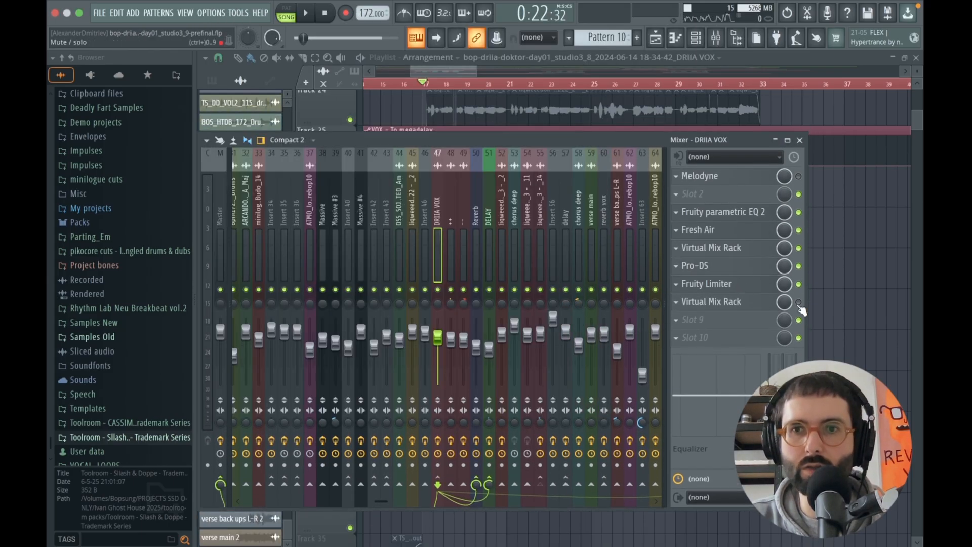
click(799, 304)
click(732, 304)
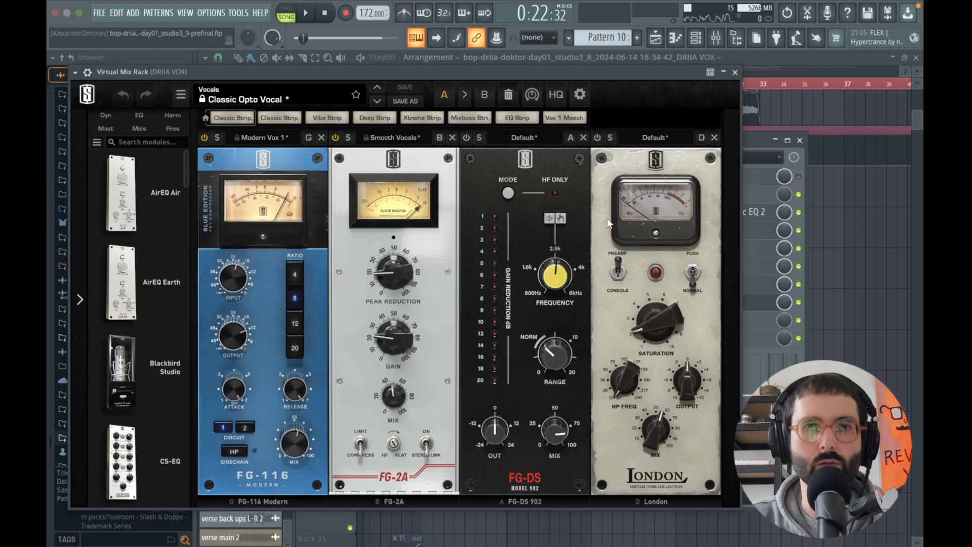
key(space)
drag(477, 71, 586, 51)
key(space)
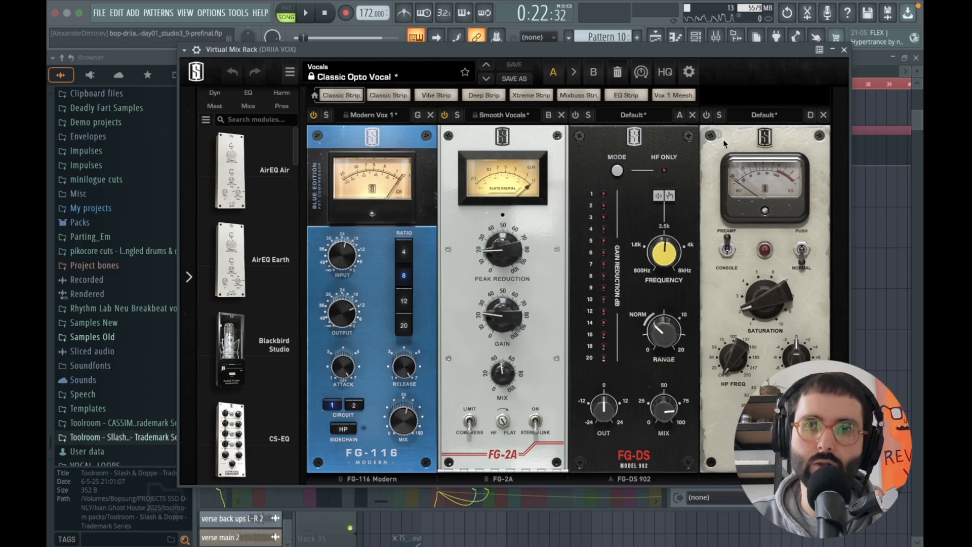
Step: Remove the London and FG-DS 902 modules from the Classic Opto Vocal rack
drag(805, 137, 264, 177)
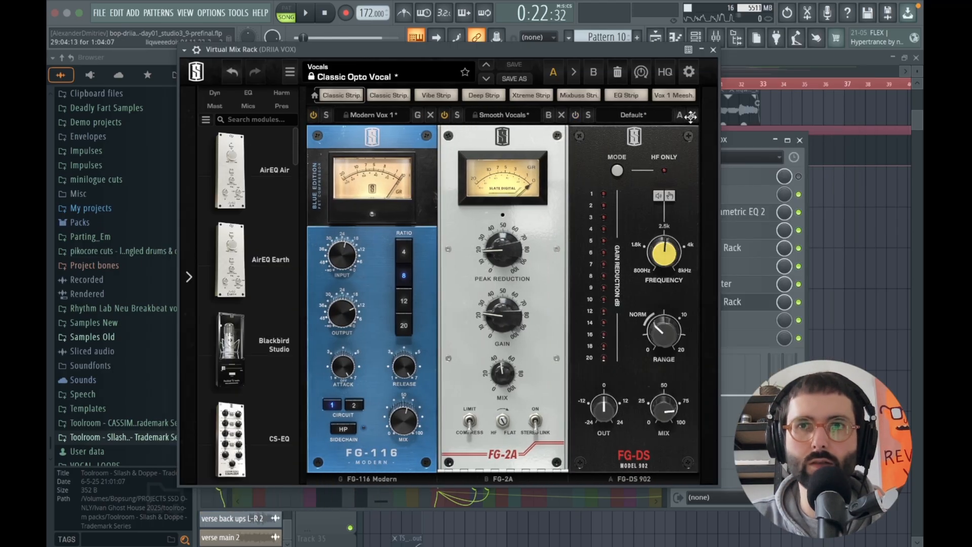
click(692, 116)
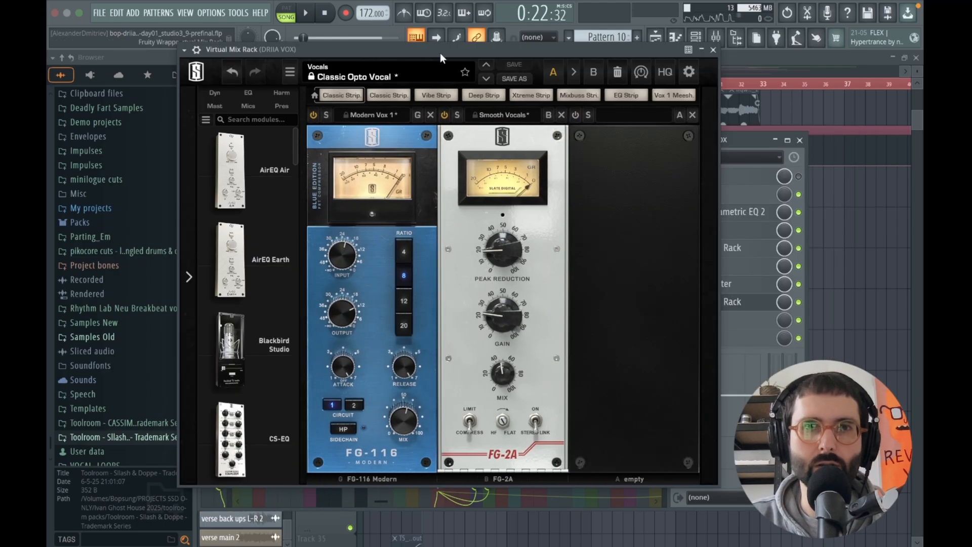
drag(439, 53, 496, 54)
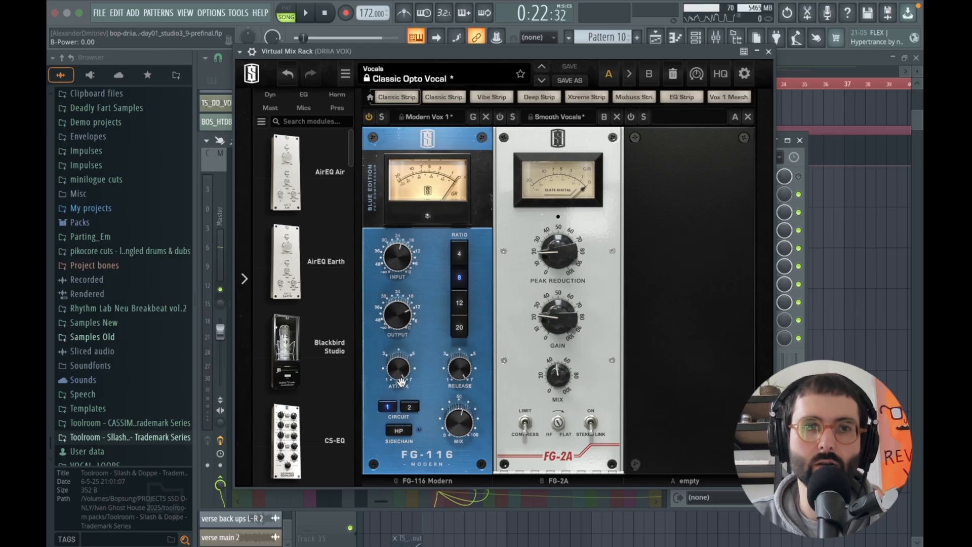
Step: Bypass the FG-2A, set the FG-116 mix to 0%, and play the vocal
click(458, 422)
key(space)
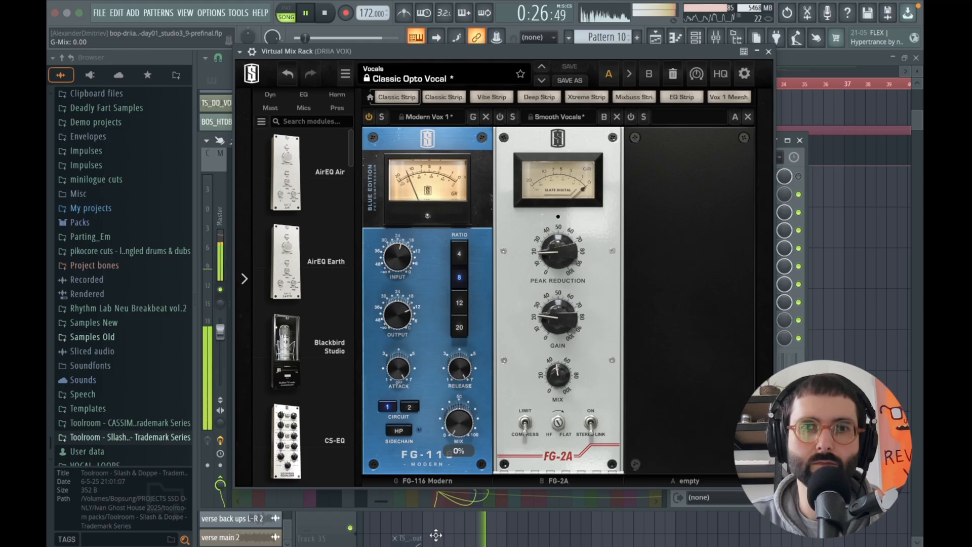
key(space)
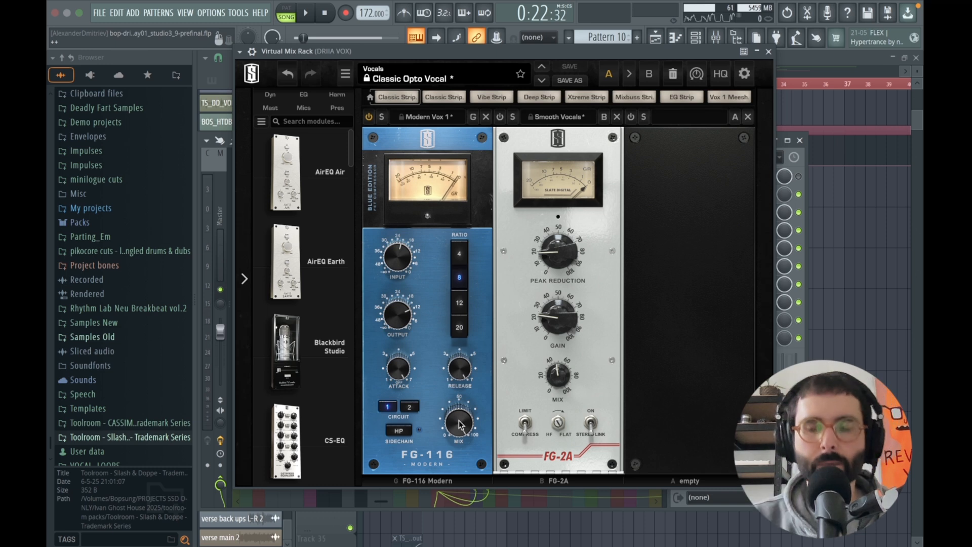
Step: Raise the FG-116 mix to 56%, play the vocal while dropping the mix to 1%, and bring the mix back up
drag(459, 424, 464, 510)
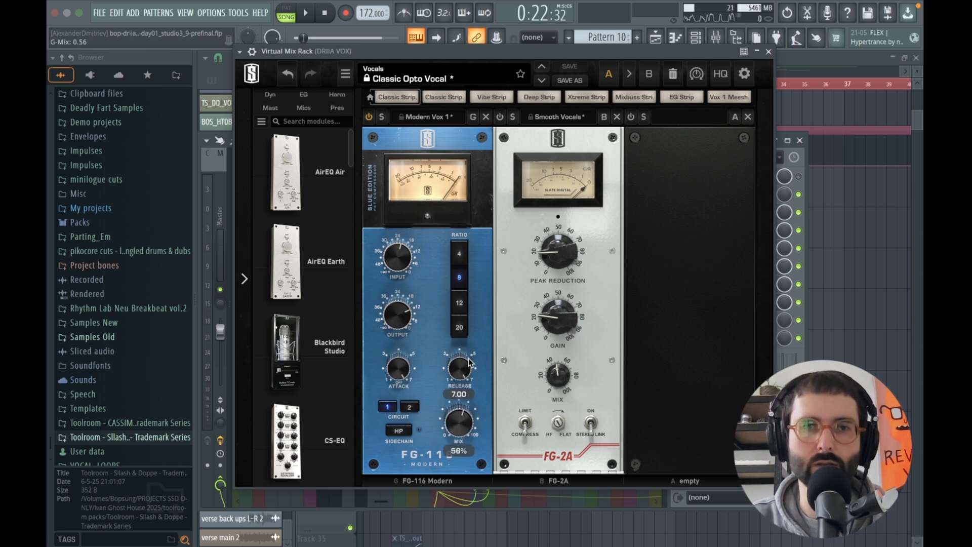
key(space)
drag(462, 430, 478, 519)
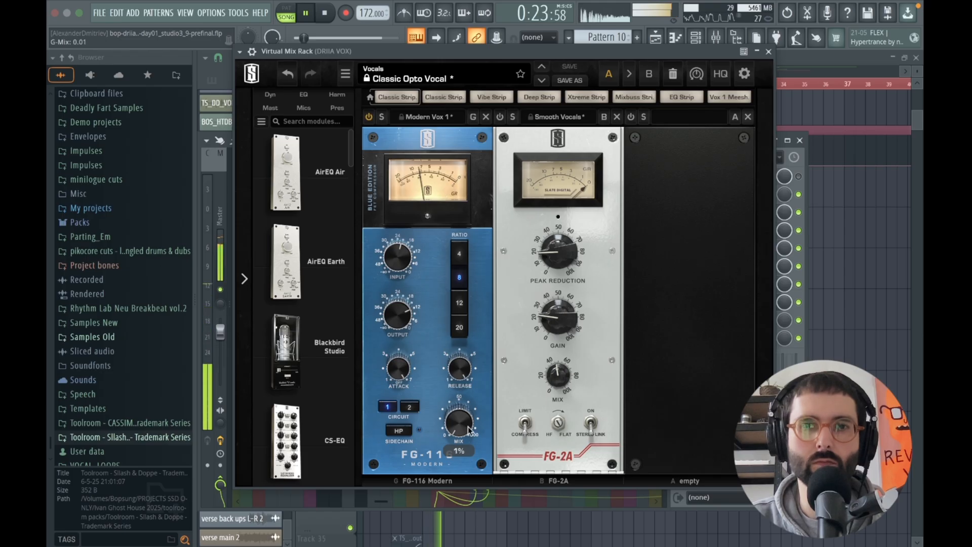
drag(467, 426, 486, 380)
key(space)
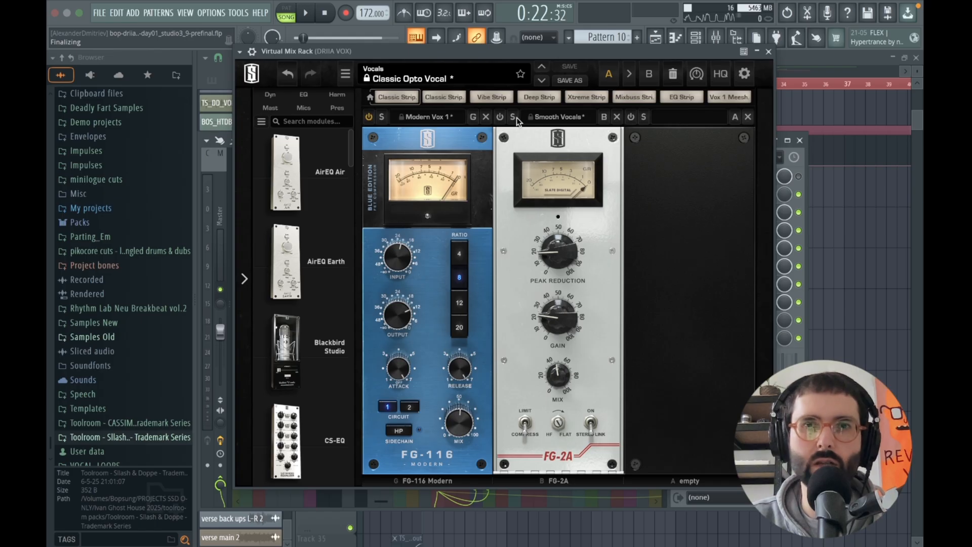
Step: Enable the FG-2A module in the rack and play the vocal through both compressors
click(501, 117)
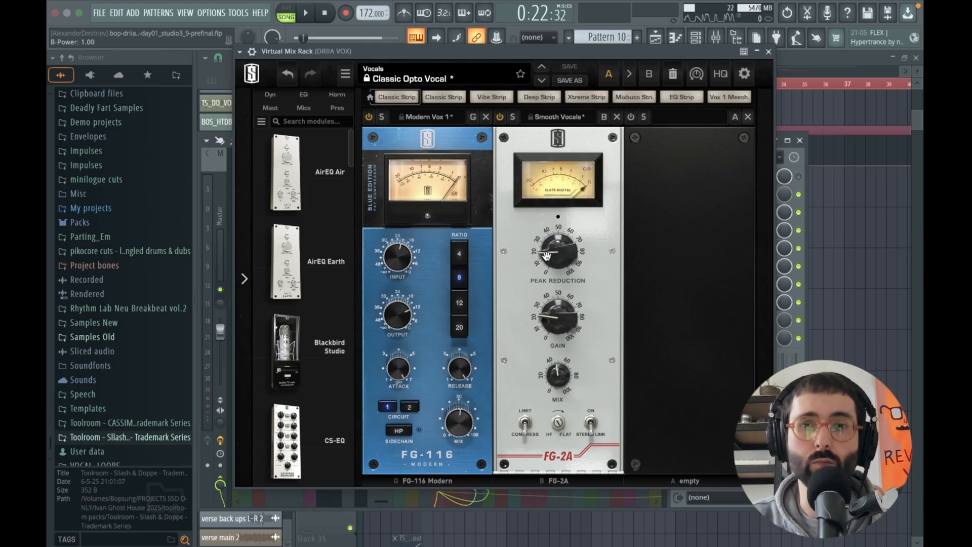
key(space)
key(space)
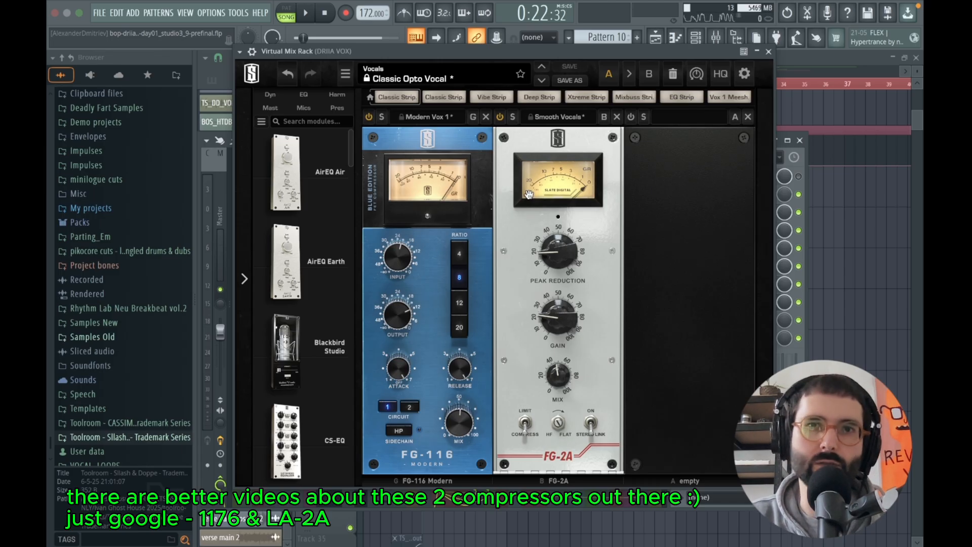
key(space)
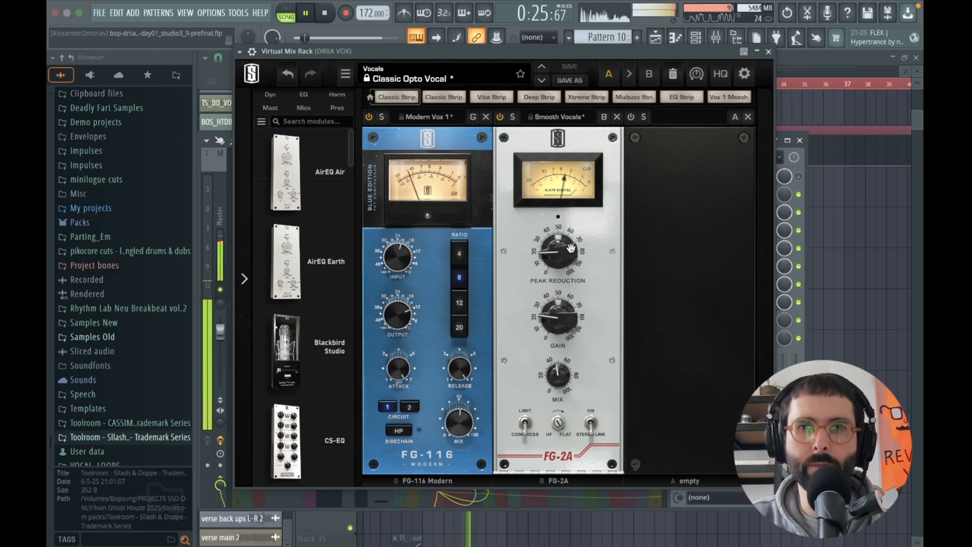
Step: Unmute the backing vocal tracks 30 to 33 in the playlist
scroll(574, 271, down, 1)
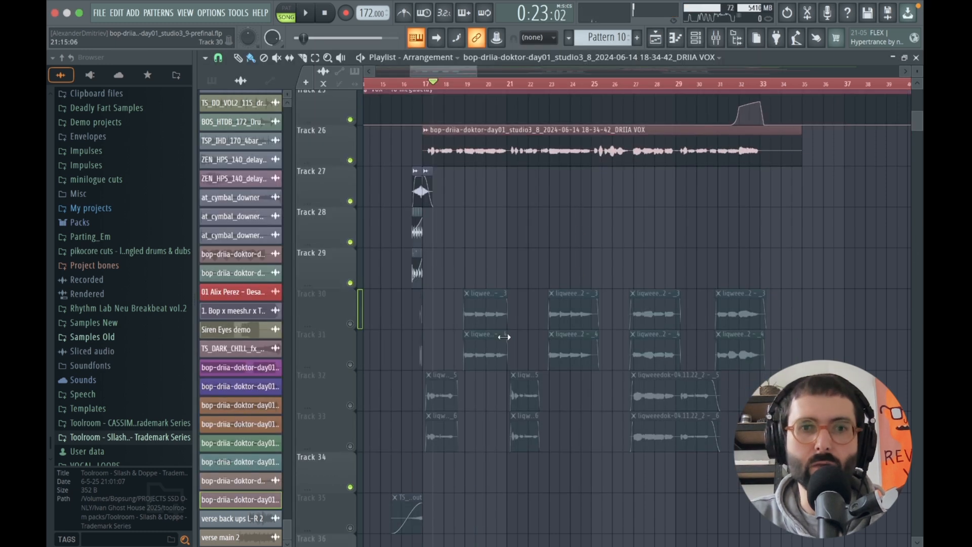
click(350, 405)
click(350, 446)
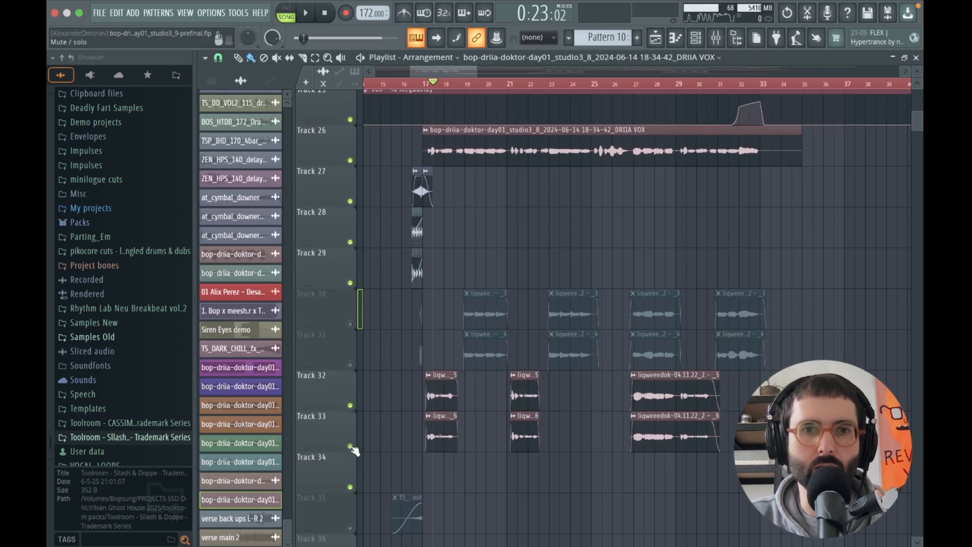
click(350, 323)
click(350, 365)
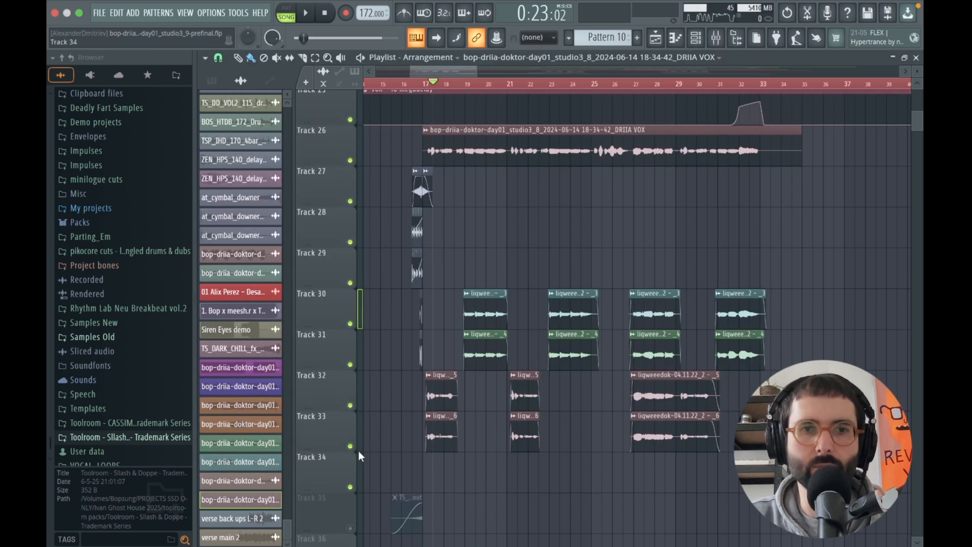
Step: Solo the four backing vocal tracks 30 to 33 together and play them
right_click(350, 446)
click(350, 405)
click(350, 365)
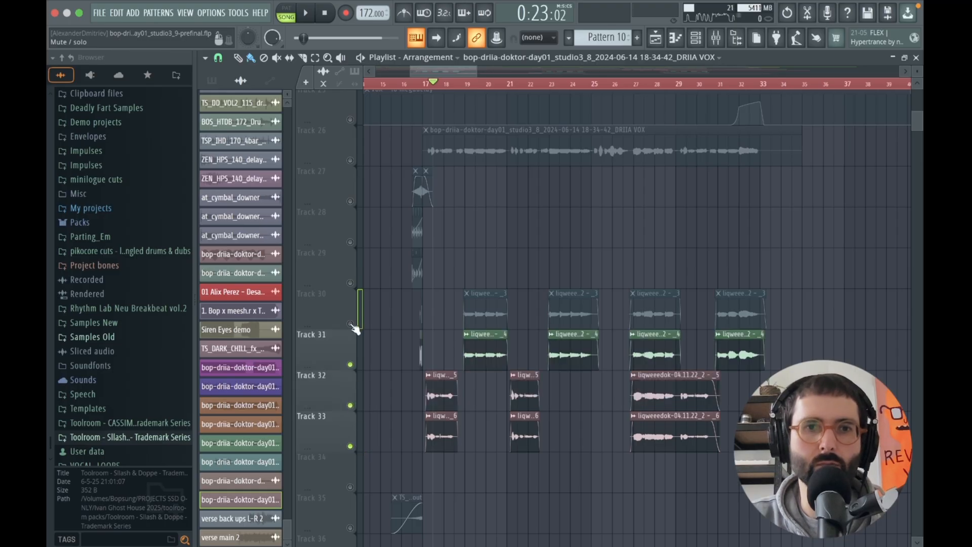
click(350, 324)
key(space)
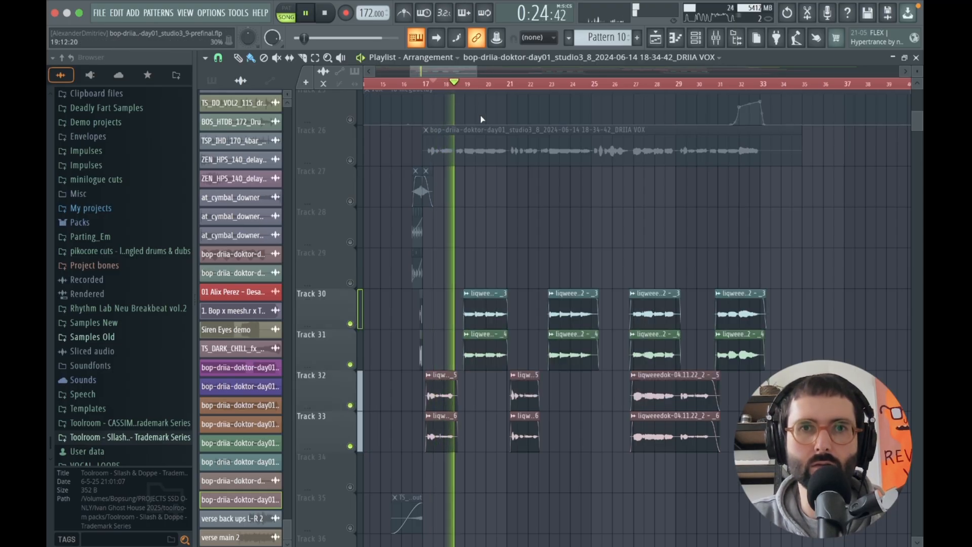
Step: Compare the effect chains of the "++" and "--" mixer inserts while the backing vocals play
key(F9)
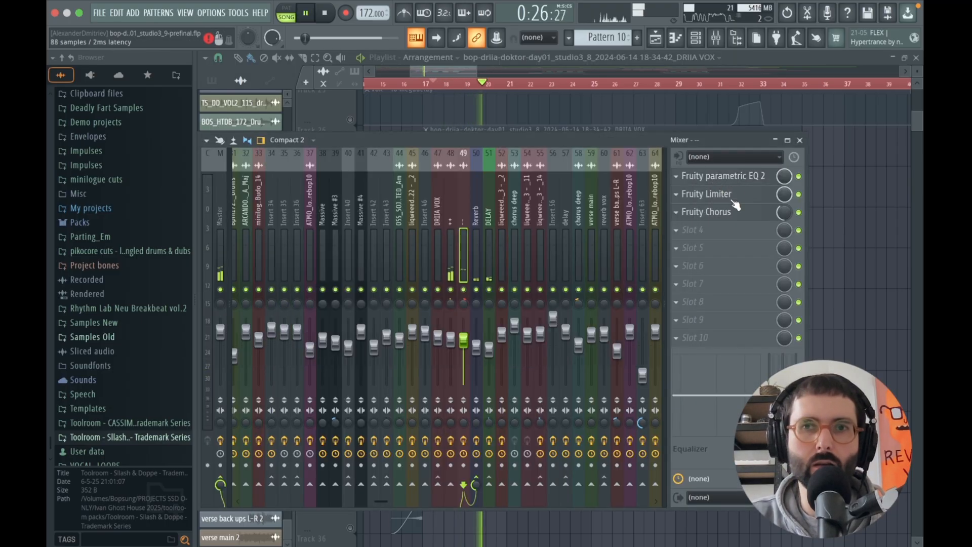
click(452, 203)
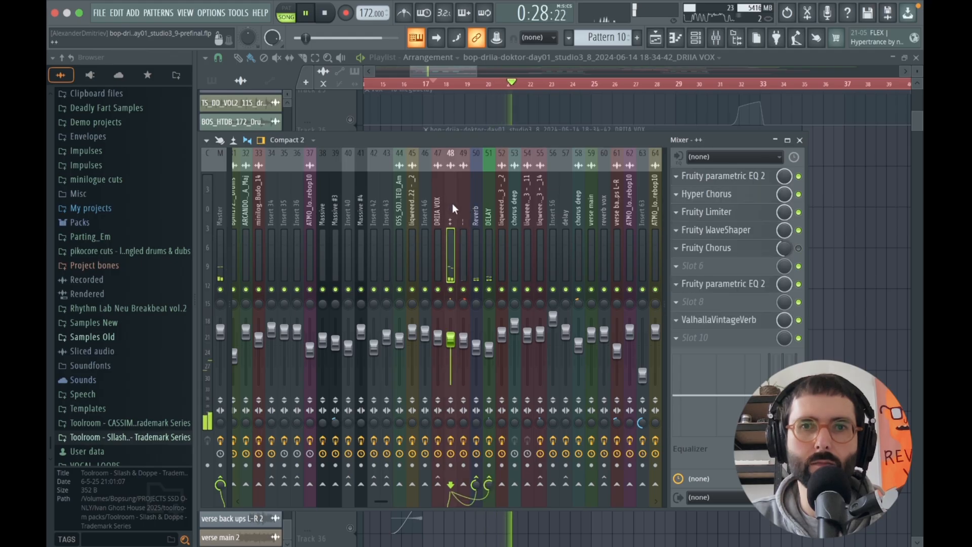
click(460, 211)
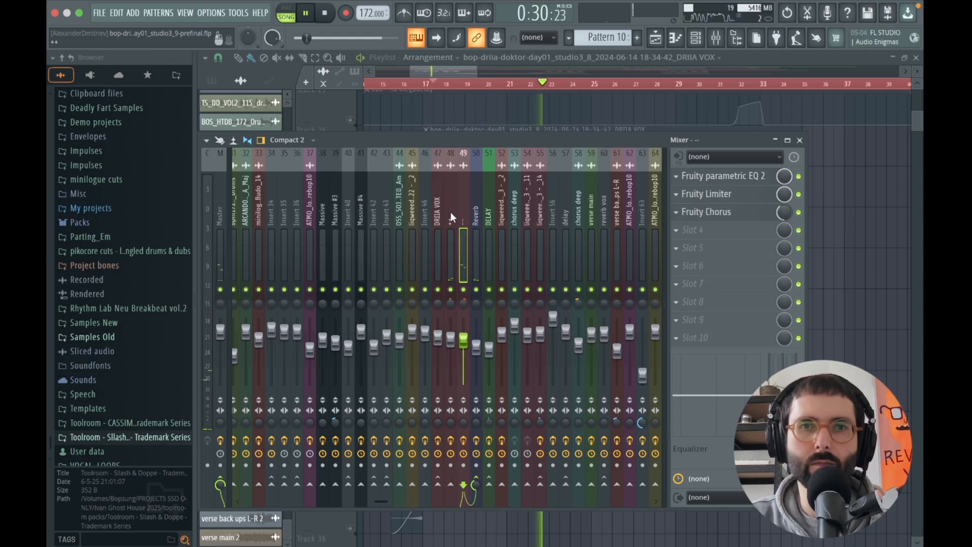
click(448, 212)
Step: Switch the lead vocal on Track 26 on, off and on again during playback, then stop the song
click(466, 73)
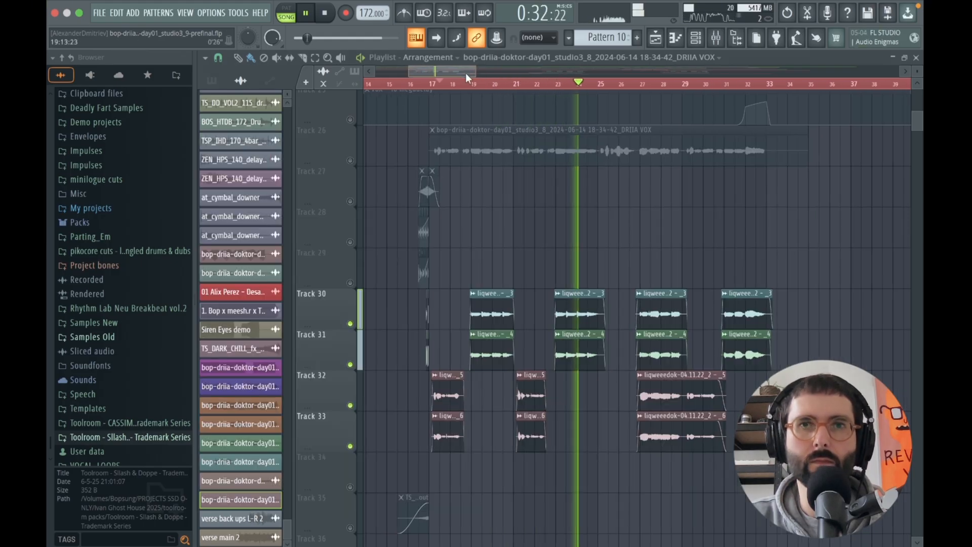
click(357, 161)
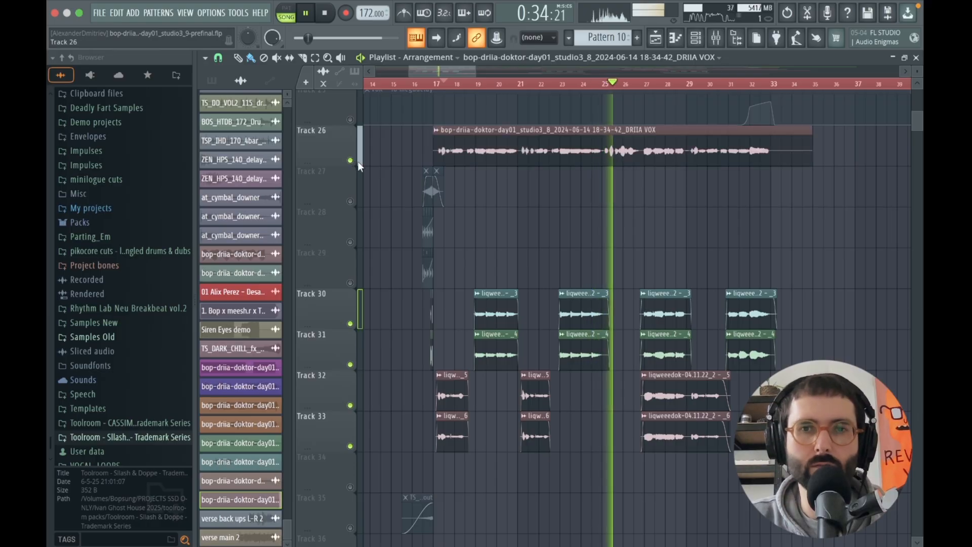
click(357, 161)
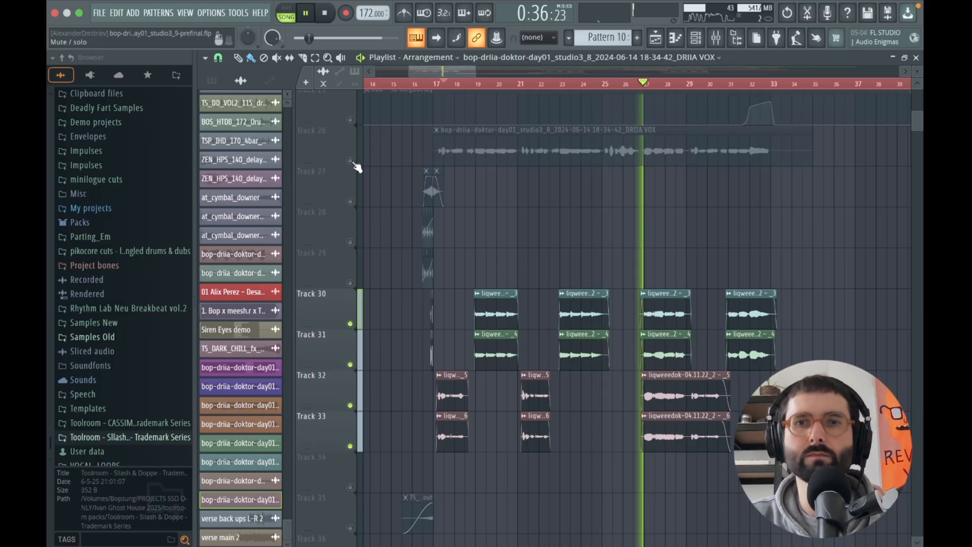
click(354, 162)
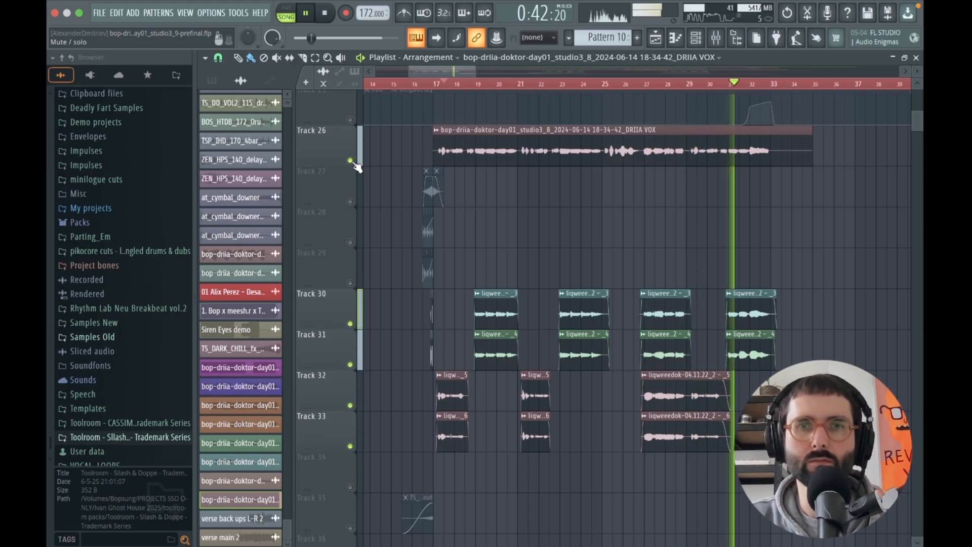
key(ctrl+s)
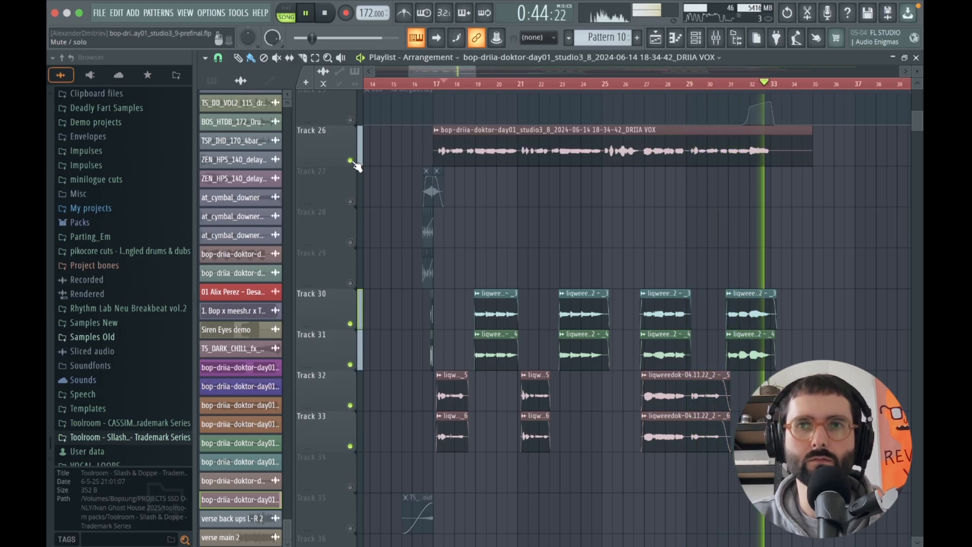
key(space)
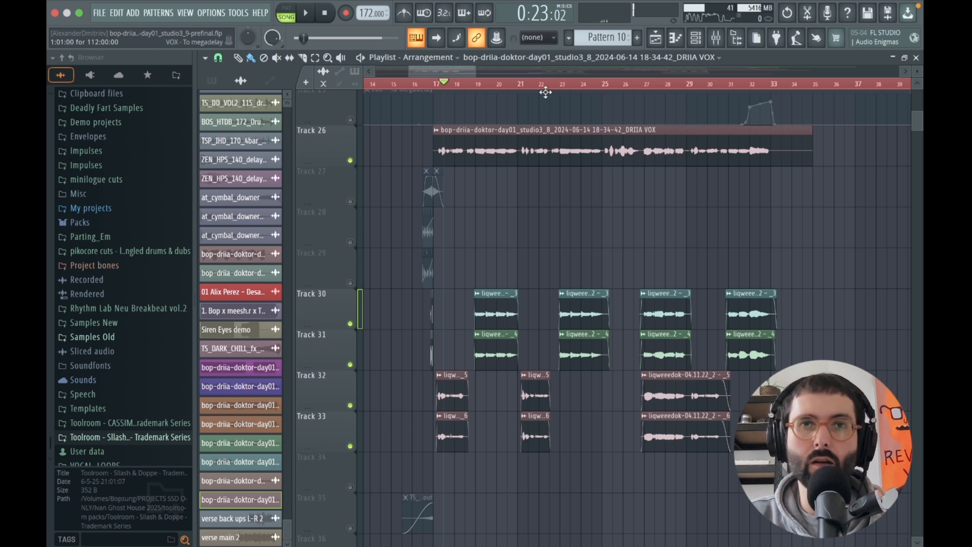
Step: Move the playhead back to the vocal's start and open the "--" insert's Fruity parametric EQ 2 and Fruity Limiter for inspection
click(442, 80)
click(716, 38)
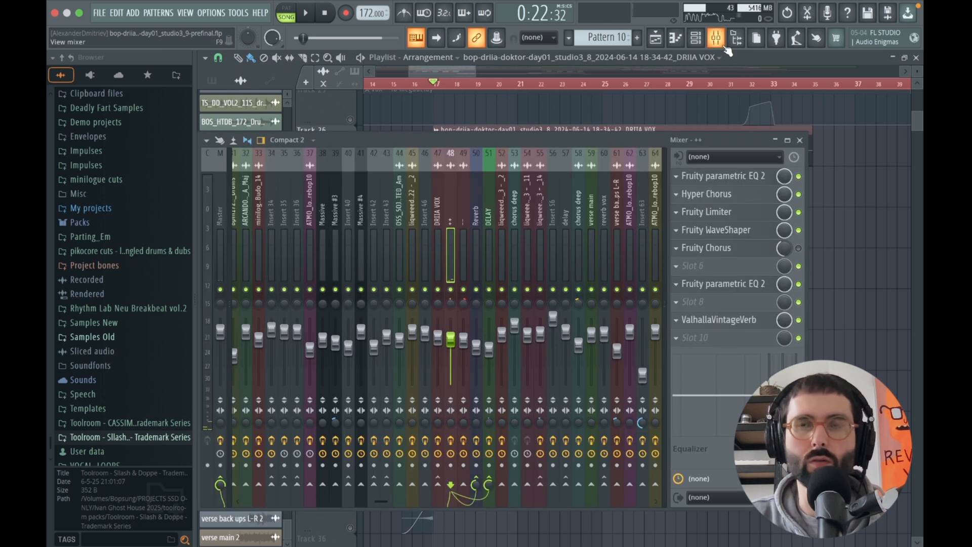
click(466, 221)
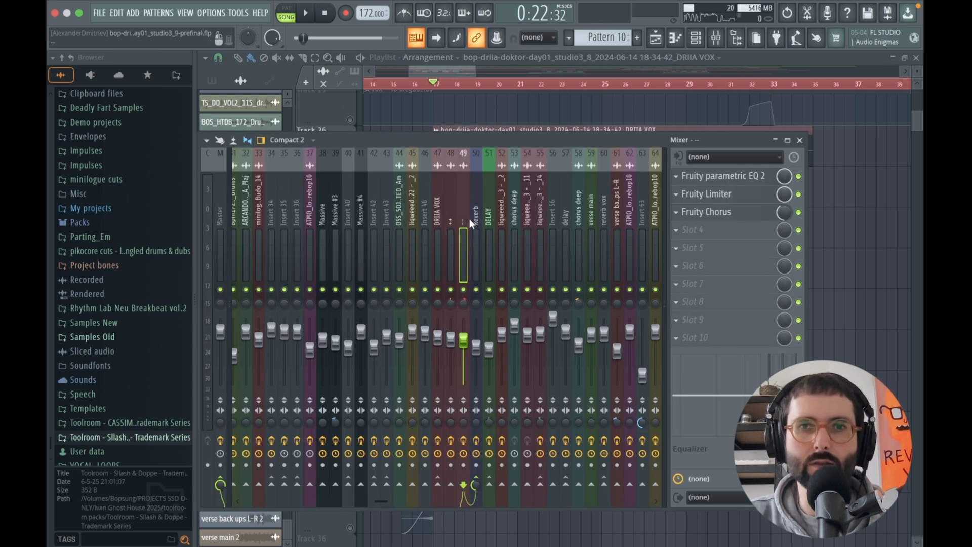
click(750, 176)
click(750, 176)
click(742, 195)
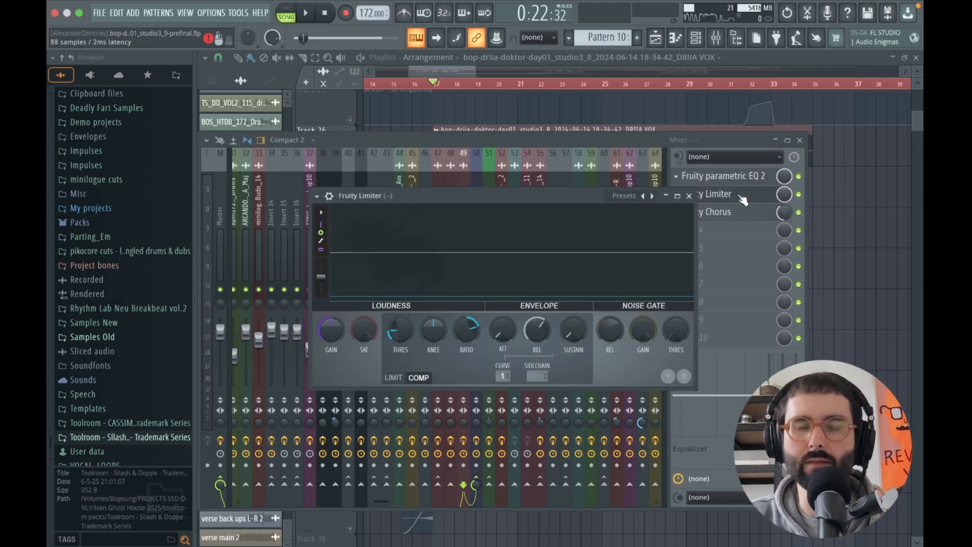
Step: Play the vocals while watching the "--" insert's Fruity Limiter, and check its Fruity Chorus
key(space)
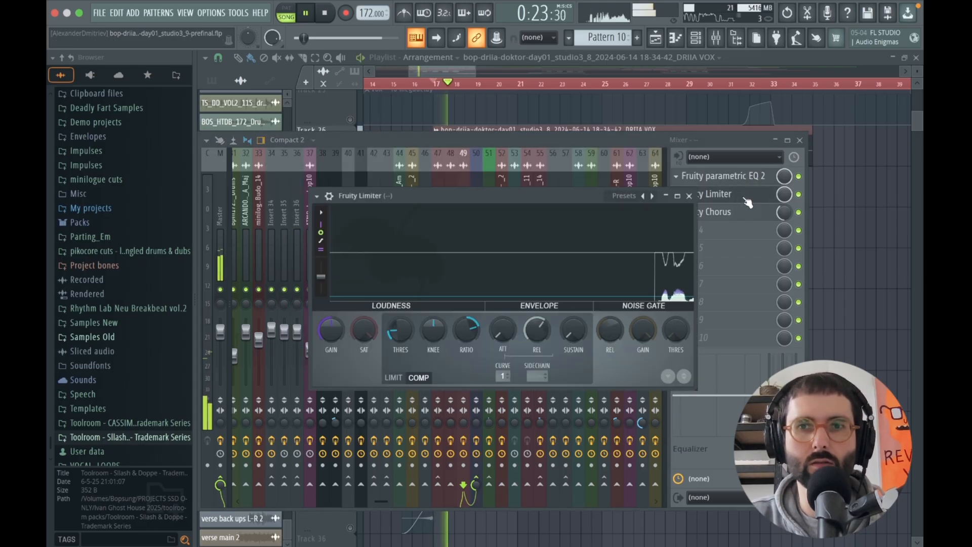
key(space)
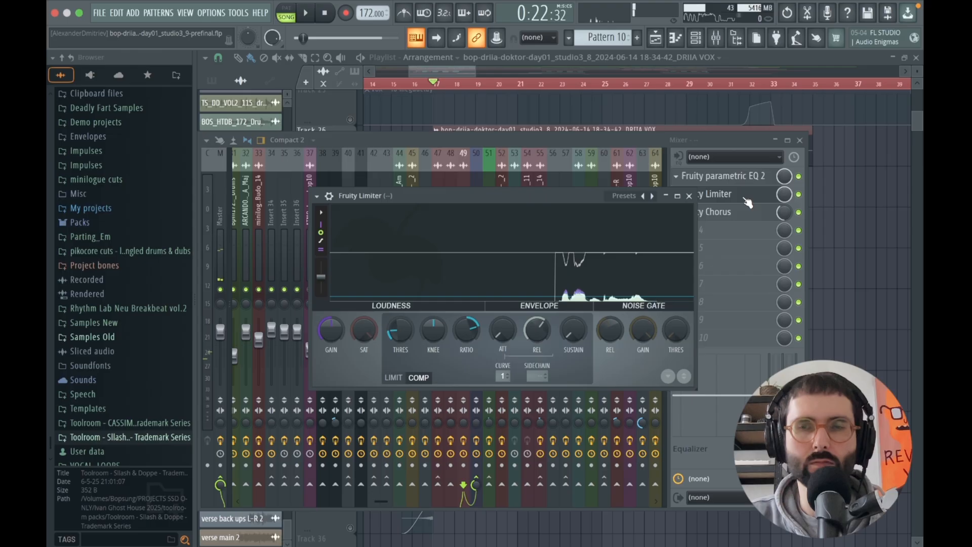
key(space)
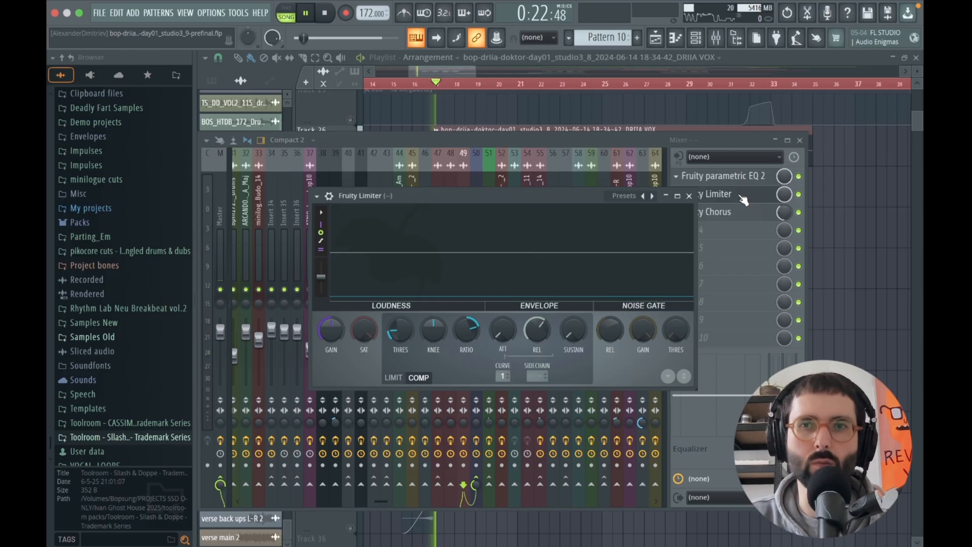
click(740, 196)
key(space)
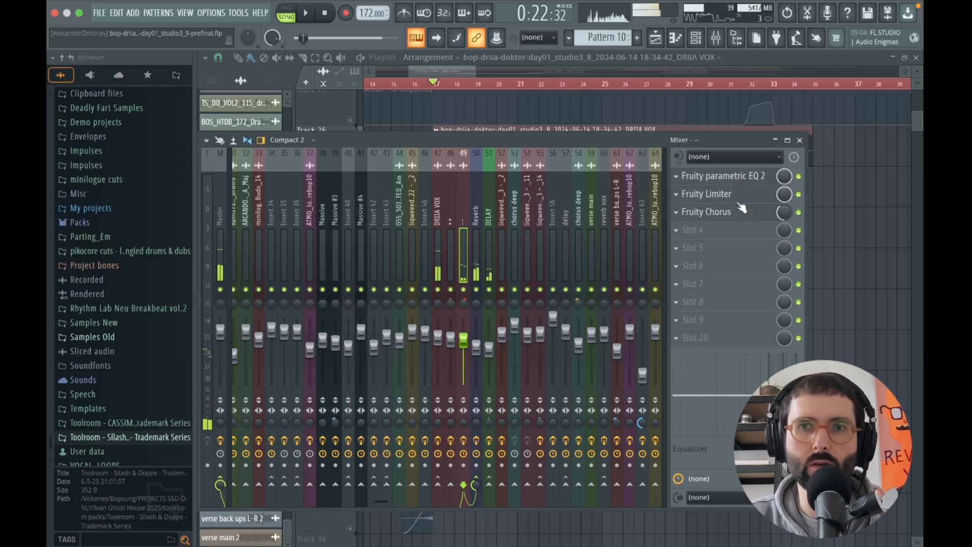
click(732, 214)
click(731, 216)
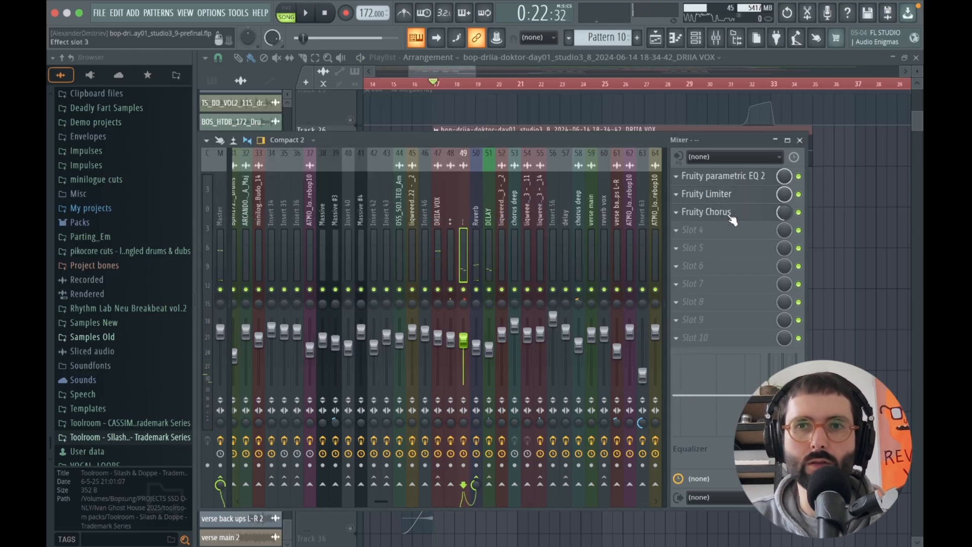
Step: Play the "++" insert soloed and inspect its Hyper Chorus and Fruity WaveShaper
click(447, 218)
key(space)
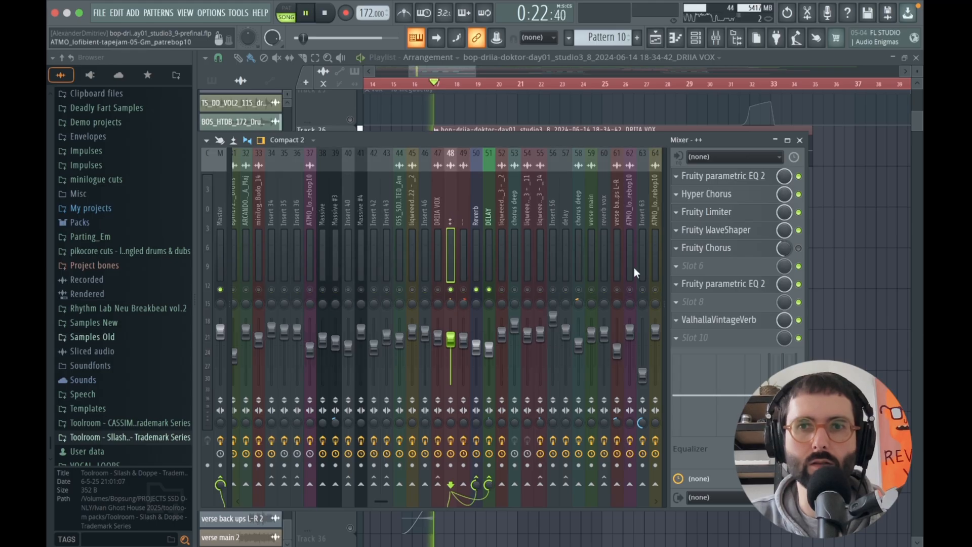
click(730, 195)
click(733, 195)
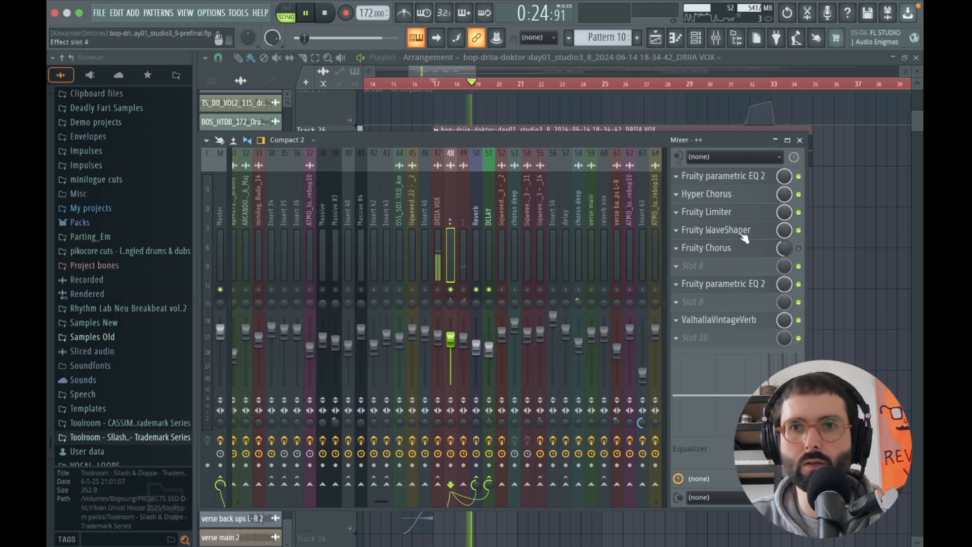
click(746, 233)
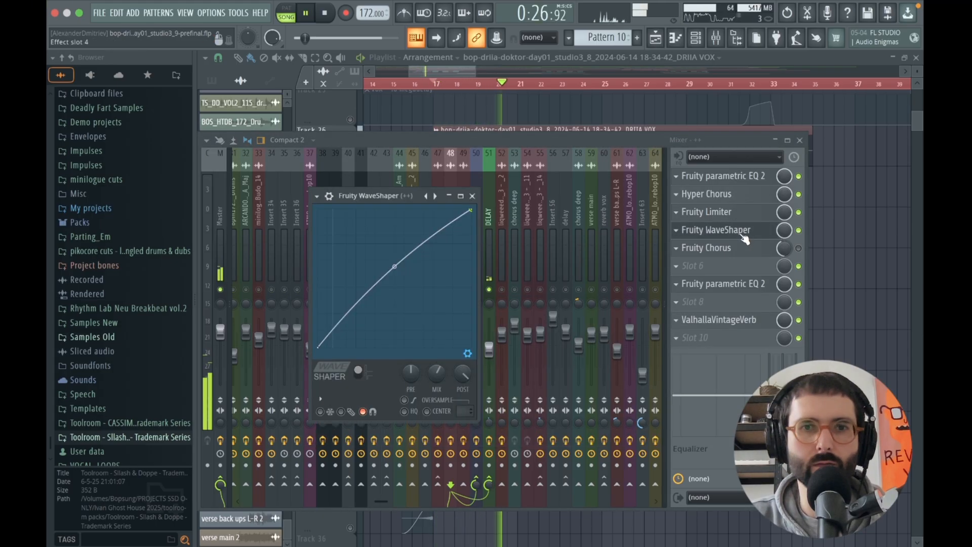
click(744, 234)
Step: Inspect the "++" insert's second Fruity parametric EQ 2 and its ValhallaVintageVerb, then stop playback and unsolo the insert
click(747, 285)
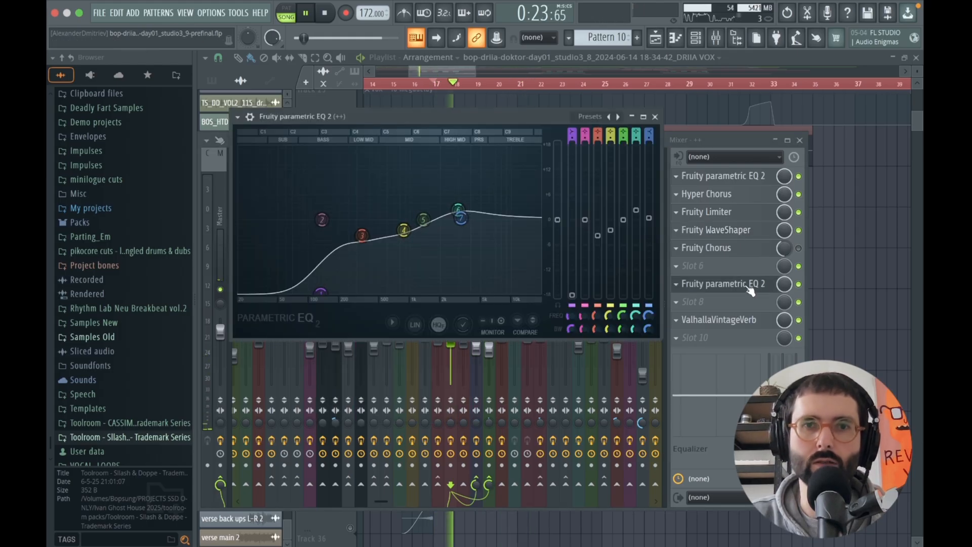
click(746, 289)
click(745, 319)
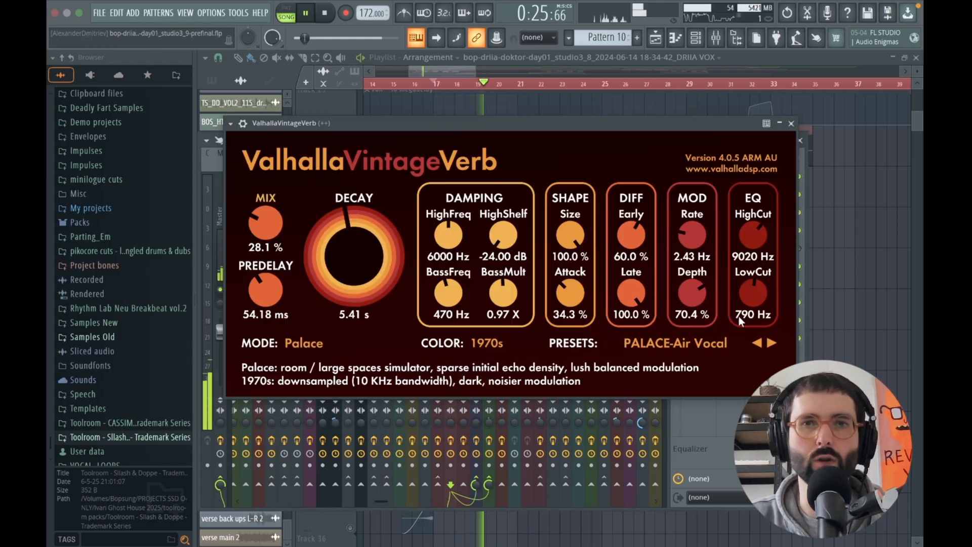
click(791, 124)
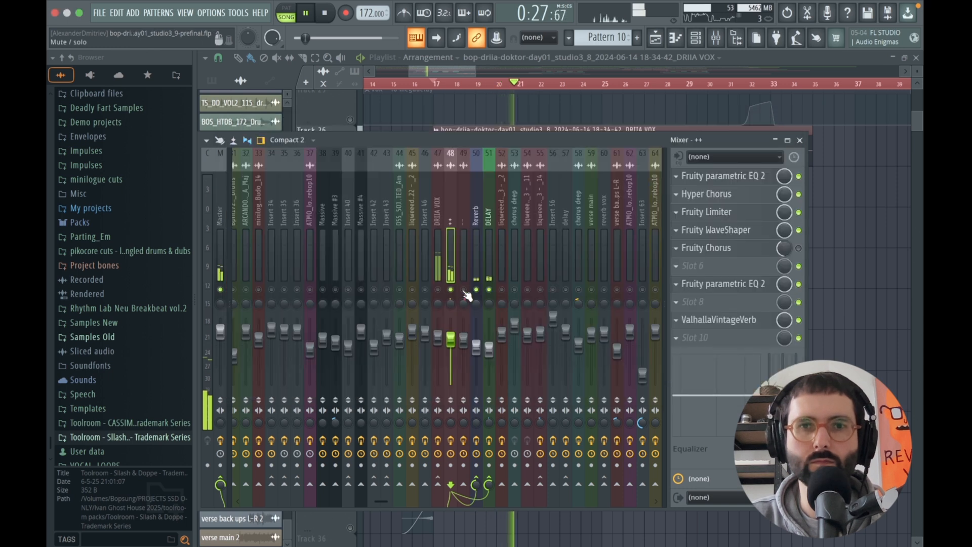
key(space)
click(461, 214)
click(453, 213)
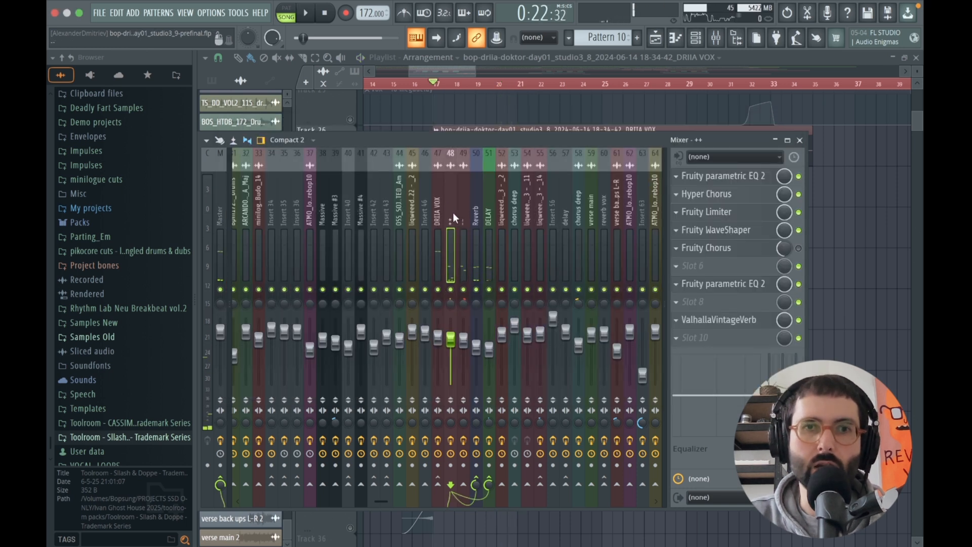
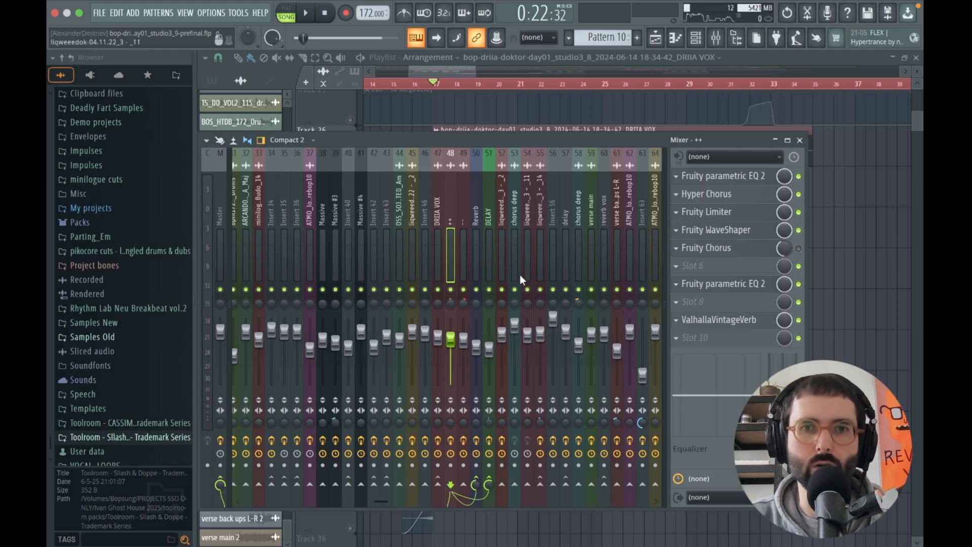
Step: Show the backing vocal clips in the arrangement and play them briefly within the full mix from bar 17
key(space)
key(space)
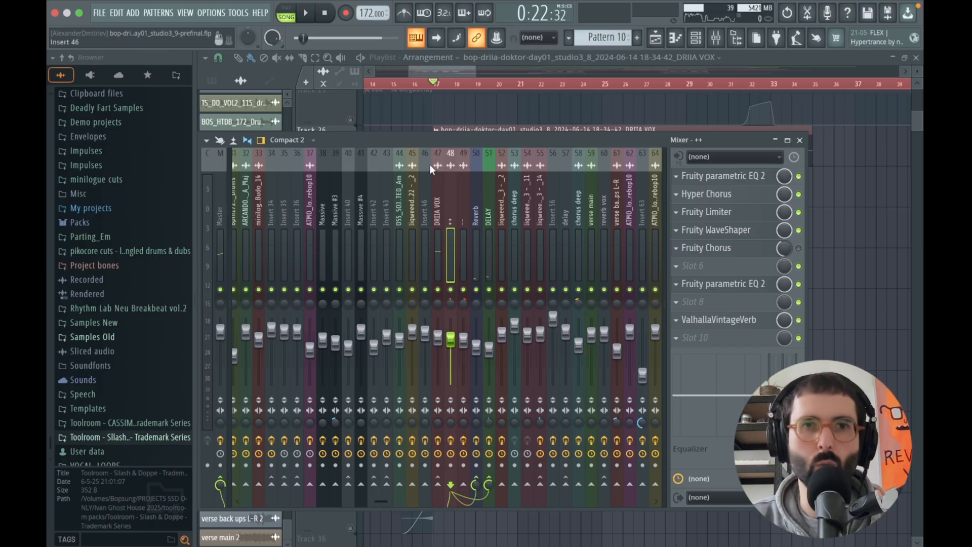
key(F9)
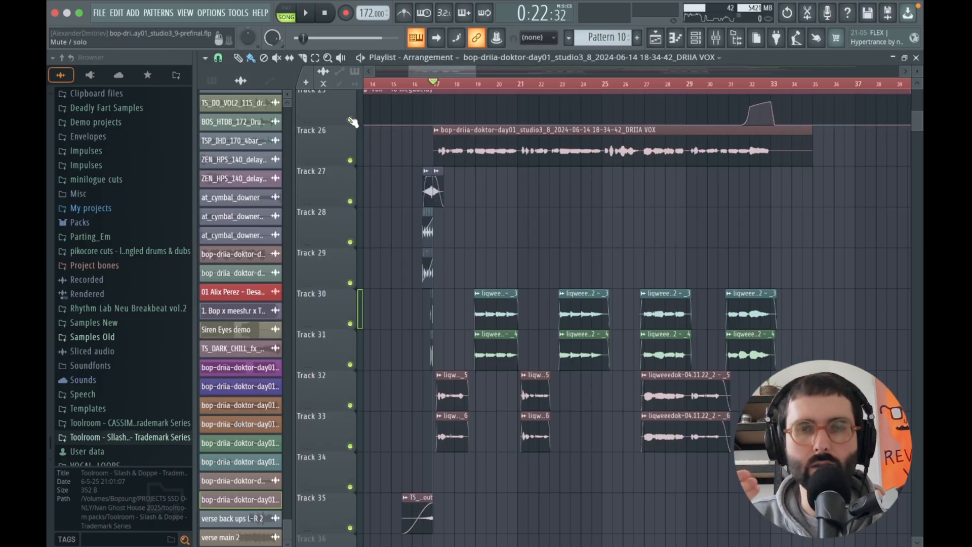
key(space)
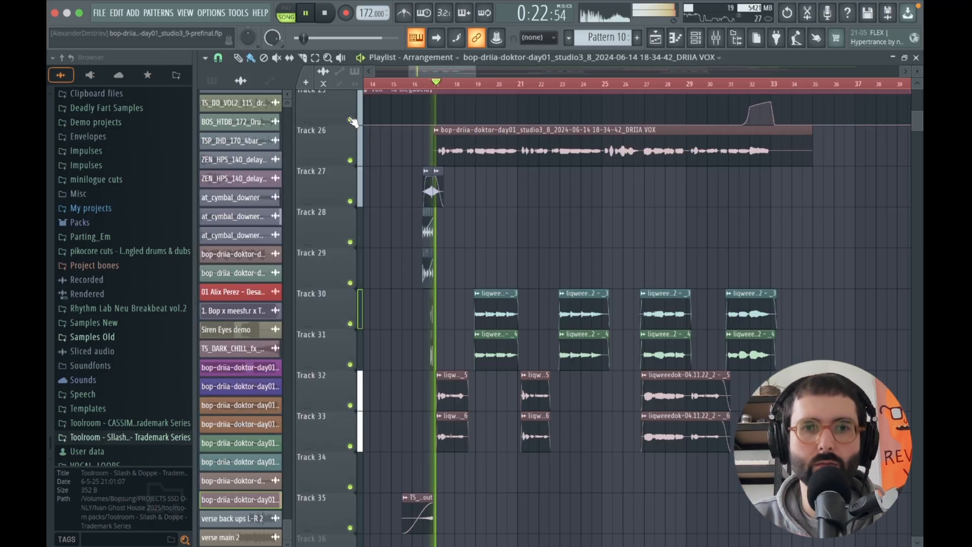
key(space)
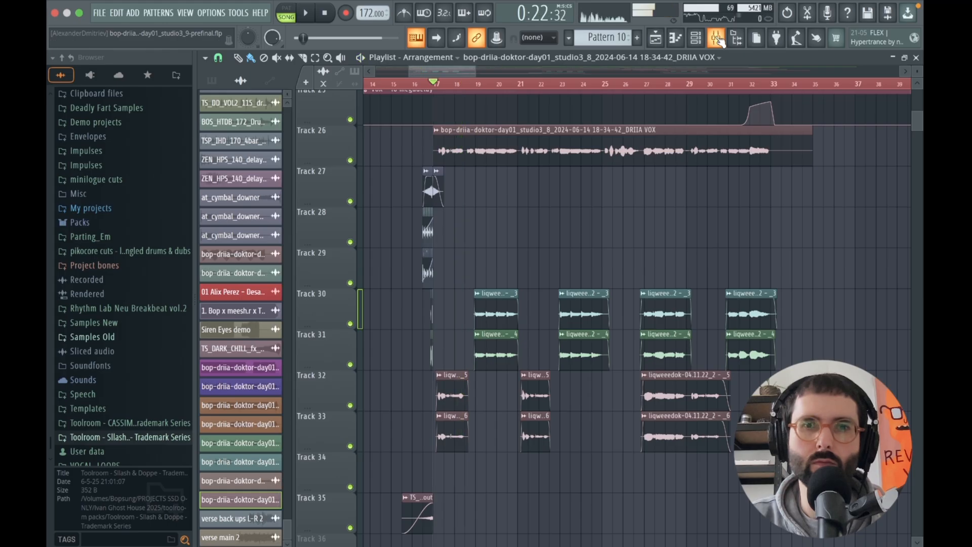
Step: Play the full mix and toggle the "++" insert's mute to compare its contribution, then stop playback
key(F9)
key(space)
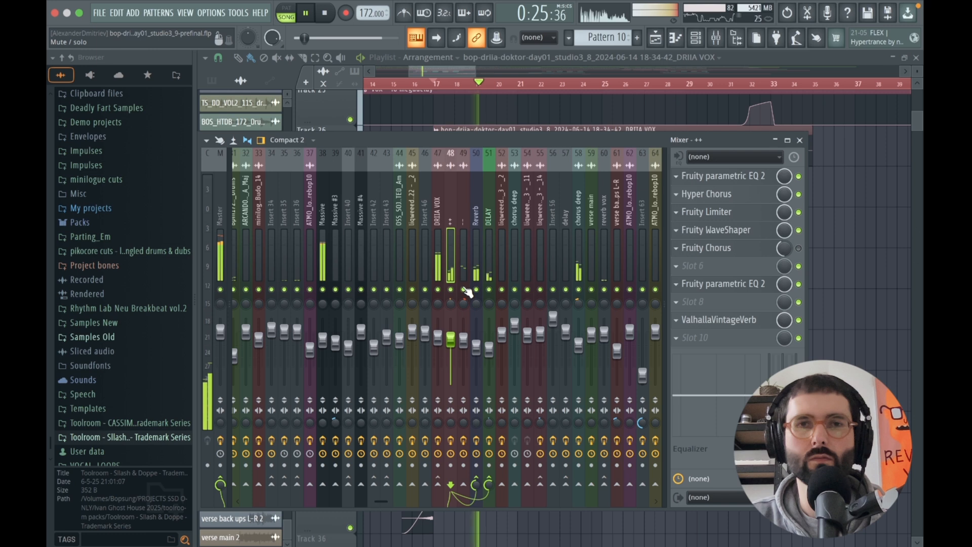
click(451, 289)
click(451, 289)
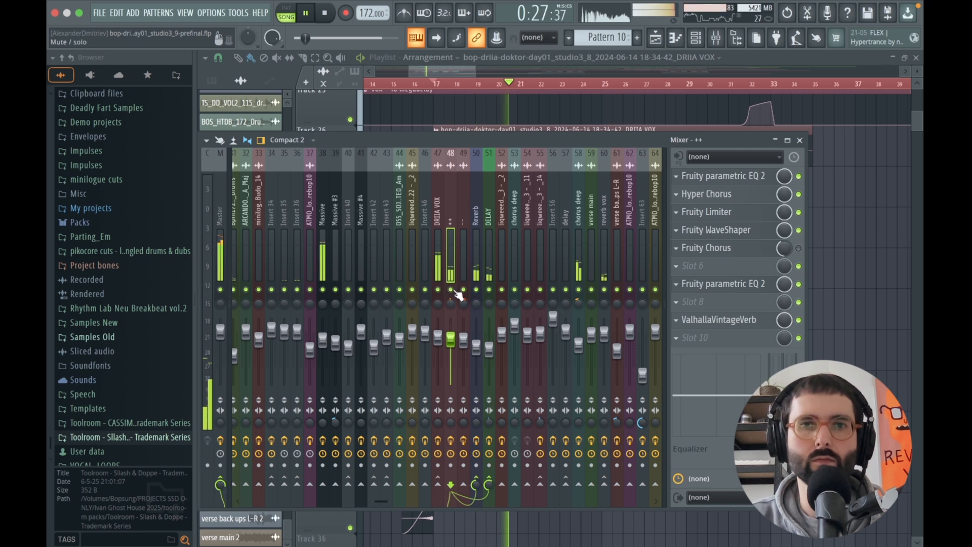
key(space)
Step: Move the playhead to the first chorus deep clip at bar 19 and solo Track 38
right_click(905, 342)
scroll(557, 314, down, 7)
scroll(483, 343, down, 2)
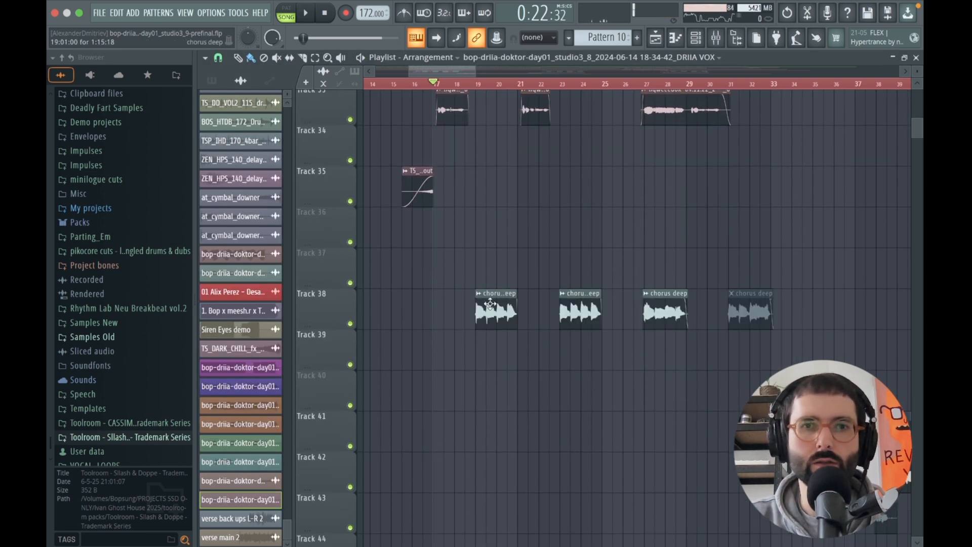
click(480, 86)
ctrl+click(350, 323)
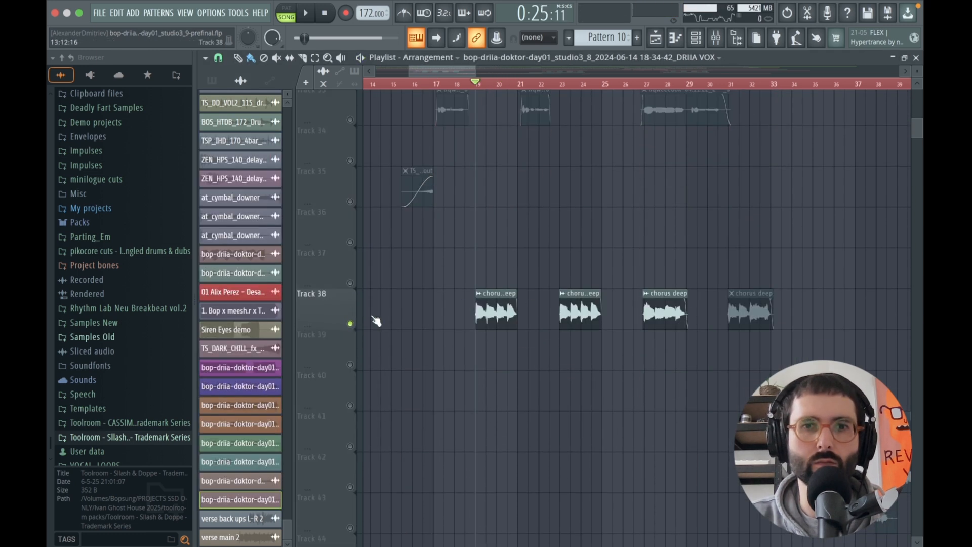
Step: Open the chorus deep clip's target mixer insert and play the soloed vocal
double_click(505, 299)
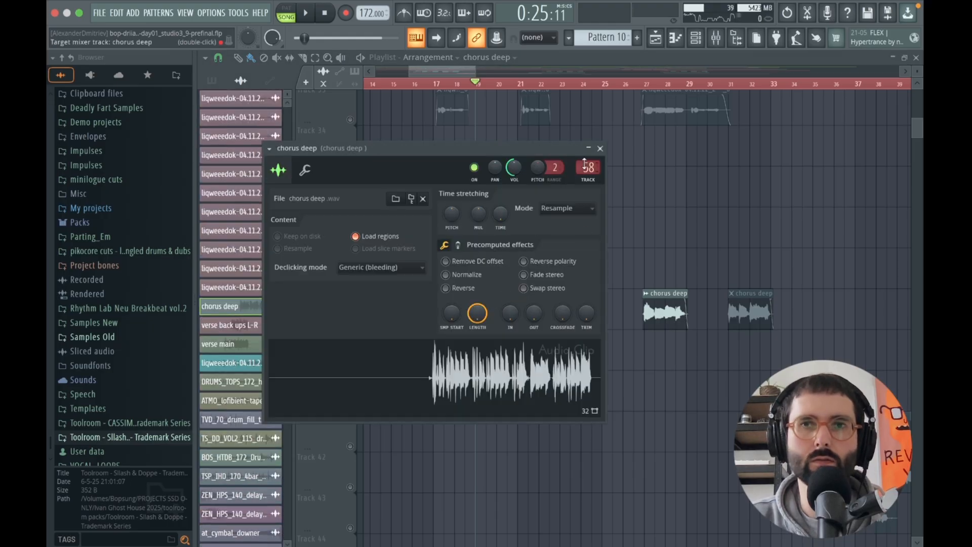
double_click(586, 164)
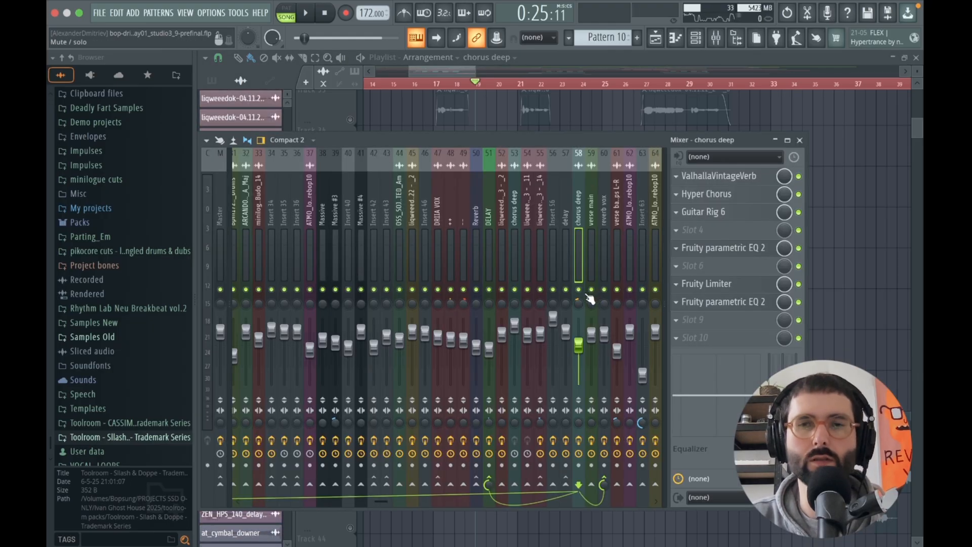
key(space)
click(586, 211)
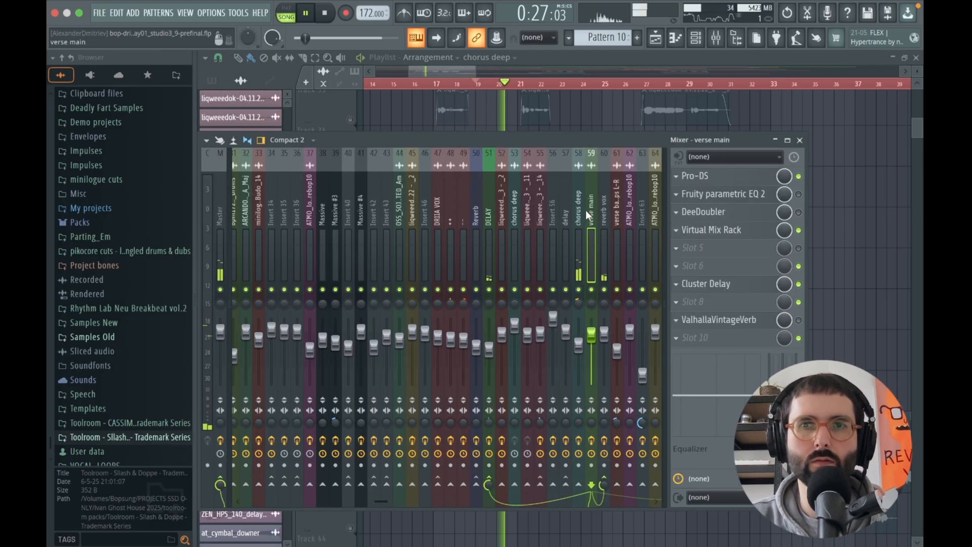
click(580, 218)
Step: Unsolo the chorus deep vocal and play it within the full mix, then stop playback
key(space)
key(space)
key(super+s)
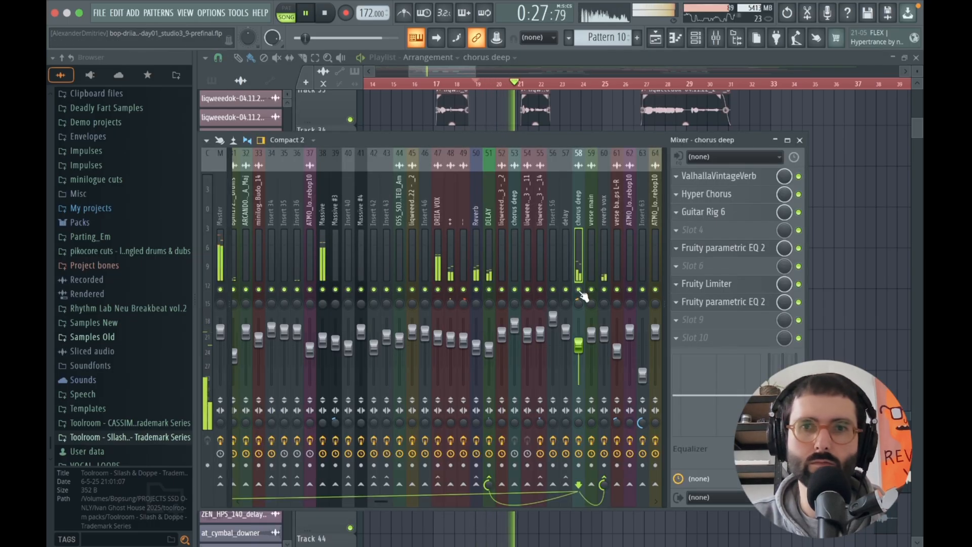
key(space)
Step: Close the mixer and move the playhead to the start of the verse vocals near bar 33
click(800, 141)
scroll(579, 254, up, 5)
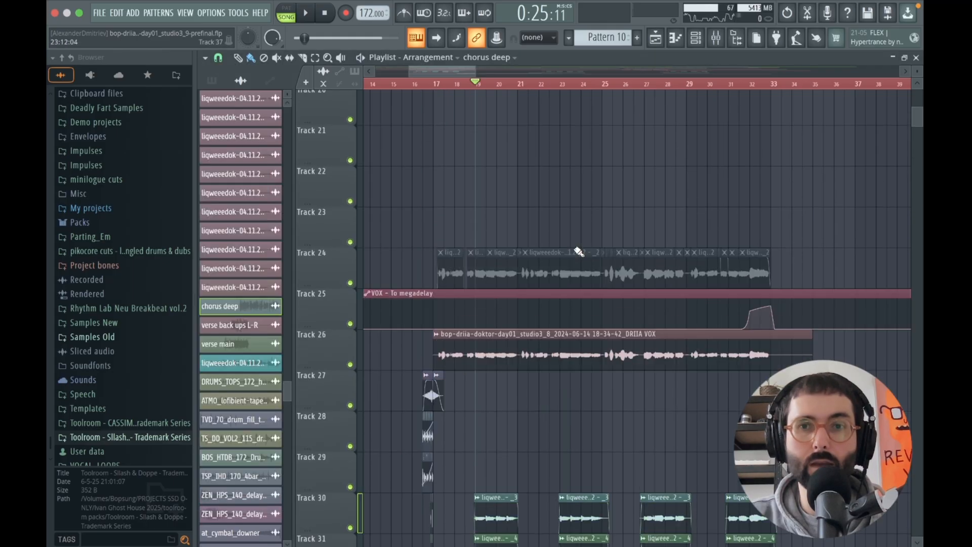
scroll(577, 252, down, 3)
scroll(578, 252, down, 5)
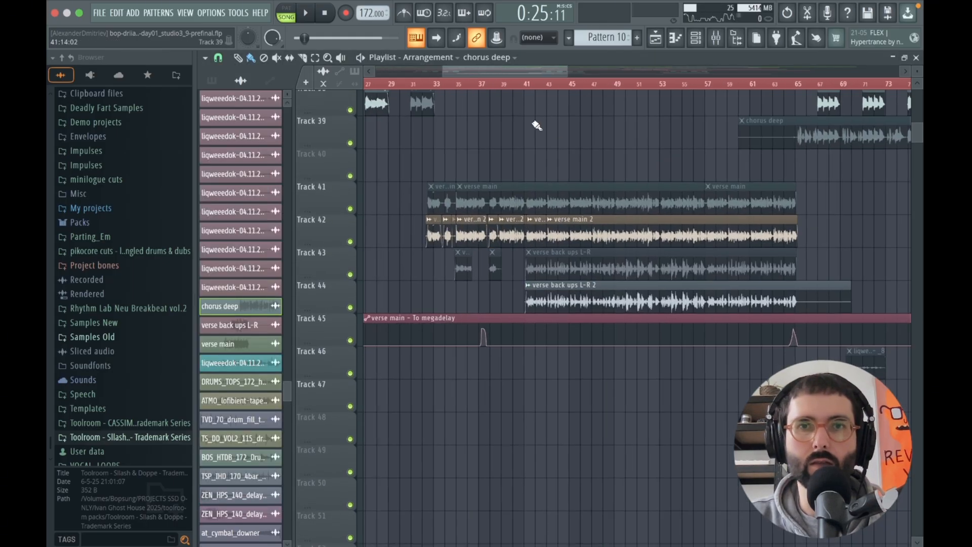
click(528, 84)
click(444, 87)
Step: Examine the chorus and verse vocal clips down to Track 45, with the playhead at the first verse main 2 clip
scroll(488, 200, up, 10)
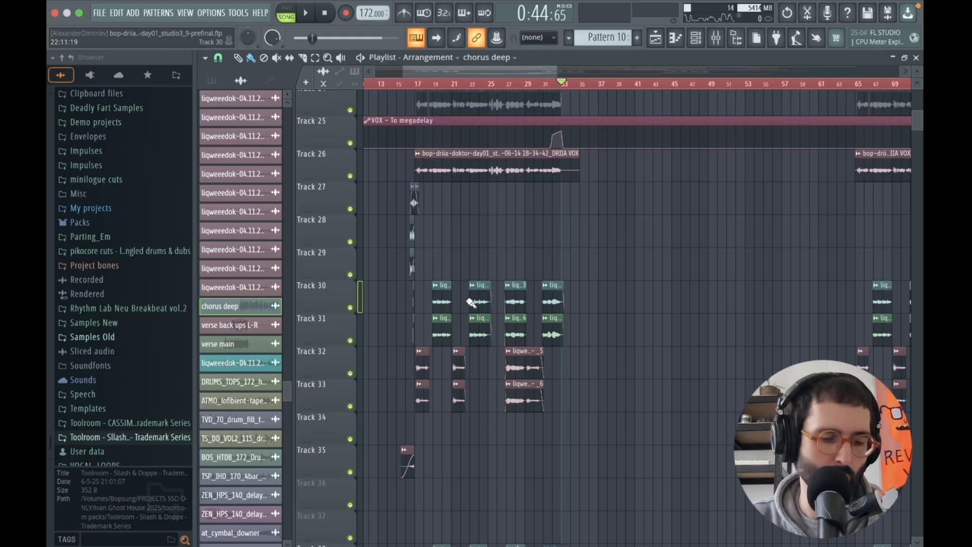
scroll(595, 289, down, 1)
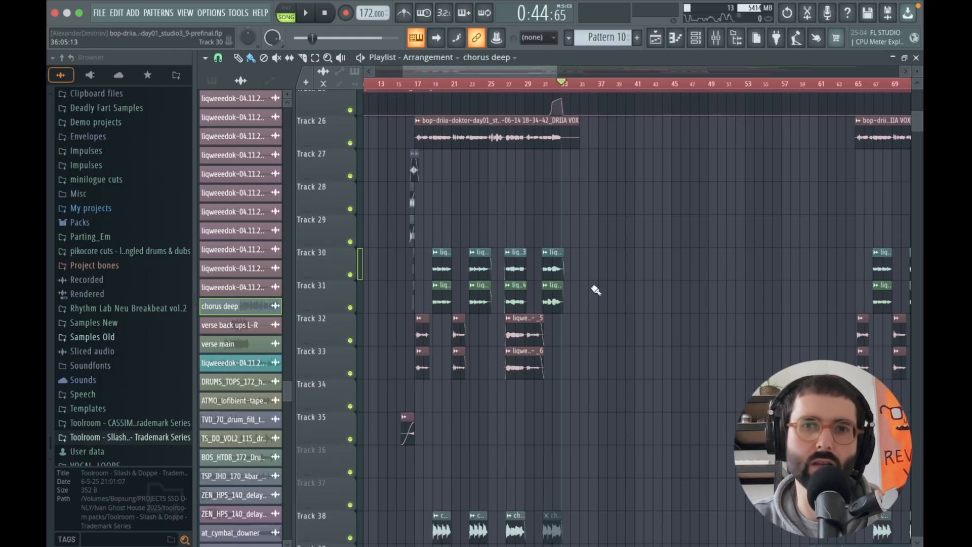
scroll(610, 281, down, 10)
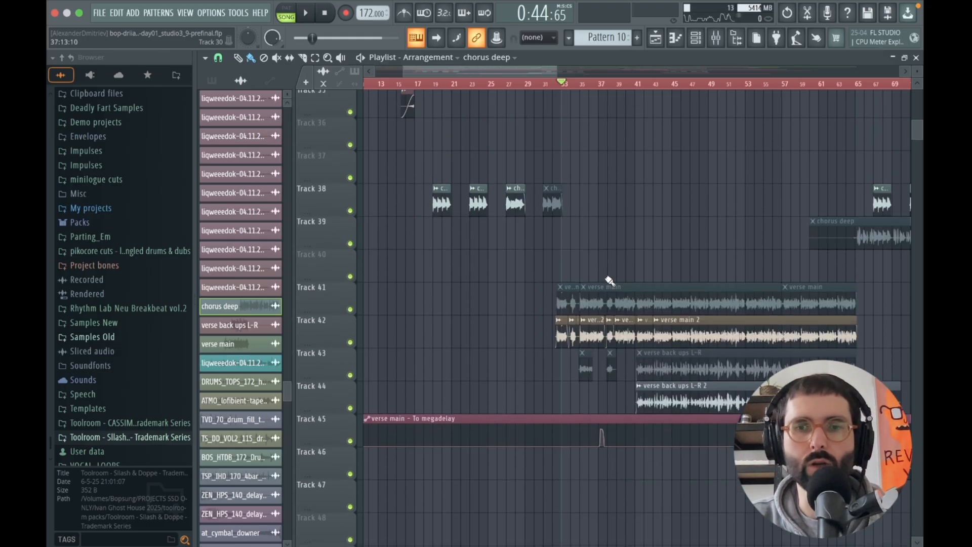
scroll(499, 308, up, 2)
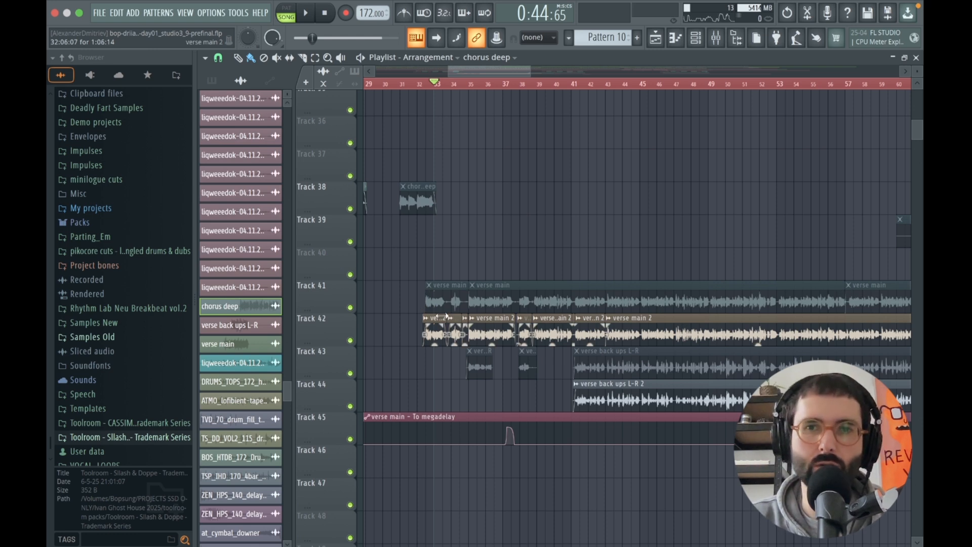
scroll(445, 219, down, 6)
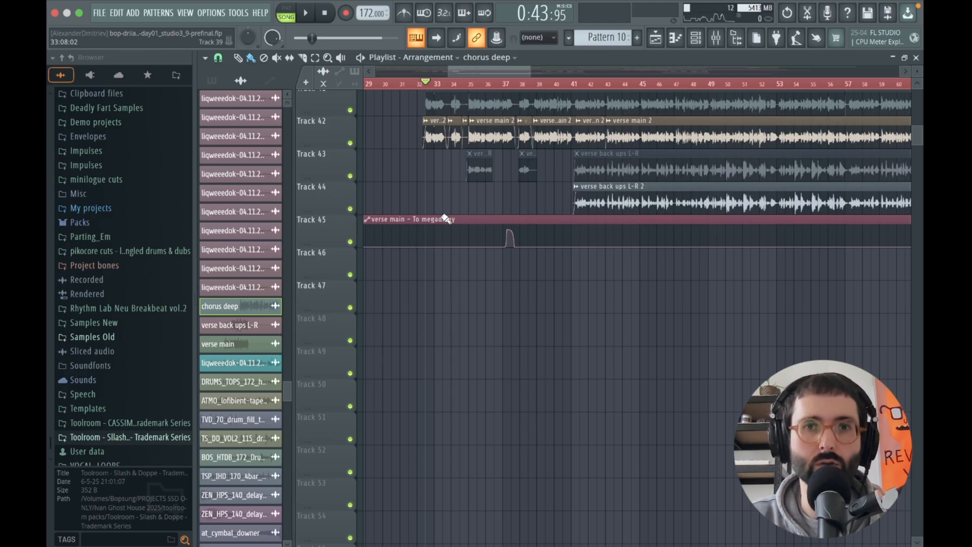
scroll(446, 219, up, 2)
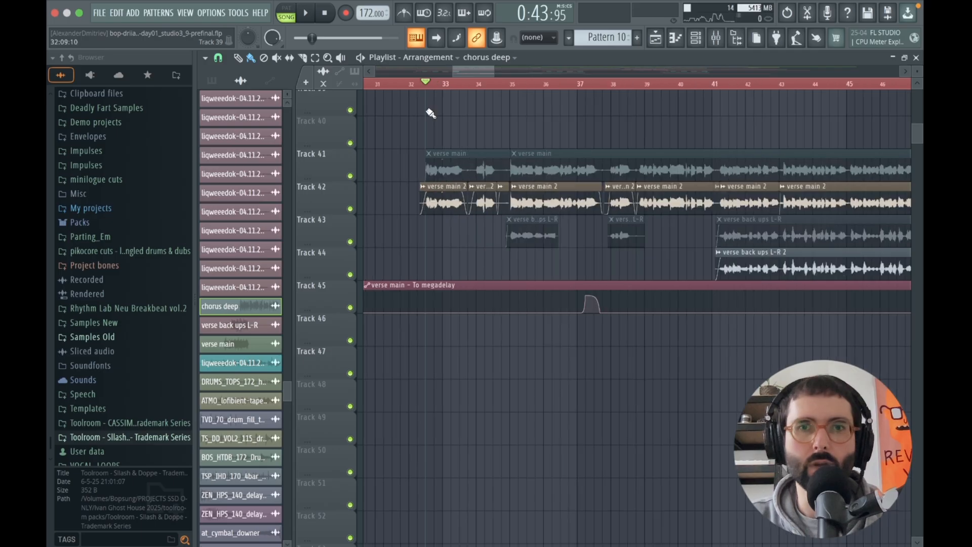
scroll(448, 129, down, 3)
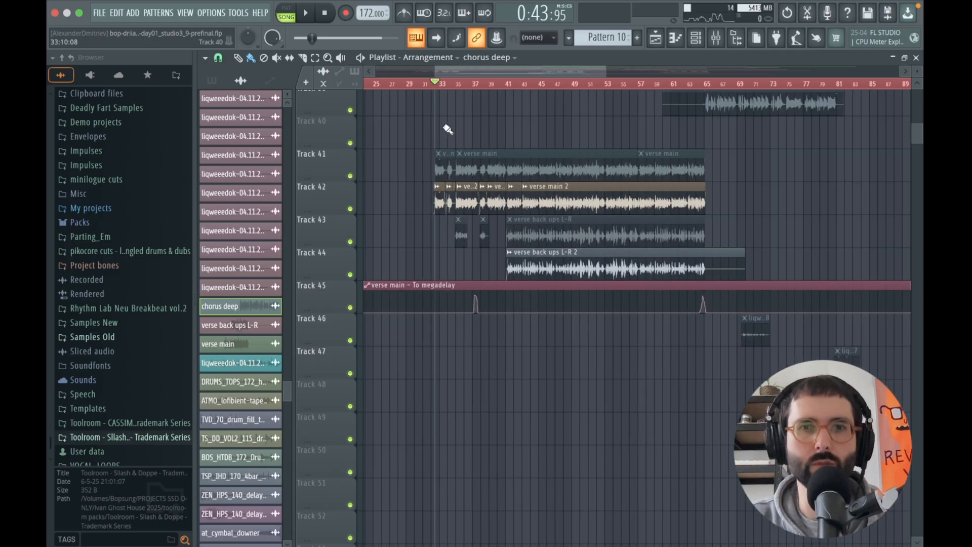
scroll(448, 142, up, 3)
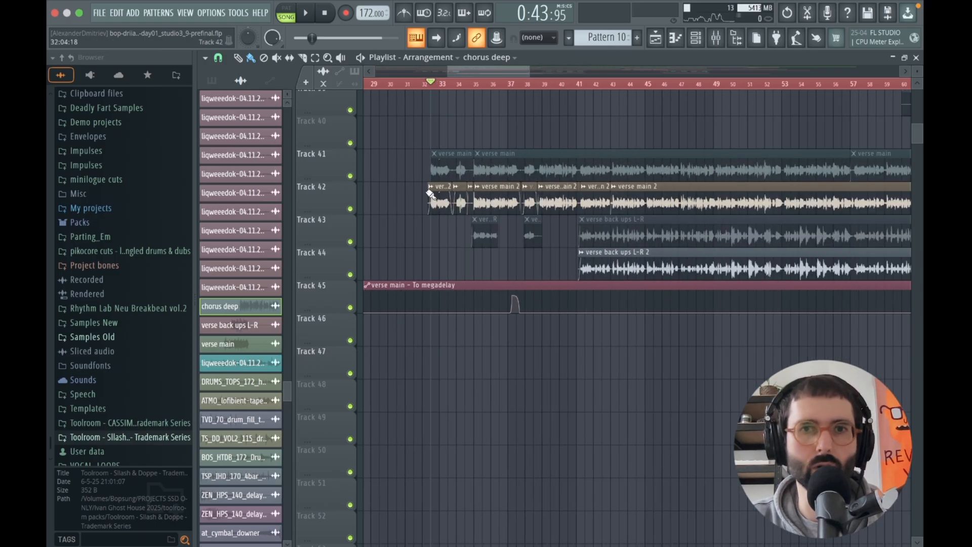
scroll(377, 227, up, 2)
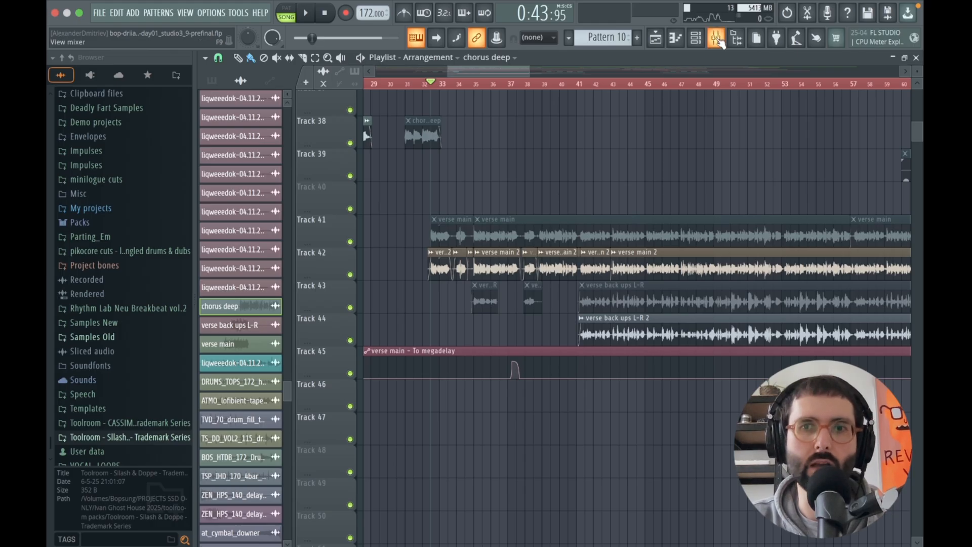
Step: Bring up the mixer beneath the verse tracks, then solo Track 42 and play the verse main 2 vocal
click(718, 41)
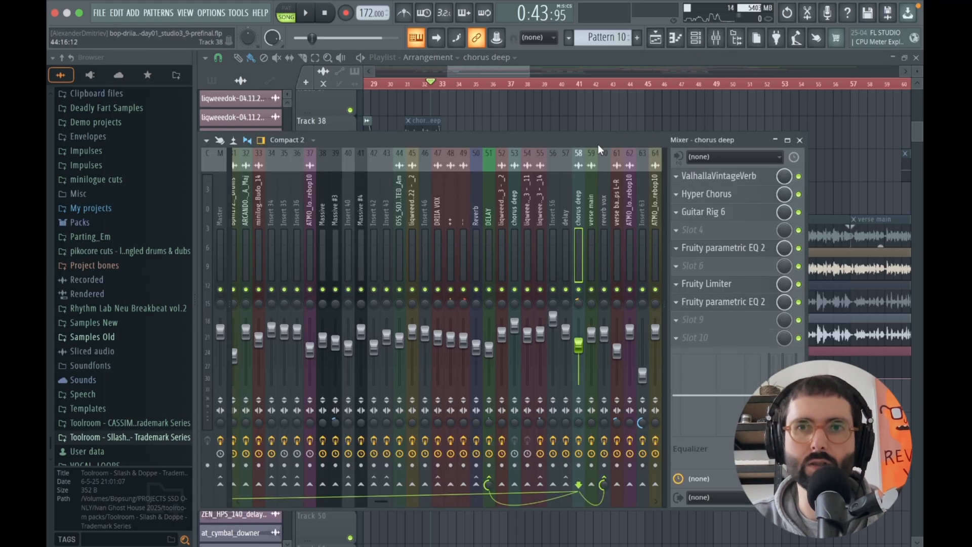
drag(598, 144, 502, 320)
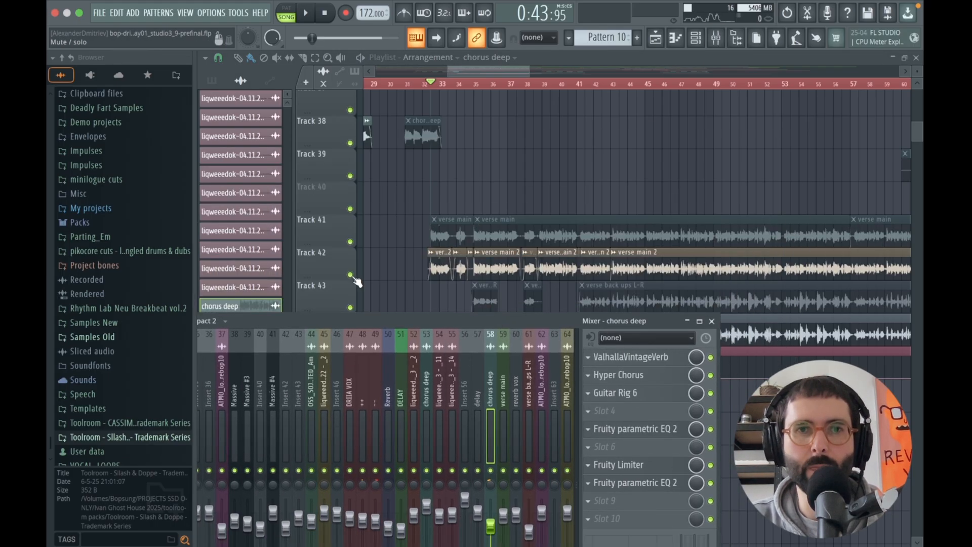
right_click(351, 275)
key(space)
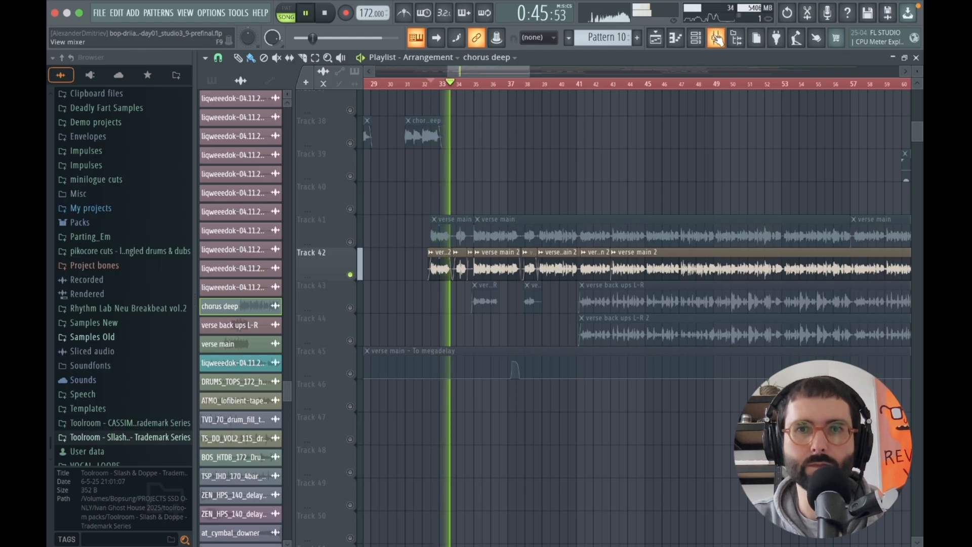
Step: Reposition the mixer in full view, restart the soloed verse vocal and select the verse main insert to view its effects
click(716, 39)
drag(551, 324, 512, 150)
key(space)
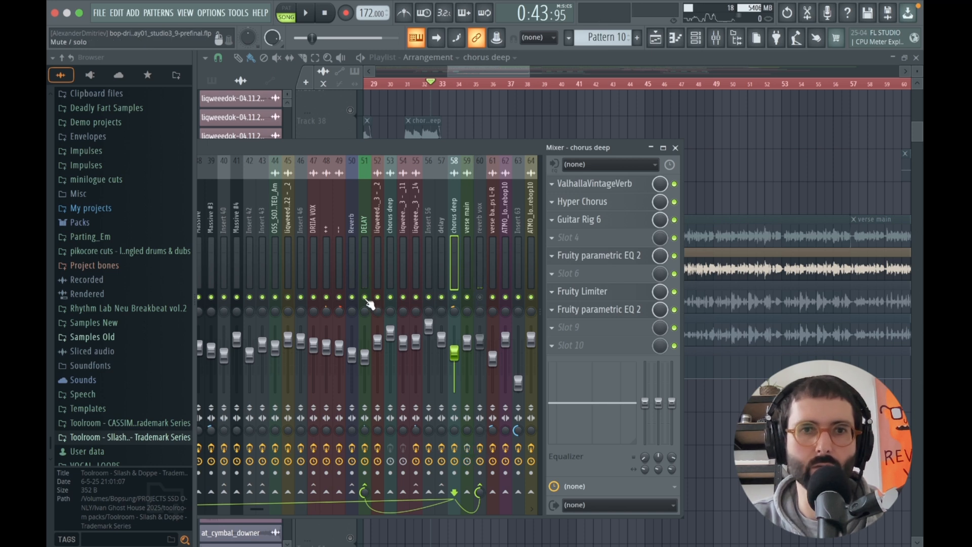
key(space)
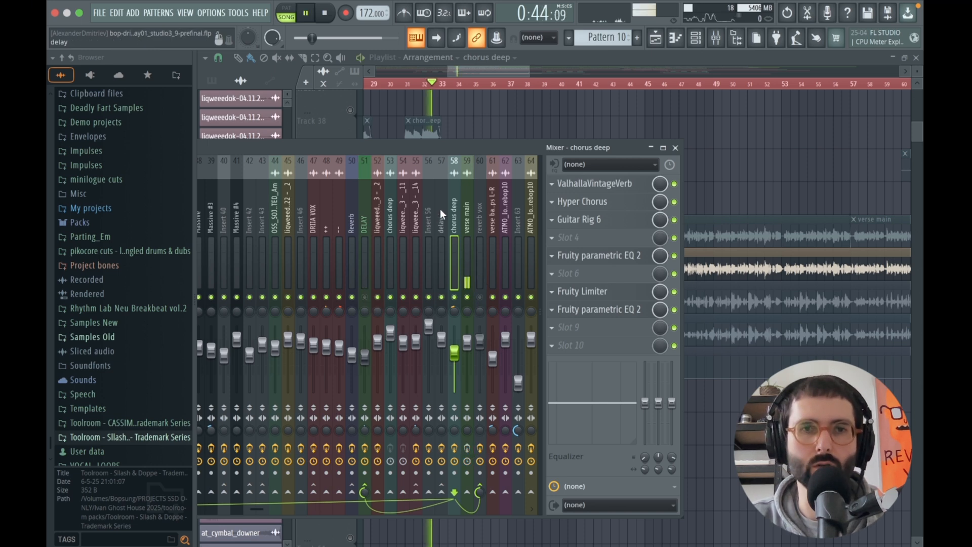
click(471, 231)
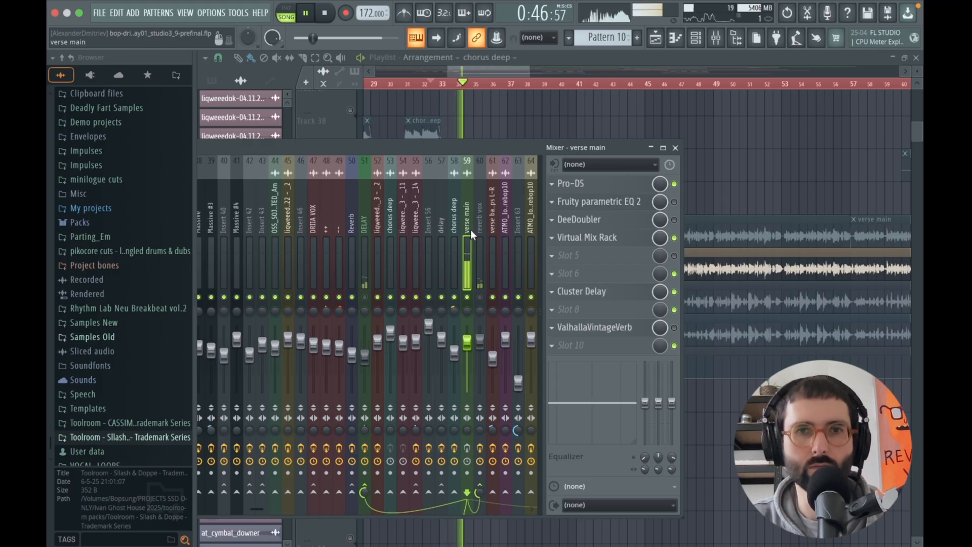
Step: Mute the verse back ups L-R 2 vocals on Track 44 during playback, then return to the verse main insert and stop
key(F9)
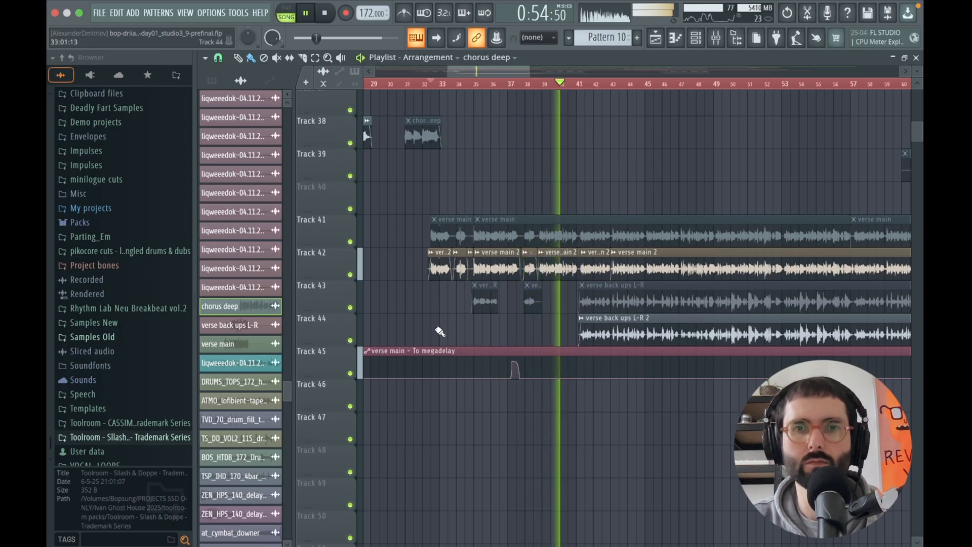
click(350, 341)
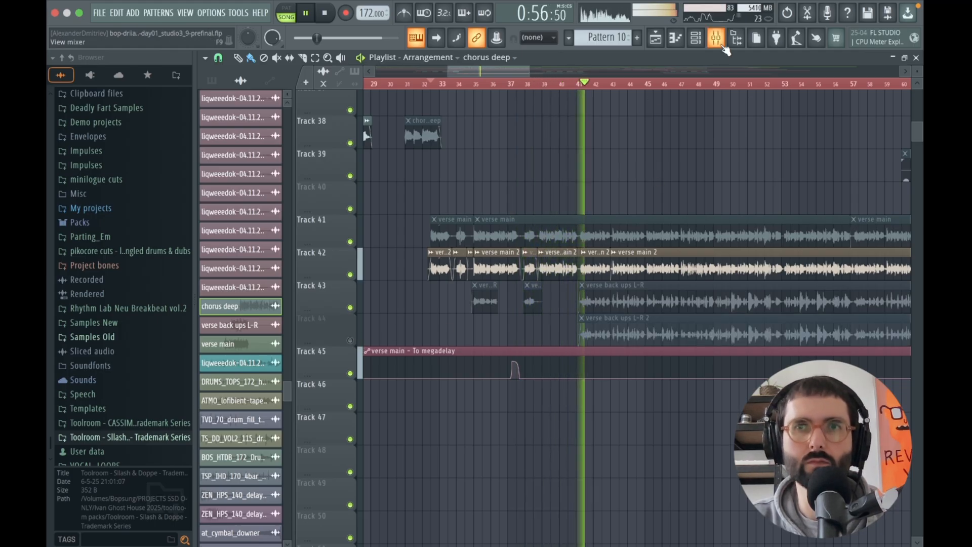
key(F9)
key(space)
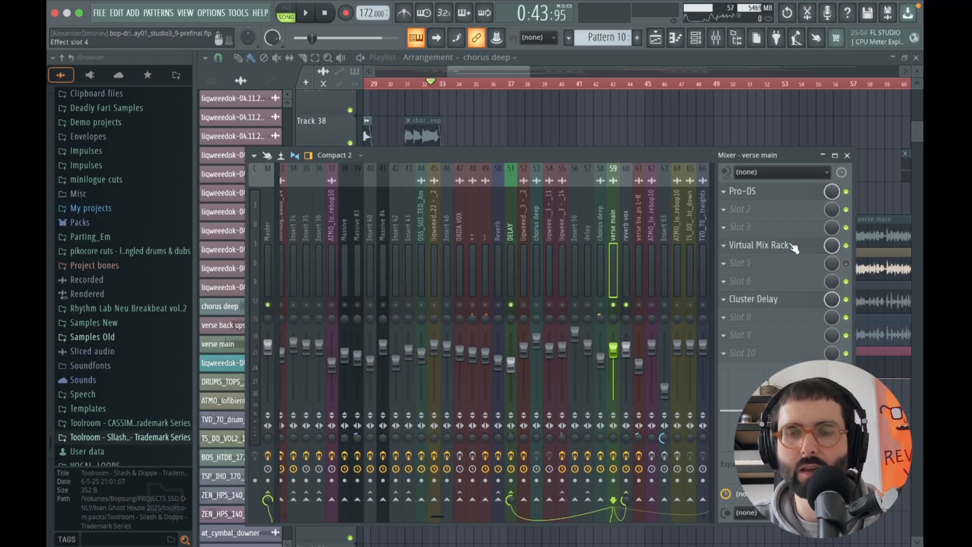
Step: Inspect the verse main insert's Pro-DS de-esser while playing the vocal, then stop playback and close the plugin
click(765, 191)
key(space)
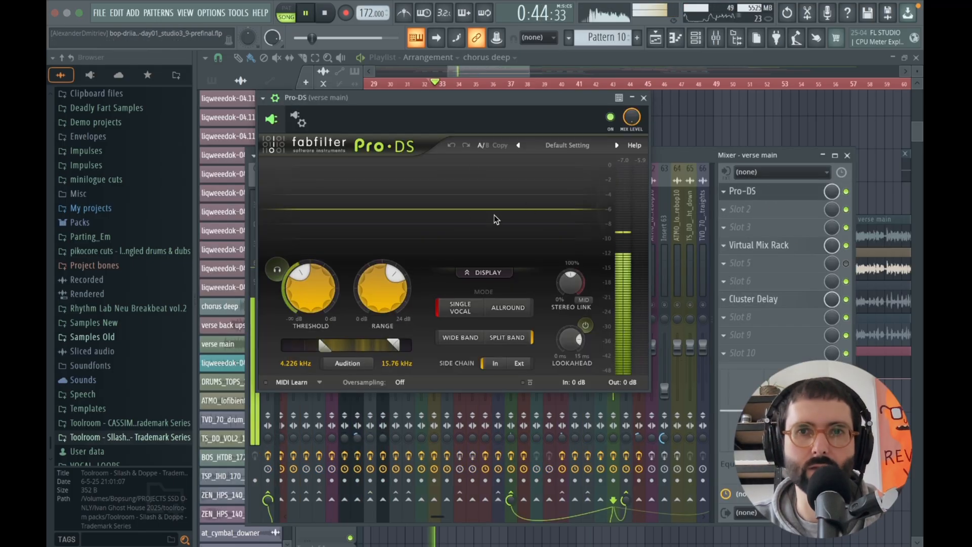
key(space)
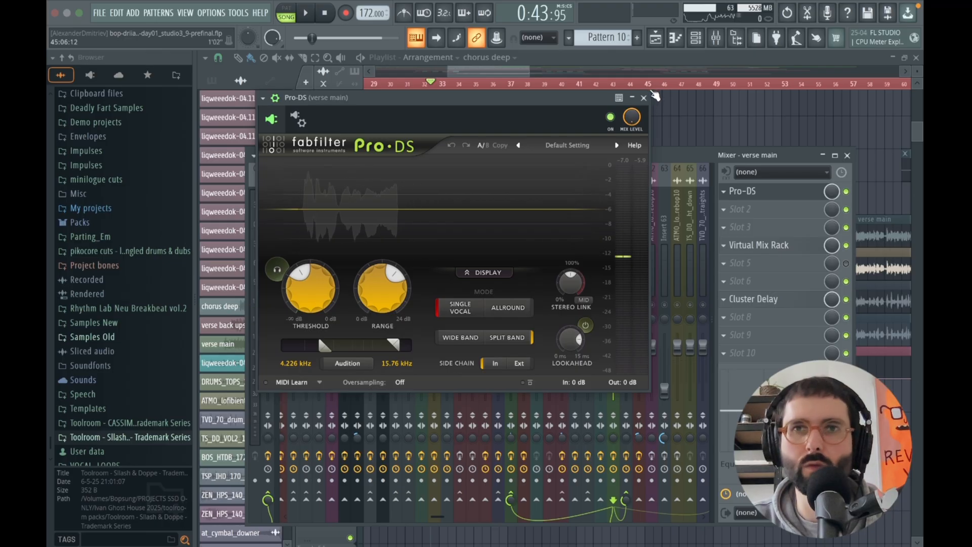
click(644, 98)
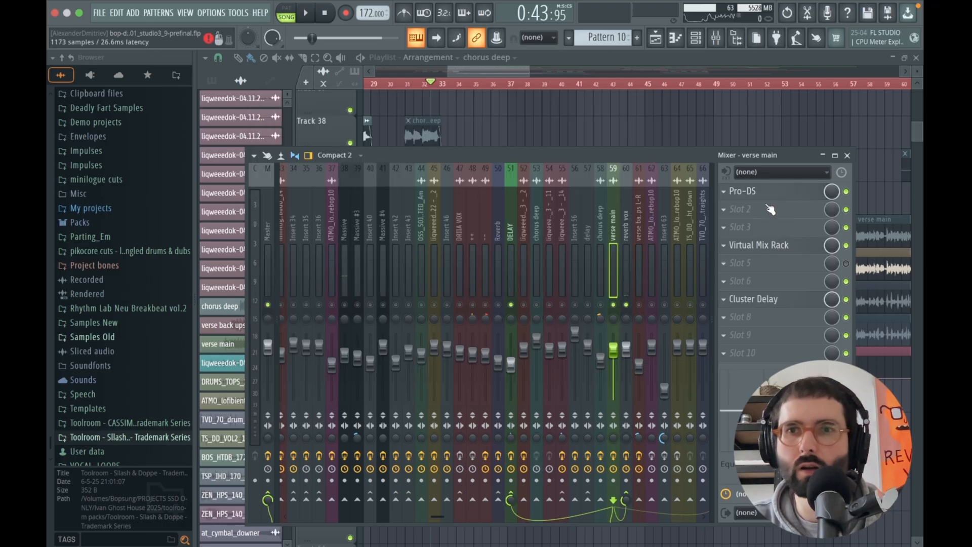
Step: Open the verse main insert's Virtual Mix Rack in full view and remove the Custom Series Equalizer and FG-2A modules
click(773, 245)
drag(573, 113, 580, 62)
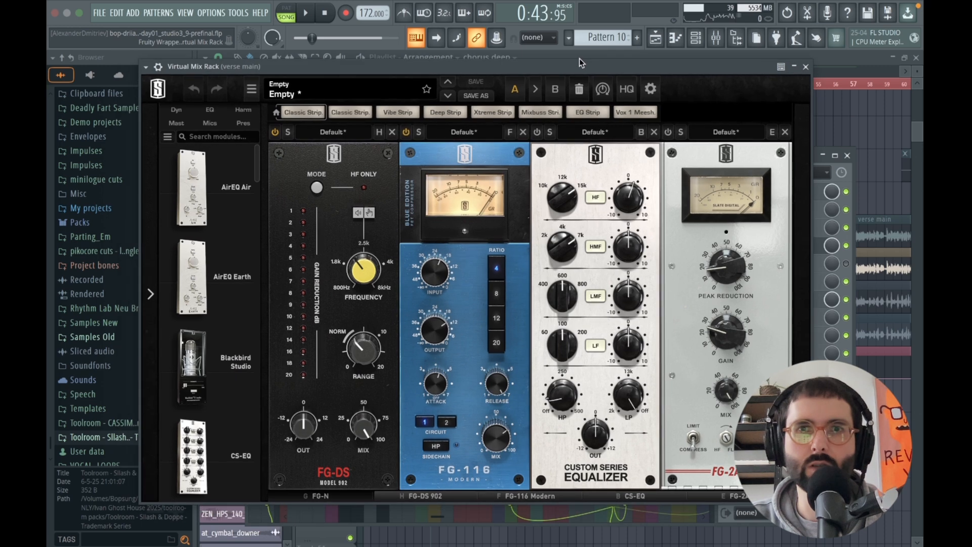
drag(614, 159, 208, 193)
drag(715, 166, 137, 187)
drag(358, 67, 368, 58)
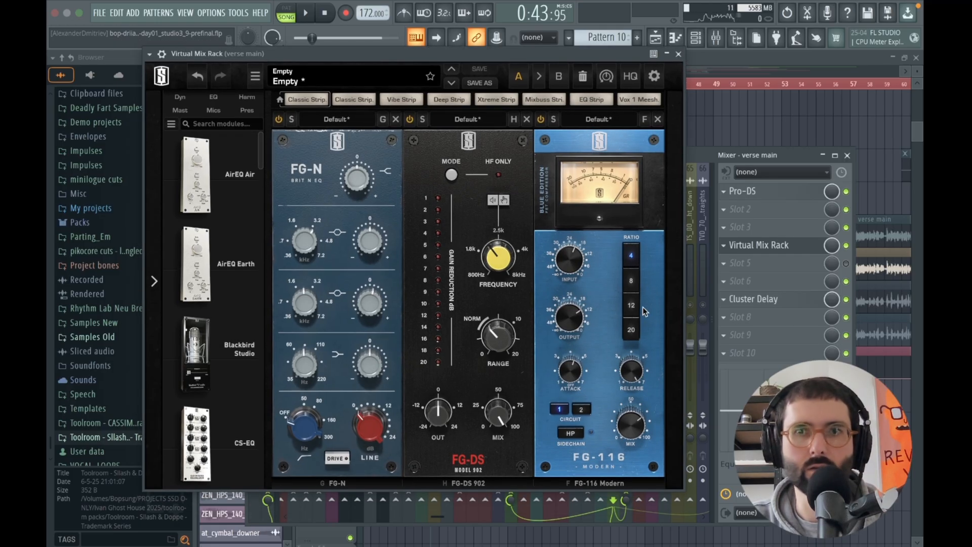
Step: Play the verse vocal with the mixer hidden and lower the FG-N Bell 1 gain from about +9.6 to +2.9 dB
key(space)
key(F9)
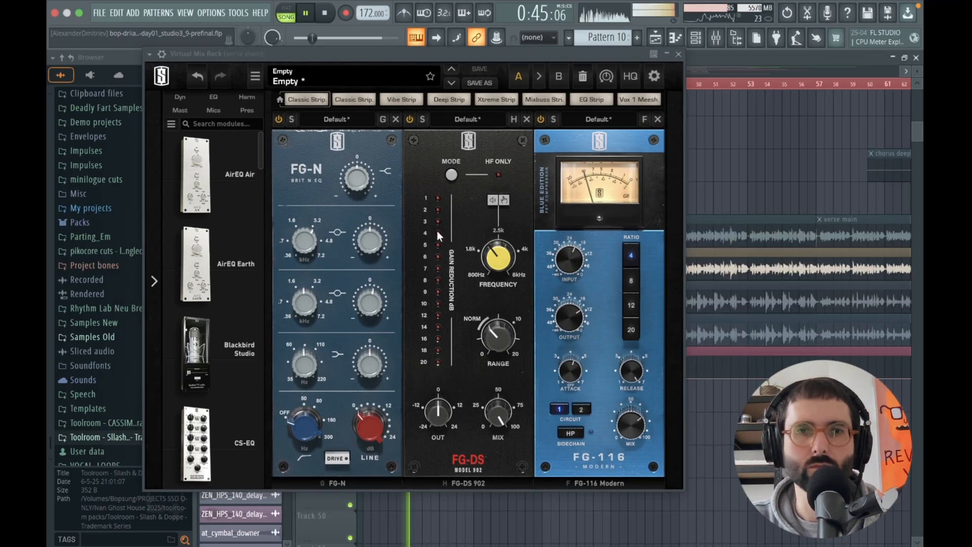
mouse_move(387, 285)
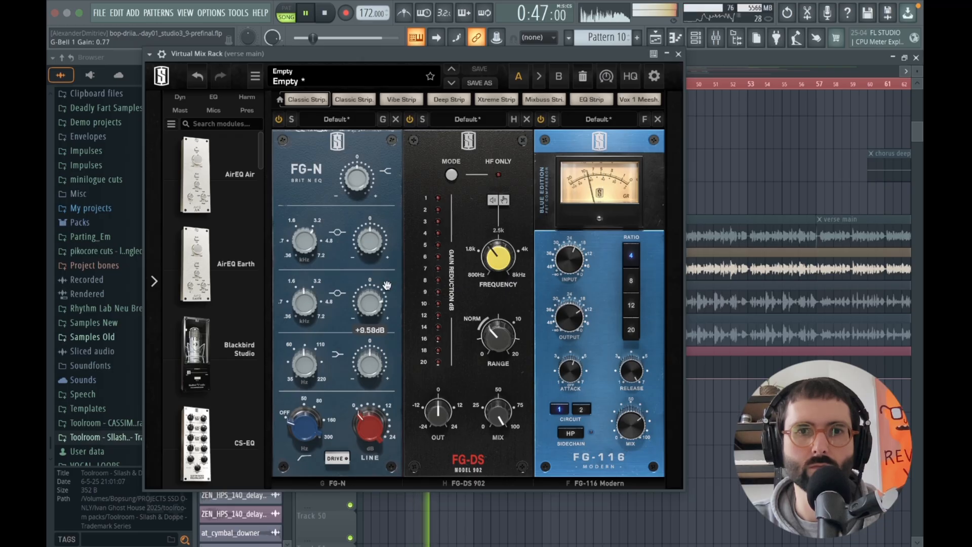
drag(387, 285, 385, 313)
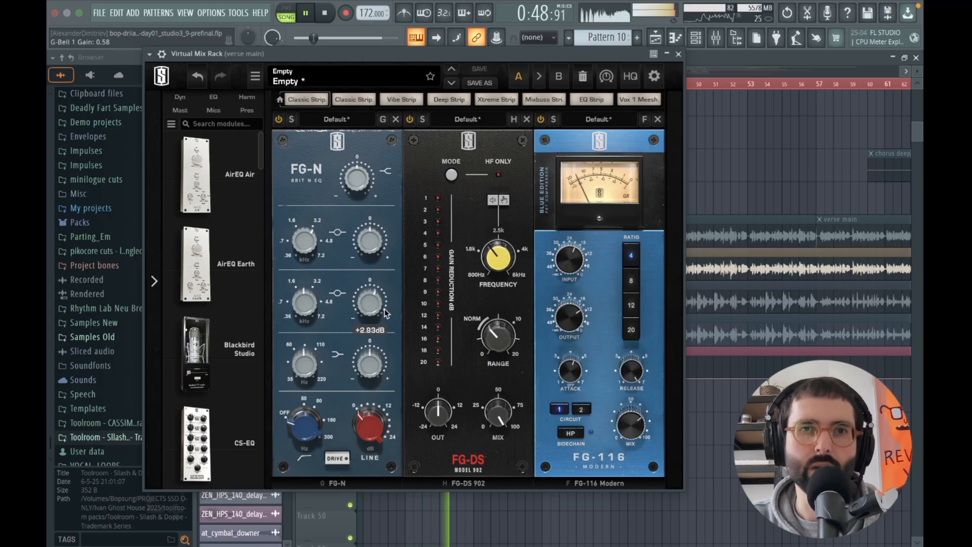
key(space)
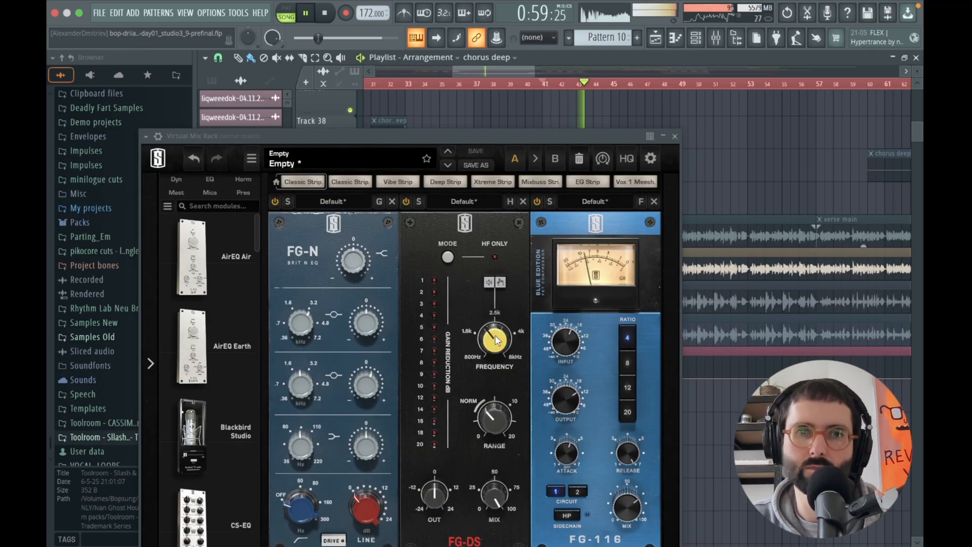
Step: Replay the vocal to inspect the FG-DS de-esser and FG-116 compressor, then stop and return to the mixer
key(space)
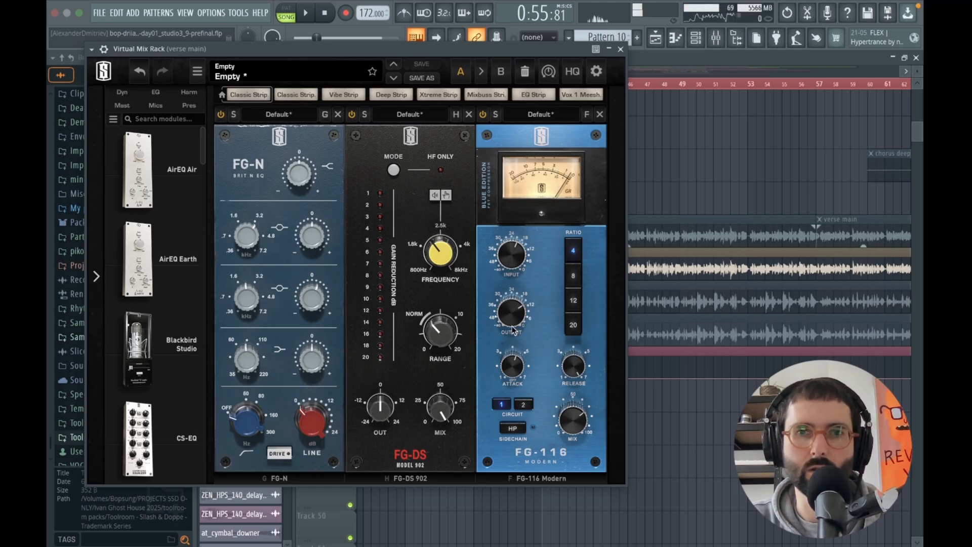
key(space)
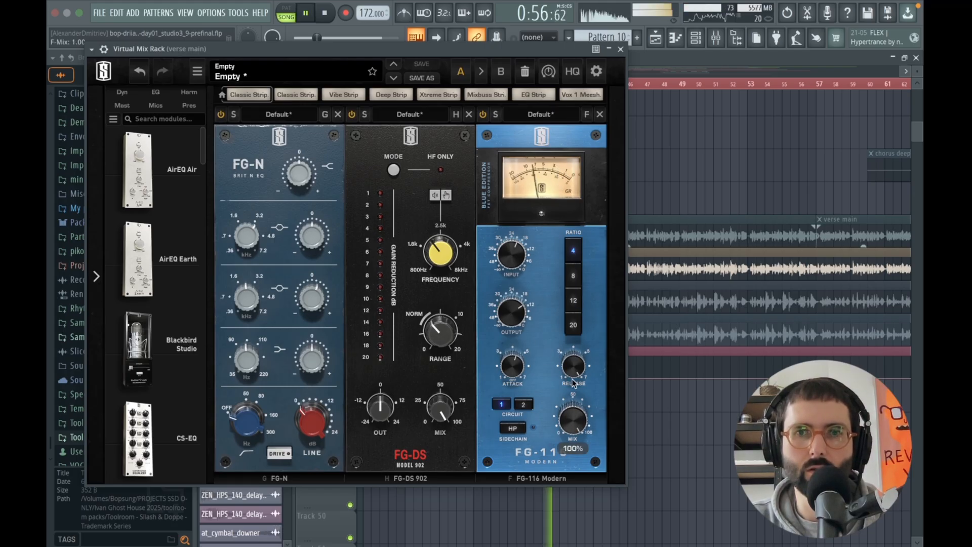
key(space)
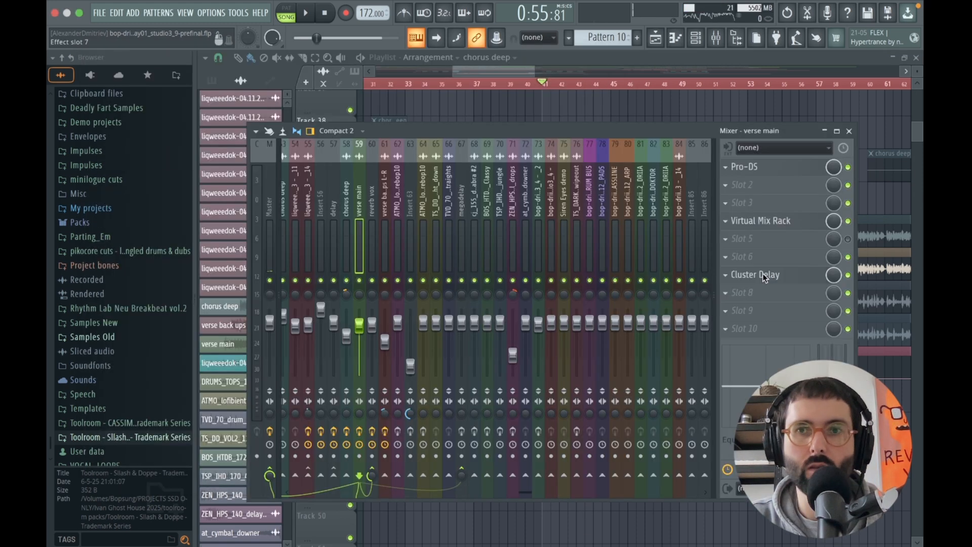
Step: Open the verse main insert's Cluster Delay, set its dry/wet balance to 100% and play the vocal
click(764, 274)
key(space)
key(space)
mouse_move(434, 403)
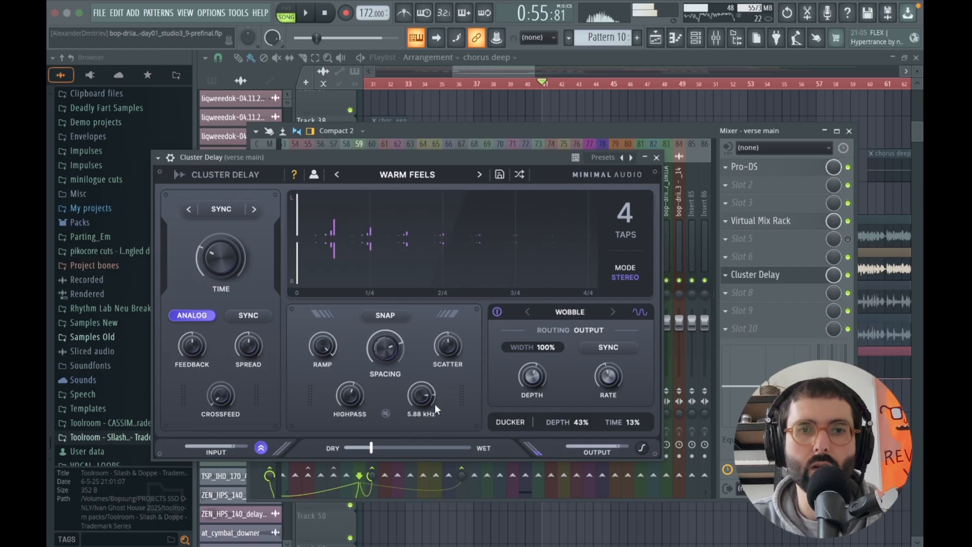
drag(371, 449, 472, 459)
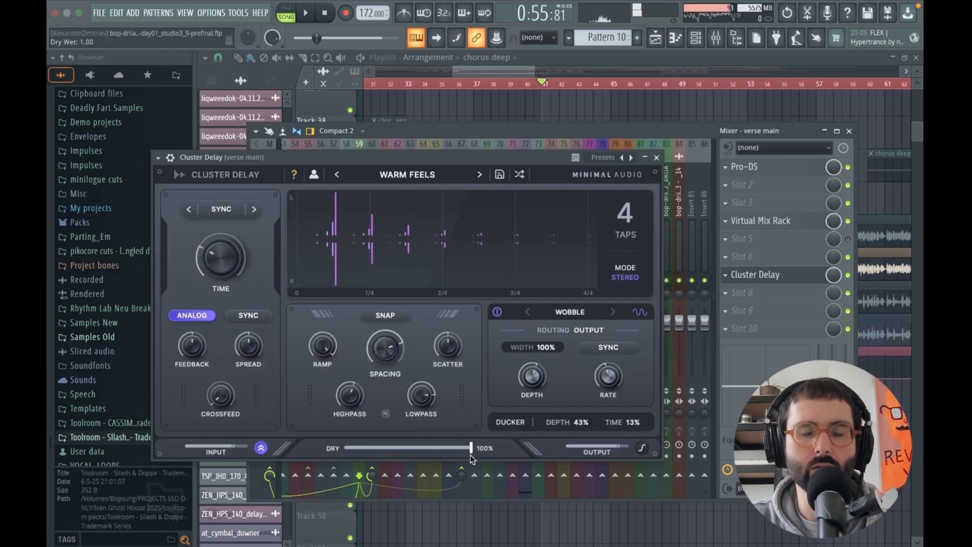
key(space)
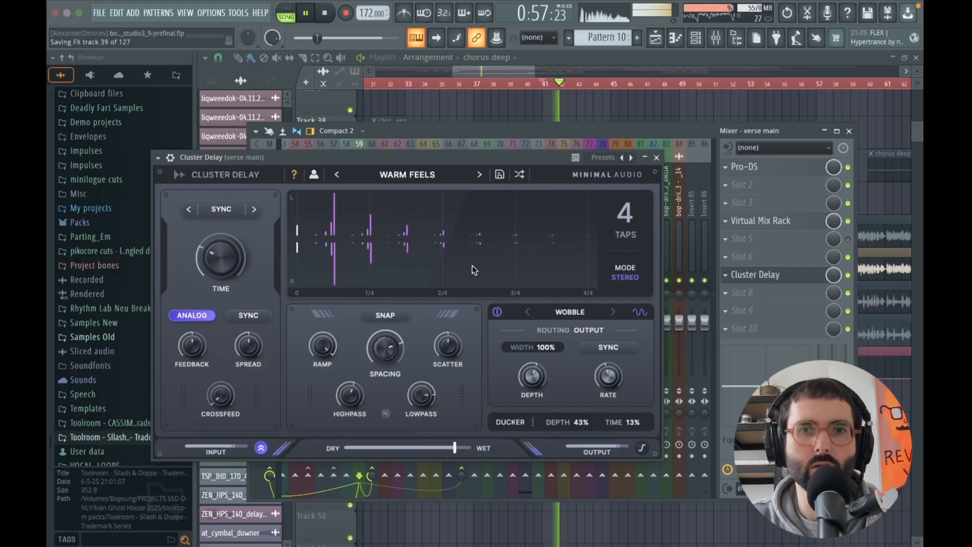
Step: Reposition the Cluster Delay window, replay the vocal at 100% wet and lower the balance to 67% before stopping
drag(458, 156, 484, 113)
key(space)
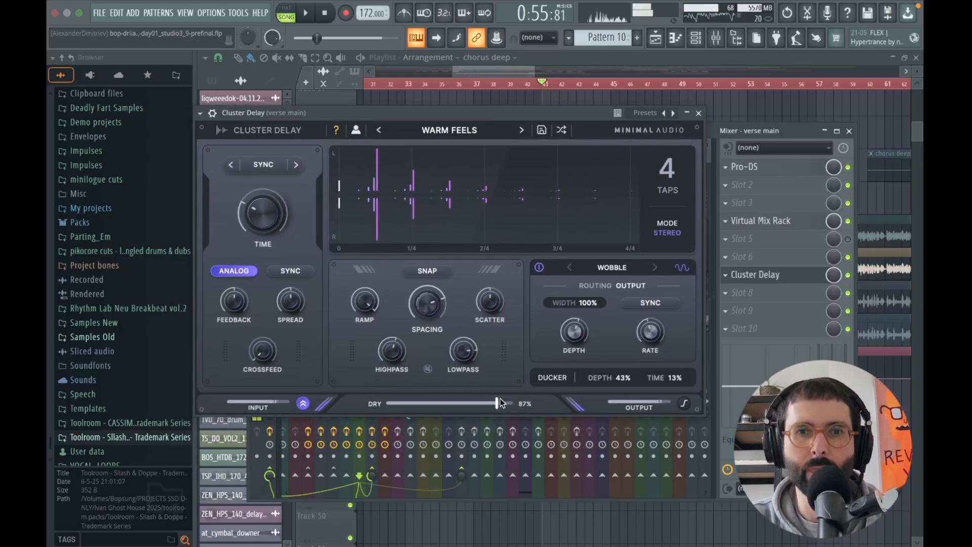
drag(497, 405, 509, 405)
key(space)
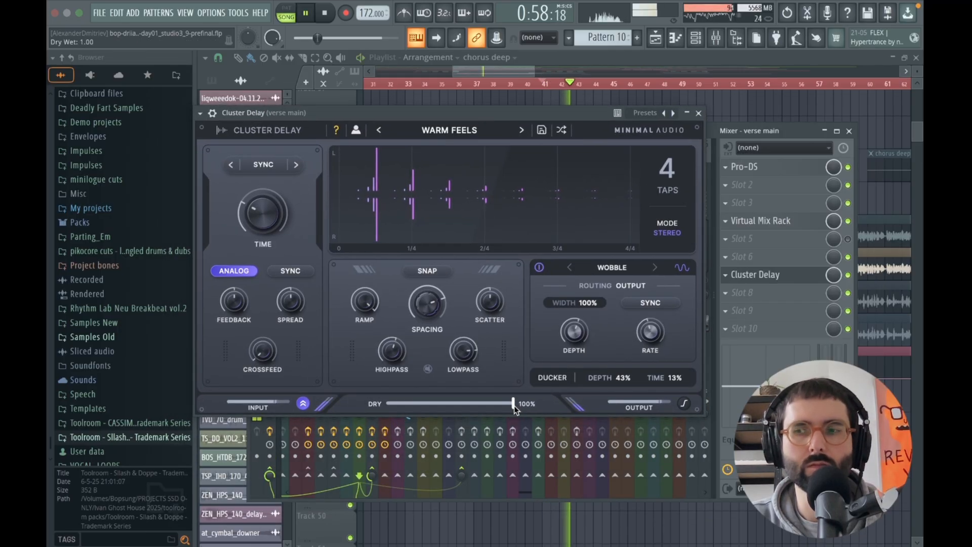
drag(514, 406, 472, 406)
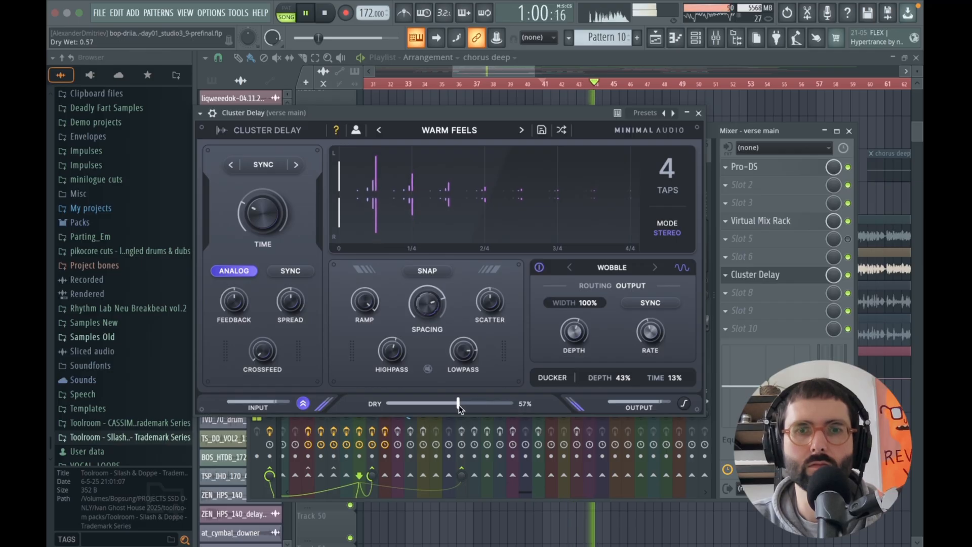
key(space)
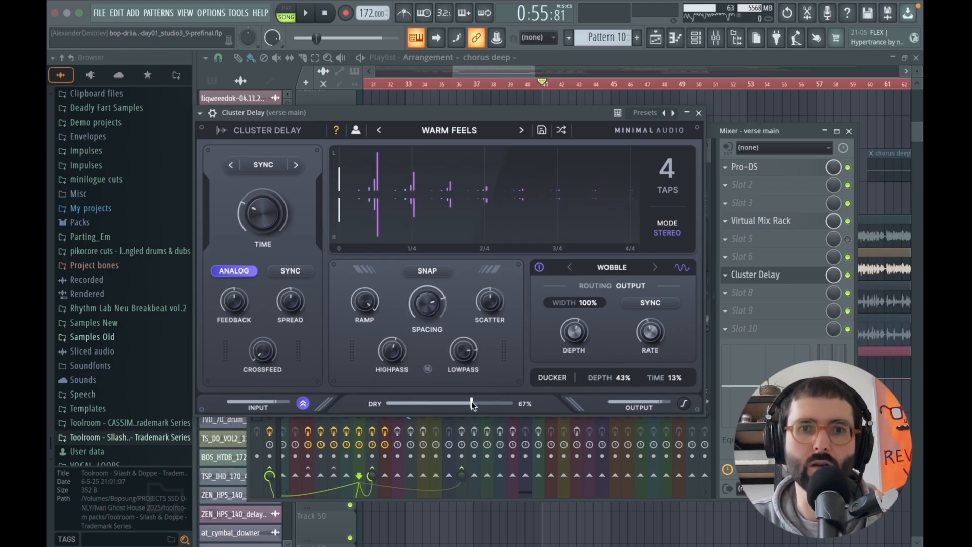
Step: Bring Cluster Delay's dry/wet balance down to about 21% while auditioning the vocal, then close the plugin and stop playback
drag(472, 401, 414, 413)
key(space)
key(space)
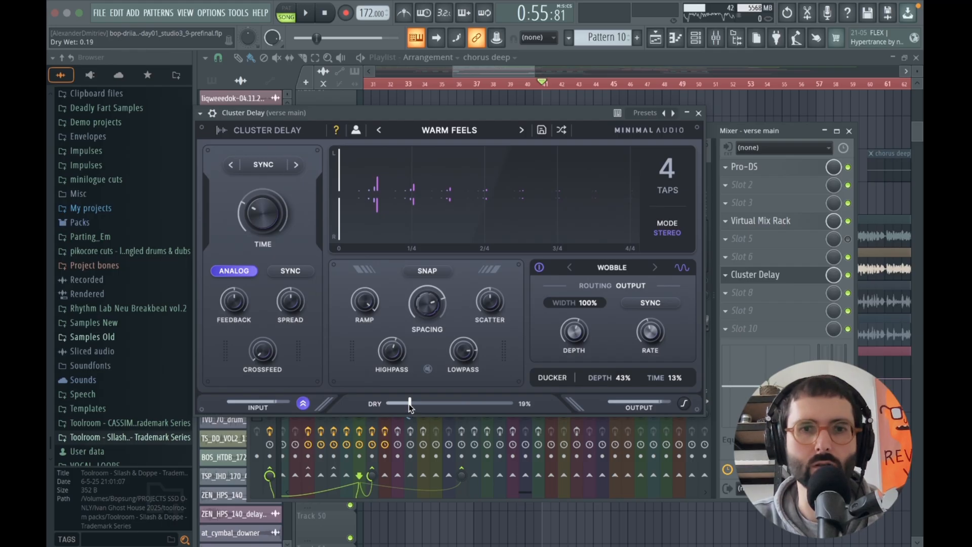
key(space)
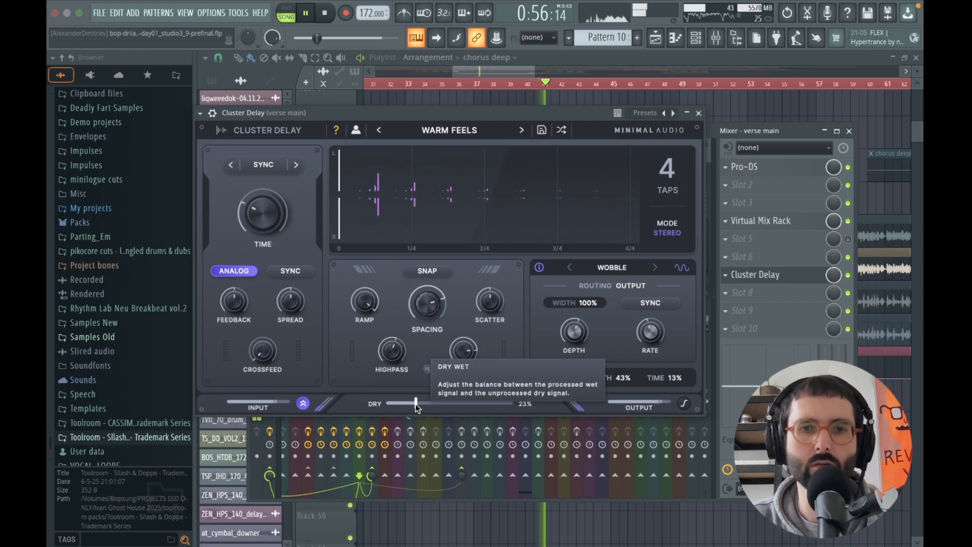
mouse_move(416, 404)
mouse_down()
mouse_move(506, 412)
mouse_move(424, 412)
mouse_up()
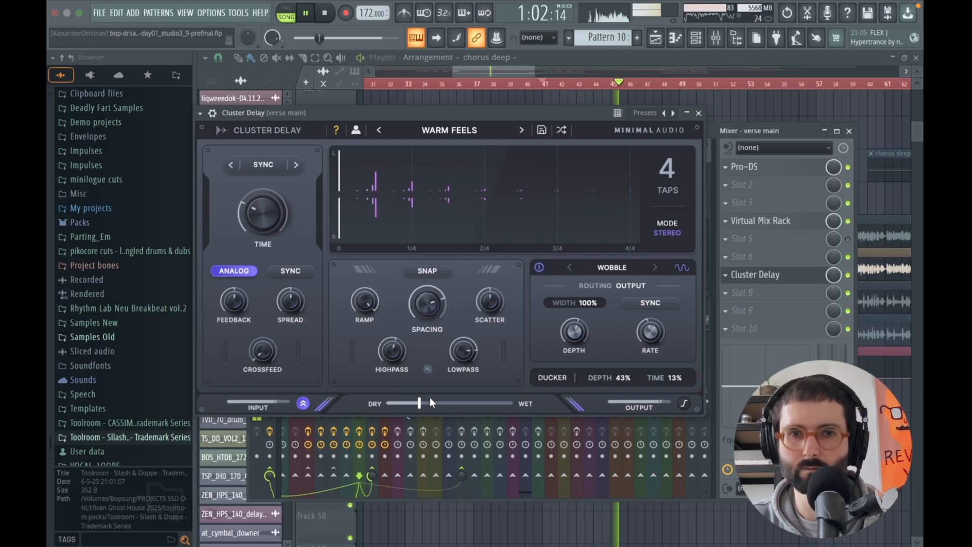
mouse_move(429, 397)
mouse_down()
mouse_move(471, 402)
mouse_move(439, 403)
mouse_up()
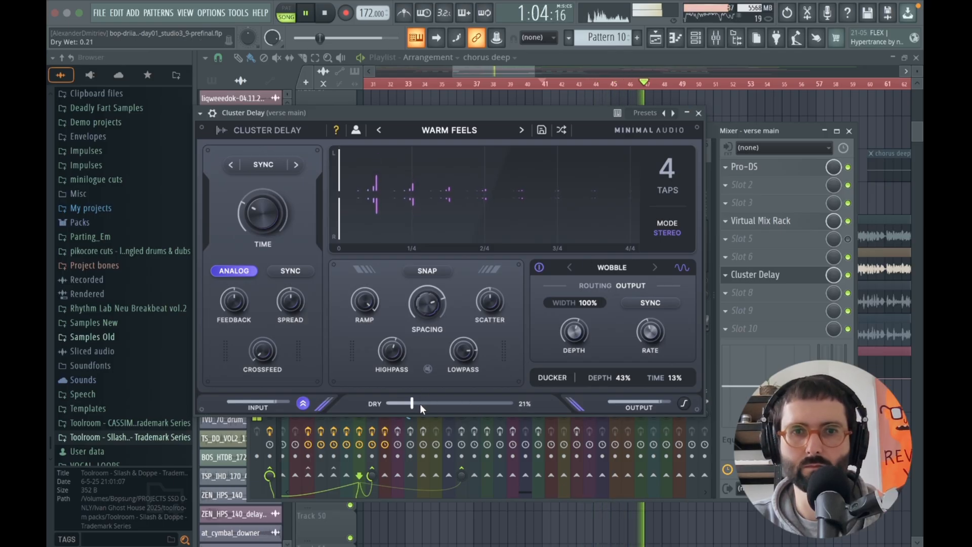
click(698, 112)
key(space)
Step: Select the reverb vox insert and view its ValhallaVintageVerb settings while the vocal plays, then close the plugin
key(Right)
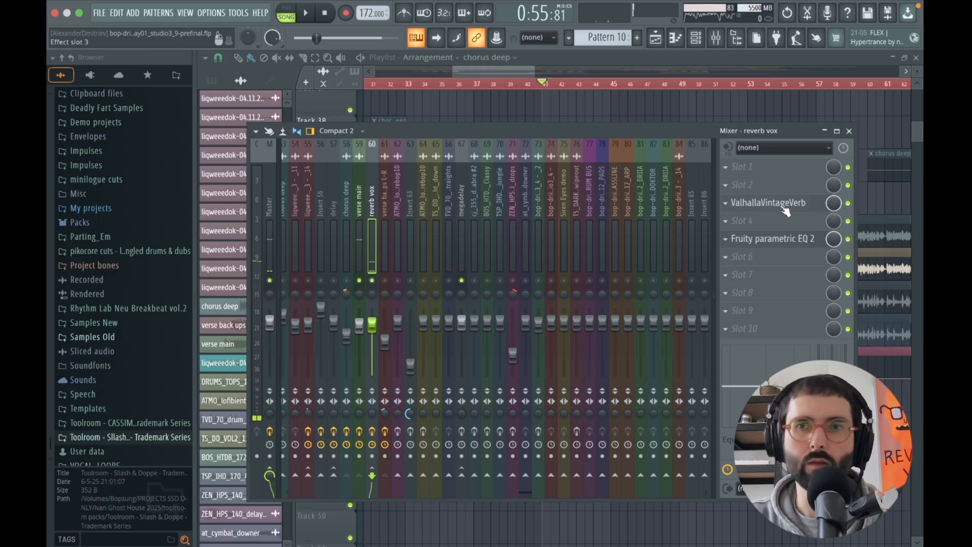
click(782, 203)
key(space)
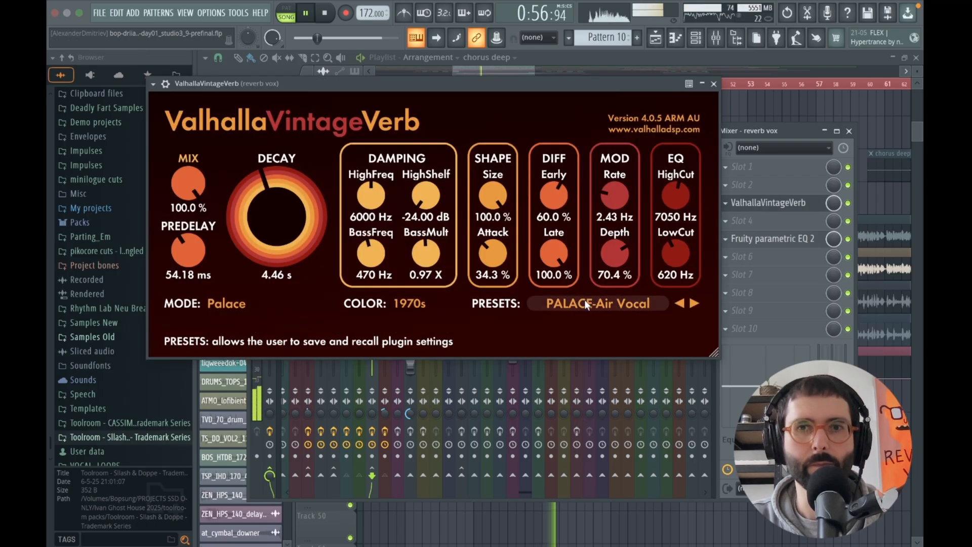
click(714, 84)
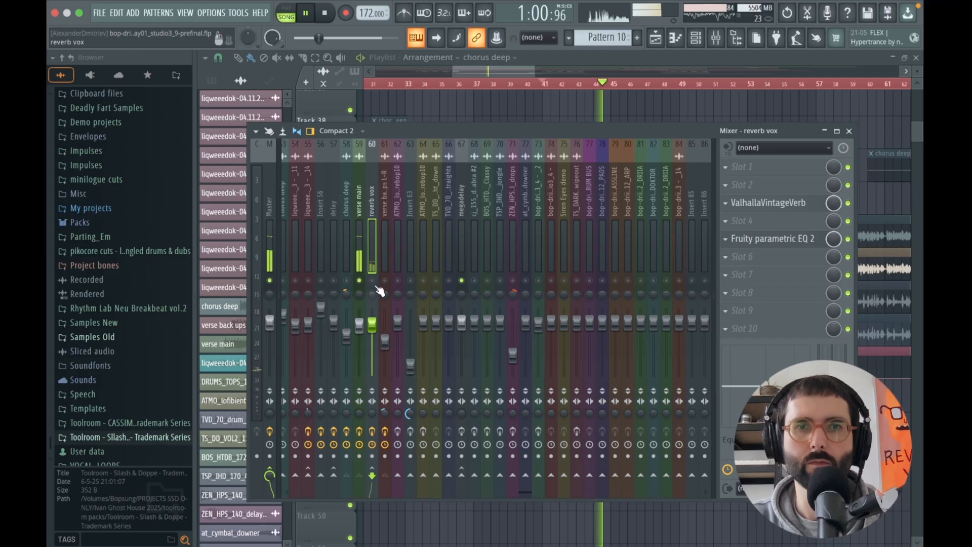
Step: Bypass Cluster Delay on the verse main insert to hear the dry vocal, then re-enable the delay and unmute reverb vox
click(363, 211)
click(849, 275)
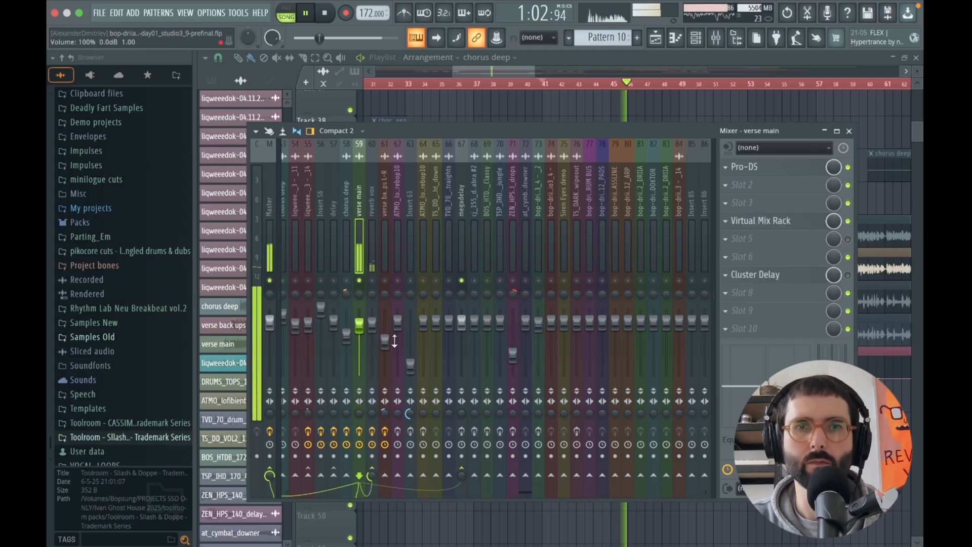
click(372, 280)
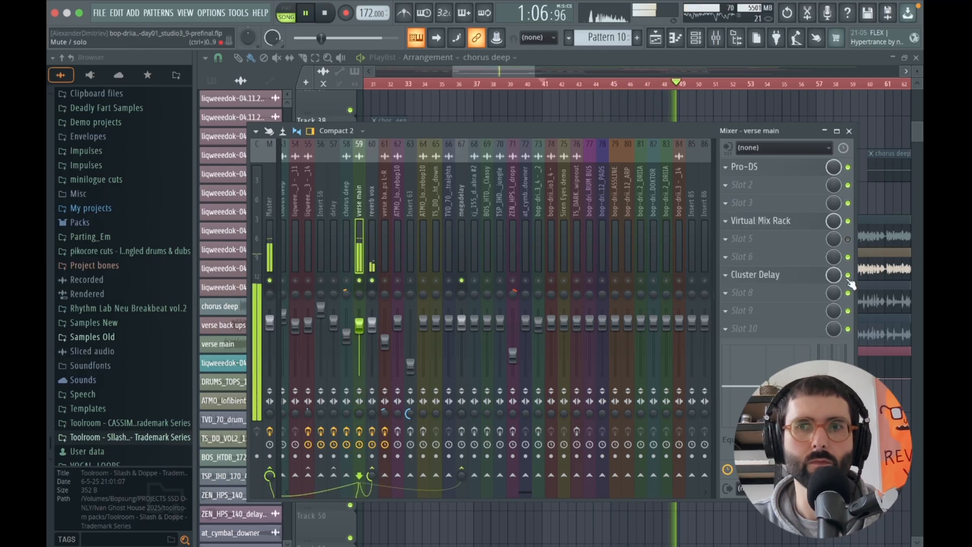
Step: Return to the reverb vox insert and examine the ValhallaVintageVerb decay and PALACE-Air Vocal preset with playback stopped, then close it
click(371, 195)
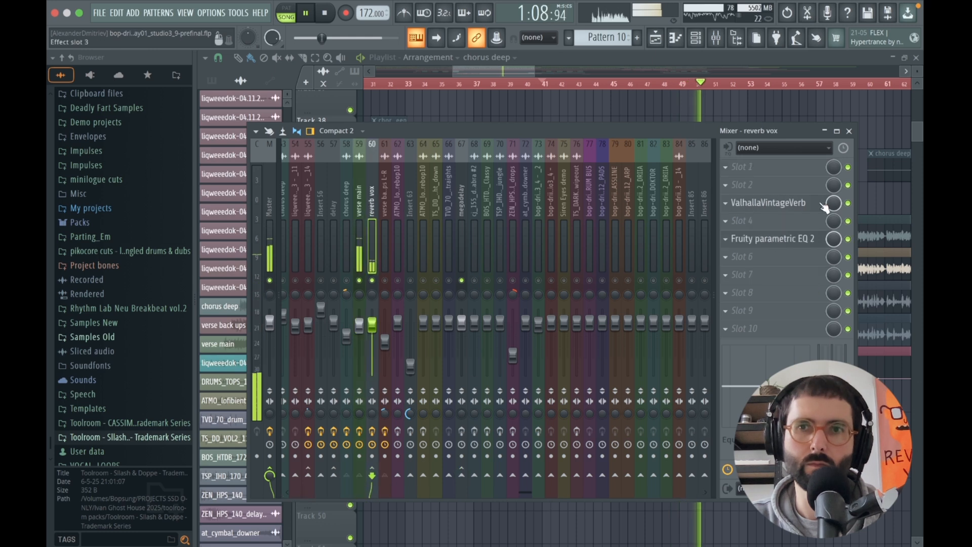
click(768, 202)
key(space)
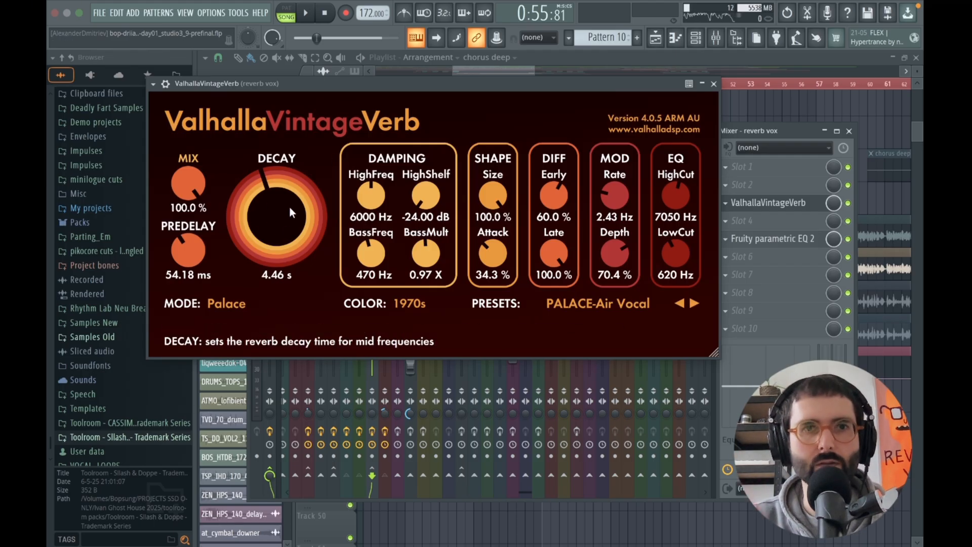
click(714, 84)
Step: Play the vocal with its reverb once more, stop, select the verse main insert and unsolo the mixer inserts
key(space)
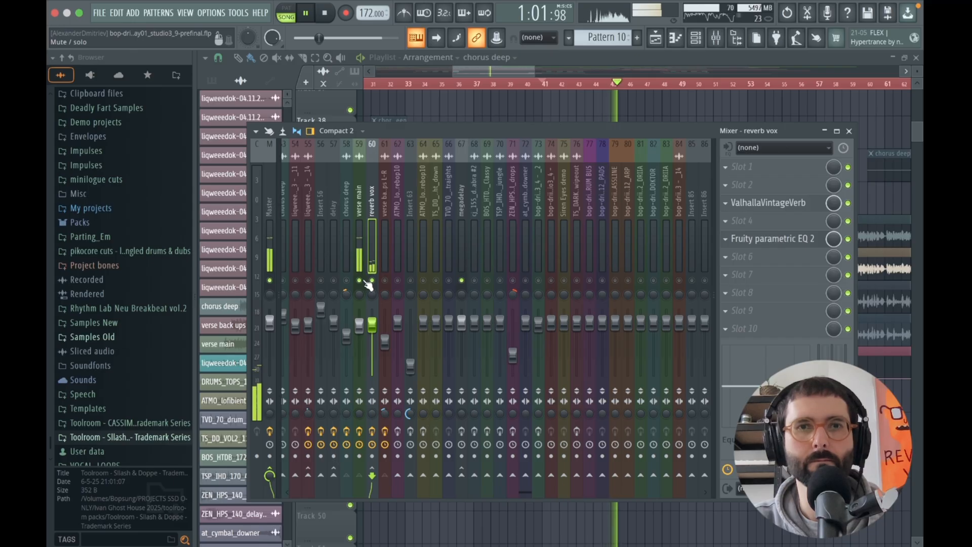
key(space)
click(358, 211)
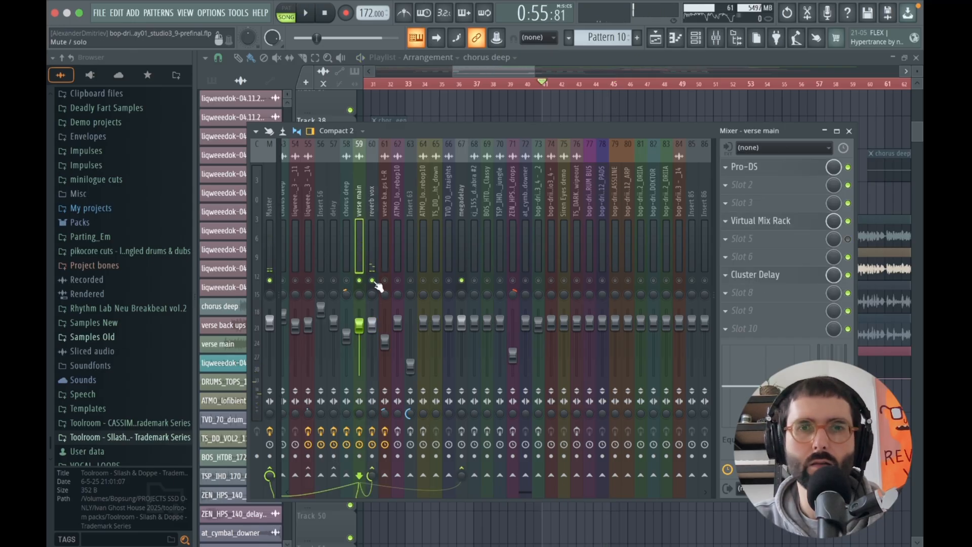
right_click(371, 281)
Step: Inspect the effects and routing of the DELAY and DRIIA VOX inserts, then leave the mixer for a wider playlist view
scroll(375, 201, left, 5)
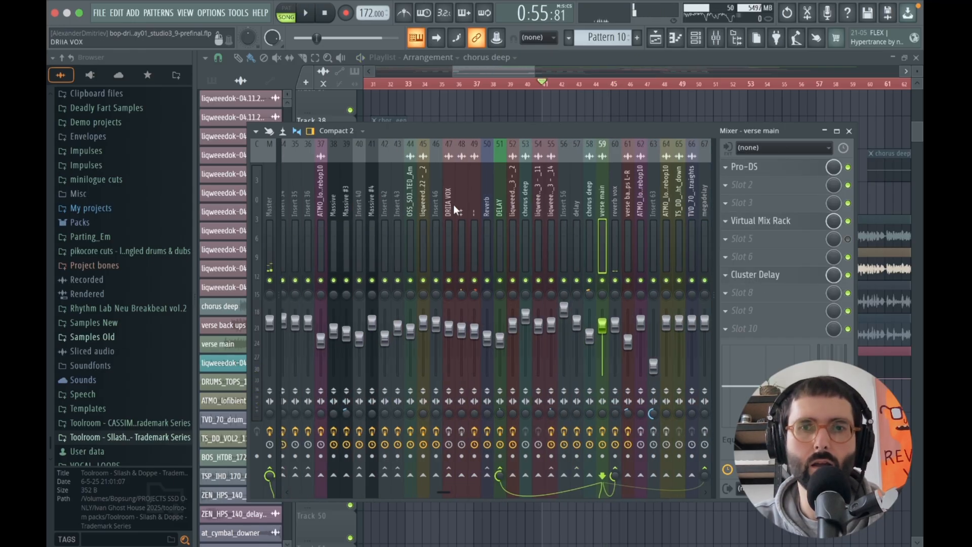
scroll(506, 200, right, 2)
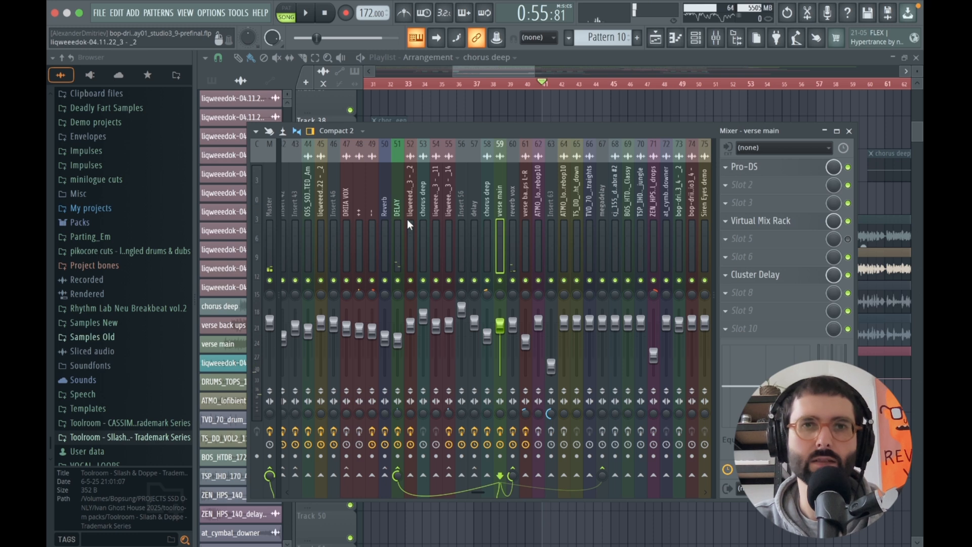
click(397, 196)
scroll(397, 195, left, 2)
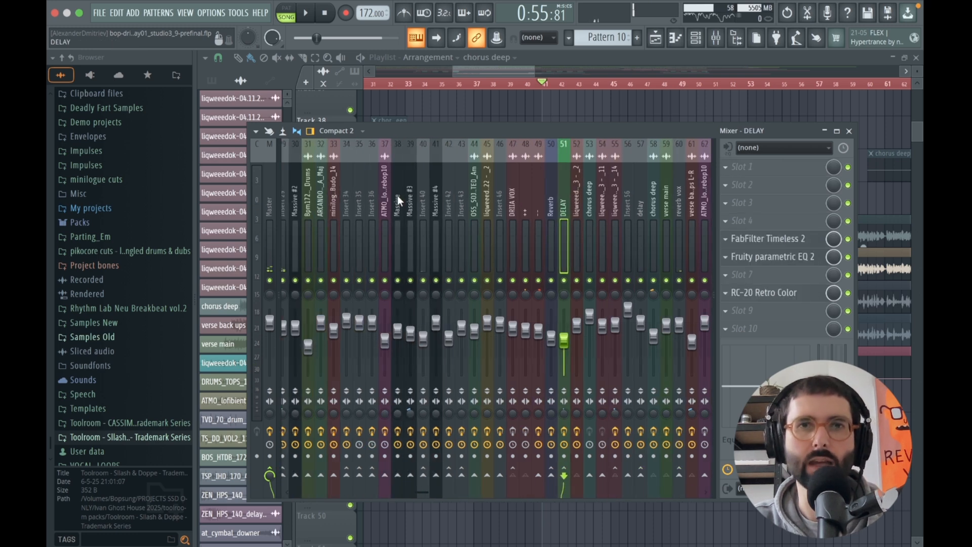
click(505, 191)
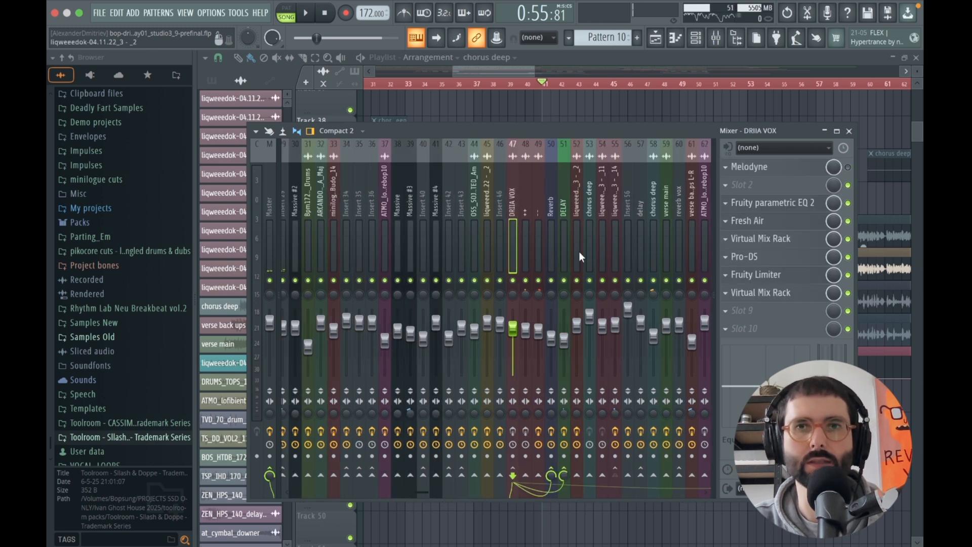
click(565, 208)
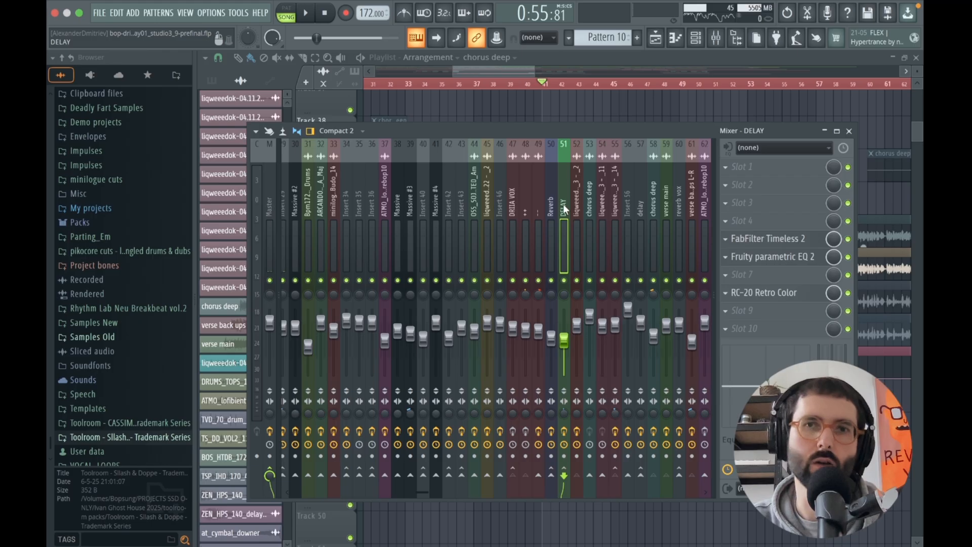
scroll(564, 205, right, 2)
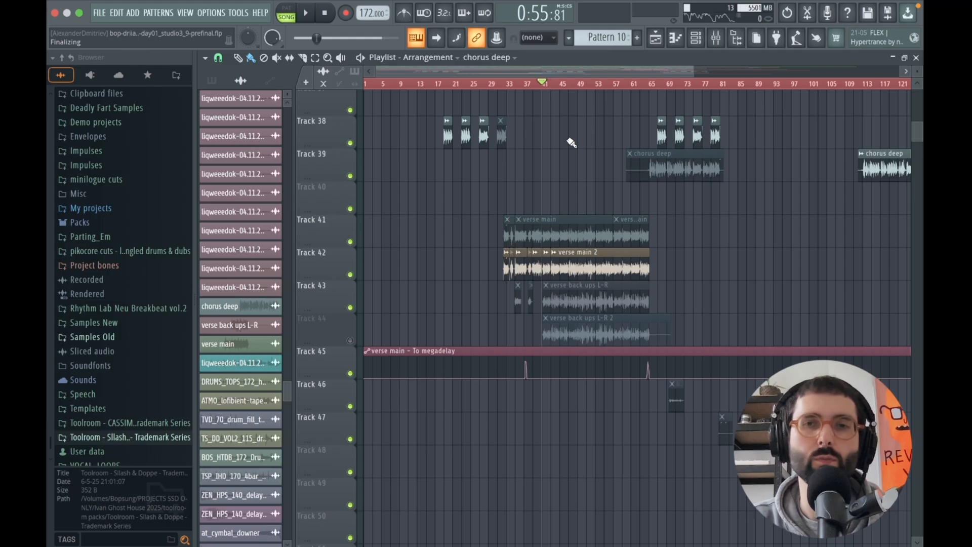
Step: Unmute track 44 with the verse back ups L-R 2 clip and play the verse from bar 41
scroll(571, 143, up, 3)
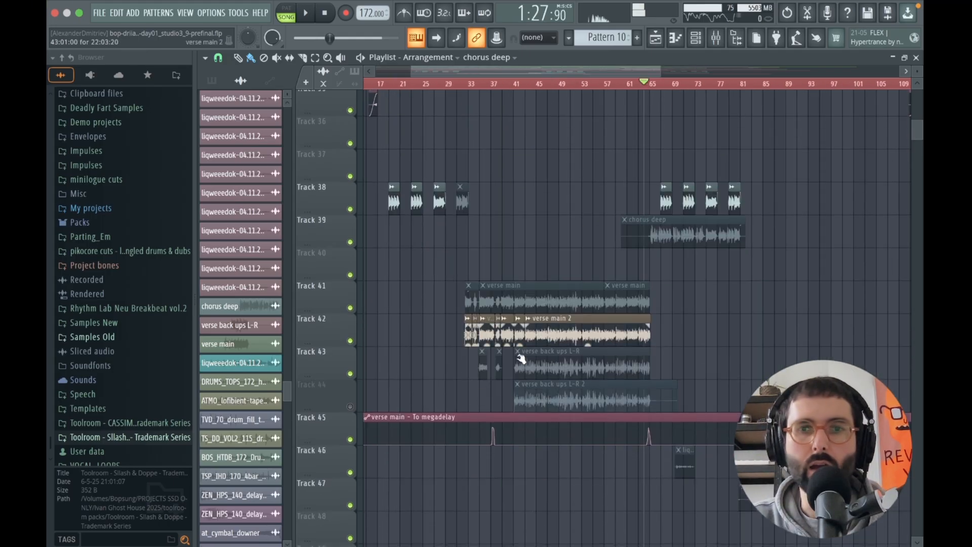
scroll(534, 383, up, 2)
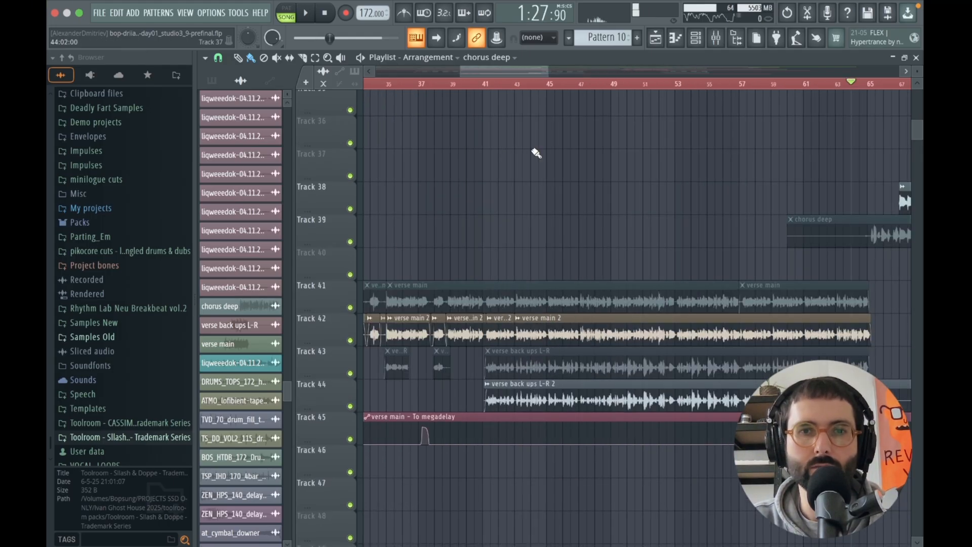
click(484, 85)
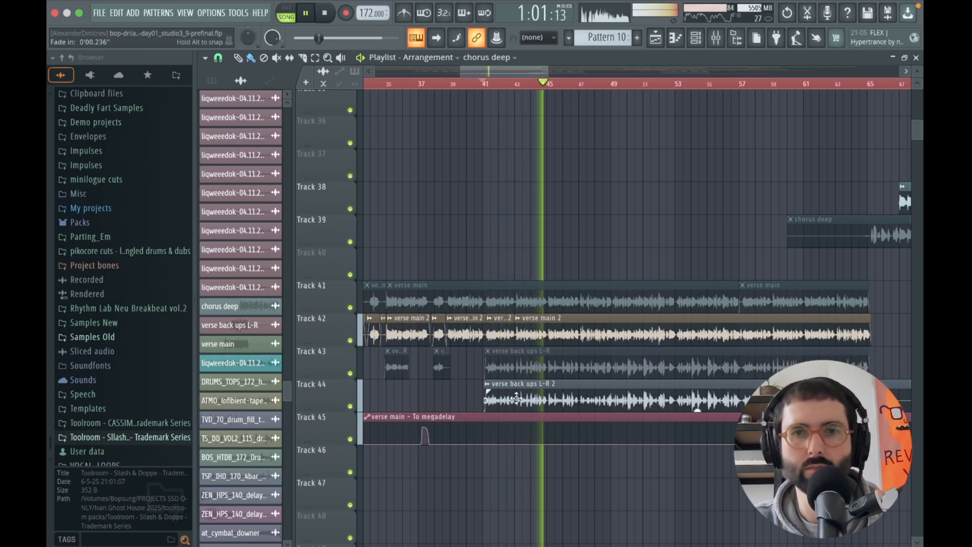
Step: Open the mixer insert of the verse back ups L-R 2 clip, solo it with its sends and play it from bar 41
click(565, 383)
double_click(566, 383)
key(space)
double_click(605, 183)
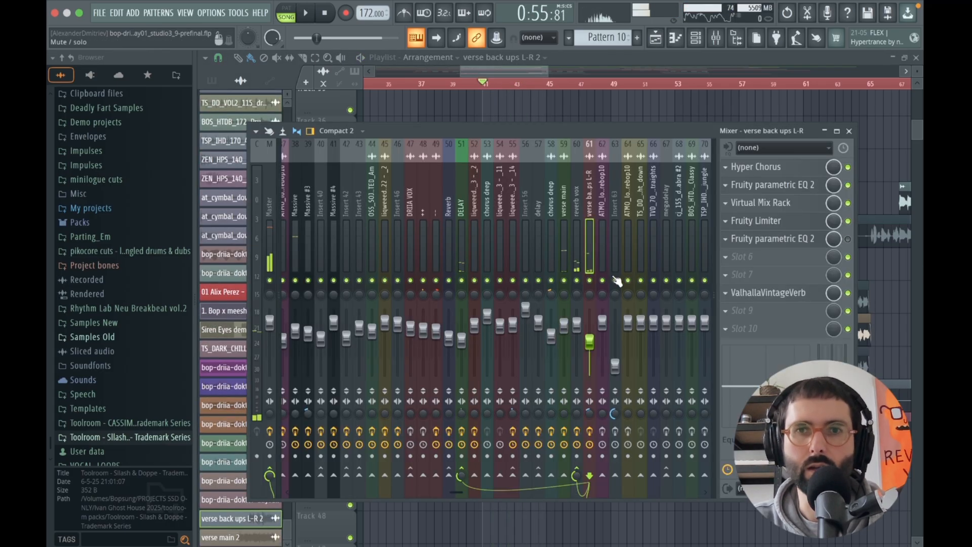
right_click(590, 281)
key(space)
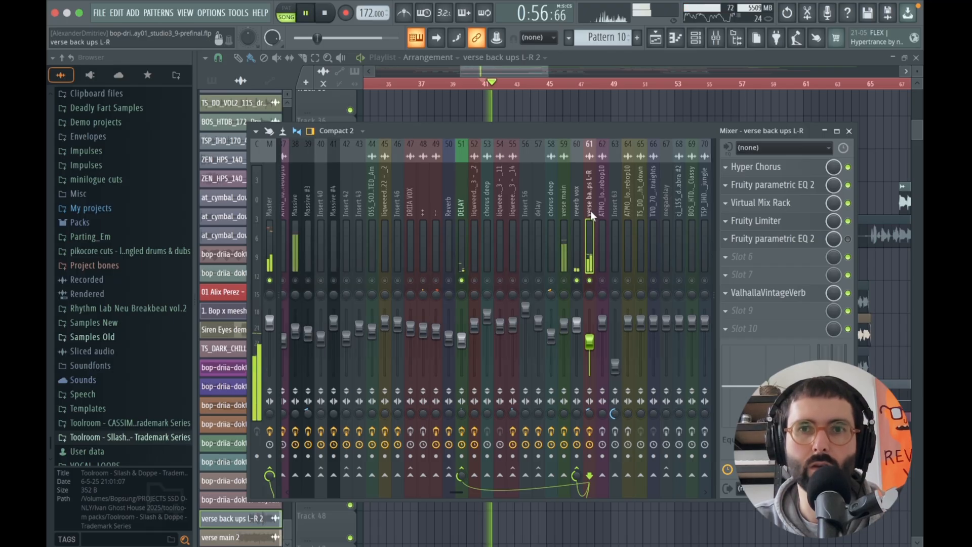
Step: Show Hyper Chorus, bypass all effects on the verse back ups L-R insert and play the dry backing vocals
key(space)
click(757, 167)
click(848, 203)
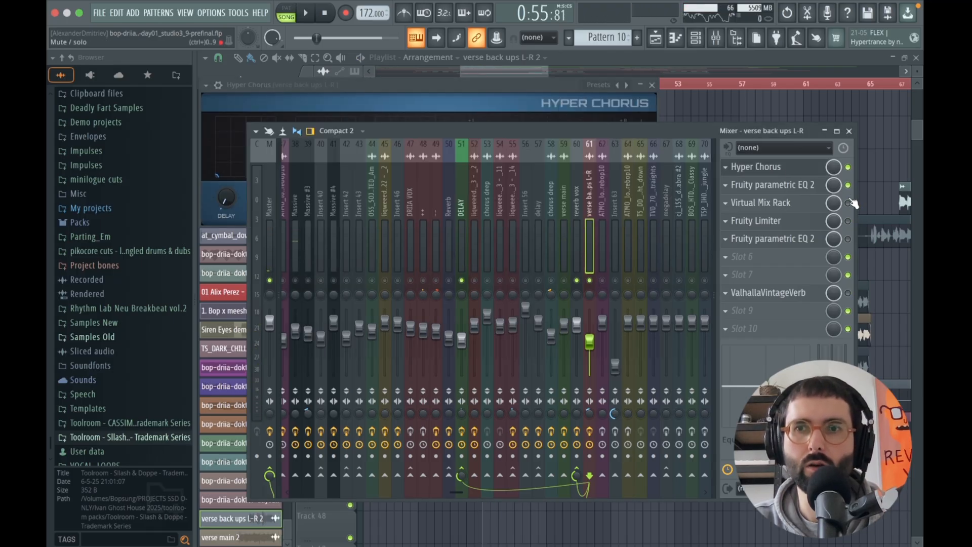
key(space)
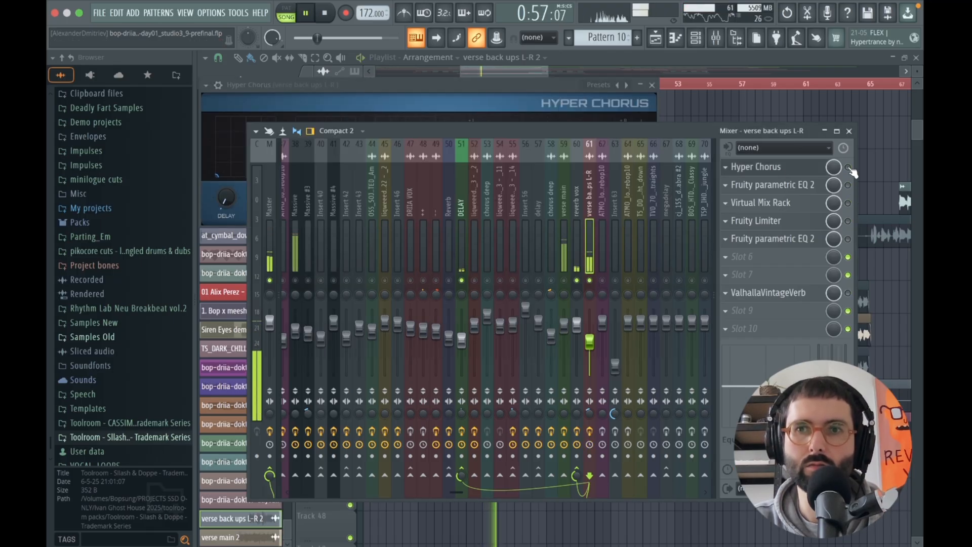
Step: Re-enable Hyper Chorus and the first Fruity parametric EQ 2 on the insert during playback, and view the EQ briefly
click(849, 167)
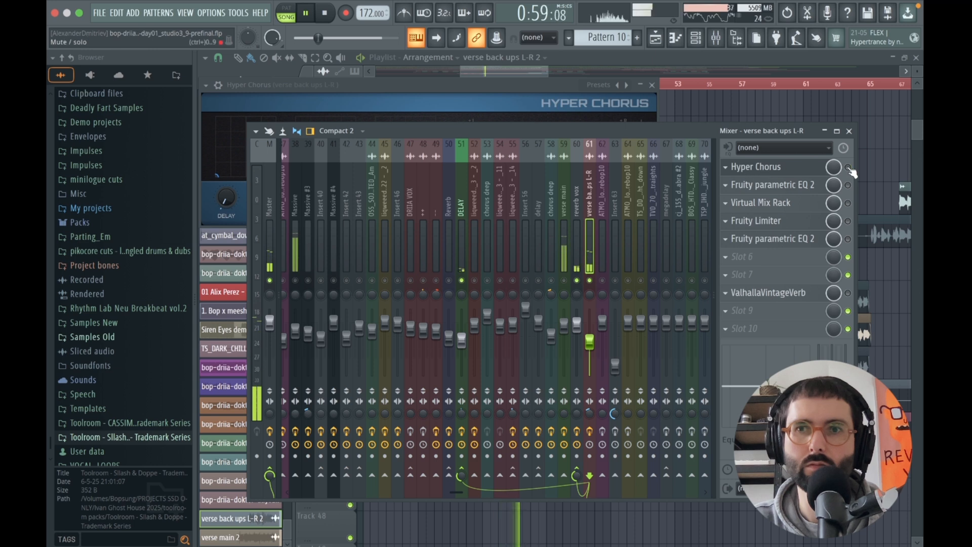
click(848, 168)
click(849, 185)
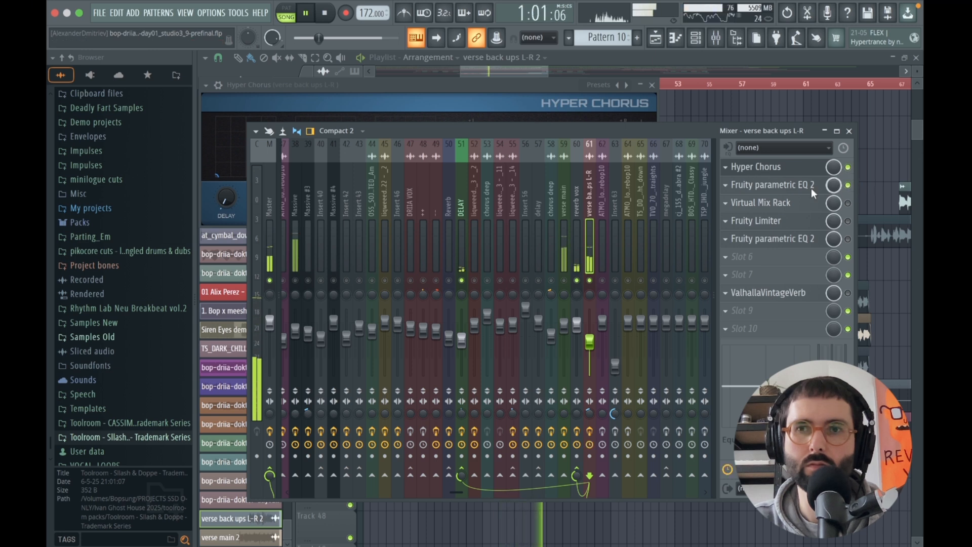
click(793, 185)
click(792, 186)
Step: Re-enable Virtual Mix Rack, examine its FG-116 compressor settings, close it and stop playback
click(849, 203)
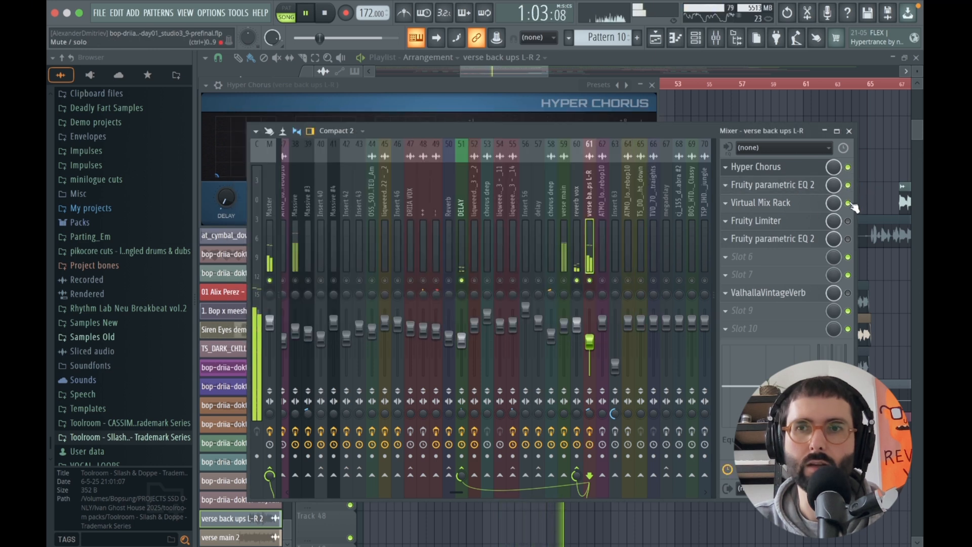
click(787, 206)
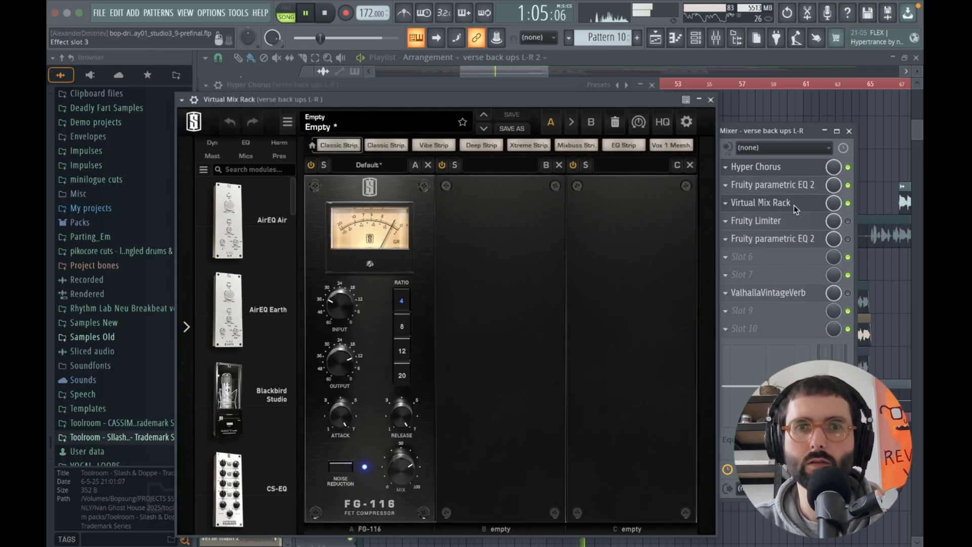
click(794, 205)
key(space)
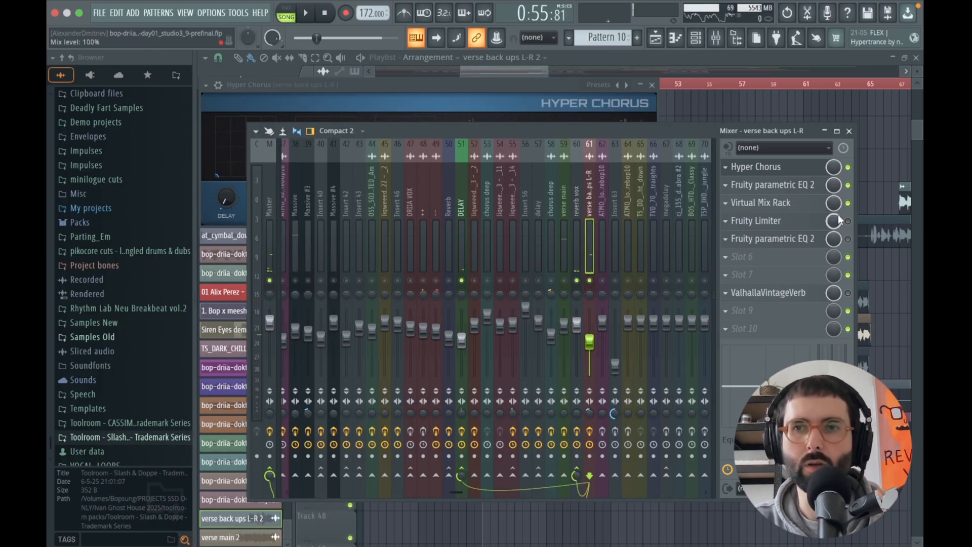
Step: Examine Fruity Limiter on the backing vocals during playback and re-enable it together with ValhallaVintageVerb
click(802, 225)
key(space)
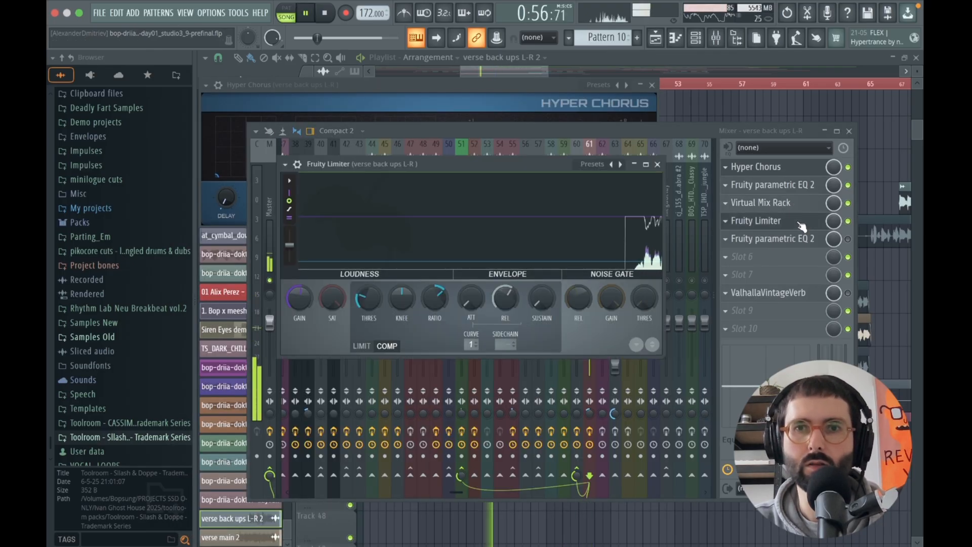
click(801, 226)
click(849, 292)
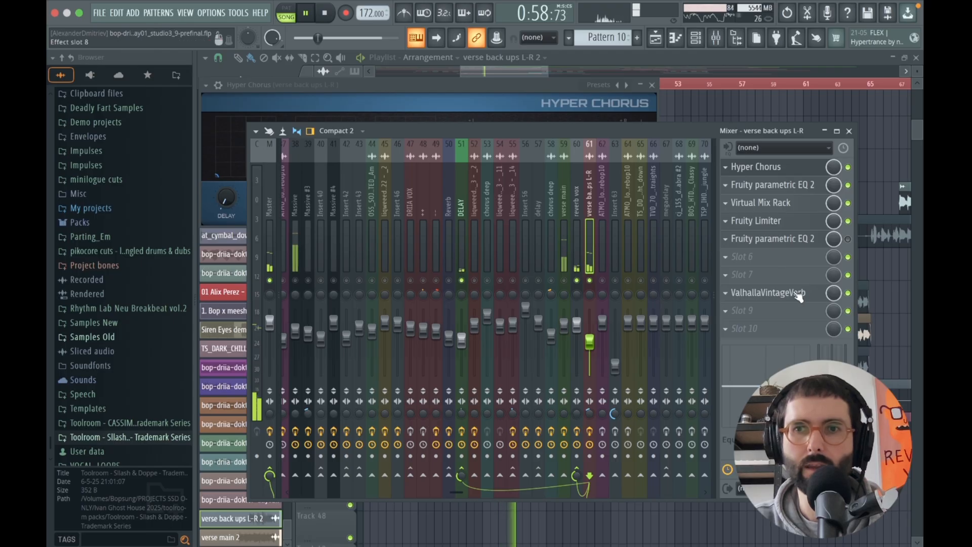
Step: Unsolo the inserts, compare the mix with reverb vox and the backing vocals muted and unmuted, then close the mixer and stop
right_click(589, 282)
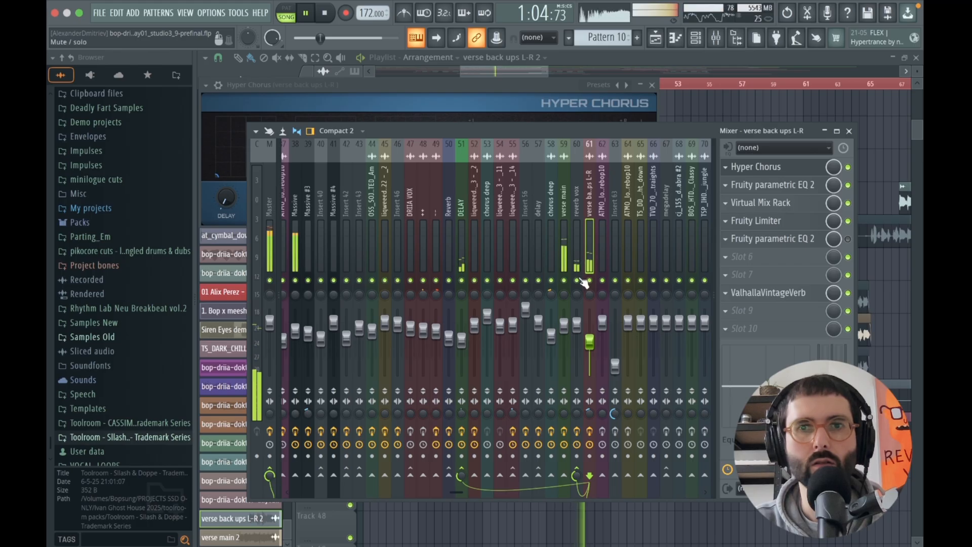
click(577, 281)
click(577, 281)
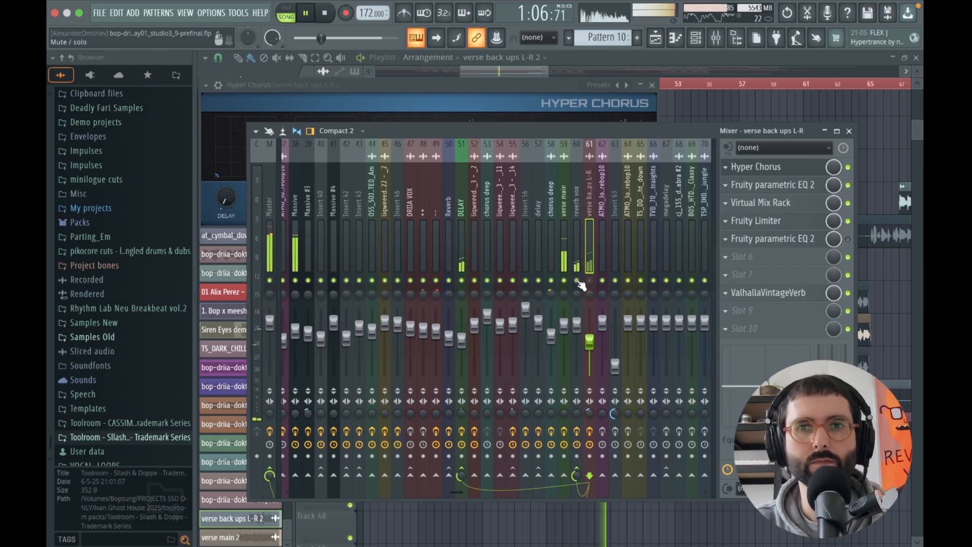
click(591, 280)
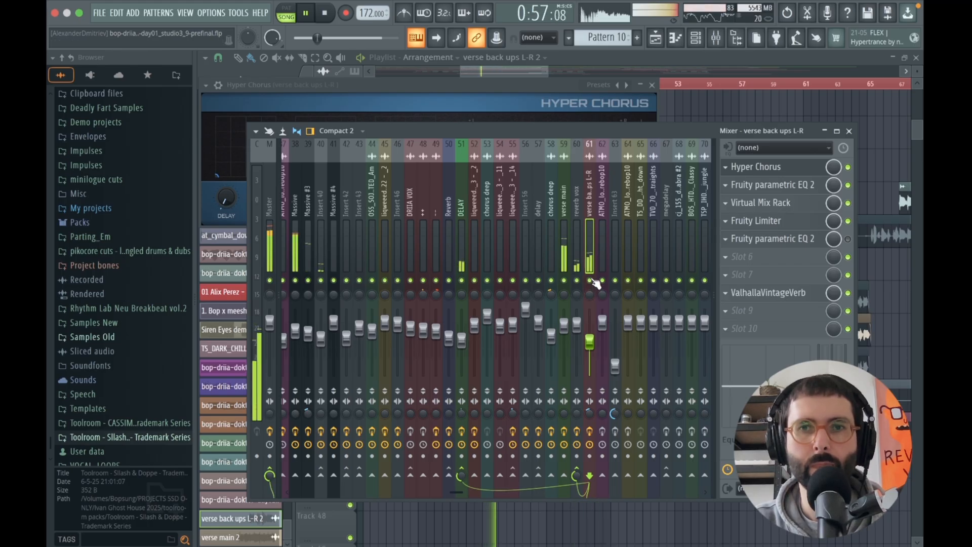
right_click(715, 105)
key(space)
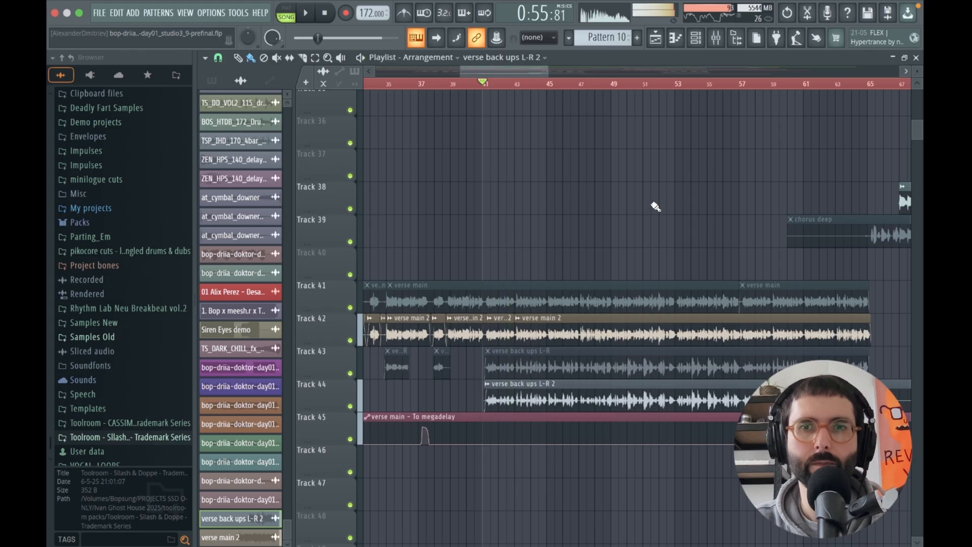
Step: Set the song position to bar 113 and solo track 39 with the chorus deep vocal in the playlist
scroll(548, 179, down, 2)
scroll(532, 128, up, 2)
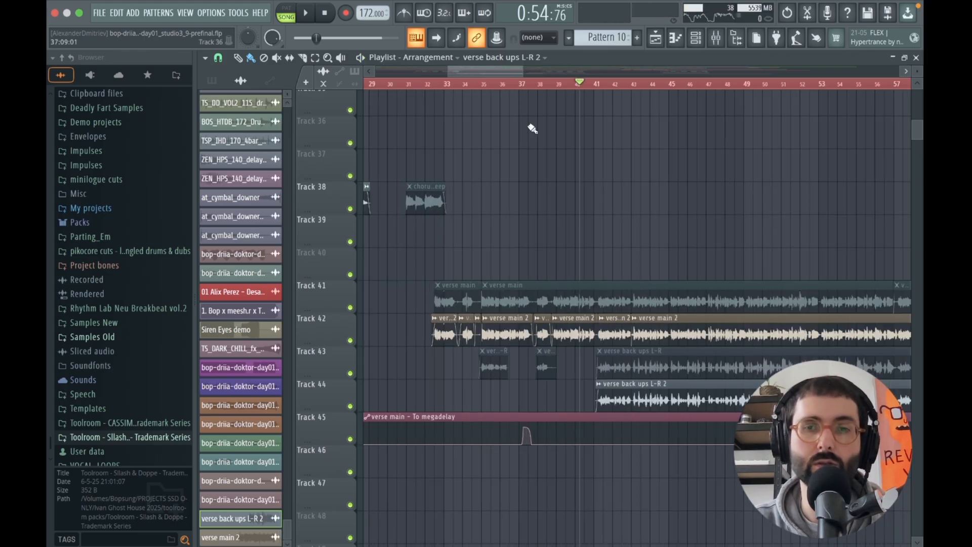
scroll(599, 171, up, 4)
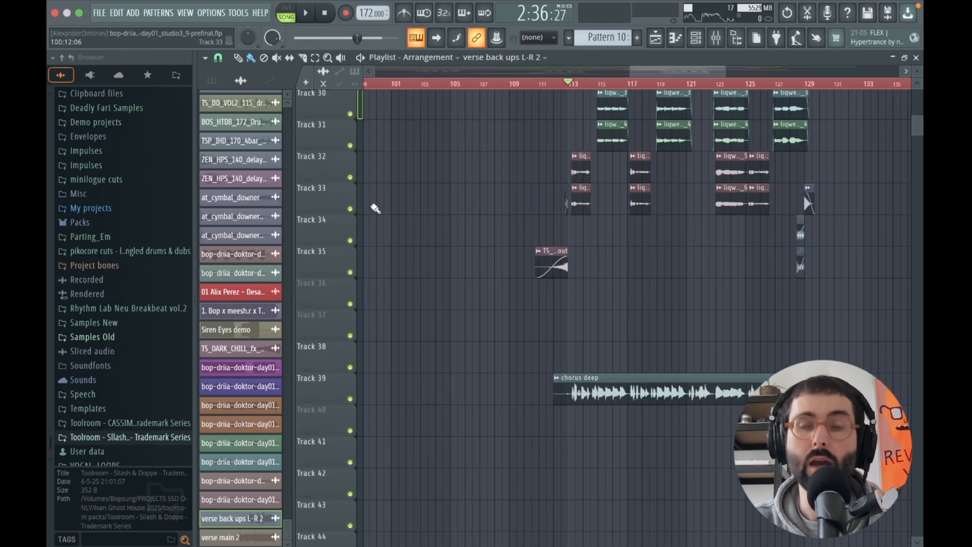
scroll(679, 195, up, 5)
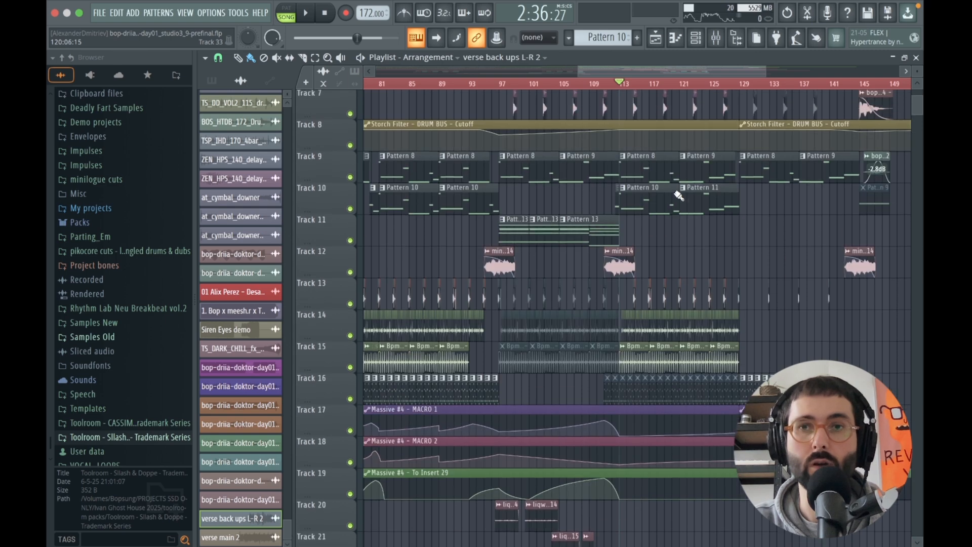
scroll(679, 195, up, 5)
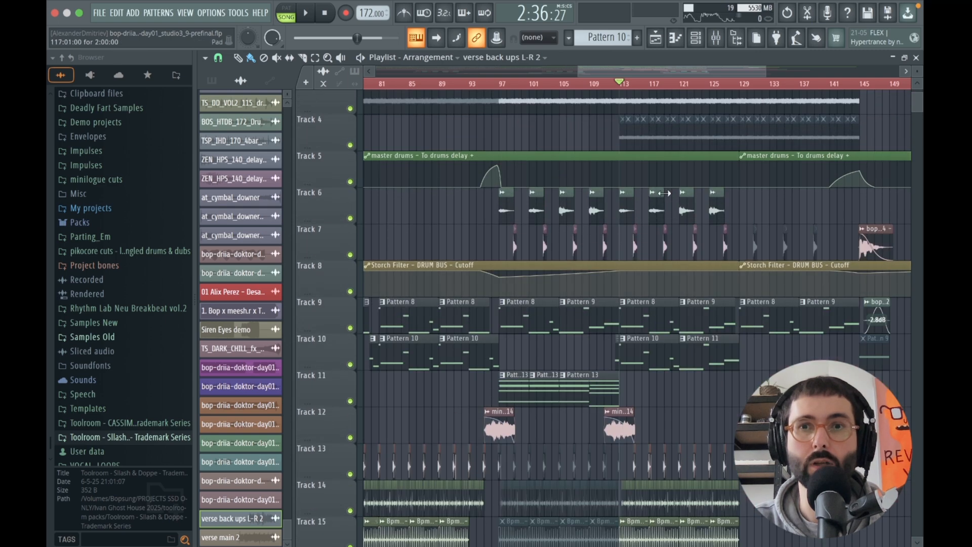
scroll(616, 190, down, 10)
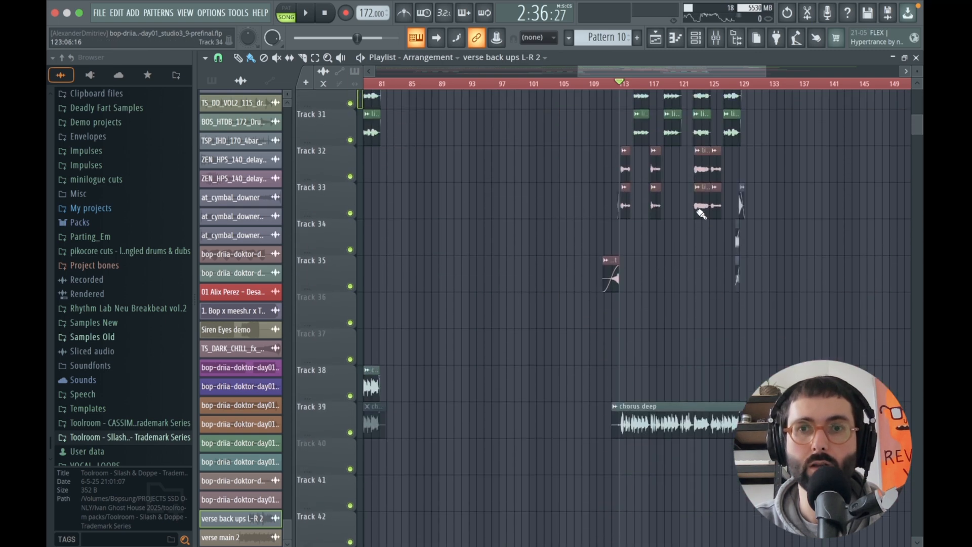
scroll(671, 210, up, 5)
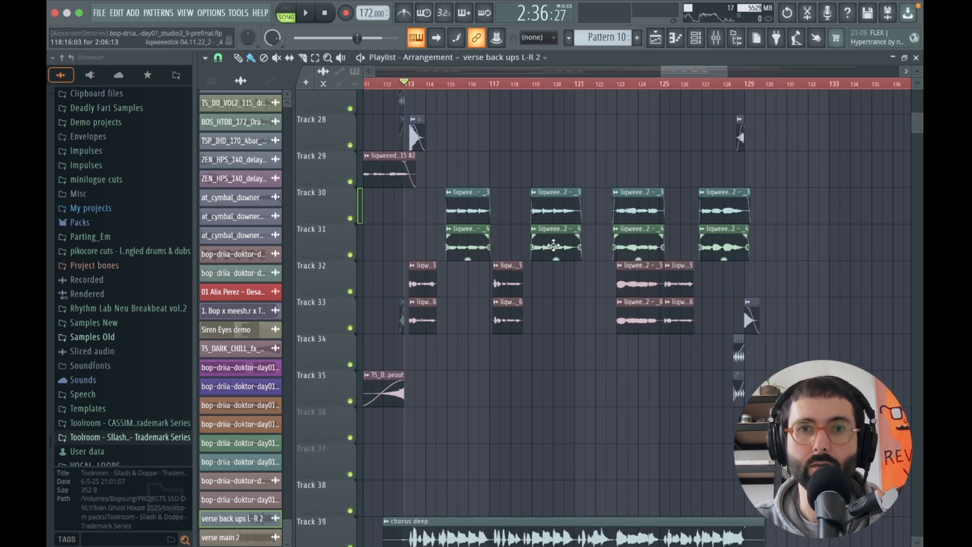
scroll(492, 255, down, 3)
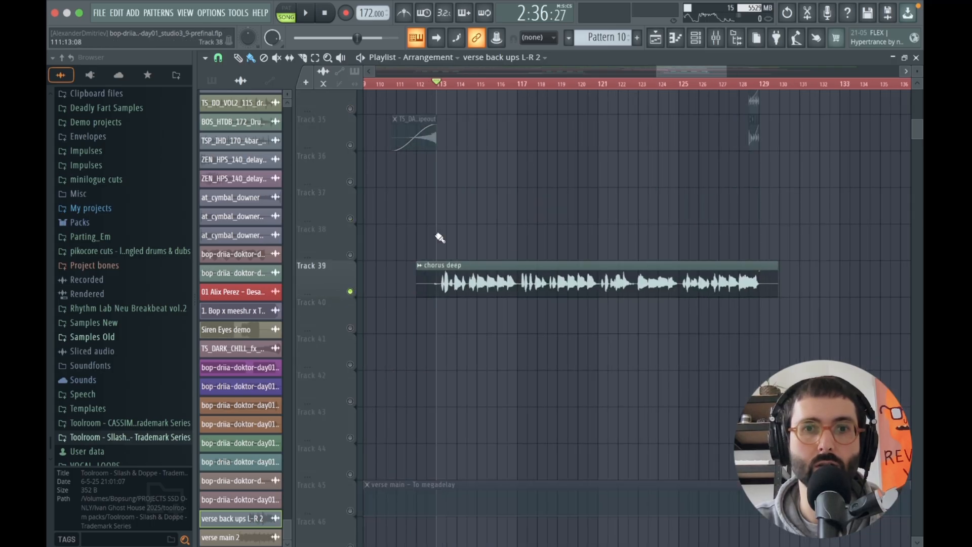
scroll(697, 239, down, 5)
scroll(619, 259, up, 6)
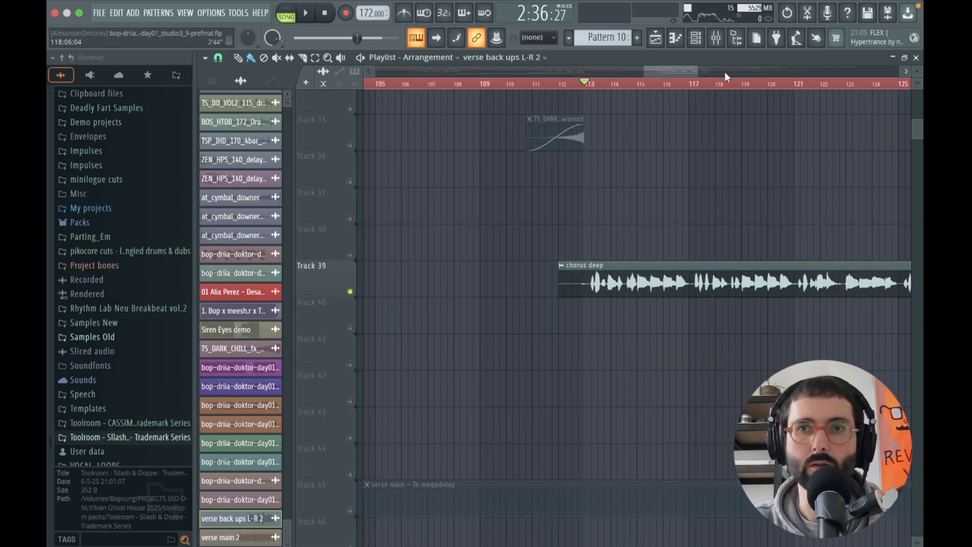
Step: Play the chorus deep vocal, close the mixer and unmute tracks 33, 32 and 31 alongside it, then stop playback
click(720, 37)
key(space)
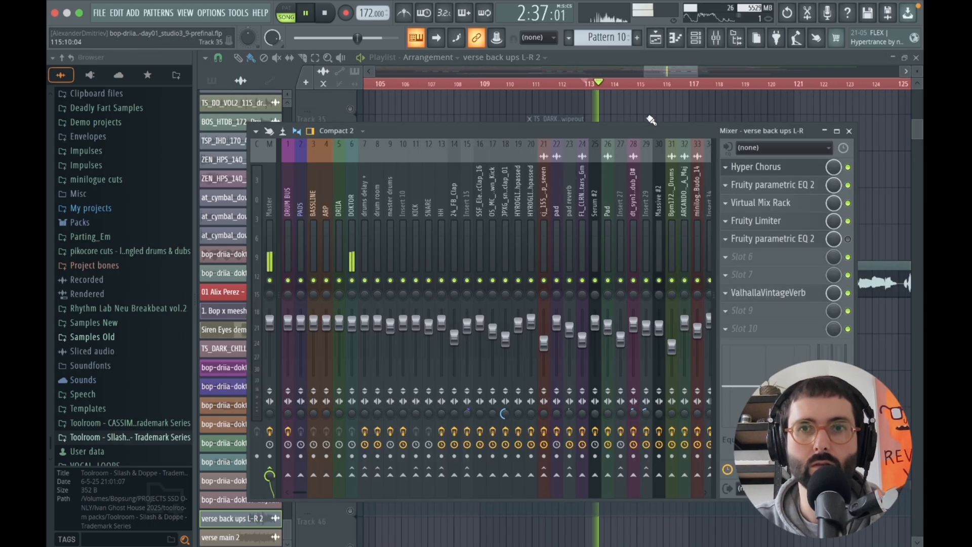
key(F9)
scroll(539, 218, up, 4)
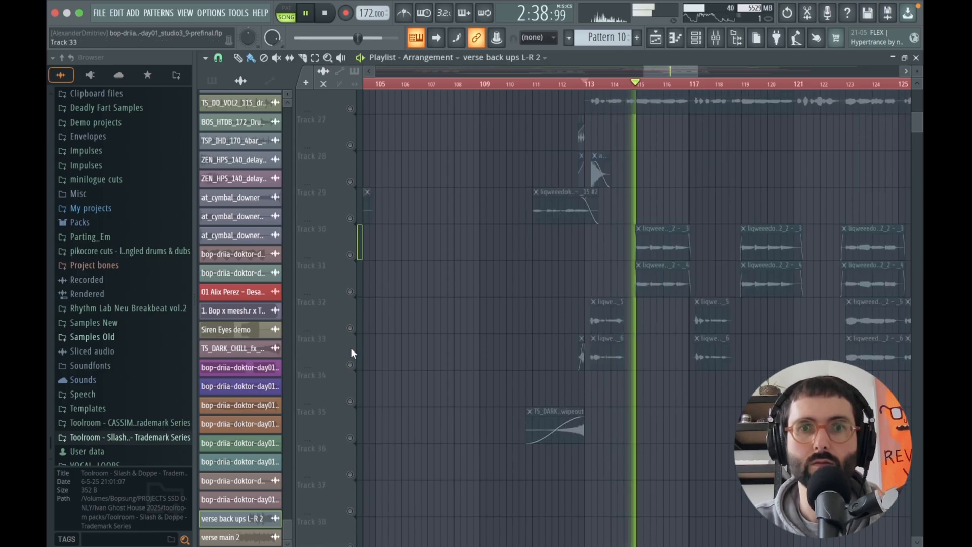
click(350, 365)
click(350, 328)
click(350, 292)
key(space)
Step: Unmute track 26 with the DRIIA VOX clip and play it together with the other chorus vocal layers
scroll(356, 289, up, 1)
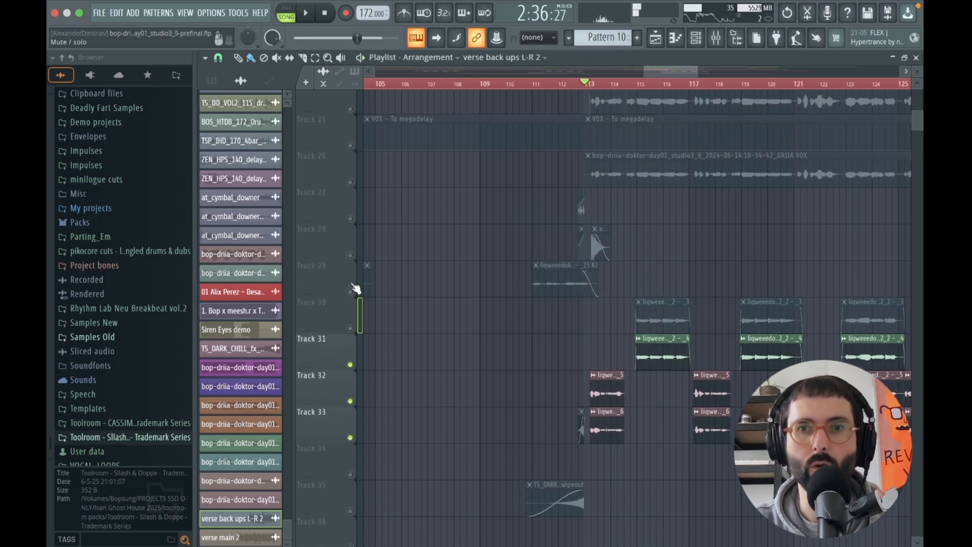
click(350, 181)
key(space)
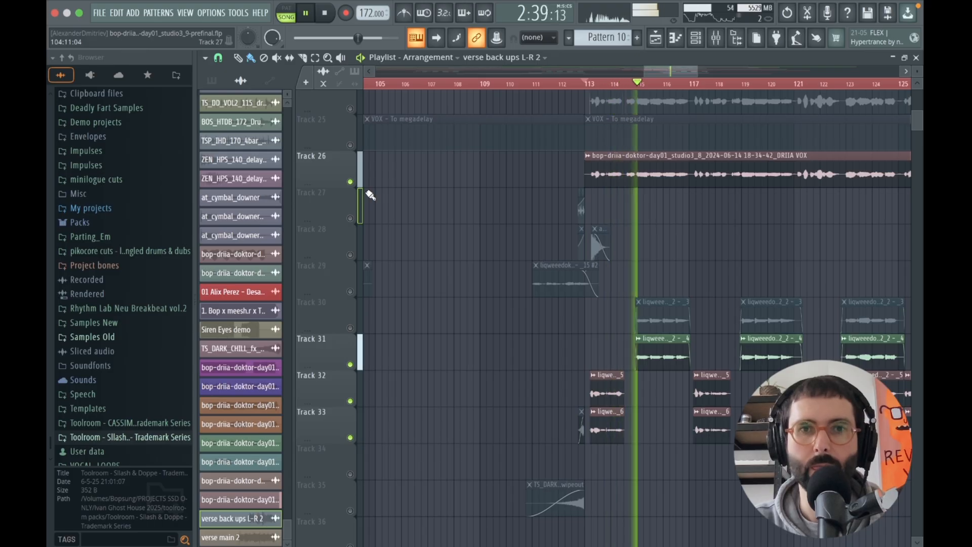
Step: Unsolo the playlist tracks to hear the chorus vocals in the full mix, then stop playback
right_click(351, 183)
right_click(350, 182)
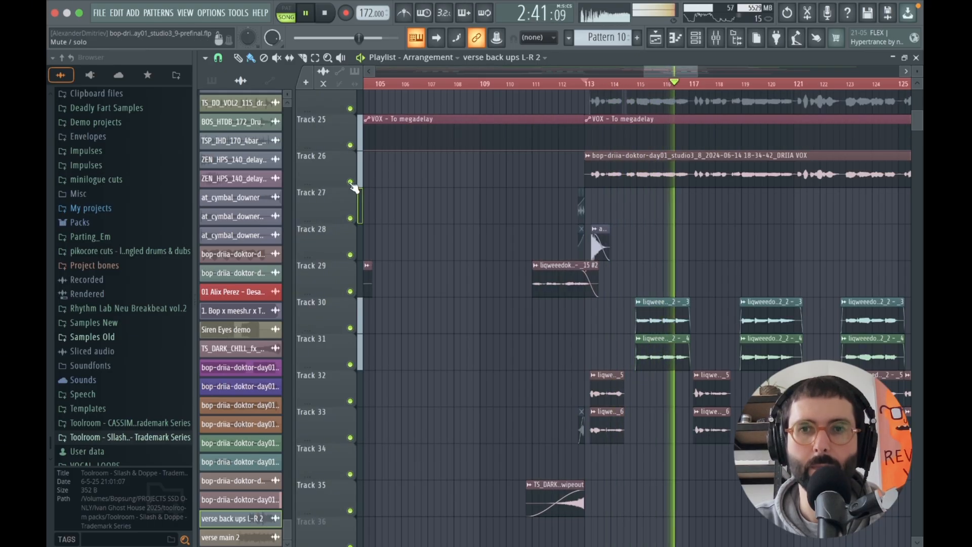
key(space)
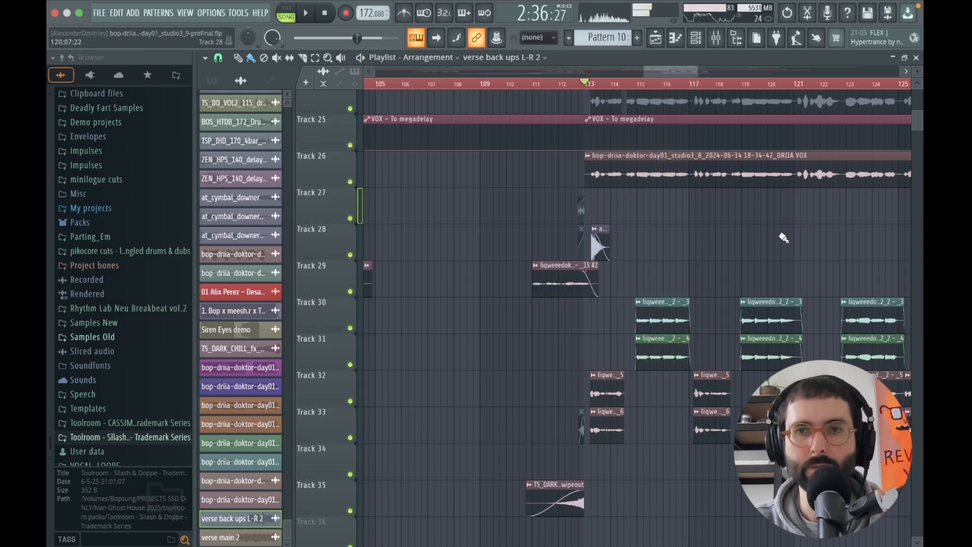
Step: Move the song position to bar 97 and solo tracks 20 and 21 in the playlist
scroll(783, 238, down, 5)
scroll(668, 245, down, 2)
scroll(612, 247, up, 5)
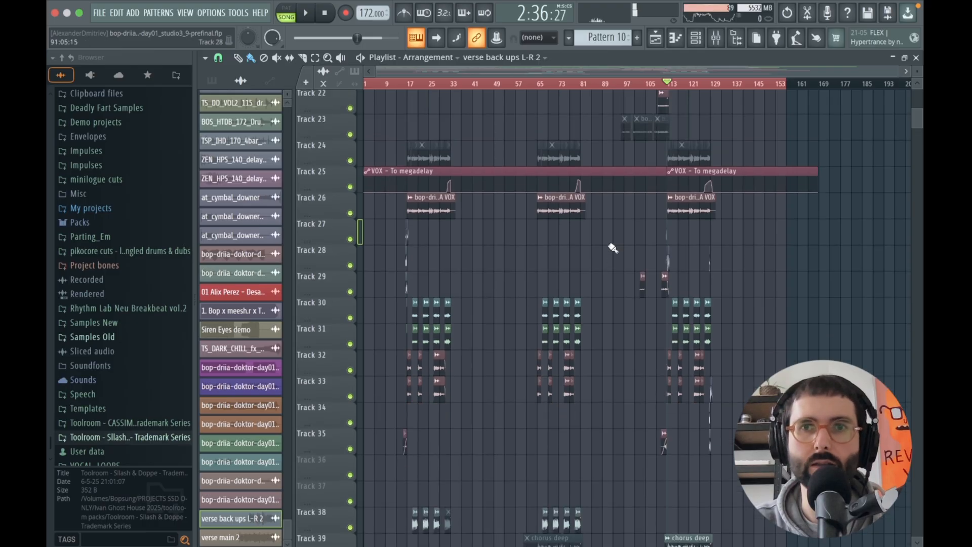
scroll(655, 218, up, 4)
click(535, 86)
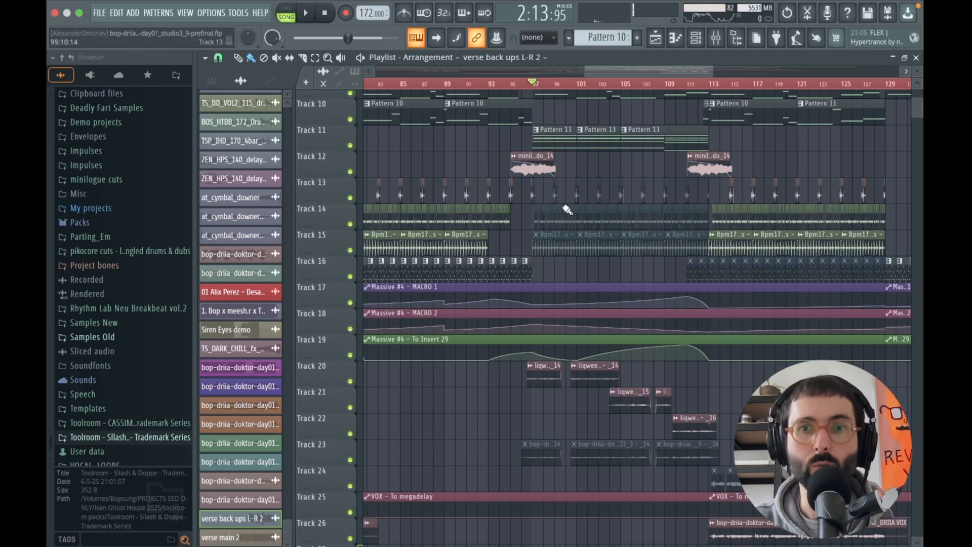
scroll(482, 283, down, 2)
right_click(351, 329)
click(350, 355)
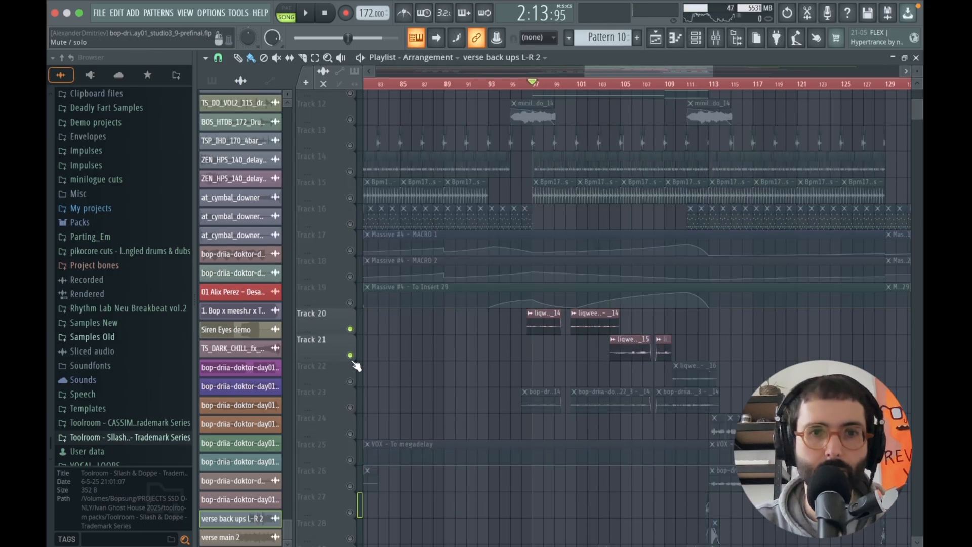
Step: Unmute track 22 alongside tracks 20 and 21, open the mixer and play the breakdown vocal layers from bar 97
click(351, 381)
scroll(598, 126, up, 3)
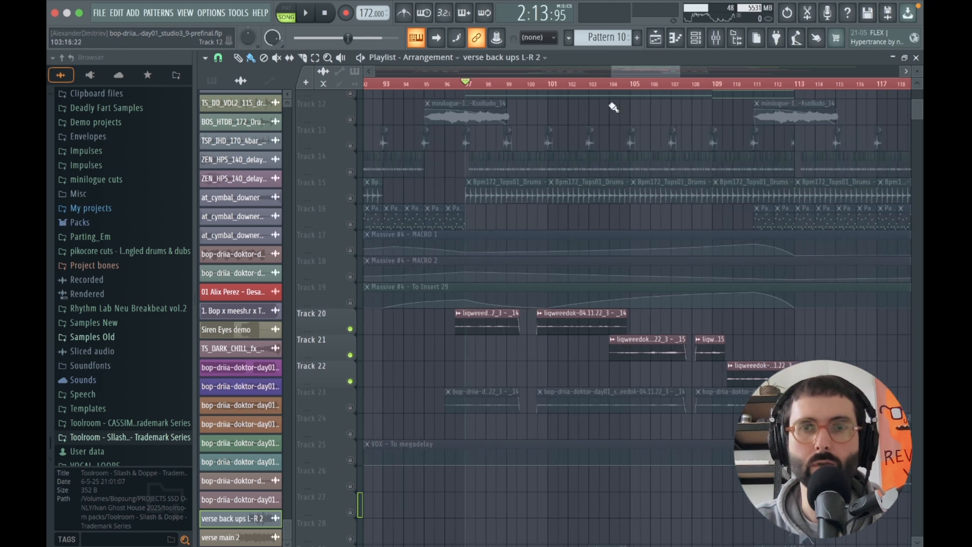
click(720, 40)
key(space)
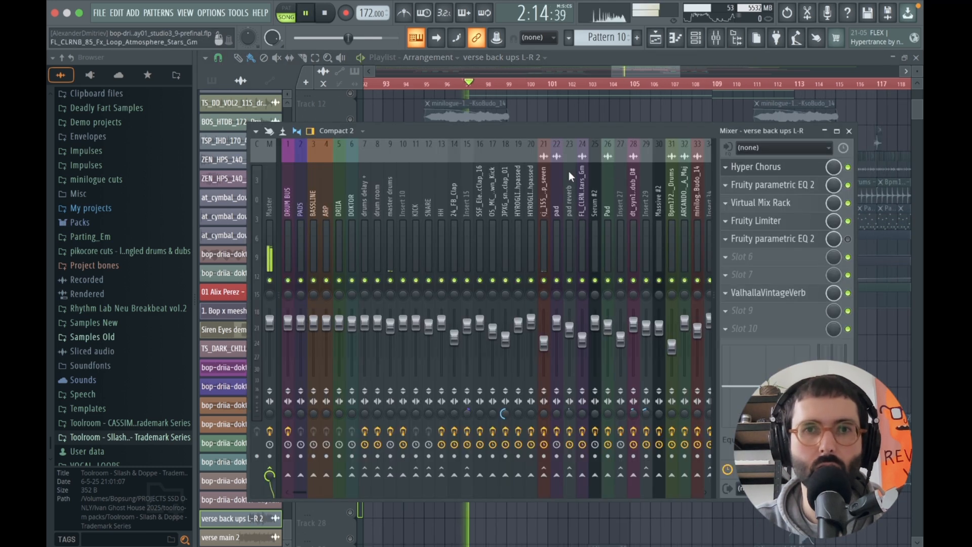
Step: Select the DRIIA VOX mixer track and replay the breakdown vocals while watching the vocal track levels
scroll(478, 189, down, 4)
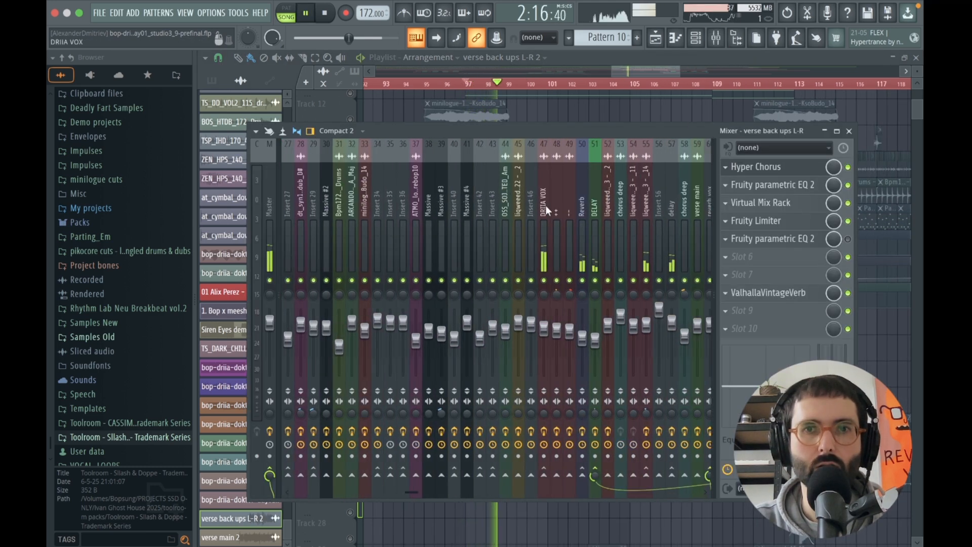
click(545, 205)
key(space)
scroll(537, 187, down, 1)
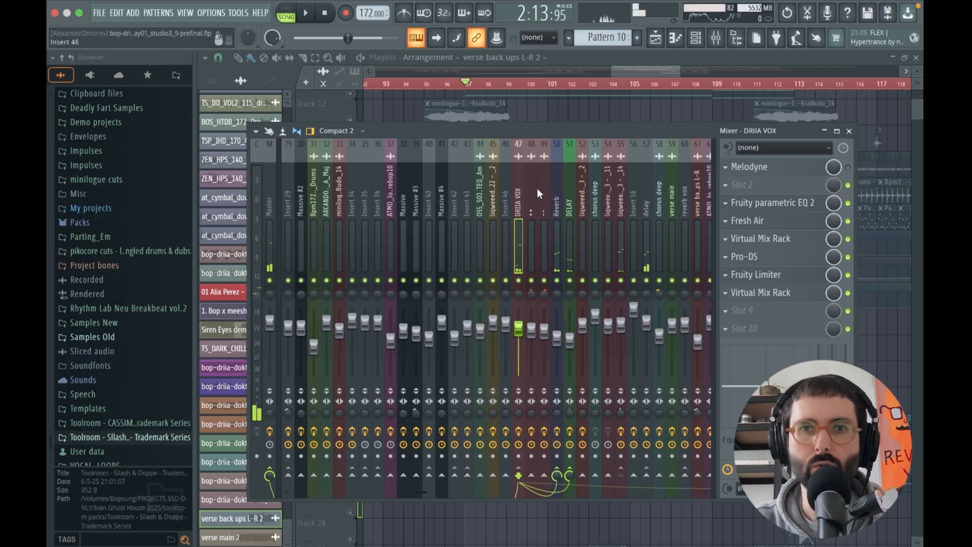
key(space)
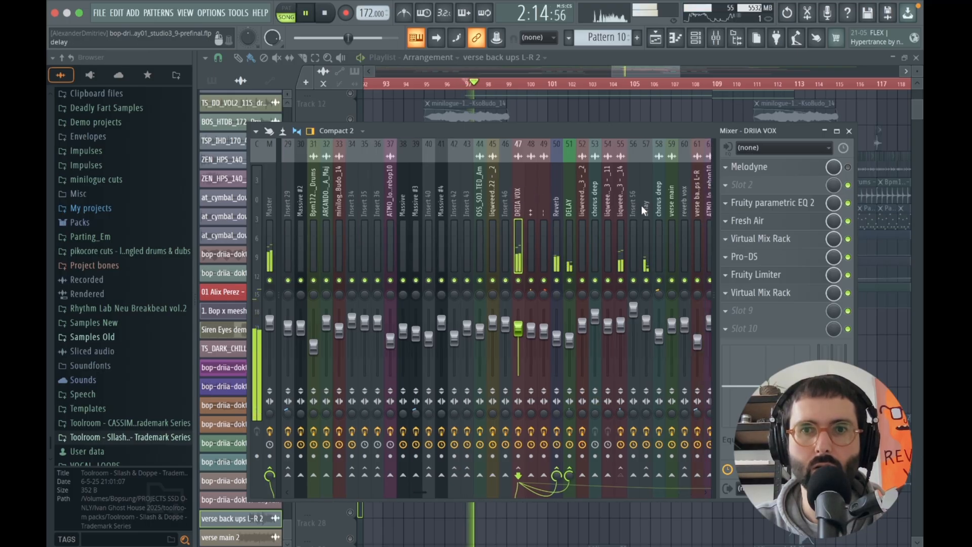
Step: Open the first vocal clip on track 20, show its mixer track 55 effects chain and stop playback
click(621, 72)
double_click(513, 314)
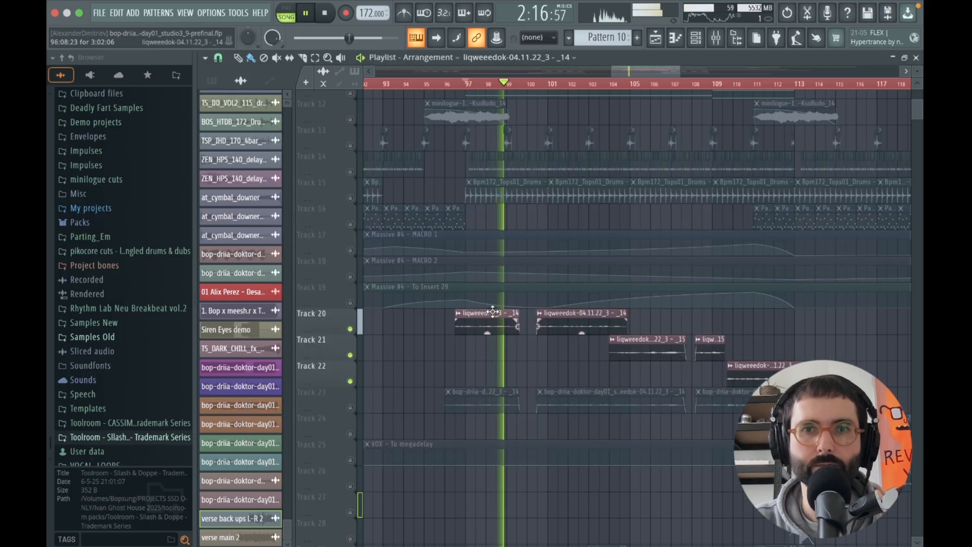
key(space)
double_click(542, 120)
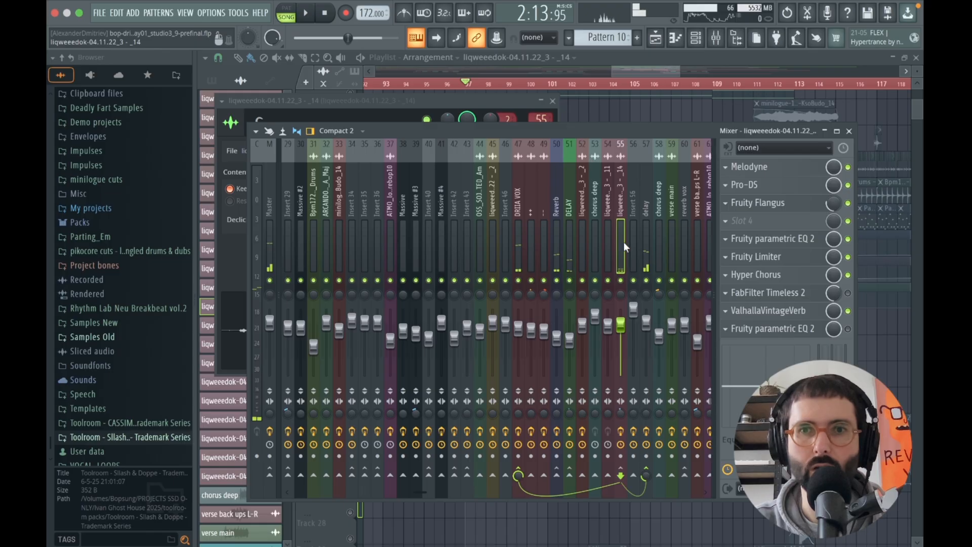
scroll(623, 200, right, 4)
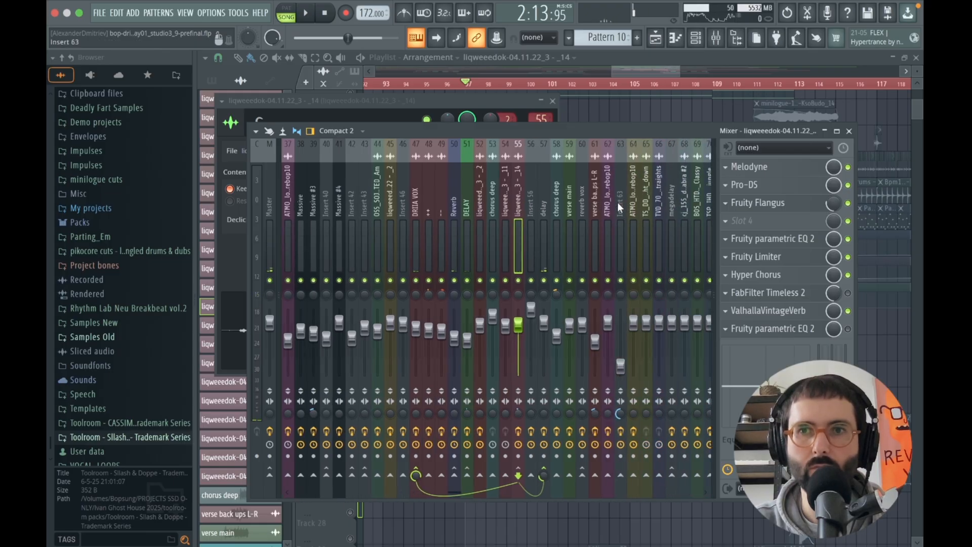
Step: Inspect the Fruity Flangus and Hyper Chorus effects on mixer track 55
click(757, 204)
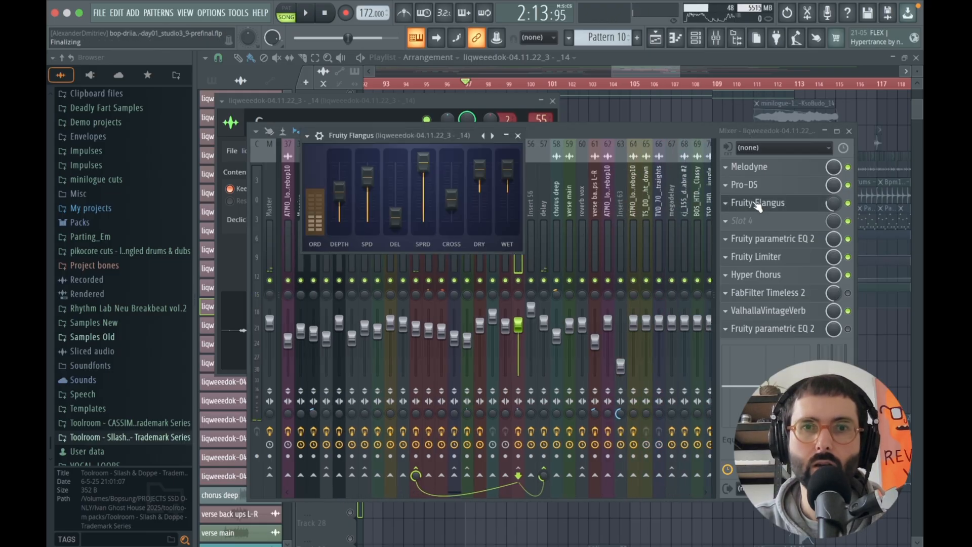
click(800, 203)
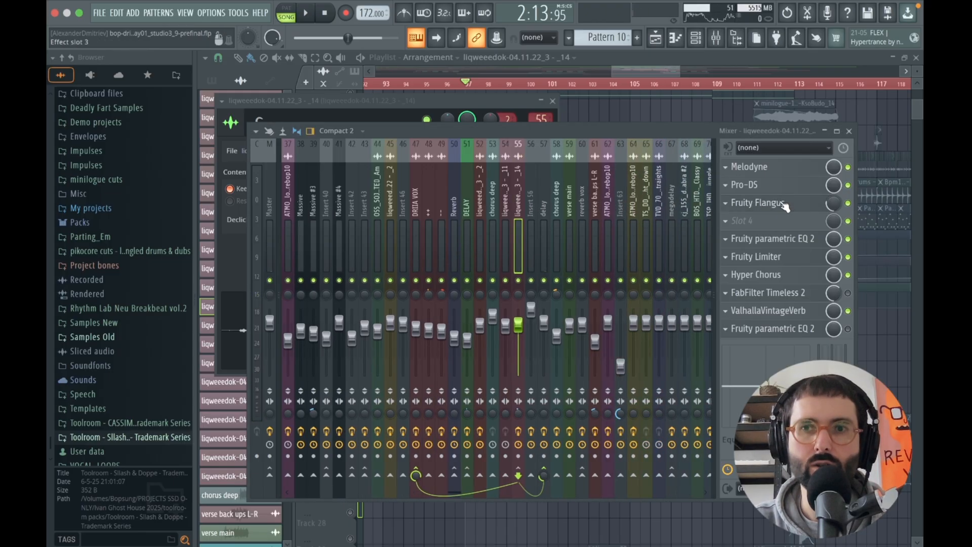
click(791, 275)
Step: Bypass Hyper Chorus and Fruity Flangus, play the breakdown vocal without them, then re-enable both effects
click(849, 275)
click(849, 203)
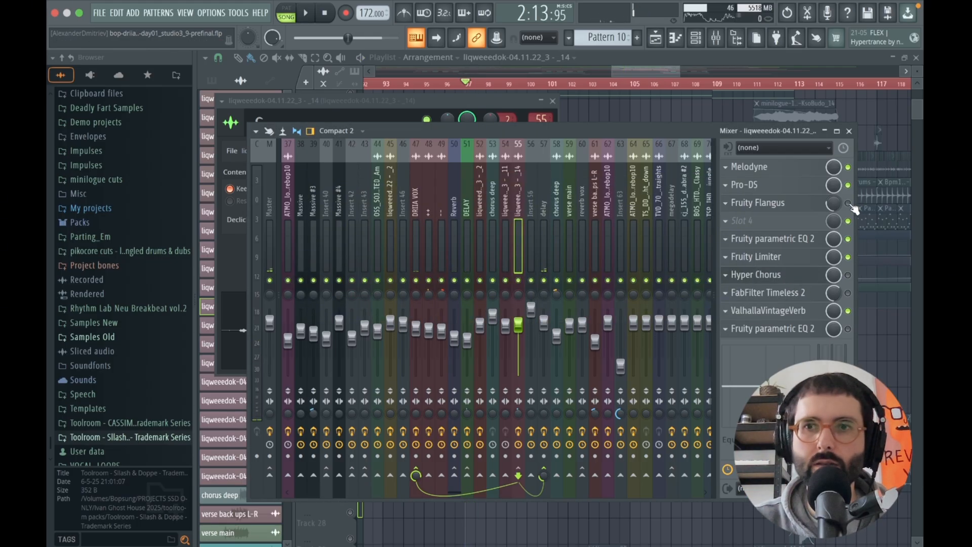
key(space)
click(848, 204)
click(849, 275)
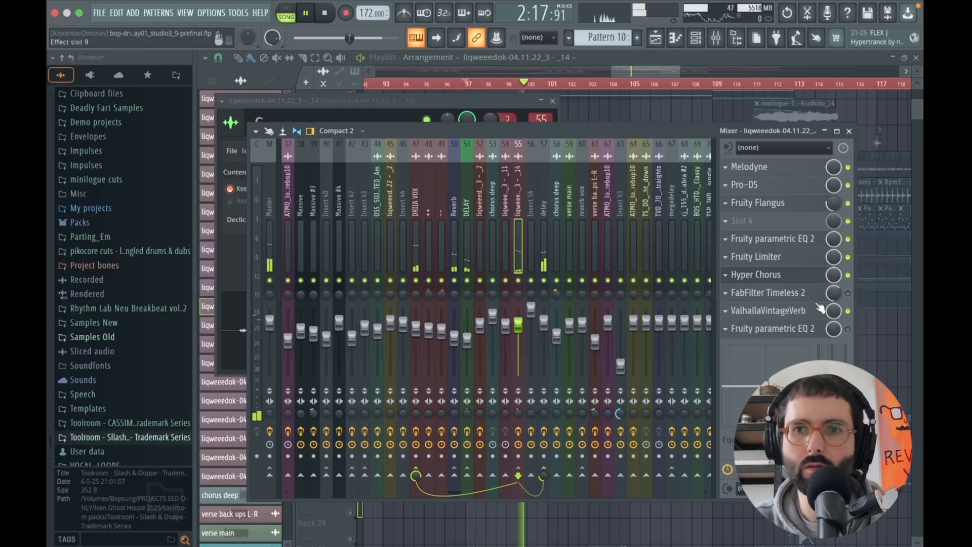
Step: Inspect the ValhallaVintageVerb and both Fruity parametric EQ 2 effects while the breakdown vocal plays
click(777, 312)
click(776, 314)
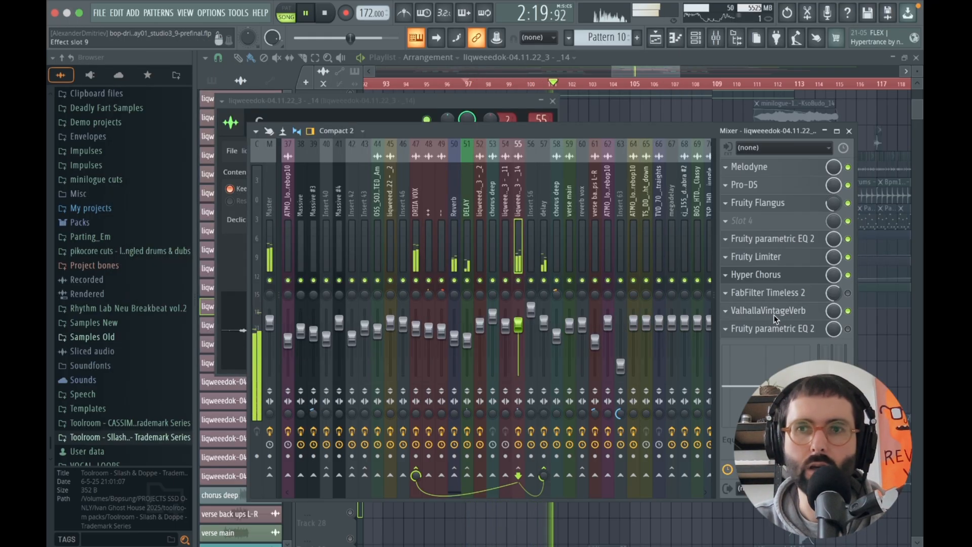
click(791, 237)
click(790, 237)
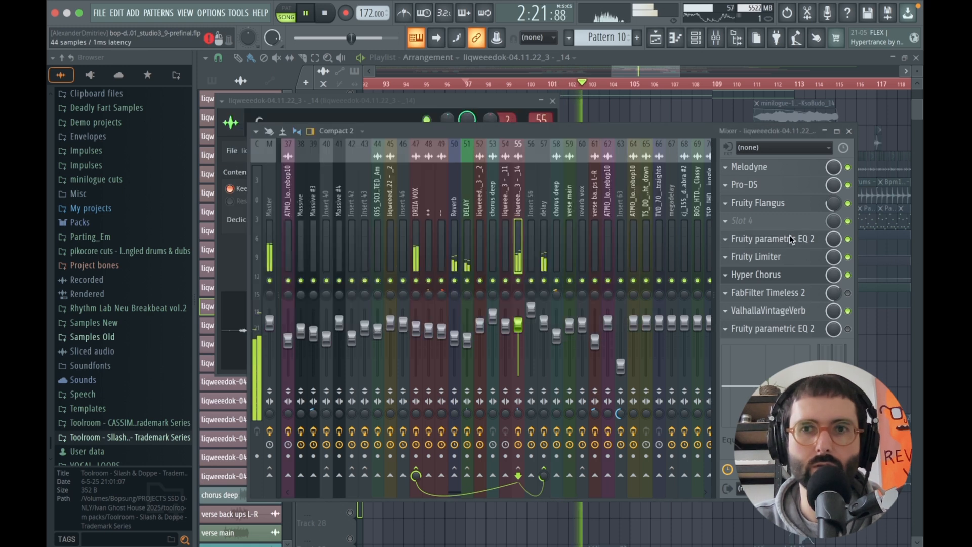
click(787, 329)
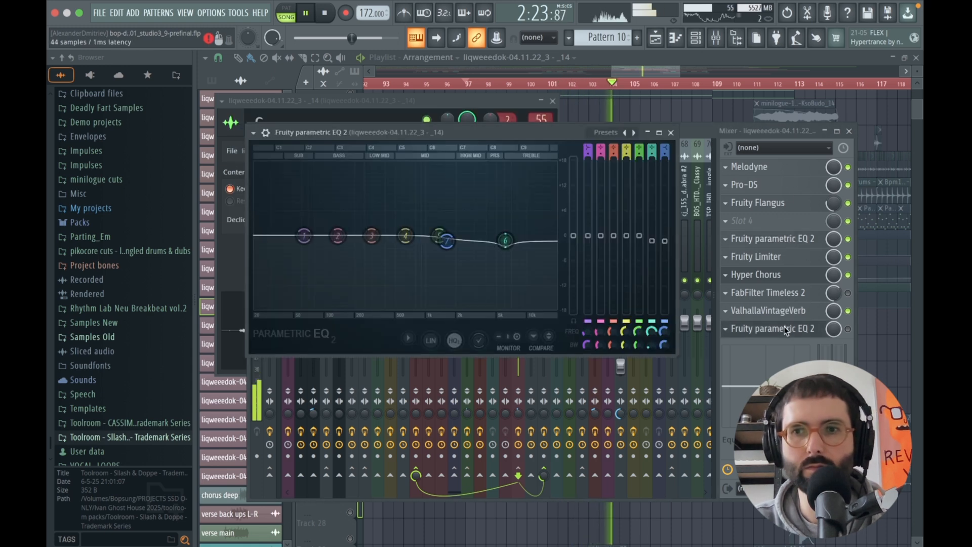
click(787, 329)
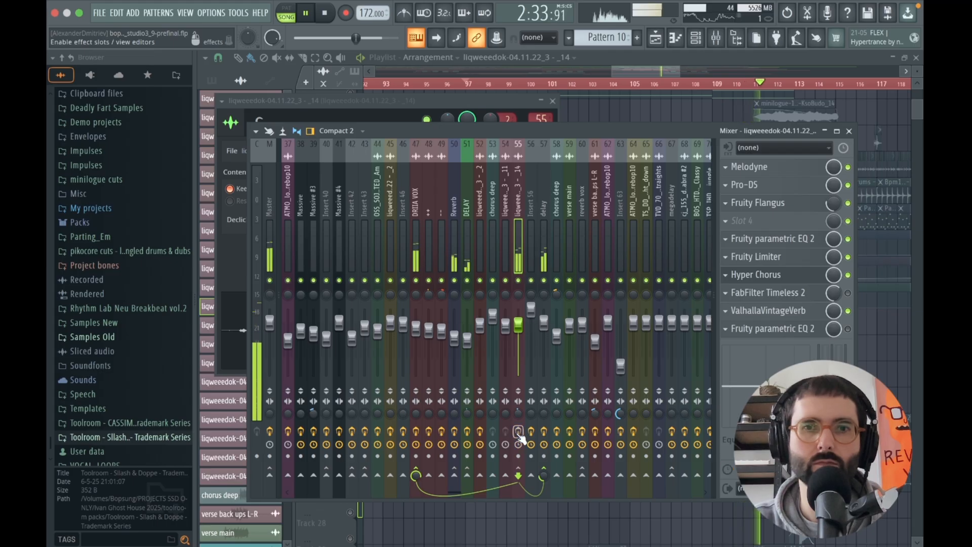
Step: Return to the playlist, unsolo the breakdown vocal tracks and bring the first chorus vocal tracks into view
click(638, 72)
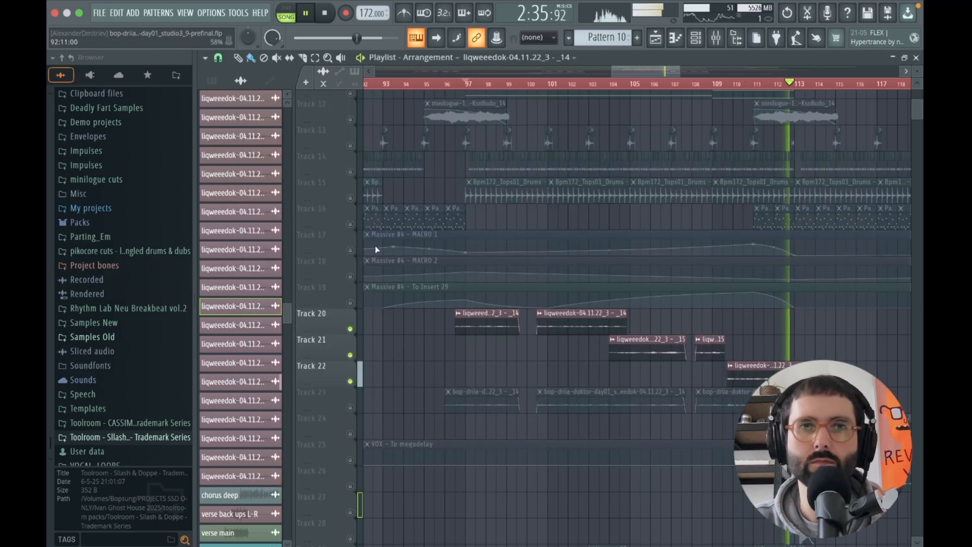
ctrl+click(350, 250)
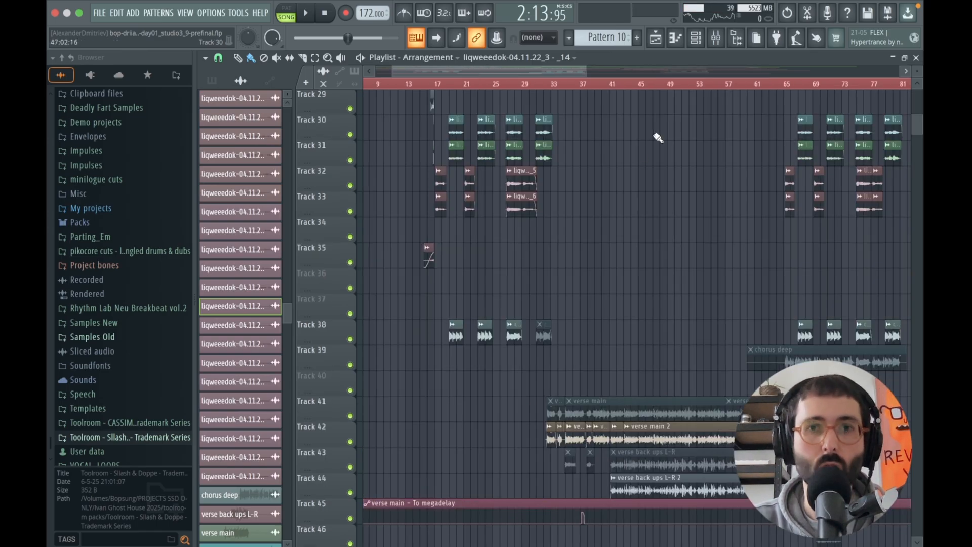
scroll(612, 152, up, 5)
ctrl+scroll(431, 200, up, 1)
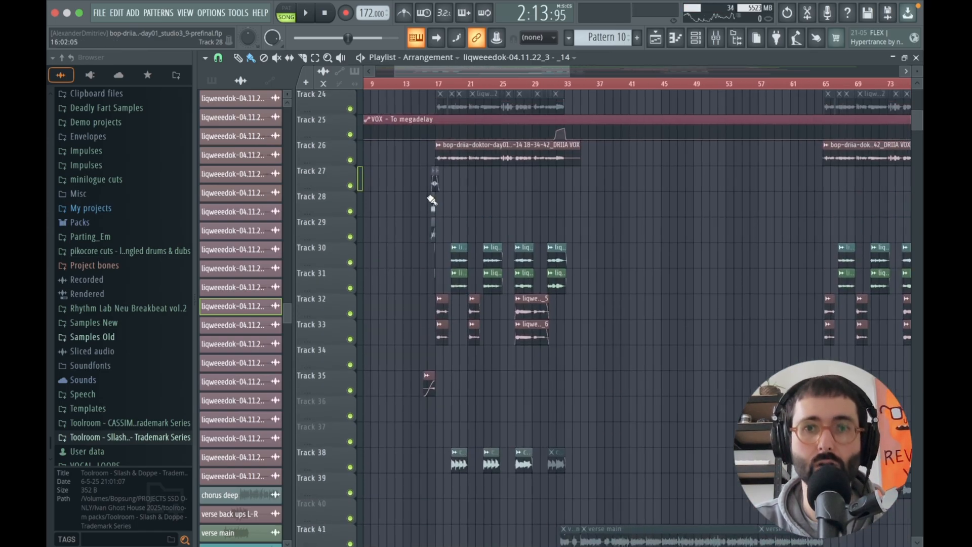
Step: Solo track 26 at bar 17 and inspect the DRIIA VOX clip's channel settings, then close them
scroll(431, 199, up, 4)
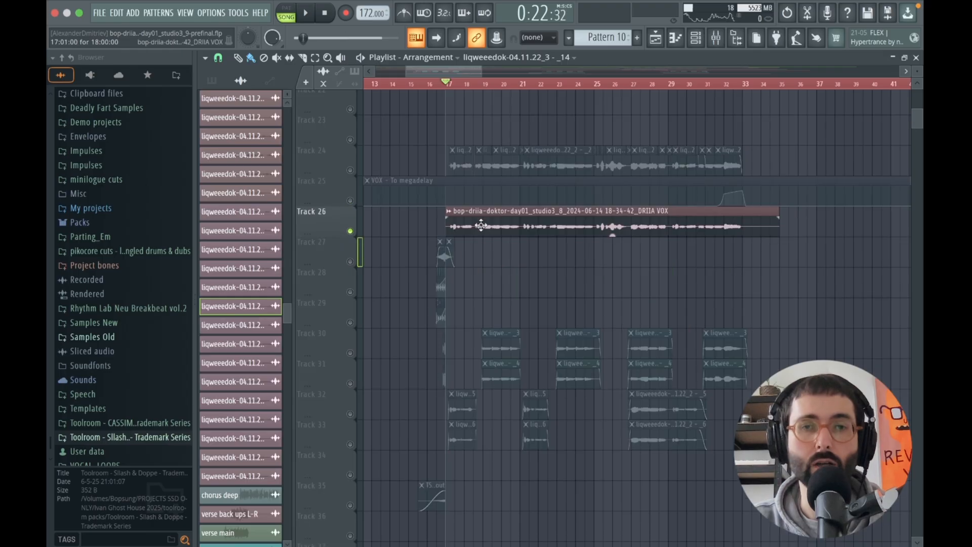
double_click(481, 226)
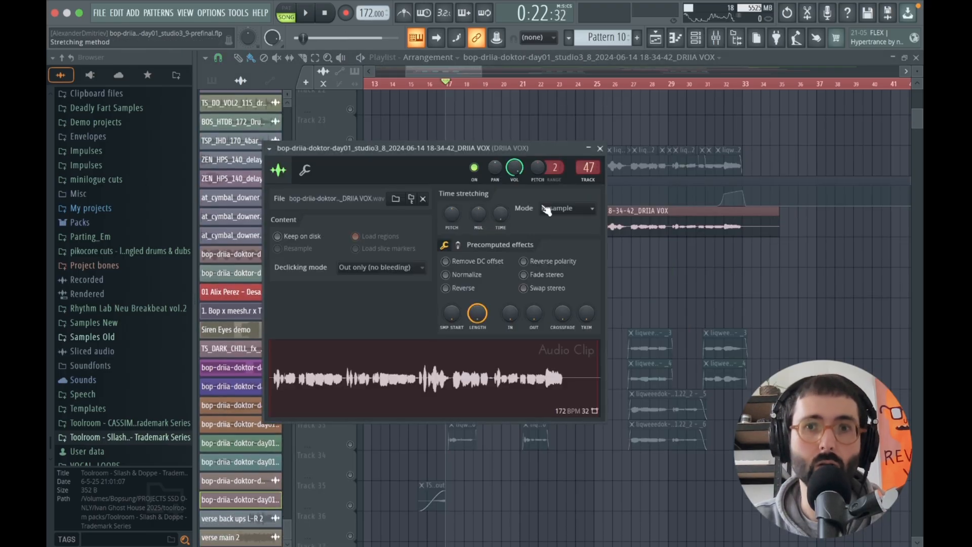
click(600, 149)
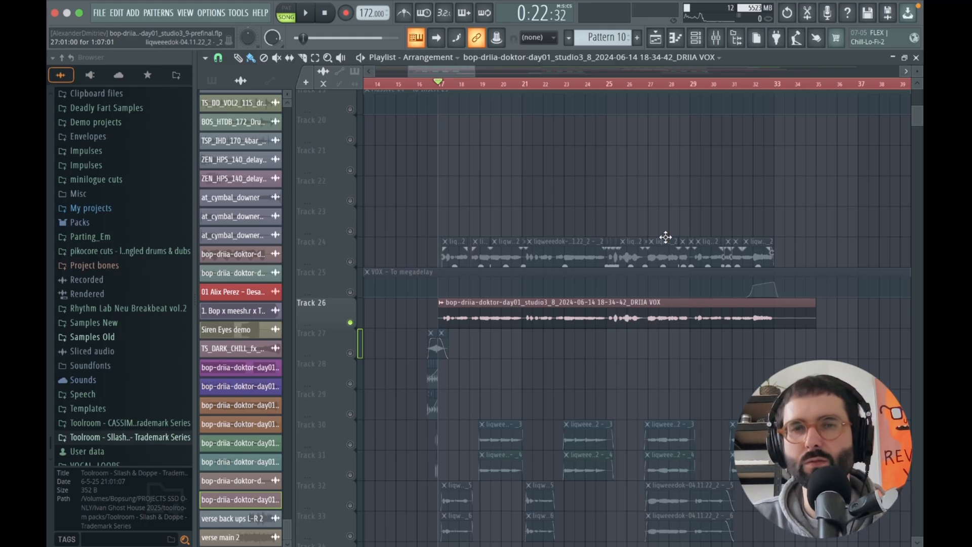
Step: Save the project and unsolo track 26 so all playlist tracks are active
key(ctrl+s)
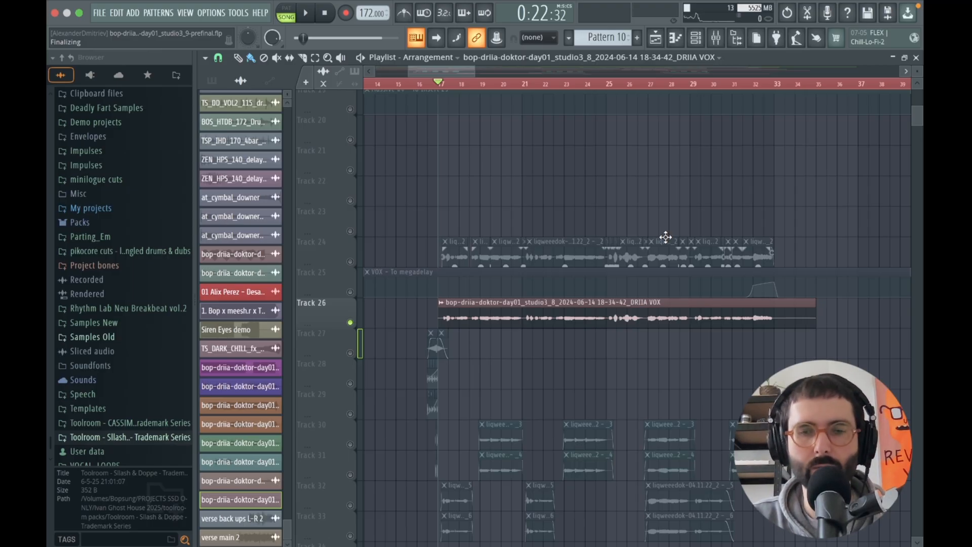
right_click(350, 322)
scroll(695, 226, down, 8)
scroll(679, 224, up, 8)
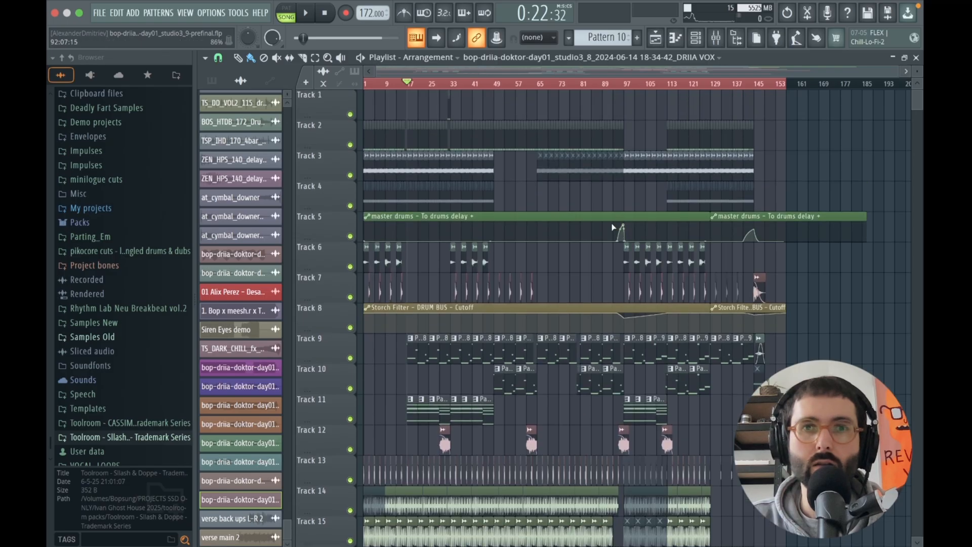
Step: Solo the drum patterns on track 2, play them from the song start and show the mixer
scroll(324, 158, up, 8)
key(space)
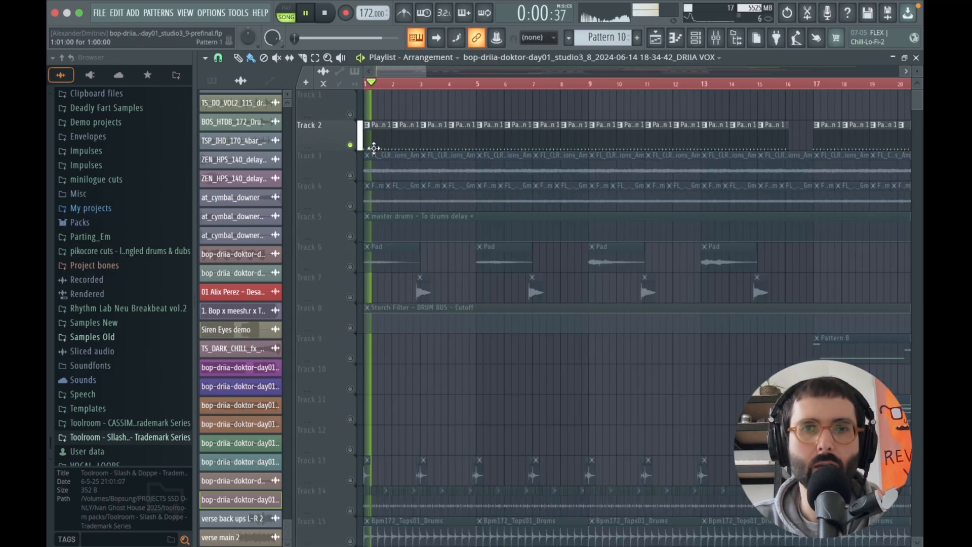
key(F9)
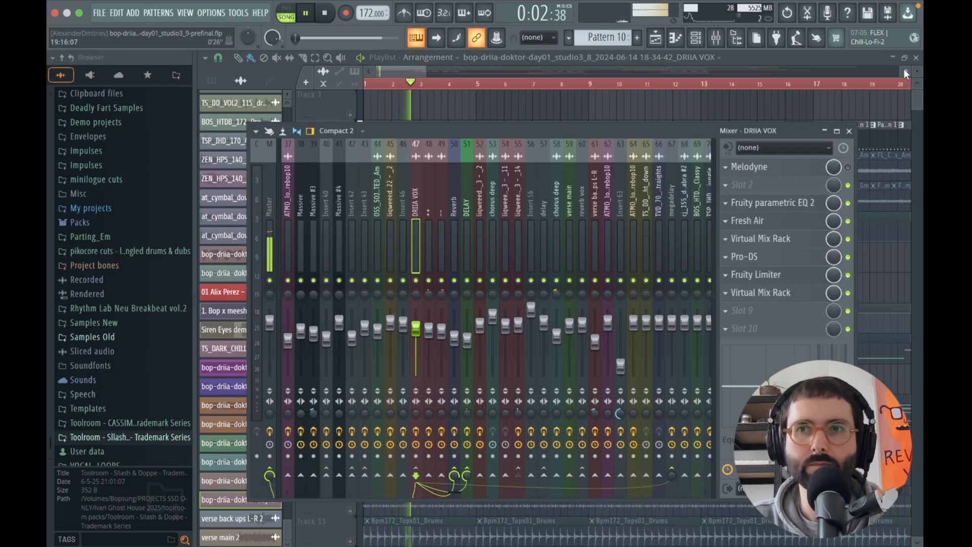
Step: Close the playlist, show the unsorted channels in the channel rack, stop playback and look through the drum patterns
click(915, 59)
click(653, 87)
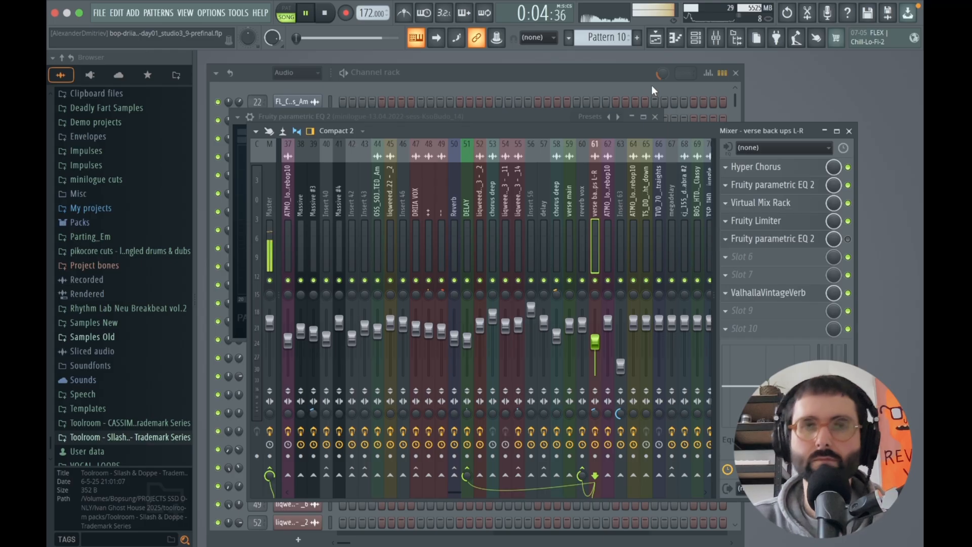
click(556, 78)
key(space)
scroll(613, 40, up, 4)
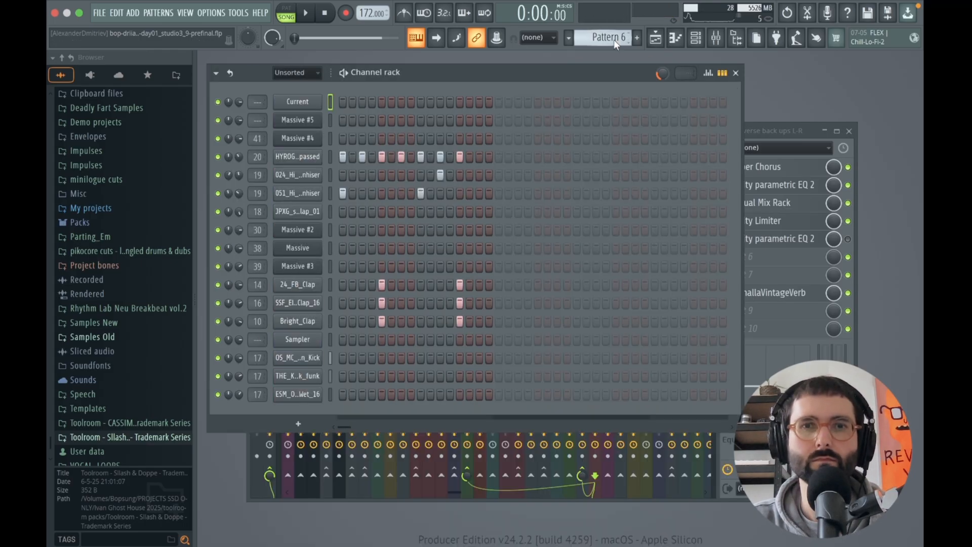
Step: Play from the song start and unmute tracks 14, 15, 17, 18 and 19 alongside the drum tracks
key(space)
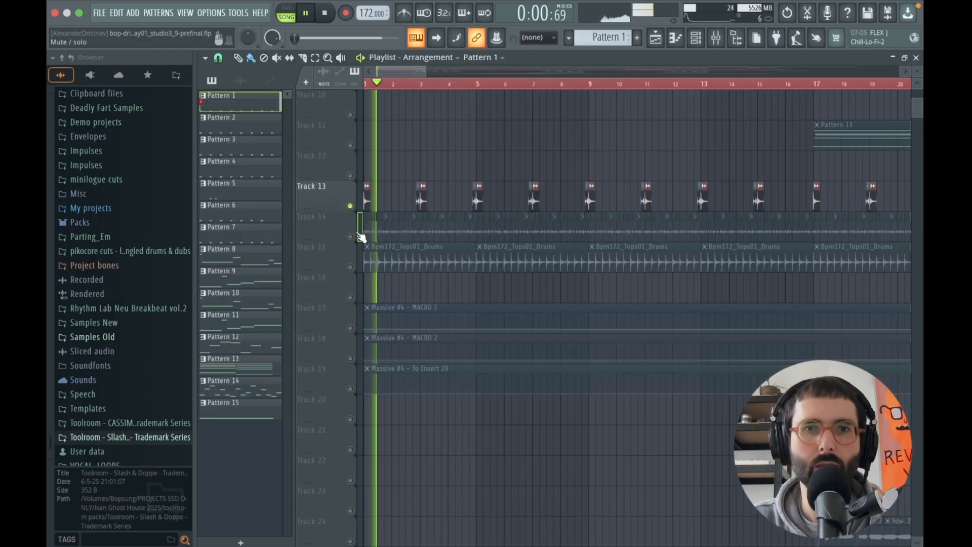
click(351, 237)
click(351, 266)
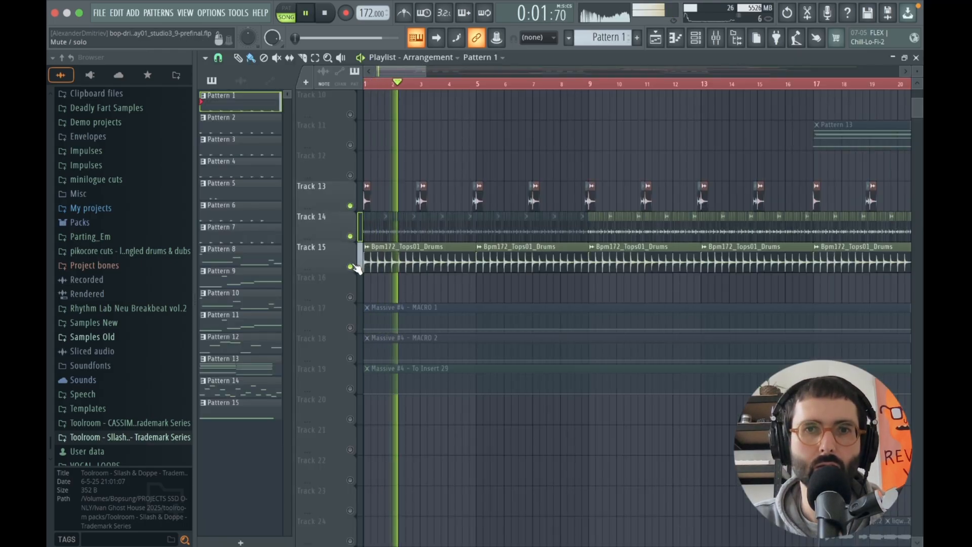
click(350, 328)
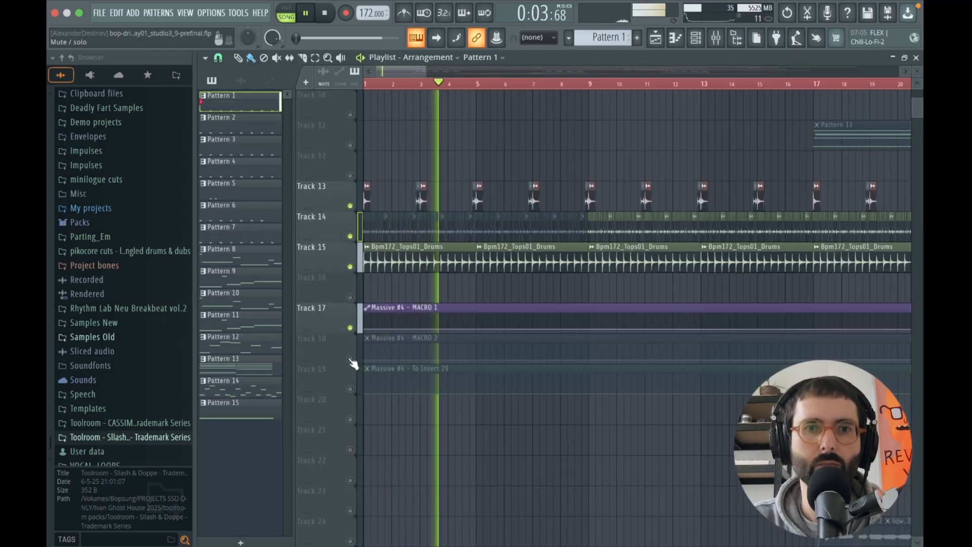
click(350, 359)
click(350, 389)
Step: Find the drum tracks in the mixer and play the song with the KICK mixer track selected and soloed
scroll(350, 364, up, 5)
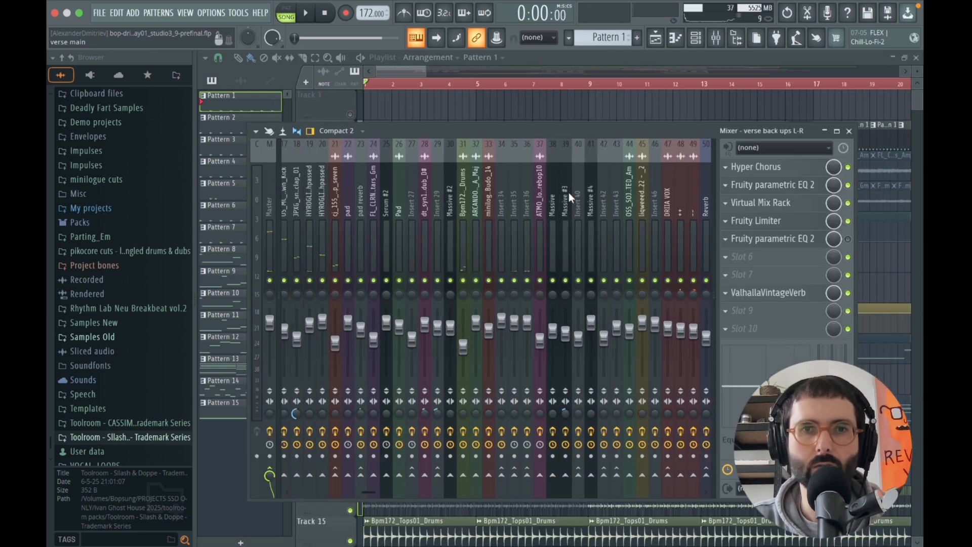
scroll(569, 193, left, 5)
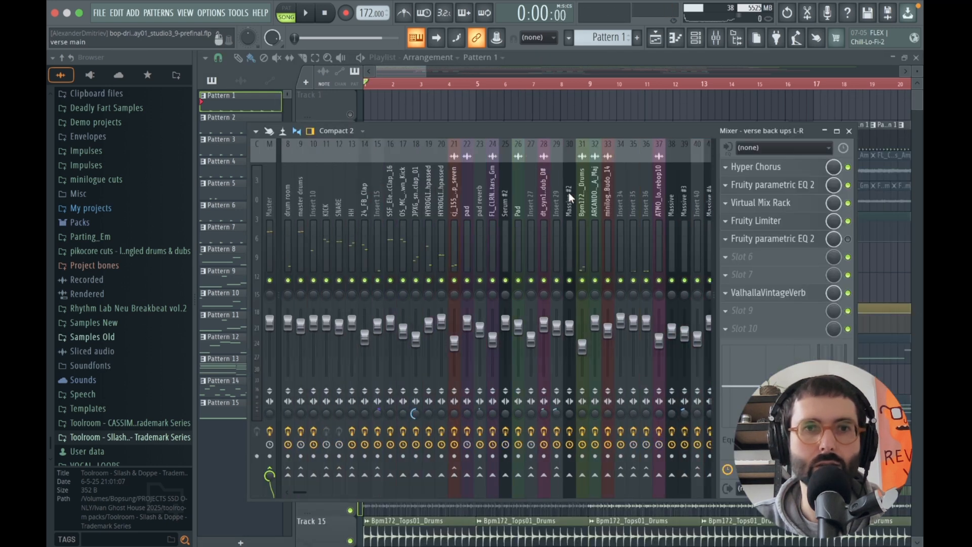
scroll(569, 192, left, 7)
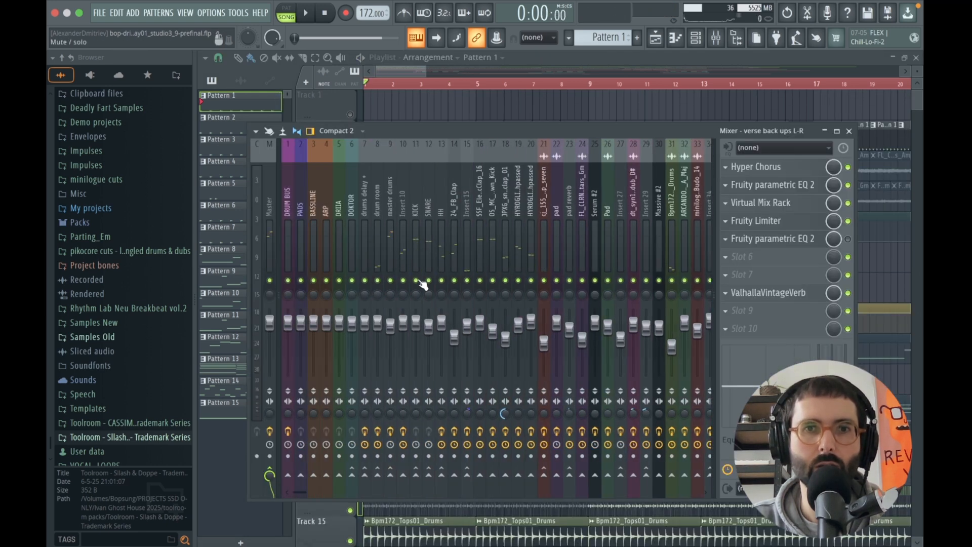
key(space)
click(418, 209)
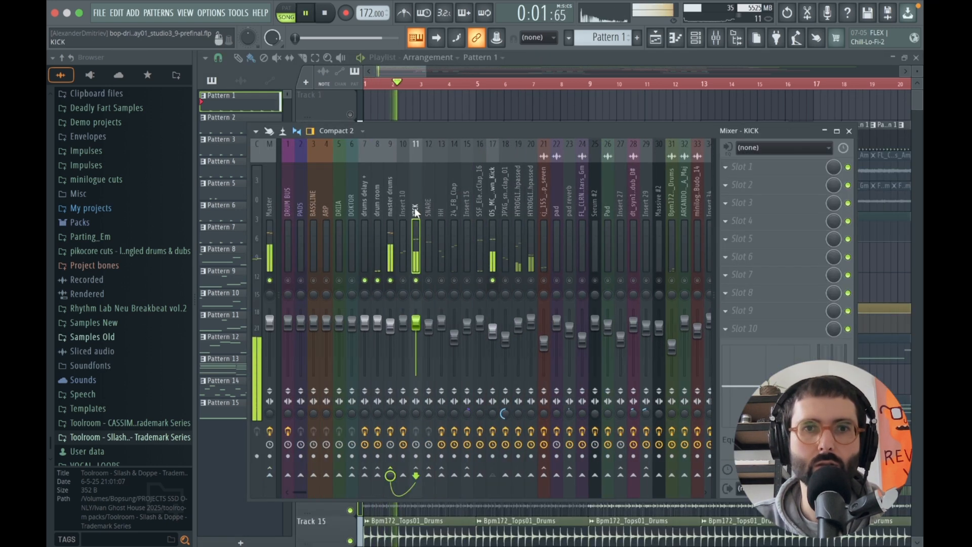
Step: Close the playlist, stop playback and open the OS_MC_Downtown_Kick sampler settings from the channel rack
click(916, 57)
click(582, 71)
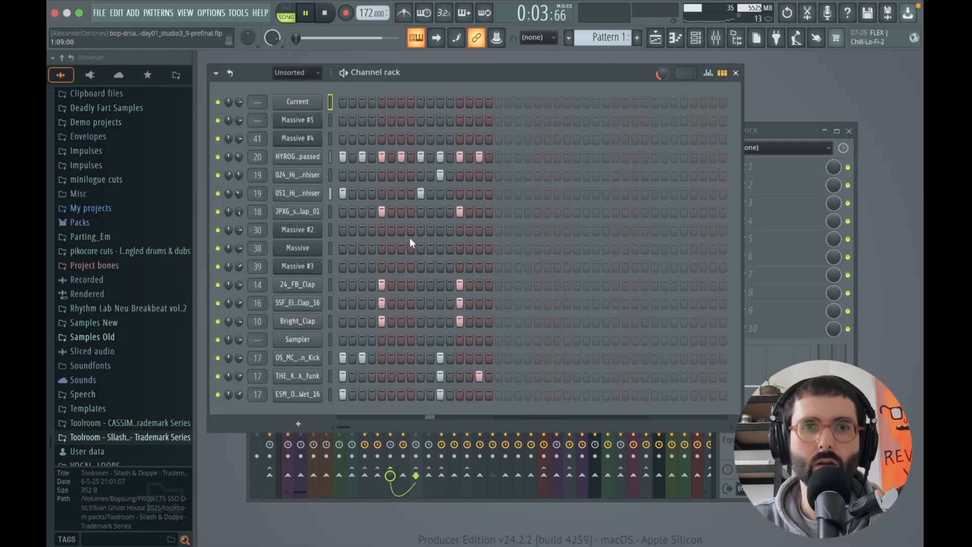
key(space)
click(299, 357)
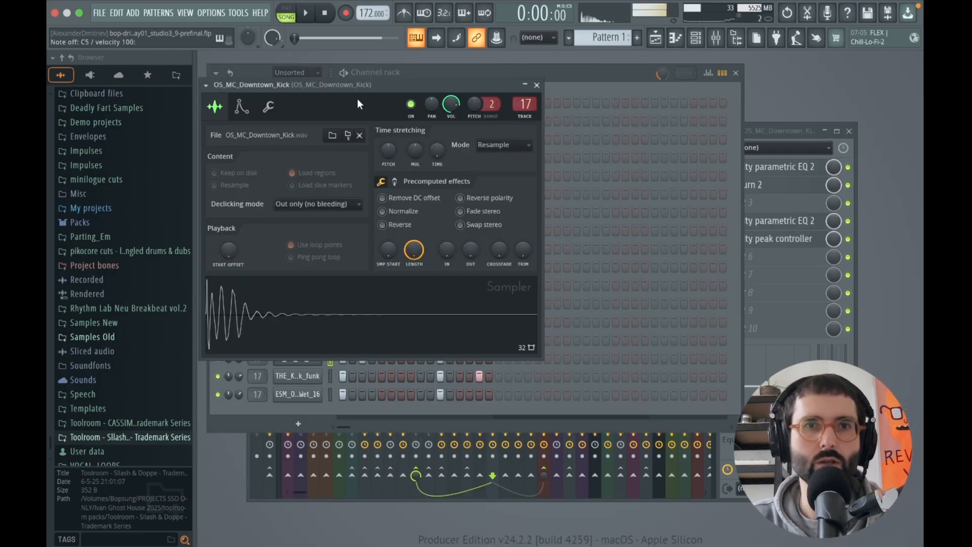
Step: View the sampler settings of the THE_KOUNT_kick_funk and ESM_One_Shot_Lofi_Kick_Trap_Filtered_Wet_16 layers, briefly playing the song before closing them
drag(357, 99, 581, 92)
click(302, 378)
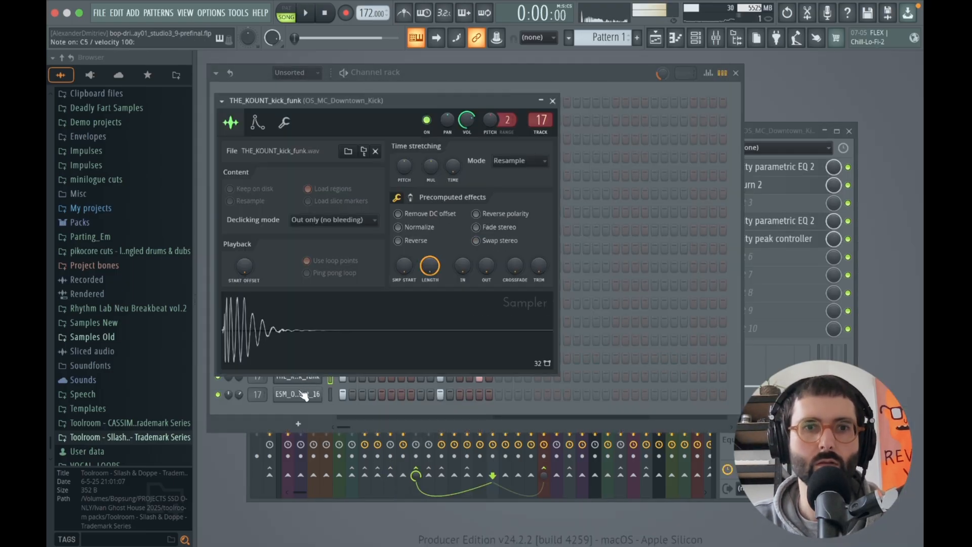
click(303, 394)
key(space)
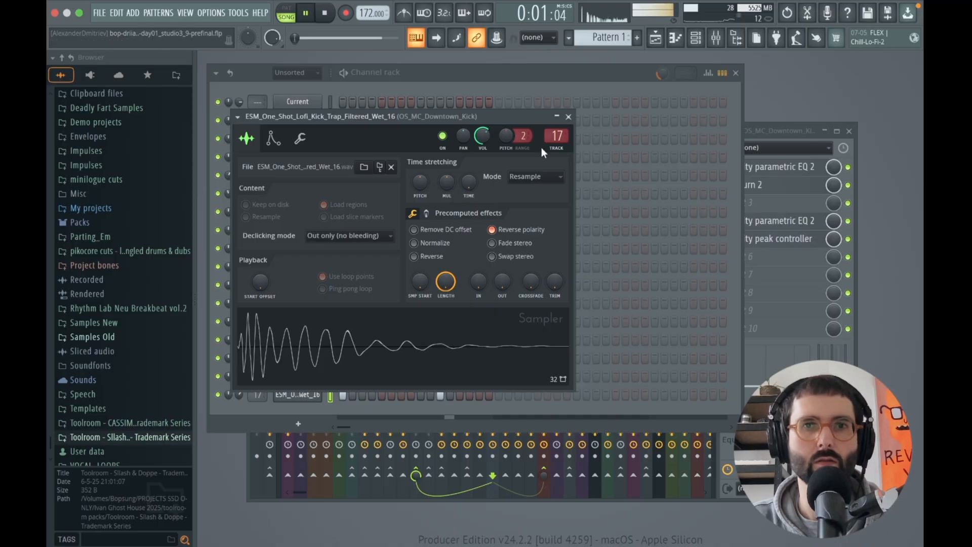
click(569, 117)
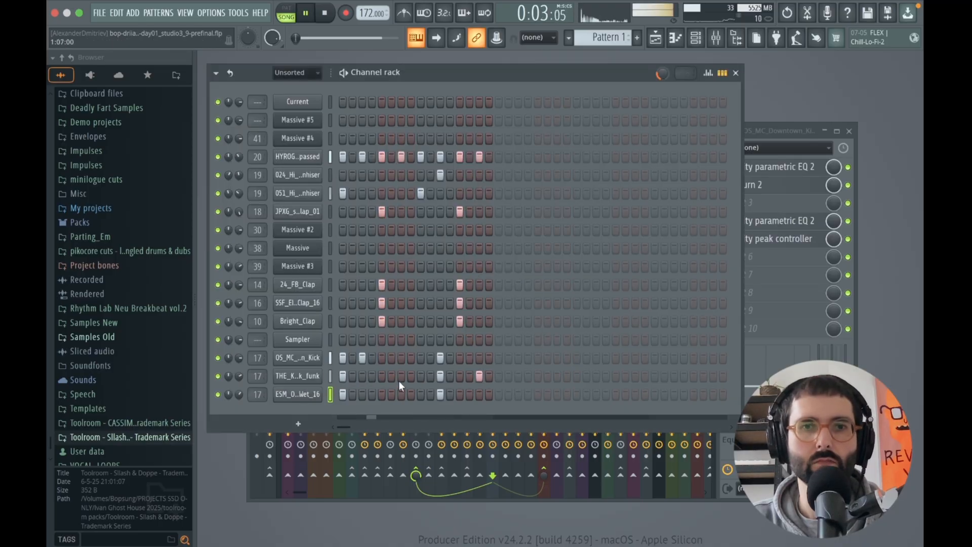
key(space)
Step: Bring the OS_MC_Downtown_Kick mixer track into view, look at its first Fruity Parametric EQ 2 and Saturn 2, and start playback
click(776, 140)
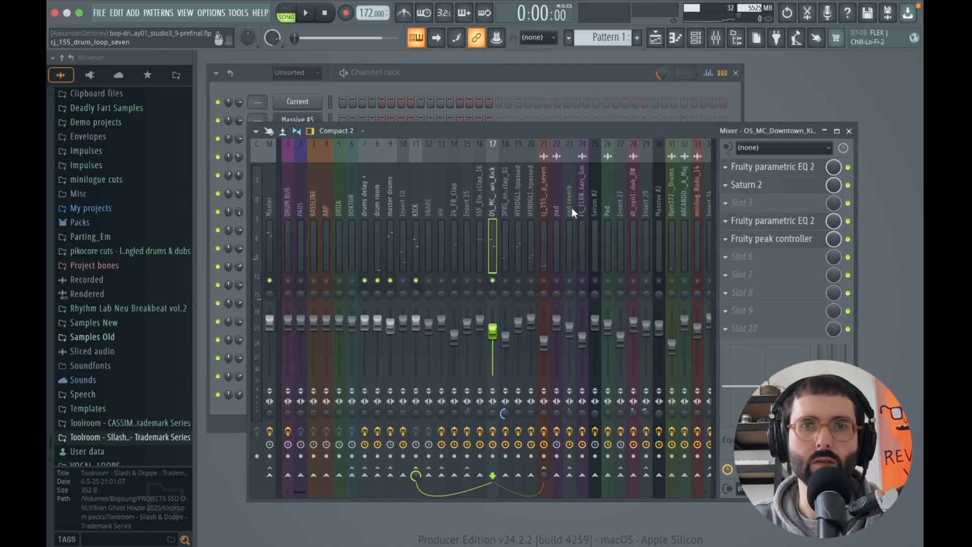
click(774, 167)
click(787, 169)
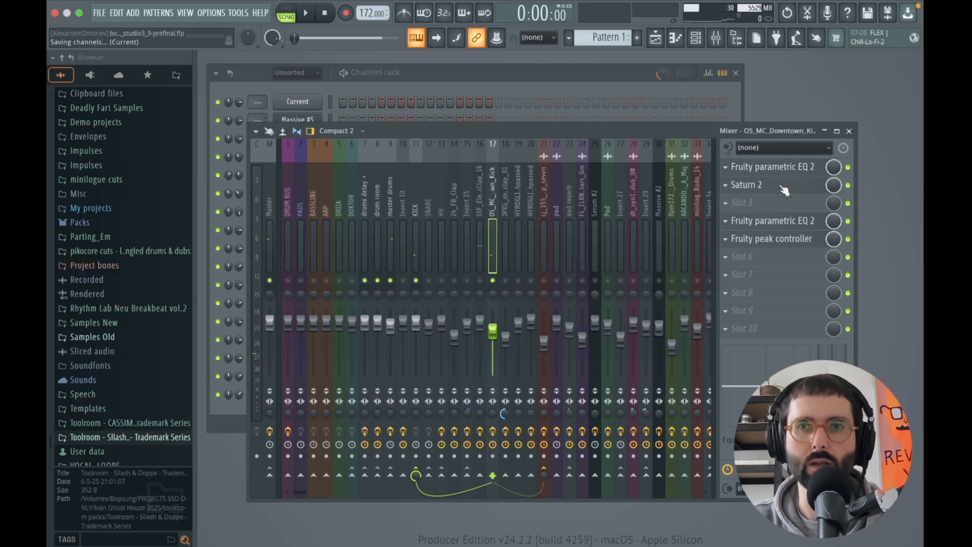
click(782, 188)
key(space)
click(783, 187)
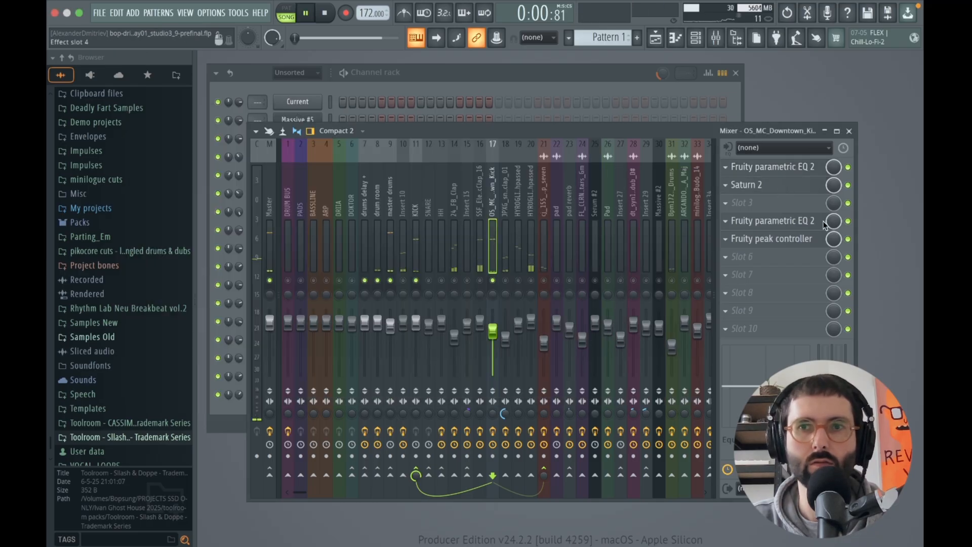
Step: Compare the kick by bypassing and re-enabling both Fruity Parametric EQ 2 slots and Saturn 2 on its mixer track during playback
click(848, 221)
click(849, 185)
click(848, 167)
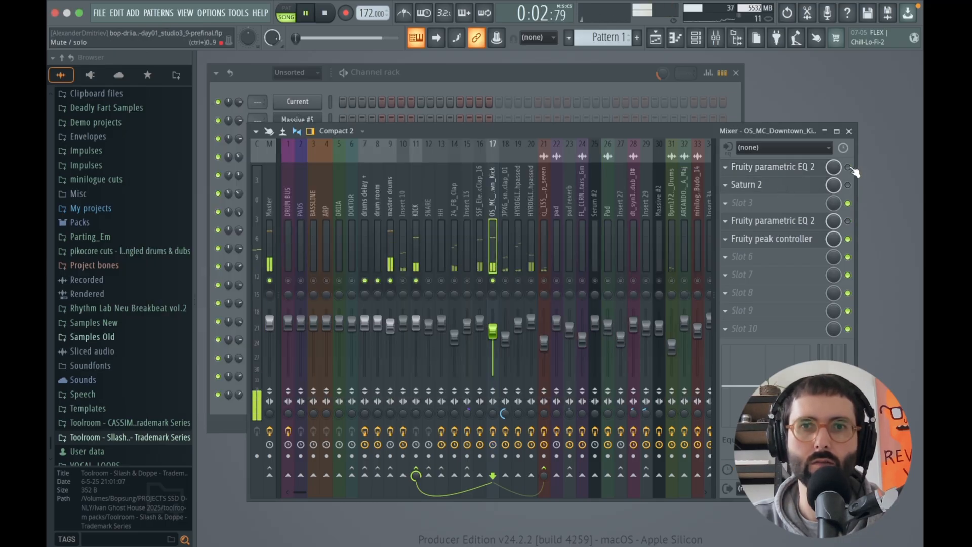
click(848, 167)
click(849, 185)
click(849, 221)
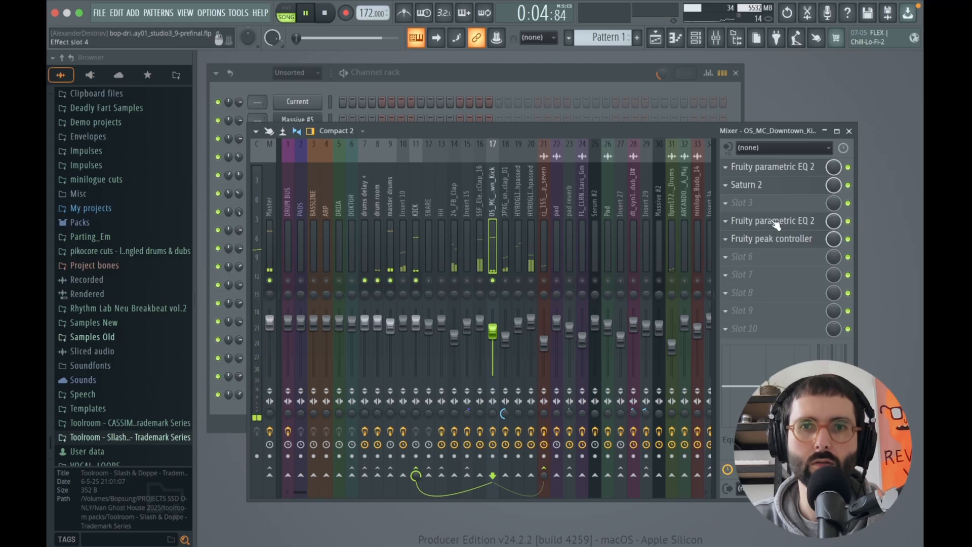
key(space)
Step: Check the drum steps in the channel rack, return to the mixer and play the song with the SNARE track selected and unmuted
click(466, 73)
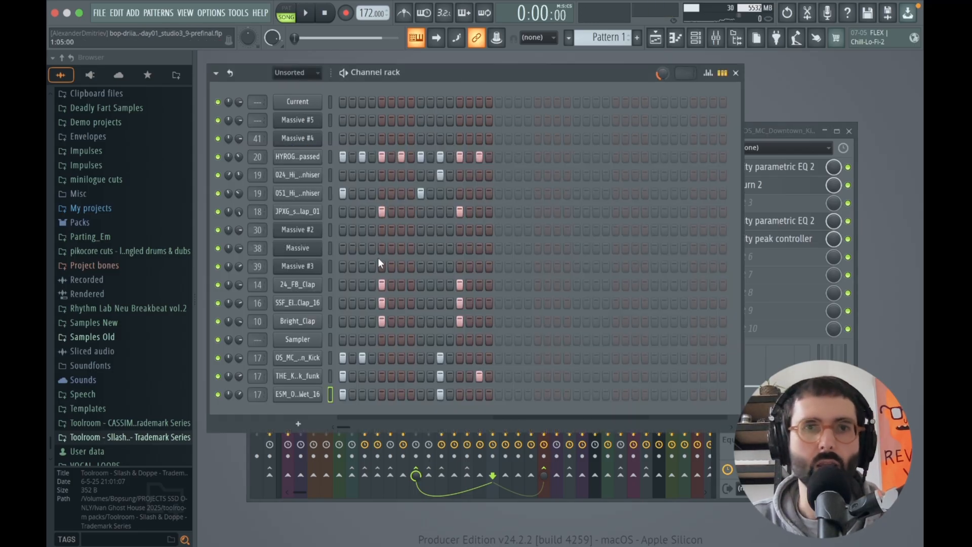
click(764, 135)
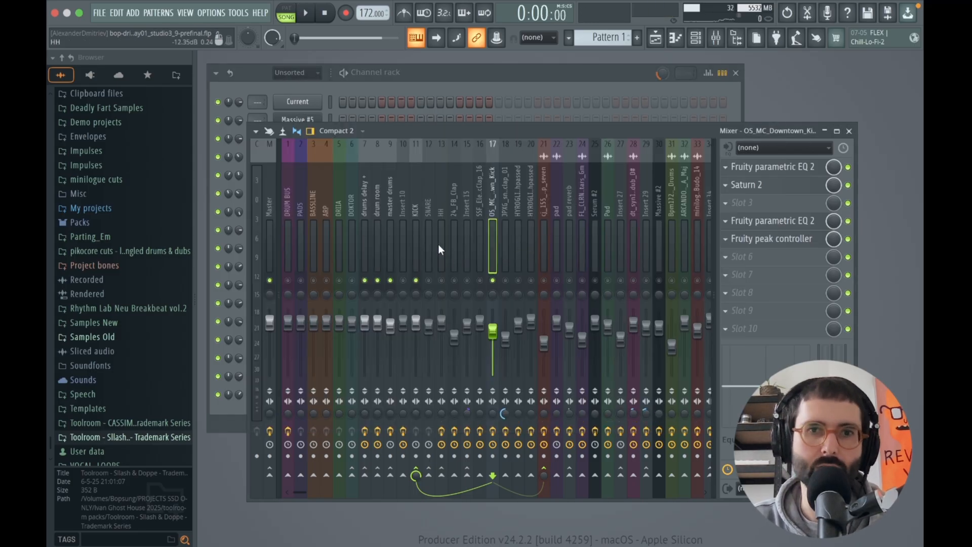
key(space)
click(430, 209)
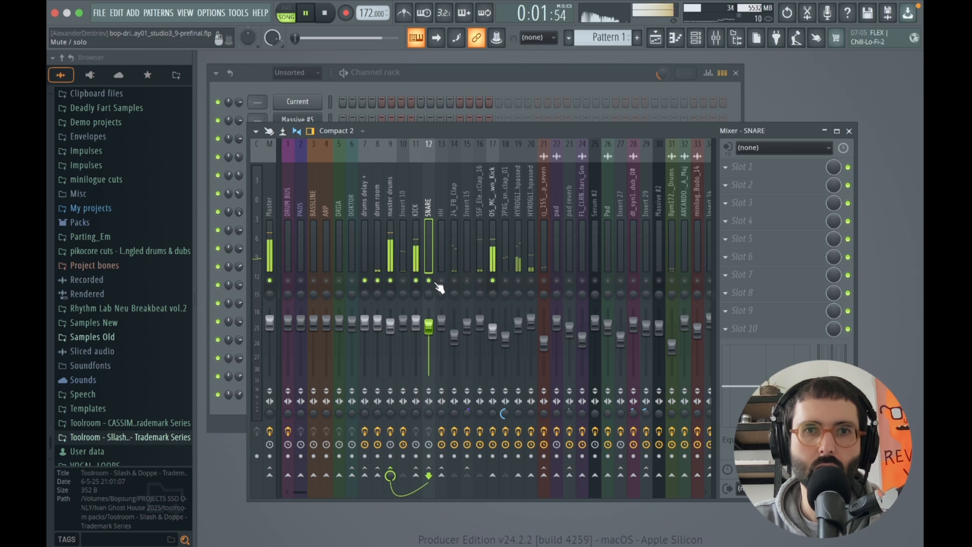
Step: Play the song with SSF_ElectricClap_16 as the only active clap channel and view the Fruity Parametric EQ 2 on its mixer track
click(435, 87)
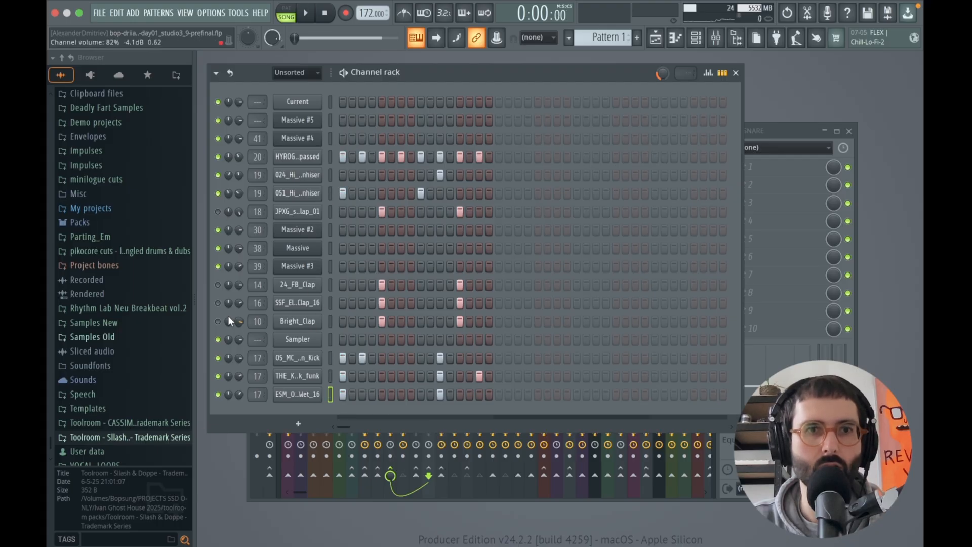
key(space)
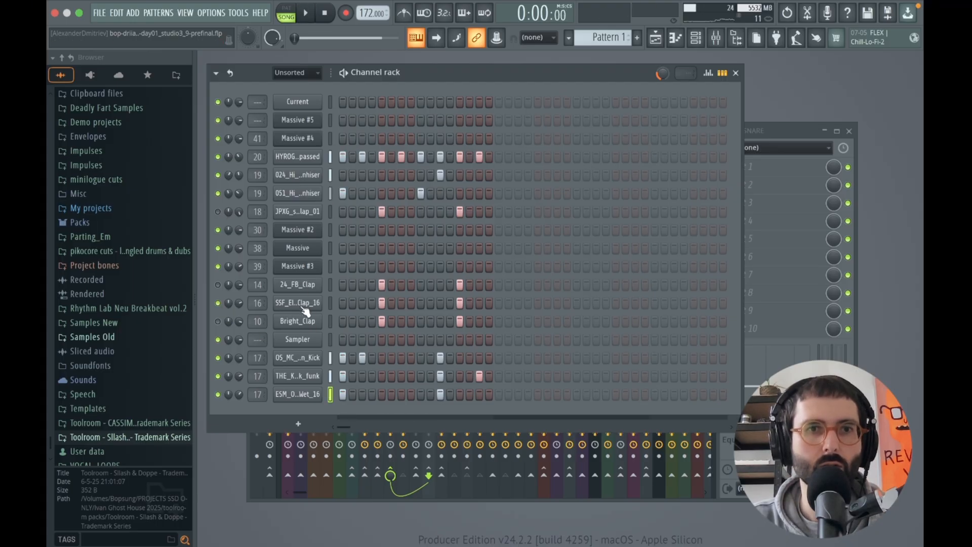
click(303, 305)
click(771, 133)
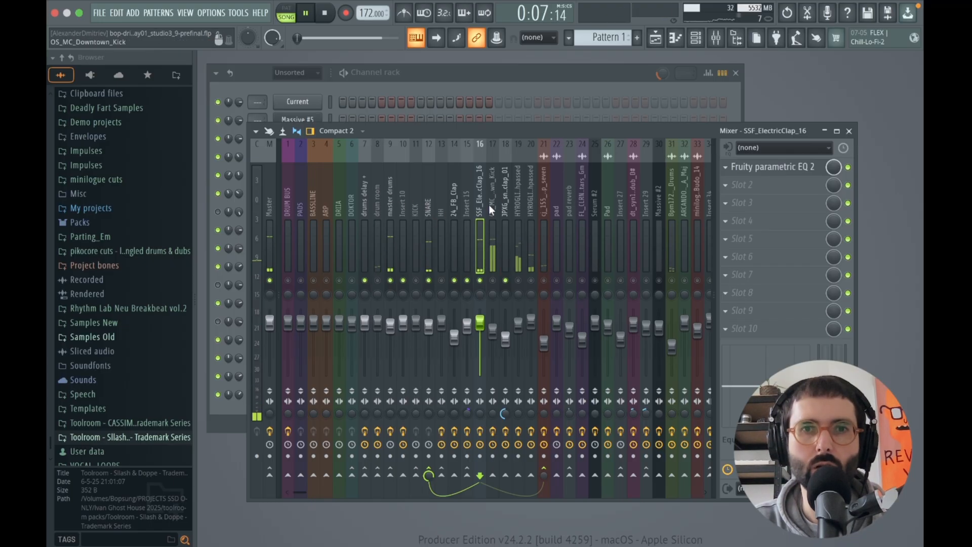
click(757, 171)
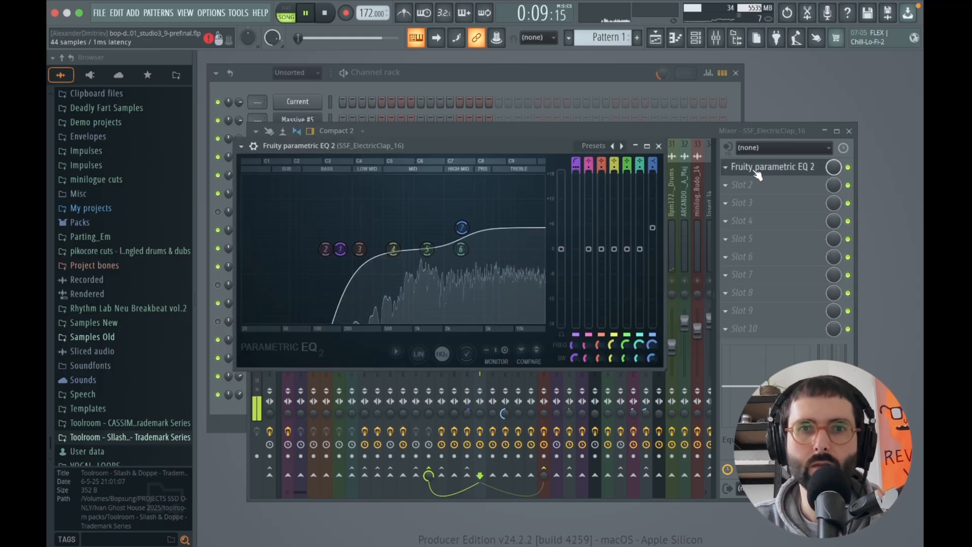
click(757, 171)
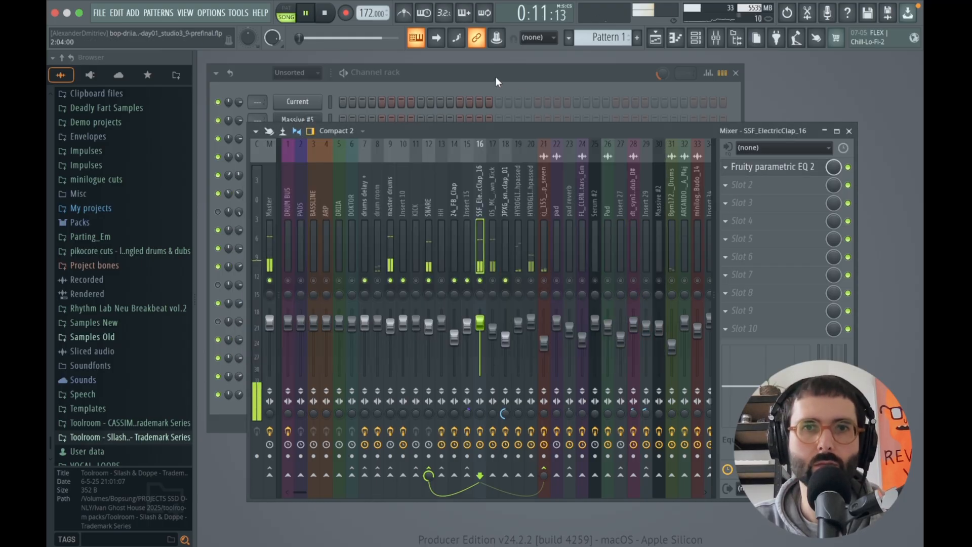
Step: Unmute the Bright_Clap and SSF_ElectricClap_16 channels and select the Insert 10 track in the mixer
click(494, 76)
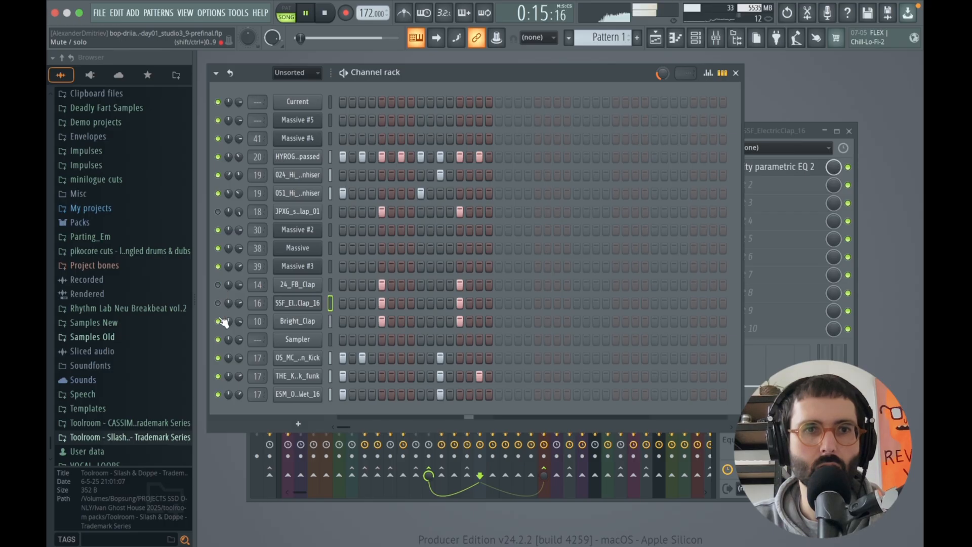
click(218, 303)
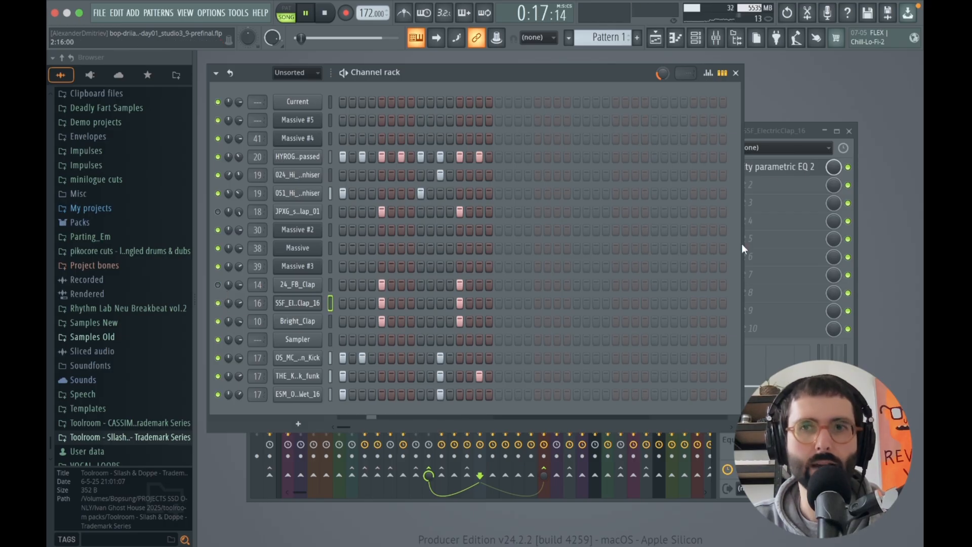
click(780, 130)
click(403, 208)
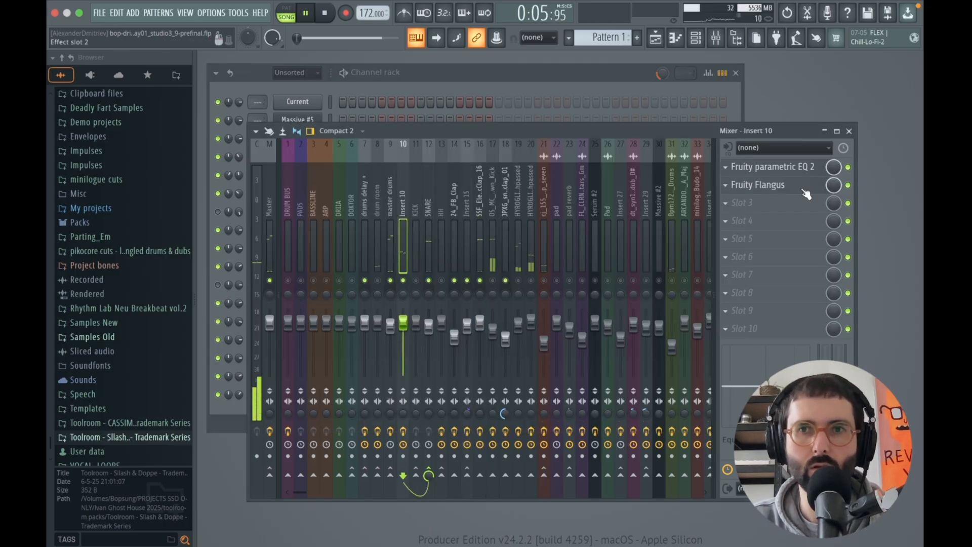
Step: Look at Fruity Flangus on Insert 10, bypass it and the Fruity Parametric EQ 2, and stop playback
click(802, 190)
click(803, 190)
click(848, 185)
click(848, 167)
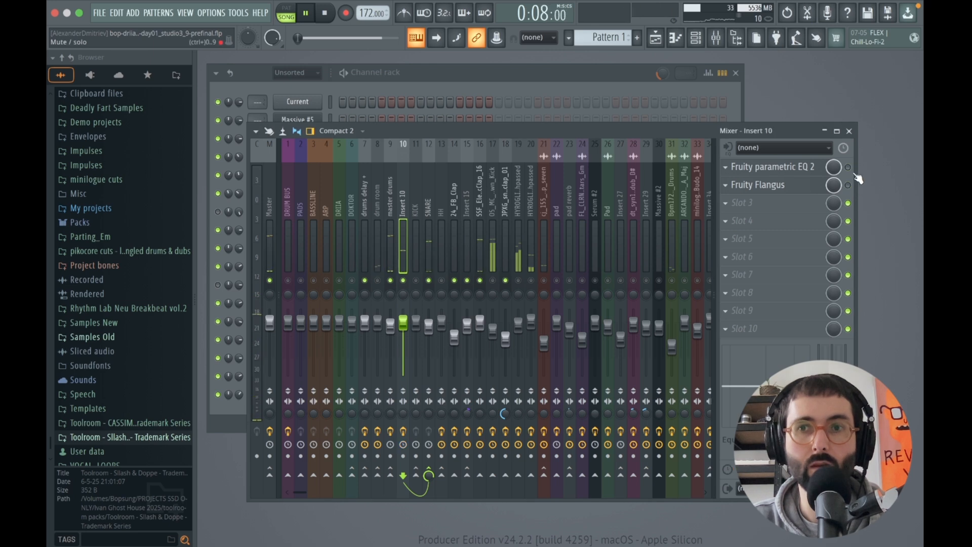
key(space)
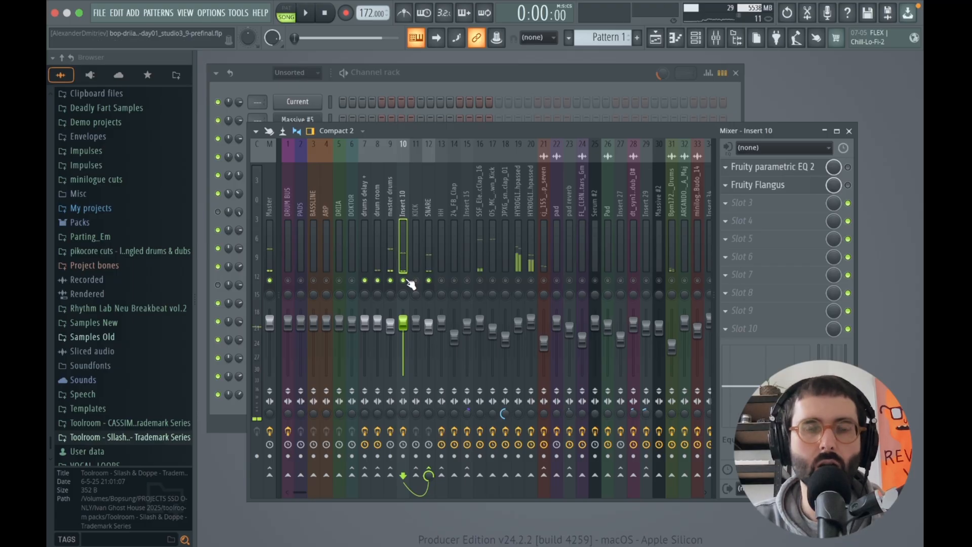
Step: Open the 24_FB_Clap sampler settings from the channel rack and play the song briefly with its mixer track in view
key(F6)
click(315, 289)
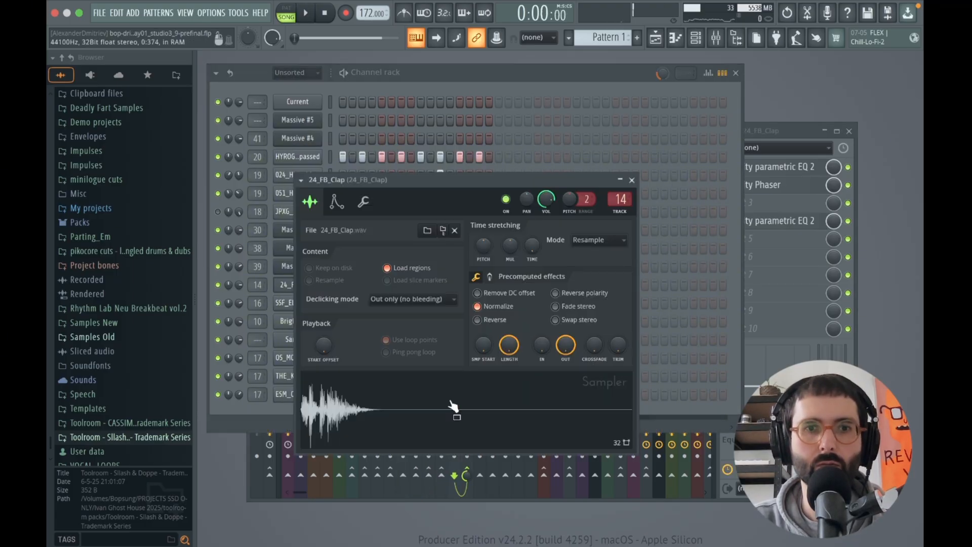
key(F9)
key(space)
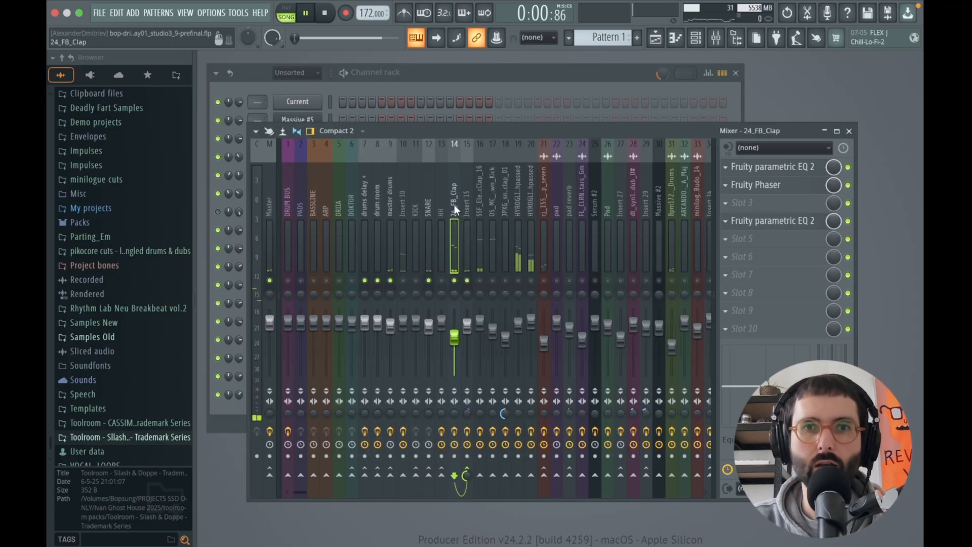
key(space)
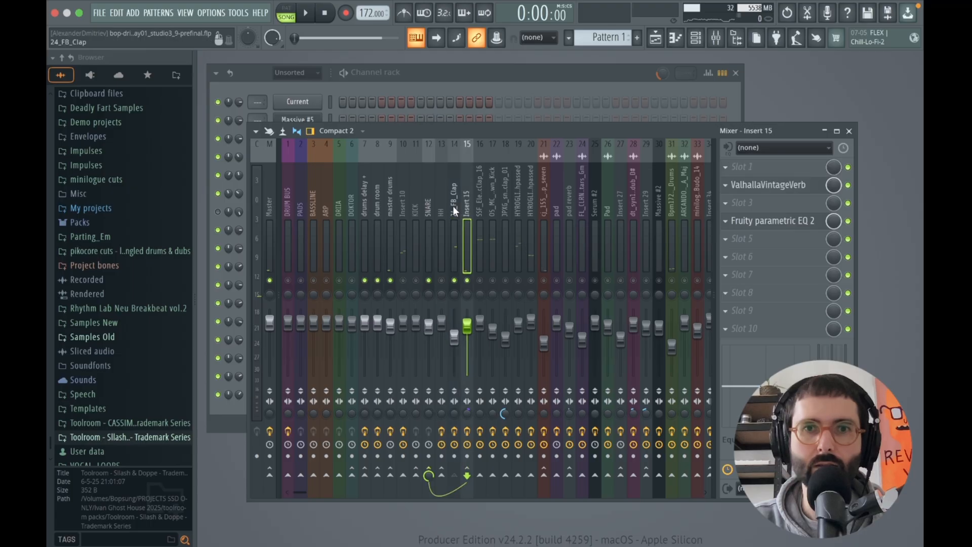
Step: Examine the Fruity Phaser and the first Fruity Parametric EQ 2 settings on the 24_FB_Clap mixer track
click(788, 192)
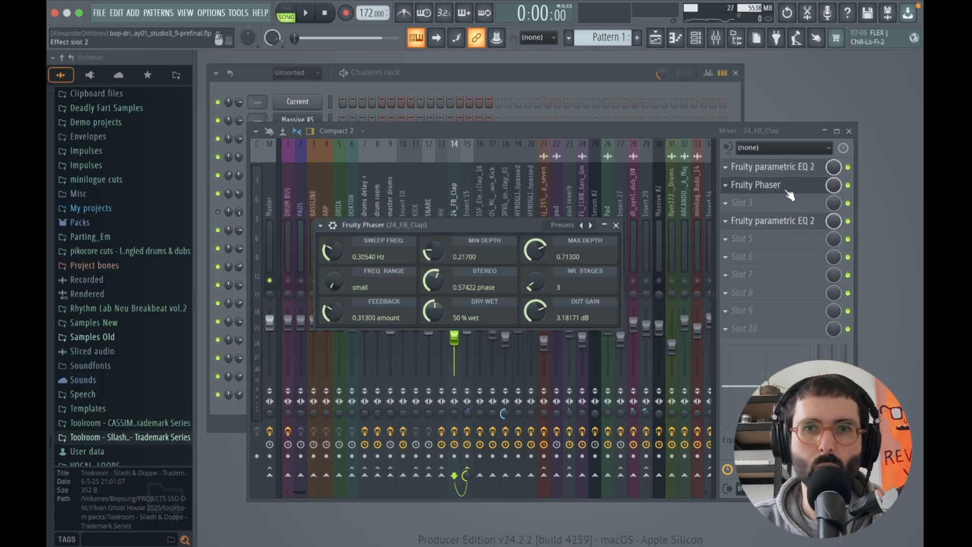
click(617, 226)
click(764, 168)
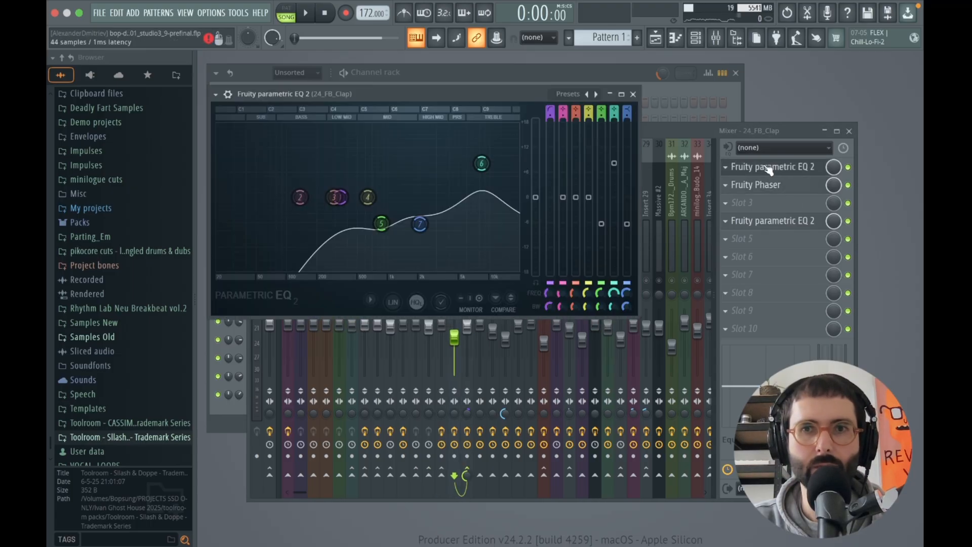
click(764, 173)
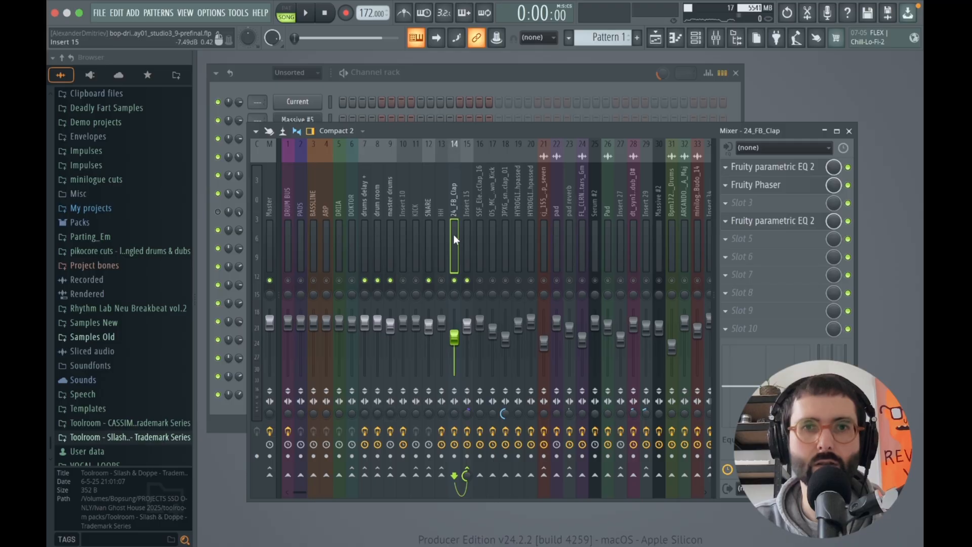
Step: Audition ValhallaVintageVerb on Insert 15 with its mix lowered to 50%, return the mix to 100% and close the plugin
click(464, 202)
click(734, 187)
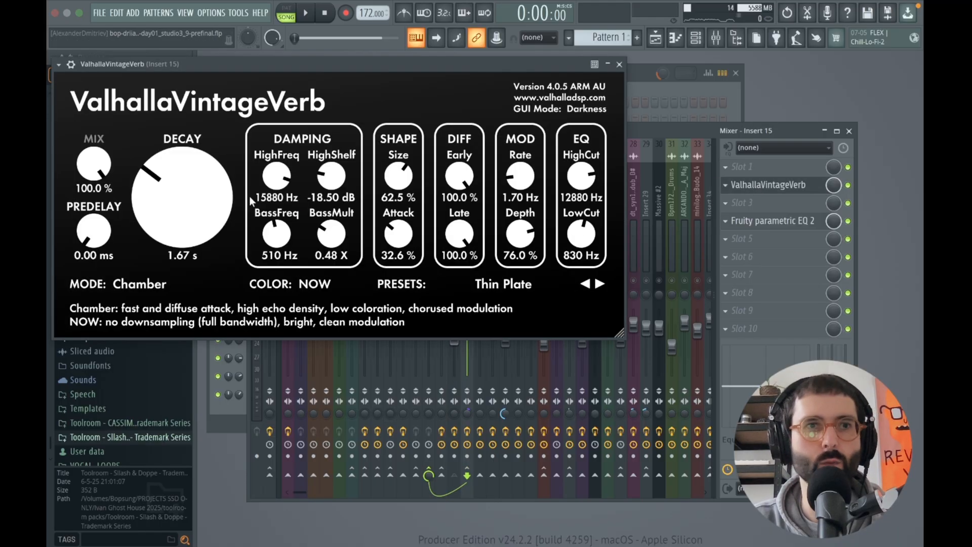
drag(97, 165, 103, 198)
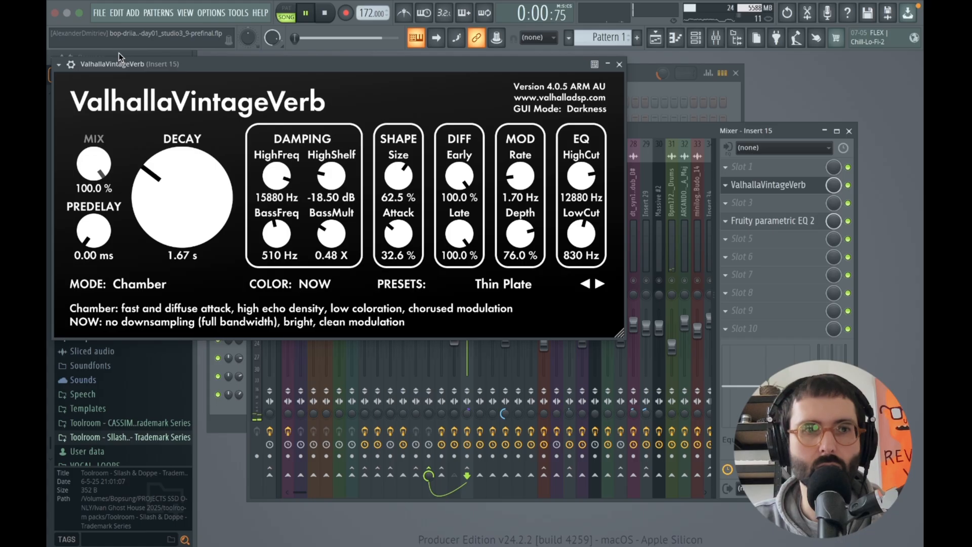
drag(95, 167, 101, 286)
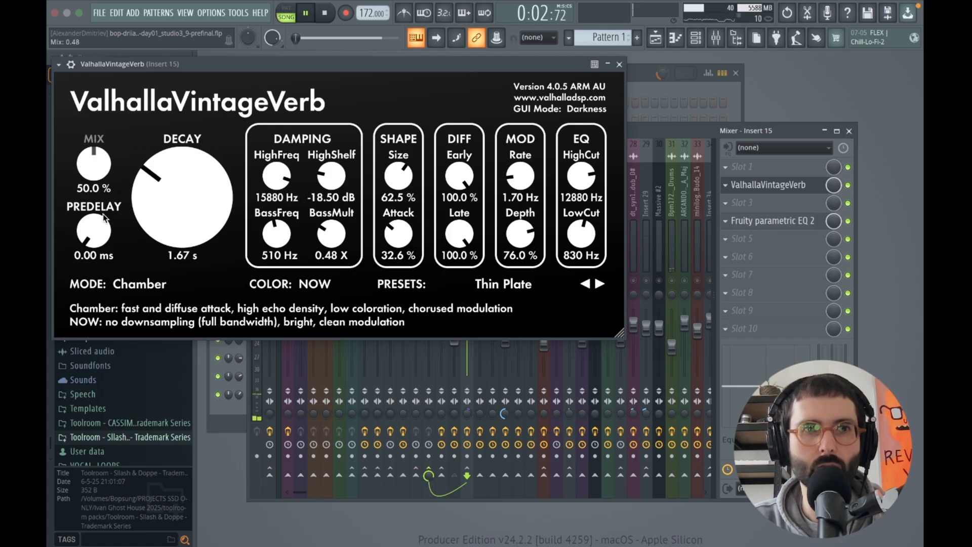
drag(91, 164, 144, 166)
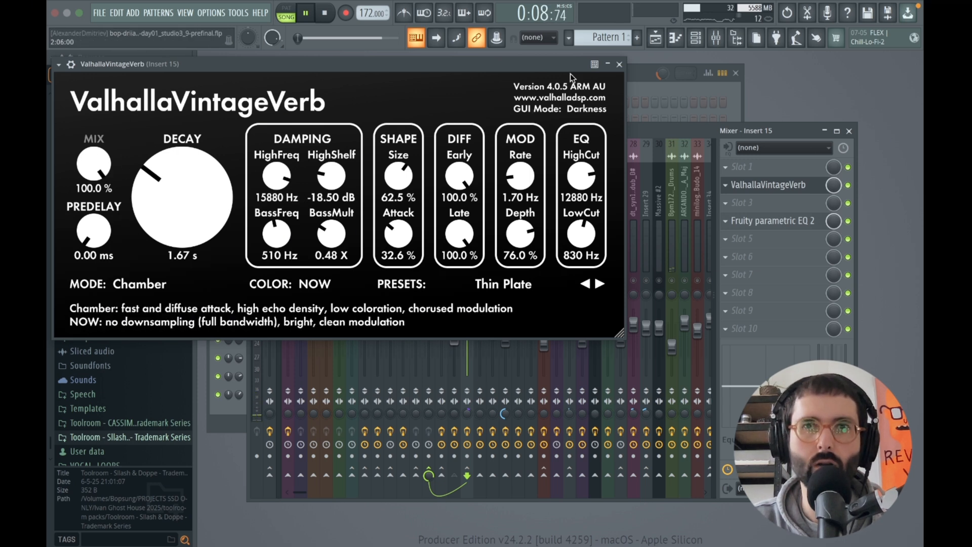
click(619, 65)
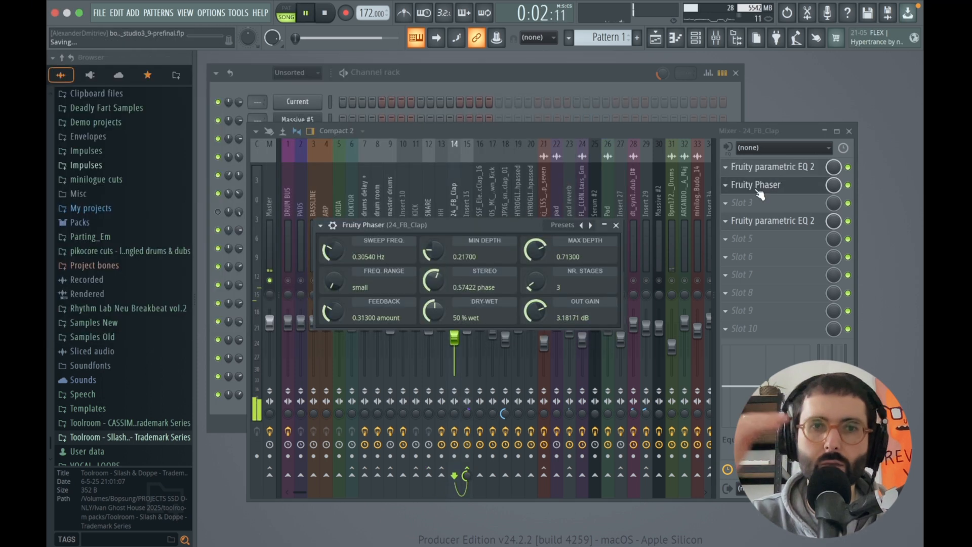
Step: Close the Fruity Phaser and 24_FB_Clap sampler windows and move the mixer down so the channel rack is uncovered
click(616, 225)
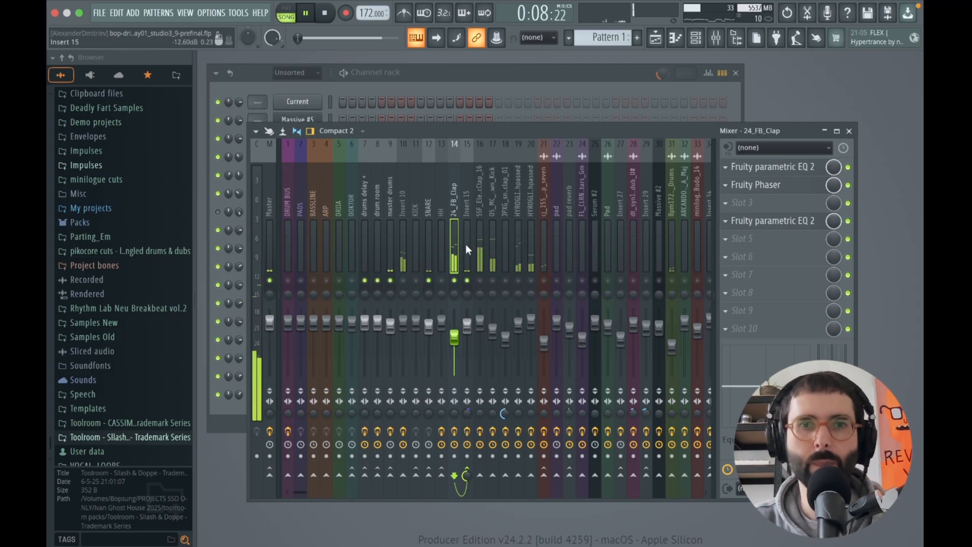
drag(447, 130, 571, 270)
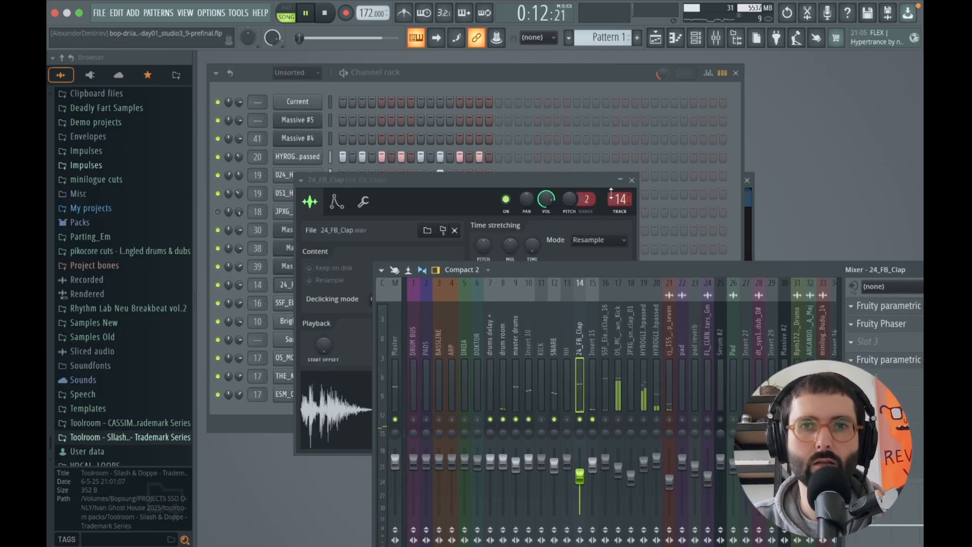
click(632, 181)
click(632, 180)
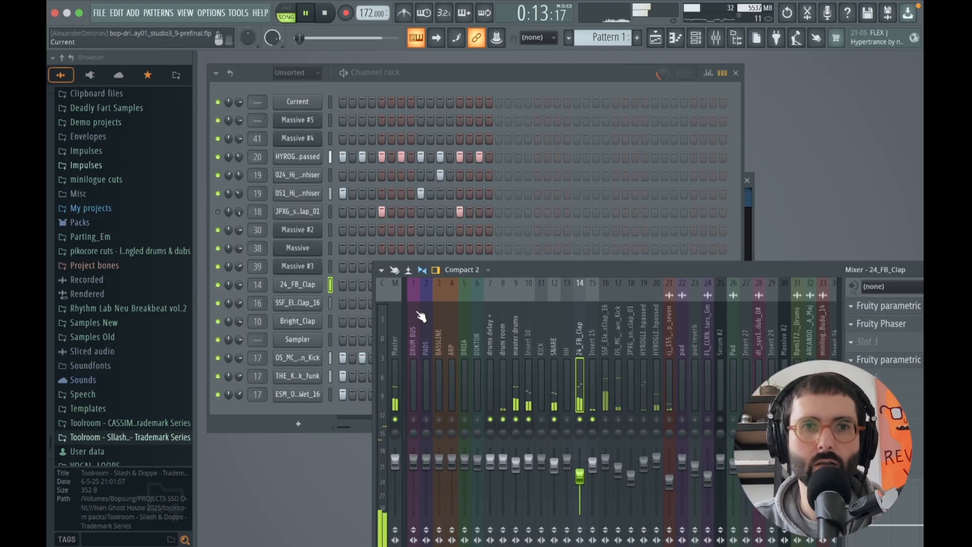
Step: Compare the soloed snare tracks with the full mix in the mixer, muting the drum room, and stop playback with SNARE soloed
right_click(567, 420)
right_click(567, 420)
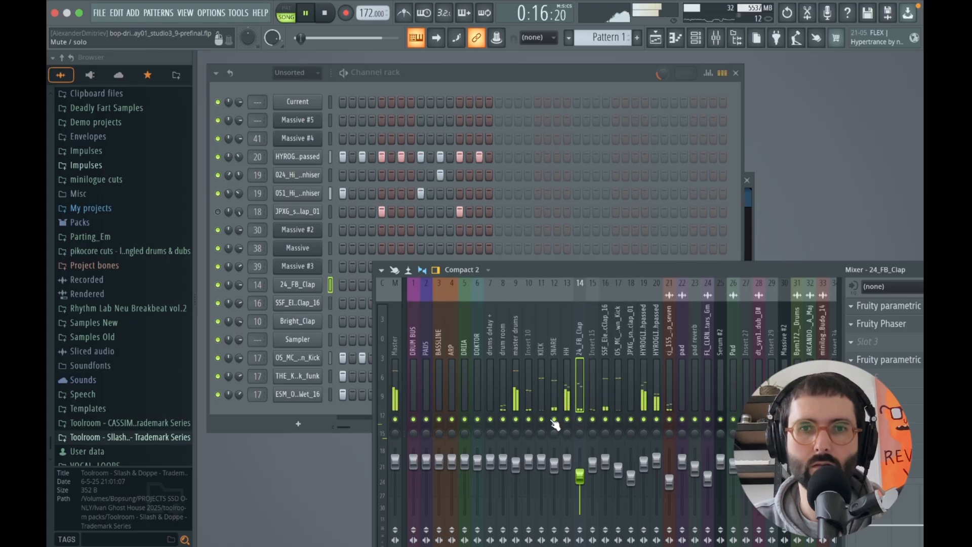
click(503, 419)
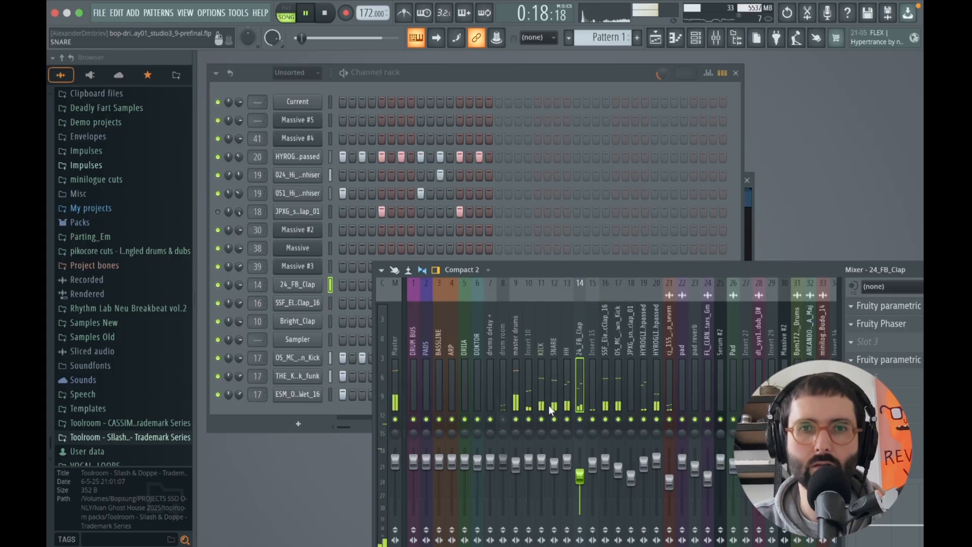
right_click(567, 419)
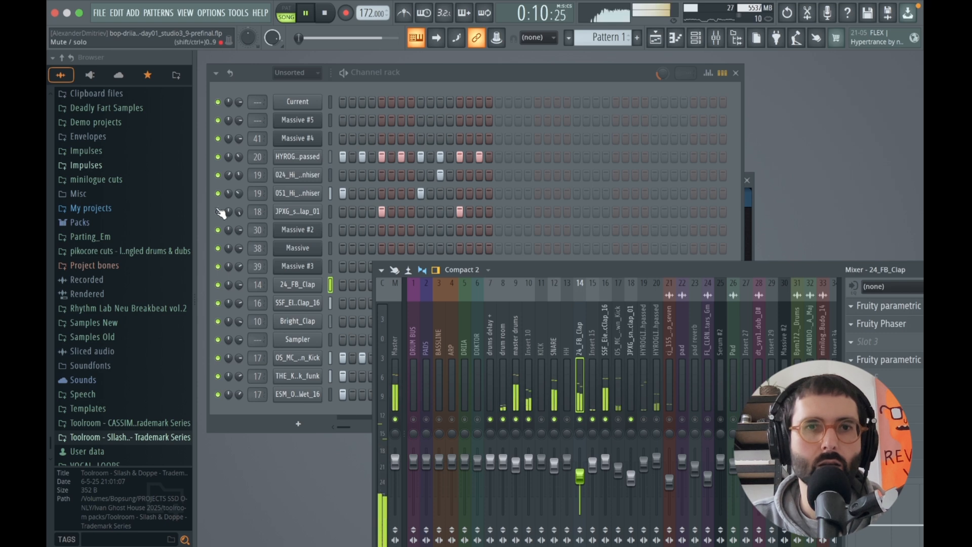
key(space)
Step: Move the mixer off the channel rack, unmute the JPXG snare clap channel and open its sampler settings
drag(510, 273, 596, 205)
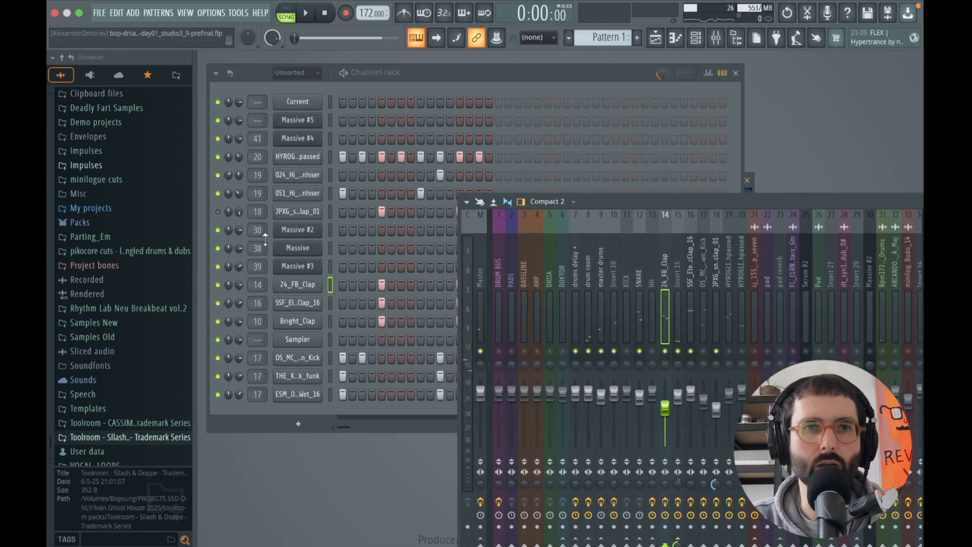
click(221, 213)
click(297, 212)
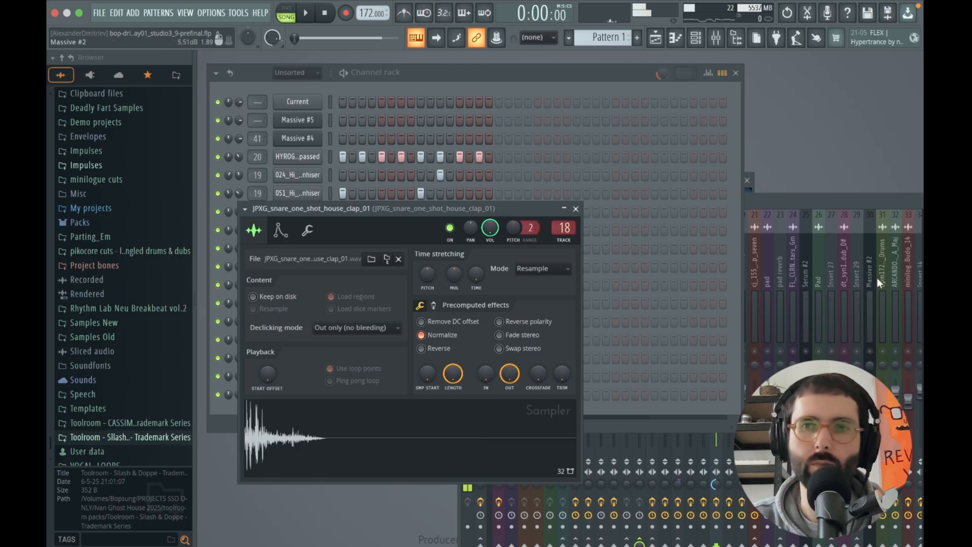
Step: Play the song, raise the JPXG snare clap mixer track's volume to about 87%, and stop with the channel rack in front
drag(841, 201, 673, 118)
key(space)
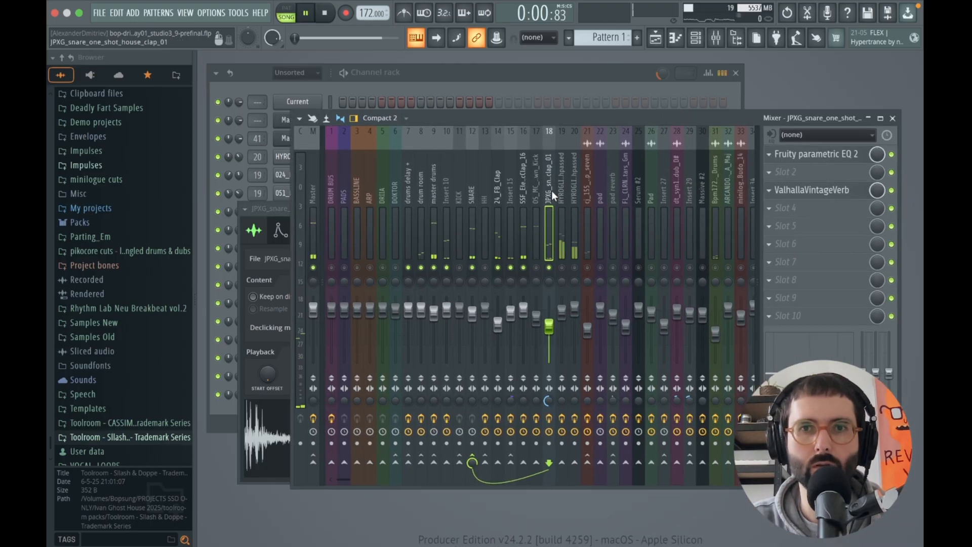
drag(555, 317, 550, 298)
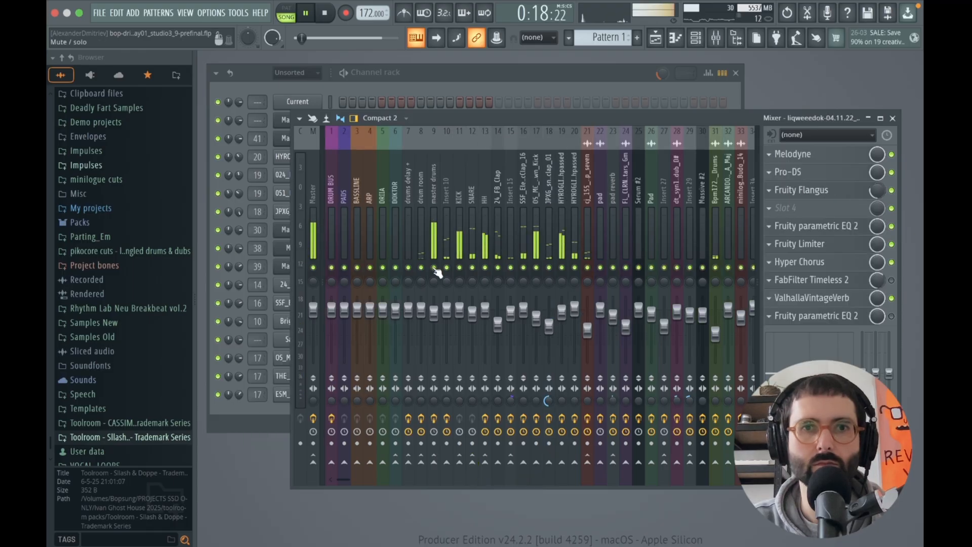
click(433, 78)
key(space)
Step: Open the HYROGLIFICS highpassed hi-hat sampler settings, start playback and move the window down off the channel rack
click(306, 156)
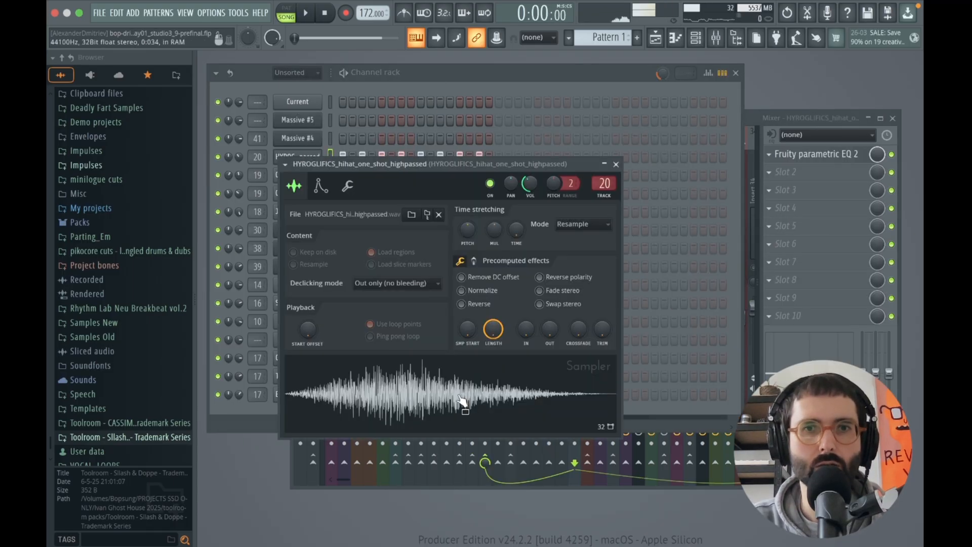
key(space)
drag(424, 174, 432, 360)
Step: Solo the HYROGLIFICS hi-hat channel during playback and bring in the 024_Hi and 051_Hi layers
click(225, 159)
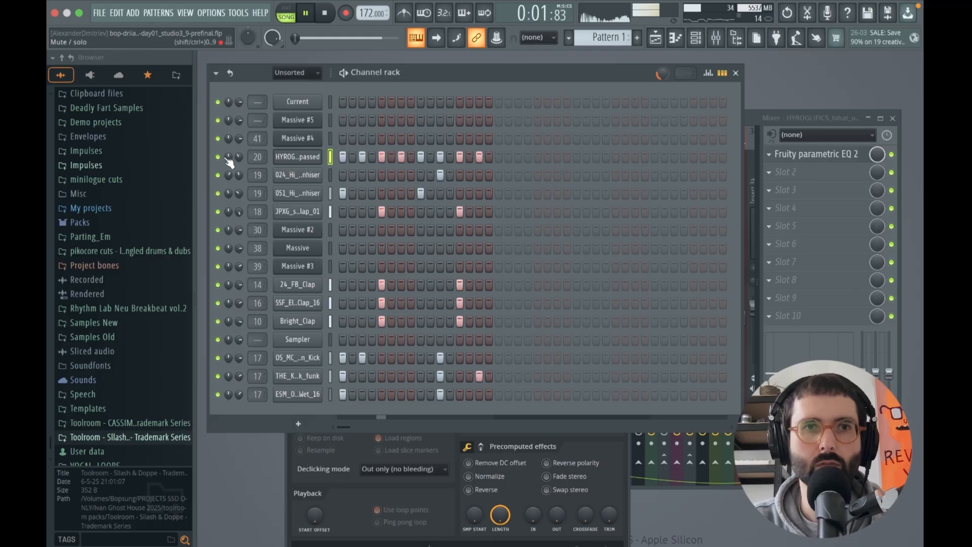
right_click(218, 158)
click(224, 168)
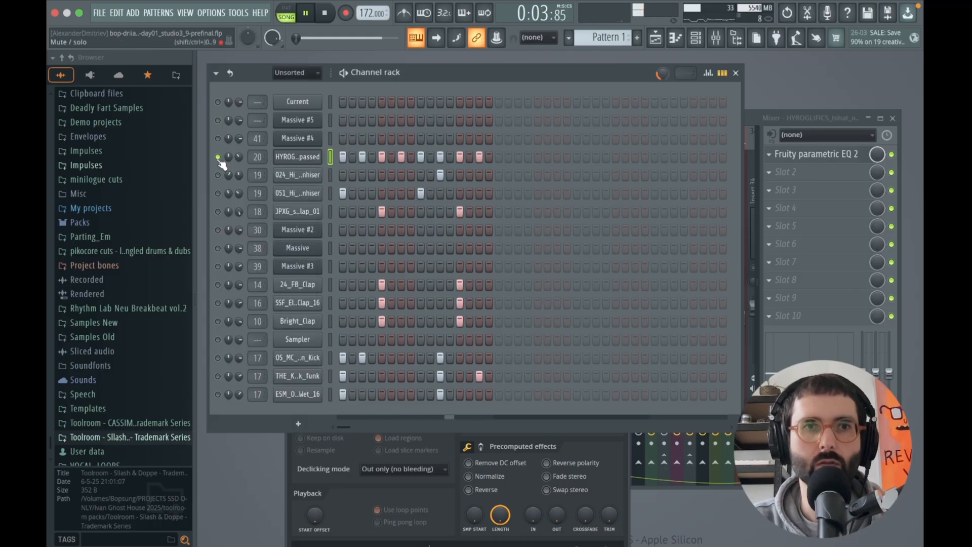
click(218, 212)
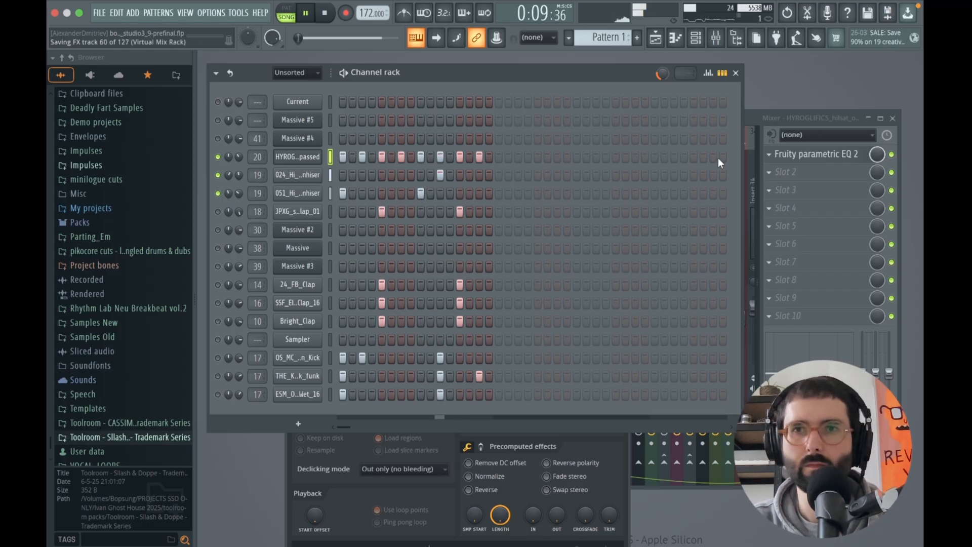
Step: Inspect ValhallaVintageVerb and Fruity Parametric EQ 2 on hi-hat mixer track 19 while the soloed hats play
click(752, 115)
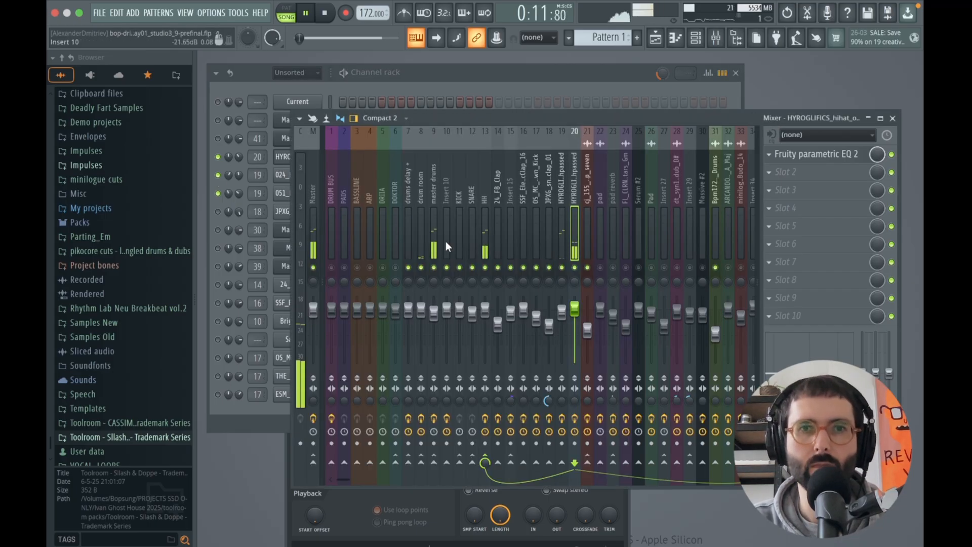
click(566, 185)
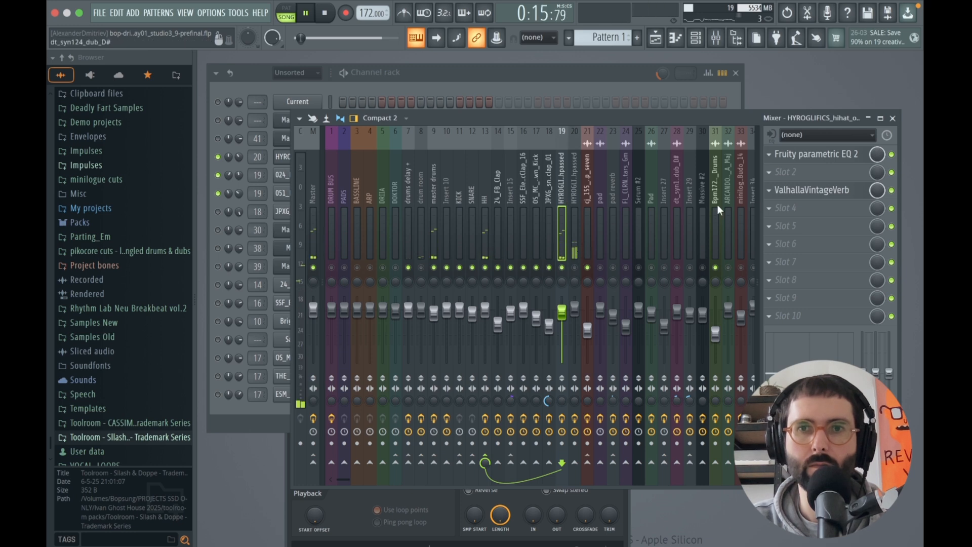
click(794, 190)
click(807, 190)
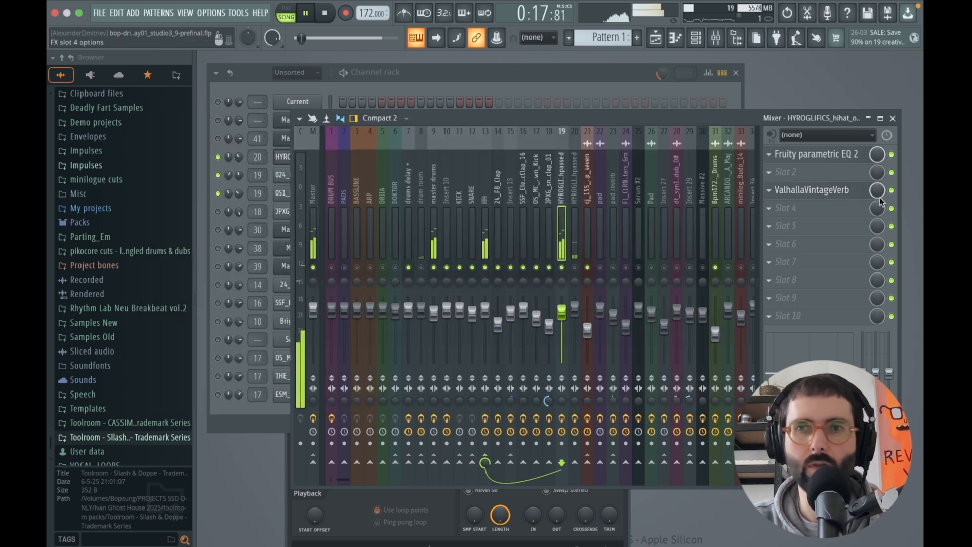
click(892, 191)
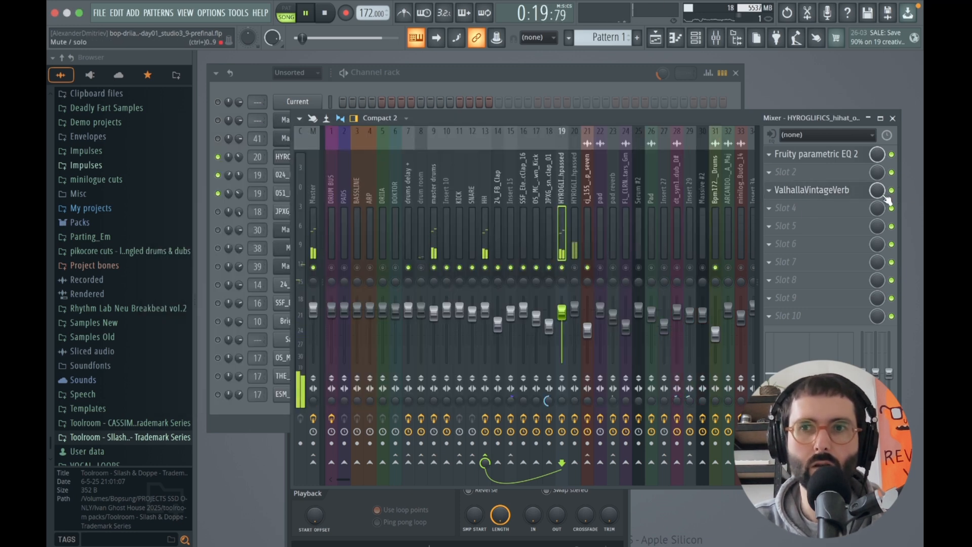
click(816, 154)
click(817, 153)
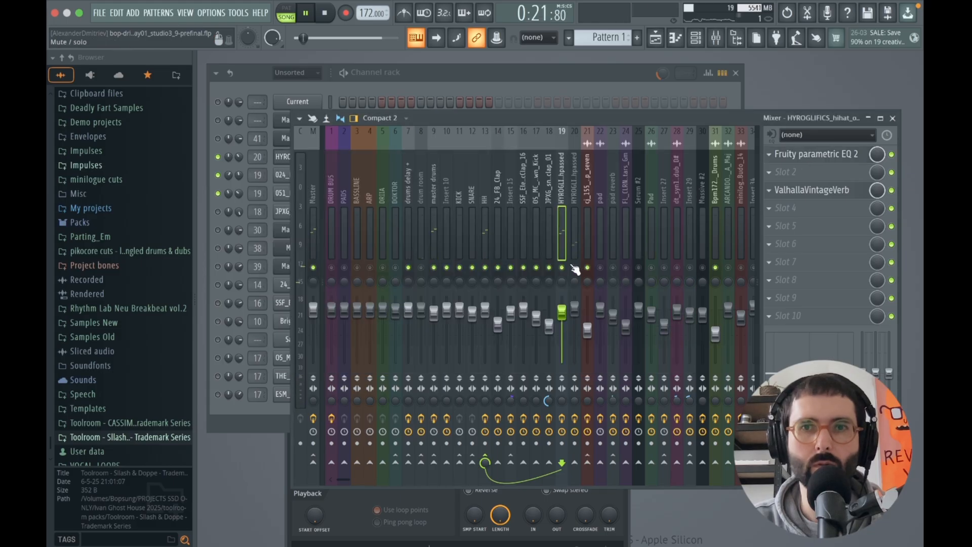
Step: View hi-hat mixer track 20, then check the Fruity Parametric EQ 2 on the HH bus and close it
click(573, 202)
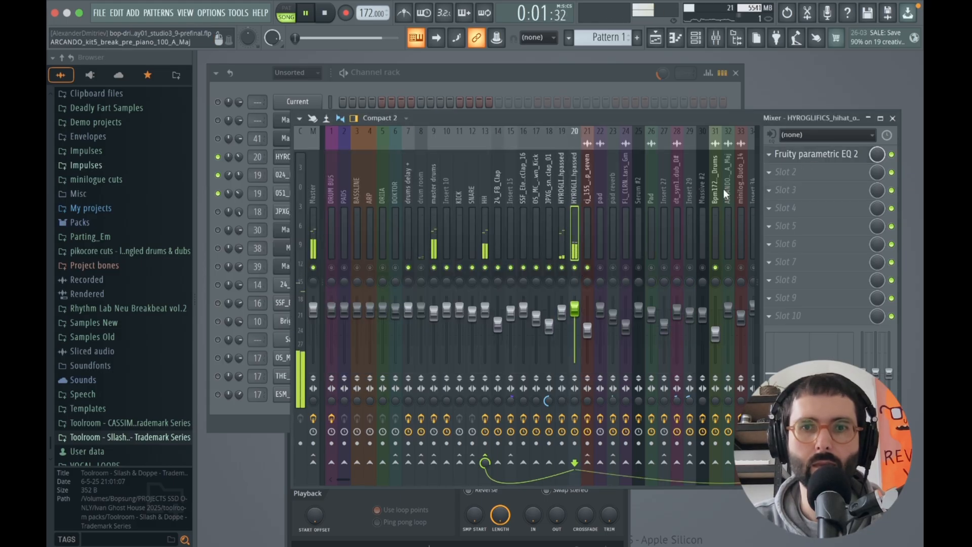
click(485, 195)
click(806, 194)
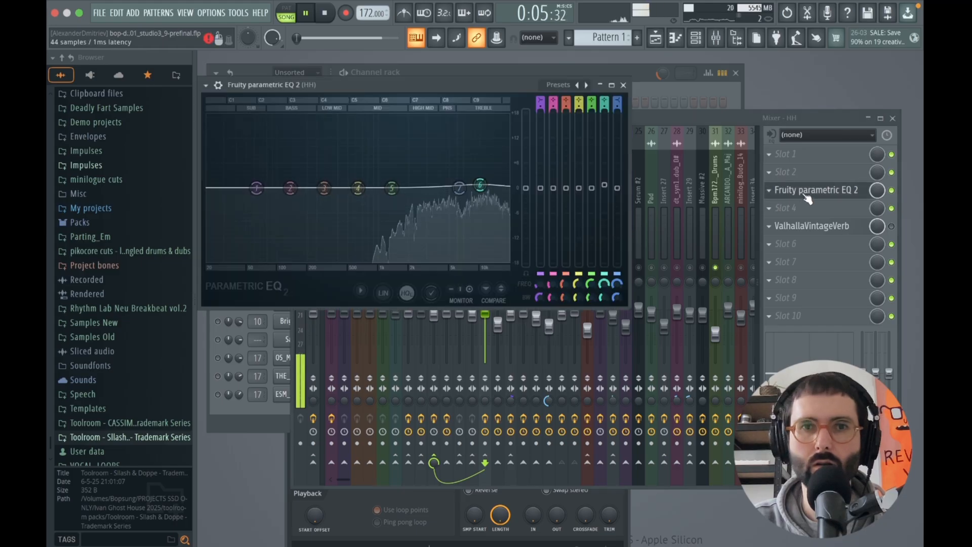
click(805, 194)
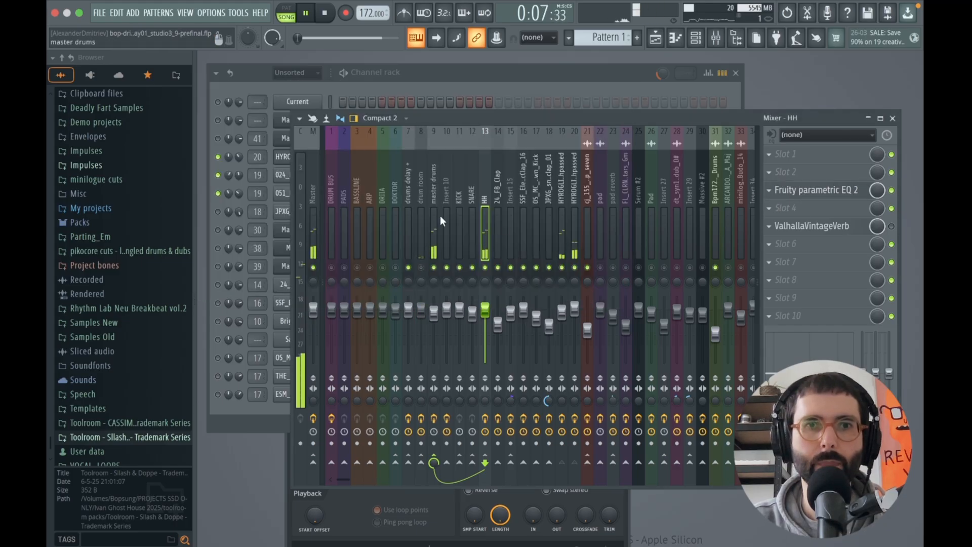
Step: Return to the channel rack, re-enable all channels after the hi-hat solo, move the mixer down and stop playback
click(418, 83)
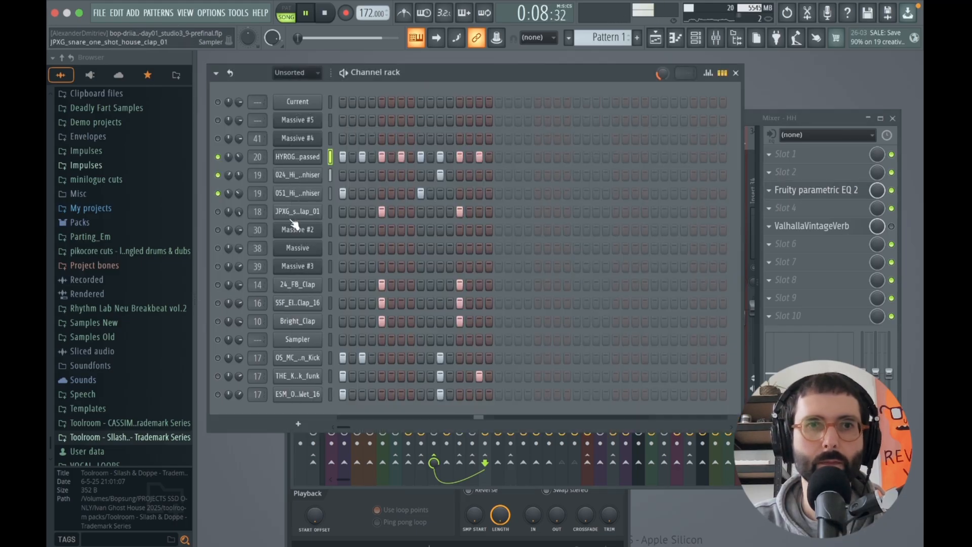
right_click(218, 211)
click(231, 220)
right_click(218, 213)
click(231, 220)
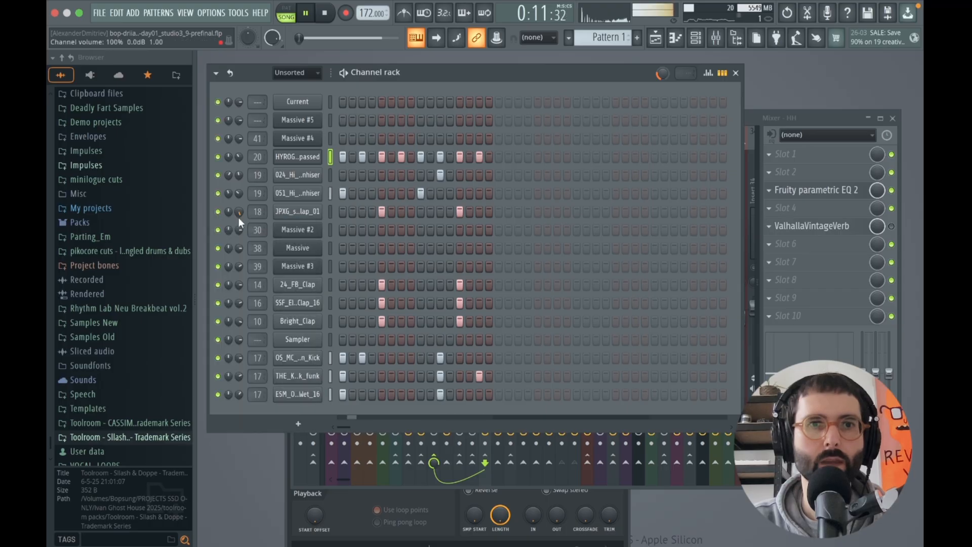
drag(824, 114, 836, 344)
key(space)
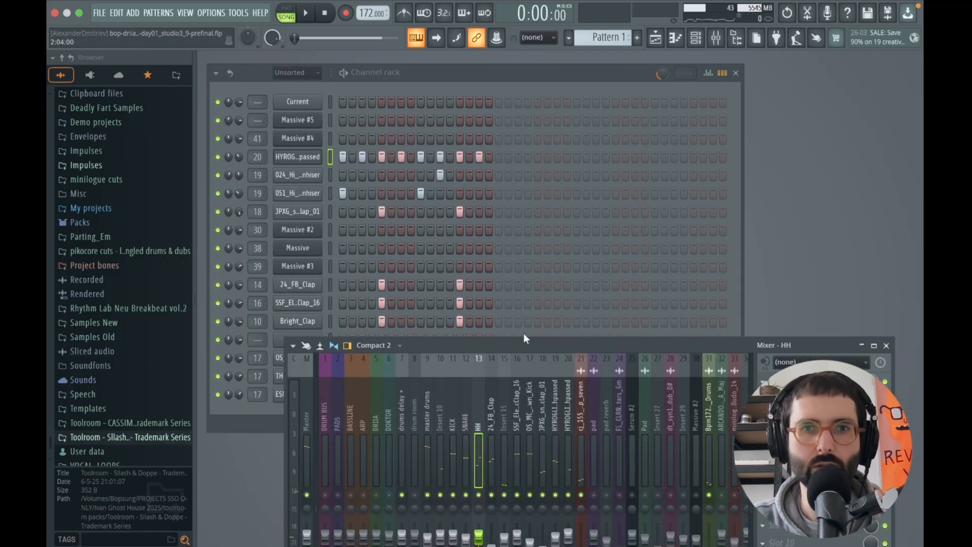
Step: Select the master drums mixer track, play the song and examine its Fruity WaveShaper curve, then stop playback
drag(525, 340, 524, 106)
drag(486, 185, 426, 184)
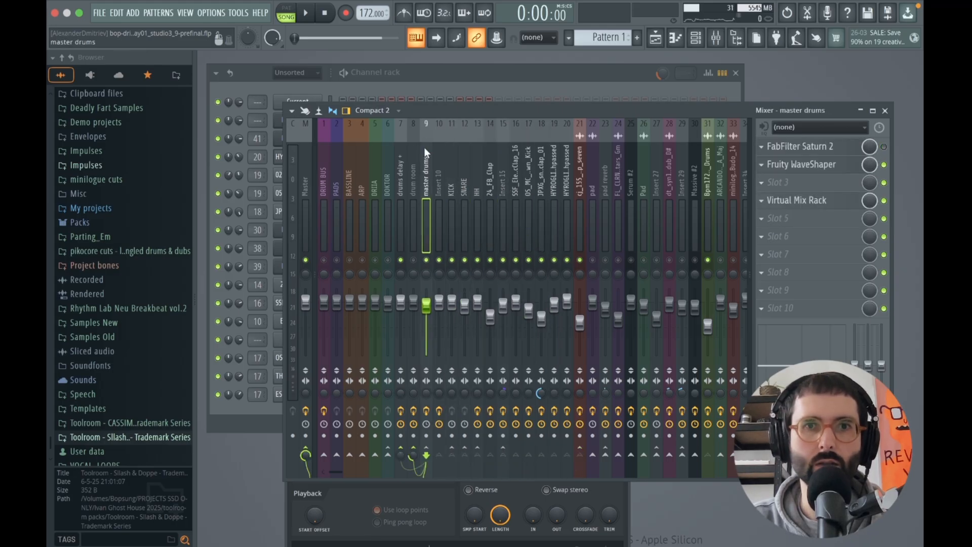
key(space)
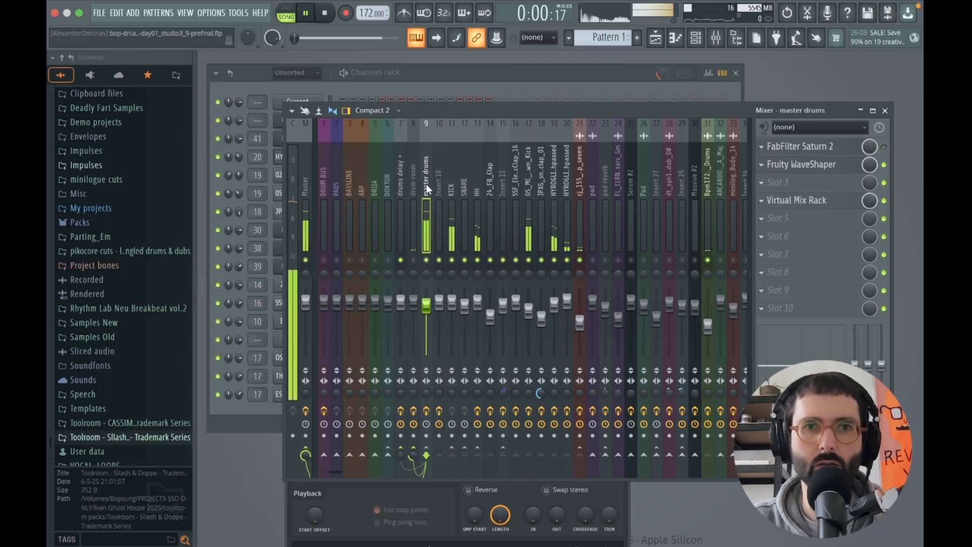
click(770, 165)
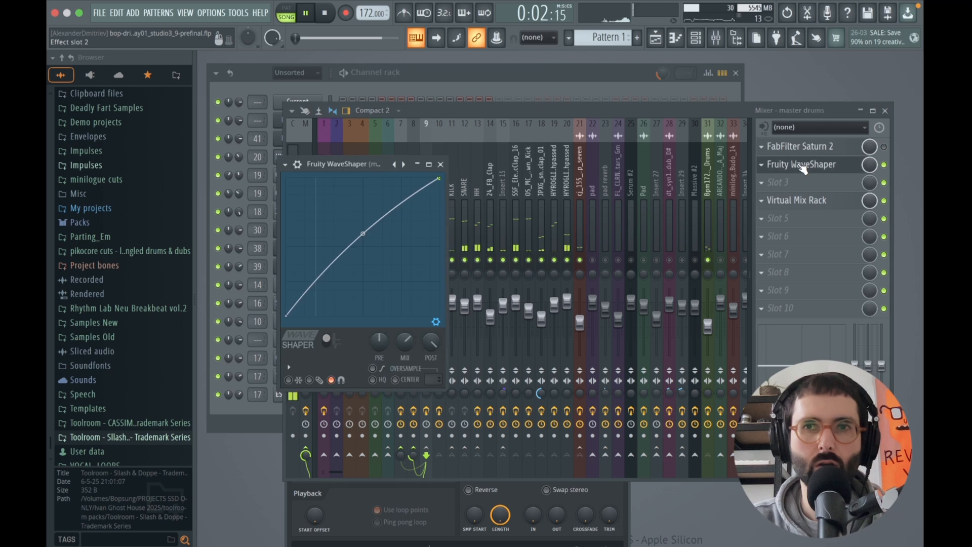
key(space)
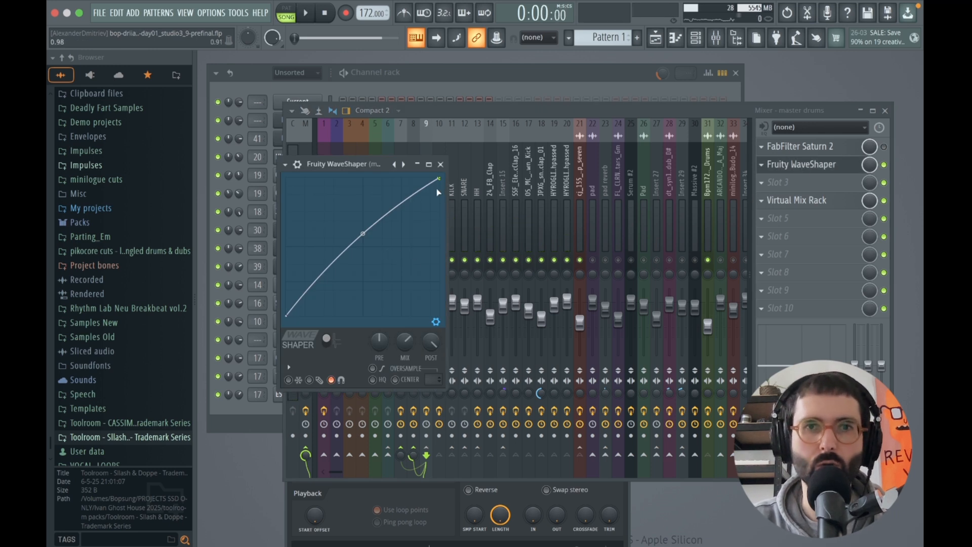
Step: Close the Fruity WaveShaper, open Virtual Mix Rack on the master drums track and move its window fully into view
click(430, 165)
click(906, 58)
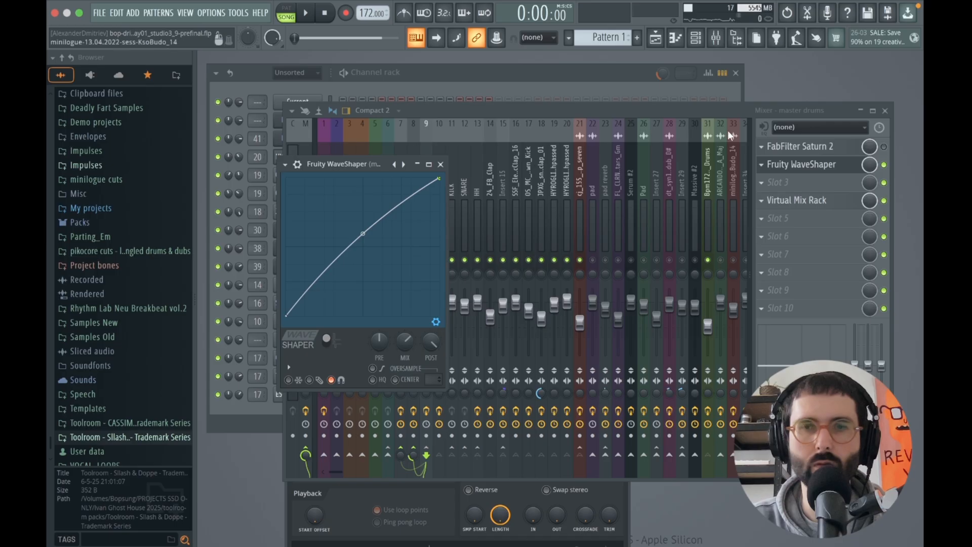
click(440, 164)
click(800, 203)
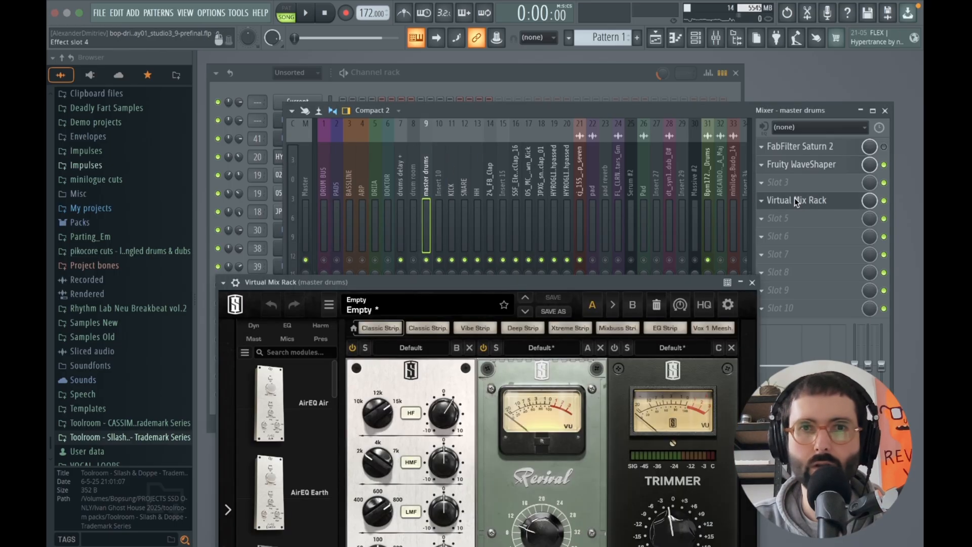
drag(562, 275, 512, 85)
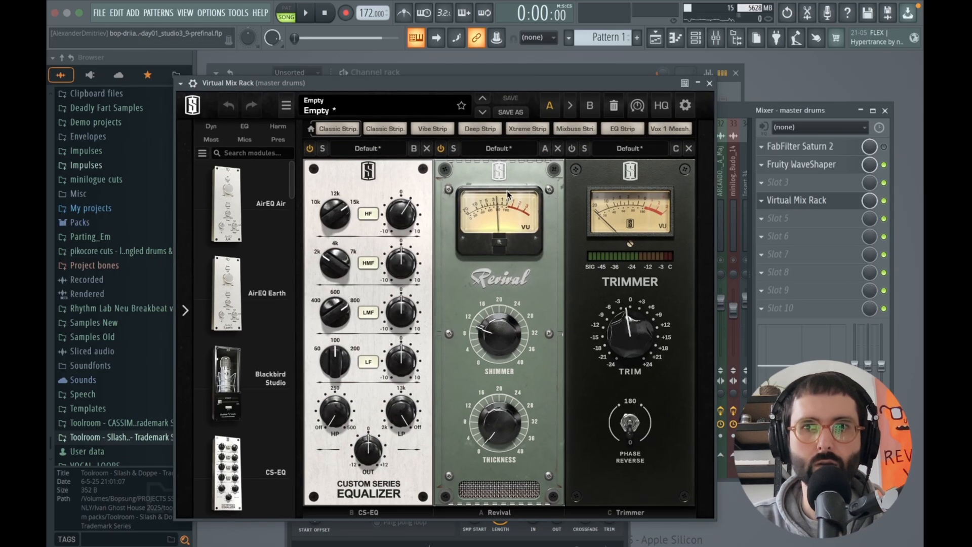
Step: Remove the Trimmer module from Virtual Mix Rack and play the drums while toggling the Custom Series Equalizer and Revival bypass
drag(607, 190, 167, 228)
key(space)
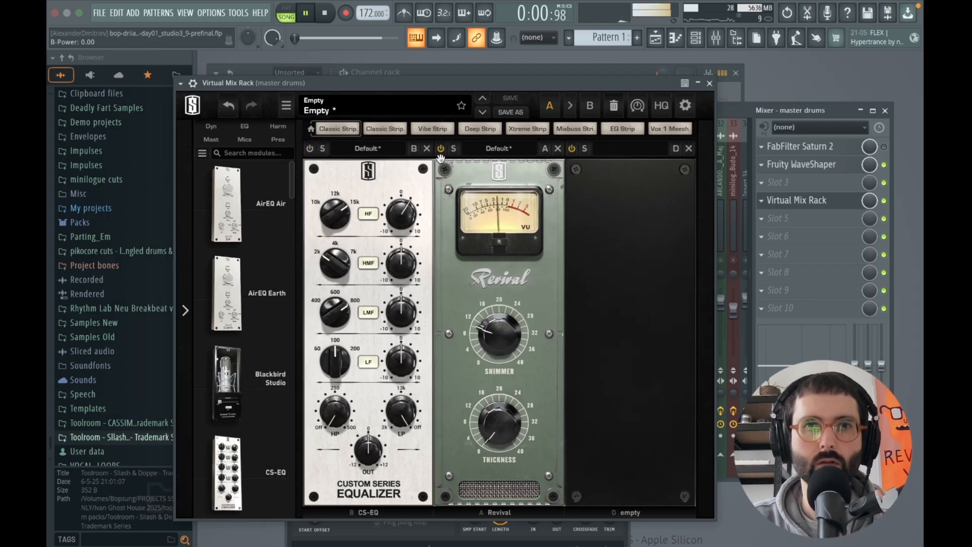
click(309, 149)
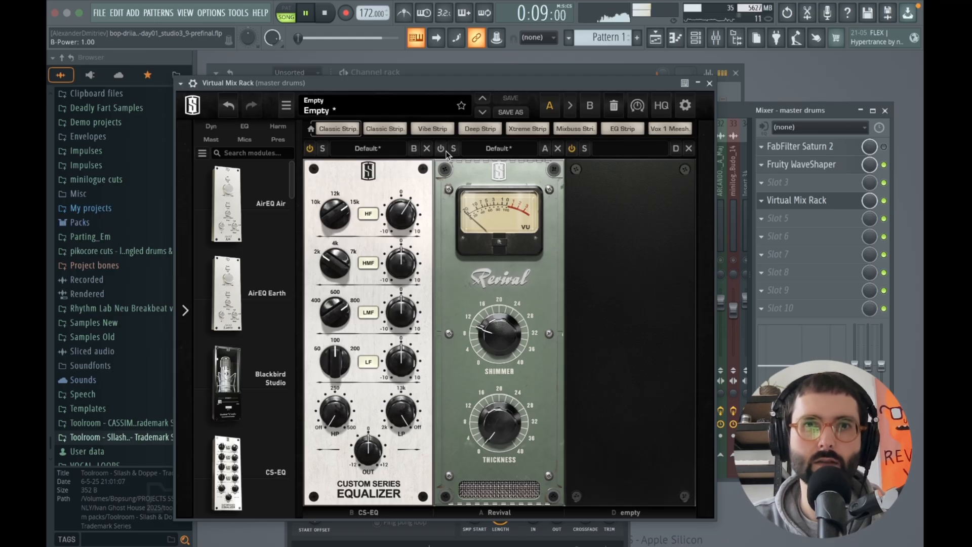
Step: Audition the Revival module's Shimmer at amounts up to about 39, settle on a moderate amount, then close Virtual Mix Rack and stop playback
drag(505, 324, 505, 323)
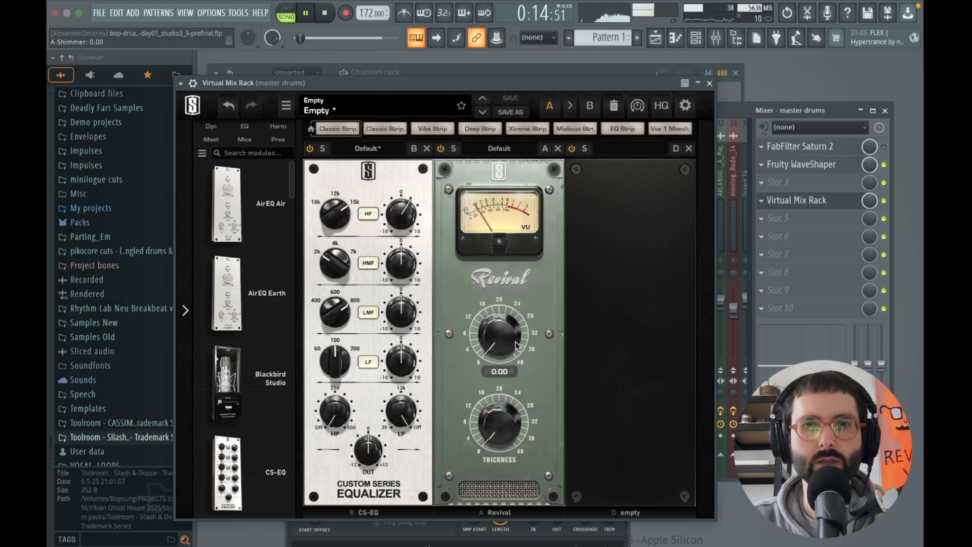
drag(517, 284, 517, 269)
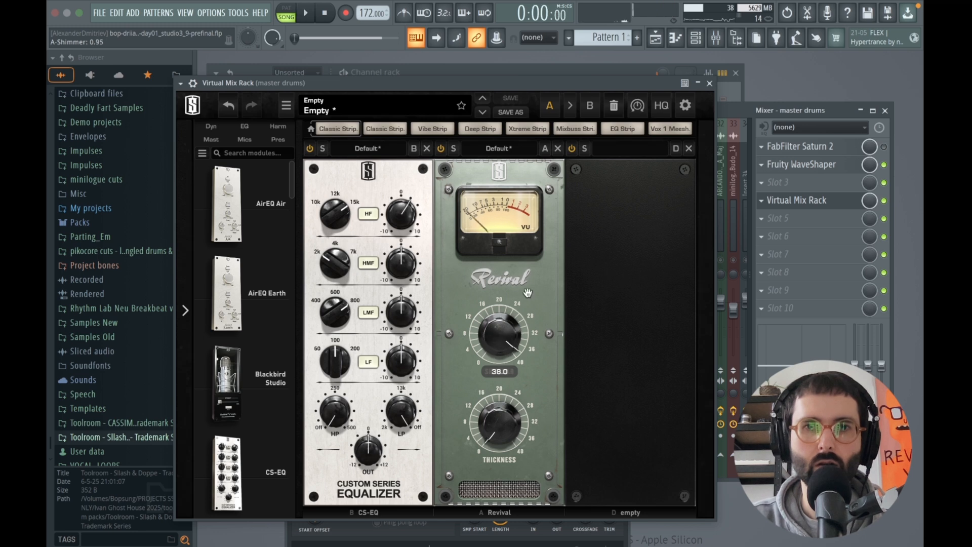
key(space)
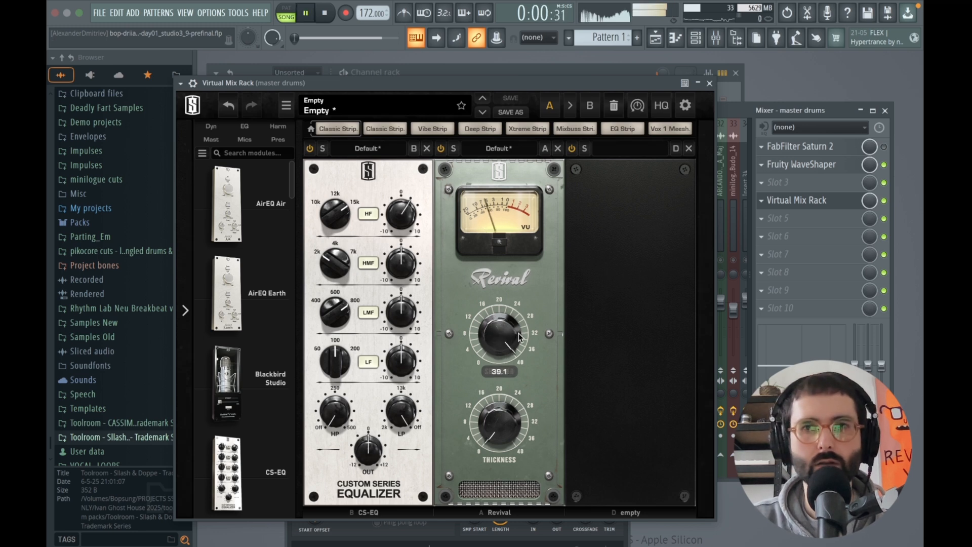
drag(503, 337, 504, 365)
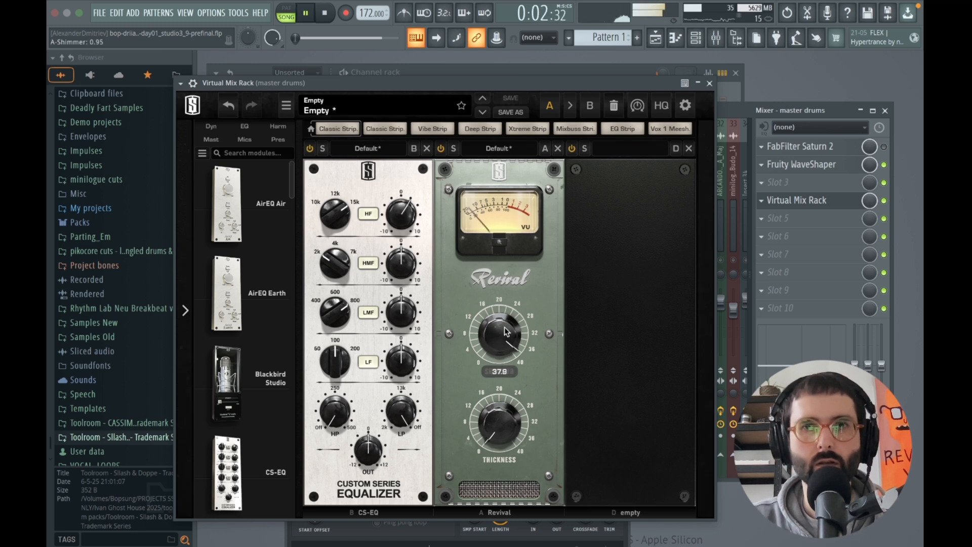
key(space)
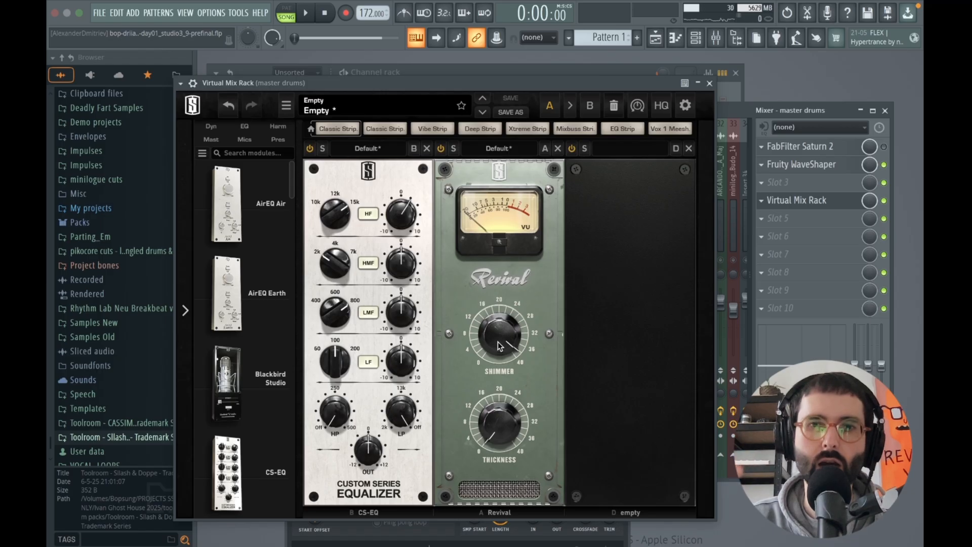
drag(500, 346, 504, 311)
key(space)
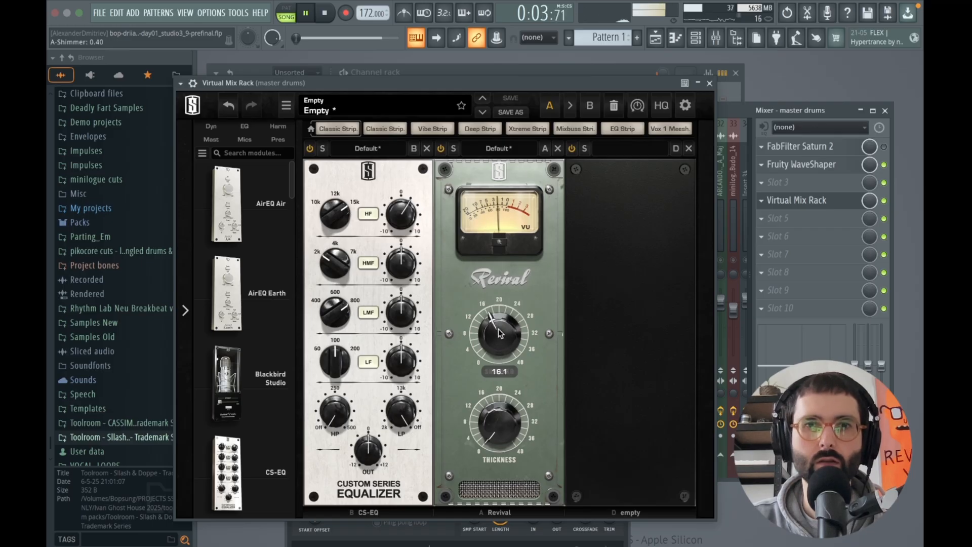
click(710, 84)
key(space)
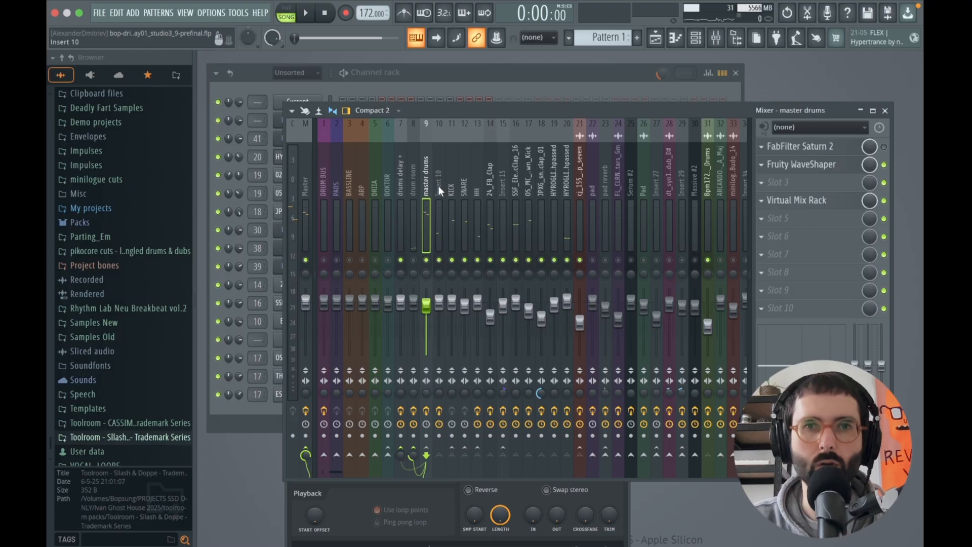
Step: Examine the ValhallaVintageVerb settings and the Fruity parametric EQ 2 curve on the drum room mixer track while playing the song
click(417, 189)
click(425, 185)
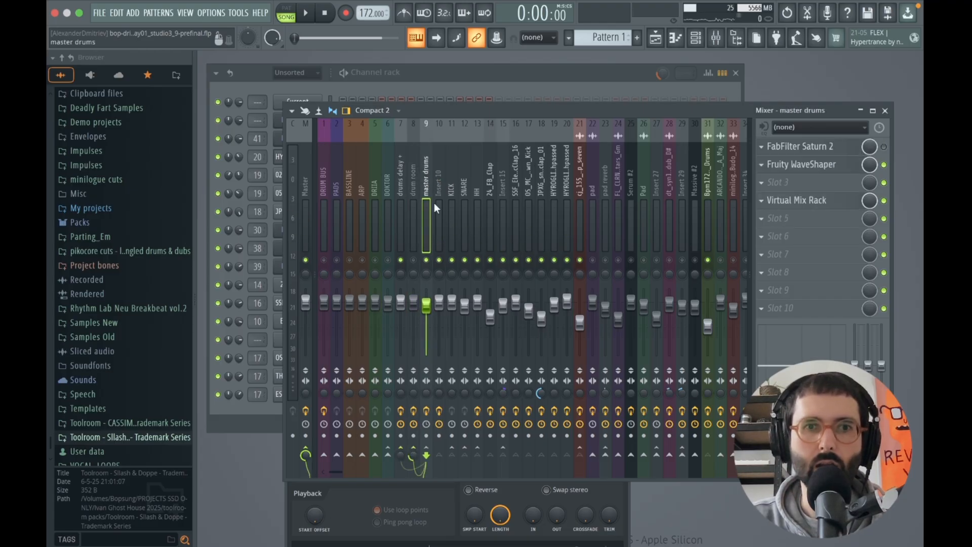
click(417, 202)
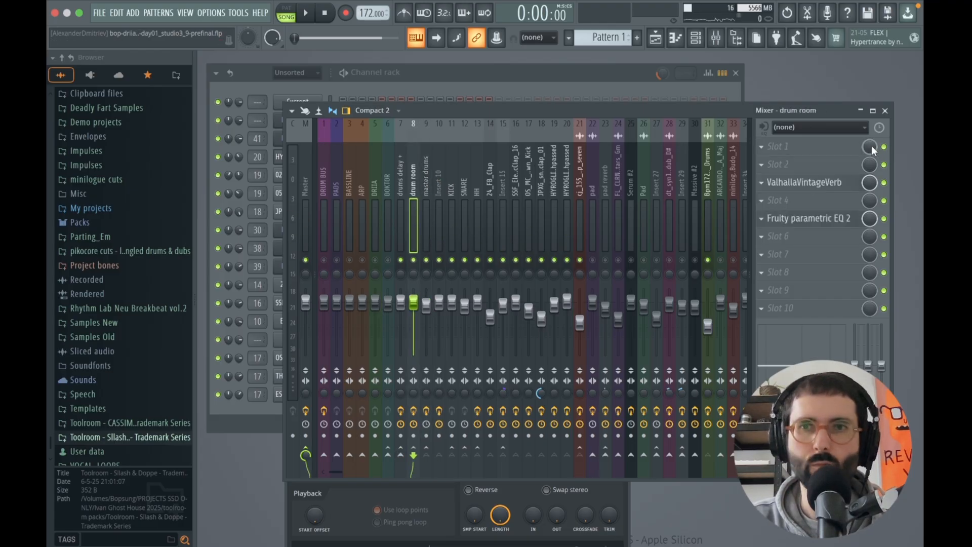
click(816, 183)
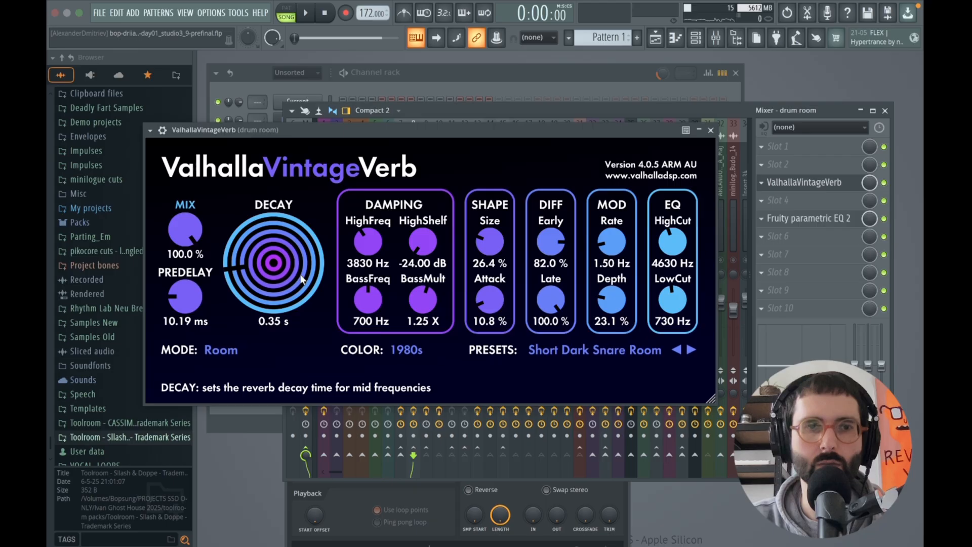
click(711, 131)
key(space)
click(813, 219)
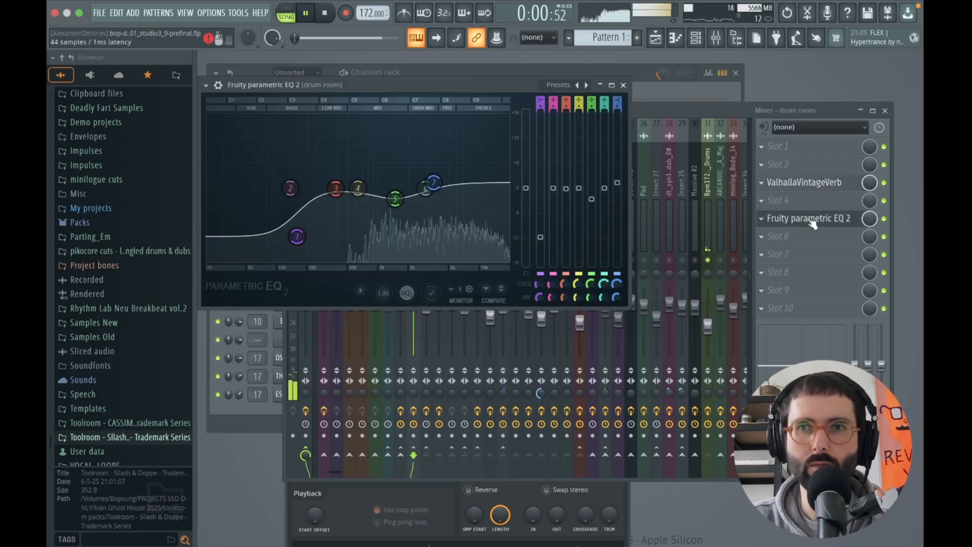
click(801, 221)
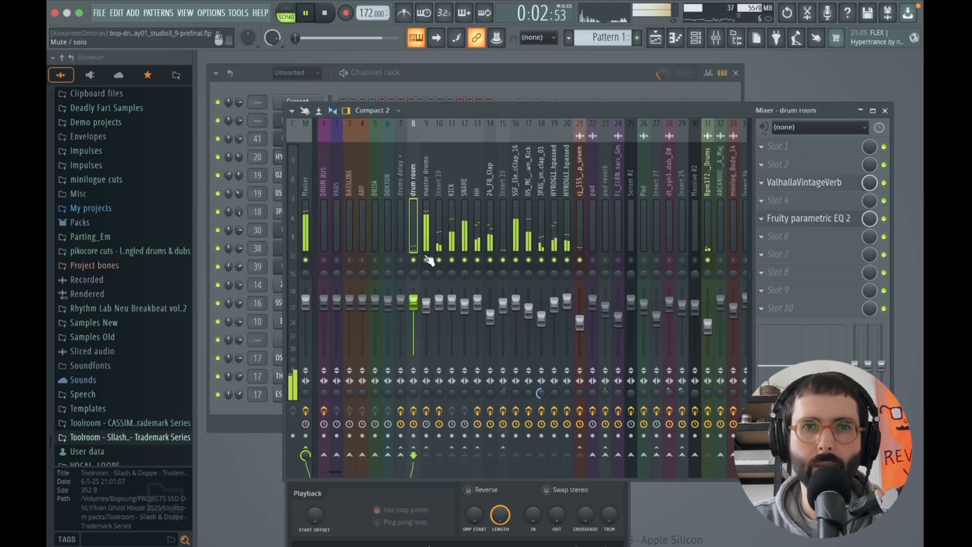
Step: Audition the master drums' drum room send without the Master route, restore that route, set the send to 22% and stop playback
click(427, 180)
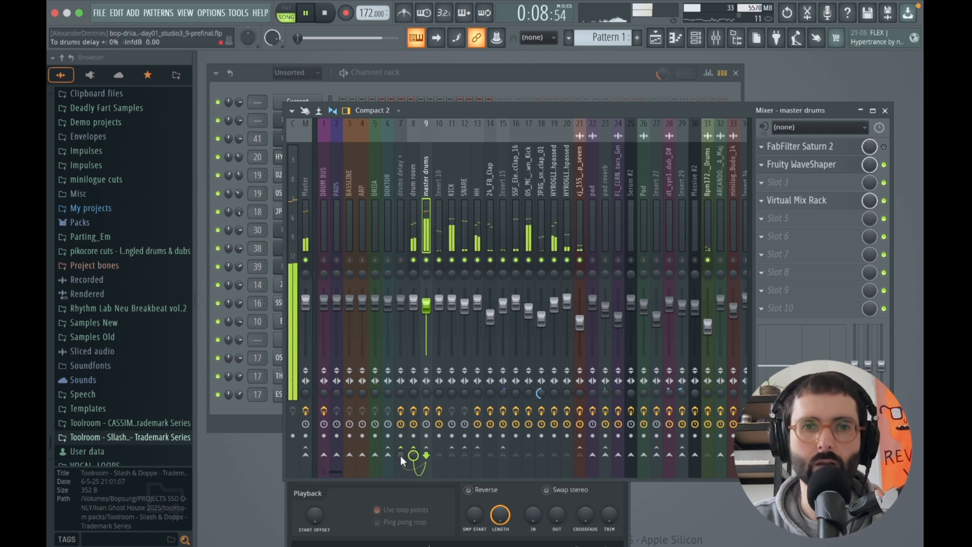
click(307, 455)
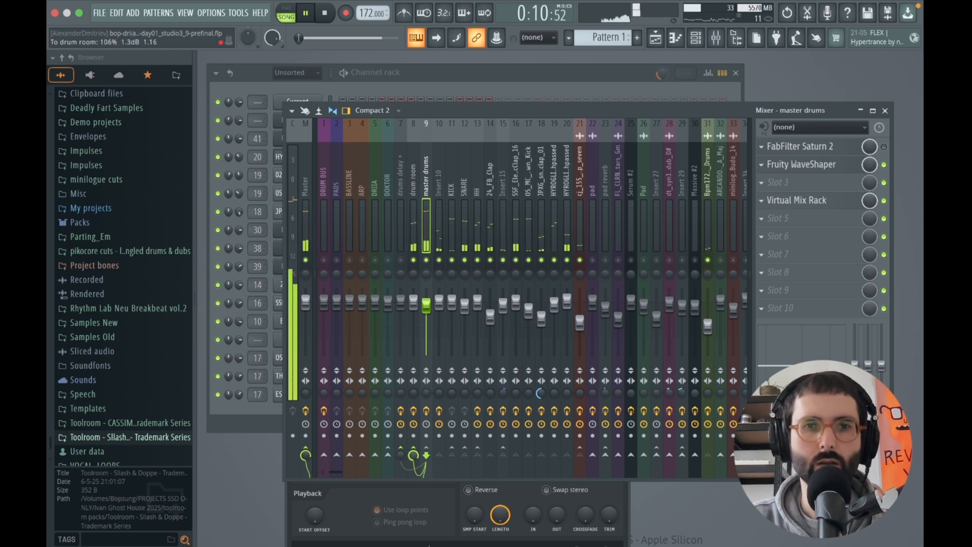
mouse_move(412, 457)
mouse_down()
mouse_move(412, 511)
mouse_move(414, 447)
mouse_up()
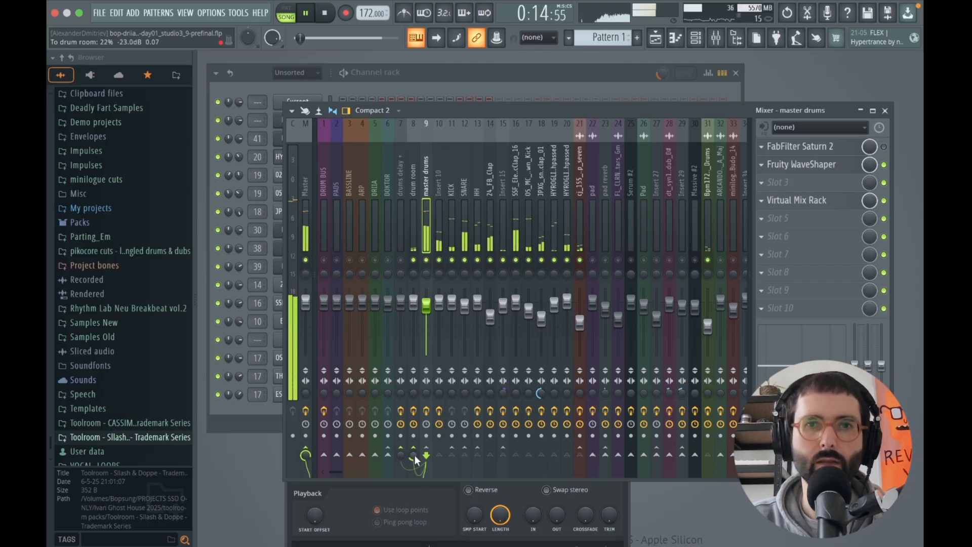
key(space)
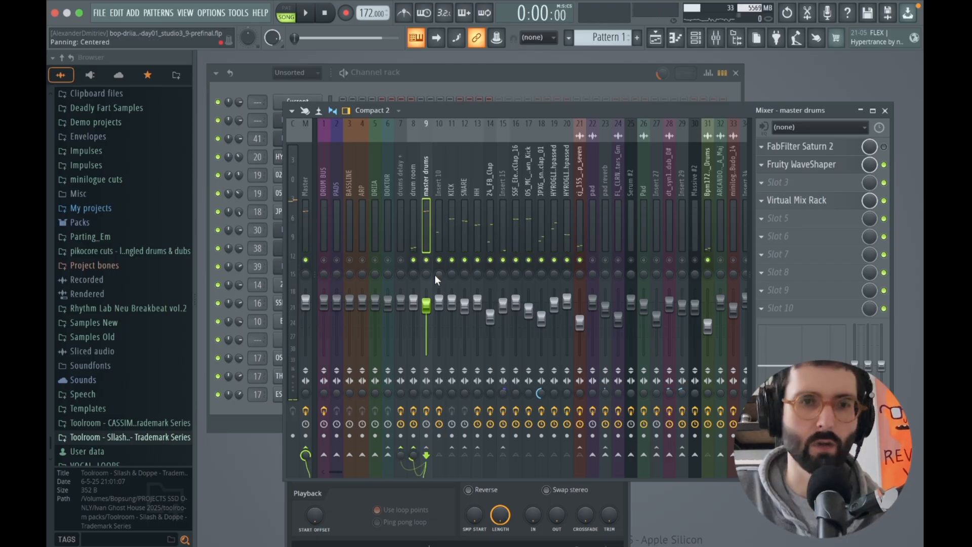
Step: Show the playlist and solo the track holding the Bpm172_Tops01_Drums loop while the song plays
key(space)
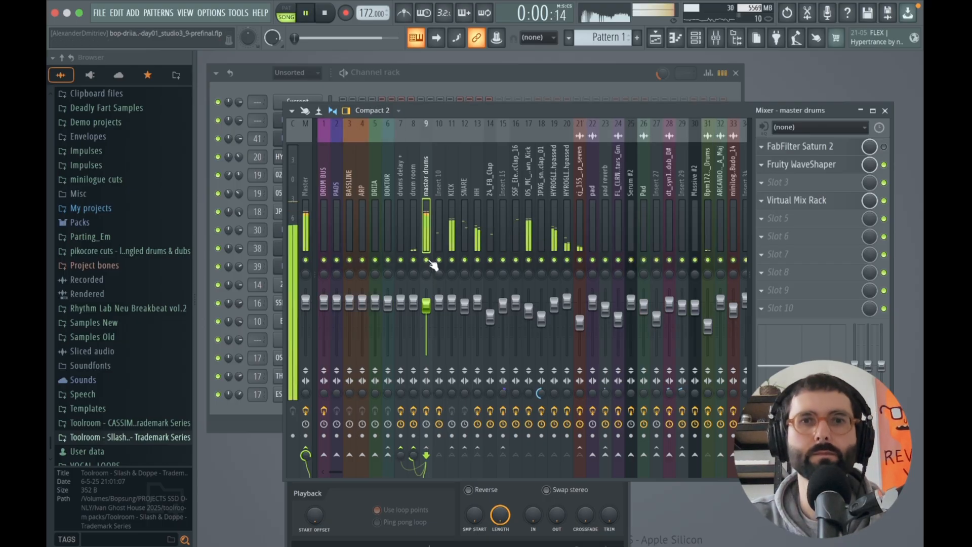
click(478, 80)
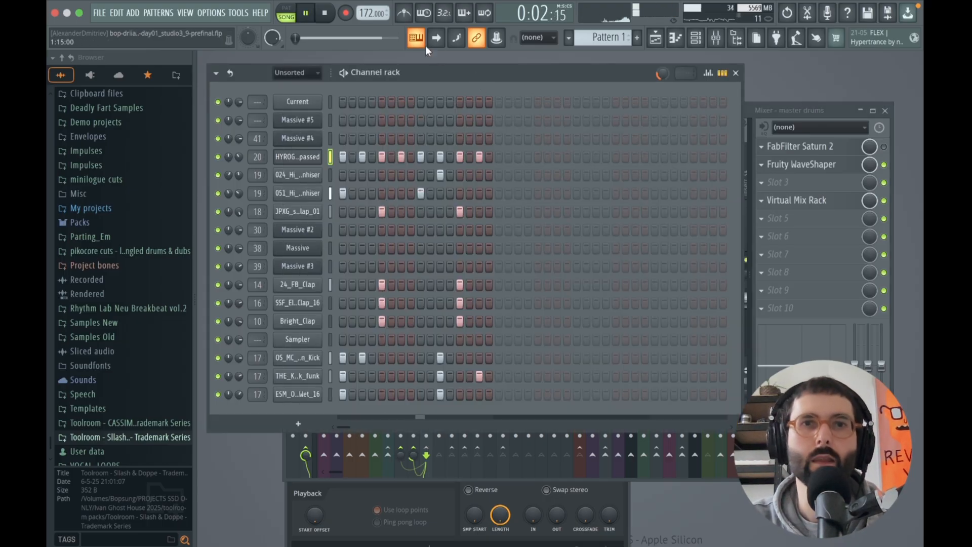
key(F5)
scroll(385, 233, down, 6)
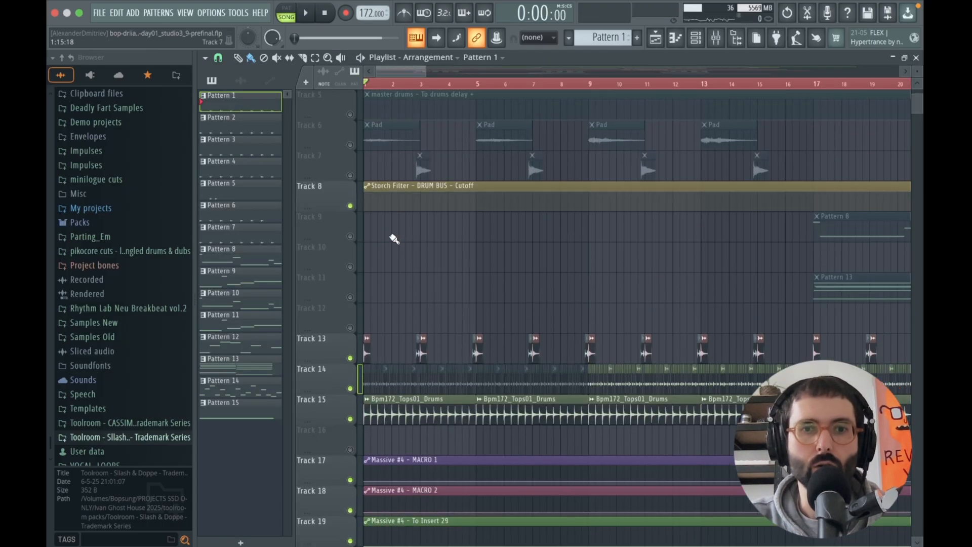
click(717, 44)
key(space)
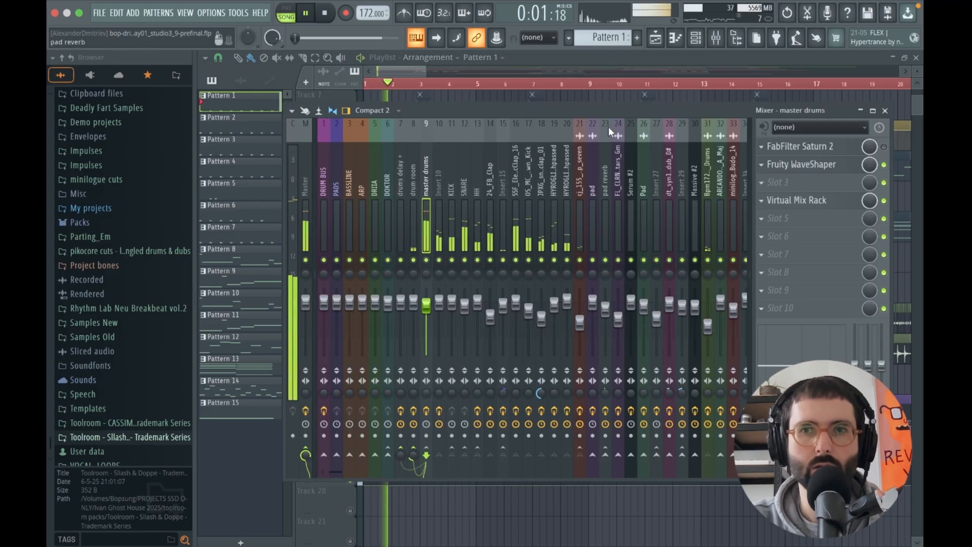
click(524, 502)
right_click(351, 358)
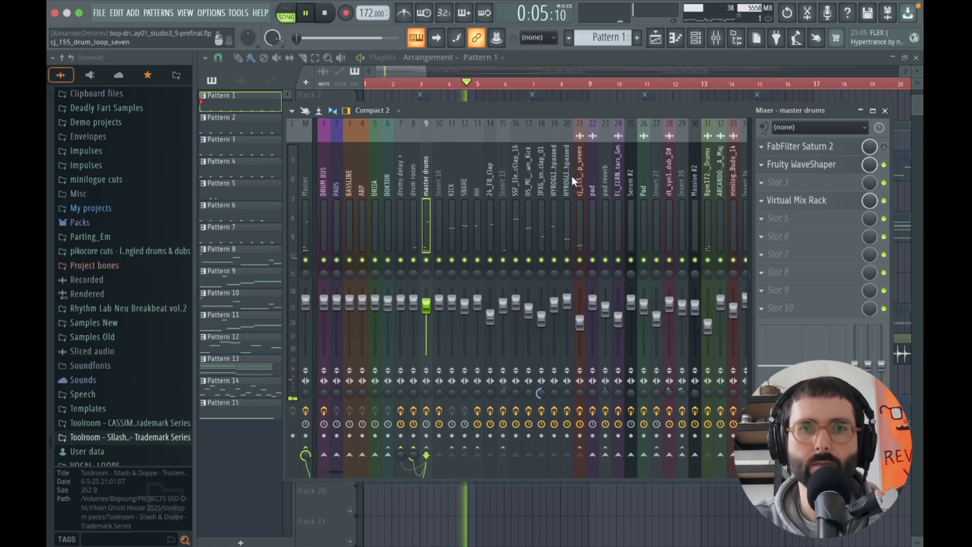
Step: Select the Bpm172_Tops01_Drums mixer track, bypass all eight of its effects to hear the dry loop, and stop playback
scroll(498, 170, right, 5)
click(557, 177)
scroll(558, 175, right, 1)
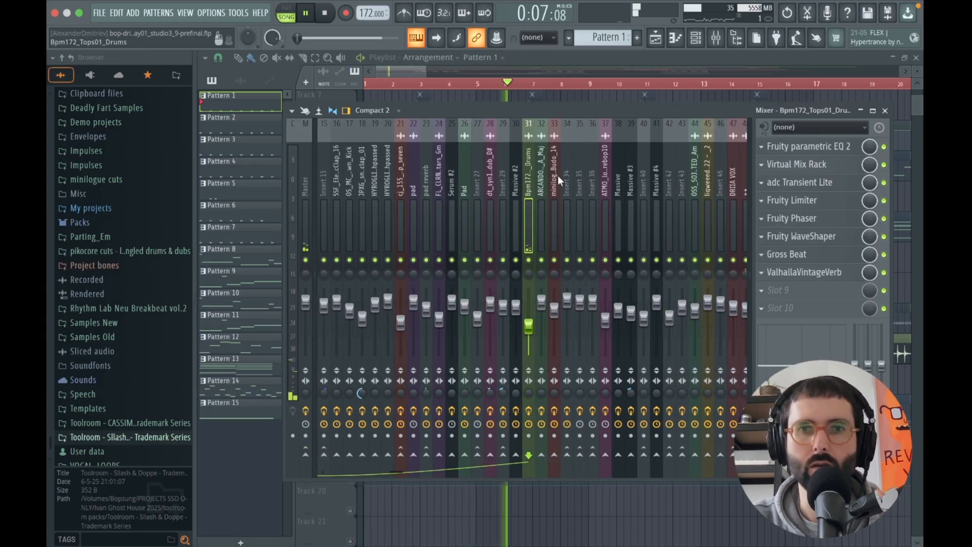
drag(884, 273, 884, 147)
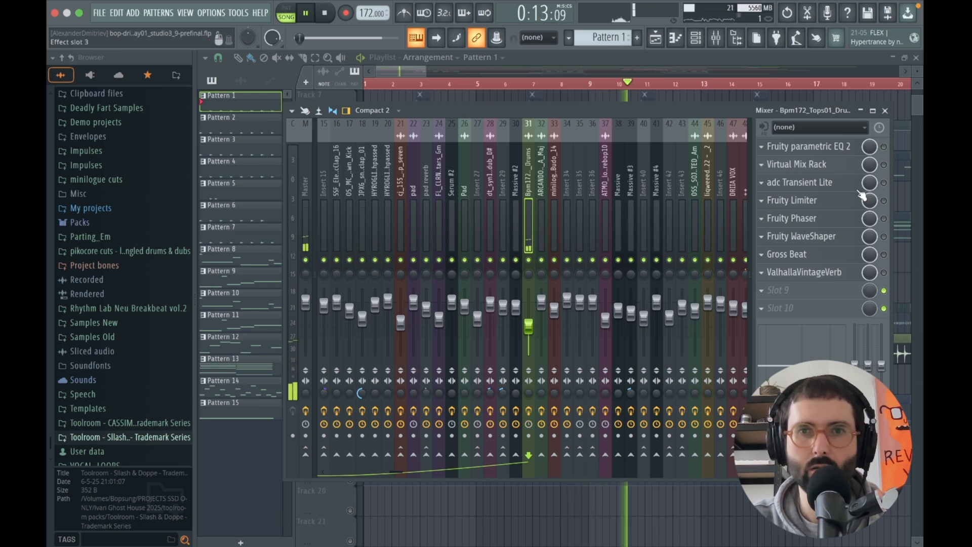
key(space)
Step: Re-enable Fruity parametric EQ 2 on the tops loop, examine its curve during playback, and close it
click(884, 147)
key(space)
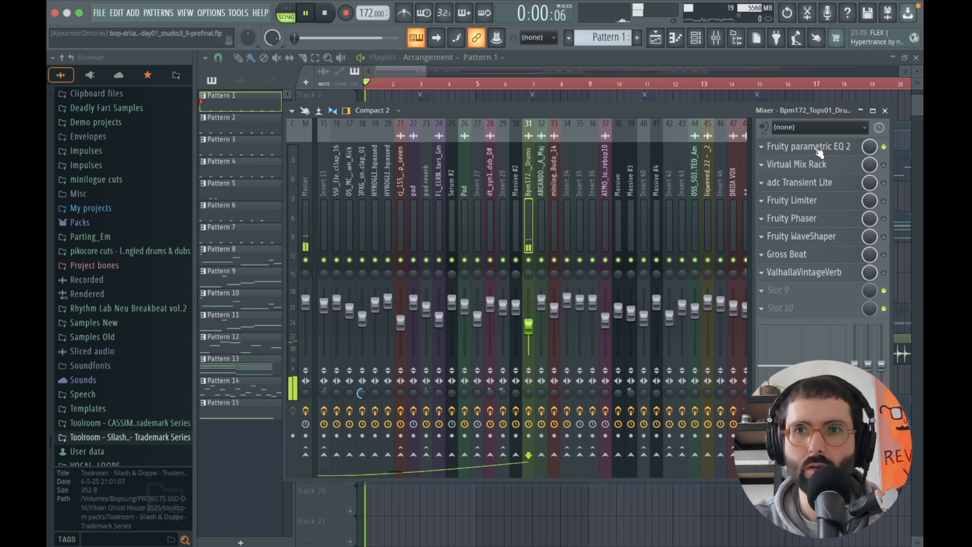
click(809, 146)
drag(566, 184, 413, 105)
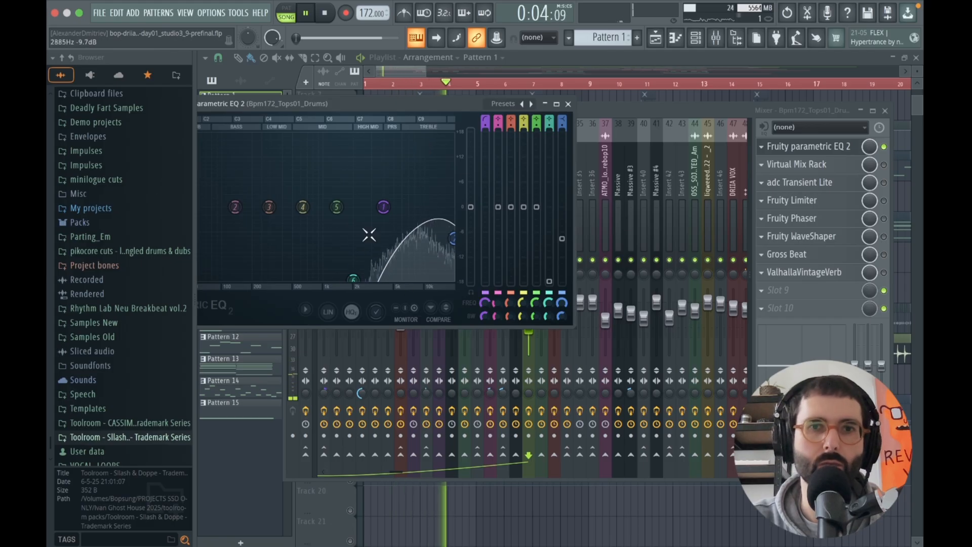
click(568, 103)
Step: Re-enable Virtual Mix Rack on the tops loop, raise the AirEQ Air gain to 18 dB, and close the rack
click(884, 165)
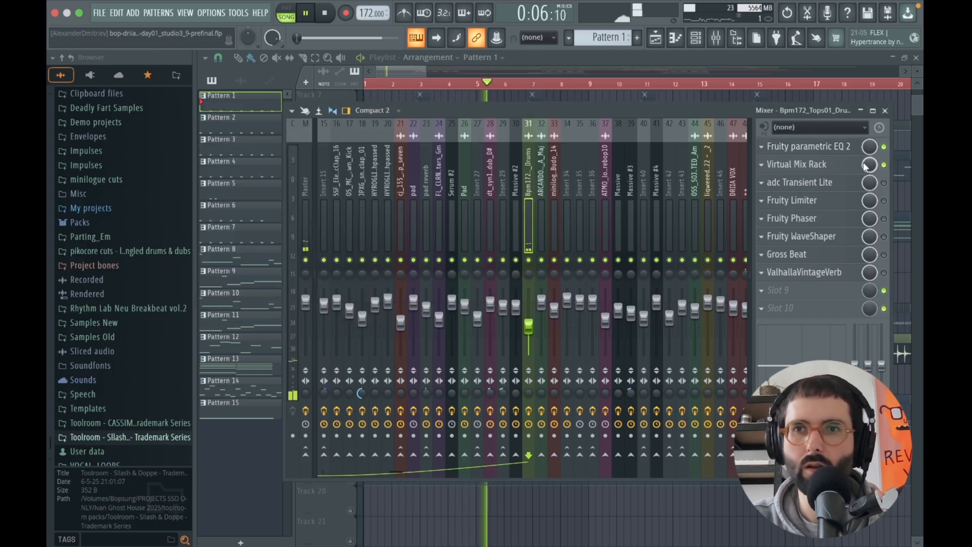
click(831, 164)
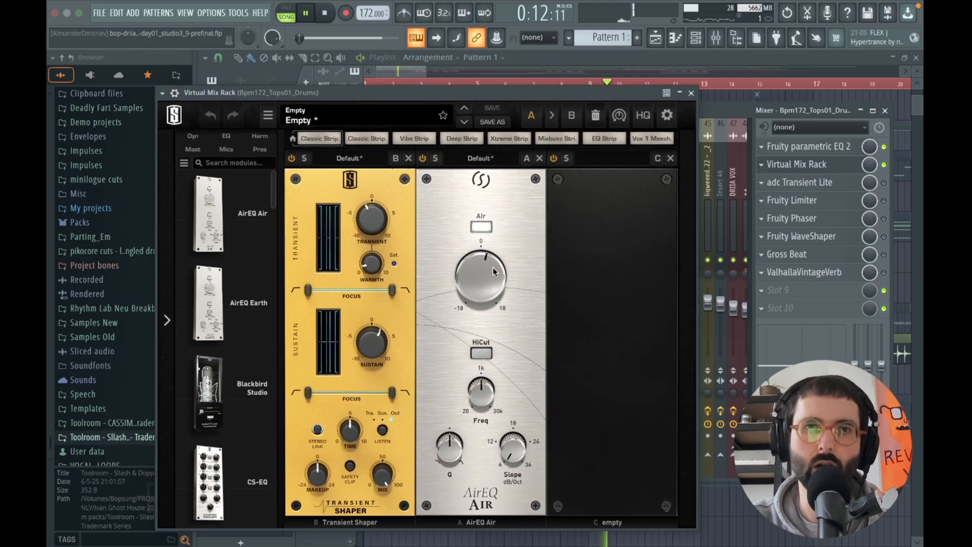
drag(494, 267, 517, 205)
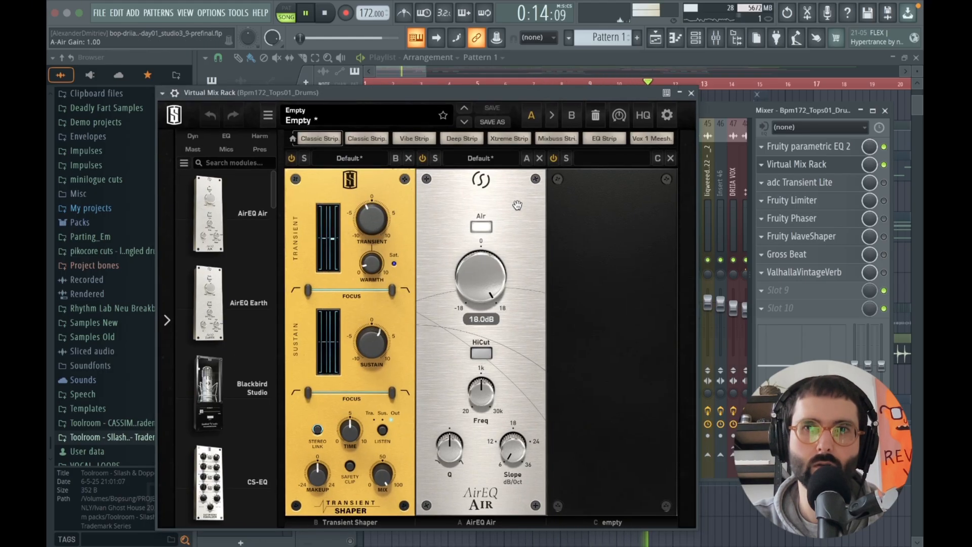
click(695, 92)
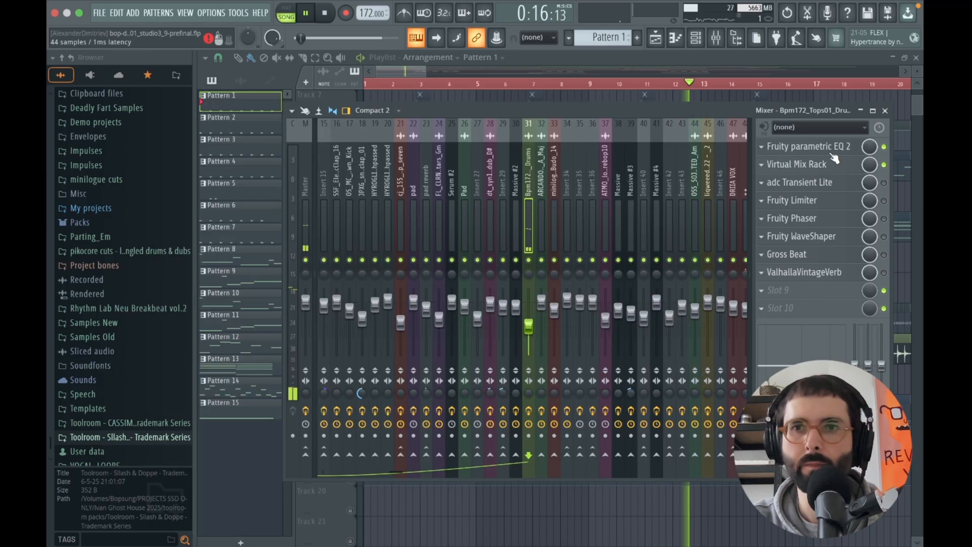
Step: Re-enable adc Transient Lite and Fruity Limiter on the tops loop and examine each effect's settings
click(846, 183)
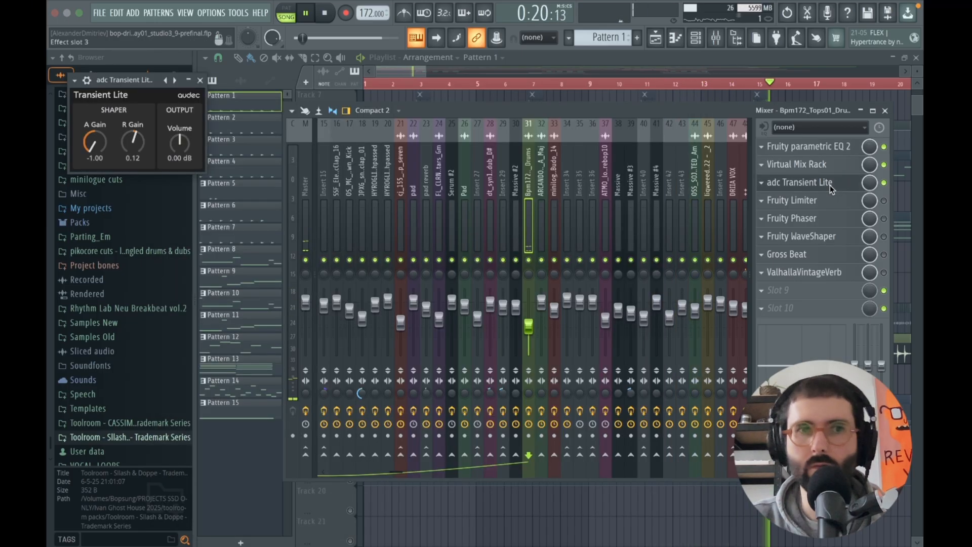
click(830, 184)
click(883, 201)
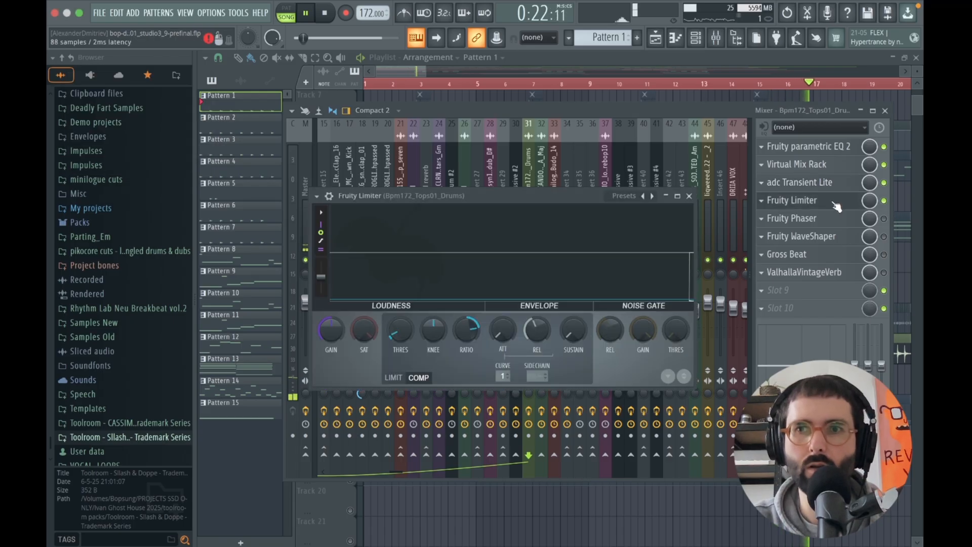
click(841, 201)
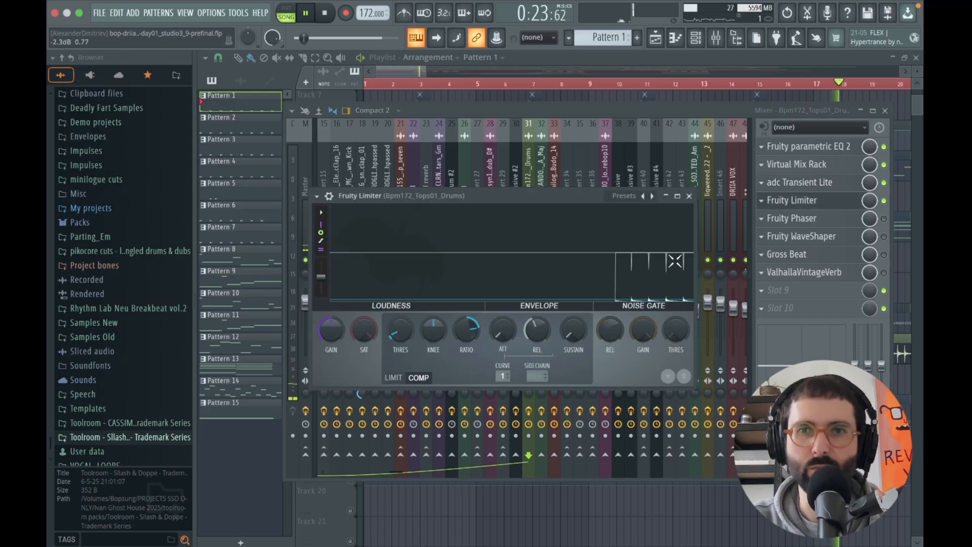
click(804, 203)
Step: Re-enable Fruity Phaser, Fruity WaveShaper and Gross Beat on the tops loop, checking the WaveShaper curve and opening Gross Beat's envelope
click(884, 218)
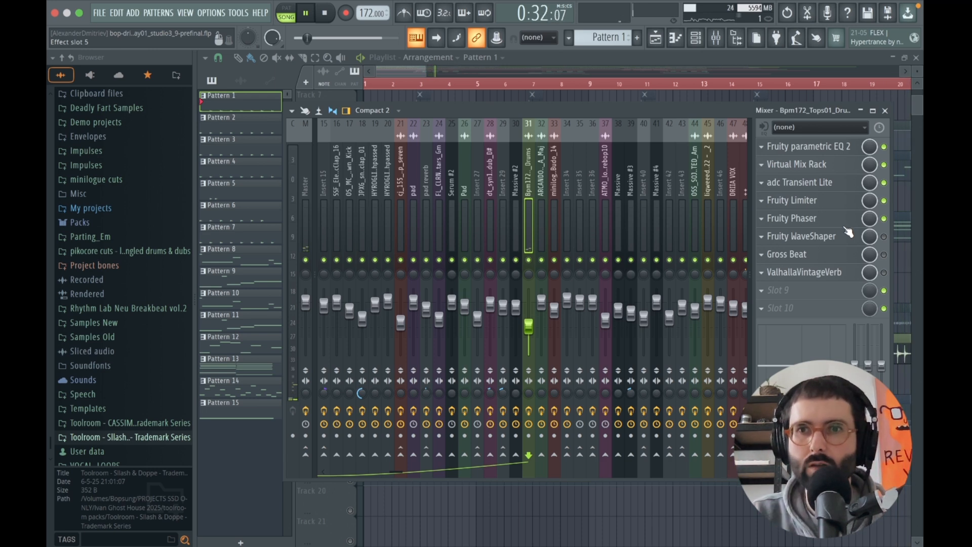
click(812, 239)
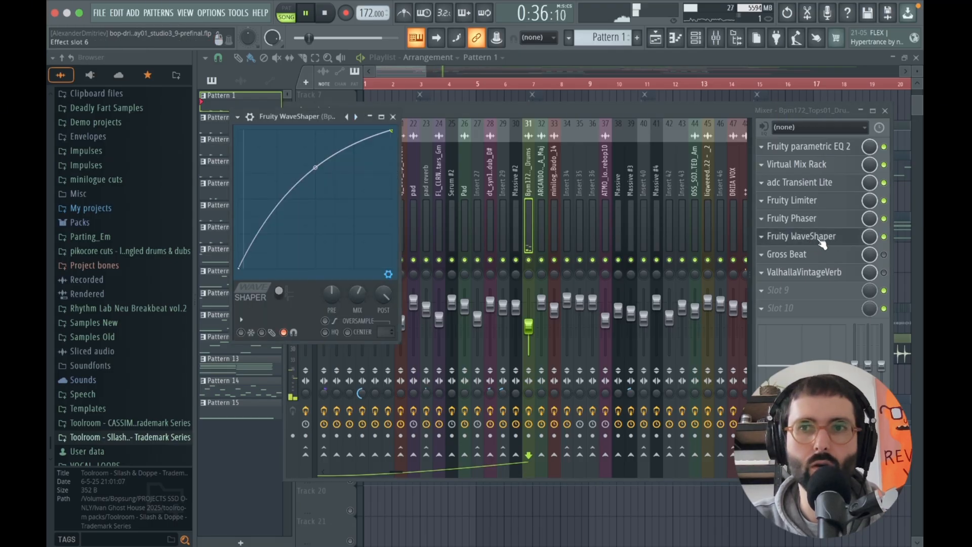
click(820, 240)
click(827, 254)
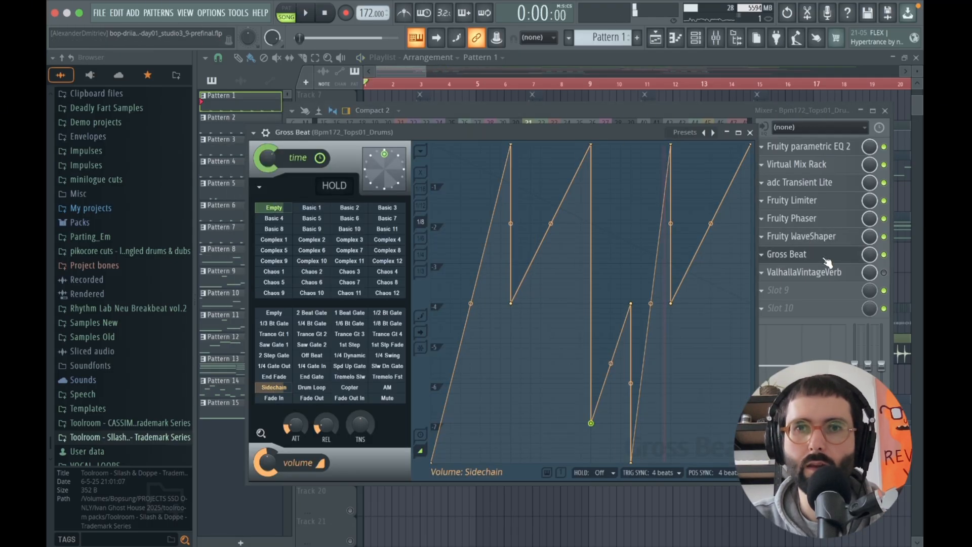
Step: Reopen Gross Beat on the tops loop, place its window clear of the effects list, and listen to its Sidechain volume envelope
key(space)
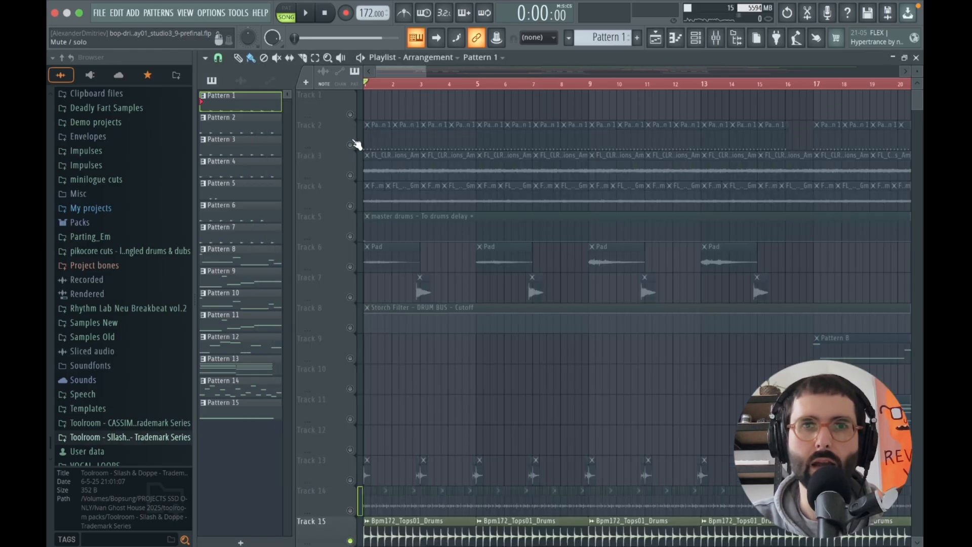
click(352, 144)
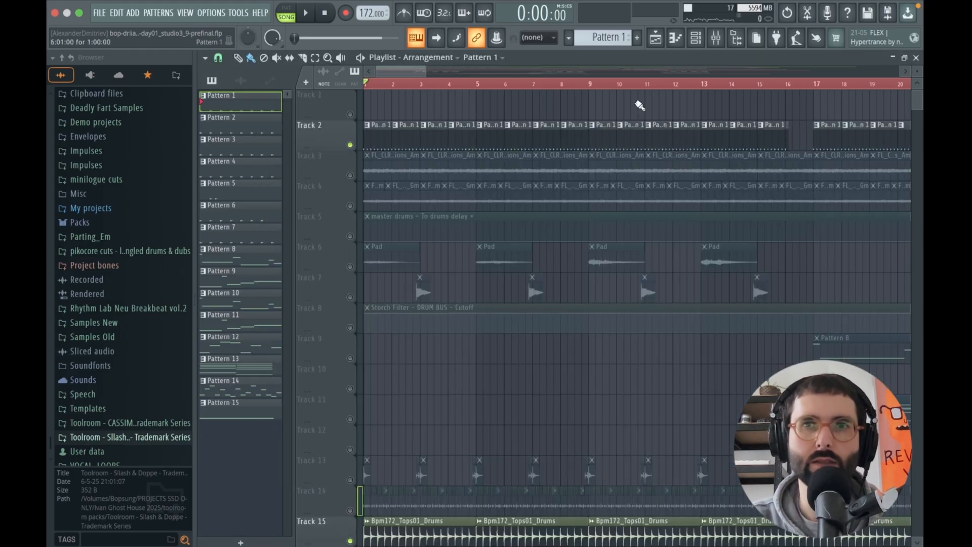
click(718, 38)
click(795, 254)
drag(586, 130, 586, 144)
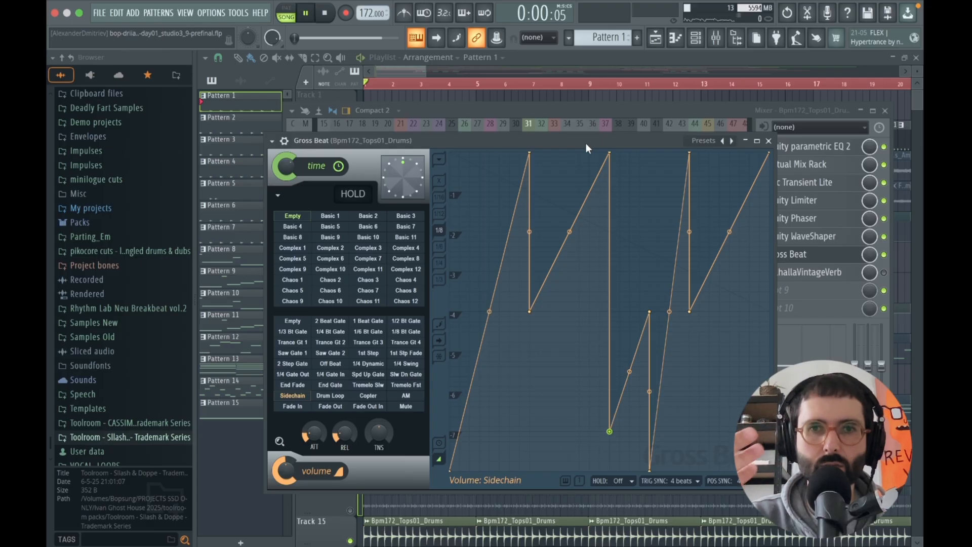
key(space)
drag(593, 140, 506, 106)
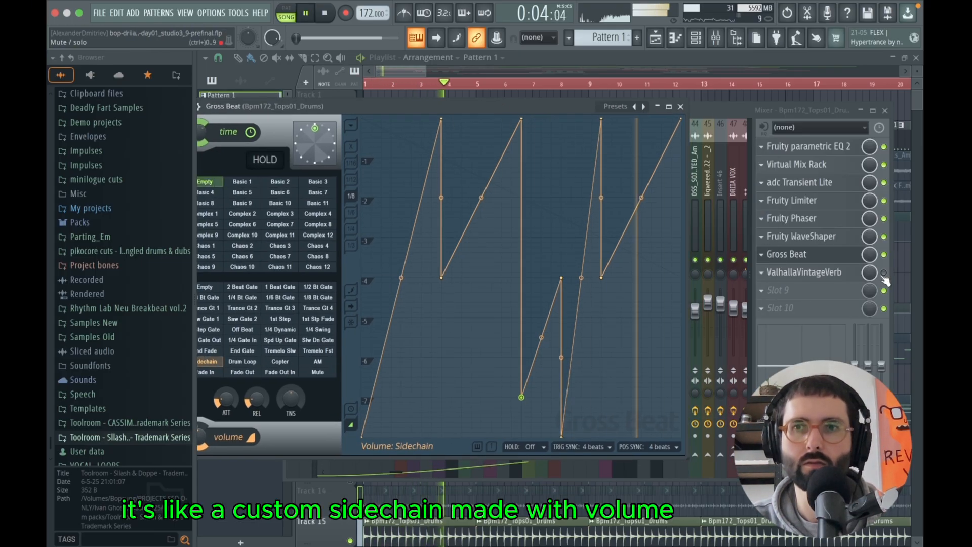
Step: Re-enable ValhallaVintageVerb on the tops loop, examine its settings during playback, and close the effect windows and mixer
click(787, 255)
click(797, 274)
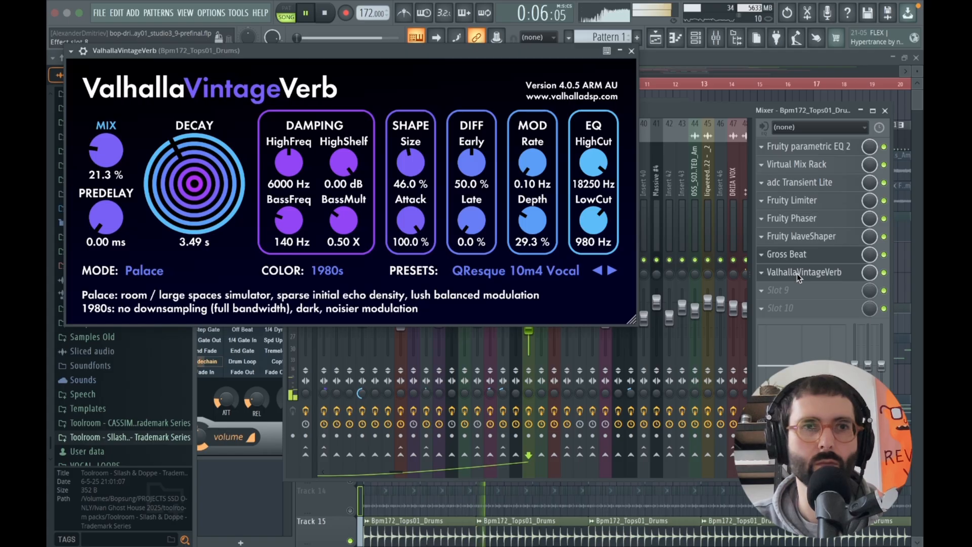
click(797, 276)
key(space)
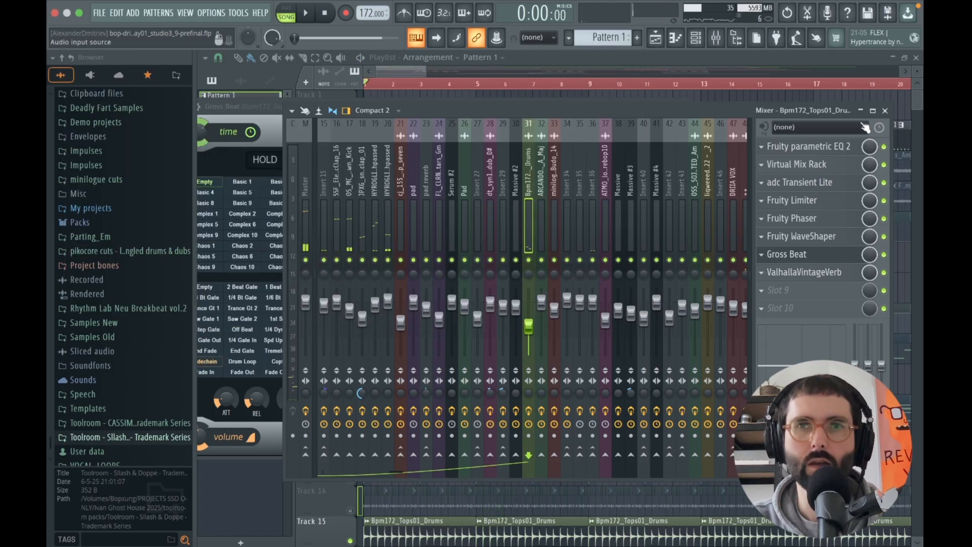
click(886, 110)
click(680, 107)
Step: Play the drum layers and solo Track 13 to hear its drum loop hits alone
scroll(427, 282, down, 4)
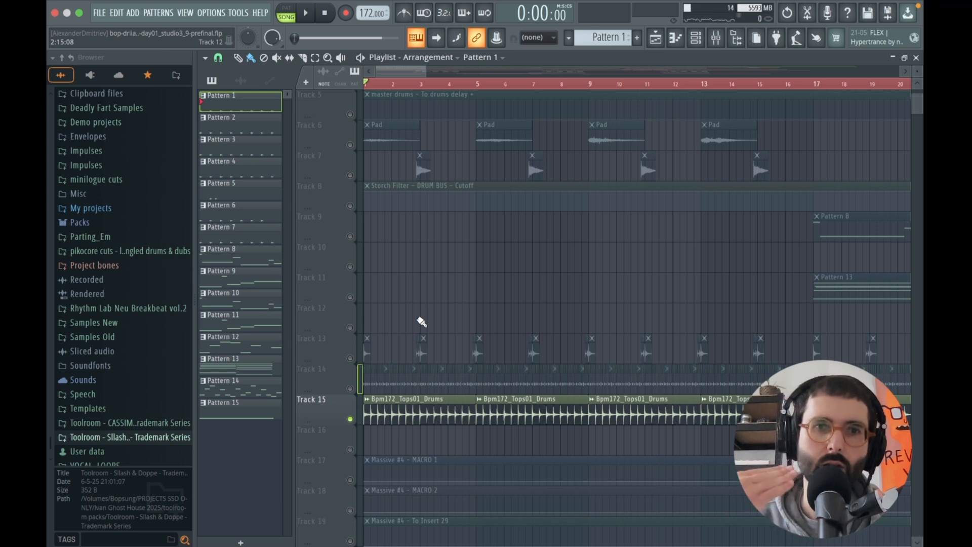
key(space)
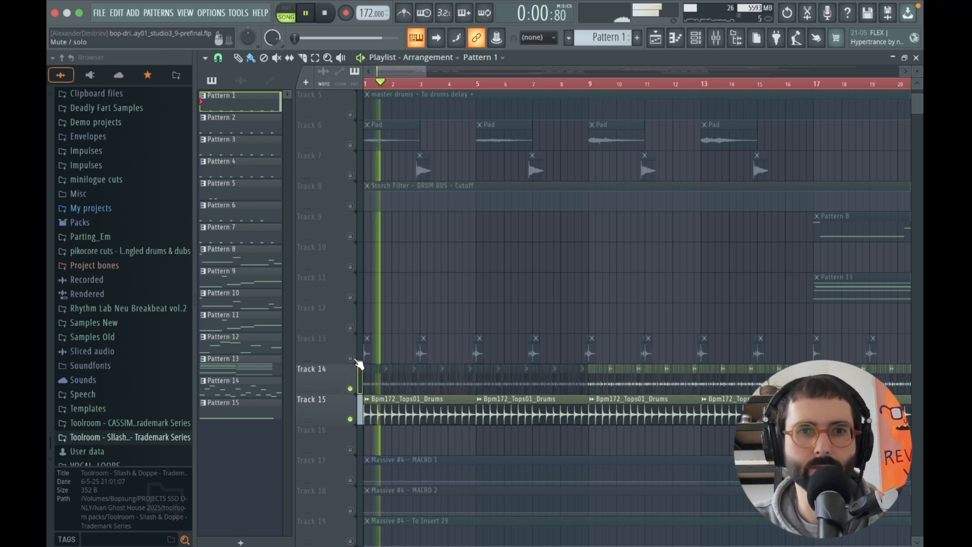
right_click(350, 358)
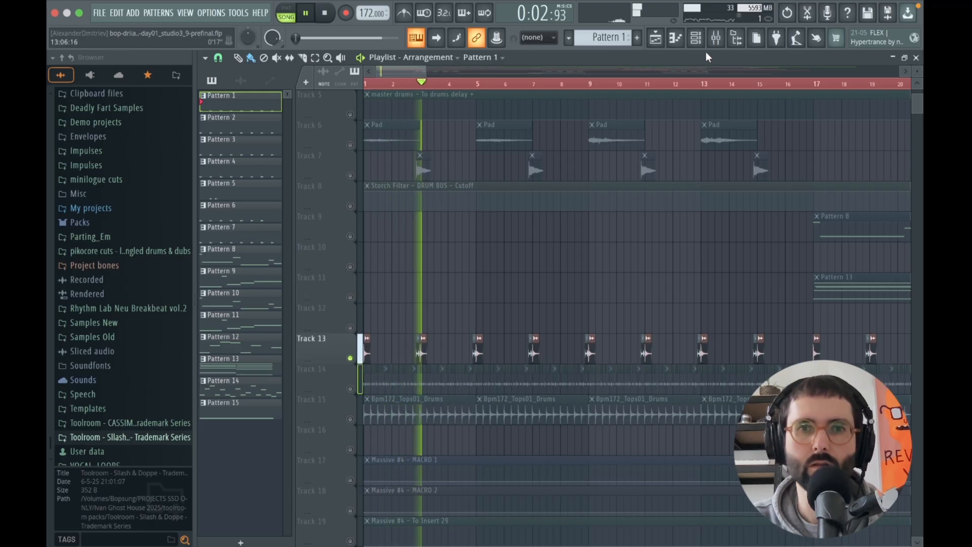
Step: Bypass the Slot 8 EQ, both Fruity Limiters and adc Transient Lite on the cj_155_drum_loop_seven insert, and toggle Fruity Flangus
click(718, 41)
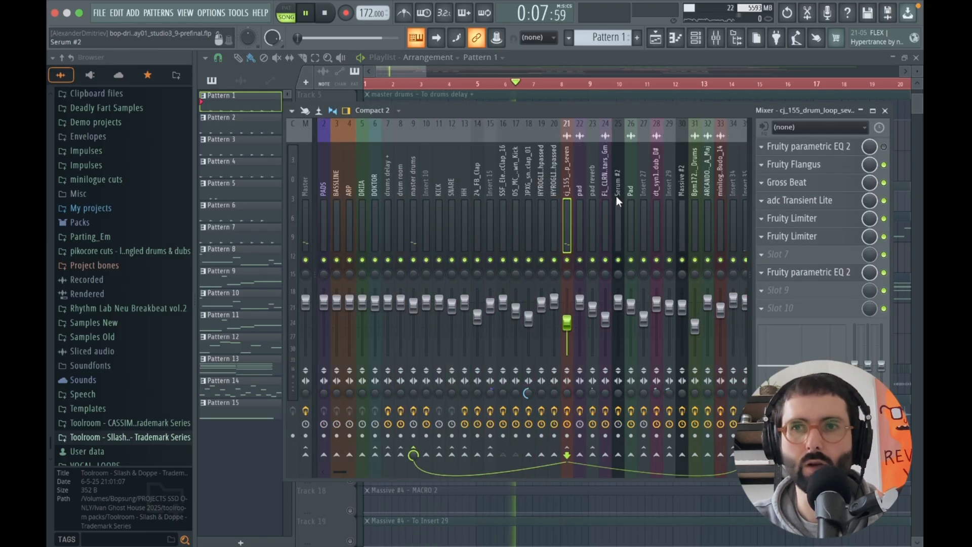
click(884, 273)
click(884, 237)
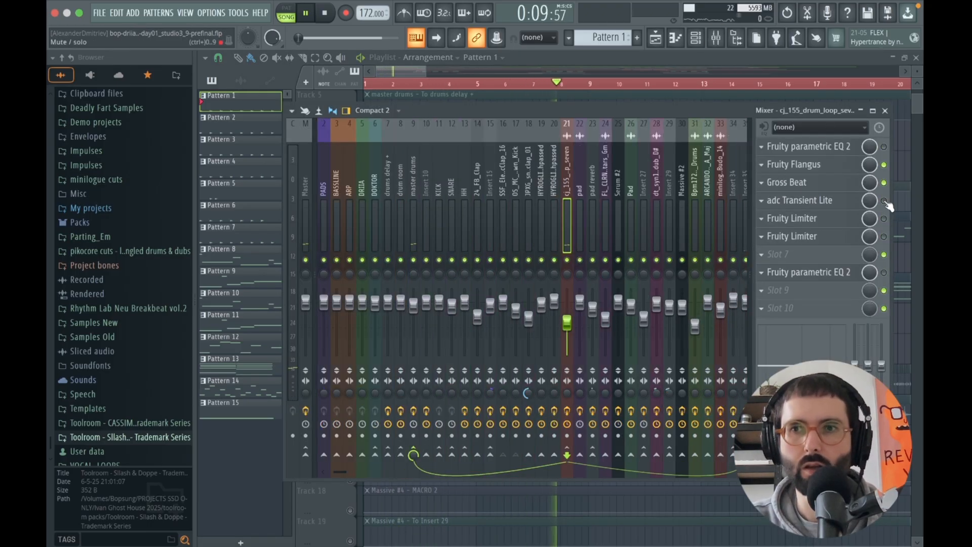
click(884, 165)
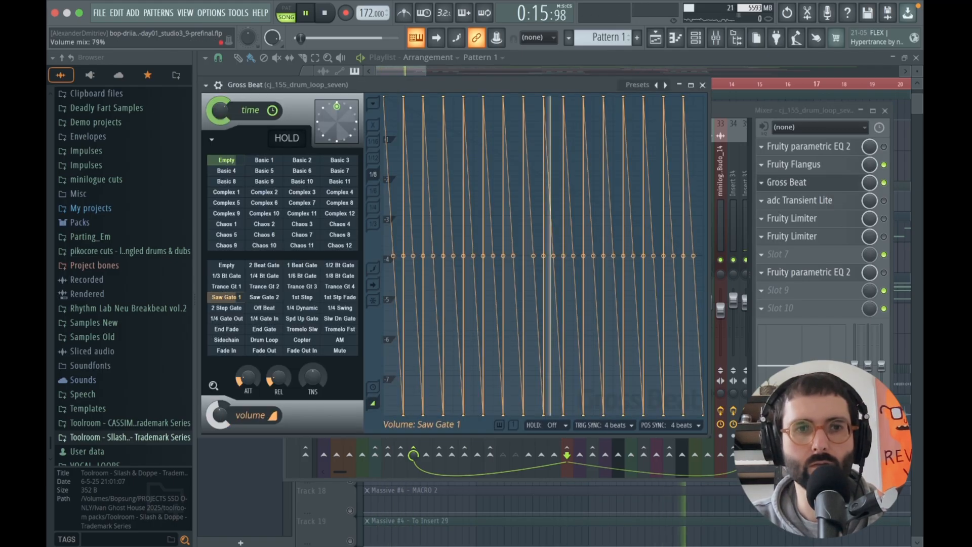
Step: Lower Gross Beat's volume mix to 11%, and re-enable adc Transient Lite and both Fruity Limiters while checking the limiter settings
drag(220, 415, 220, 449)
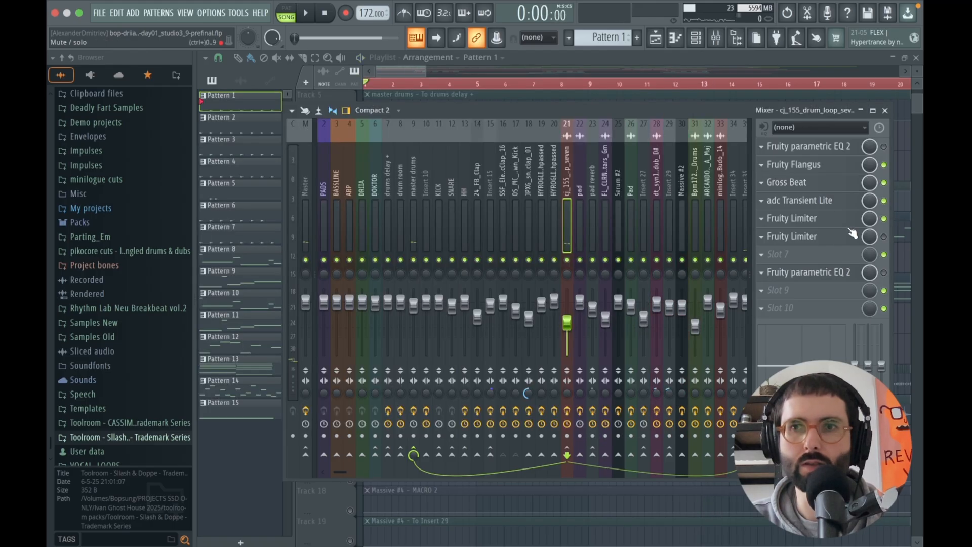
click(820, 224)
key(space)
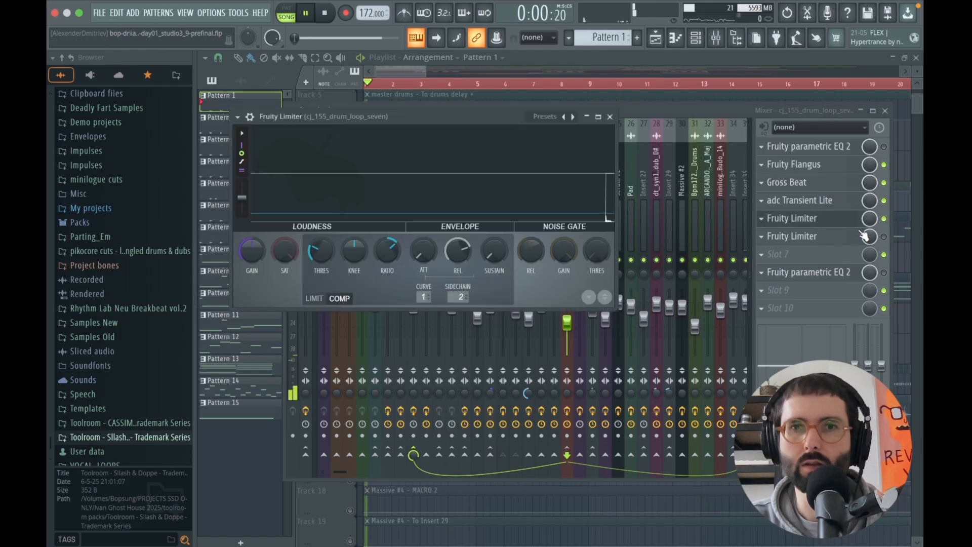
click(884, 236)
click(805, 221)
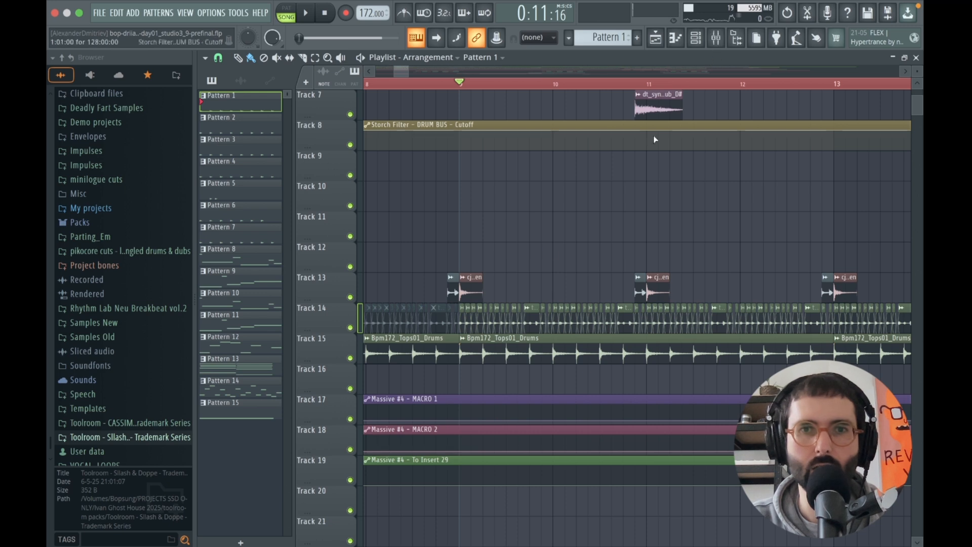
Step: Solo Track 14, play its chopped break from bar 9, and bring up the mixer
right_click(346, 329)
click(329, 328)
right_click(350, 328)
key(space)
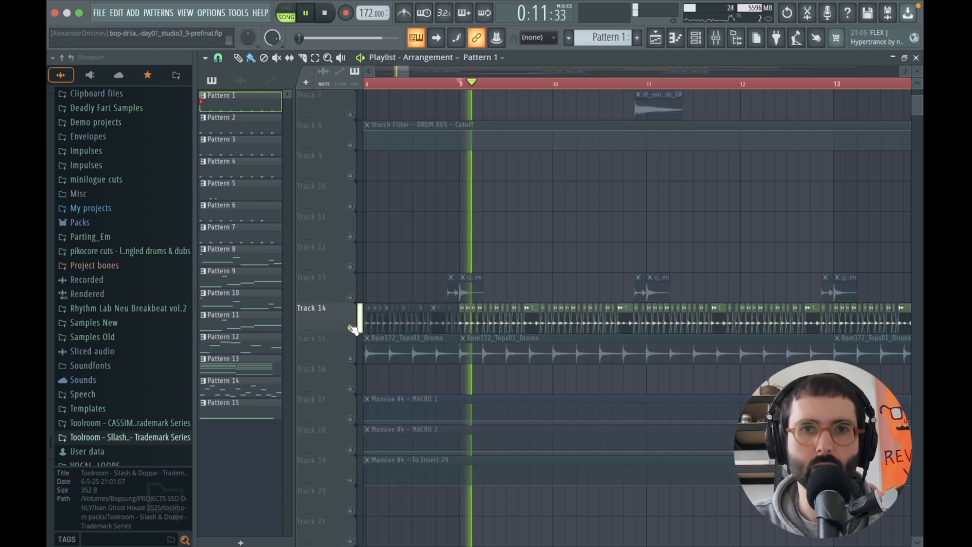
click(717, 38)
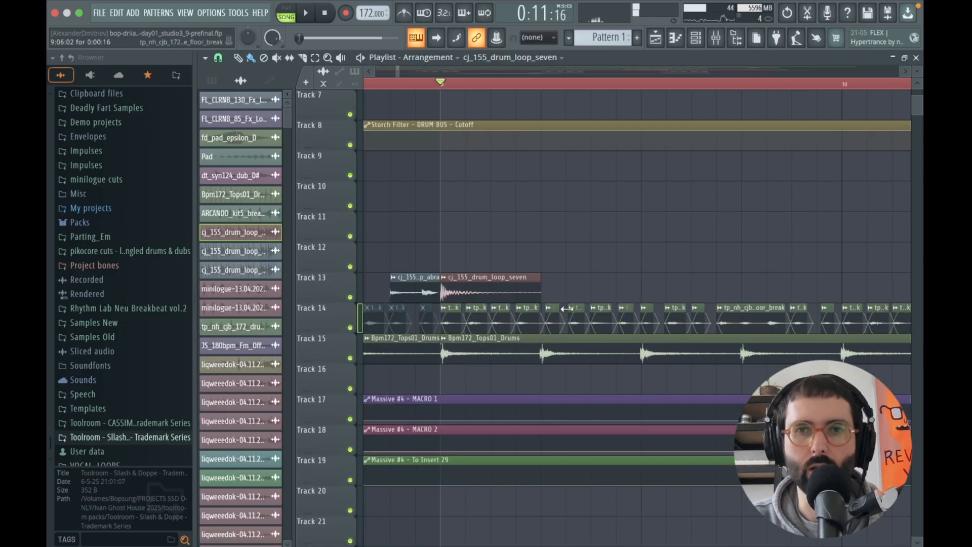
Step: Examine the source sample of the tambourine break clips on Track 14 and close its settings
double_click(578, 307)
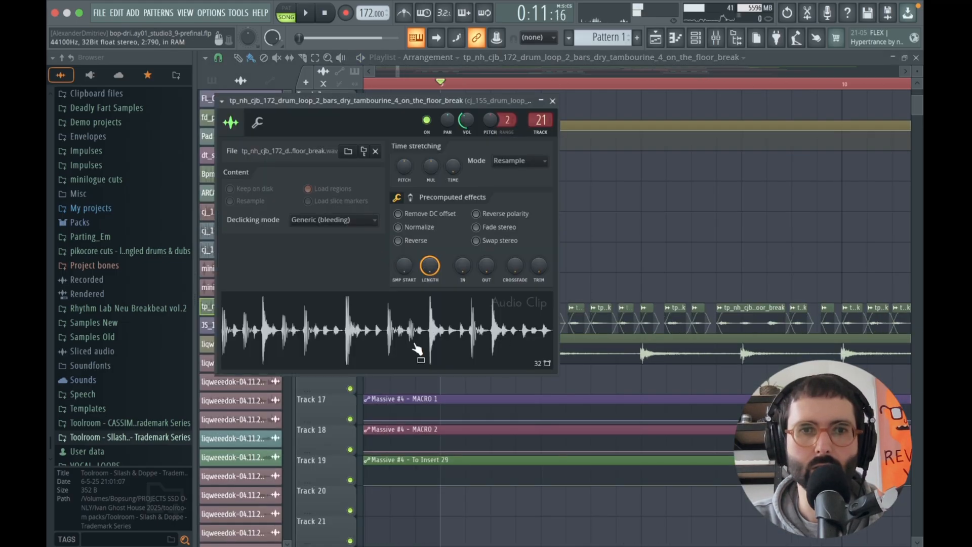
key(Escape)
scroll(443, 286, up, 4)
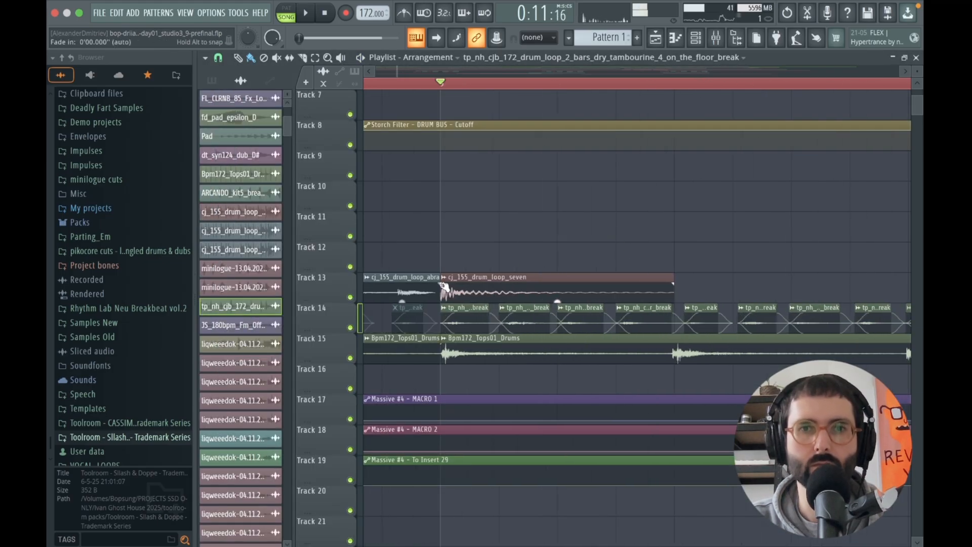
Step: Compare Track 14's chopped break in the full mix and soloed during playback, ending with all tracks active and playback stopped
key(space)
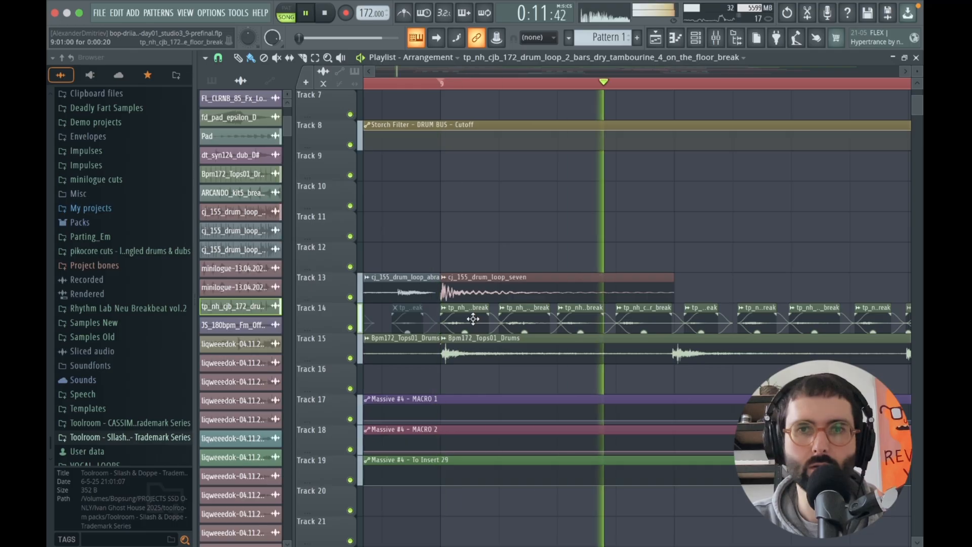
scroll(444, 317, down, 1)
right_click(346, 327)
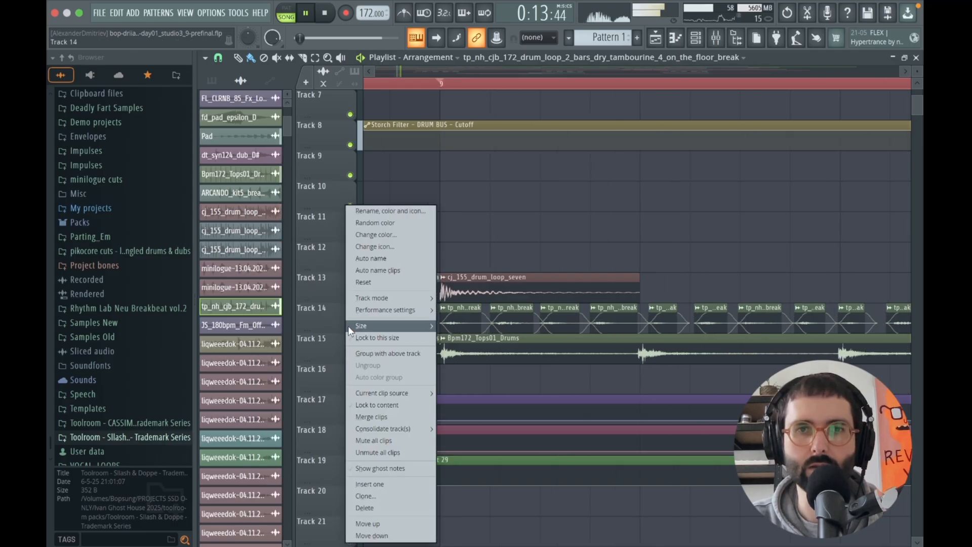
key(Escape)
right_click(350, 328)
scroll(458, 318, down, 4)
scroll(459, 319, down, 4)
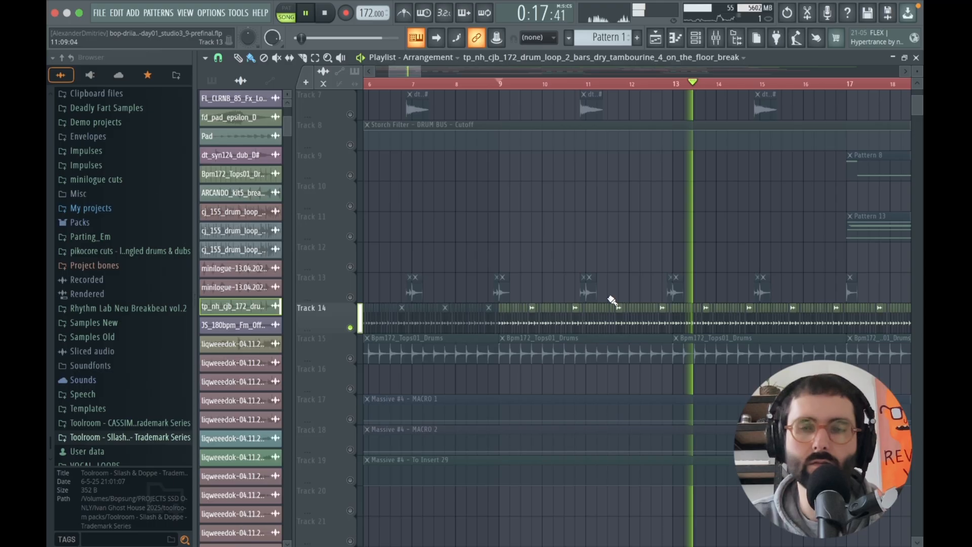
right_click(352, 328)
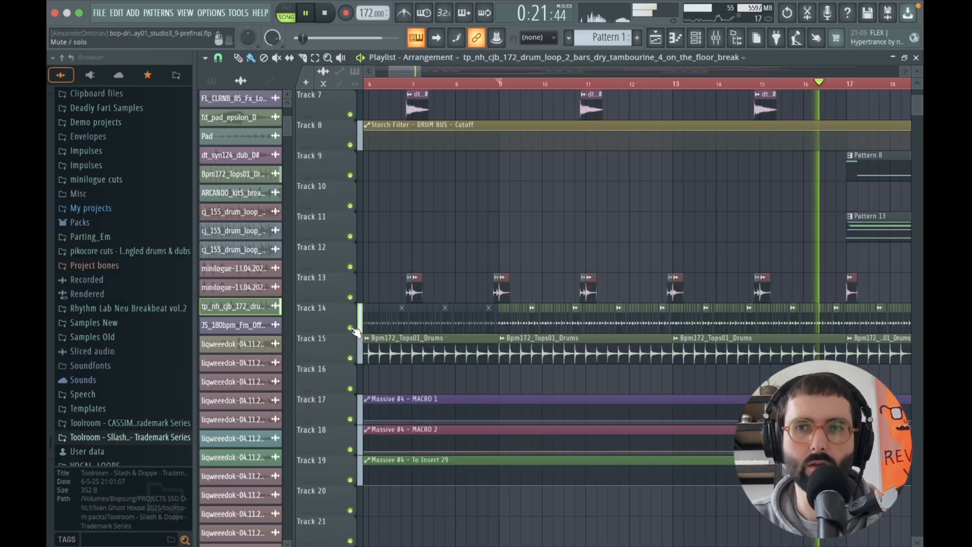
key(space)
Step: Locate the drum fill just before bar 17 on Tracks 27 to 31 and set the playback position at its start
scroll(603, 231, down, 3)
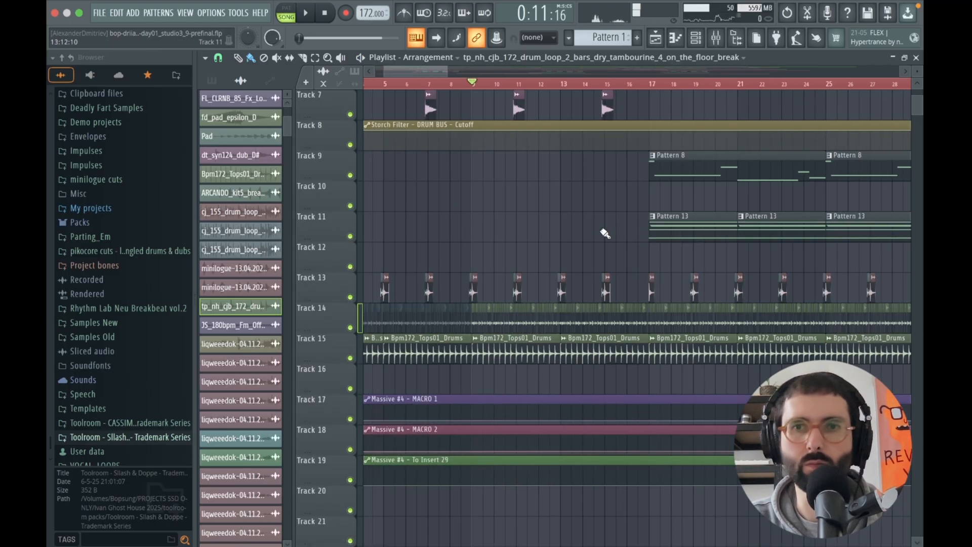
scroll(649, 245, up, 5)
scroll(654, 244, down, 8)
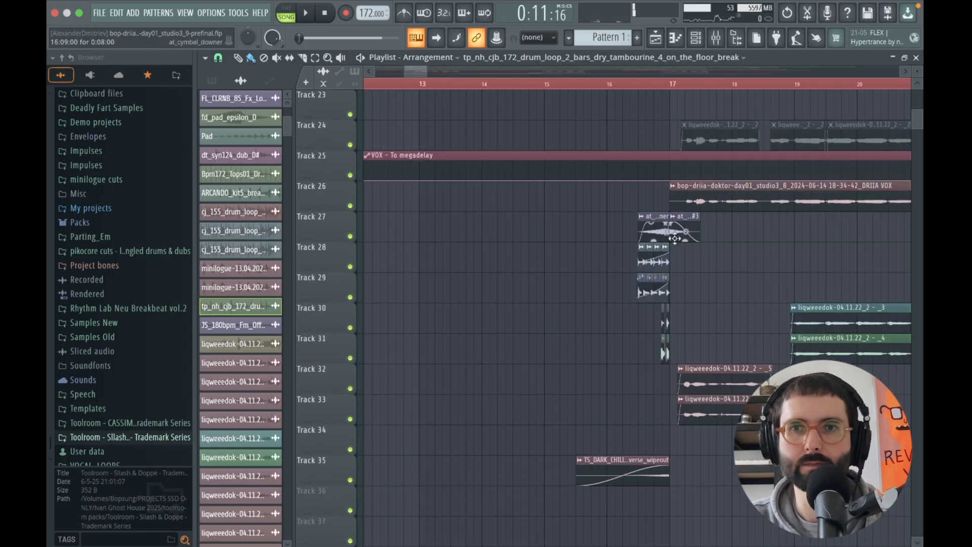
scroll(581, 89, up, 3)
click(581, 86)
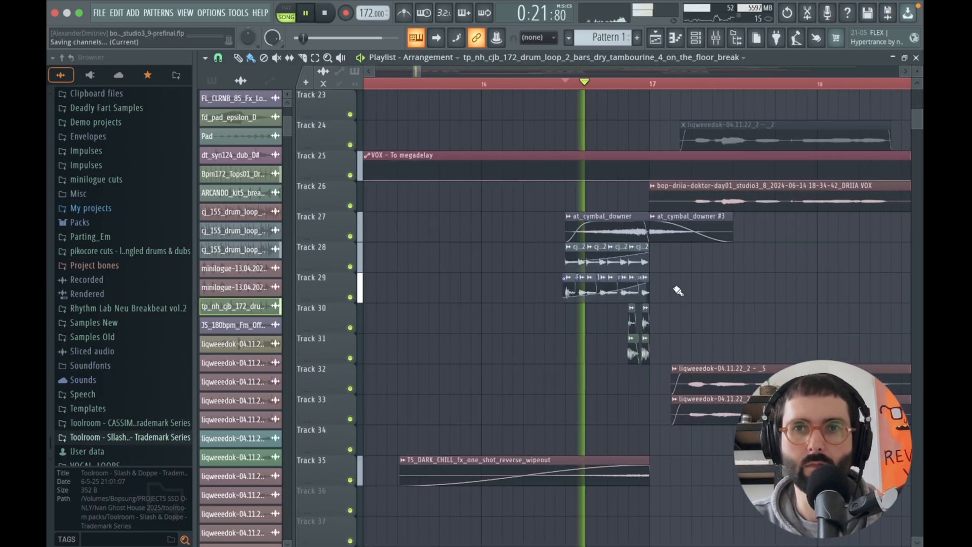
Step: Isolate Tracks 28, 29, 30 and 31 and play the drum fill leading into bar 17
scroll(576, 284, up, 3)
right_click(351, 266)
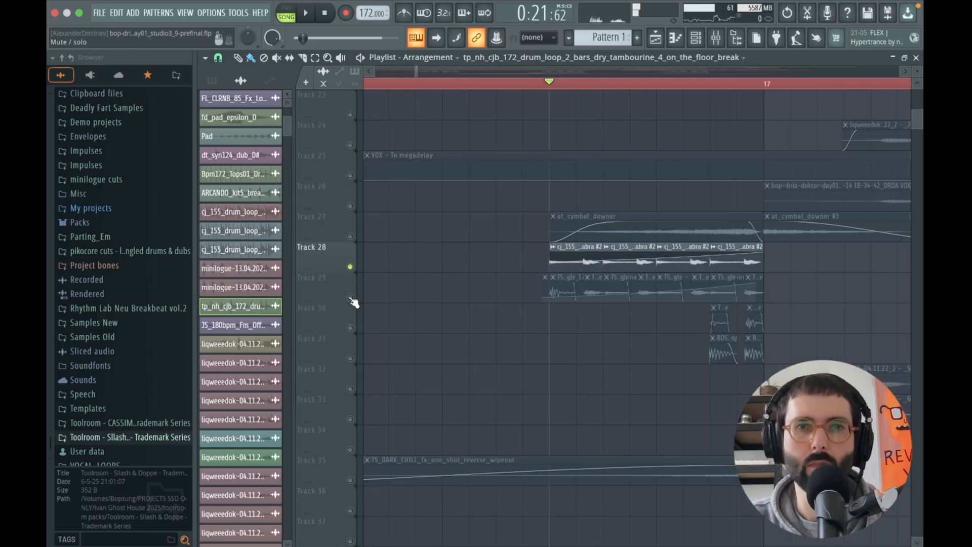
click(351, 298)
click(350, 358)
click(350, 327)
key(space)
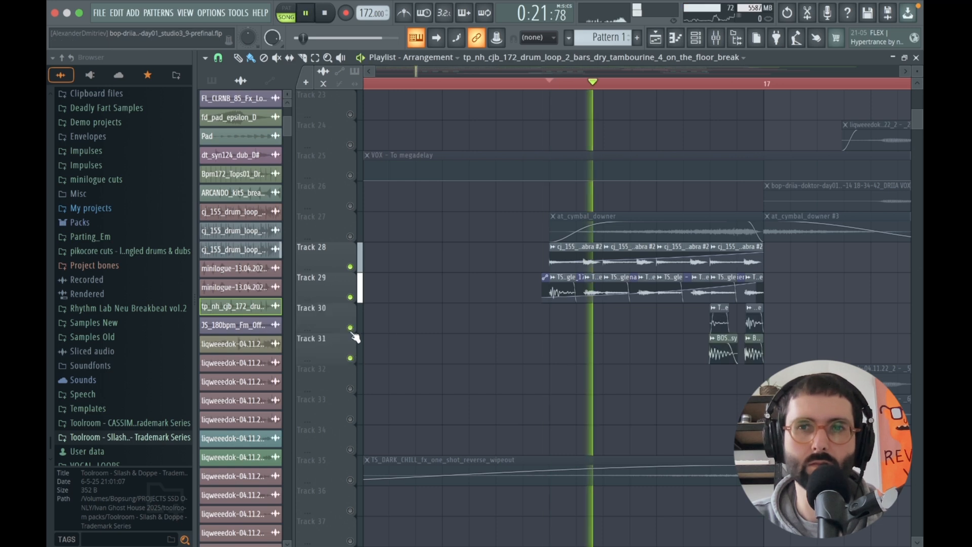
key(space)
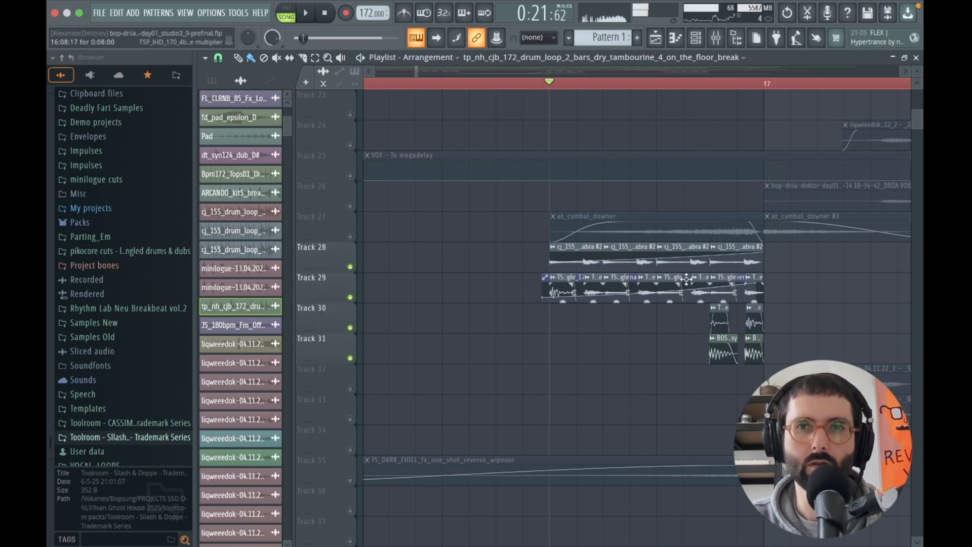
Step: Inspect the fill's source samples, cj_155_drum_loop_abra #2 on Track 28 and TSP_IHD_170_4bar_ride_snare_skip_jungle on Track 29
double_click(582, 248)
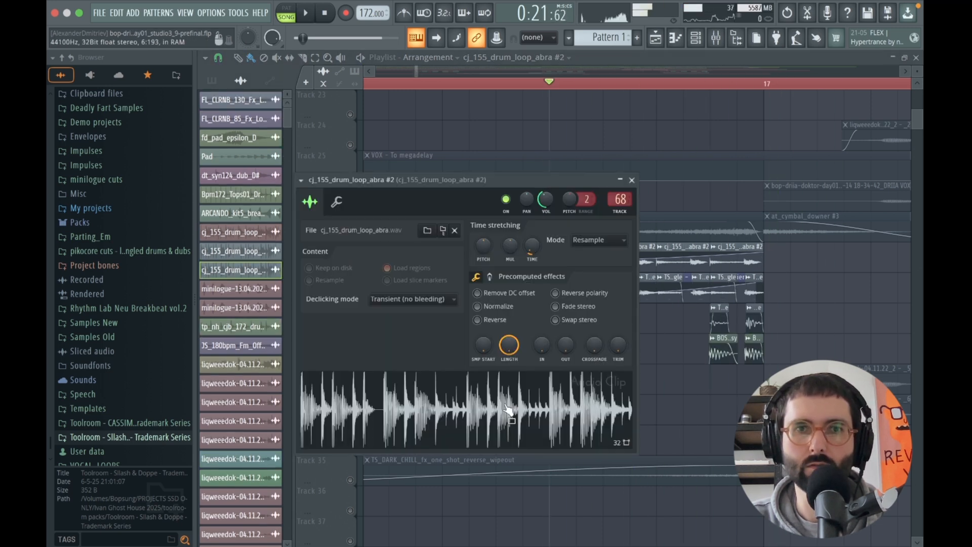
click(632, 180)
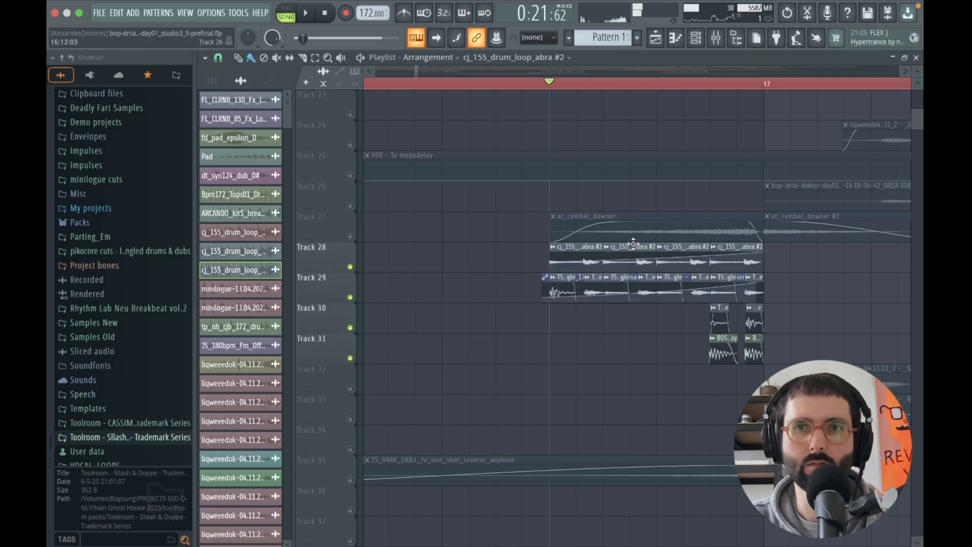
double_click(612, 277)
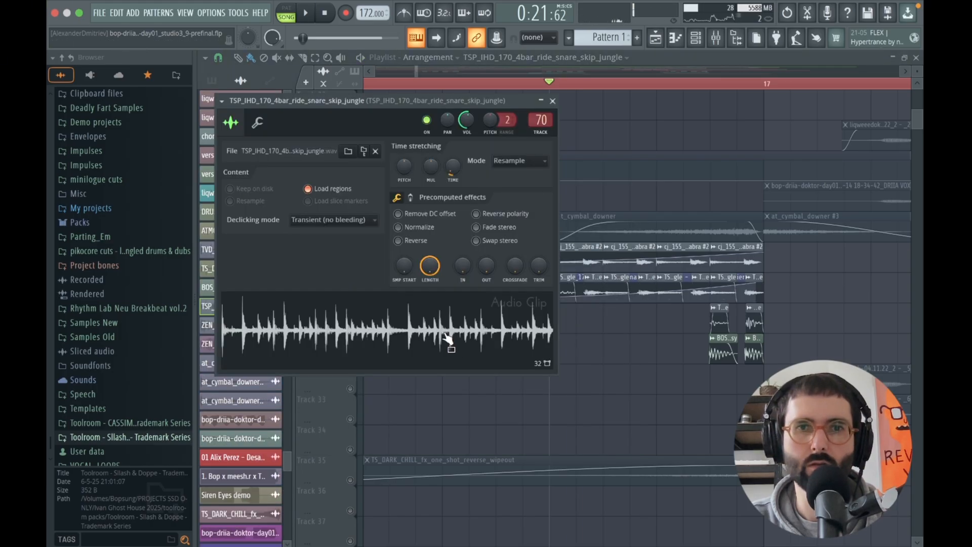
click(557, 103)
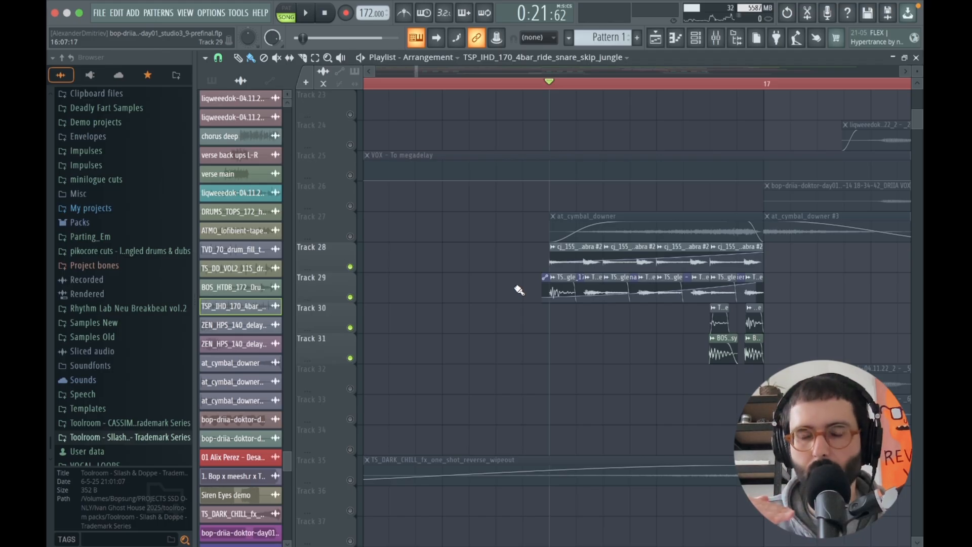
Step: Replay the isolated drum fill and restore all tracks to hear it in the full arrangement
key(space)
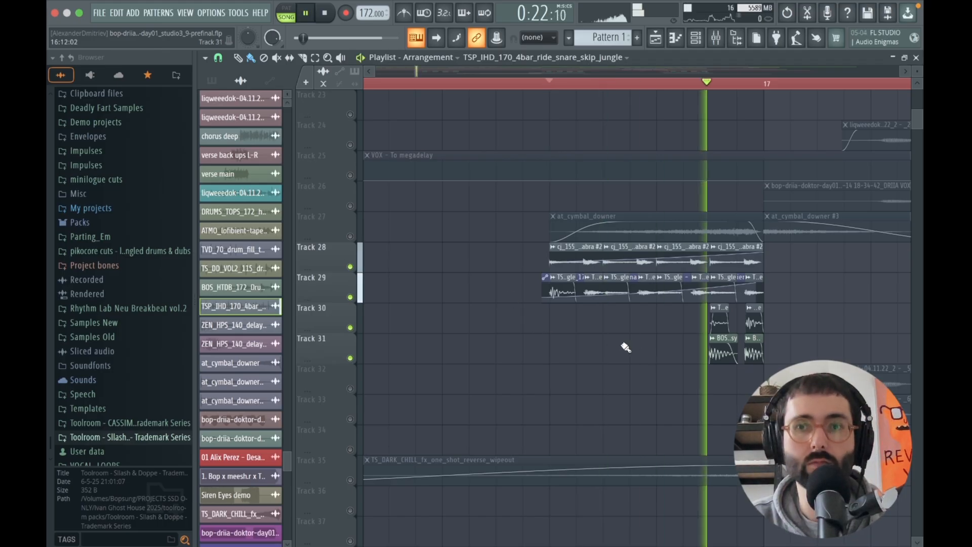
right_click(350, 236)
right_click(350, 236)
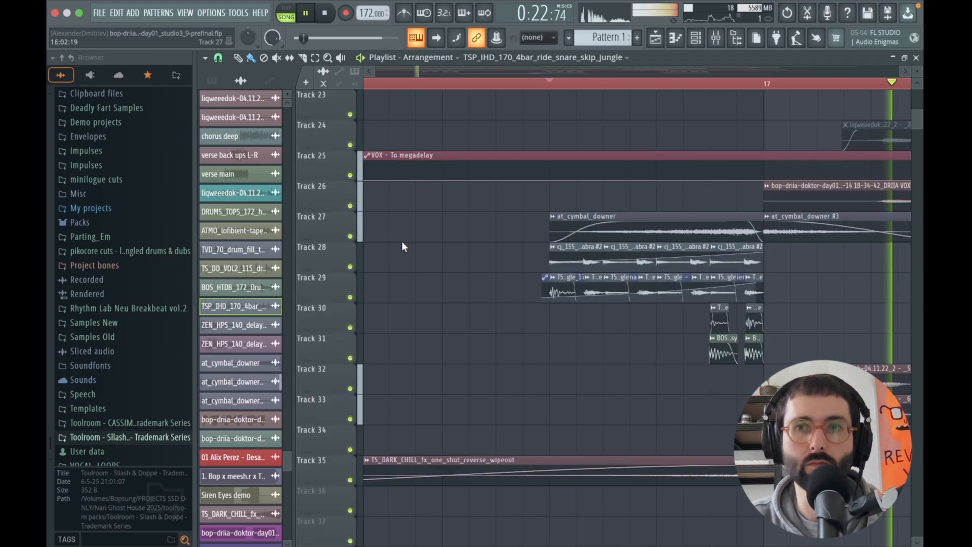
Step: Stop playback and examine the layout of the whole arrangement, from the drum layers on the first tracks to the vocal clips on Tracks 24 to 33
scroll(402, 241, down, 3)
key(space)
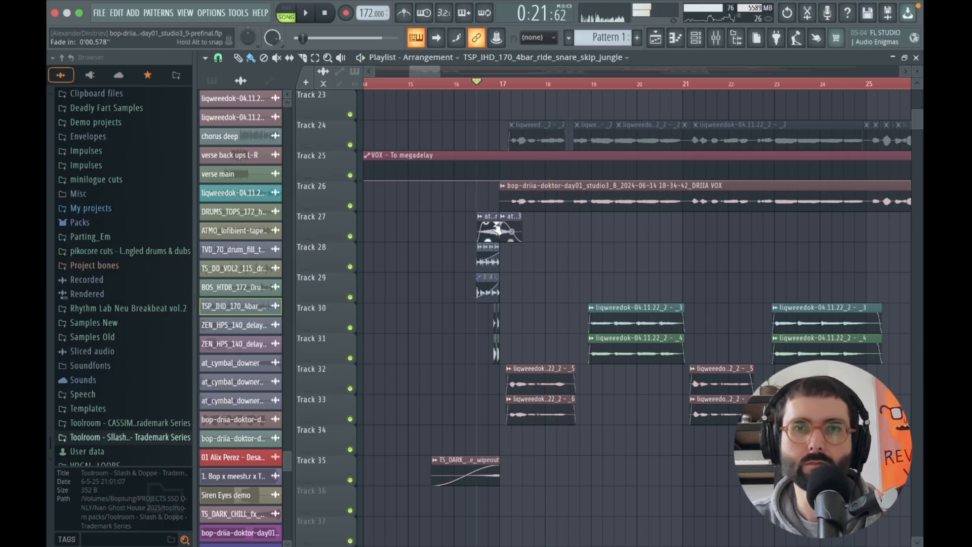
scroll(489, 223, down, 4)
scroll(623, 256, up, 12)
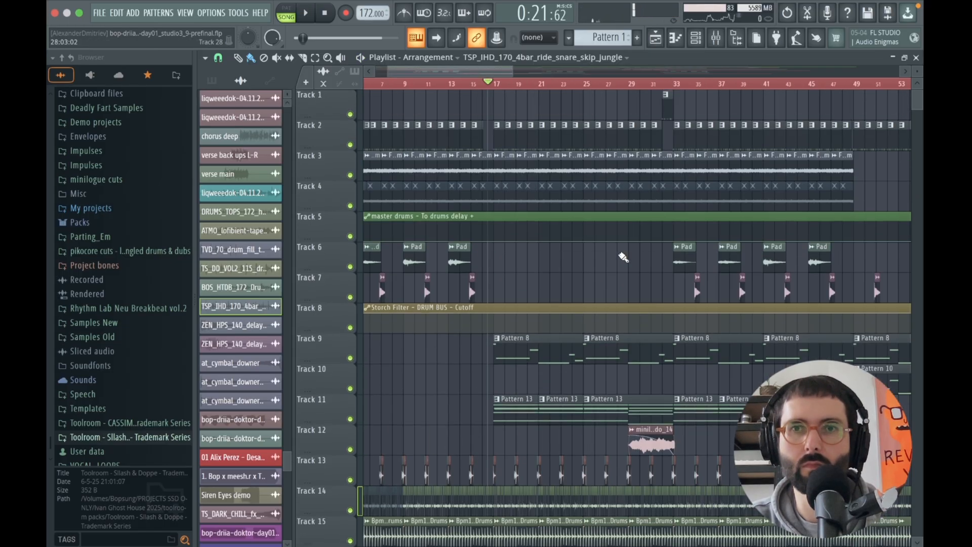
scroll(581, 240, down, 2)
scroll(618, 237, down, 2)
scroll(636, 234, down, 4)
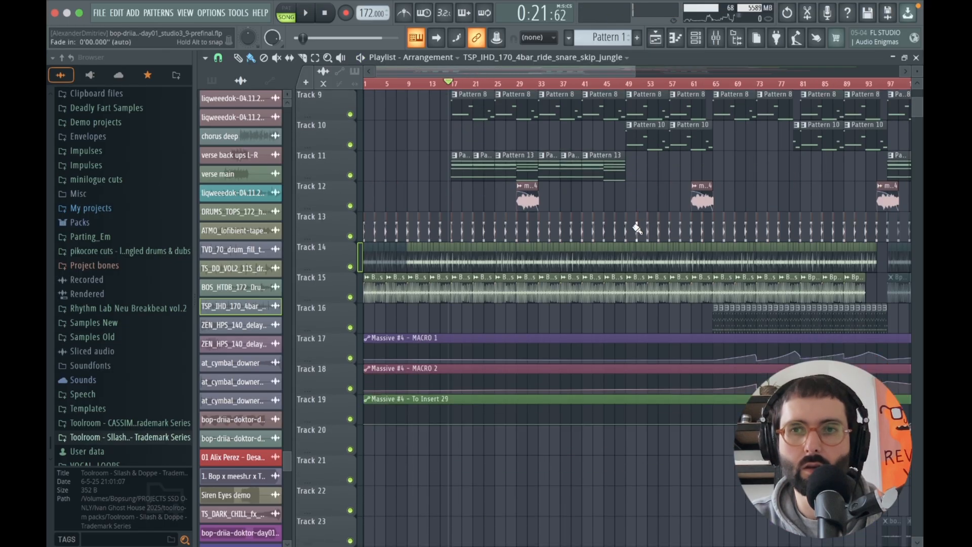
scroll(637, 227, down, 2)
scroll(776, 240, up, 5)
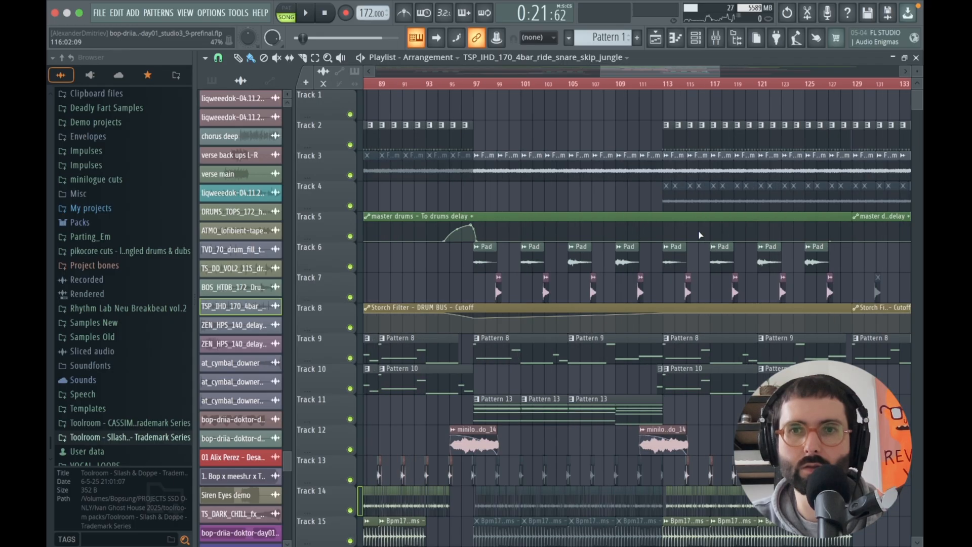
scroll(704, 236, down, 7)
scroll(505, 235, down, 12)
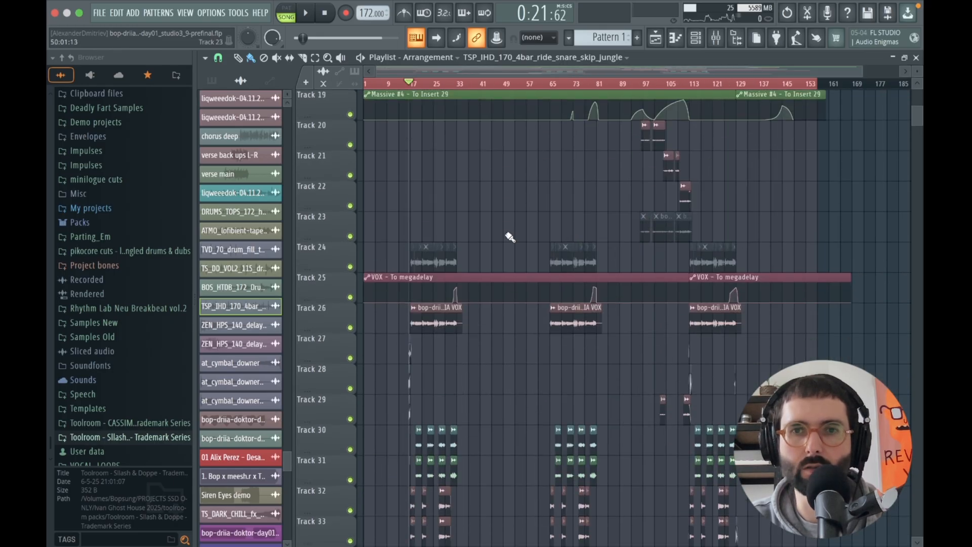
Step: Locate the section starting at bar 65 in the upper tracks and set the playback position at its start
scroll(464, 233, up, 17)
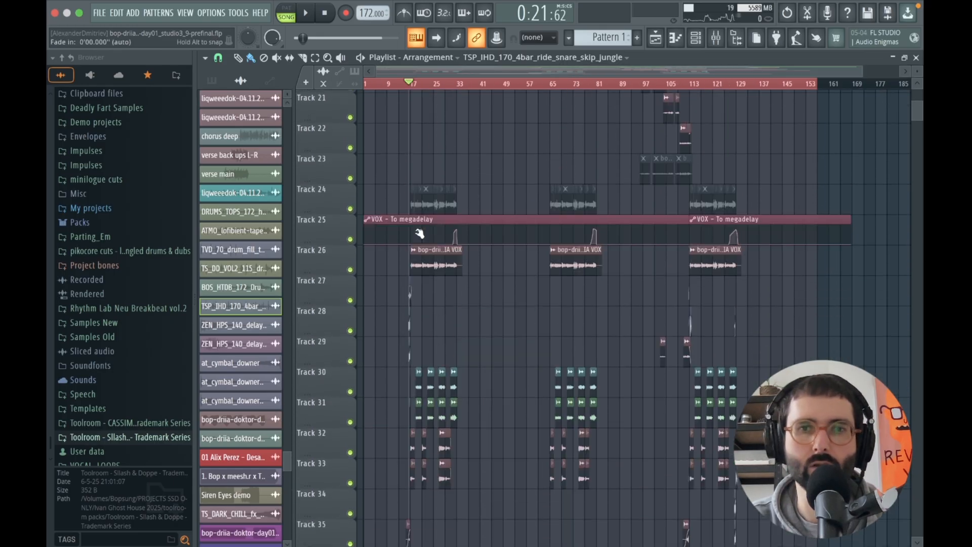
scroll(559, 200, up, 10)
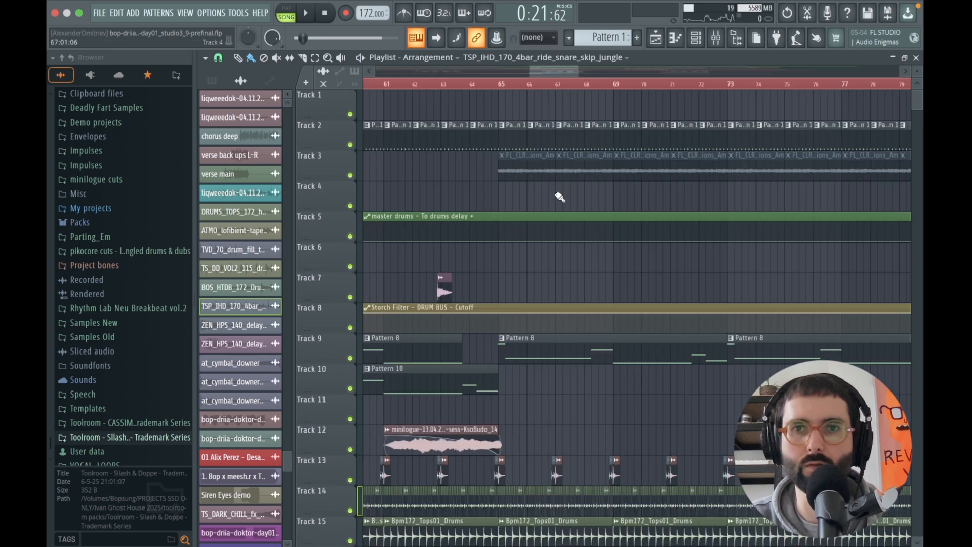
scroll(549, 194, down, 10)
scroll(626, 197, down, 3)
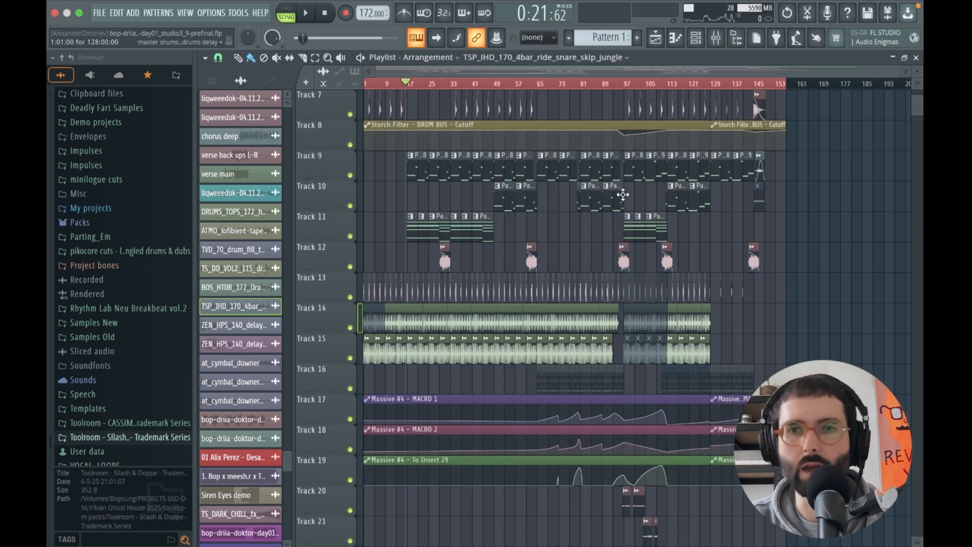
scroll(691, 227, up, 2)
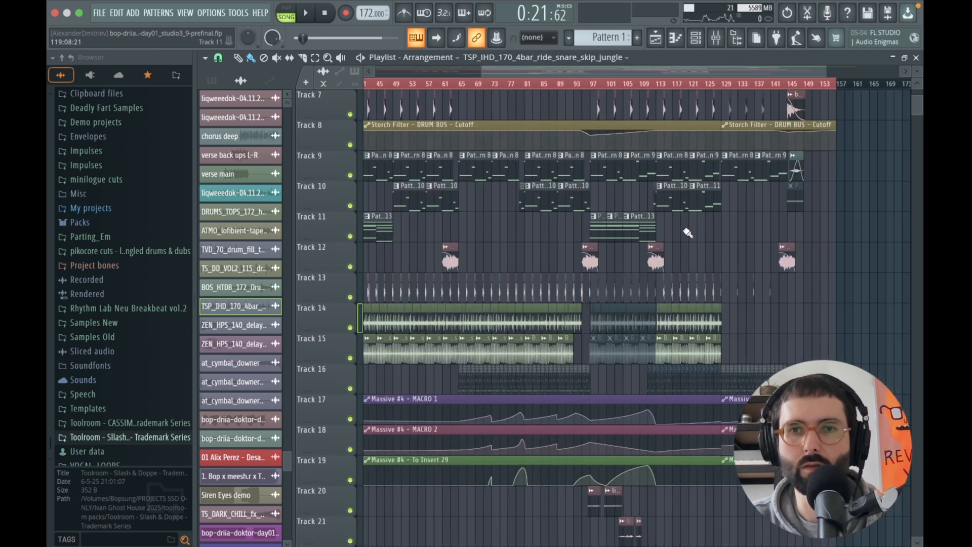
scroll(684, 232, down, 1)
scroll(495, 202, up, 4)
scroll(544, 182, down, 2)
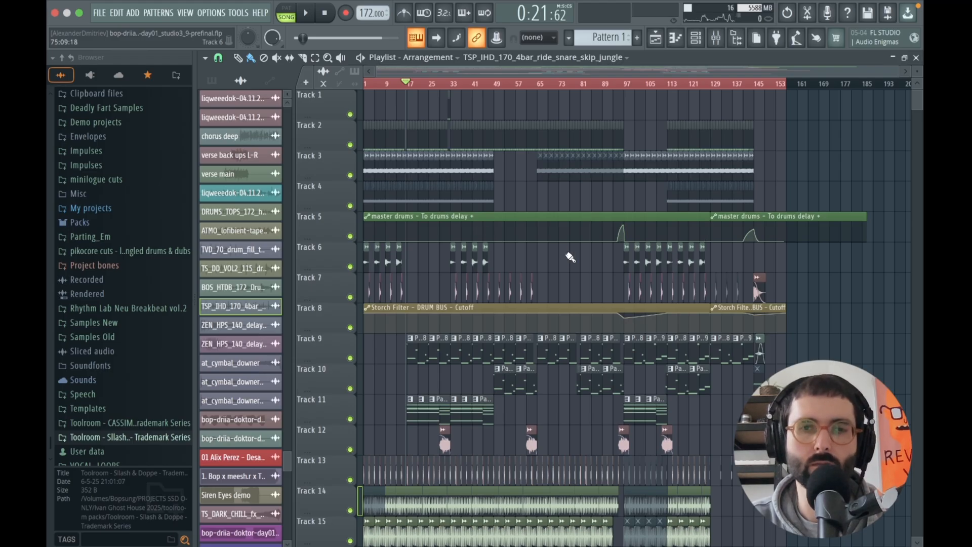
scroll(593, 203, up, 5)
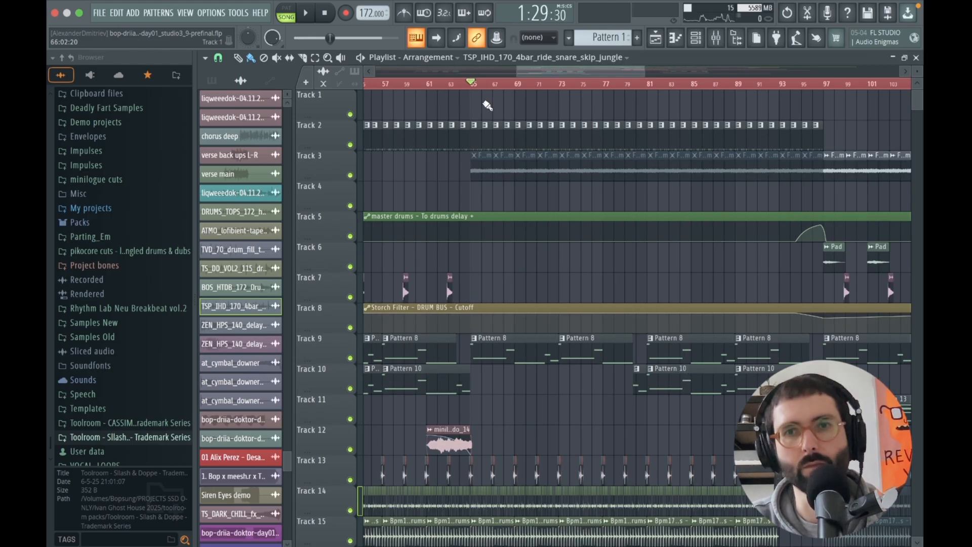